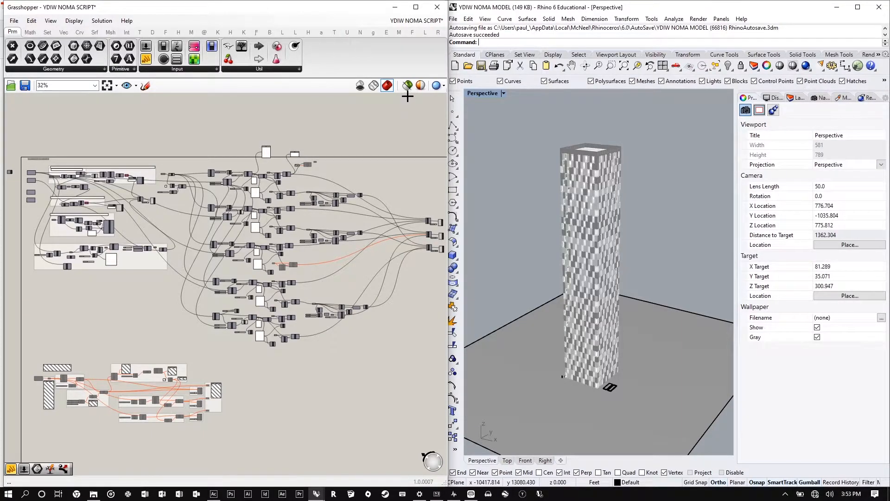
# - Limit the geometry preview to selected objects and inspect the base outlines and two window frames in the Perspective view
pyautogui.click(407, 85)
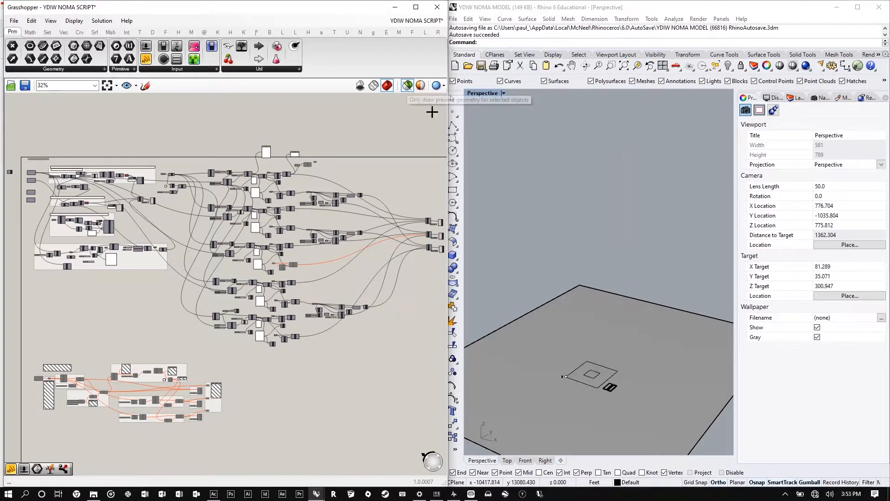
pyautogui.scroll(4, 590, 403)
pyautogui.scroll(4, 593, 390)
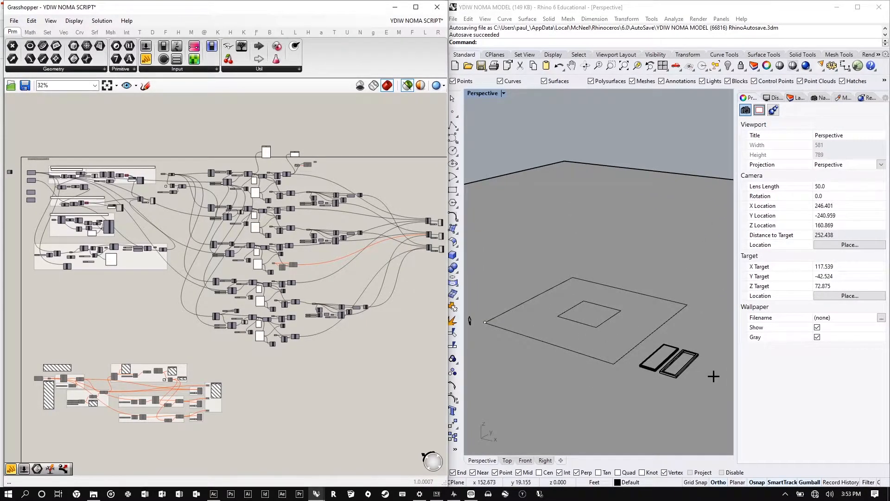
pyautogui.scroll(6, 667, 340)
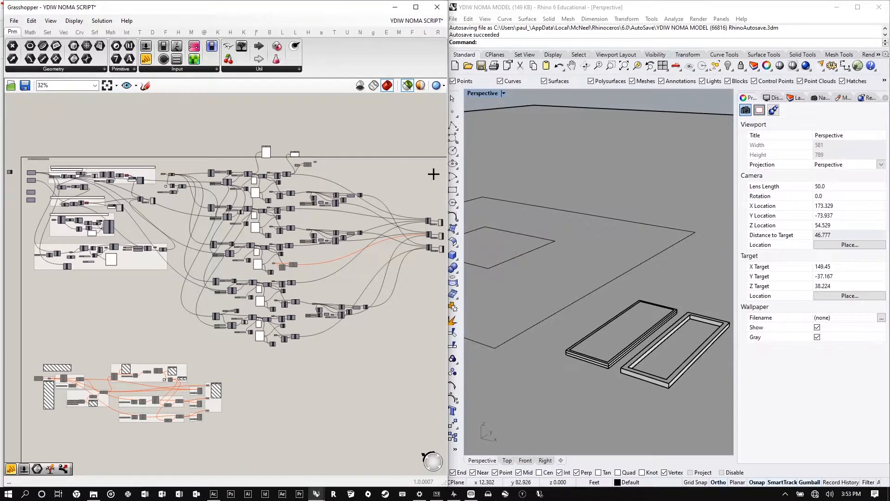
# - Switch to the empty Rhino 6 Educational window and launch Grasshopper from it
pyautogui.moveTo(333, 493)
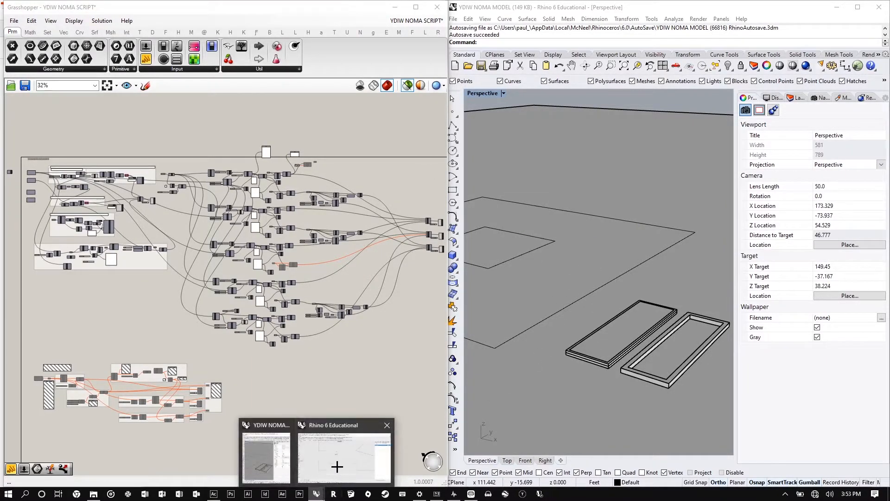
pyautogui.click(337, 464)
pyautogui.write('Grasshopper')
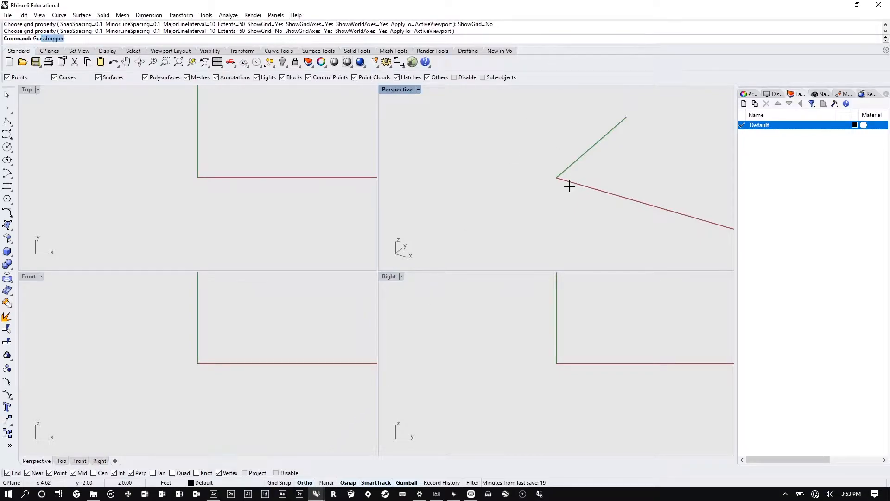
pyautogui.press('Return')
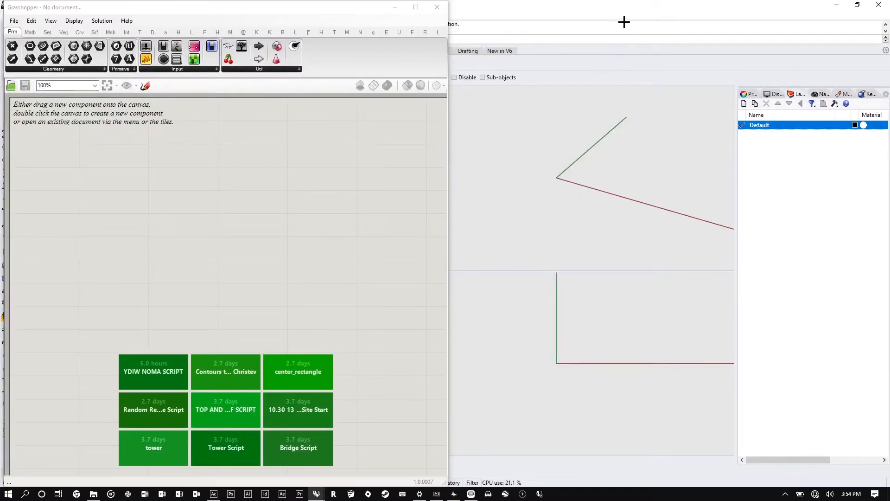
# - Arrange the blank Grasshopper and Rhino windows side by side and maximize the Perspective viewport
pyautogui.moveTo(273, 5); pyautogui.dragTo(0, 65)
pyautogui.moveTo(538, 4); pyautogui.dragTo(889, 161)
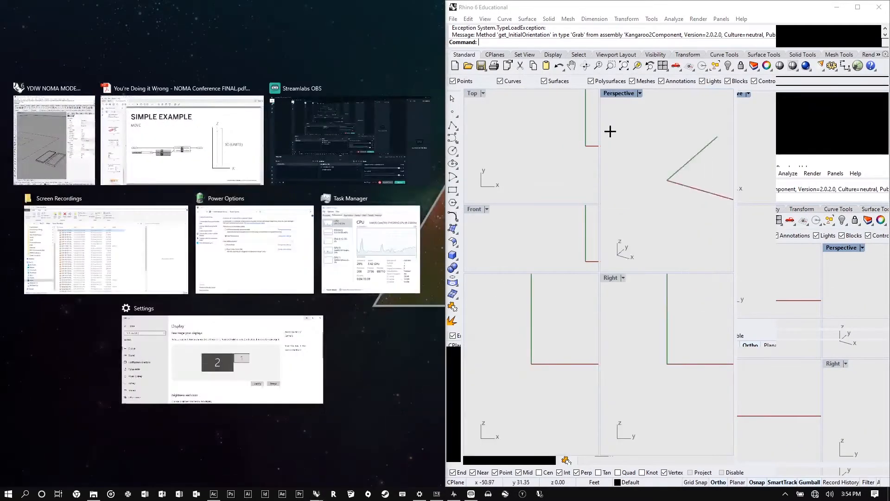
pyautogui.click(616, 128)
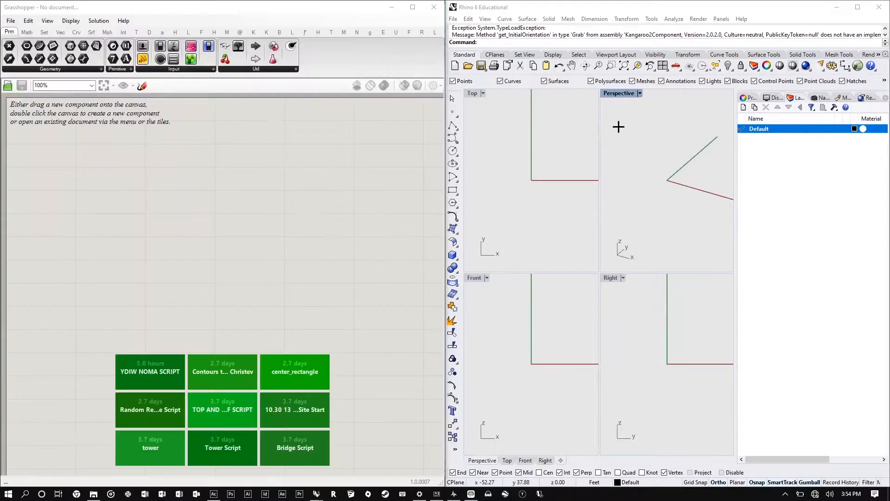
pyautogui.doubleClick(616, 93)
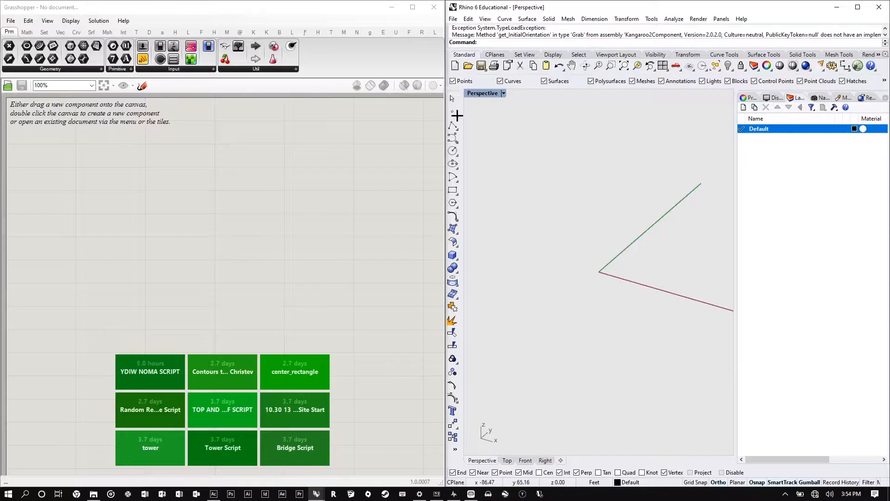
# - Place a Rhino point object at the origin, 0,0,0
pyautogui.click(452, 112)
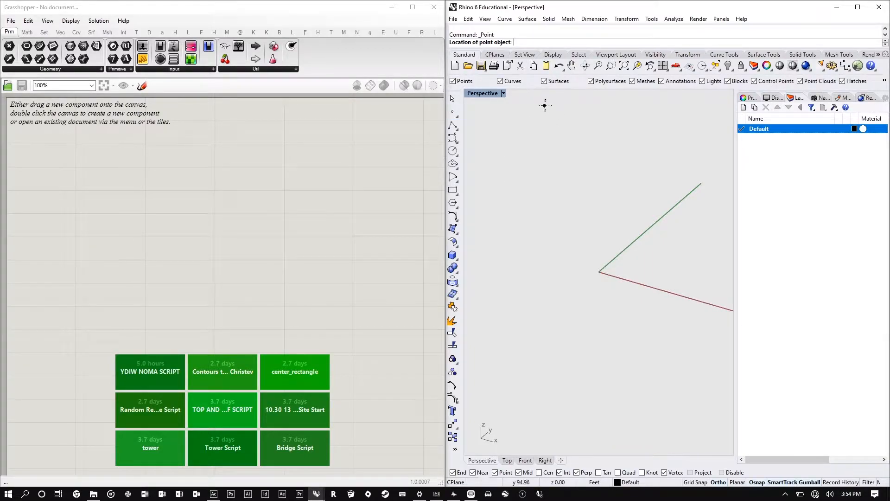
pyautogui.write('0,0')
pyautogui.press('Return')
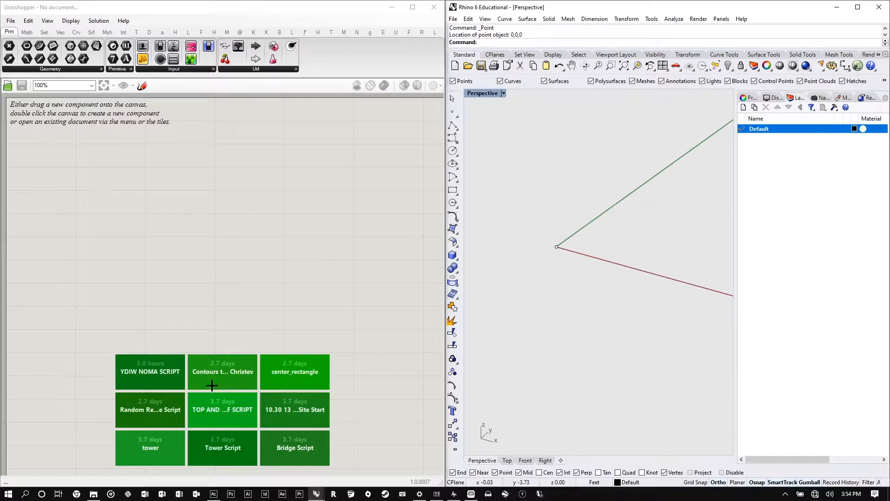
# - Add a Point parameter near the corner of the empty Grasshopper canvas
pyautogui.scroll(-3, 207, 294)
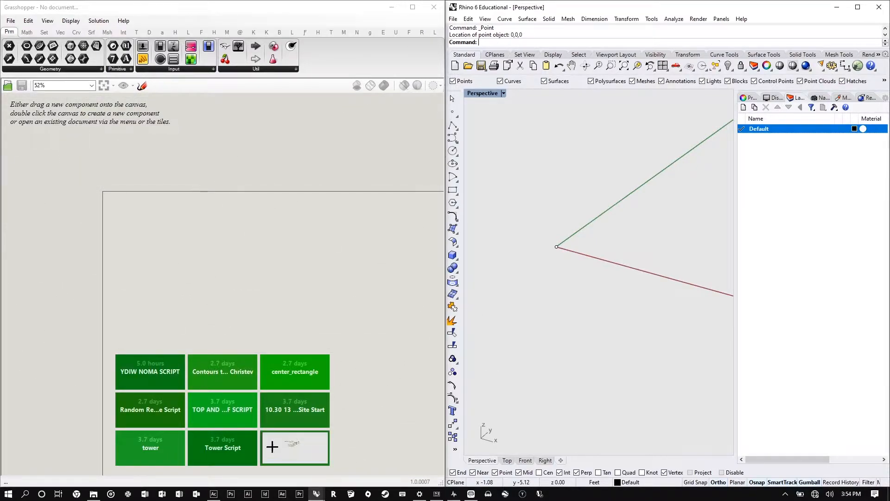
pyautogui.doubleClick(127, 218)
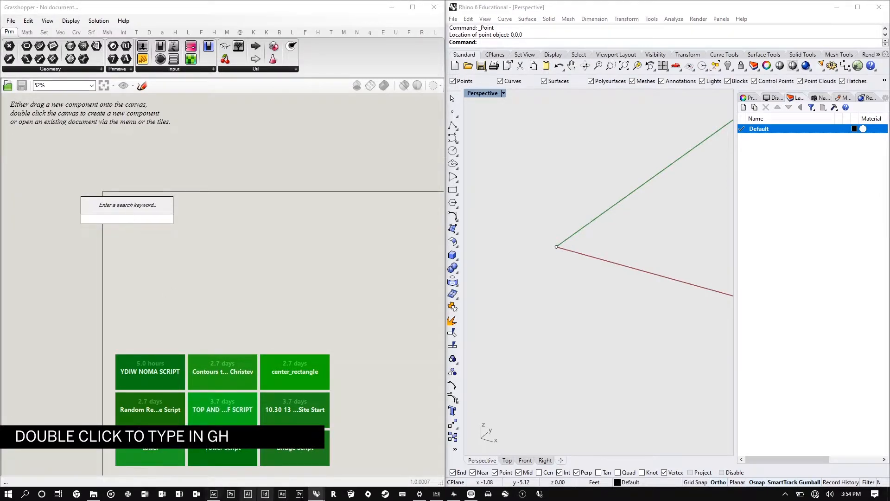
pyautogui.write('point')
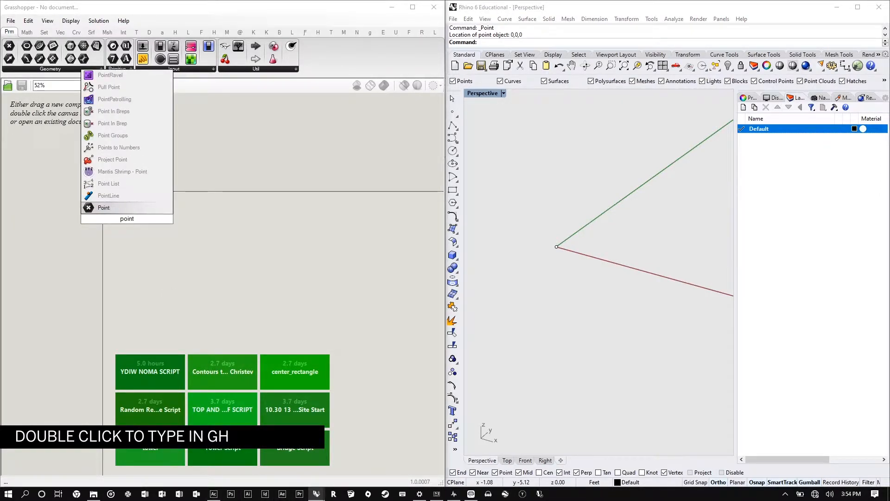
pyautogui.press('Return')
# - Set the Point parameter to reference the single Rhino point at the origin
pyautogui.scroll(1, 82, 191)
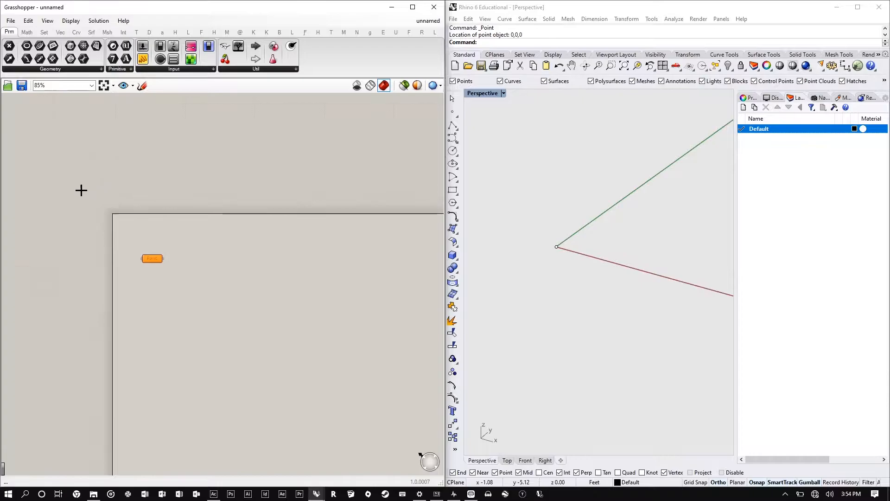
pyautogui.scroll(3, 149, 279)
pyautogui.scroll(3, 150, 280)
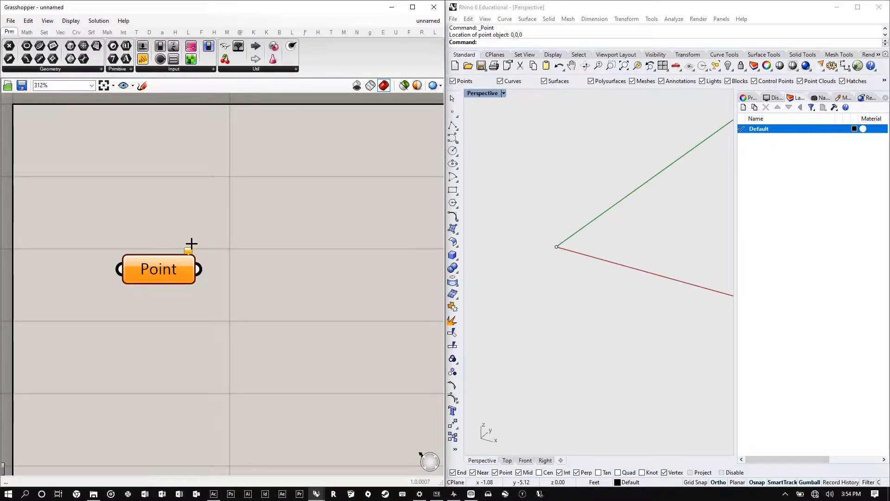
pyautogui.moveTo(187, 250)
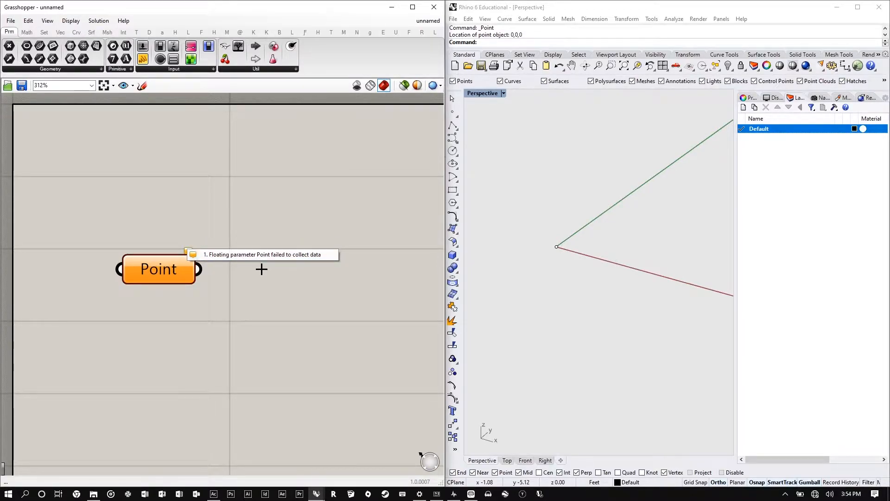
pyautogui.rightClick(159, 269)
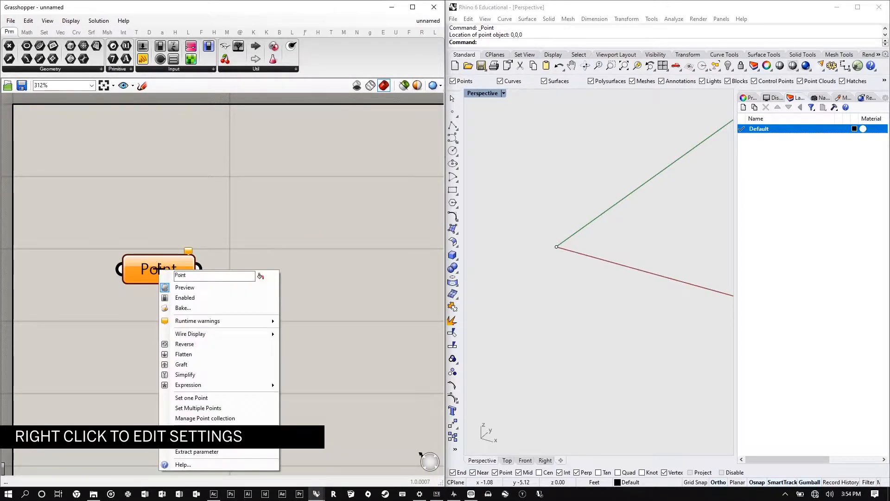
pyautogui.click(204, 398)
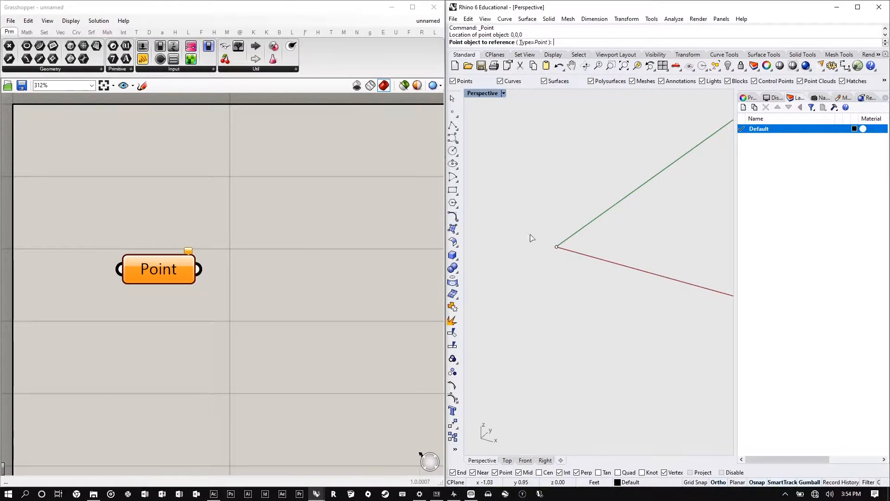
pyautogui.click(556, 247)
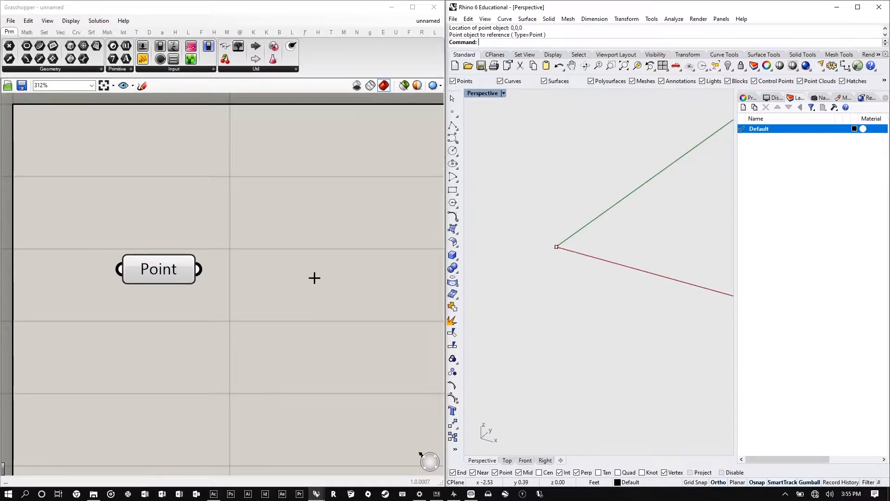
# - Add a Move component to the canvas beside the Point parameter
pyautogui.scroll(-1, 73, 232)
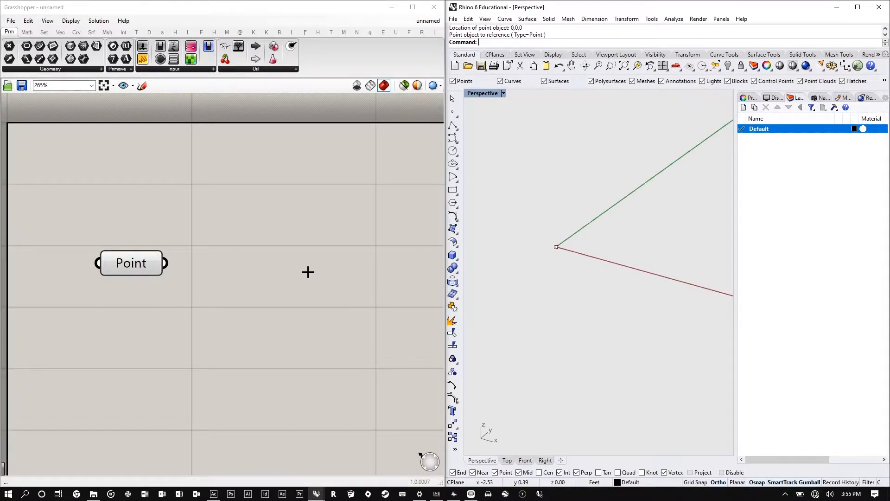
pyautogui.doubleClick(324, 272)
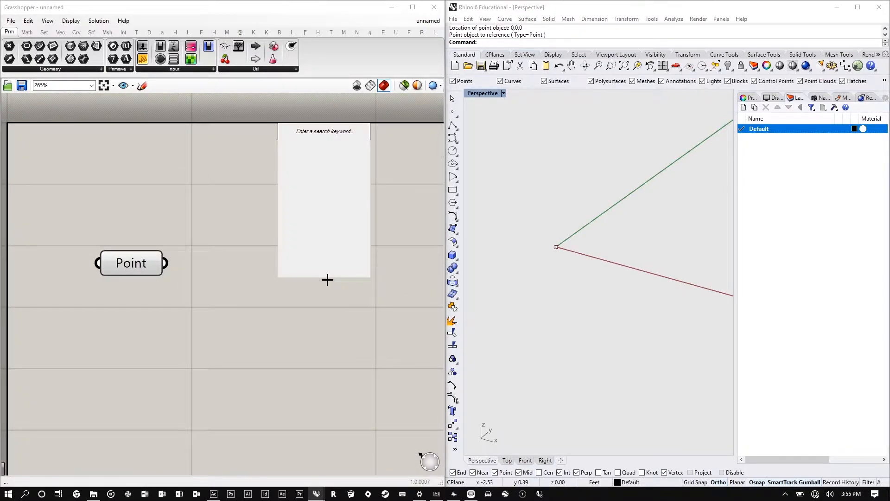
pyautogui.write('move')
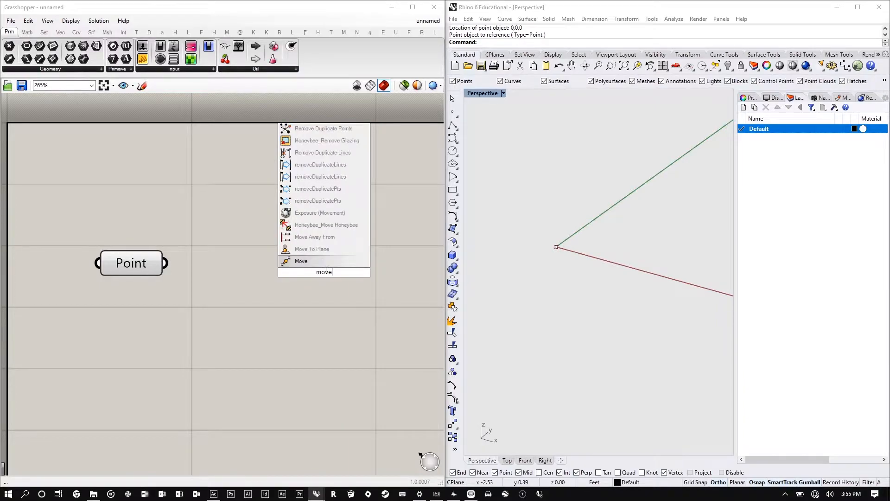
pyautogui.click(309, 261)
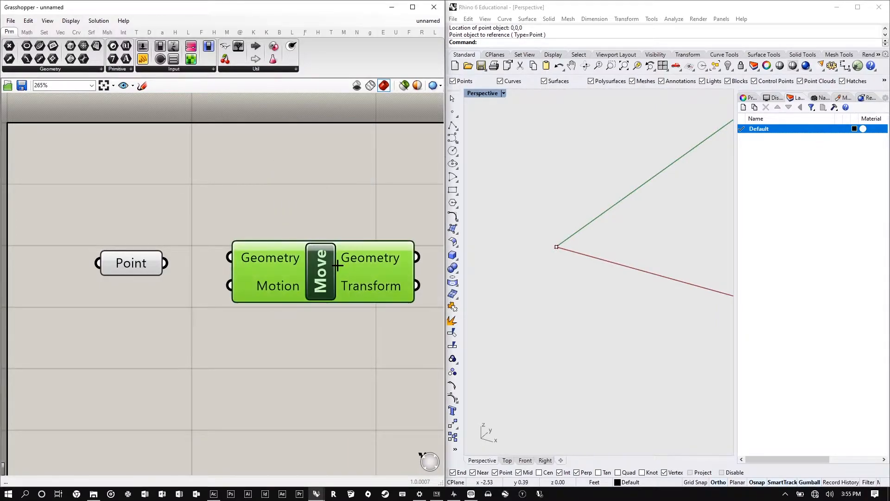
pyautogui.moveTo(338, 265); pyautogui.dragTo(311, 265)
# - Connect the Point parameter to the Move component's Geometry input and line the two components up horizontally
pyautogui.moveTo(165, 264); pyautogui.dragTo(236, 253)
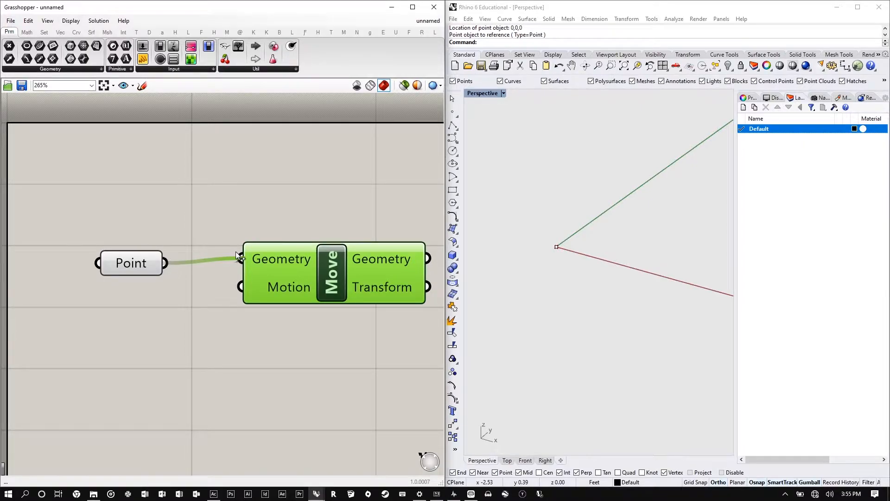
pyautogui.scroll(-4, 545, 304)
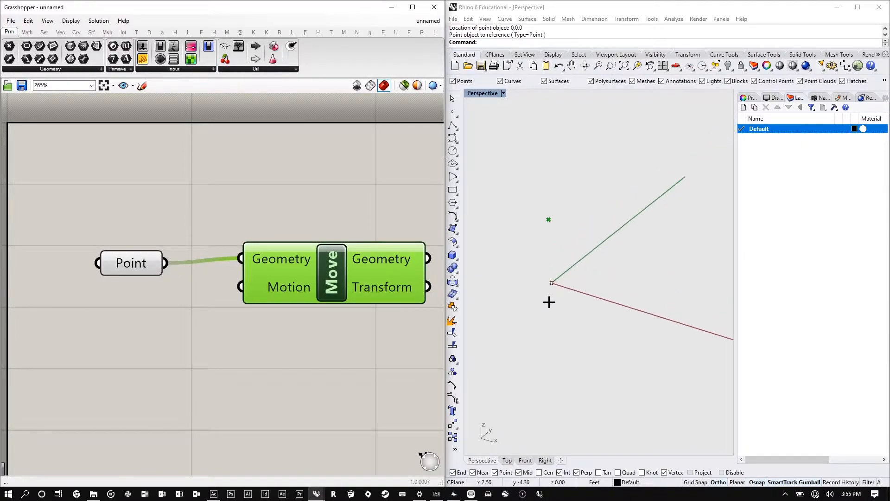
pyautogui.scroll(2, 539, 209)
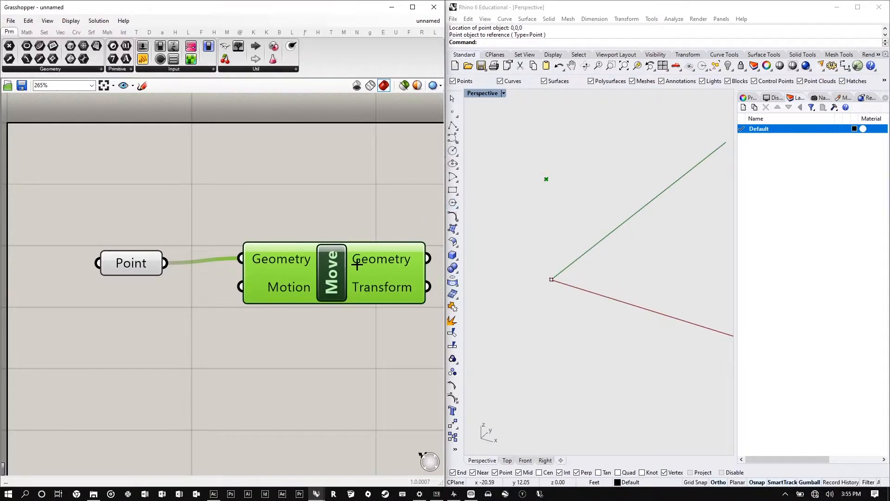
pyautogui.moveTo(348, 272)
pyautogui.mouseDown()
pyautogui.moveTo(360, 276)
pyautogui.moveTo(336, 281)
pyautogui.mouseUp()
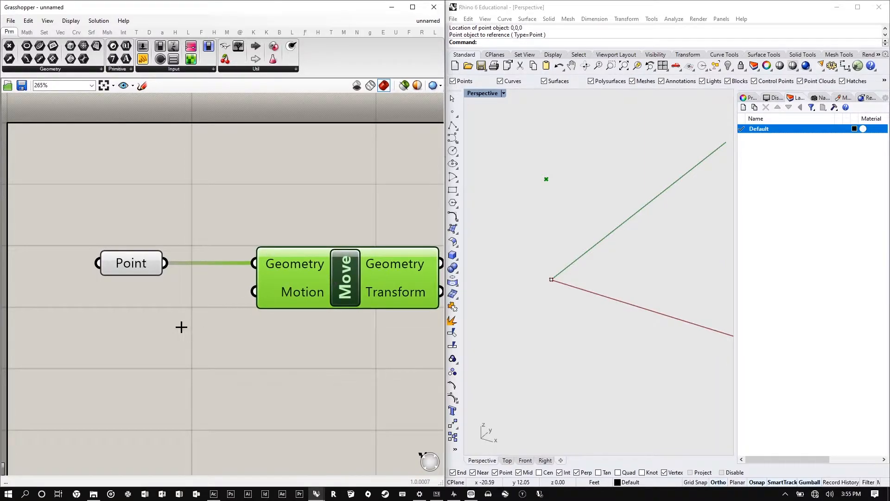
# - Add a Unit Z component below the Point parameter and connect its Unit vector output to Move's Motion input
pyautogui.doubleClick(182, 365)
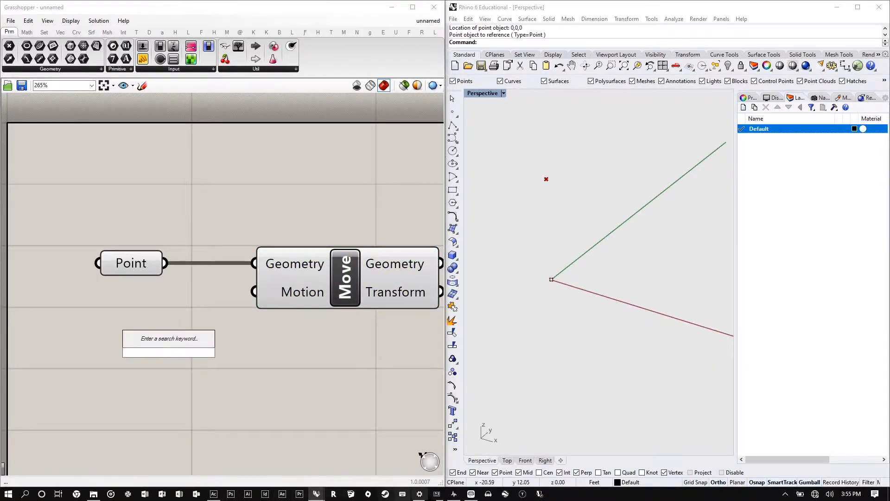
pyautogui.write('unit')
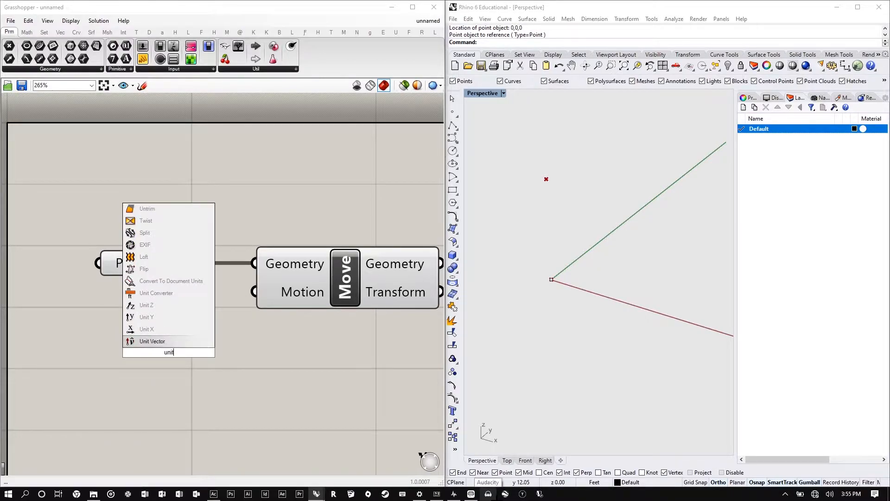
pyautogui.press('Up')
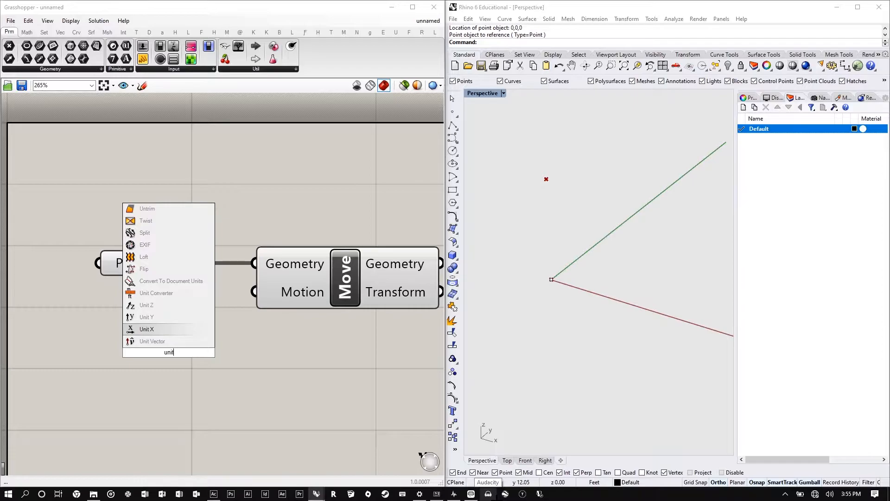
pyautogui.press('Up')
pyautogui.press('Up')
pyautogui.press('Return')
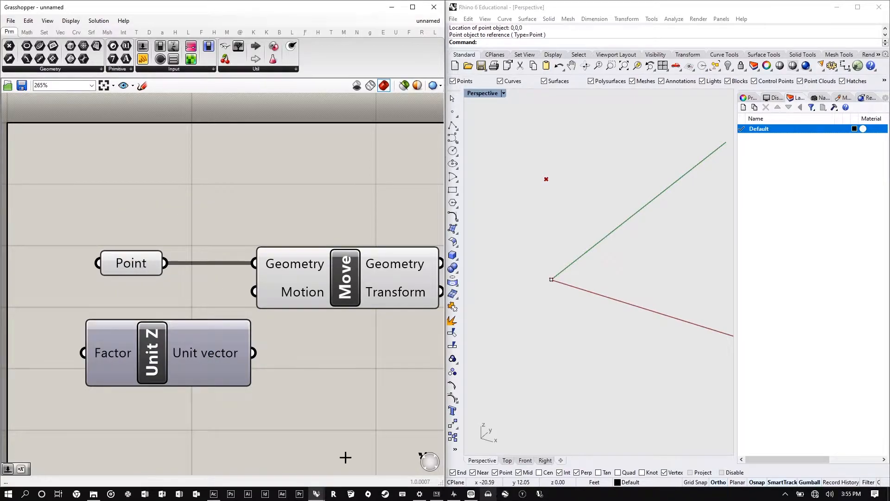
pyautogui.moveTo(253, 353); pyautogui.dragTo(256, 311)
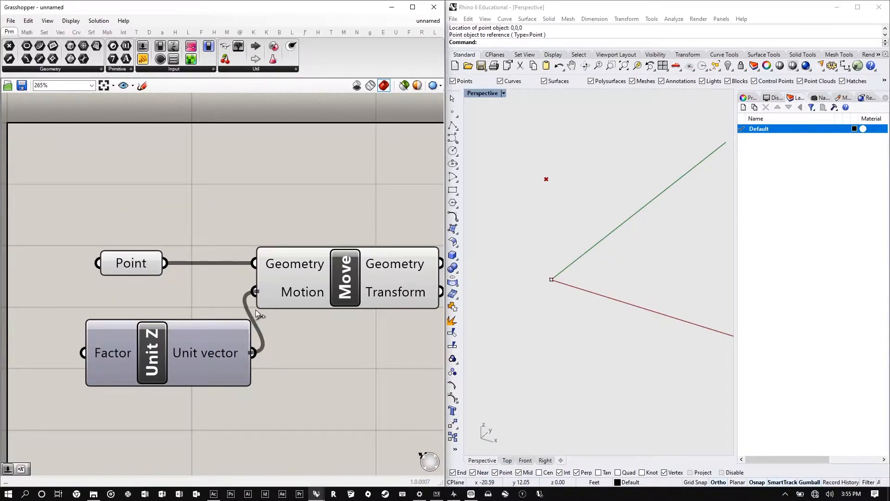
pyautogui.moveTo(327, 284); pyautogui.dragTo(350, 284)
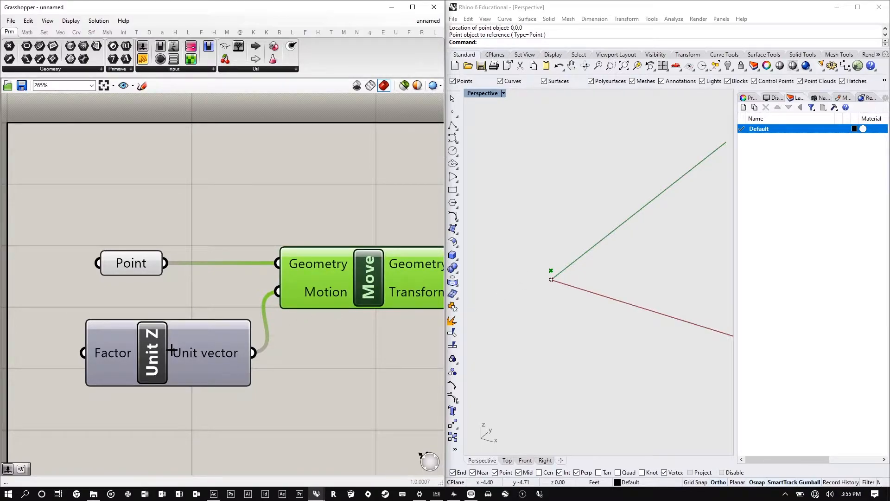
# - Examine the Motion input of the Move component up close
pyautogui.rightClick(314, 292)
pyautogui.click(306, 292)
pyautogui.click(309, 317)
pyautogui.scroll(4, 326, 300)
pyautogui.scroll(5, 362, 303)
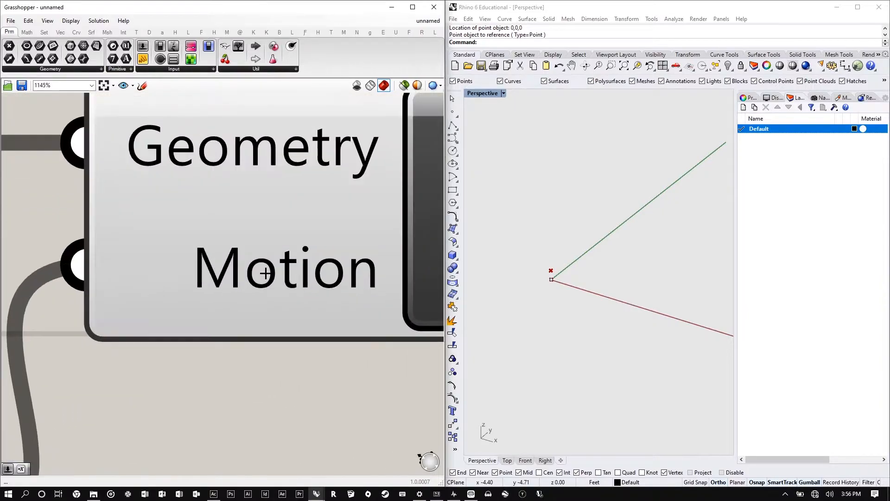
# - Add a Number Slider beside the Unit Z component and connect it to the Factor input
pyautogui.moveTo(265, 272)
pyautogui.scroll(-8, 257, 262)
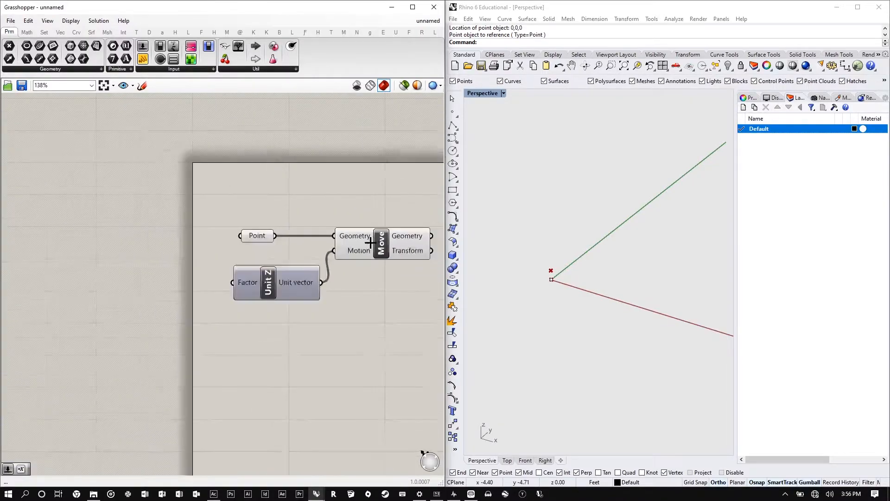
pyautogui.doubleClick(83, 293)
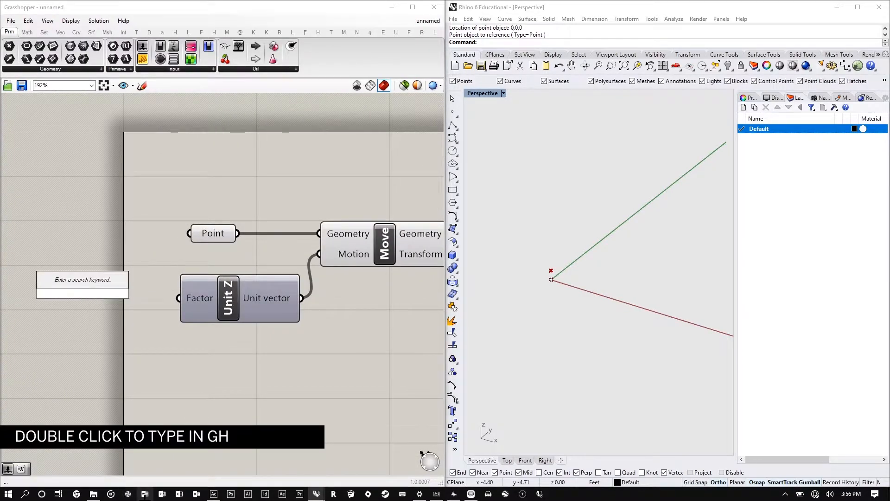
pyautogui.write('number')
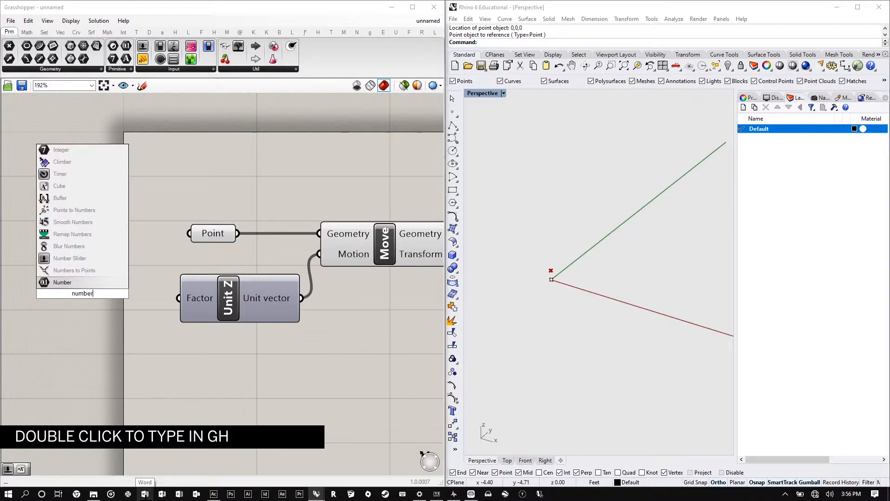
pyautogui.press('Up')
pyautogui.press('Up')
pyautogui.press('Return')
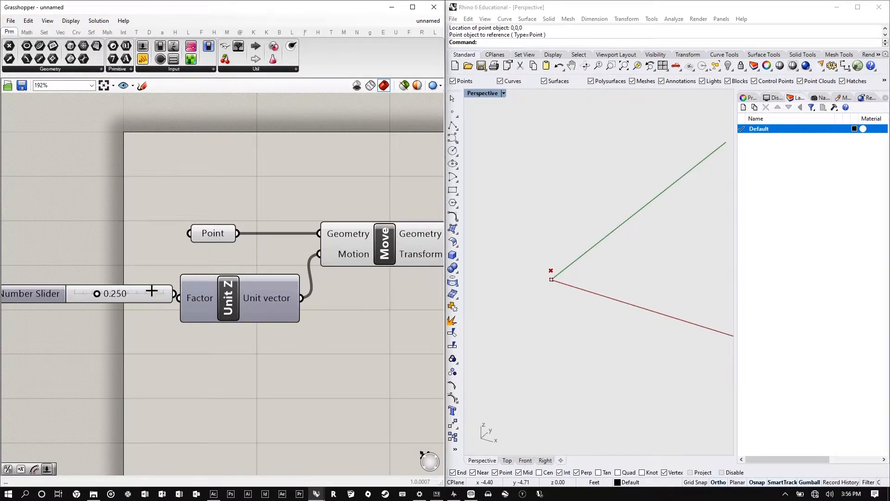
pyautogui.moveTo(152, 290); pyautogui.dragTo(138, 294)
pyautogui.moveTo(159, 290); pyautogui.dragTo(193, 286, button='right')
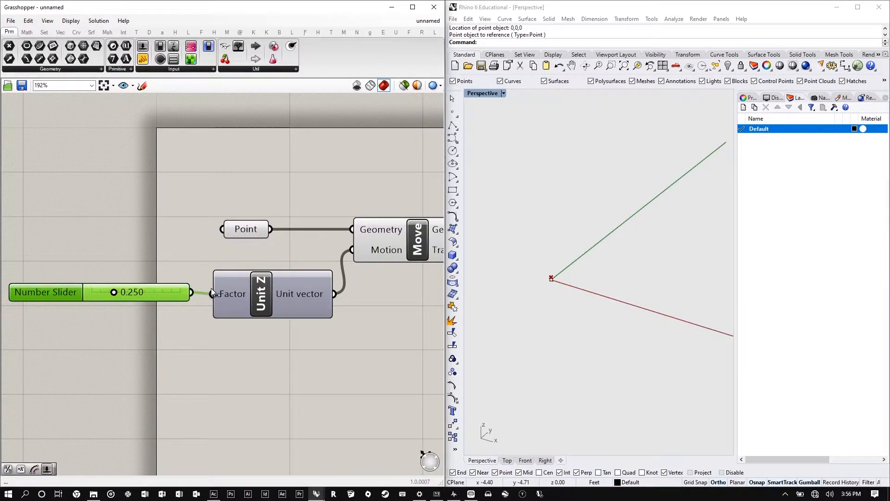
# - Set the number slider to 0.337 to raise the moved point along the Z axis
pyautogui.moveTo(539, 258); pyautogui.dragTo(483, 222, button='right')
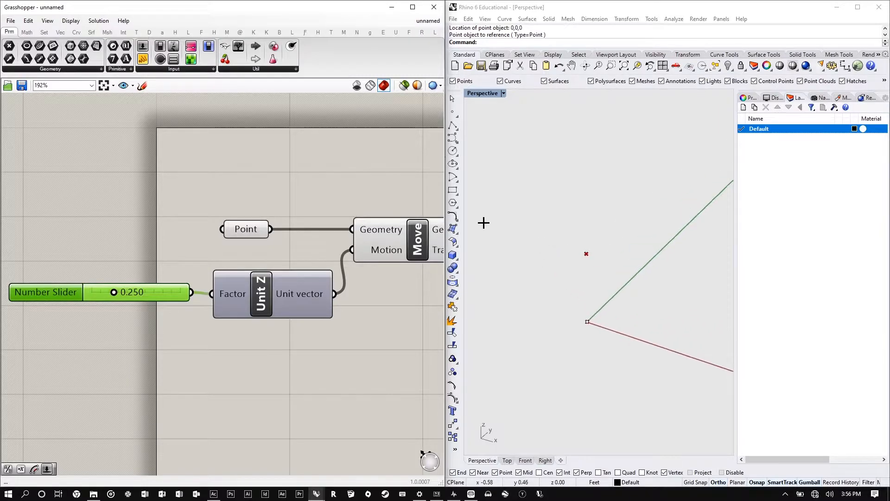
pyautogui.scroll(2, 484, 222)
pyautogui.scroll(-2, 123, 195)
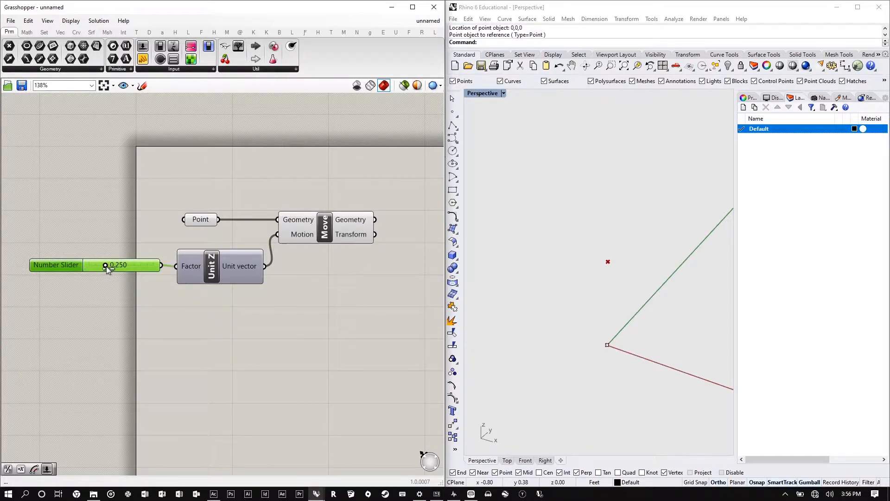
pyautogui.moveTo(106, 268)
pyautogui.mouseDown()
pyautogui.moveTo(133, 268)
pyautogui.moveTo(106, 268)
pyautogui.moveTo(112, 260)
pyautogui.mouseUp()
pyautogui.click(403, 217)
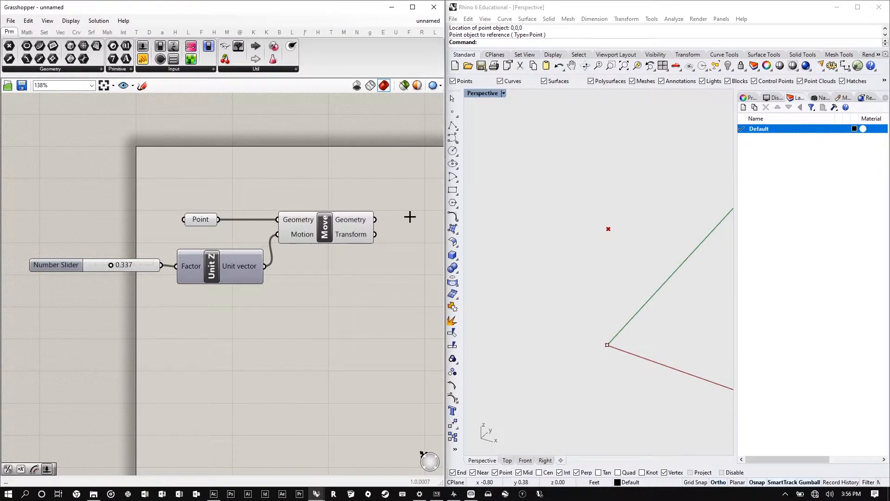
# - Add a second Point parameter beside the Move component and connect Move's Geometry output to it
pyautogui.doubleClick(410, 217)
pyautogui.write('ep')
pyautogui.press('BackSpace')
pyautogui.press('BackSpace')
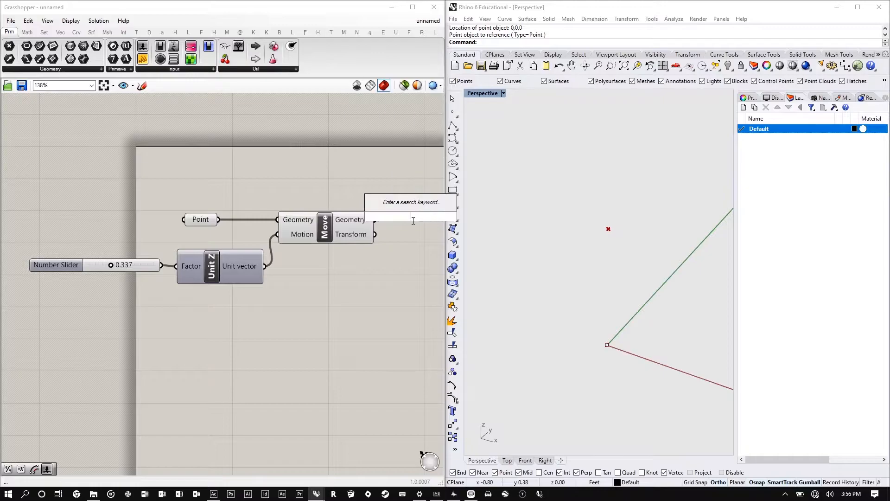
pyautogui.write('point')
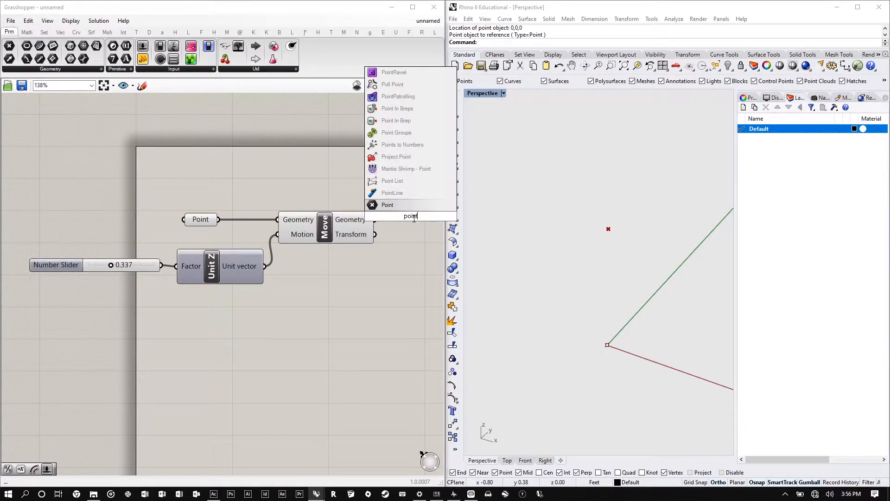
pyautogui.press('Return')
pyautogui.moveTo(374, 220); pyautogui.dragTo(408, 184)
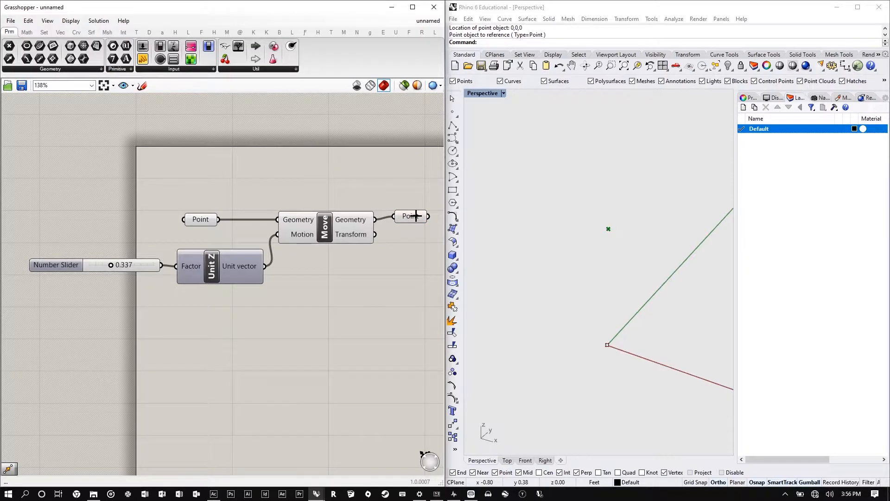
pyautogui.moveTo(410, 216)
pyautogui.mouseDown()
pyautogui.moveTo(367, 143)
pyautogui.moveTo(403, 211)
pyautogui.moveTo(378, 171)
pyautogui.moveTo(416, 211)
pyautogui.mouseUp()
# - Highlight the original and the moved Point parameters in turn to compare their locations in the viewport
pyautogui.rightClick(203, 216)
pyautogui.click(197, 216)
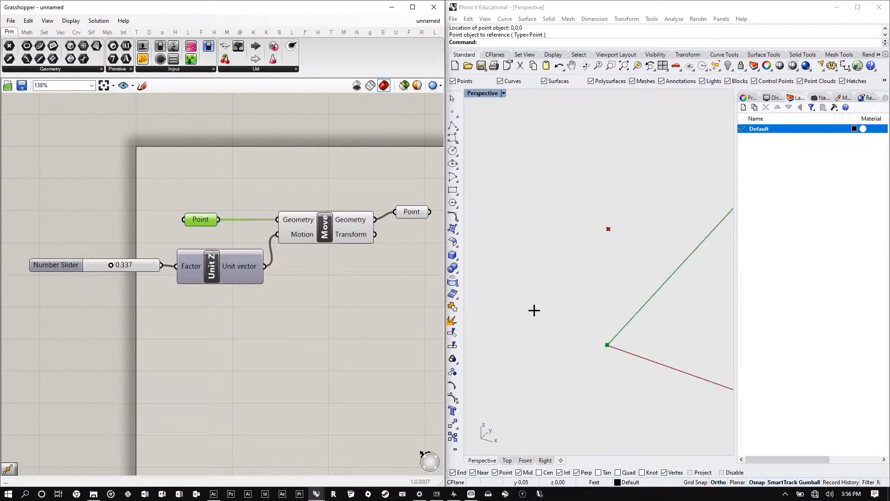
pyautogui.rightClick(420, 212)
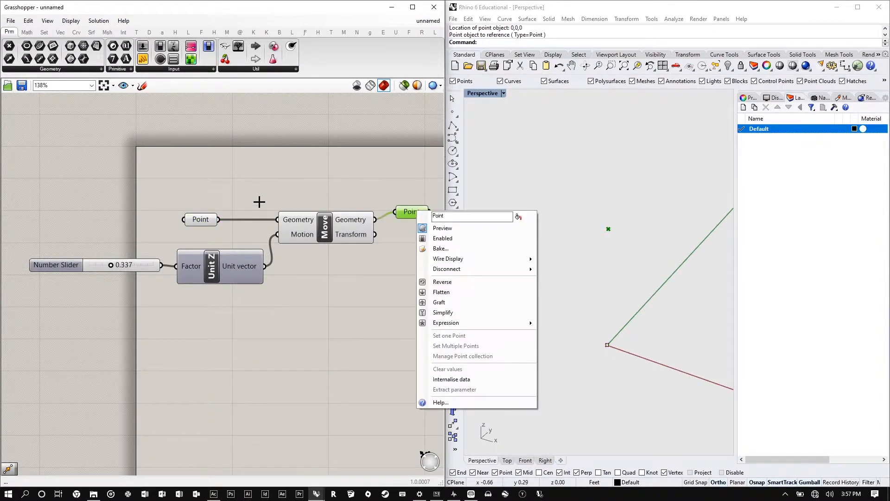
pyautogui.click(135, 236)
# - Add a Line parameter to the canvas above the moved Point parameter
pyautogui.scroll(-2, 121, 244)
pyautogui.moveTo(394, 185); pyautogui.dragTo(318, 200, button='right')
pyautogui.scroll(3, 318, 200)
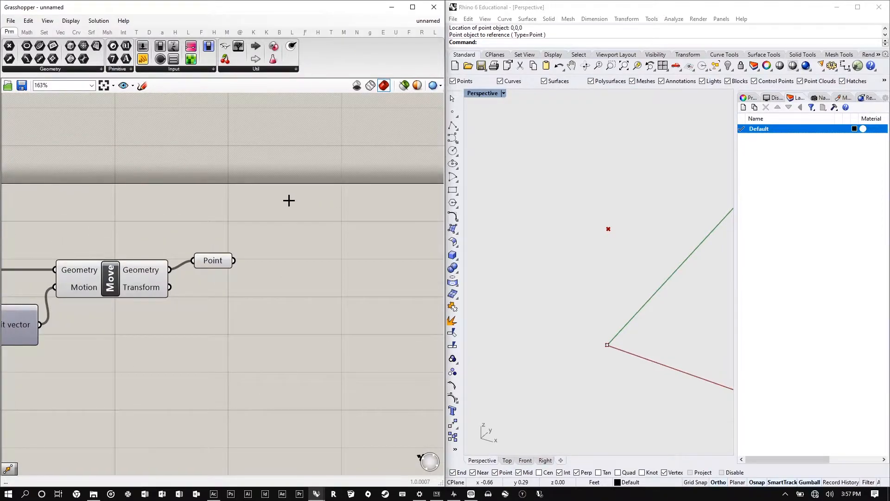
pyautogui.doubleClick(289, 200)
pyautogui.write('line')
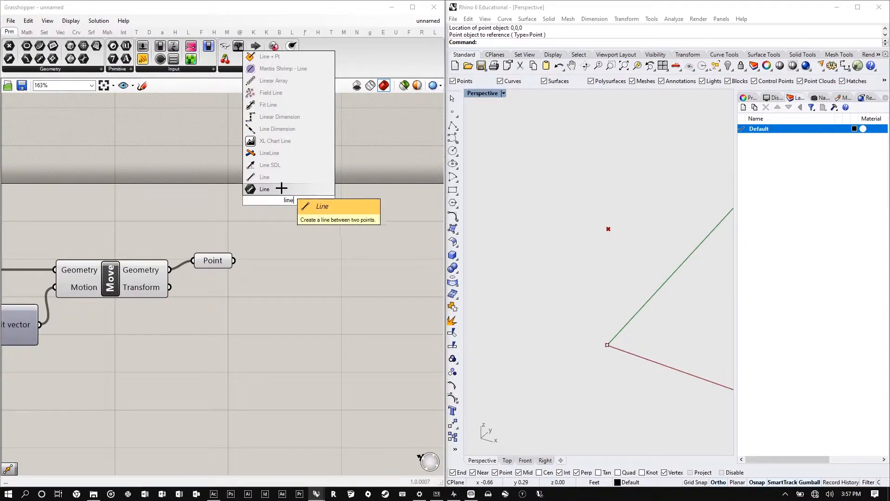
pyautogui.click(284, 188)
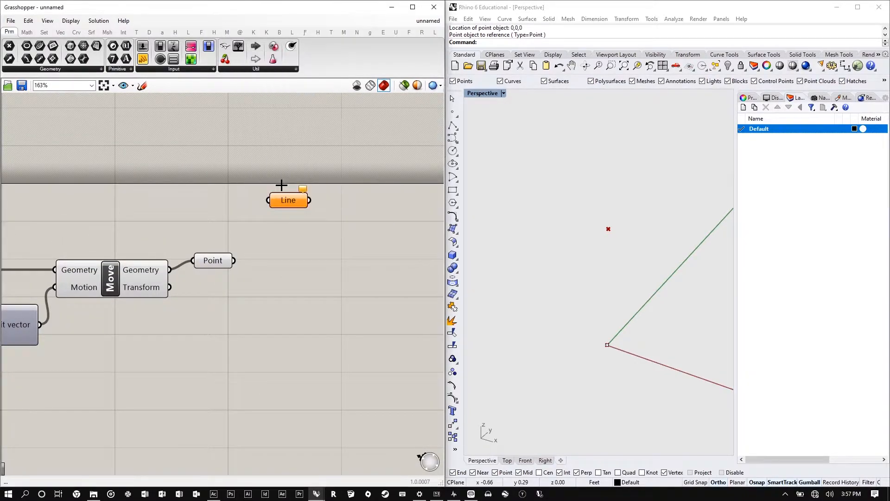
# - Add the Line component with Start Point and End Point inputs and arrange it below the Line parameter
pyautogui.doubleClick(325, 234)
pyautogui.write('line')
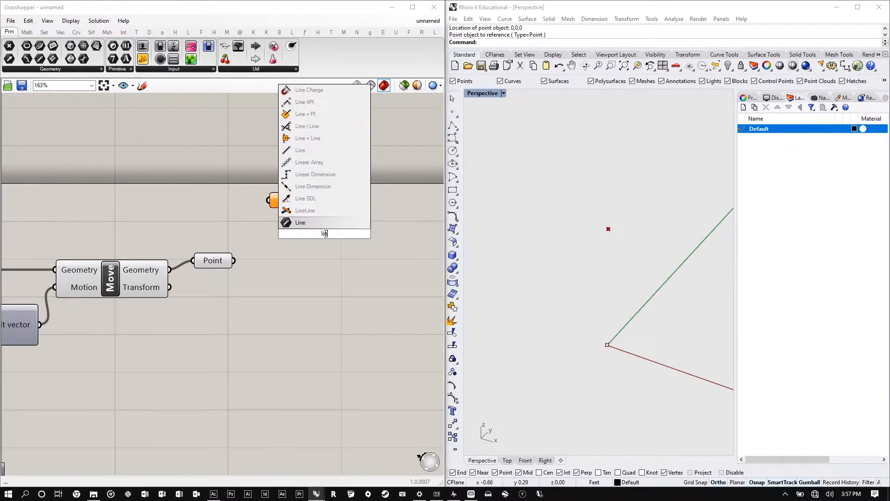
pyautogui.click(312, 223)
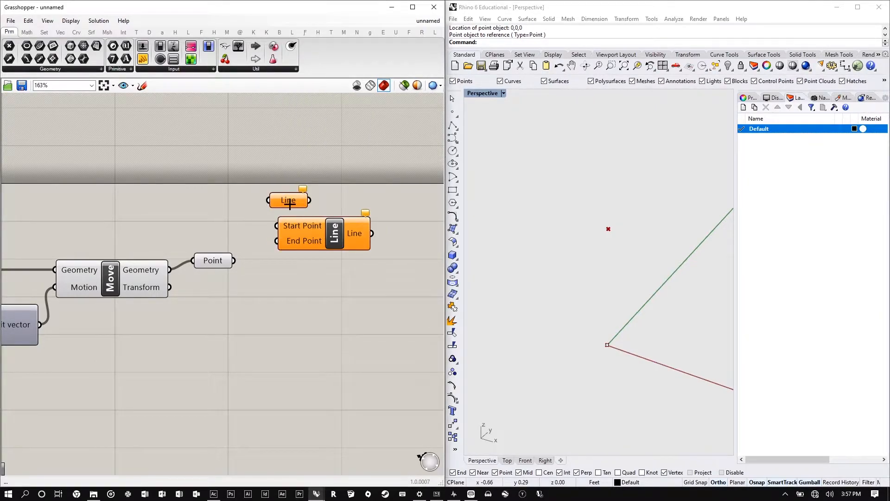
pyautogui.moveTo(289, 204); pyautogui.dragTo(305, 170)
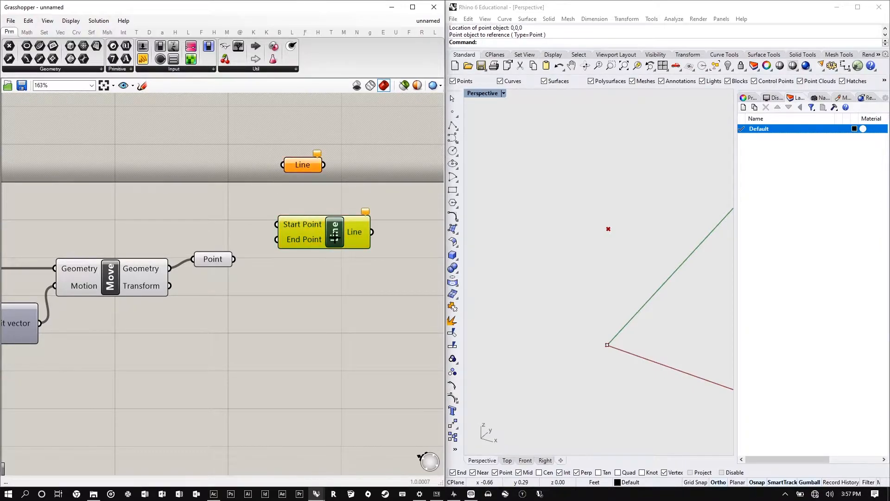
pyautogui.moveTo(301, 221); pyautogui.dragTo(302, 199)
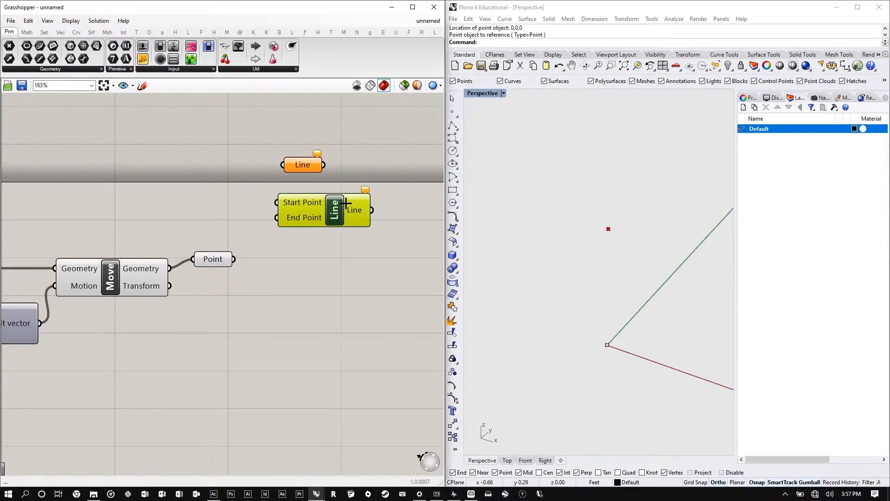
# - Add a Line SDL component with Start, Direction and Length inputs below the two-point Line component
pyautogui.doubleClick(327, 270)
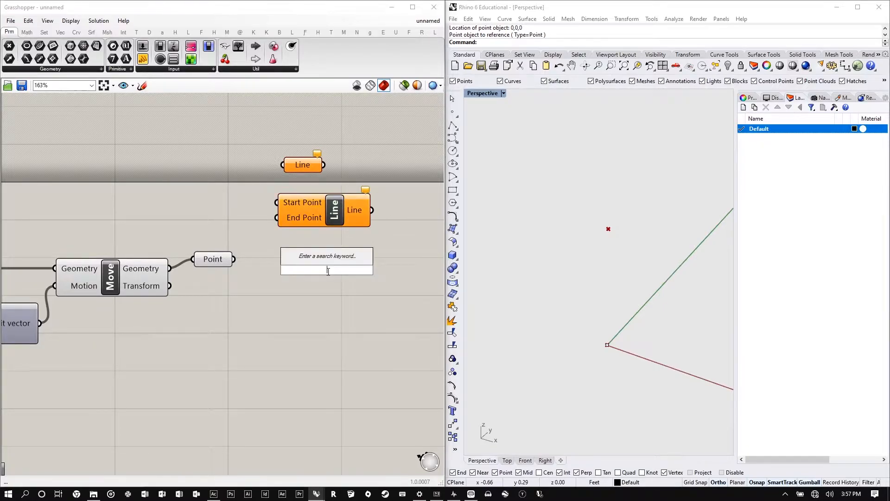
pyautogui.write('libn')
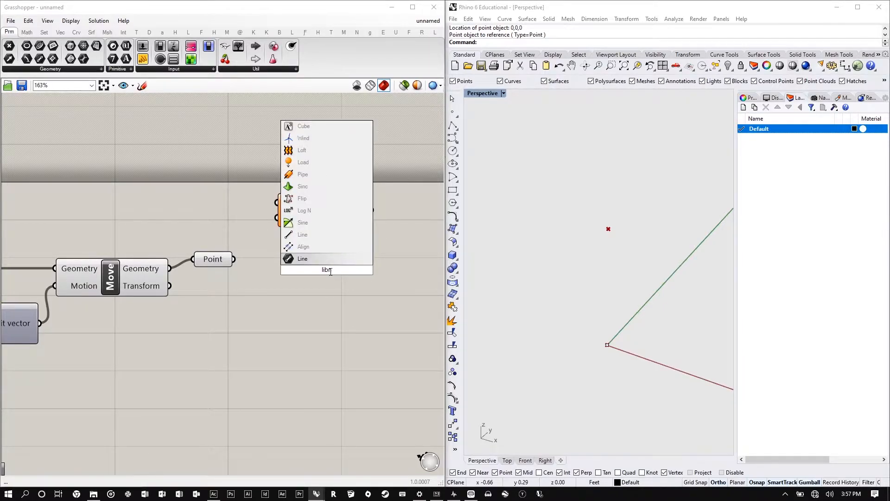
pyautogui.press('BackSpace')
pyautogui.press('BackSpace')
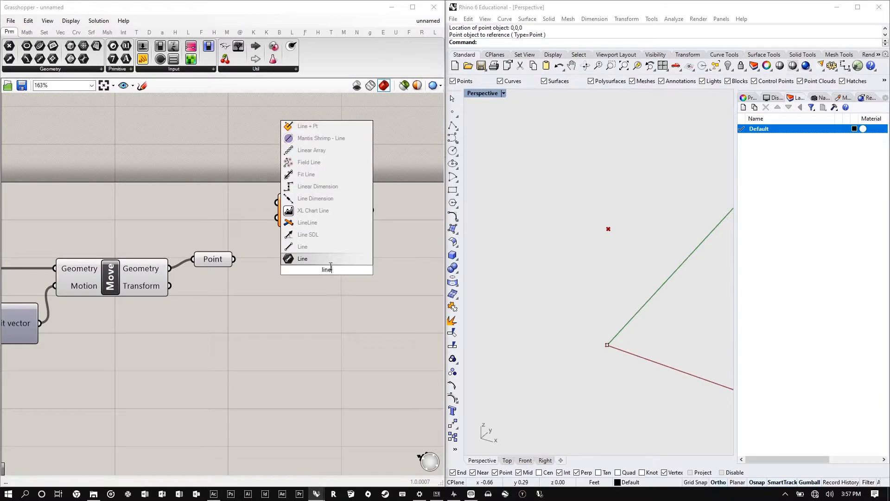
pyautogui.click(337, 234)
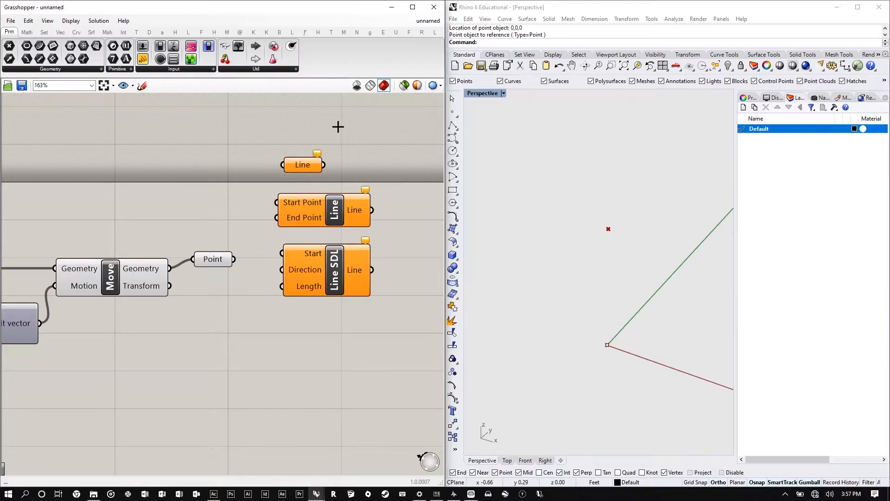
# - Connect the original Point to the Line component's Start Point and the moved Point to its End Point
pyautogui.moveTo(317, 220); pyautogui.dragTo(280, 221)
pyautogui.scroll(-2, 284, 226)
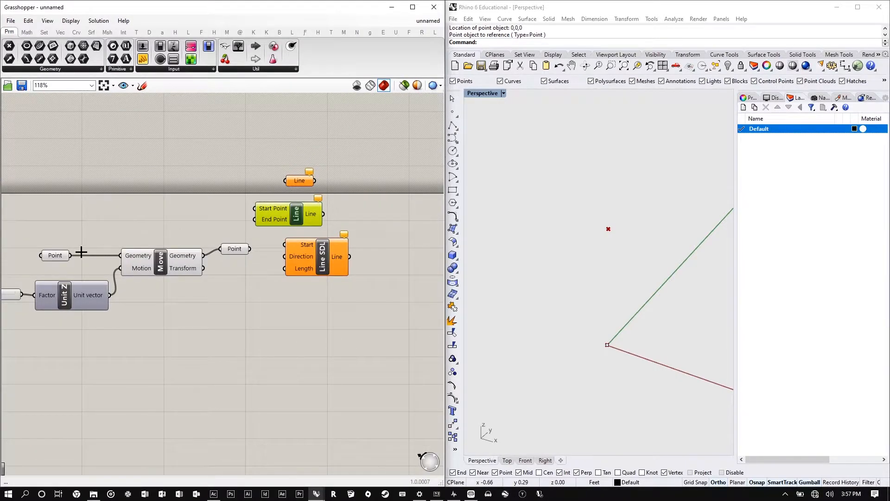
pyautogui.moveTo(71, 254); pyautogui.dragTo(256, 208)
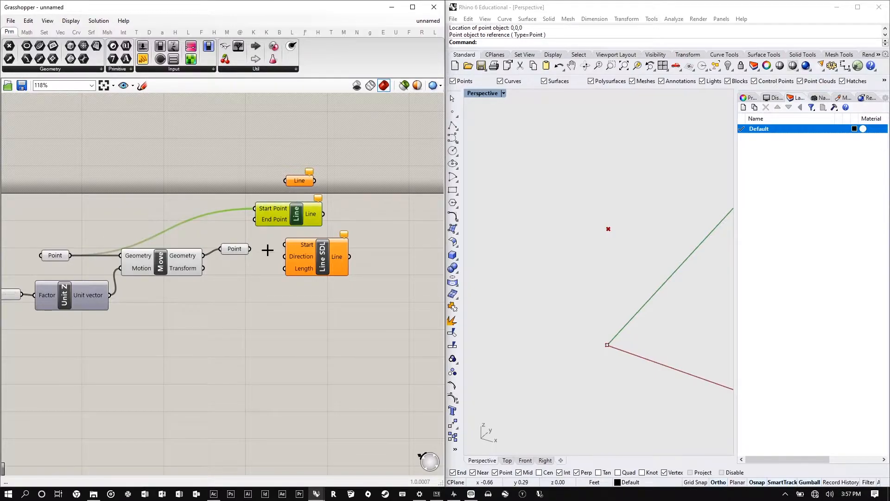
pyautogui.moveTo(250, 248); pyautogui.dragTo(255, 219)
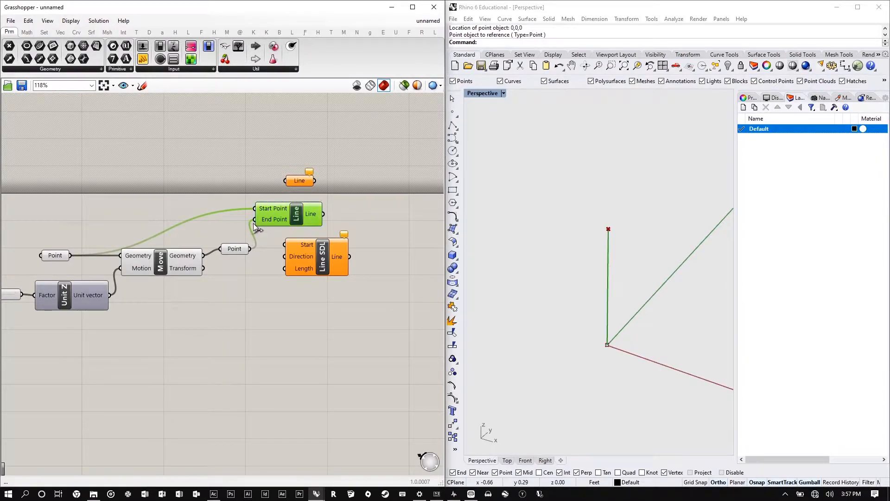
# - Set the number slider to 0.587 to lengthen the vertical line
pyautogui.scroll(-2, 211, 235)
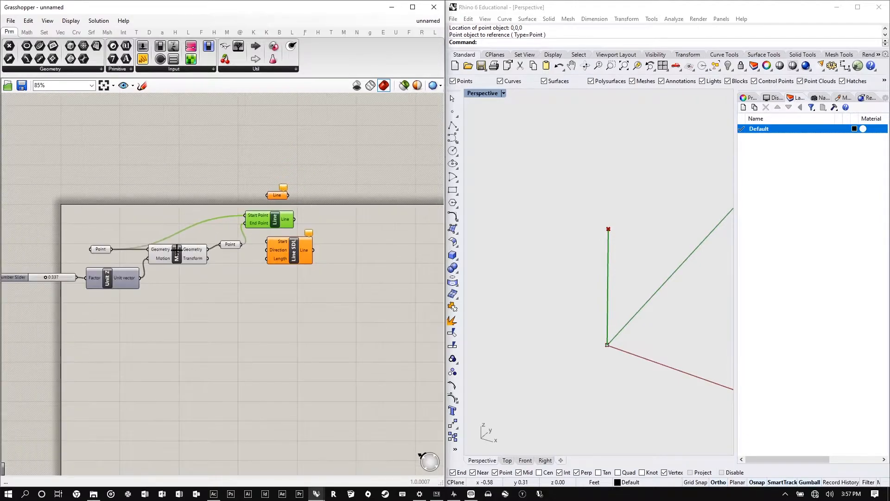
pyautogui.scroll(1, 60, 276)
pyautogui.moveTo(51, 278)
pyautogui.mouseDown()
pyautogui.moveTo(21, 276)
pyautogui.moveTo(47, 275)
pyautogui.moveTo(53, 266)
pyautogui.mouseUp()
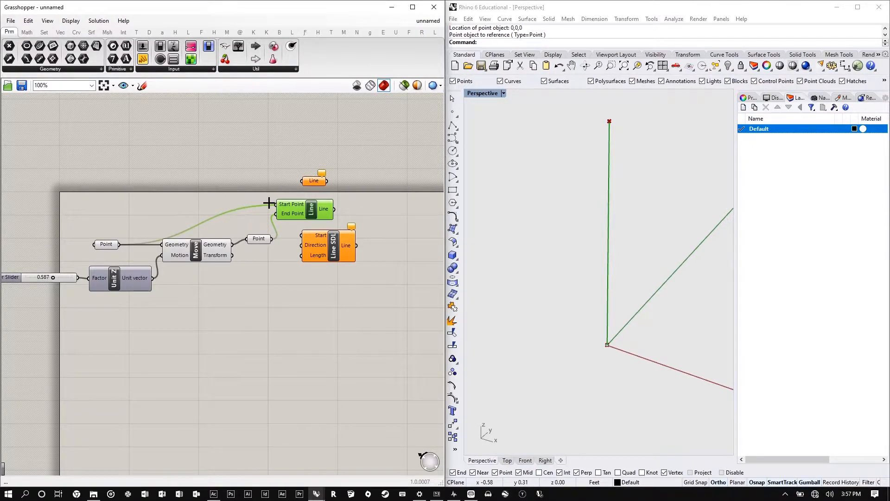
# - Delete all components from the Grasshopper canvas
pyautogui.scroll(-2, 341, 248)
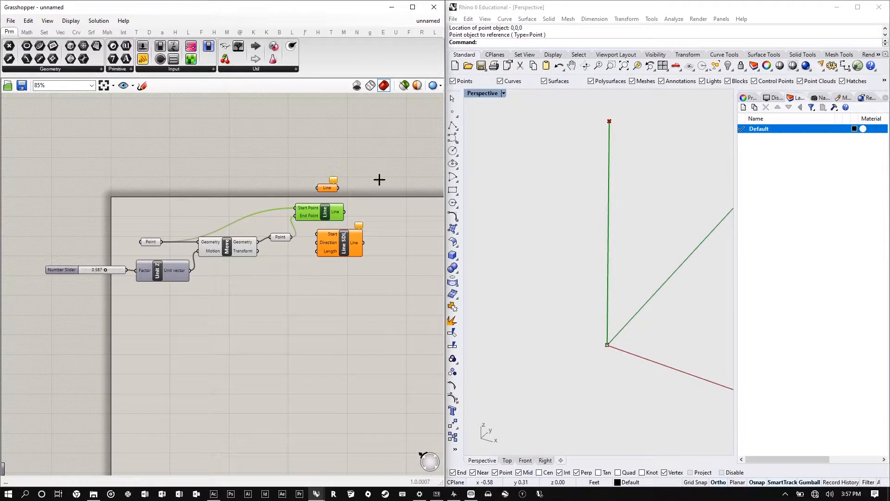
pyautogui.moveTo(397, 351); pyautogui.dragTo(44, 129)
pyautogui.press('Delete')
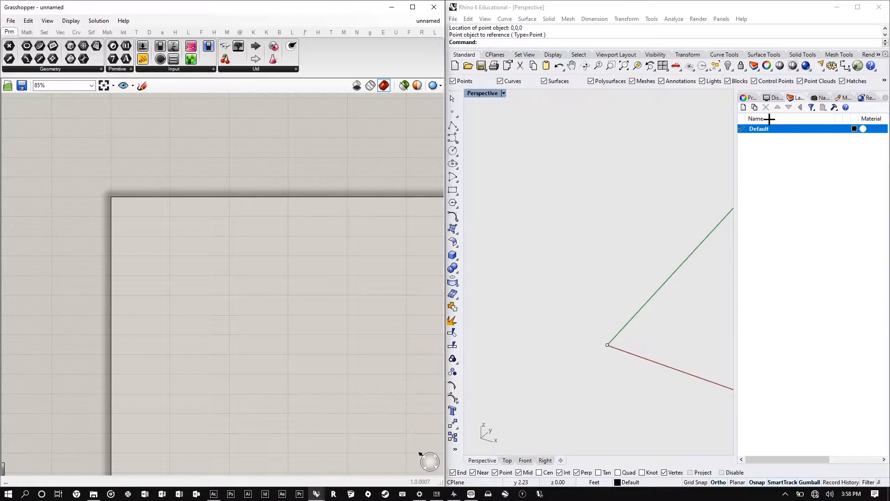
# - Create a new layer in Rhino and name it FOOTPRINT
pyautogui.click(743, 107)
pyautogui.press('Return')
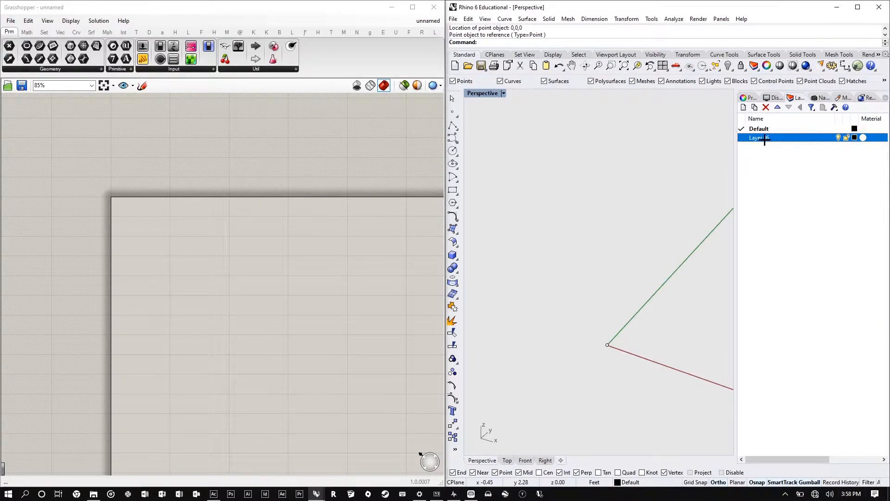
pyautogui.write('FoOT')
pyautogui.press('Escape')
pyautogui.press('F2')
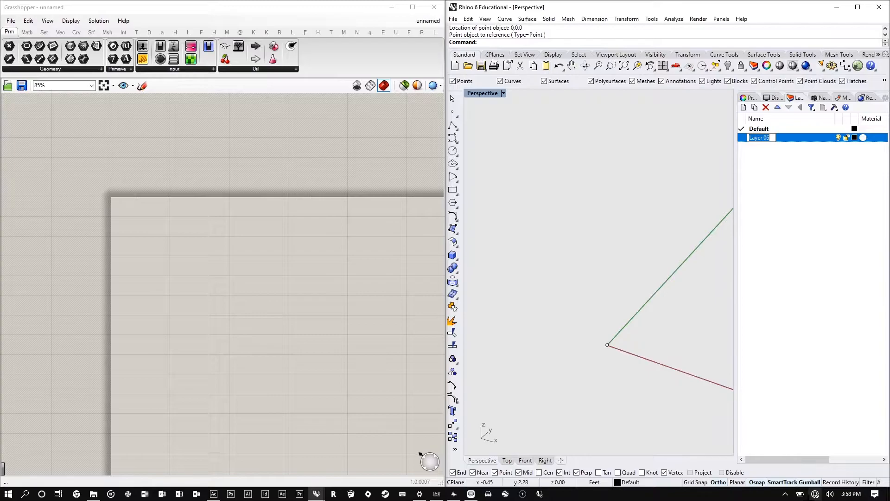
pyautogui.write('FOOTPRINT')
pyautogui.press('Return')
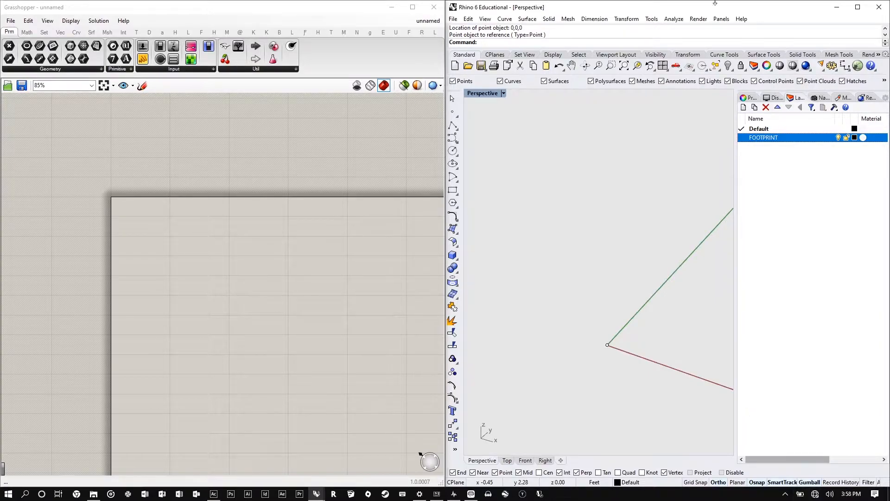
# - Create another new Rhino layer below FOOTPRINT and name it CORE
pyautogui.click(743, 107)
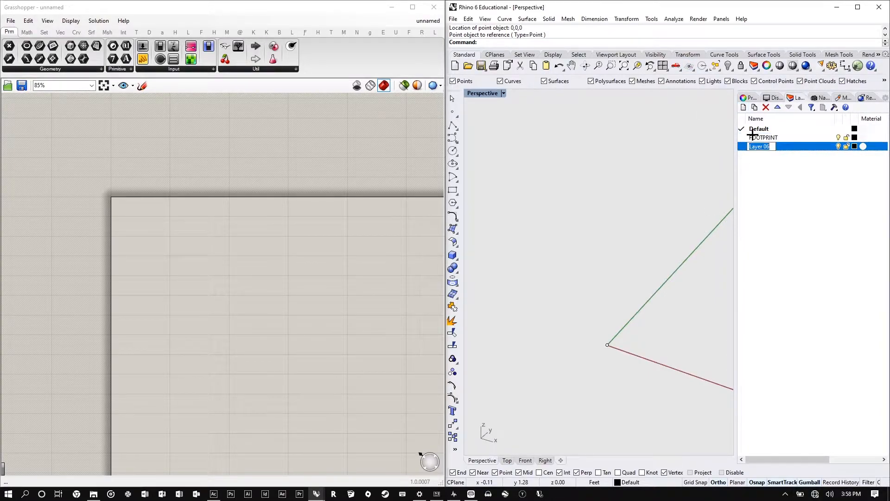
pyautogui.write('CORE')
pyautogui.press('Escape')
pyautogui.click(763, 145)
pyautogui.write('C')
pyautogui.rightClick(768, 146)
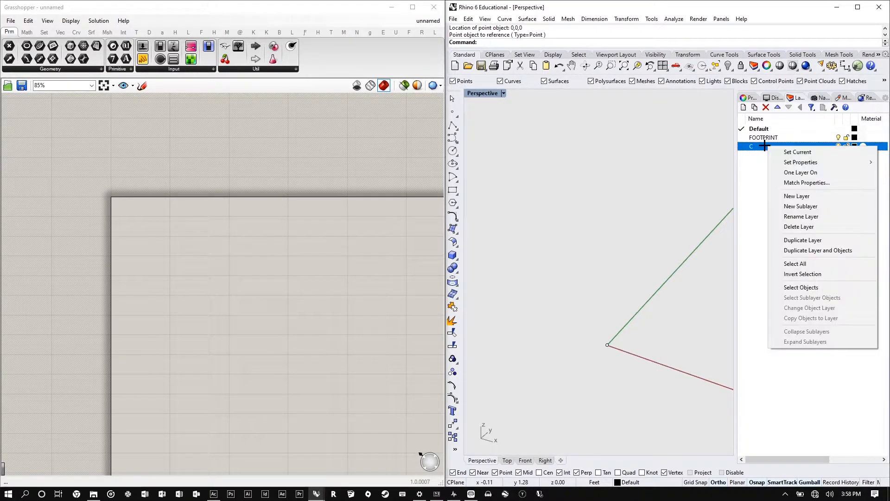
pyautogui.click(761, 146)
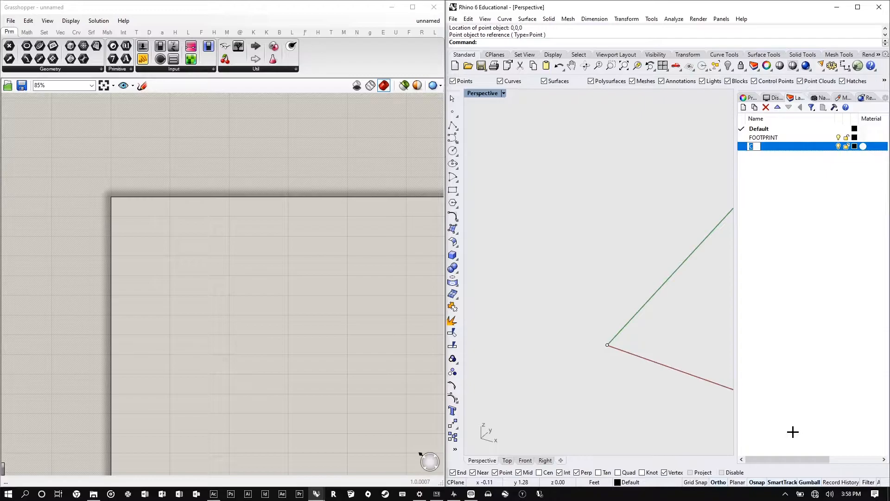
pyautogui.write('CORE')
pyautogui.press('Return')
# - Make FOOTPRINT the current layer and draw a corner-to-corner rectangle from the origin point to 100,100
pyautogui.click(449, 190)
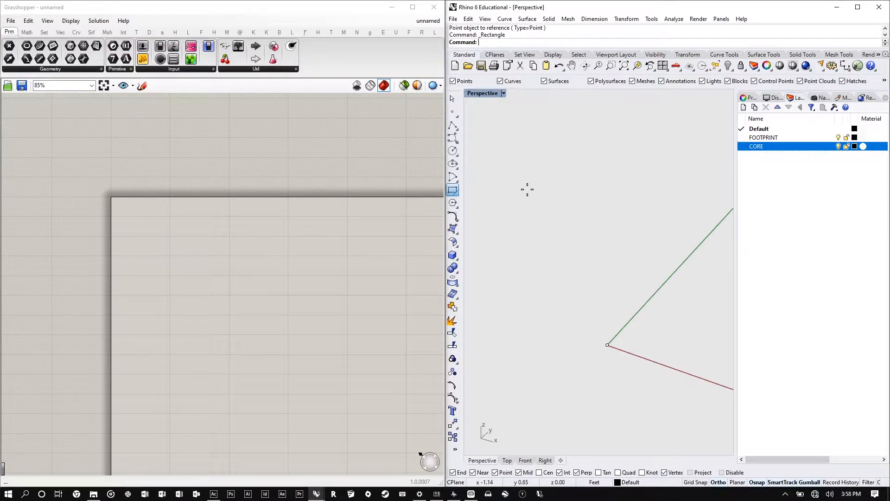
pyautogui.click(743, 137)
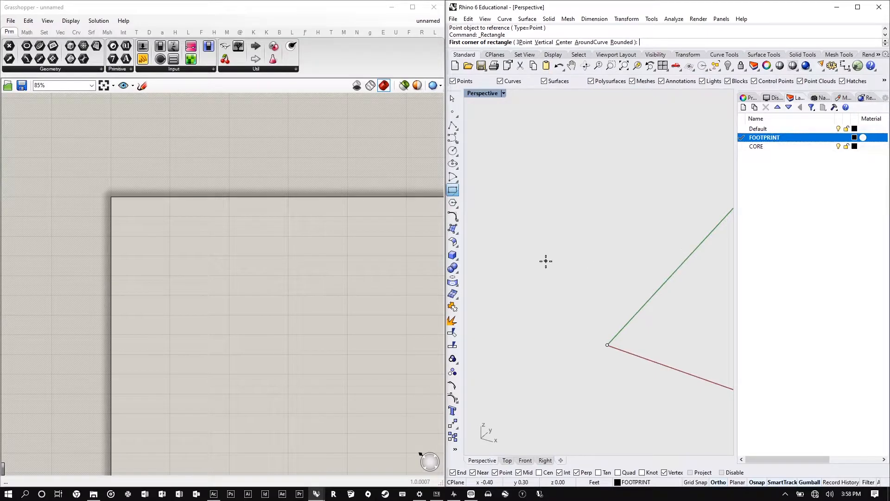
pyautogui.moveTo(489, 263); pyautogui.dragTo(570, 294, button='right')
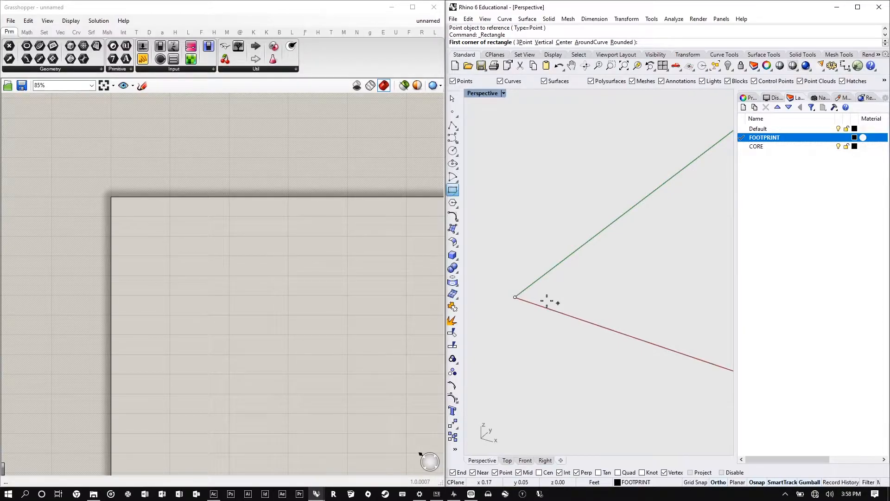
pyautogui.click(515, 297)
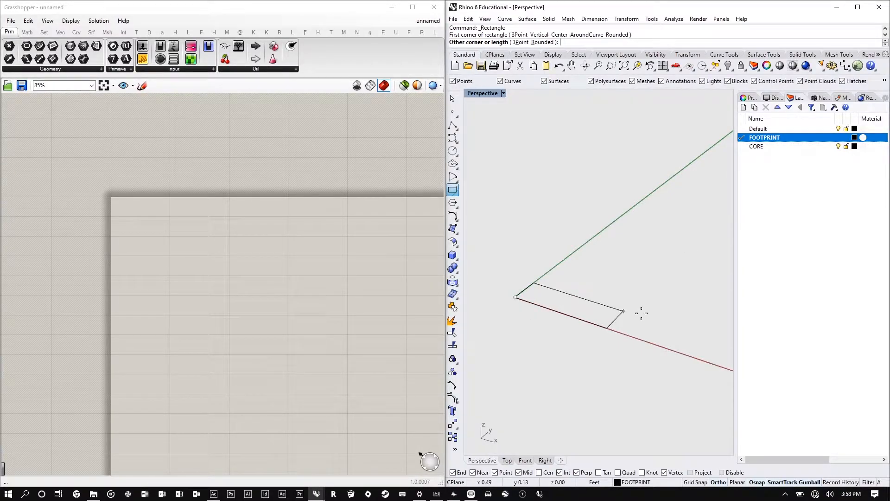
pyautogui.write('100,')
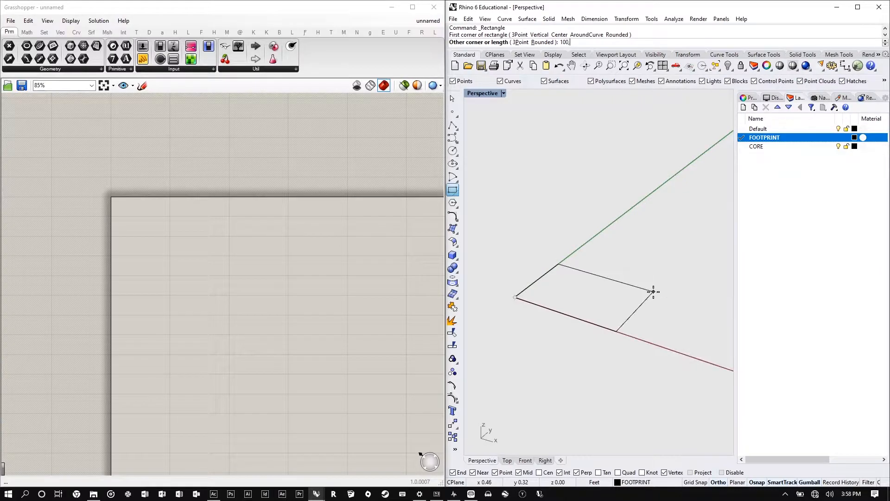
pyautogui.write('1')
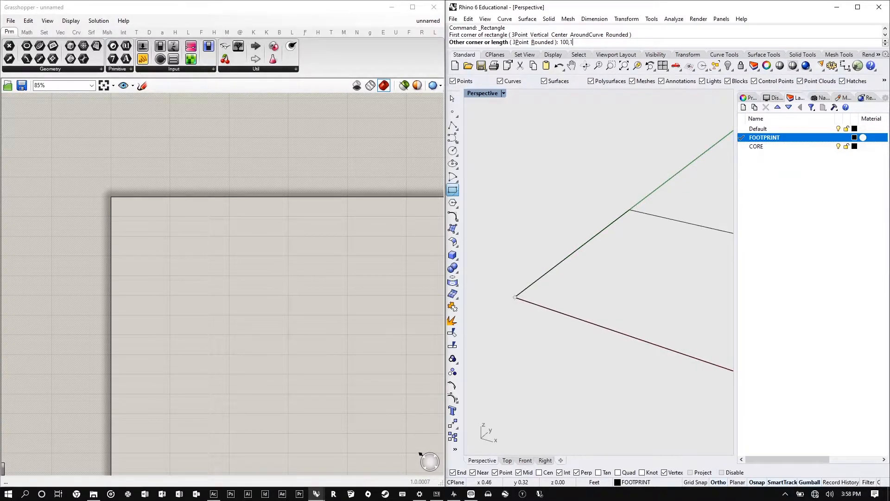
pyautogui.write('00')
pyautogui.press('Return')
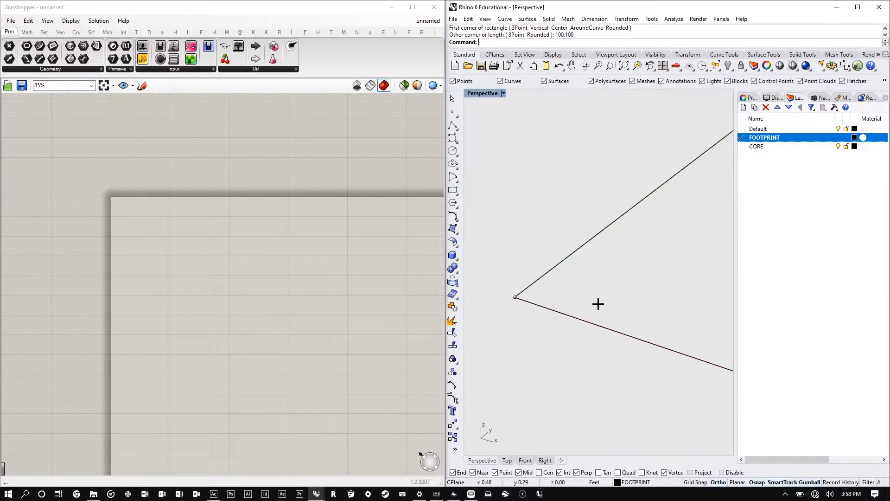
# - Make CORE the current layer and draw a small freehand rectangle near the middle of the footprint square
pyautogui.scroll(-5, 510, 293)
pyautogui.scroll(2, 501, 296)
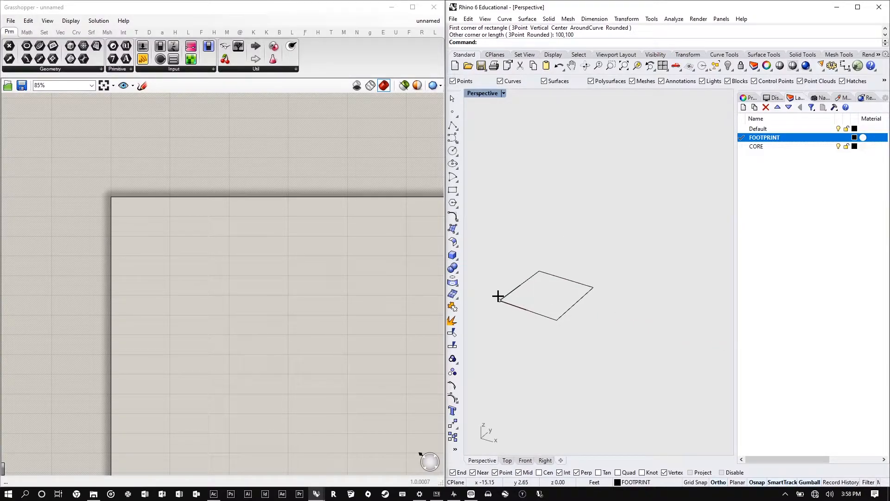
pyautogui.scroll(2, 498, 296)
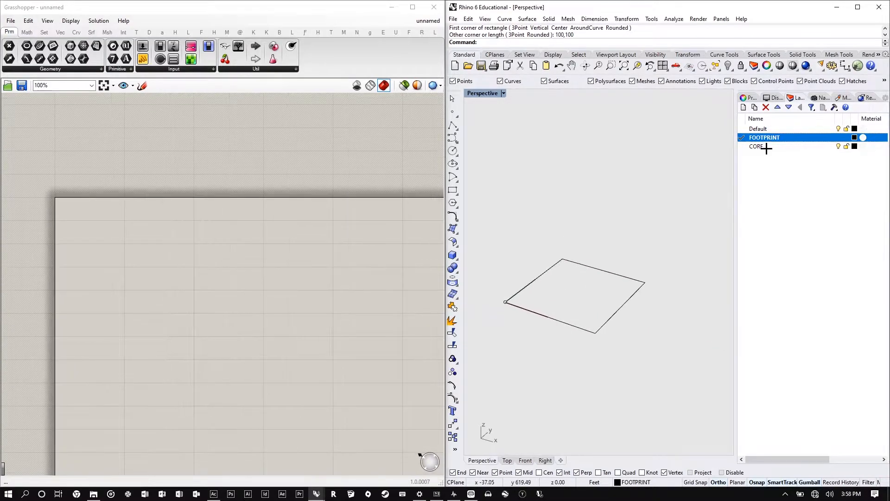
pyautogui.doubleClick(766, 147)
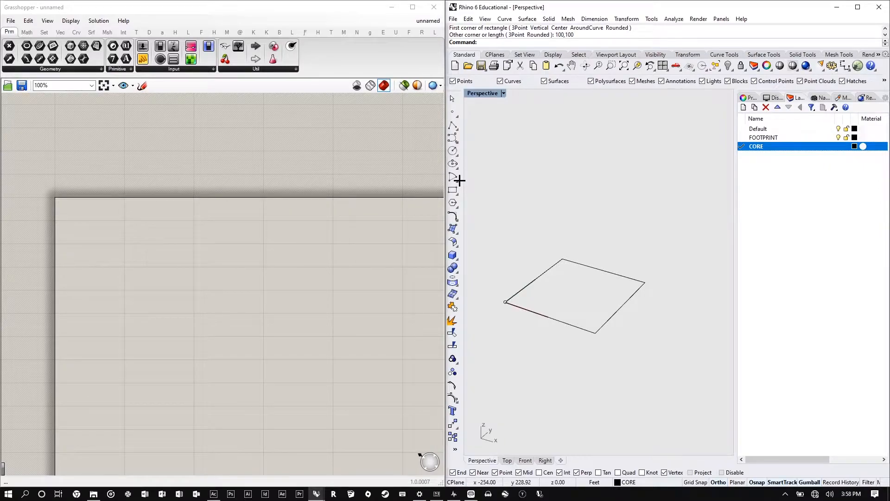
pyautogui.click(452, 190)
pyautogui.click(567, 285)
pyautogui.scroll(2, 574, 288)
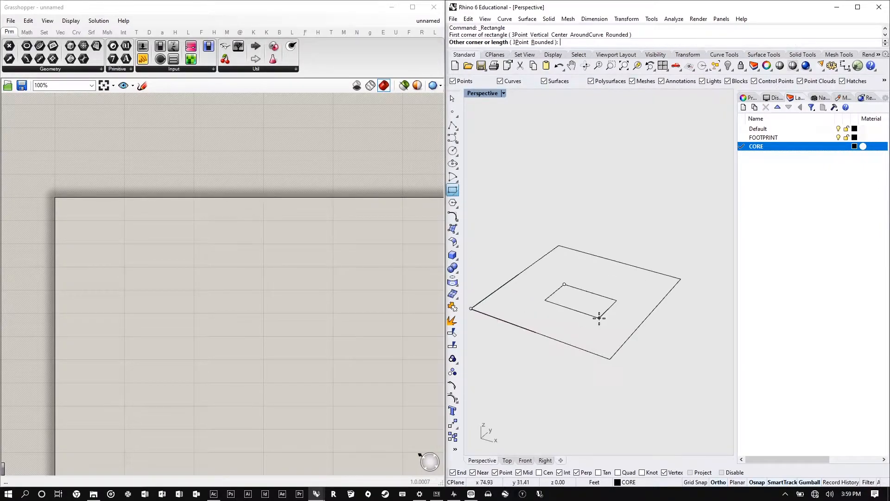
pyautogui.click(599, 318)
pyautogui.scroll(-3, 616, 286)
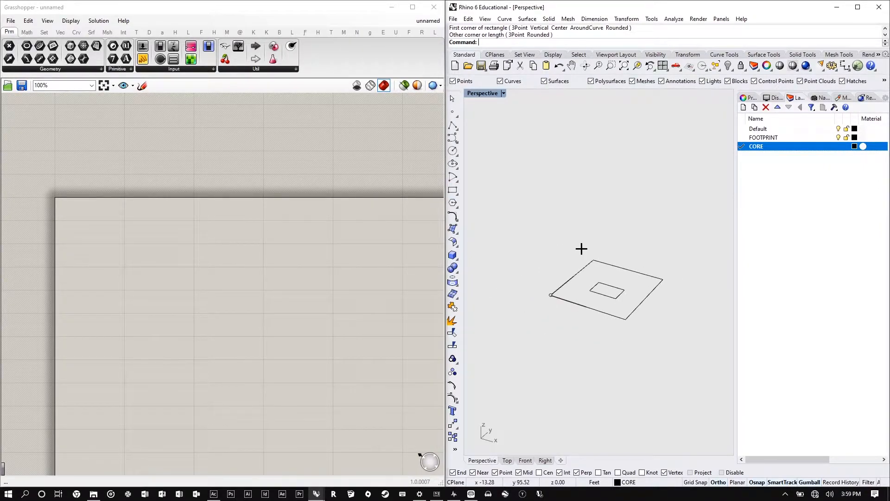
pyautogui.moveTo(581, 249); pyautogui.dragTo(598, 269, button='right')
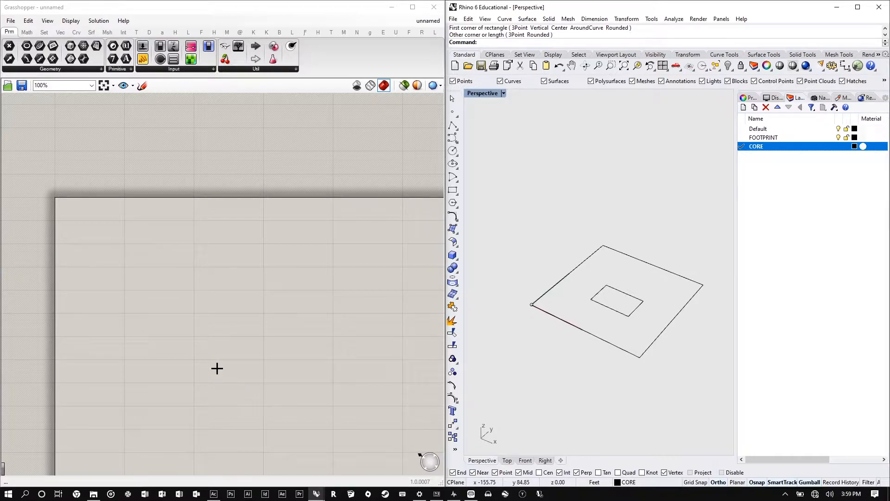
# - Add a Geometry Pipeline component to the empty Grasshopper canvas
pyautogui.moveTo(471, 493)
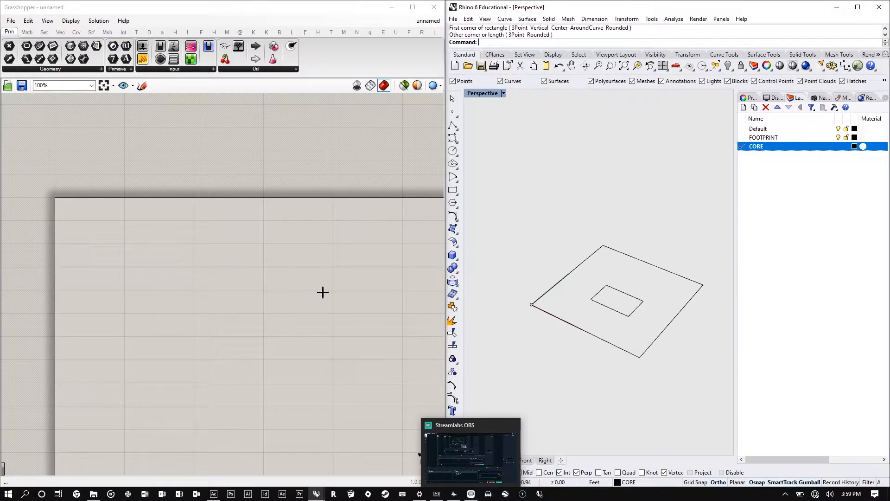
pyautogui.doubleClick(140, 266)
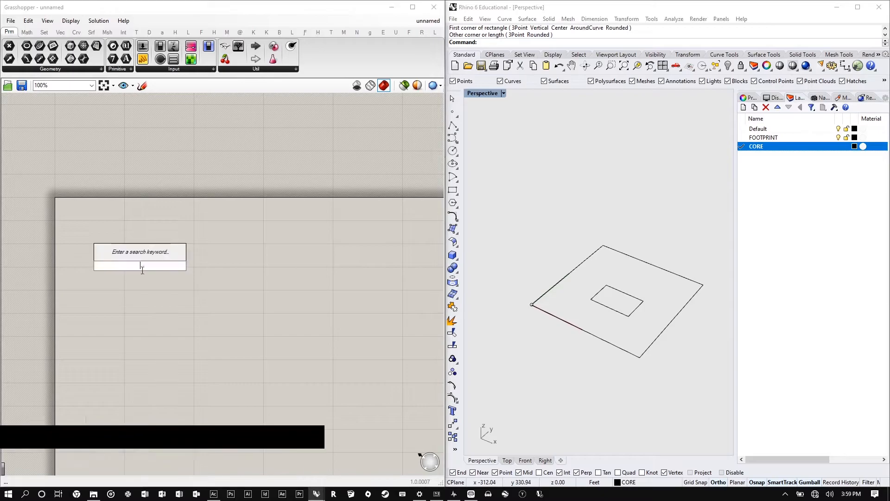
pyautogui.write('Geom')
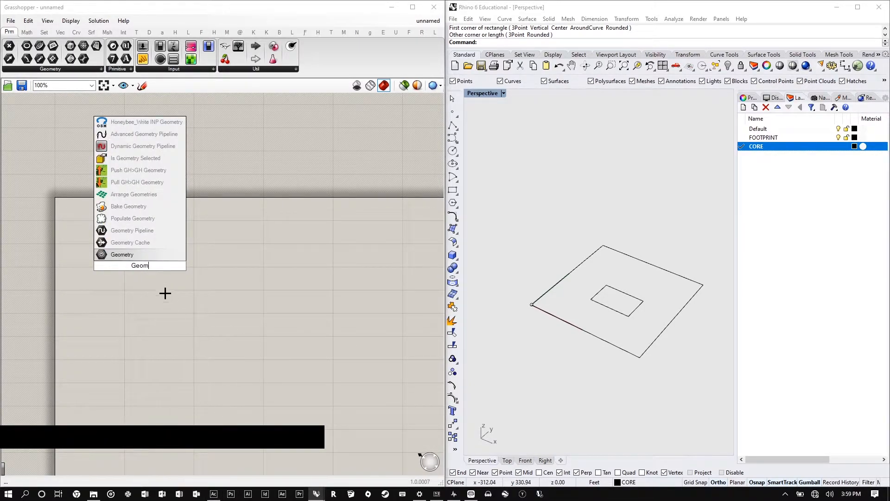
pyautogui.click(143, 230)
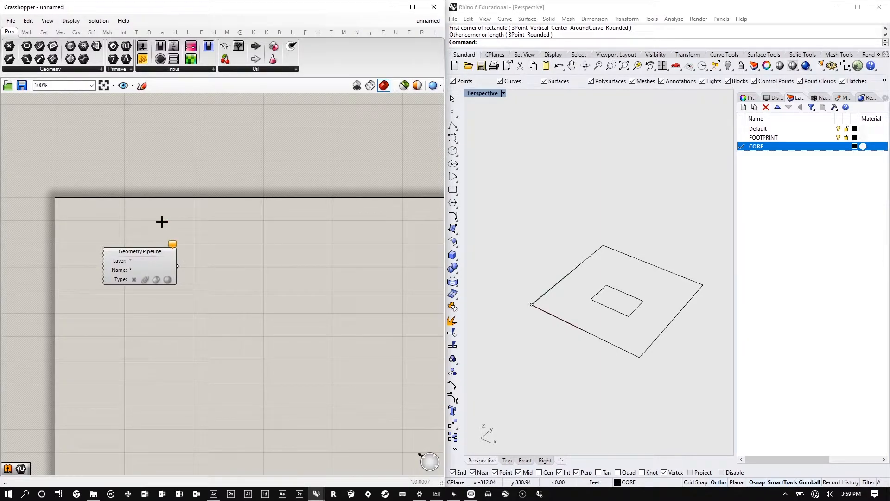
# - Set the Geometry Pipeline's layer filter to FOOTPRINT
pyautogui.scroll(3, 147, 221)
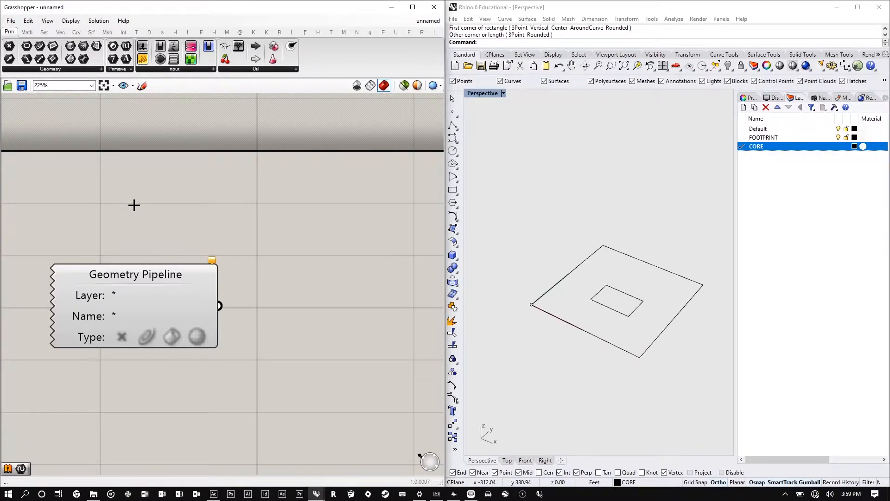
pyautogui.click(121, 294)
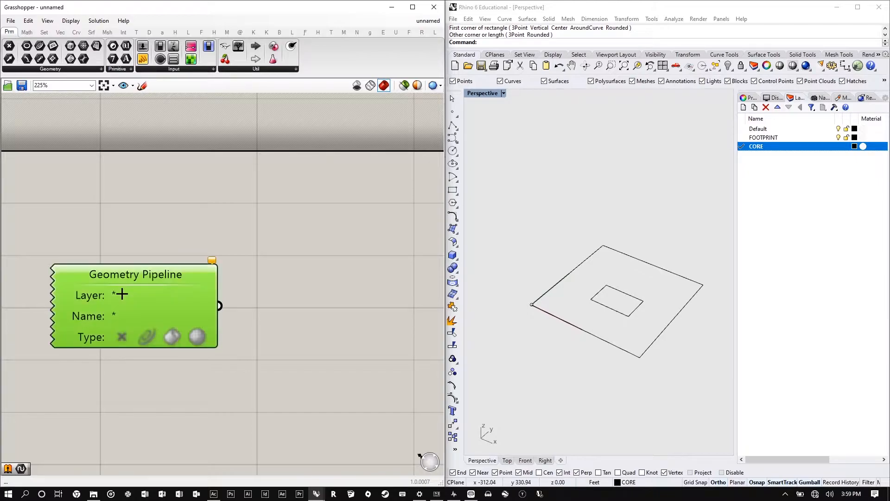
pyautogui.doubleClick(122, 294)
pyautogui.write('FO')
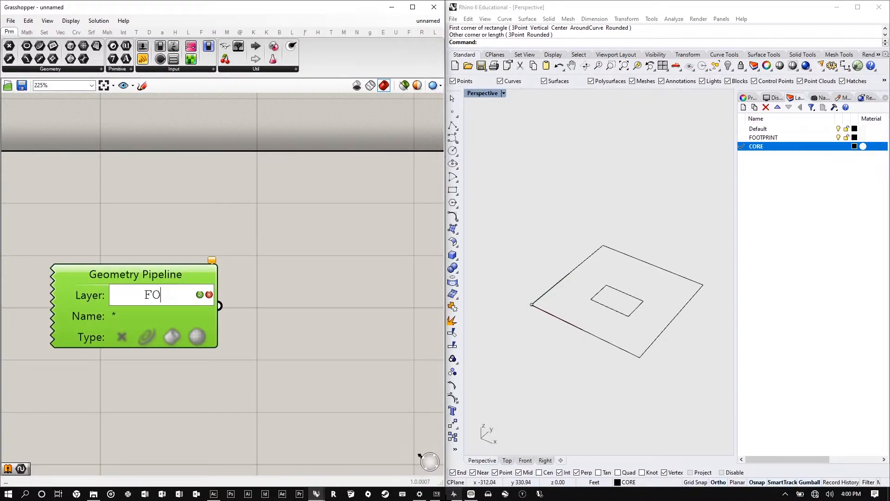
pyautogui.write('OTPRINT')
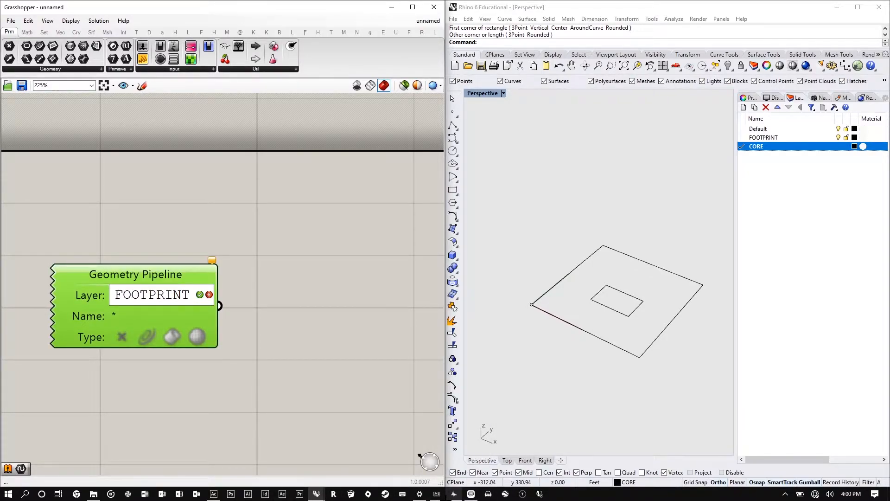
pyautogui.press('Return')
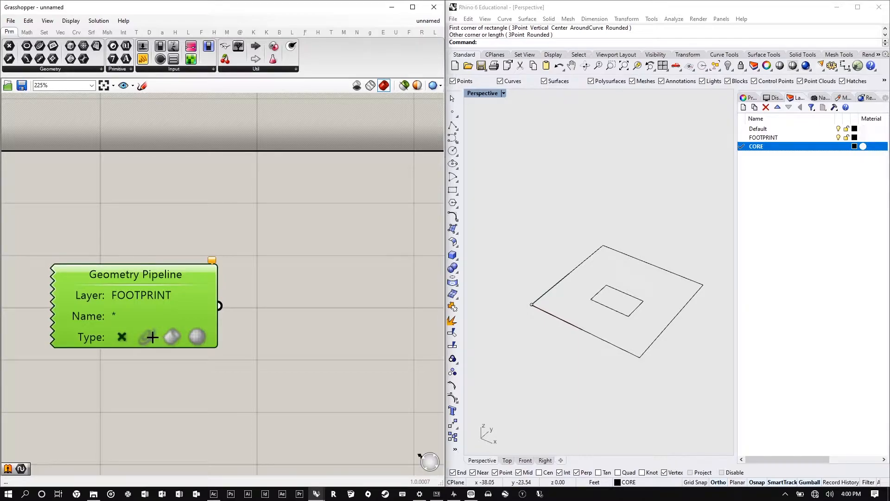
# - Set the FOOTPRINT Geometry Pipeline's type filter to curves only, leaving points off
pyautogui.click(123, 337)
pyautogui.click(148, 337)
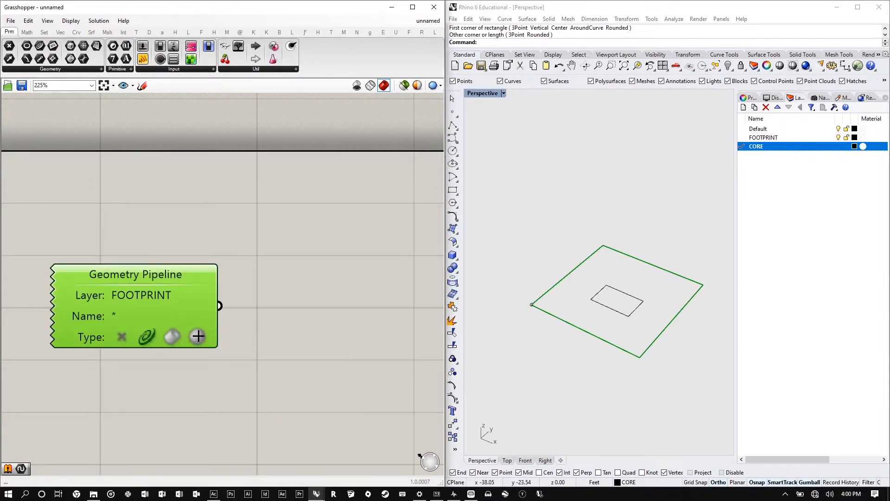
pyautogui.rightClick(199, 334)
pyautogui.click(287, 281)
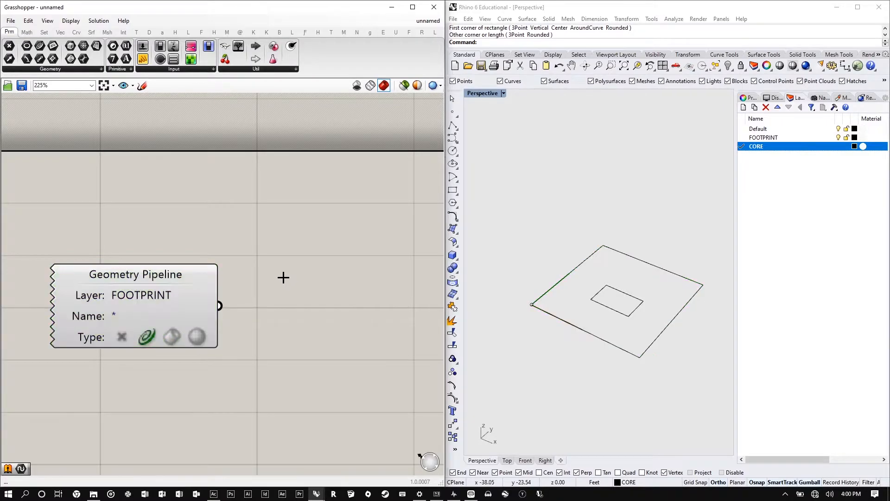
# - Place a copy of the FOOTPRINT Geometry Pipeline below the original, with its layer filter set to CORE
pyautogui.scroll(-1, 212, 263)
pyautogui.click(183, 279)
pyautogui.keyDown('alt'); pyautogui.moveTo(186, 279); pyautogui.dragTo(186, 369); pyautogui.keyUp('alt')
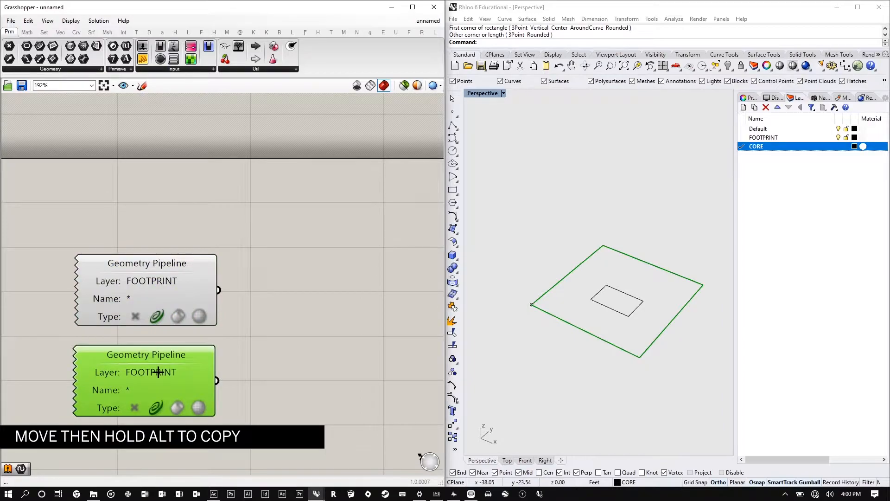
pyautogui.doubleClick(158, 372)
pyautogui.write('CORE')
pyautogui.press('Return')
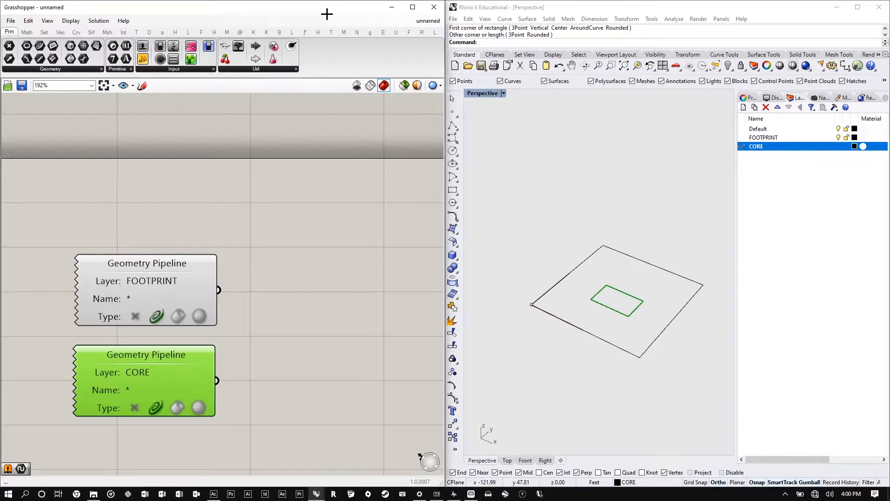
pyautogui.scroll(-3, 193, 186)
pyautogui.moveTo(166, 233); pyautogui.dragTo(169, 277)
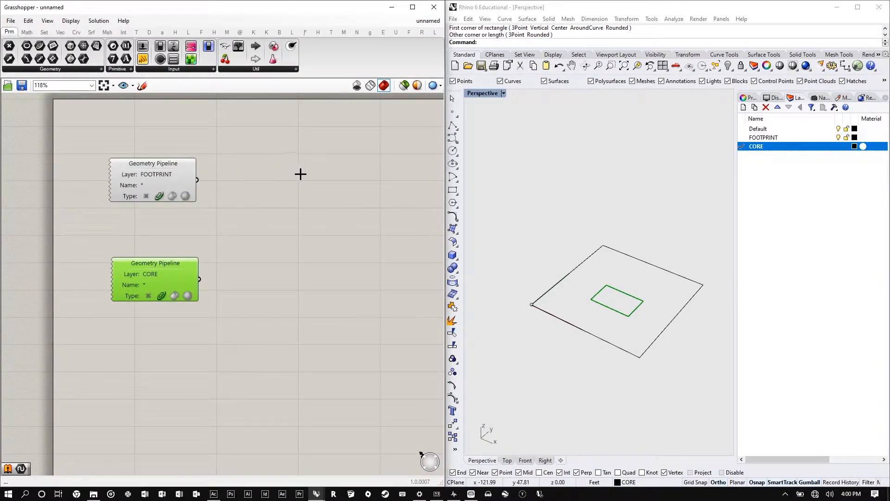
# - Add a Move component beside the FOOTPRINT Geometry Pipeline and connect the pipeline's output to its Geometry input
pyautogui.doubleClick(281, 179)
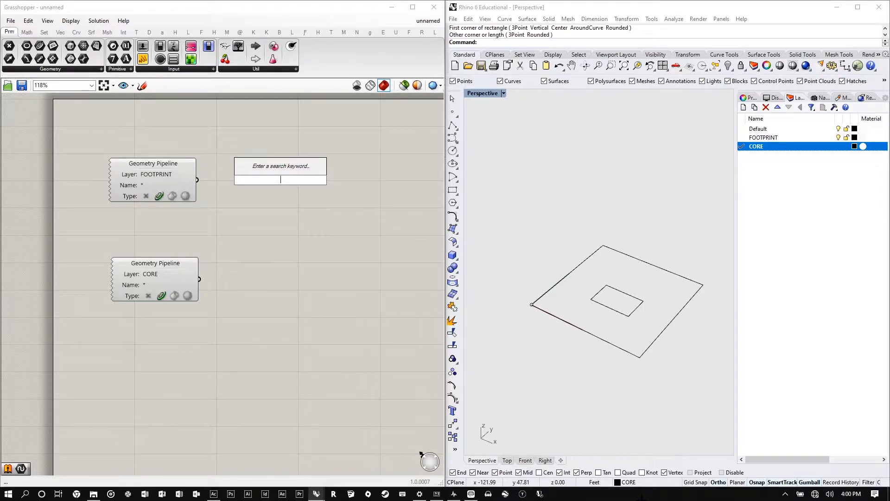
pyautogui.write('move')
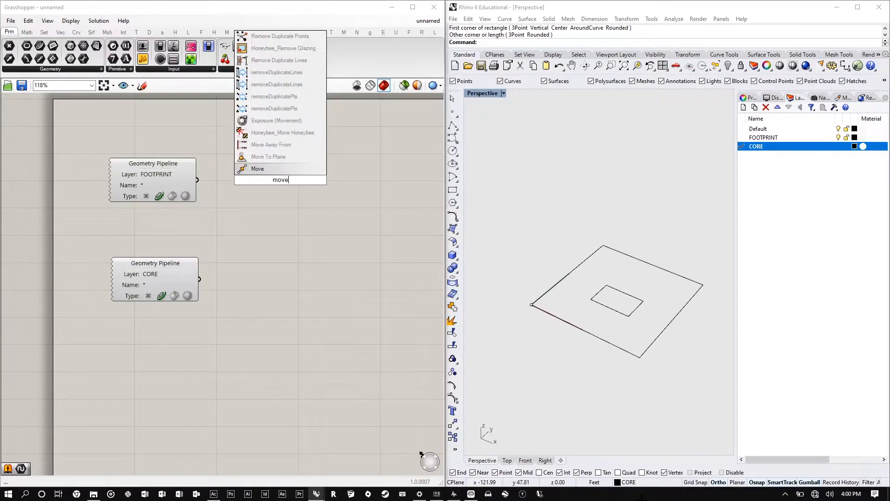
pyautogui.press('Return')
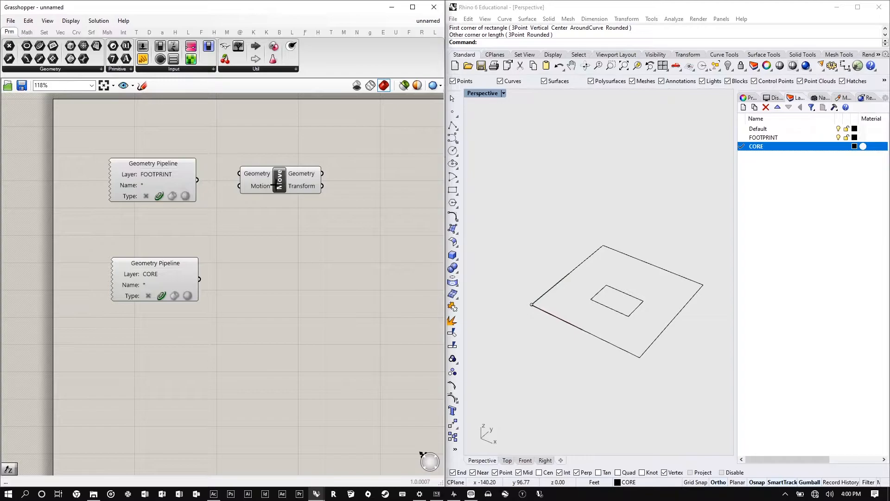
pyautogui.moveTo(278, 185); pyautogui.dragTo(362, 193)
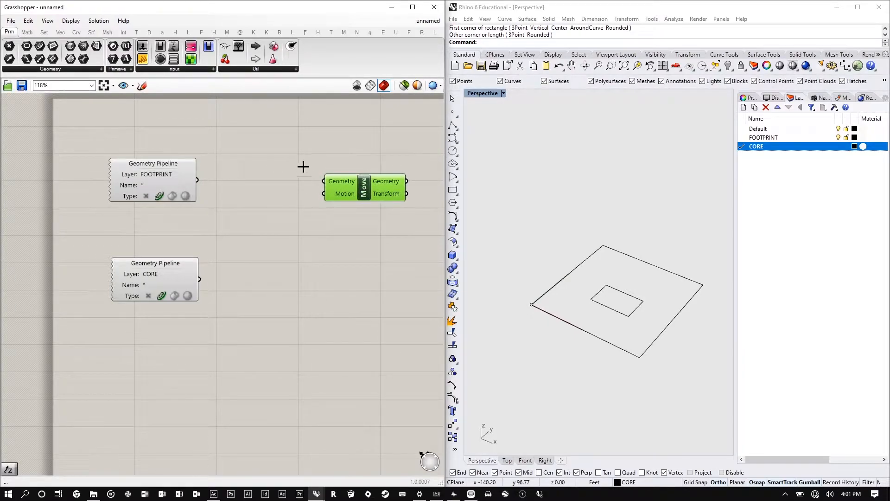
pyautogui.moveTo(197, 179); pyautogui.dragTo(379, 191)
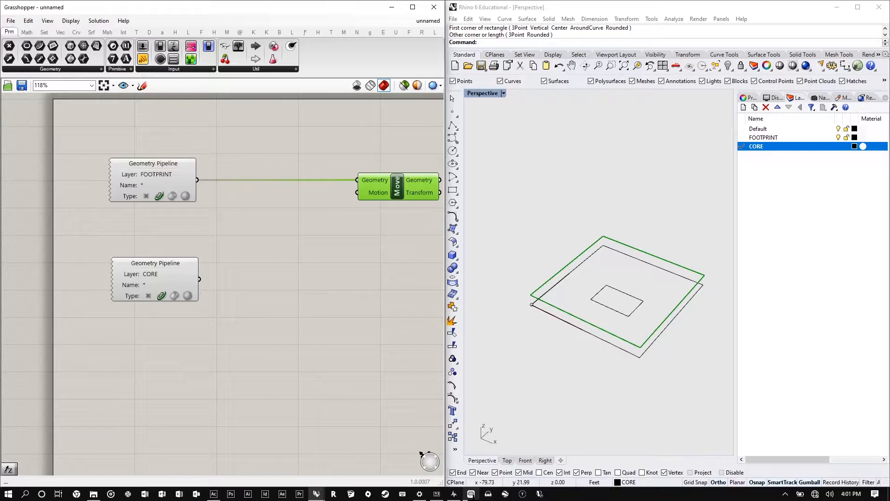
# - Add a Series component between the FOOTPRINT Geometry Pipeline and the Move component, just below their wire
pyautogui.moveTo(471, 494)
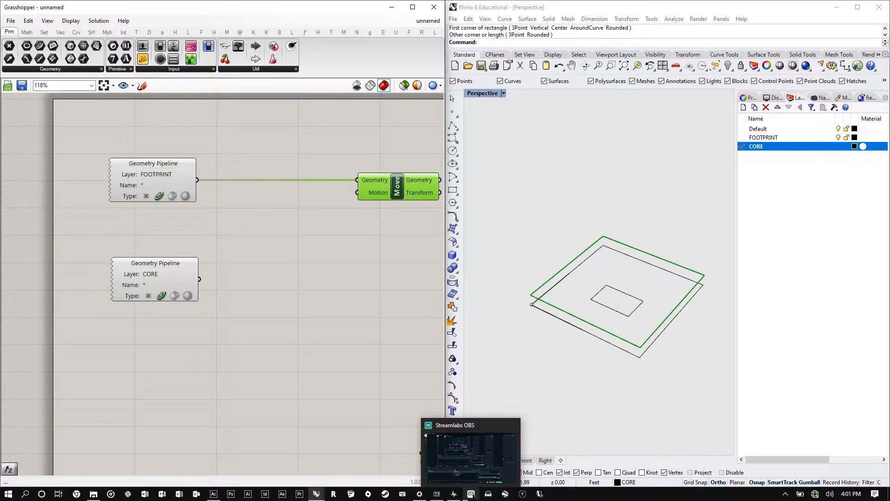
pyautogui.doubleClick(298, 210)
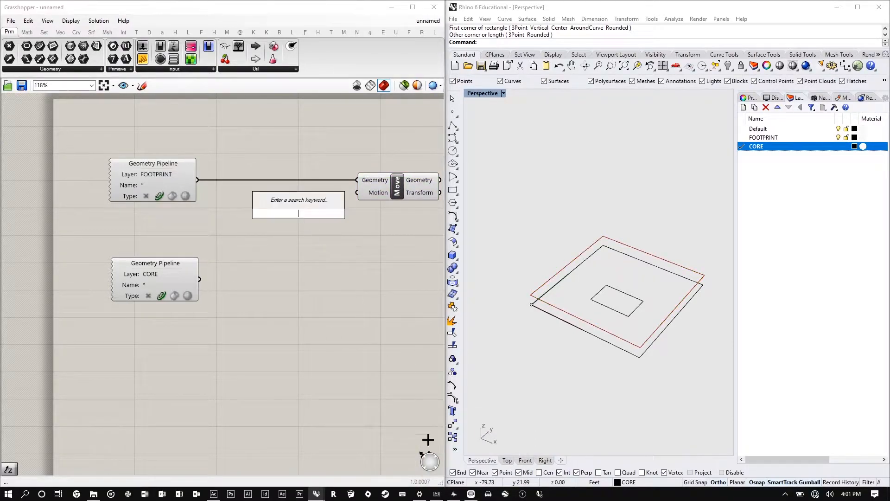
pyautogui.write('seriesi')
pyautogui.press('Return')
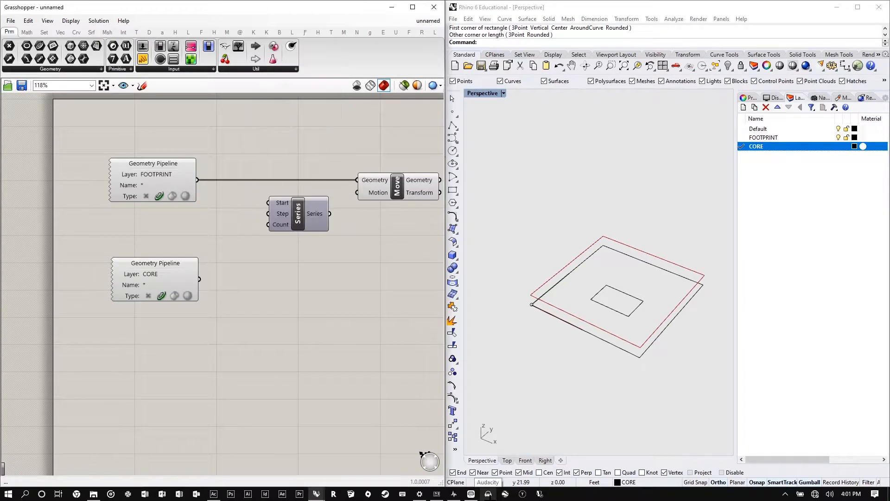
pyautogui.scroll(6, 334, 213)
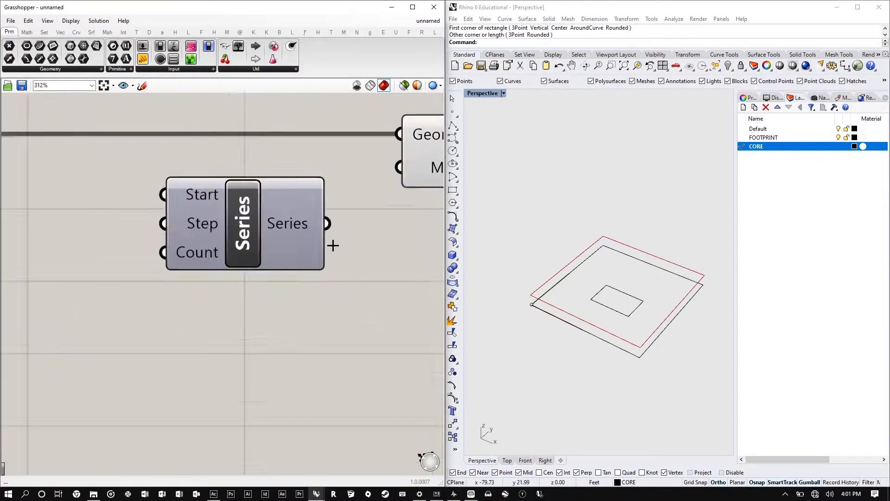
pyautogui.scroll(1, 207, 129)
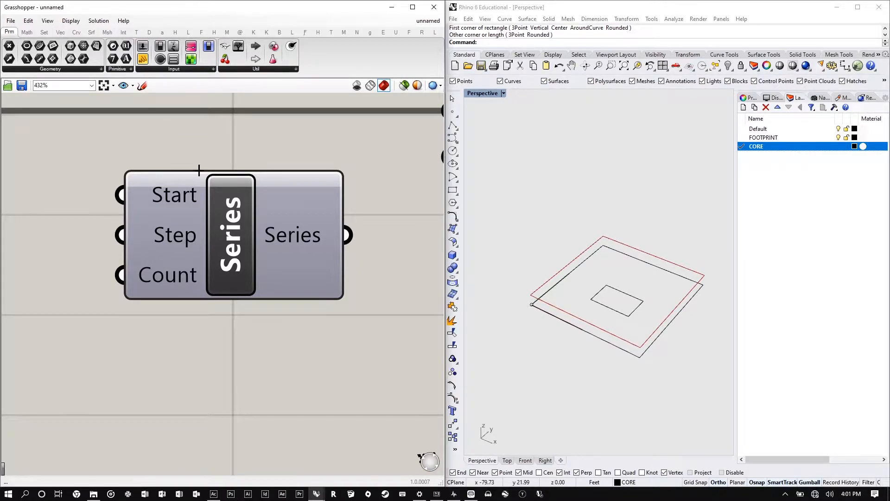
pyautogui.scroll(-2, 222, 208)
pyautogui.scroll(2, 222, 207)
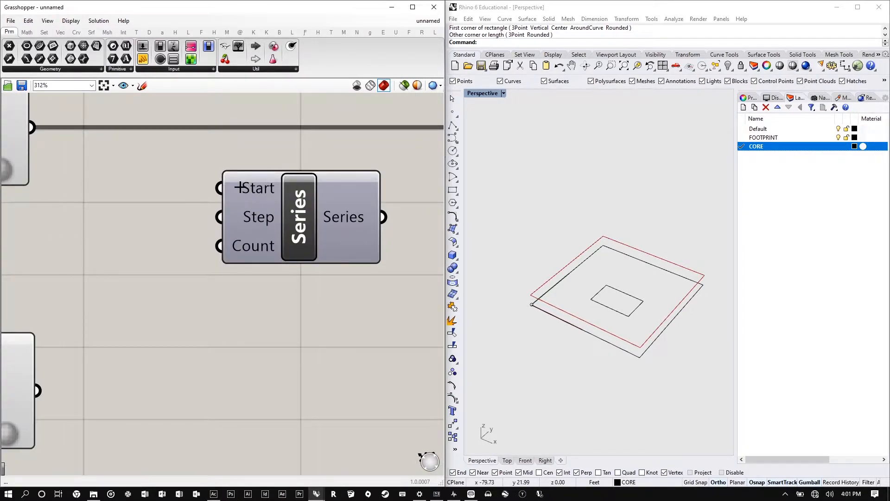
# - Add a Number Slider with a value of 100 beside the Series component's inputs
pyautogui.doubleClick(105, 220)
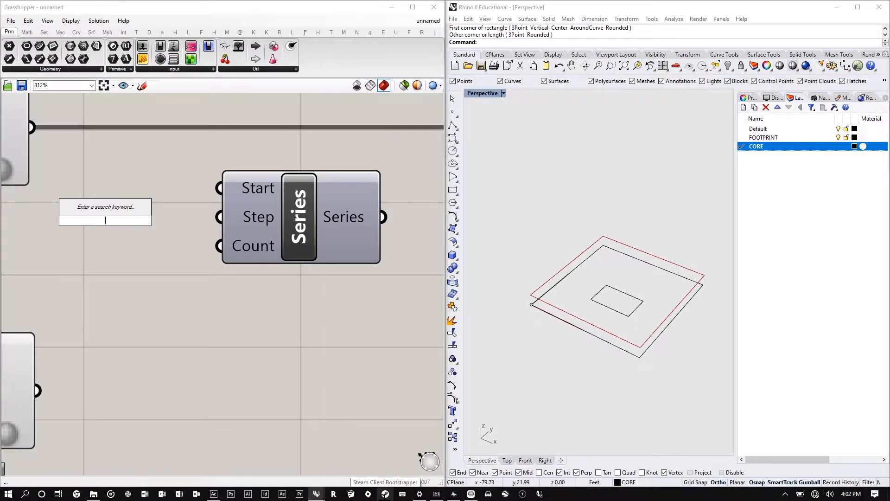
pyautogui.write('100')
pyautogui.press('Return')
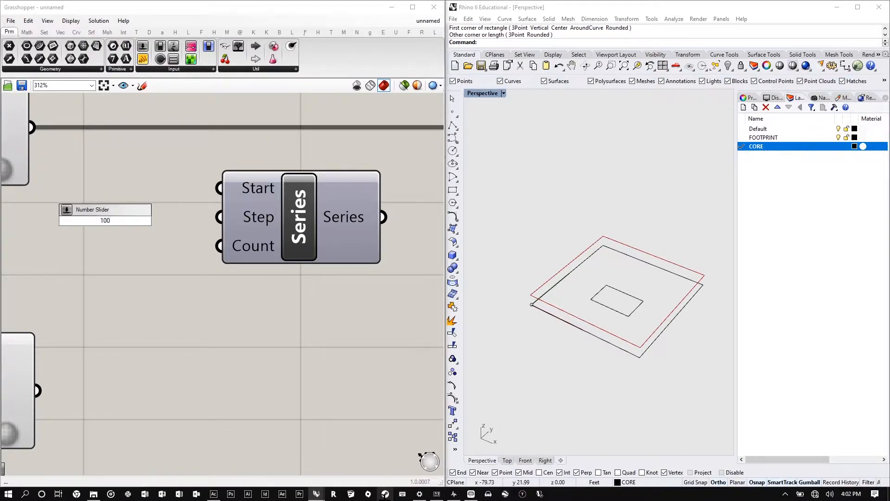
pyautogui.press('Return')
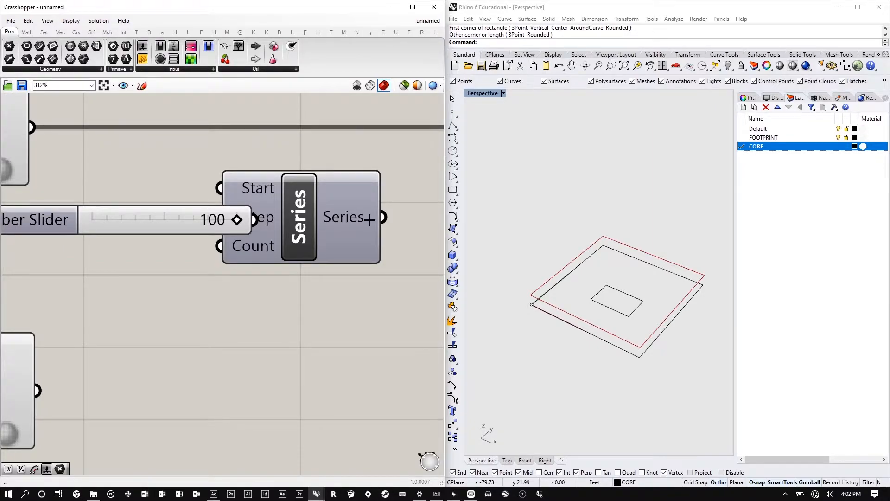
# - Rename the new Number Slider as FLOORS
pyautogui.scroll(-5, 185, 212)
pyautogui.scroll(3, 262, 213)
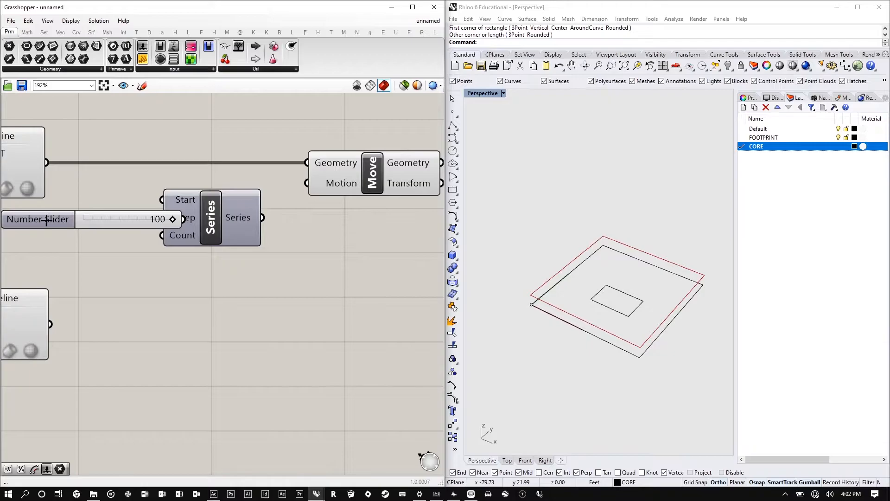
pyautogui.rightClick(129, 216)
pyautogui.moveTo(102, 227); pyautogui.dragTo(63, 228)
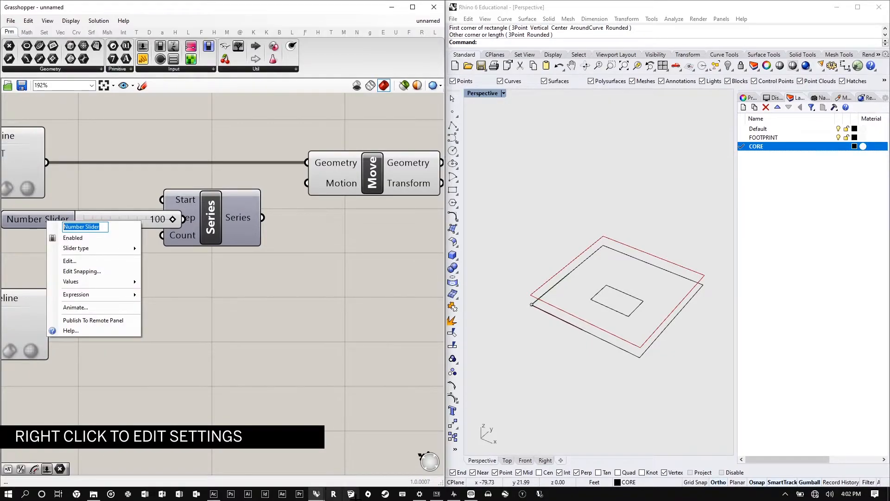
pyautogui.write('FLOORS')
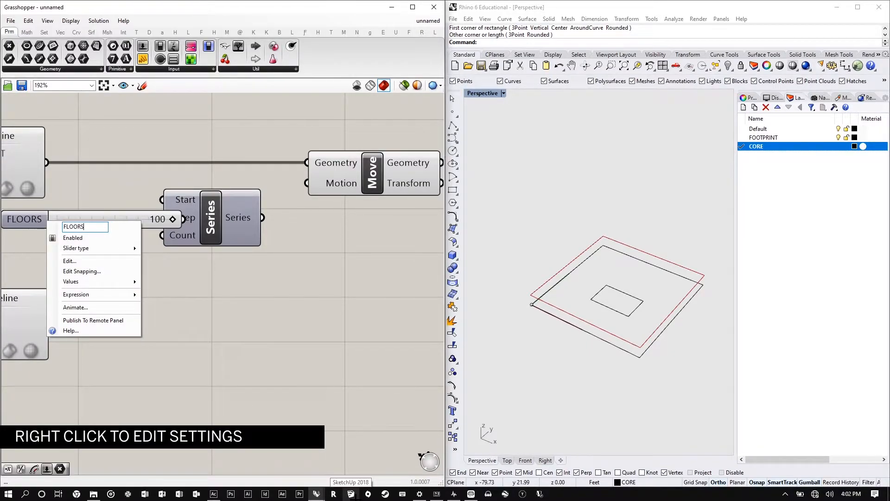
pyautogui.press('Return')
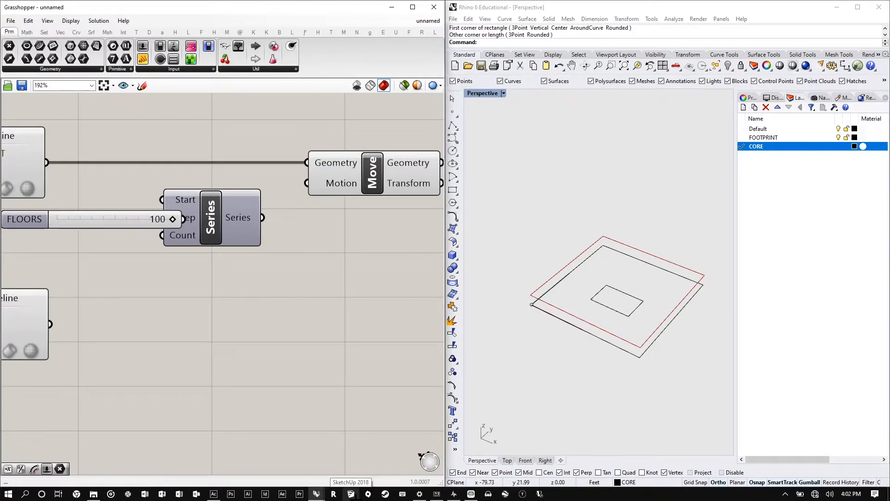
# - Shift the Series component clear of the FLOORS slider and connect the slider to its Step input
pyautogui.scroll(-2, 363, 166)
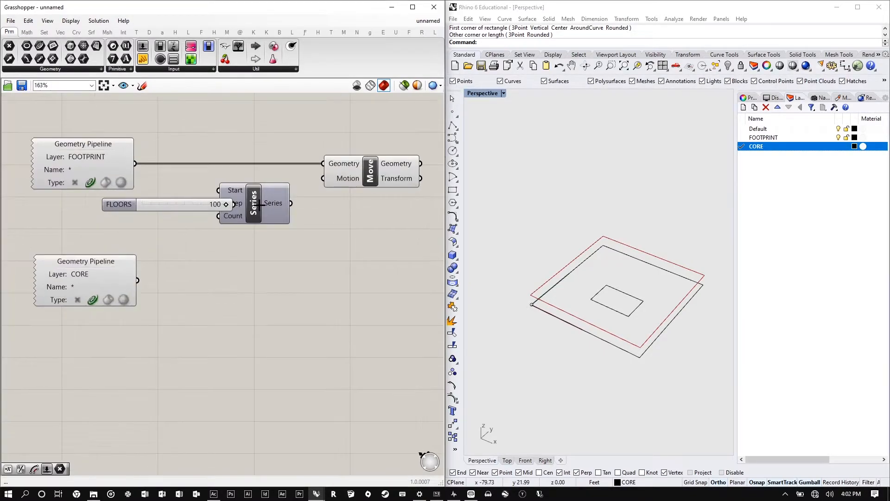
pyautogui.scroll(1, 283, 199)
pyautogui.moveTo(249, 204); pyautogui.dragTo(286, 207)
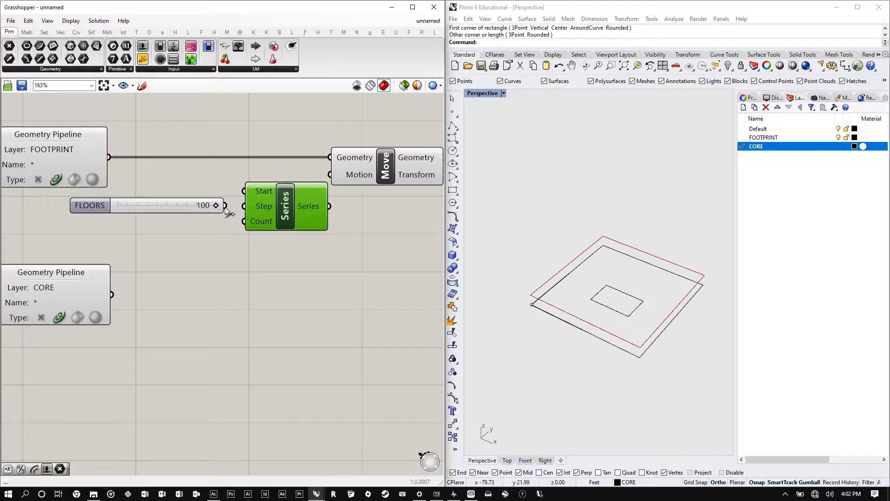
pyautogui.moveTo(225, 207); pyautogui.dragTo(244, 206)
# - Place a copy of the FLOORS slider above the original, set it to 0 and connect it to the Series Start input
pyautogui.scroll(3, 191, 193)
pyautogui.click(195, 200)
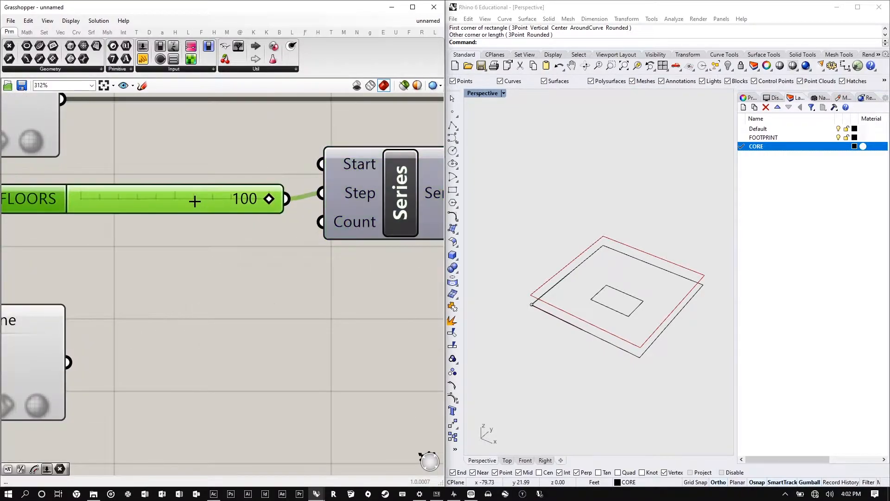
pyautogui.moveTo(195, 200); pyautogui.dragTo(206, 169)
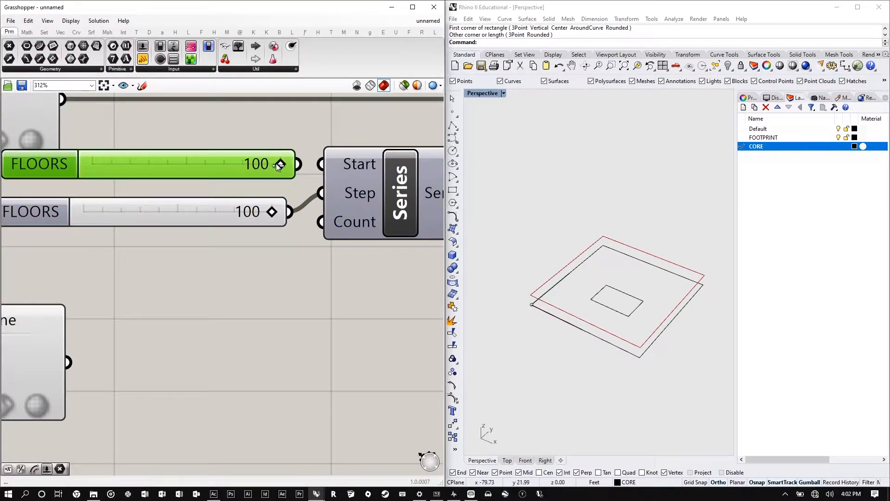
pyautogui.moveTo(277, 166); pyautogui.dragTo(329, 160)
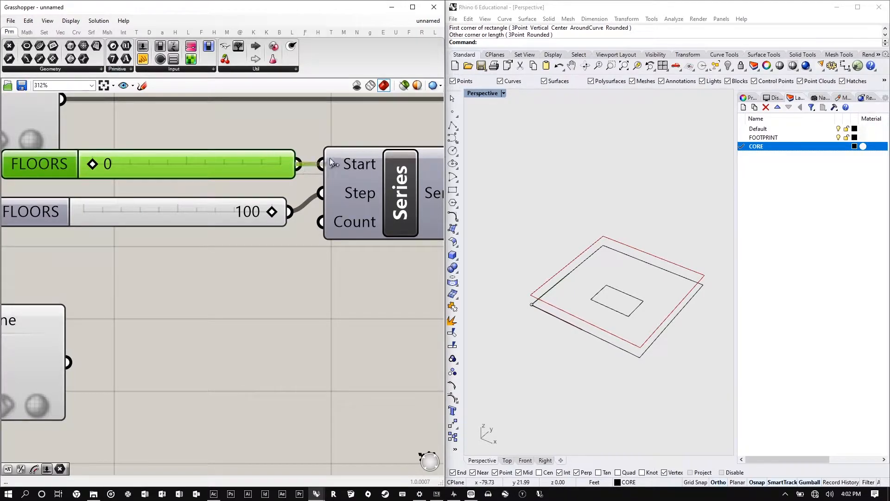
# - Reposition the Series component together with its two sliders, and move the Move component farther away to free up space
pyautogui.scroll(-2, 330, 160)
pyautogui.moveTo(303, 194); pyautogui.dragTo(229, 193, button='right')
pyautogui.moveTo(249, 241); pyautogui.dragTo(119, 156)
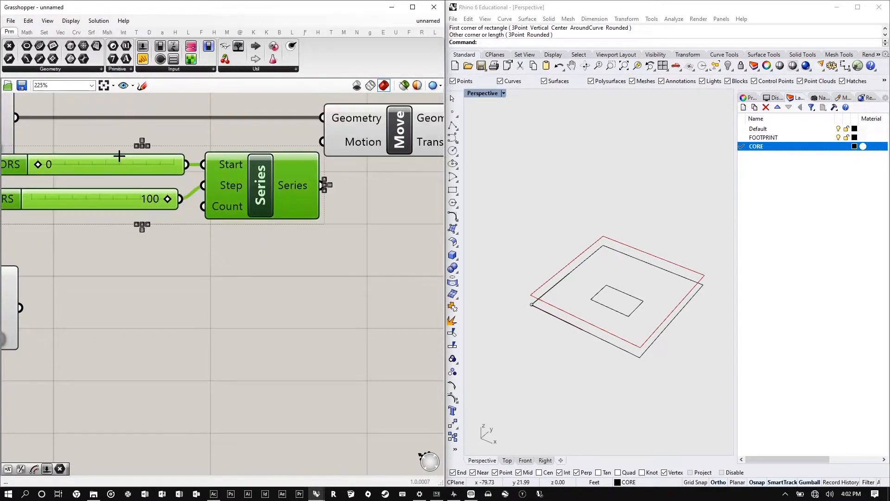
pyautogui.scroll(-2, 119, 157)
pyautogui.moveTo(188, 176); pyautogui.dragTo(246, 194)
pyautogui.moveTo(273, 143); pyautogui.dragTo(372, 145)
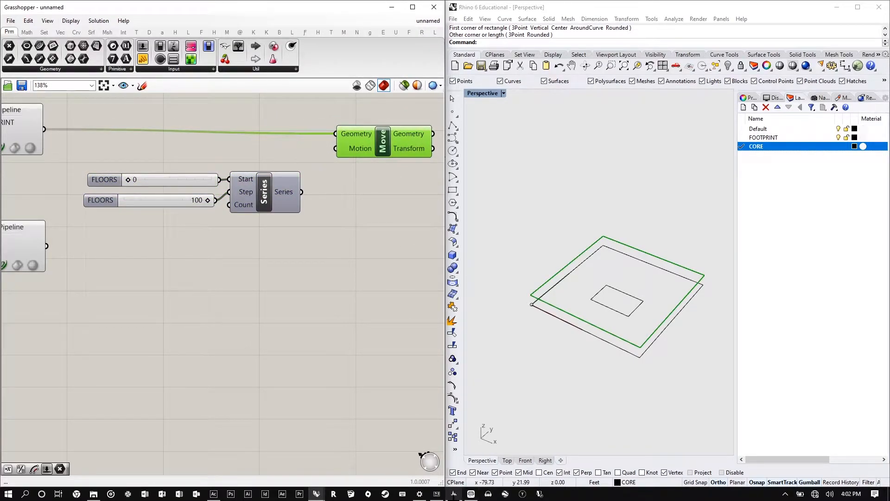
# - Set the slider feeding the Series Step input to 10, and connect a copy of it placed below to the Count input
pyautogui.moveTo(453, 493)
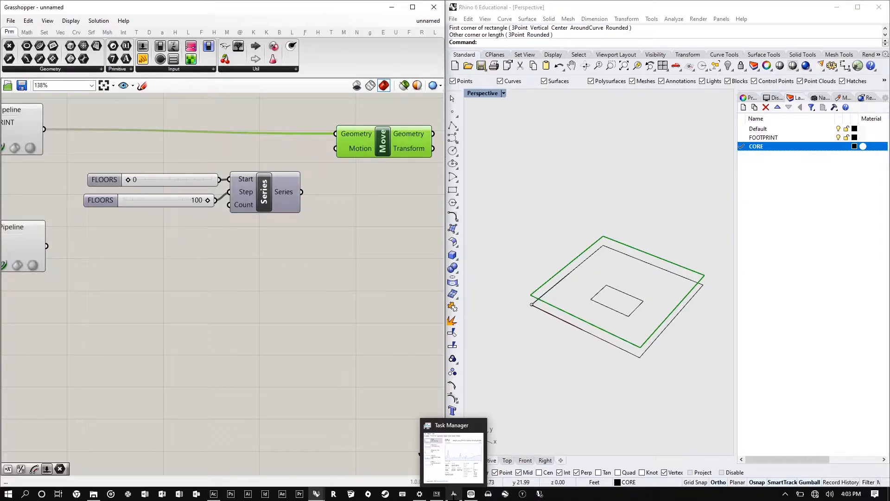
pyautogui.scroll(3, 123, 417)
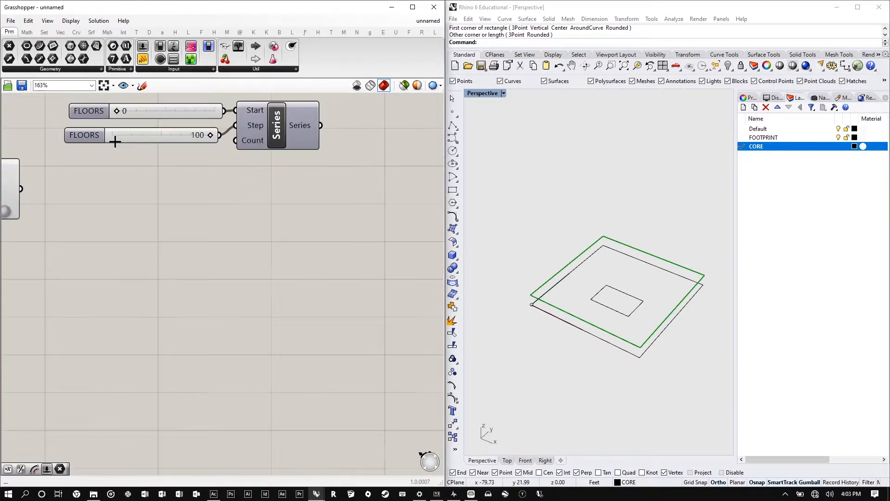
pyautogui.moveTo(214, 133); pyautogui.dragTo(221, 125)
pyautogui.moveTo(355, 123); pyautogui.dragTo(367, 123)
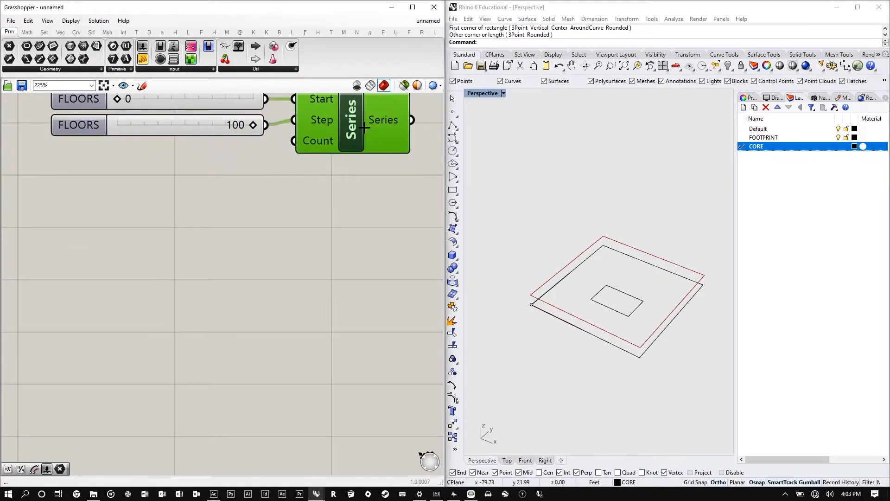
pyautogui.doubleClick(213, 126)
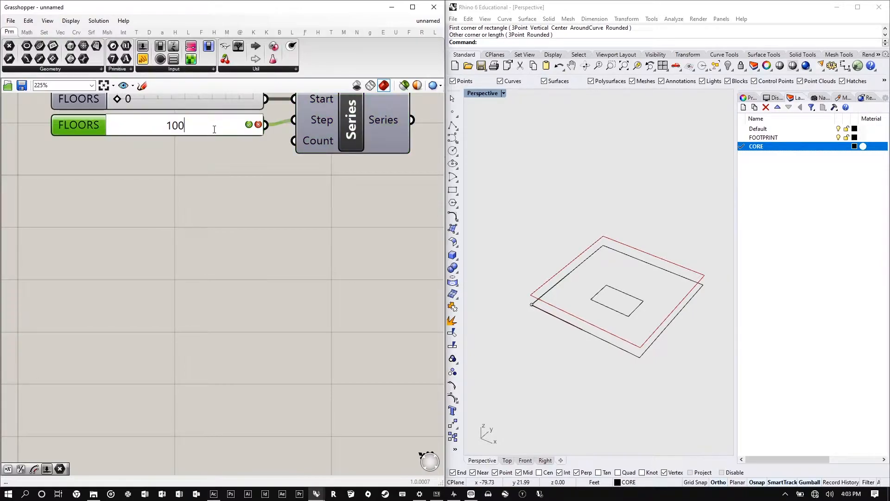
pyautogui.press('BackSpace')
pyautogui.press('BackSpace')
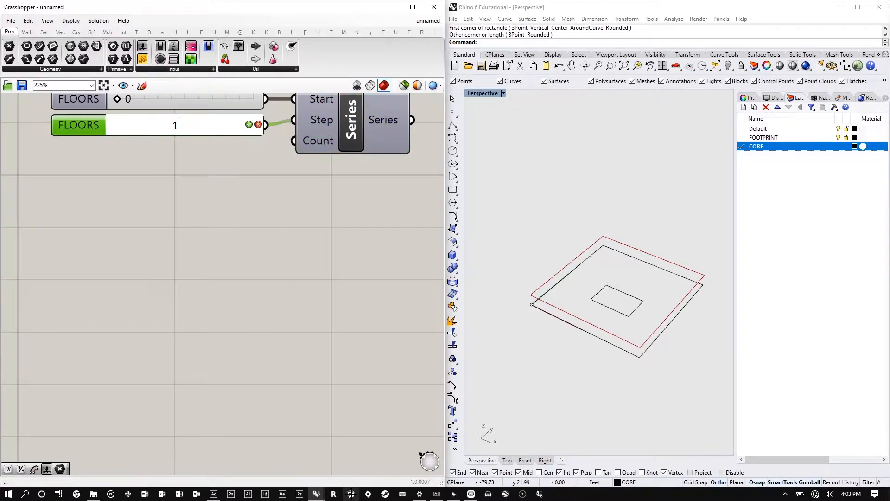
pyautogui.write('0')
pyautogui.press('Return')
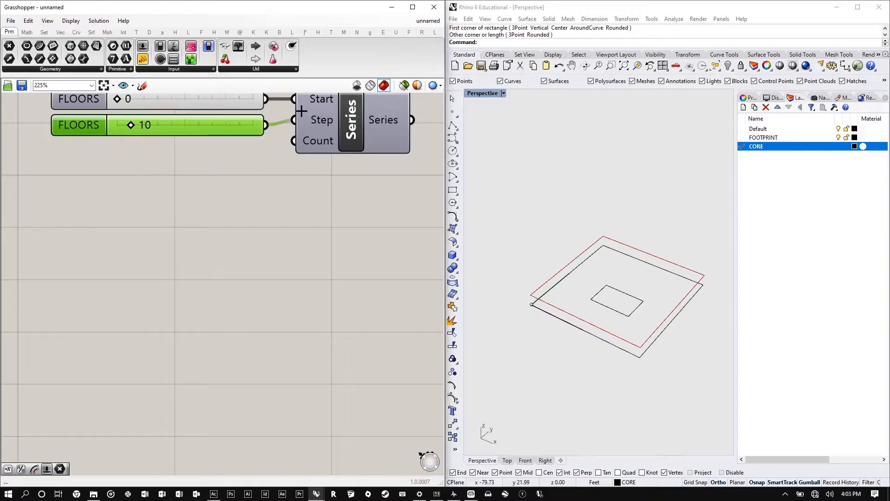
pyautogui.keyDown('alt'); pyautogui.moveTo(248, 123); pyautogui.dragTo(248, 152); pyautogui.keyUp('alt')
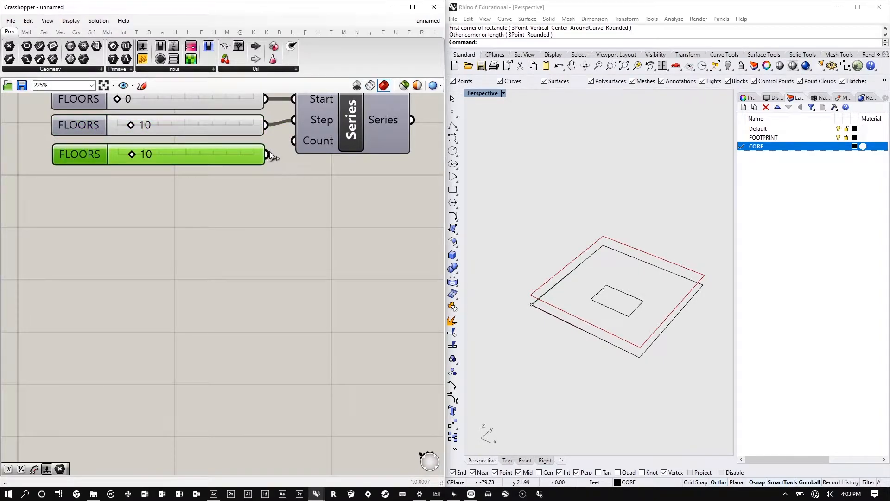
# - Rename the slider feeding the Series Step input as FLOOR HEIGHT
pyautogui.rightClick(80, 133)
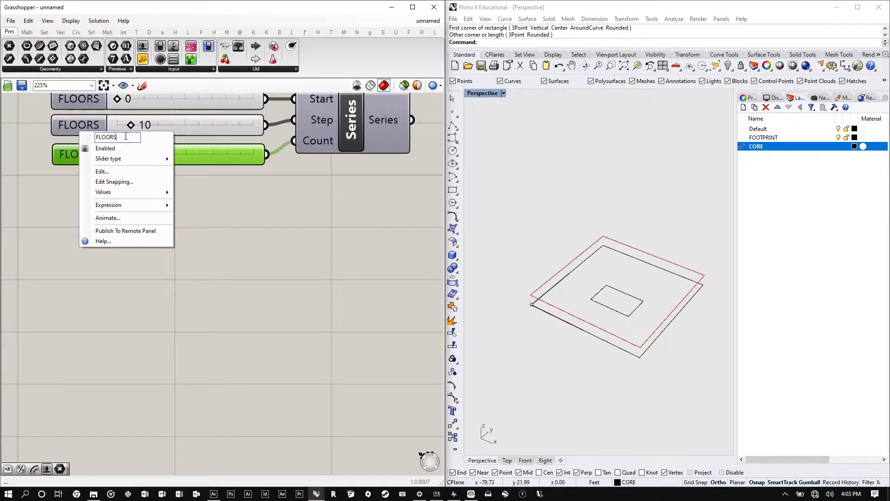
pyautogui.press('BackSpace')
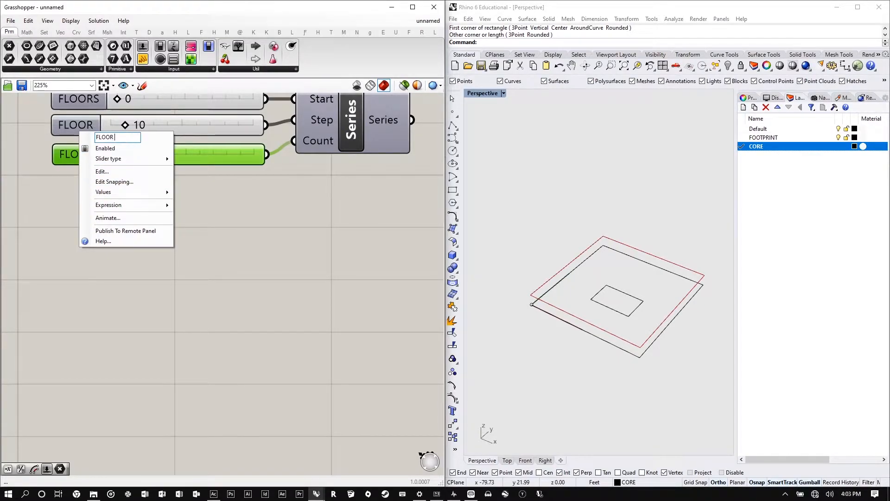
pyautogui.write('HEIGHT')
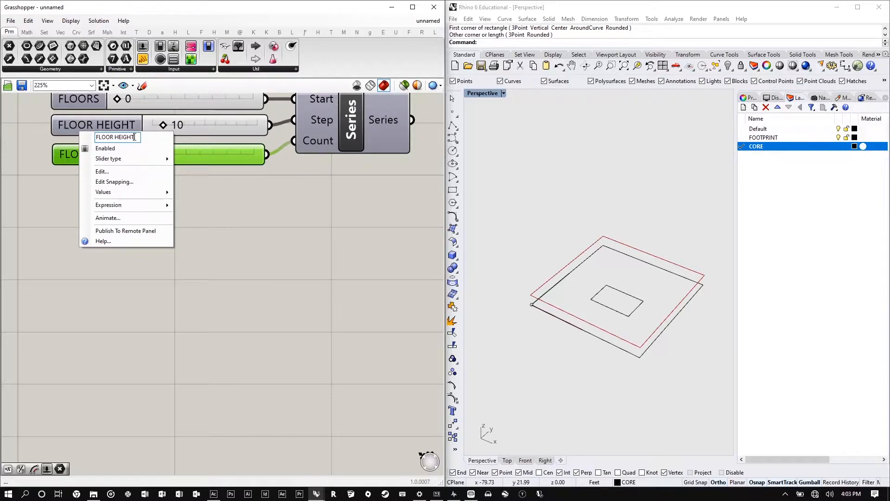
pyautogui.press('Return')
# - Rename the slider feeding the Series Start input as 2nd+
pyautogui.scroll(-1, 86, 175)
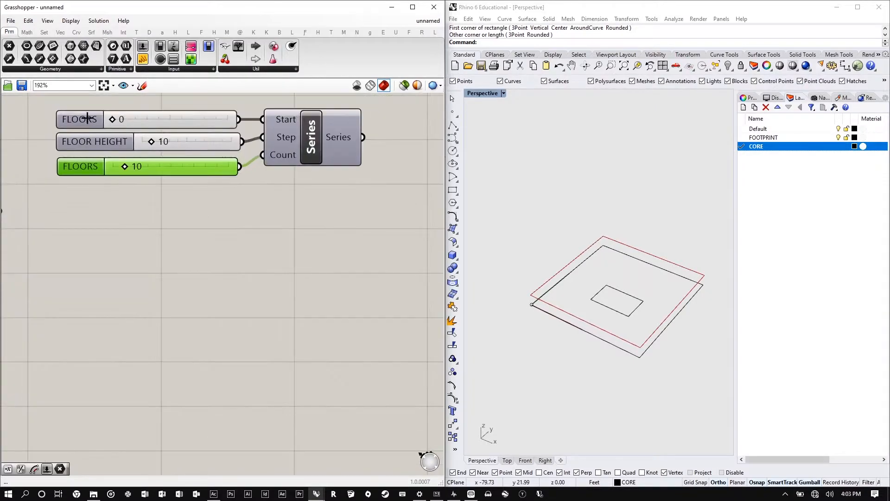
pyautogui.rightClick(84, 120)
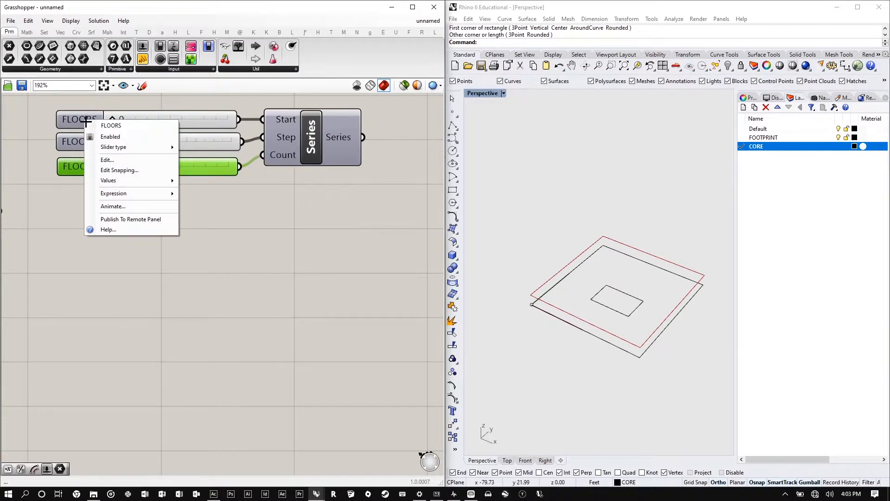
pyautogui.click(111, 125)
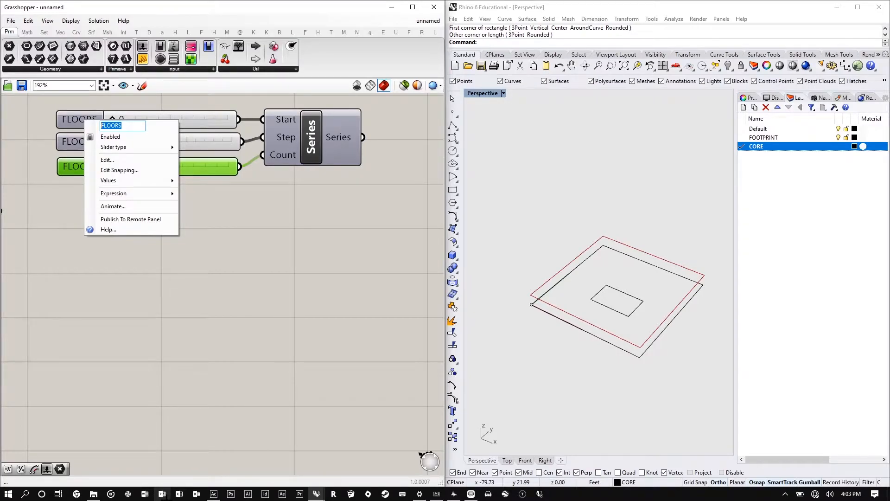
pyautogui.write('2nd')
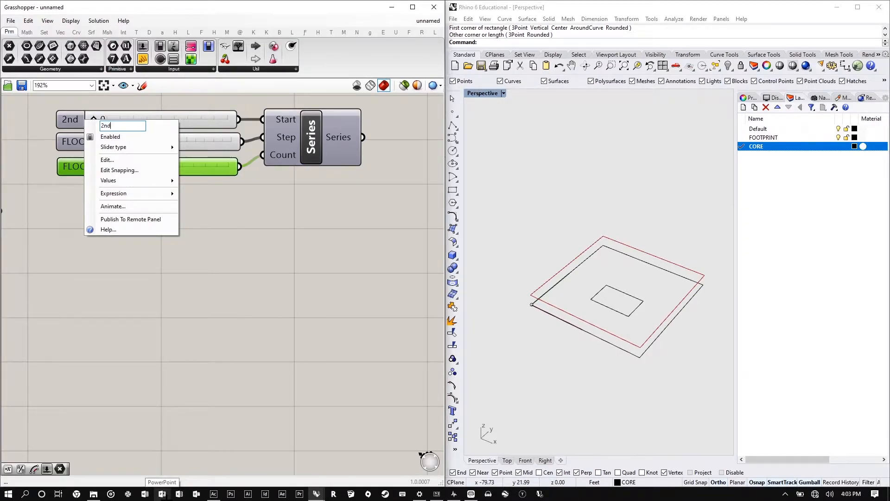
pyautogui.write('+')
pyautogui.press('Return')
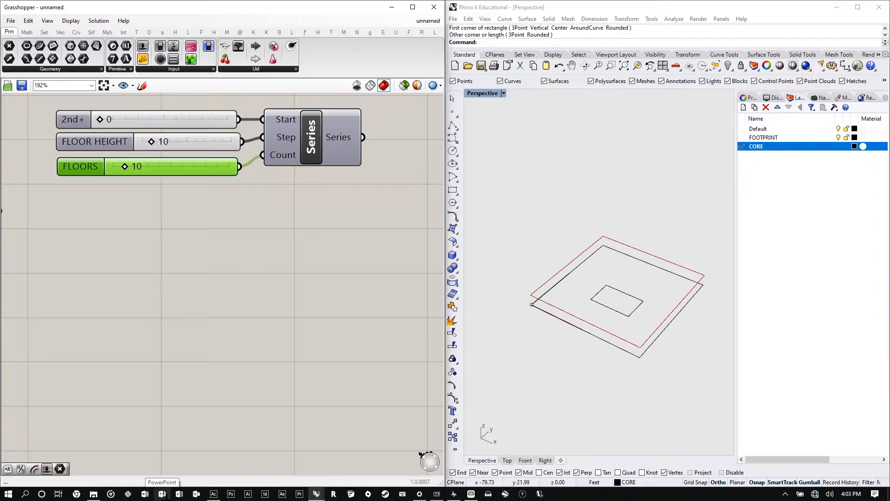
# - Add a Panel below the Series component, feed it the Series output, and enlarge it to list all values
pyautogui.scroll(-3, 201, 215)
pyautogui.scroll(2, 265, 121)
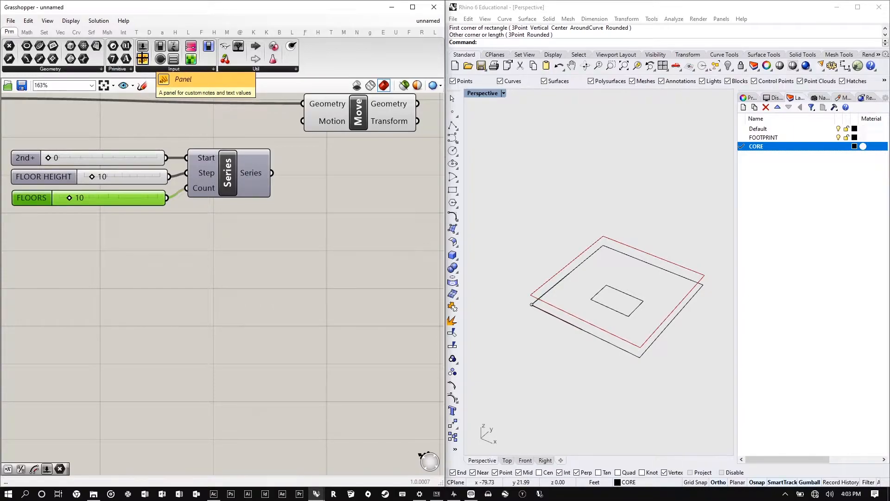
pyautogui.moveTo(134, 56); pyautogui.dragTo(330, 258)
pyautogui.moveTo(272, 172); pyautogui.dragTo(267, 256)
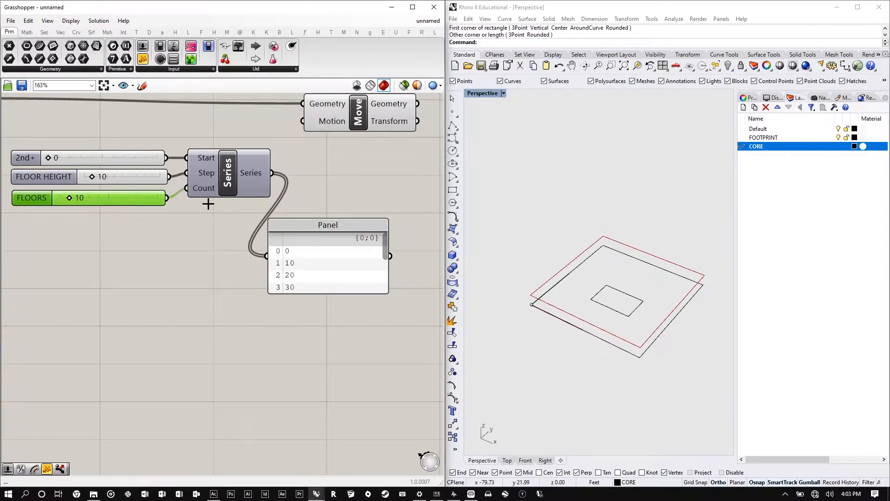
pyautogui.scroll(-3, 246, 199)
pyautogui.scroll(3, 281, 244)
pyautogui.moveTo(279, 238); pyautogui.dragTo(283, 357)
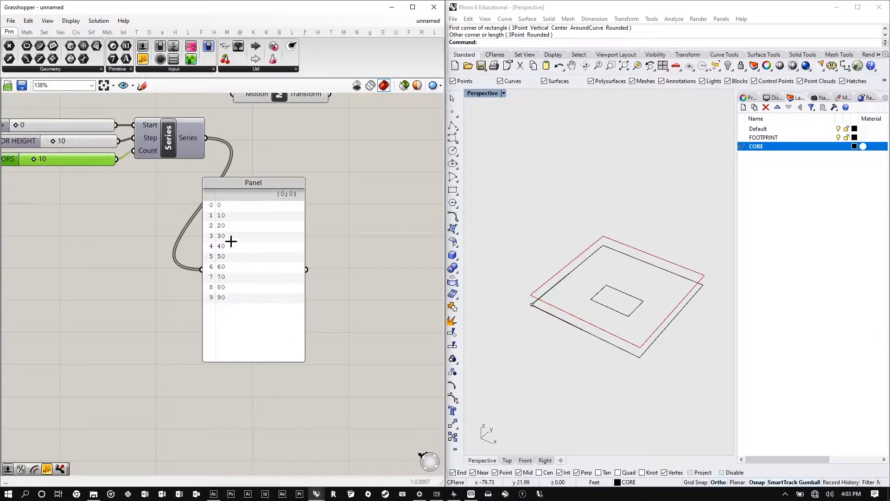
pyautogui.rightClick(211, 204)
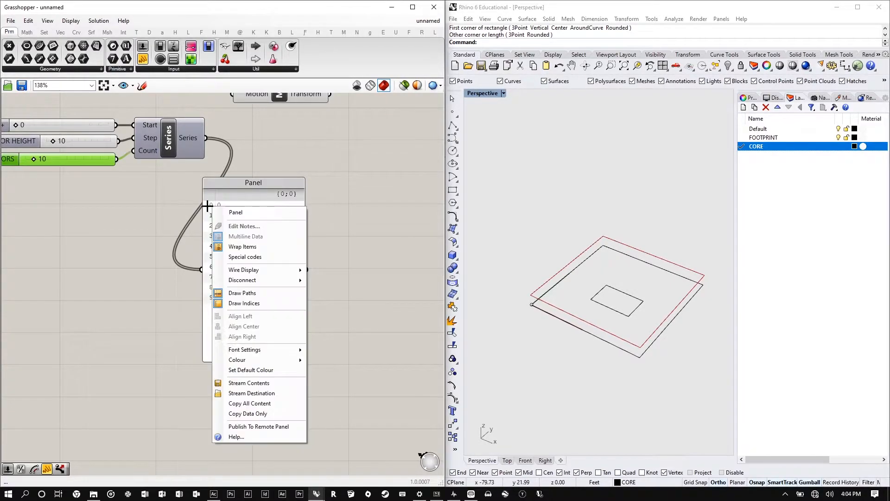
pyautogui.click(125, 201)
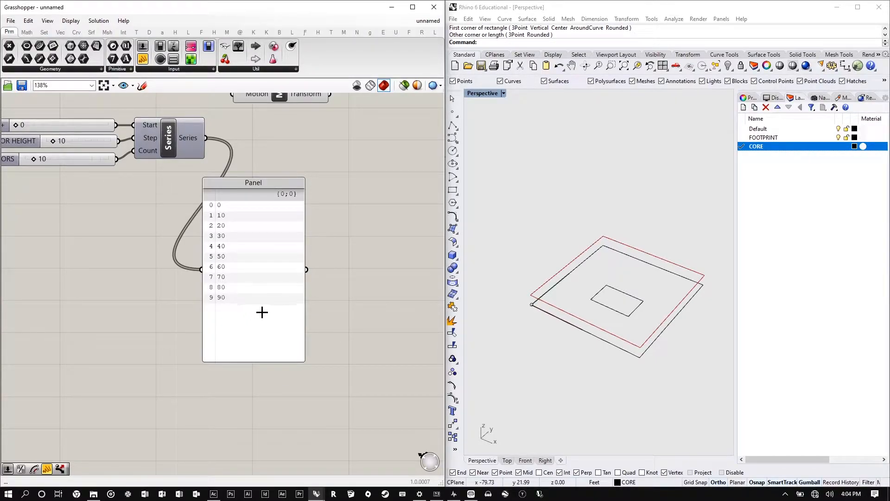
# - Shift the Move component farther from the Series component and add a Unit Z component between them
pyautogui.scroll(2, 261, 257)
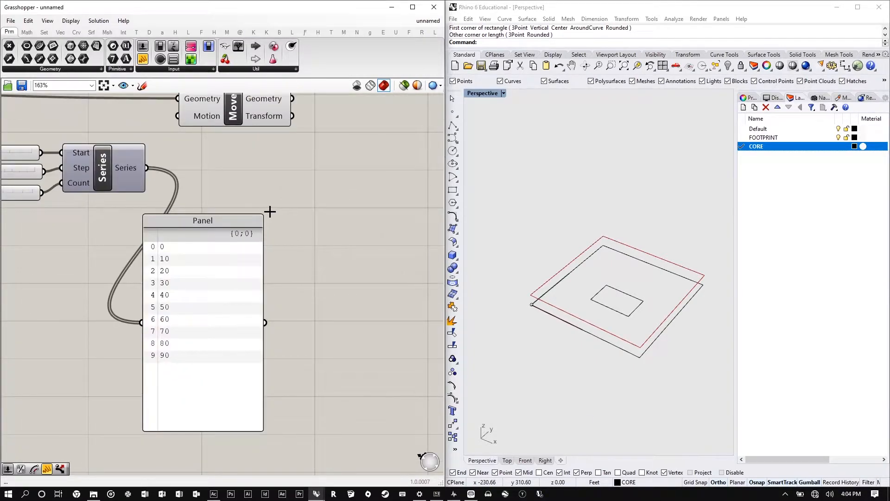
pyautogui.scroll(-2, 269, 212)
pyautogui.moveTo(220, 130); pyautogui.dragTo(301, 118)
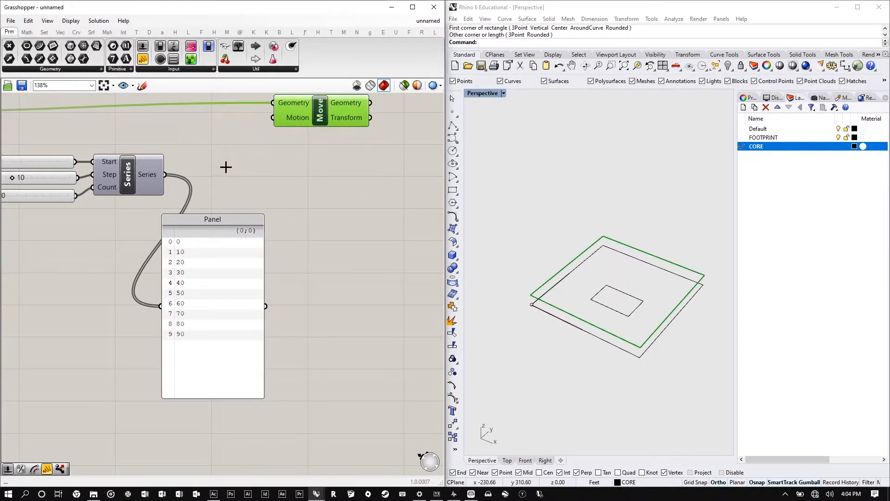
pyautogui.doubleClick(239, 173)
pyautogui.write('unit')
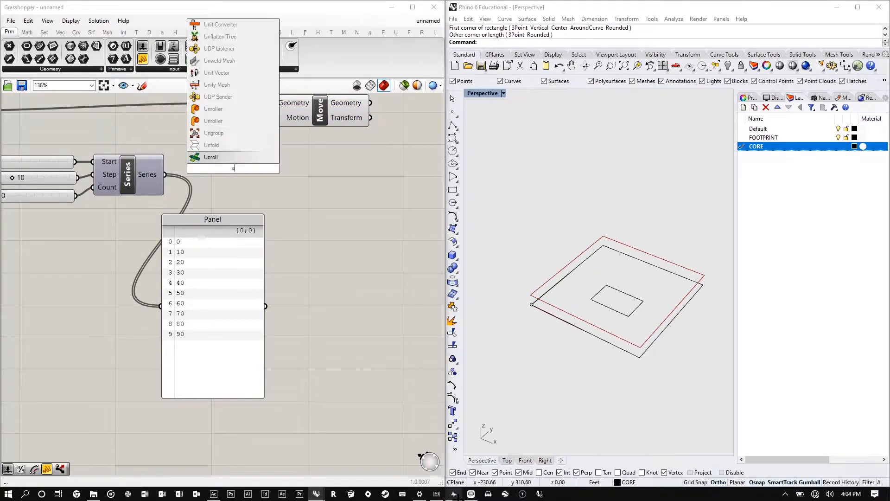
pyautogui.press('Up')
pyautogui.press('Up')
pyautogui.press('Up')
pyautogui.press('Return')
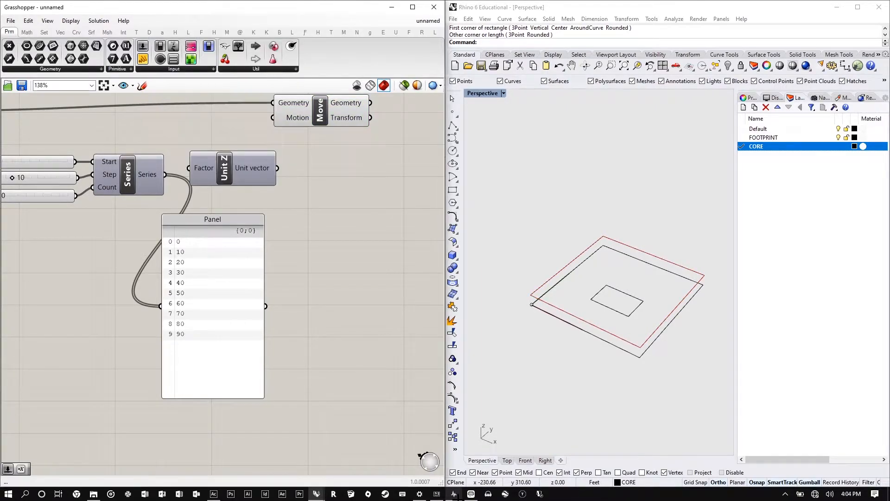
# - Connect the Series output to the Unit Z Factor input, and the resulting unit vector to the Motion input of Move
pyautogui.moveTo(454, 495)
pyautogui.moveTo(165, 174); pyautogui.dragTo(189, 141)
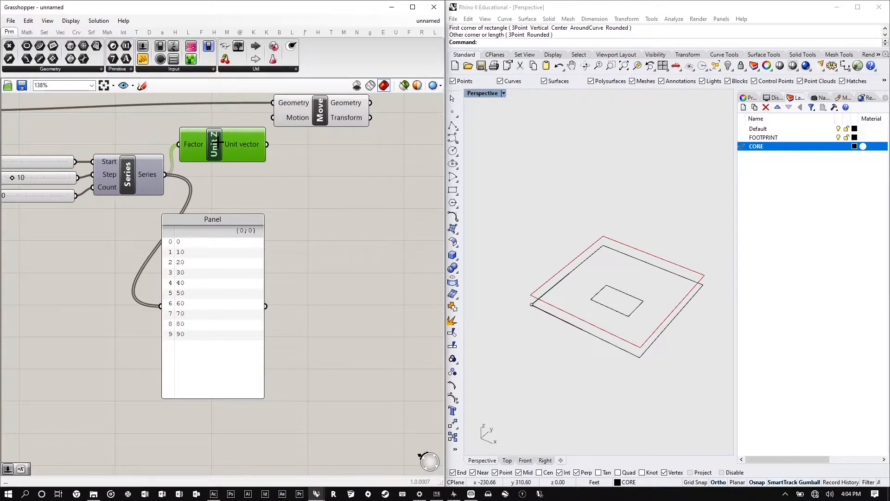
pyautogui.moveTo(268, 144); pyautogui.dragTo(272, 118)
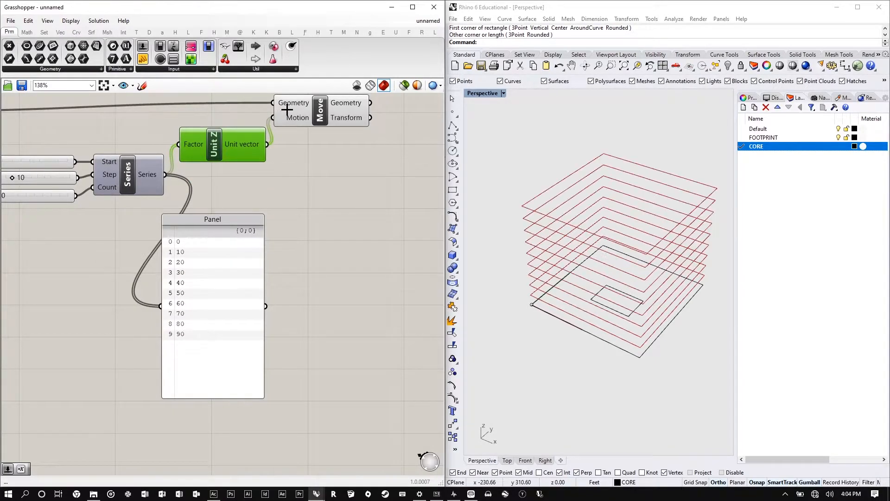
pyautogui.moveTo(538, 298); pyautogui.dragTo(593, 274, button='right')
pyautogui.scroll(-4, 288, 219)
pyautogui.scroll(3, 302, 151)
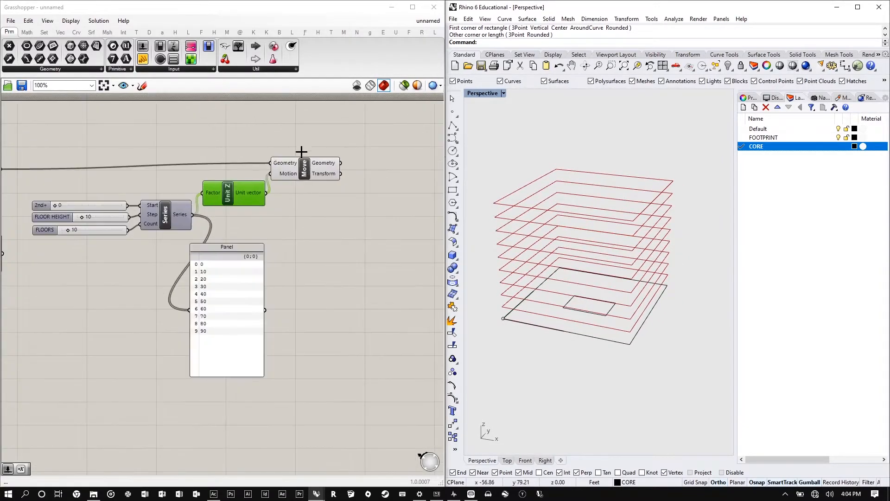
# - Set the FLOOR HEIGHT slider to 12 and the FLOORS slider to 20
pyautogui.moveTo(80, 225); pyautogui.dragTo(238, 224, button='right')
pyautogui.scroll(3, 225, 227)
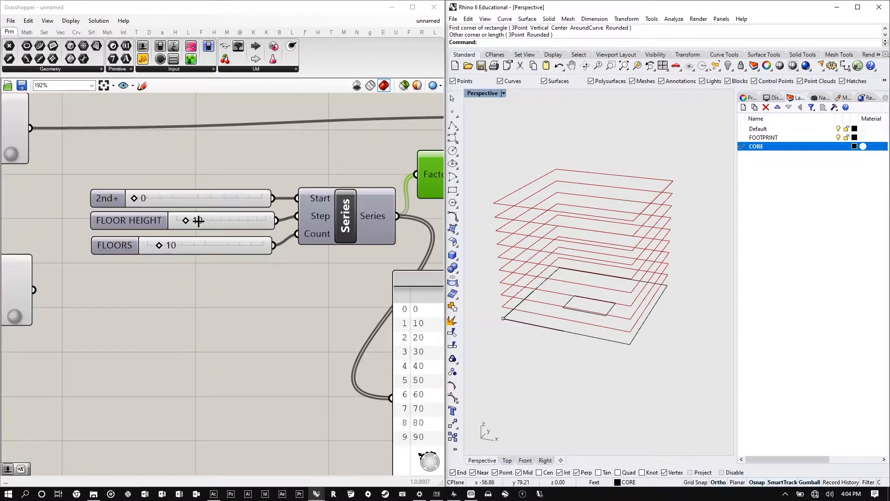
pyautogui.moveTo(186, 218); pyautogui.dragTo(187, 218)
pyautogui.moveTo(159, 244); pyautogui.dragTo(170, 244)
pyautogui.scroll(-4, 580, 350)
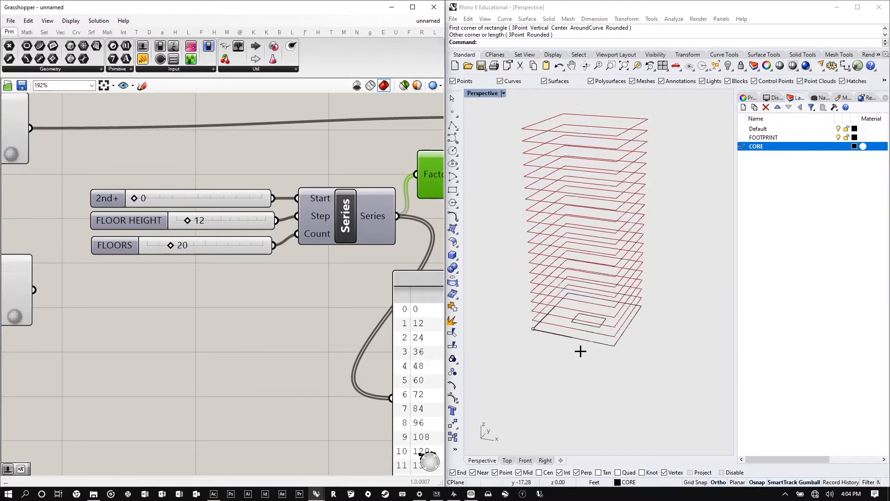
# - Set the FLOORS slider to 50 and inspect the resulting stack of footprint curves
pyautogui.click(188, 245)
pyautogui.doubleClick(188, 245)
pyautogui.write('50')
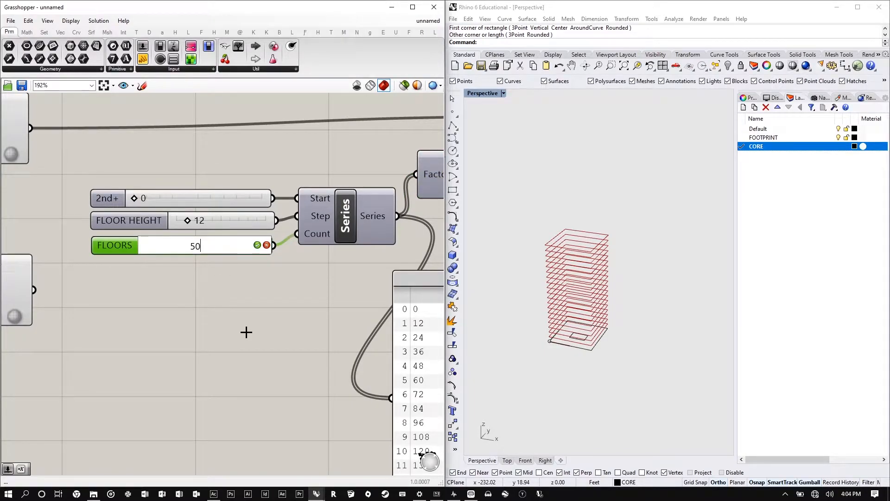
pyautogui.press('Return')
pyautogui.scroll(-6, 568, 358)
pyautogui.scroll(4, 586, 294)
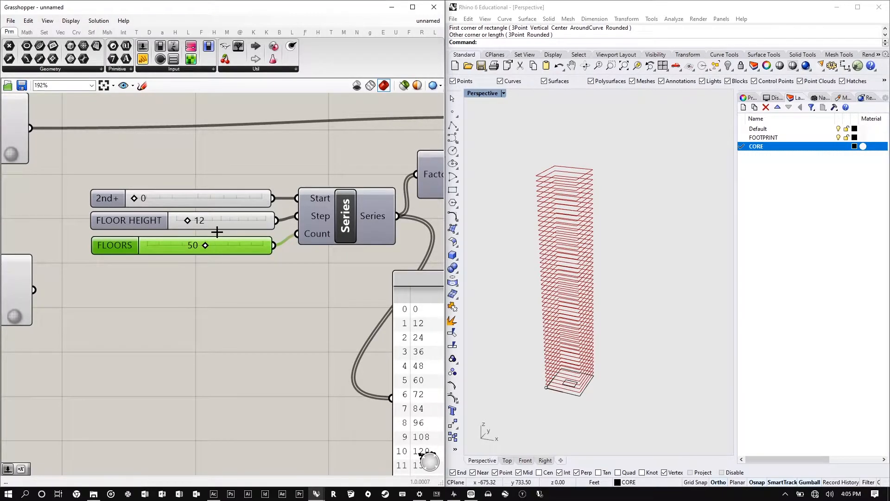
pyautogui.scroll(-1, 217, 233)
pyautogui.scroll(-3, 123, 259)
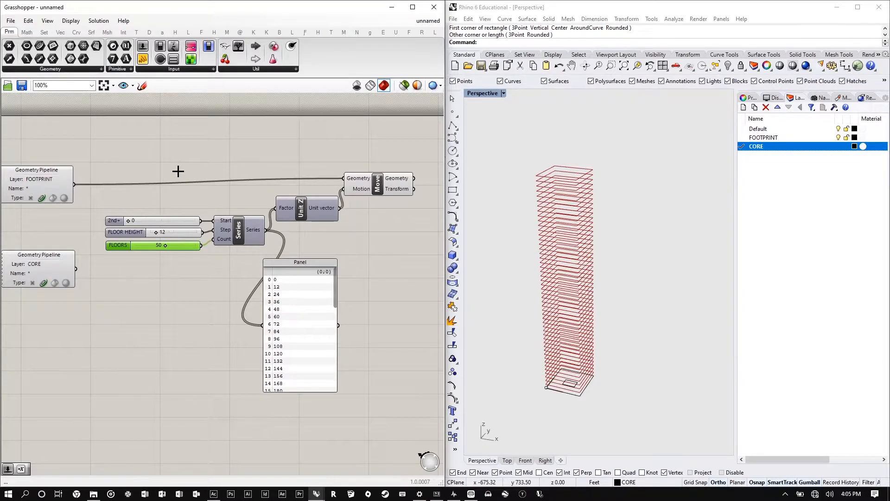
pyautogui.scroll(-2, 200, 172)
pyautogui.scroll(3, 378, 157)
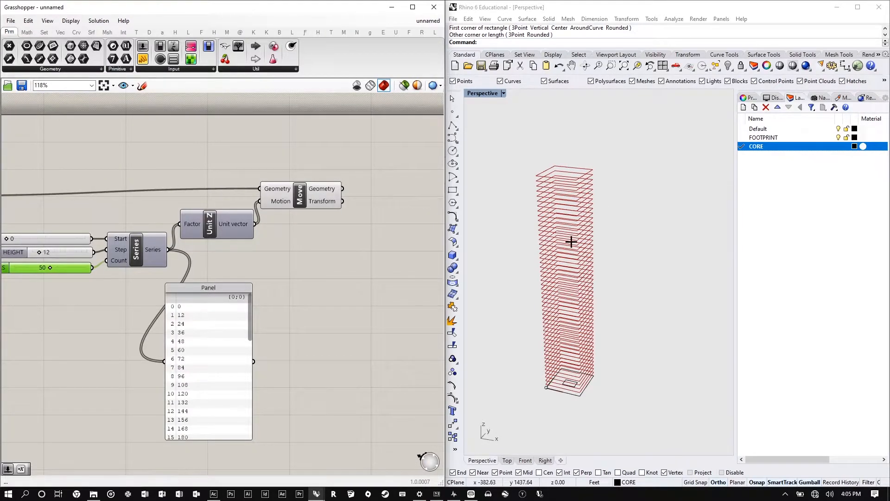
pyautogui.scroll(5, 571, 241)
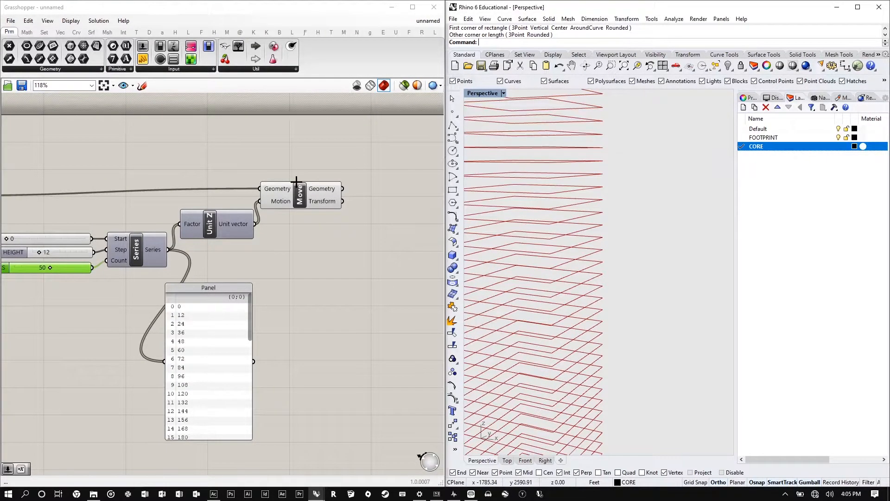
# - Add a Boundary Surfaces component in the empty canvas space after the Move component
pyautogui.moveTo(470, 493)
pyautogui.scroll(-2, 200, 151)
pyautogui.moveTo(349, 184); pyautogui.dragTo(123, 210, button='right')
pyautogui.scroll(4, 65, 205)
pyautogui.moveTo(65, 205); pyautogui.dragTo(160, 237, button='right')
pyautogui.click(160, 238)
pyautogui.click(320, 233)
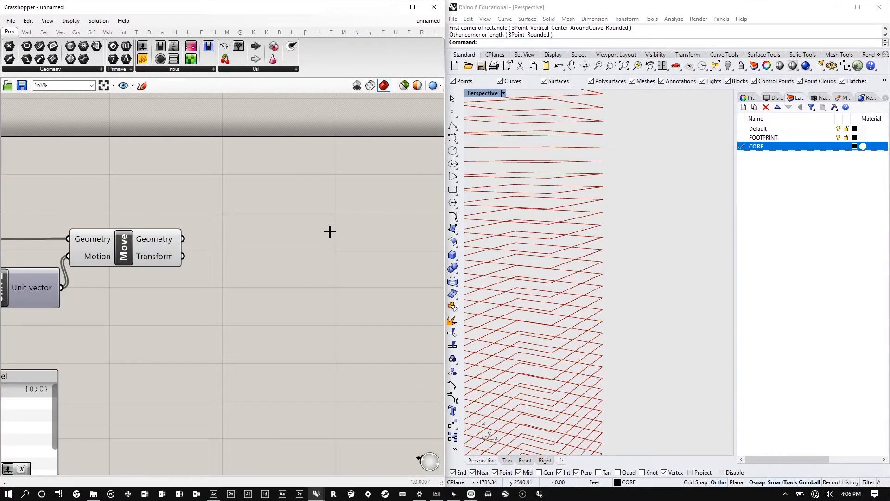
pyautogui.doubleClick(329, 232)
pyautogui.write('sur')
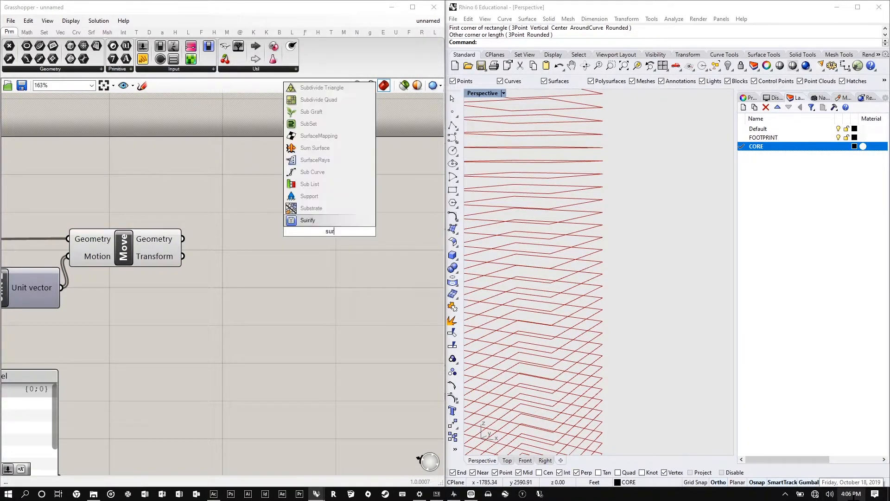
pyautogui.write('face')
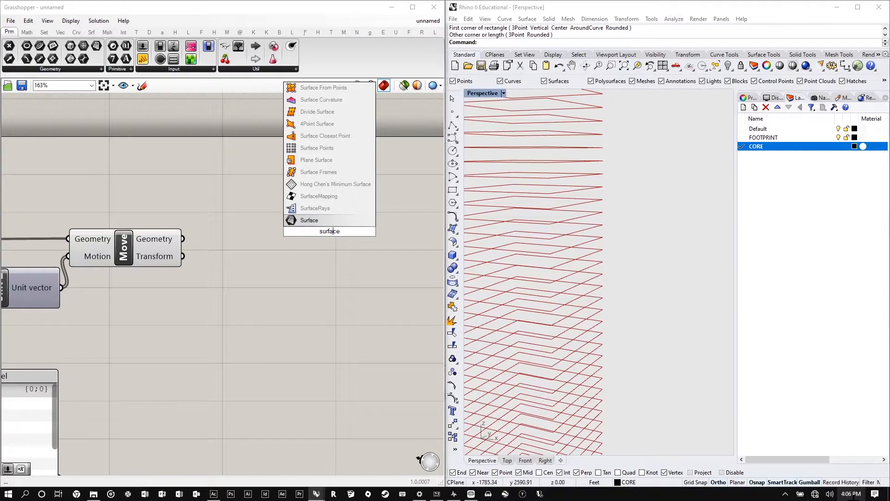
pyautogui.write('boundary')
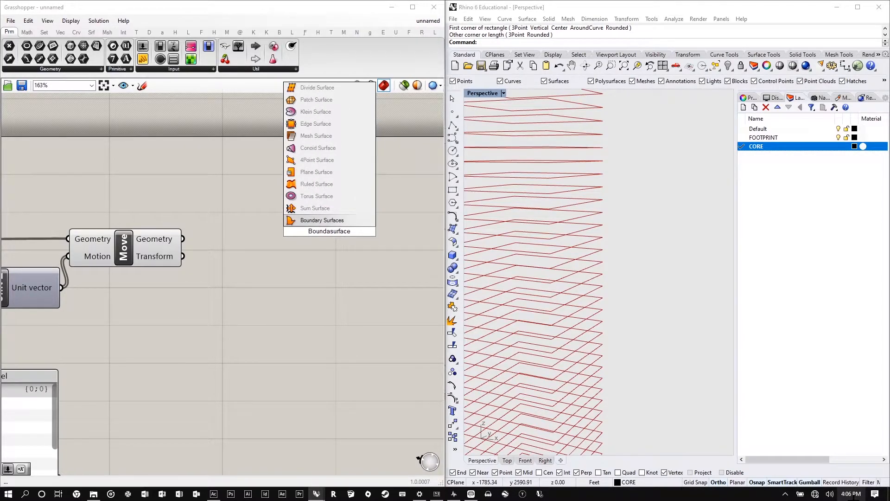
pyautogui.press('Return')
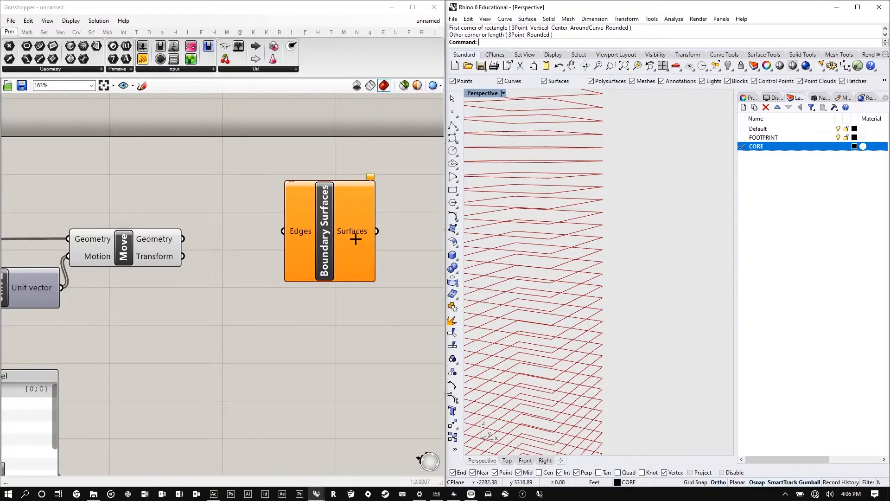
# - Adjust the position of Boundary Surfaces and connect the Geometry output of Move to its Edges input
pyautogui.moveTo(322, 229); pyautogui.dragTo(317, 214)
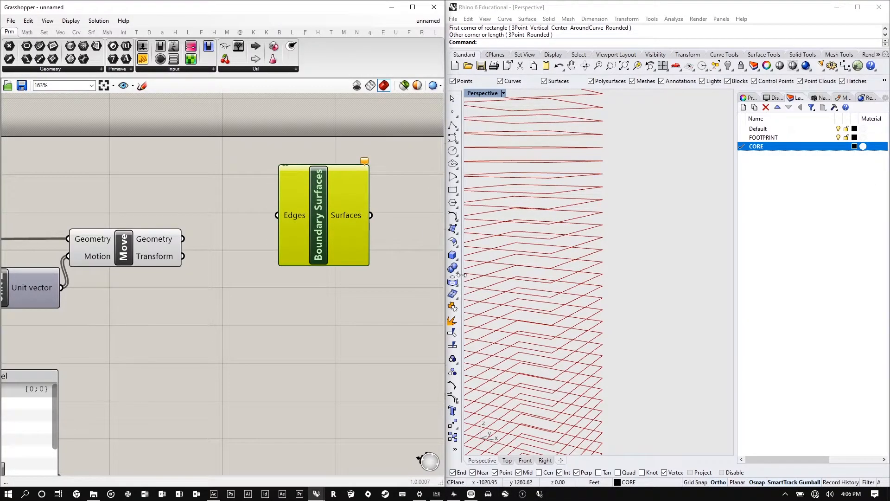
pyautogui.moveTo(183, 238); pyautogui.dragTo(277, 215)
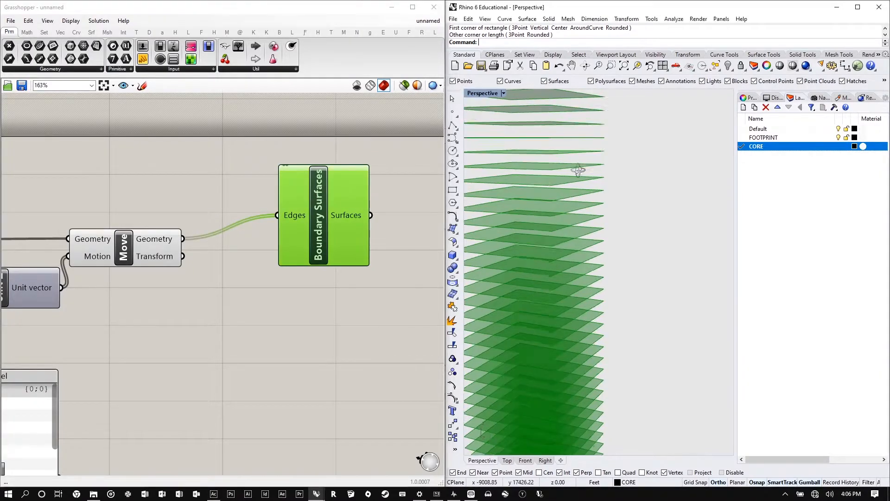
pyautogui.moveTo(587, 215); pyautogui.dragTo(558, 182, button='right')
pyautogui.scroll(-6, 558, 181)
pyautogui.scroll(4, 558, 223)
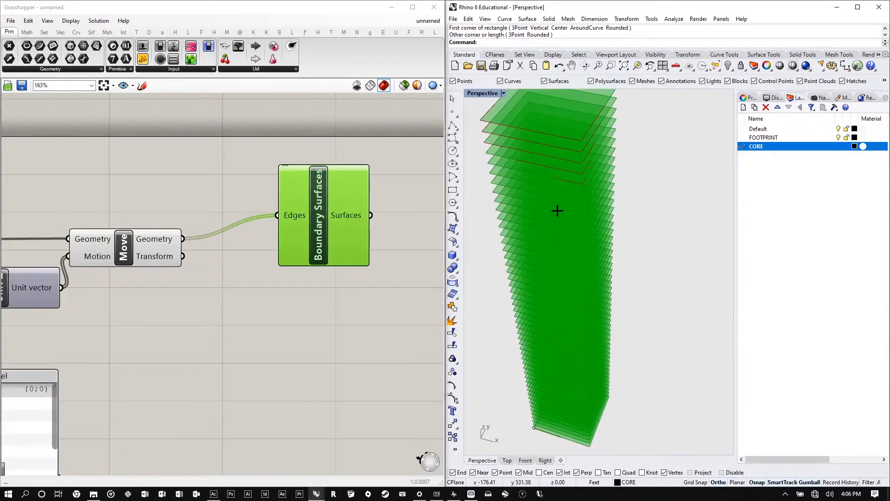
pyautogui.moveTo(574, 234); pyautogui.dragTo(566, 218, button='right')
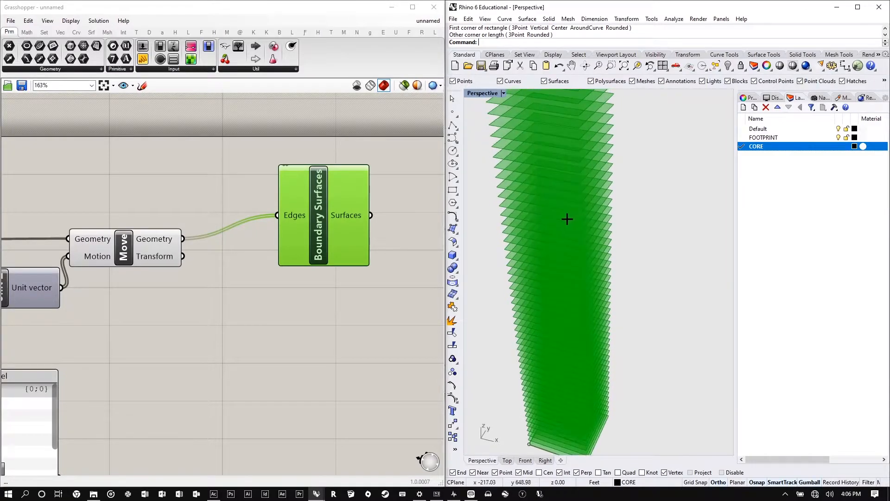
# - Add an Extrude component after Boundary Surfaces, connect Surfaces to its Base input, and space the two components farther apart
pyautogui.scroll(-4, 152, 224)
pyautogui.scroll(3, 362, 223)
pyautogui.moveTo(189, 217); pyautogui.dragTo(164, 230, button='right')
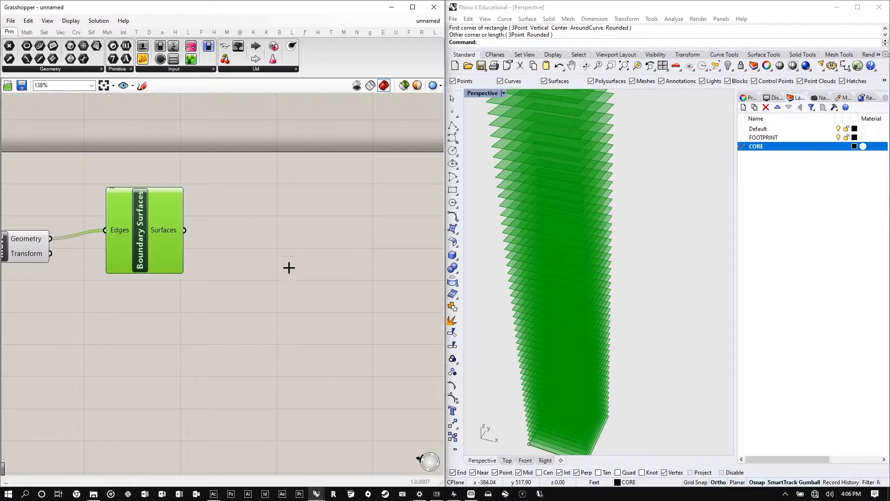
pyautogui.doubleClick(260, 278)
pyautogui.write('extrude')
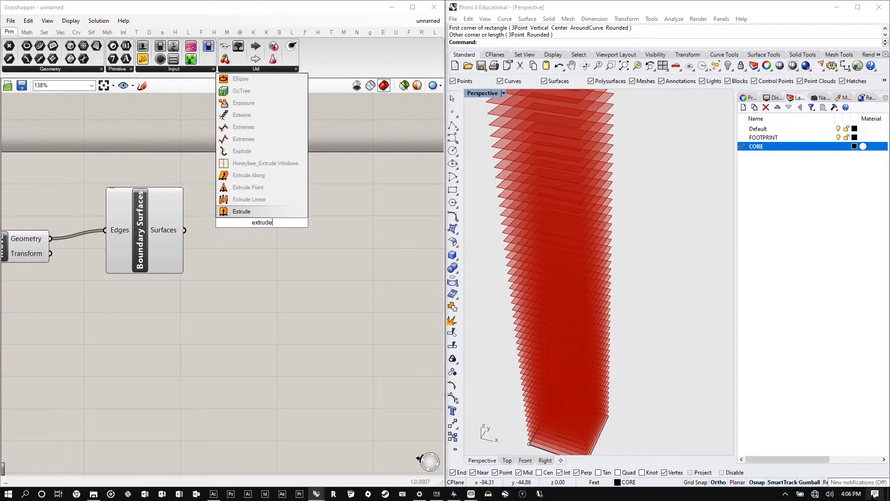
pyautogui.press('Return')
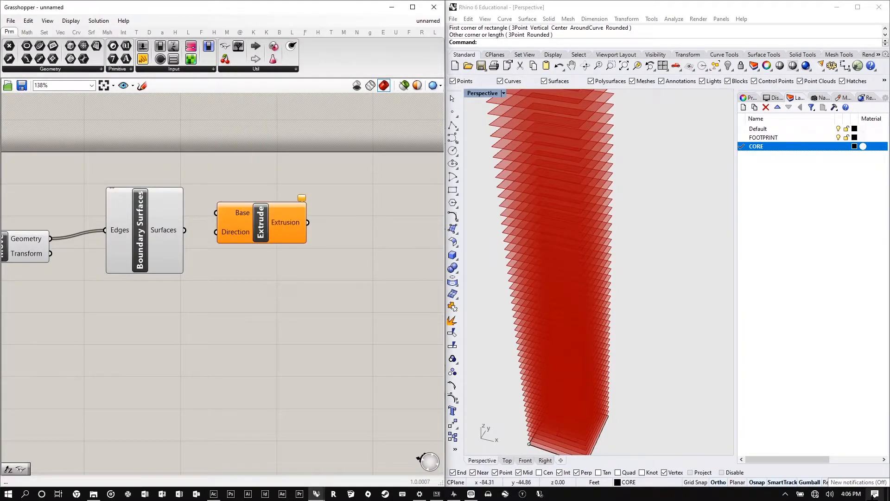
pyautogui.moveTo(184, 230); pyautogui.dragTo(301, 233)
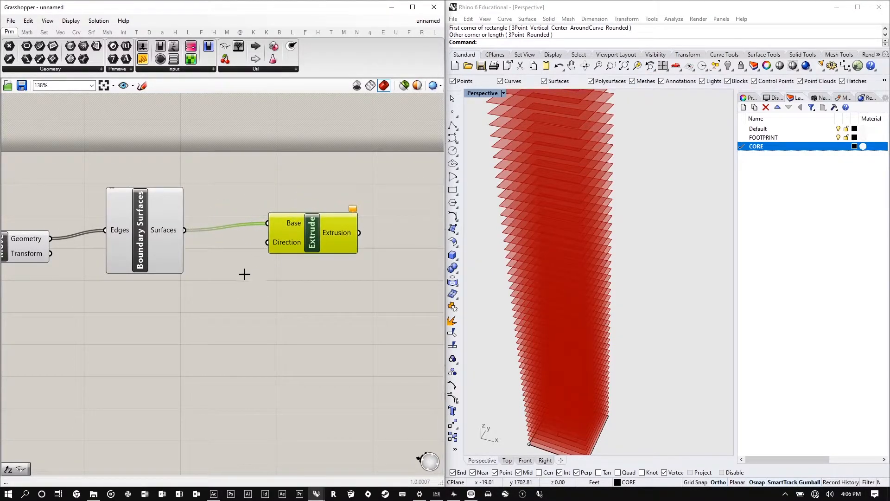
# - Add a second Unit Z component below Boundary Surfaces and connect its unit vector to the Direction input of Extrude
pyautogui.doubleClick(207, 332)
pyautogui.write('unit')
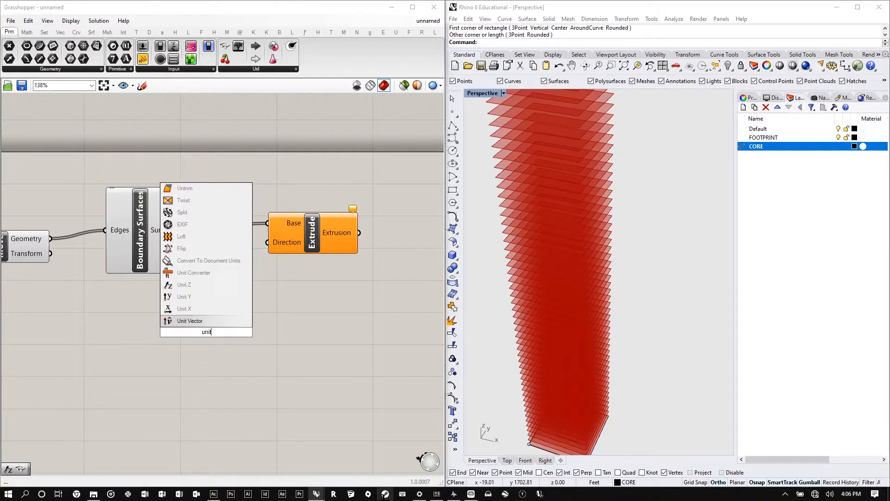
pyautogui.press('Up')
pyautogui.press('Up')
pyautogui.press('Up')
pyautogui.press('Return')
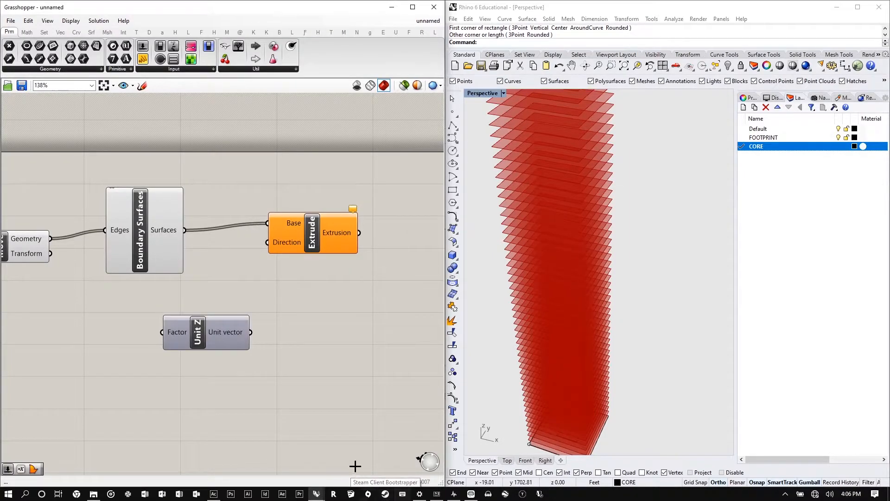
pyautogui.moveTo(251, 332); pyautogui.dragTo(264, 250)
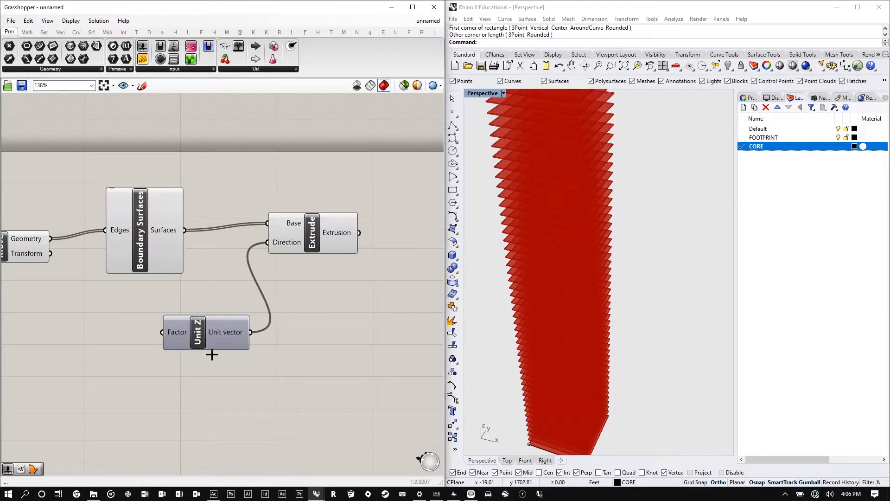
# - Add a number slider ranging from 0 to 5 before the second Unit Z component and set its value to 5
pyautogui.scroll(-5, 277, 298)
pyautogui.scroll(5, 163, 338)
pyautogui.doubleClick(237, 294)
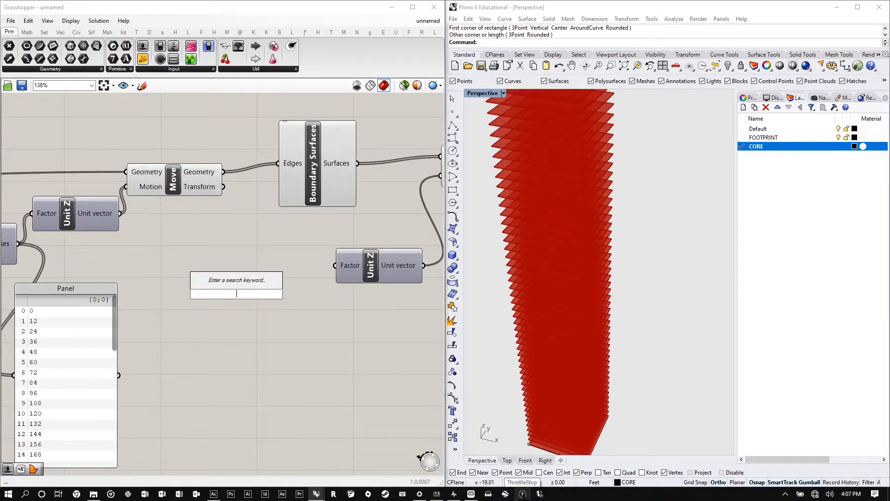
pyautogui.write('0<5')
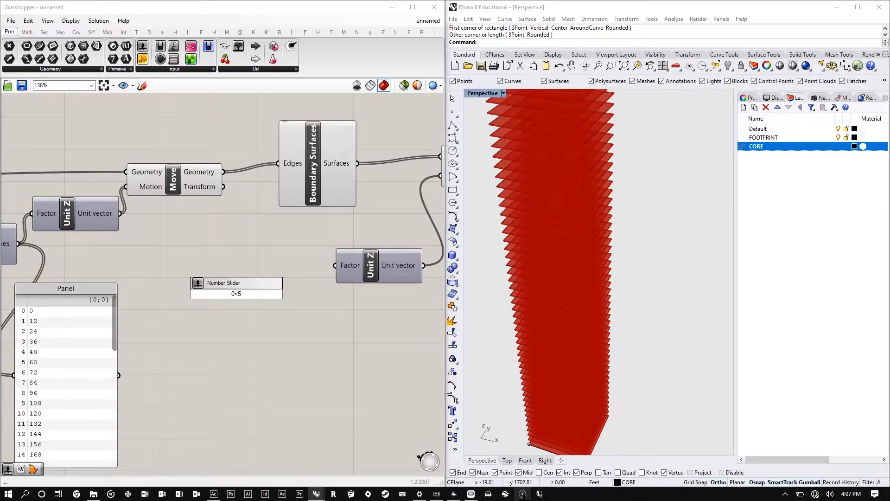
pyautogui.press('Return')
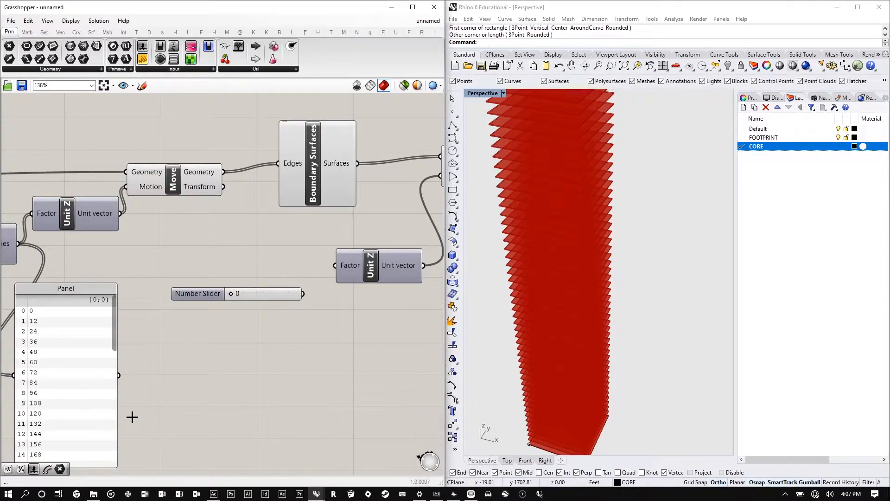
pyautogui.moveTo(276, 294); pyautogui.dragTo(304, 290)
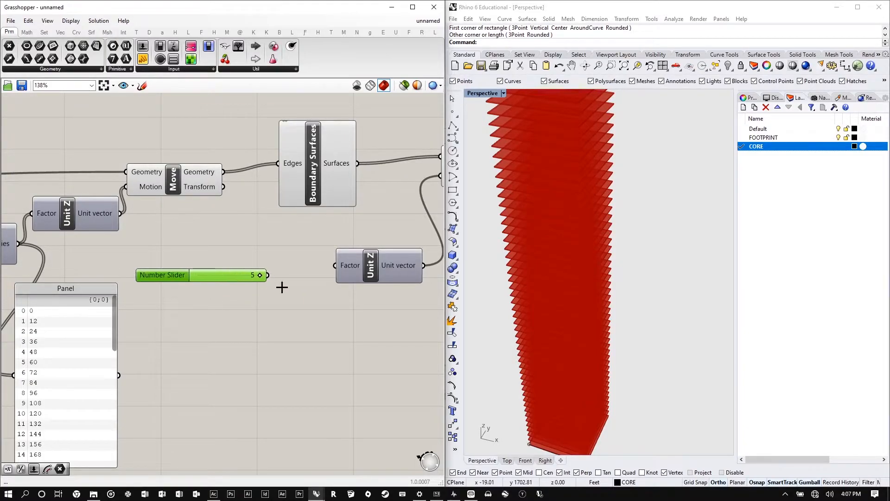
# - Add a Negative component between the new number slider and the second Unit Z, and move the slider back to make room
pyautogui.doubleClick(299, 297)
pyautogui.write('negat')
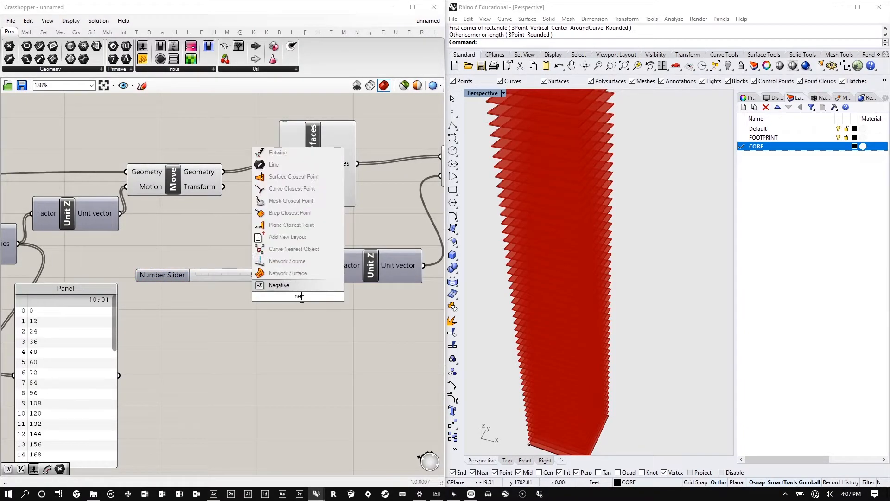
pyautogui.click(302, 286)
pyautogui.moveTo(199, 274); pyautogui.dragTo(159, 273)
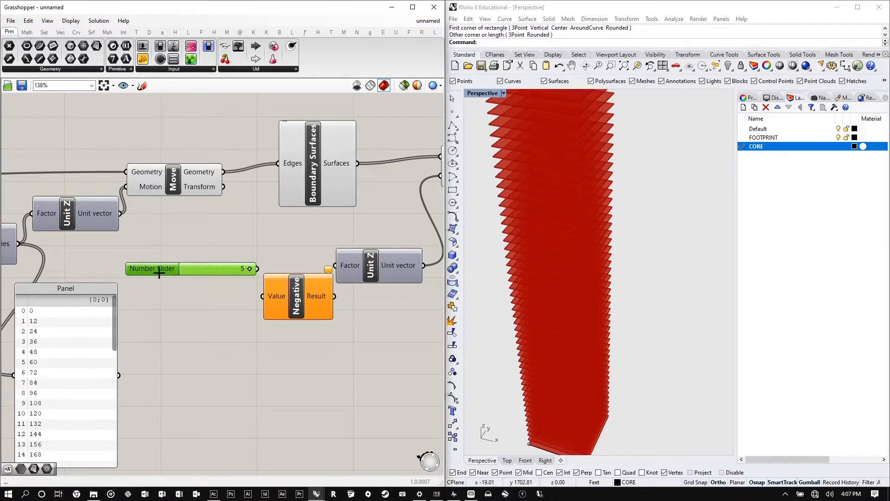
pyautogui.doubleClick(156, 269)
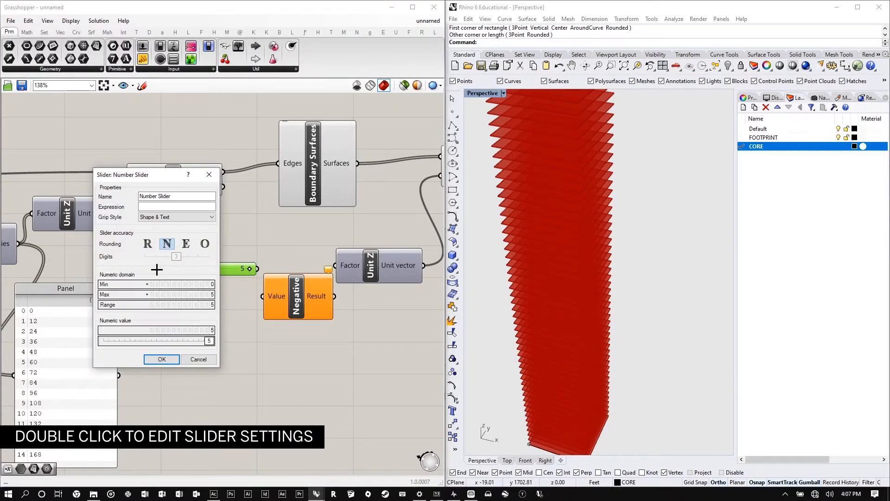
pyautogui.click(191, 280)
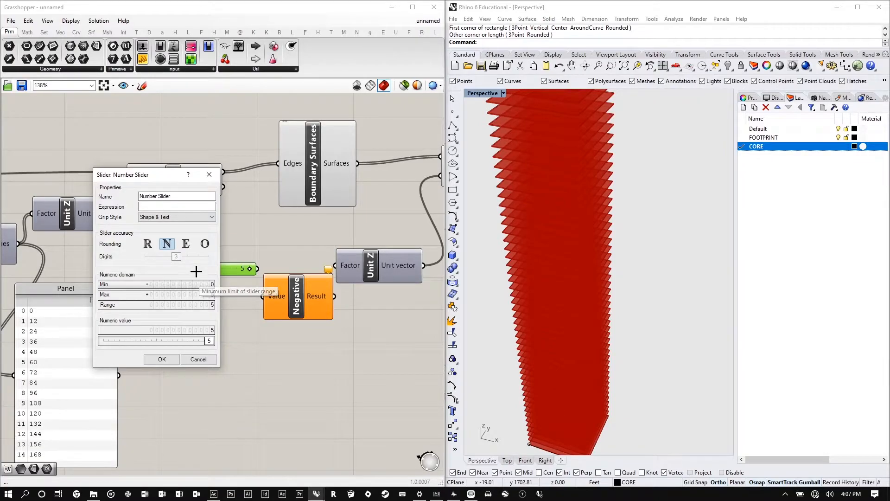
pyautogui.click(198, 359)
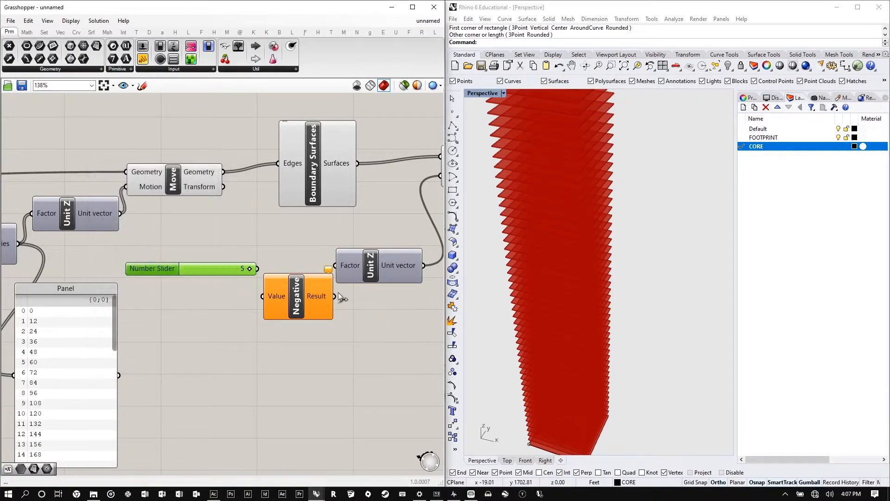
# - Connect the number slider to the Value input of Negative and its Result to the Factor input of the second Unit Z
pyautogui.moveTo(304, 296); pyautogui.dragTo(297, 313)
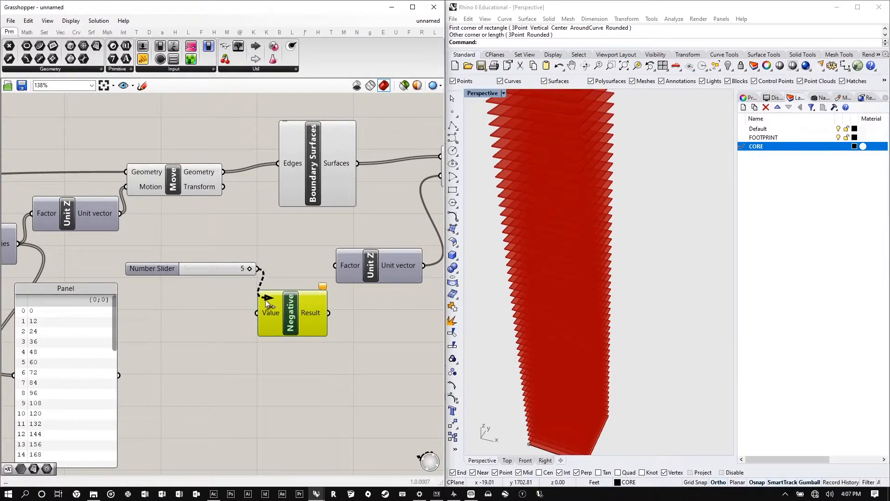
pyautogui.rightClick(318, 312)
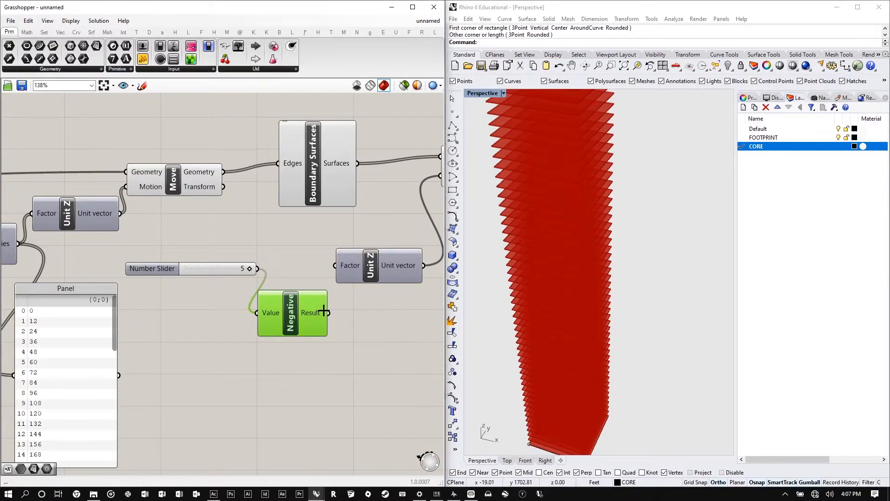
pyautogui.moveTo(331, 313); pyautogui.dragTo(336, 265)
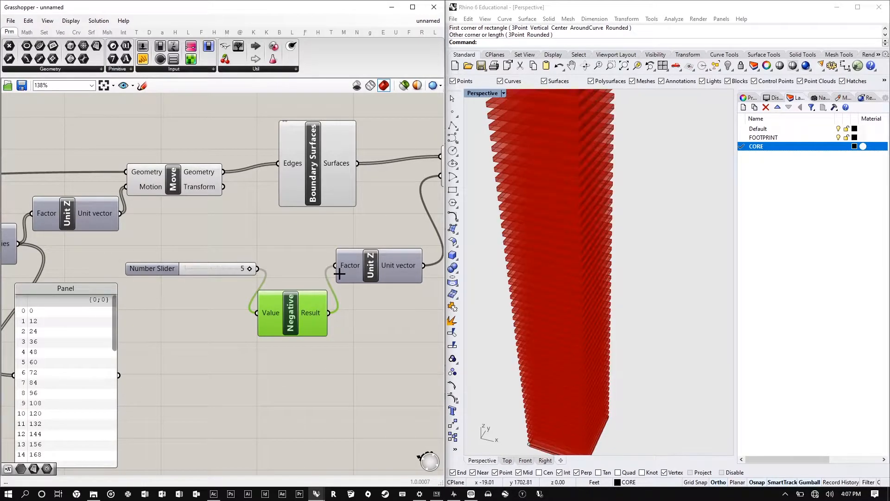
# - Set the slab thickness slider feeding Negative to 2 and check the whole tower in the Perspective viewport
pyautogui.click(213, 268)
pyautogui.doubleClick(214, 269)
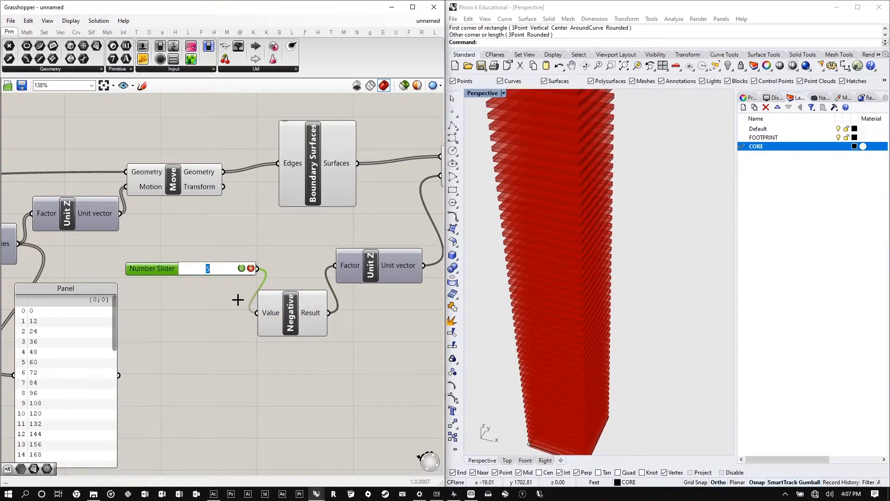
pyautogui.press('Return')
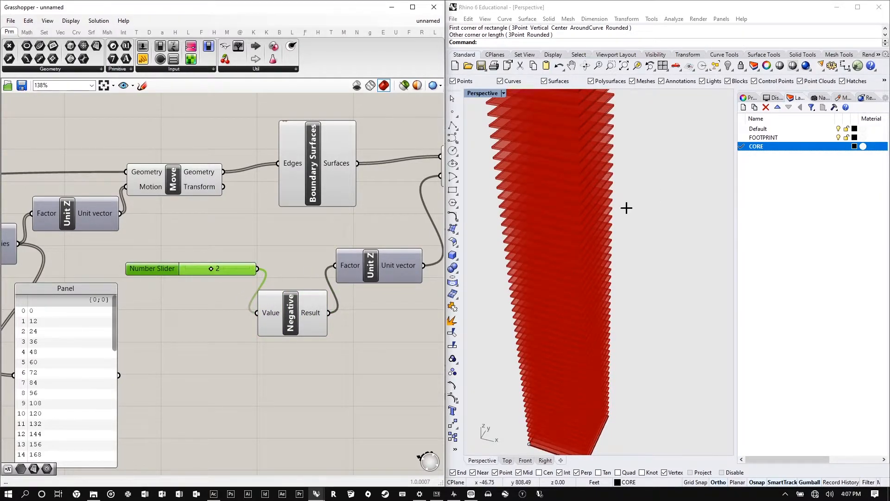
pyautogui.scroll(-3, 616, 210)
pyautogui.moveTo(595, 208); pyautogui.dragTo(588, 165, button='right')
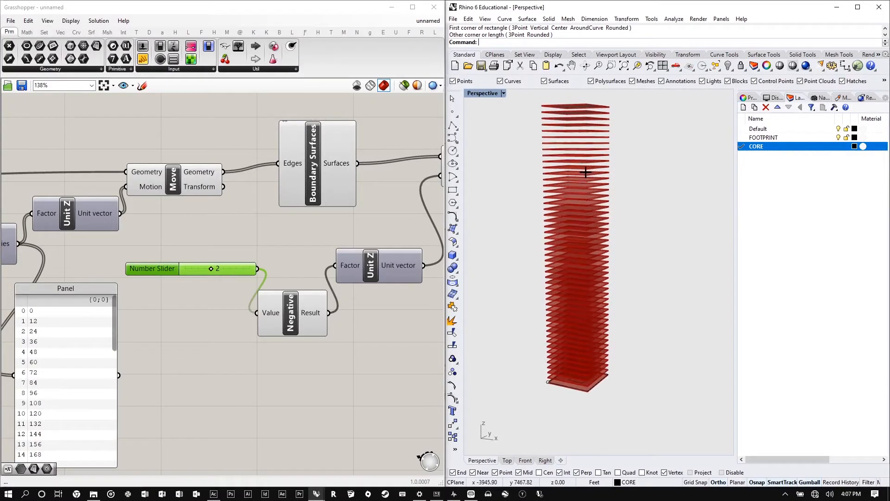
# - Test the FLOOR HEIGHT slider at 16 and set it back to 12
pyautogui.scroll(-4, 354, 197)
pyautogui.scroll(7, 132, 218)
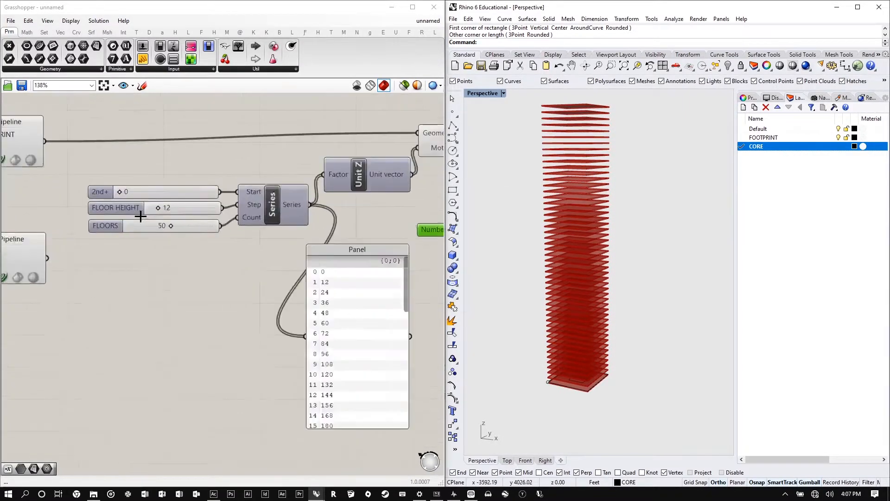
pyautogui.click(177, 194)
pyautogui.moveTo(177, 193)
pyautogui.mouseDown()
pyautogui.moveTo(213, 194)
pyautogui.moveTo(179, 194)
pyautogui.mouseUp()
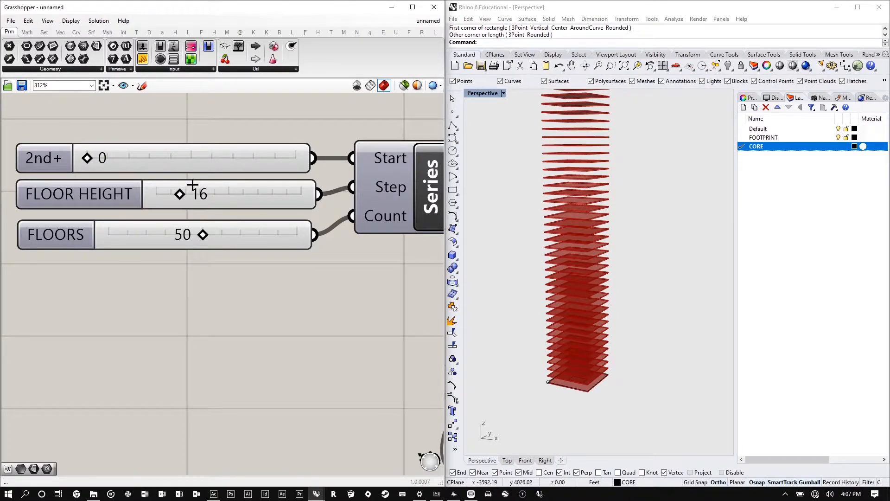
pyautogui.doubleClick(256, 202)
pyautogui.write('12')
pyautogui.press('Return')
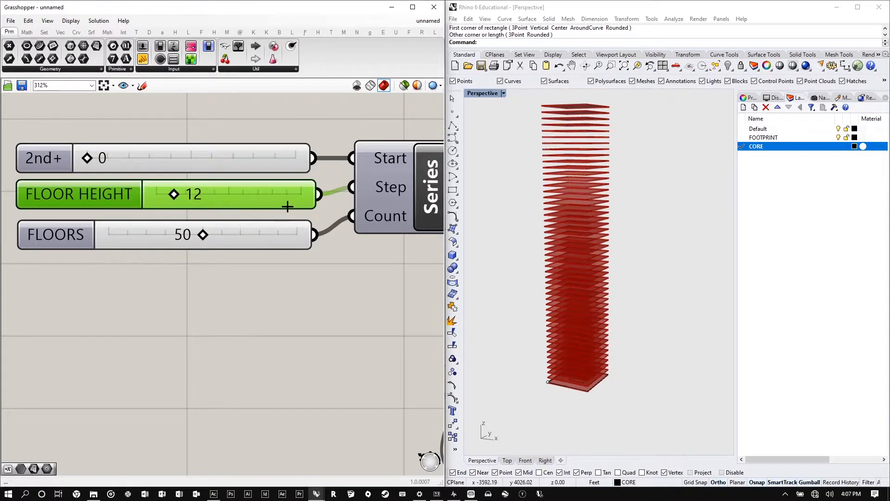
# - Turn off the preview of the first Unit Z, Move and Boundary Surfaces components
pyautogui.scroll(-9, 97, 224)
pyautogui.scroll(3, 298, 196)
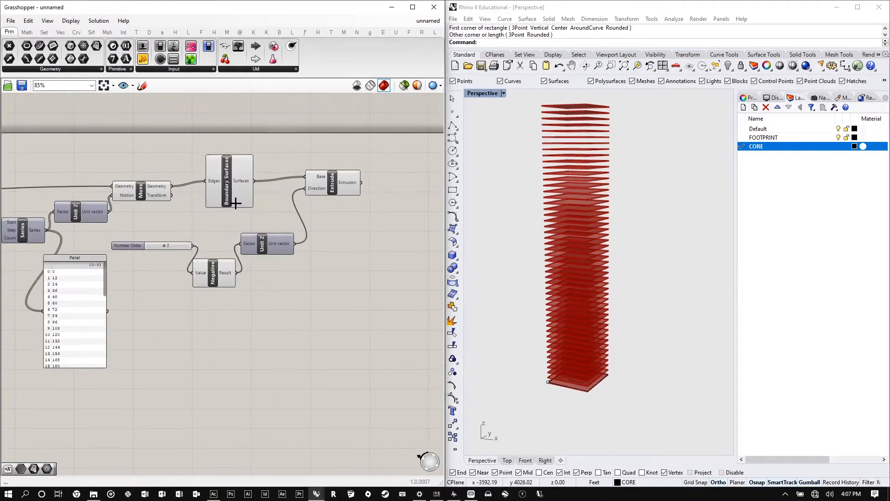
pyautogui.moveTo(377, 223); pyautogui.dragTo(86, 130)
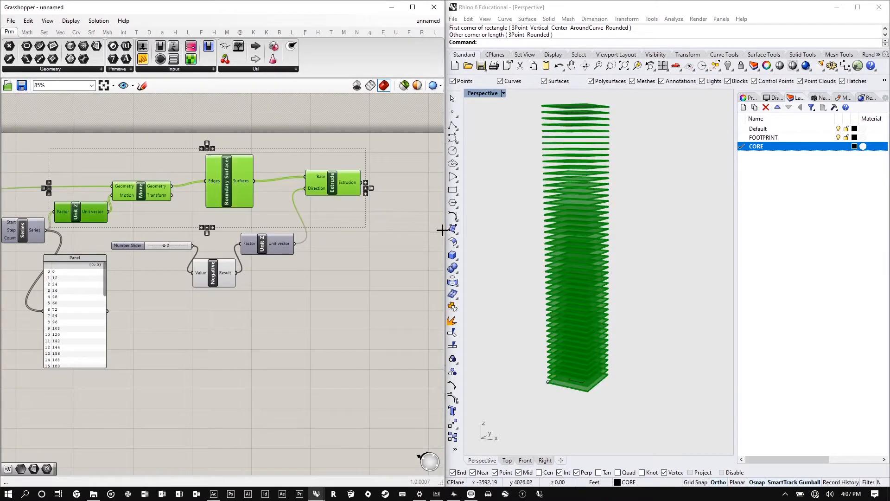
pyautogui.scroll(-1, 392, 262)
pyautogui.scroll(-1, 392, 262)
pyautogui.click(381, 263)
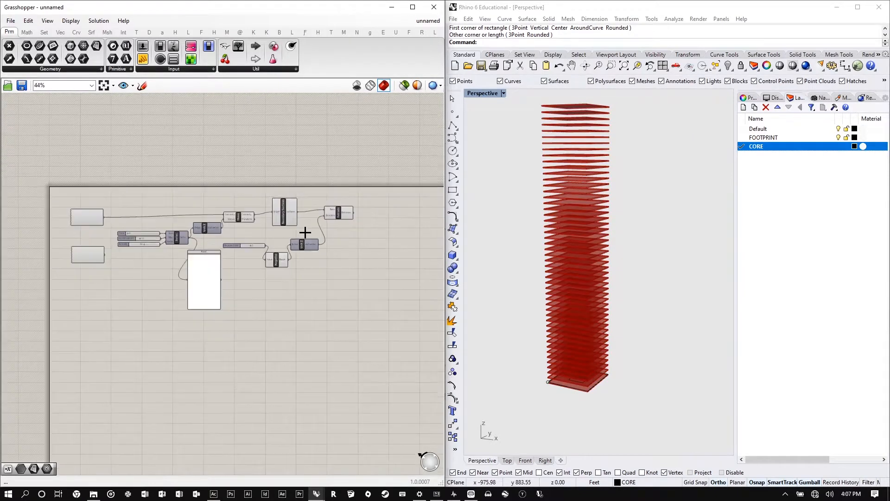
pyautogui.moveTo(302, 231); pyautogui.dragTo(166, 149)
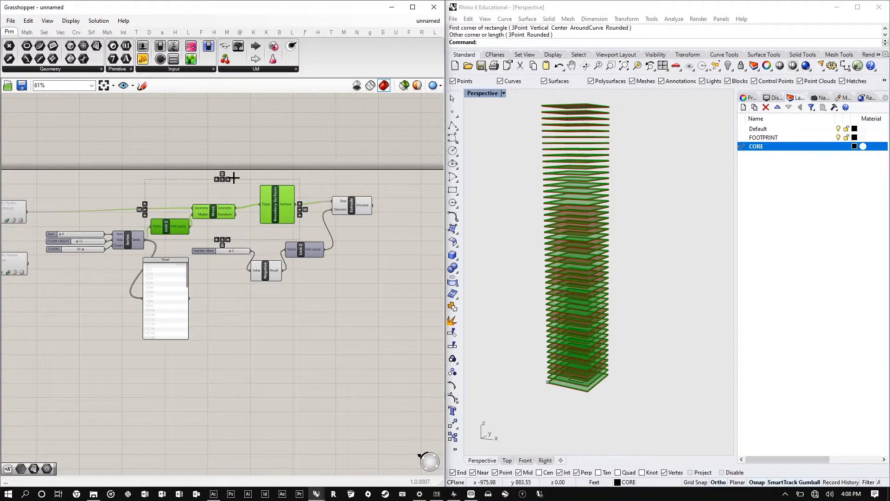
pyautogui.rightClick(311, 163)
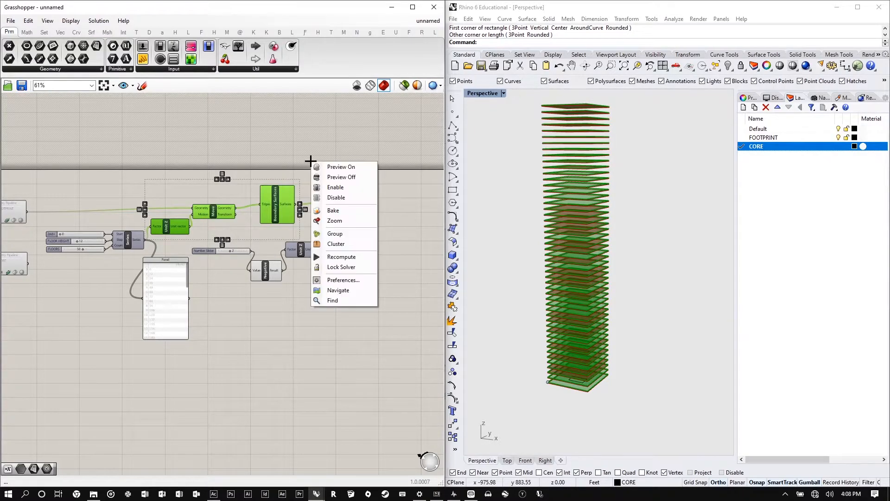
pyautogui.click(328, 177)
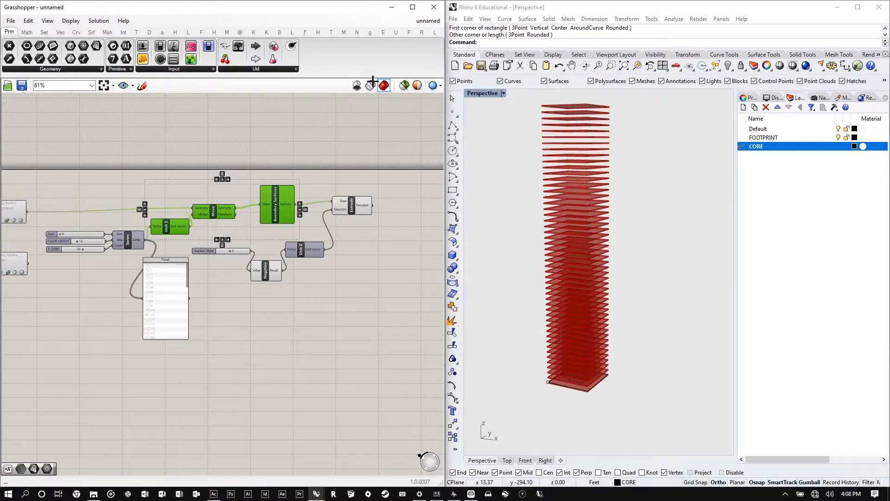
# - Align the Negative component between its slider and Unit Z, and move Extrude slightly farther from Boundary Surfaces
pyautogui.scroll(3, 352, 222)
pyautogui.moveTo(180, 302); pyautogui.dragTo(182, 261)
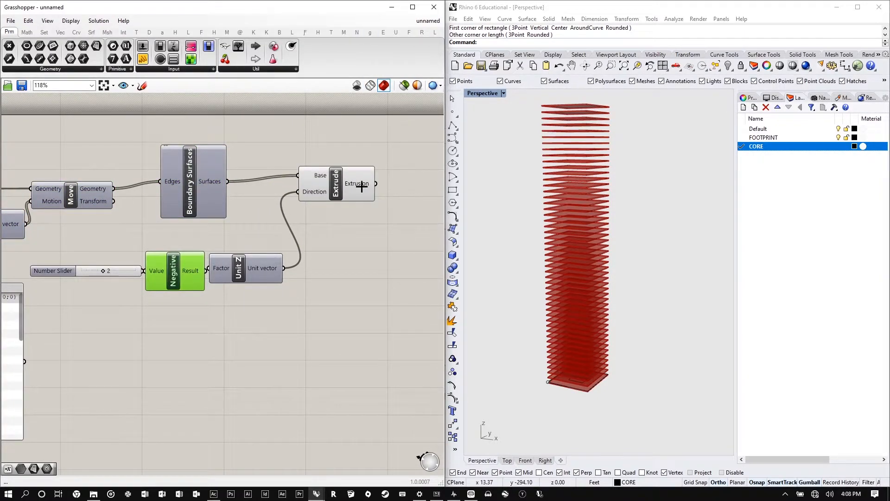
pyautogui.moveTo(362, 187)
pyautogui.mouseDown()
pyautogui.moveTo(354, 189)
pyautogui.moveTo(366, 181)
pyautogui.moveTo(367, 194)
pyautogui.mouseUp()
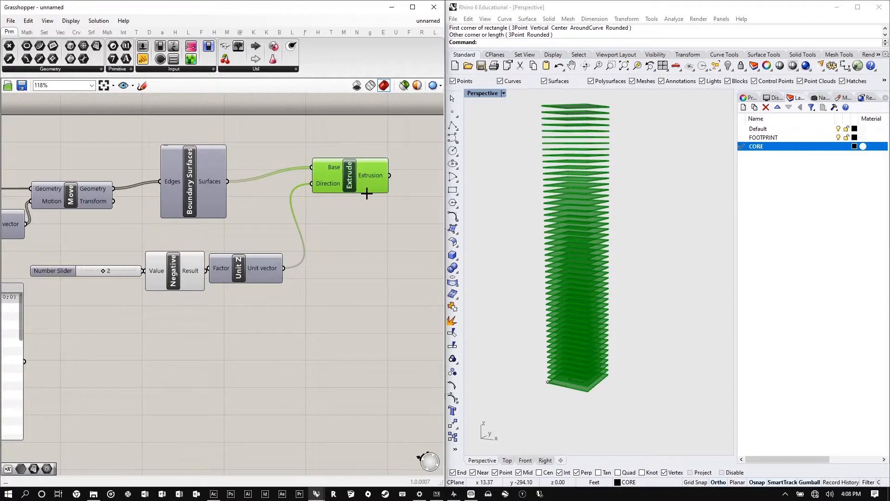
# - Group the Extrude component under the label FLOORS and move the group farther from Boundary Surfaces
pyautogui.scroll(-2, 421, 175)
pyautogui.scroll(4, 376, 167)
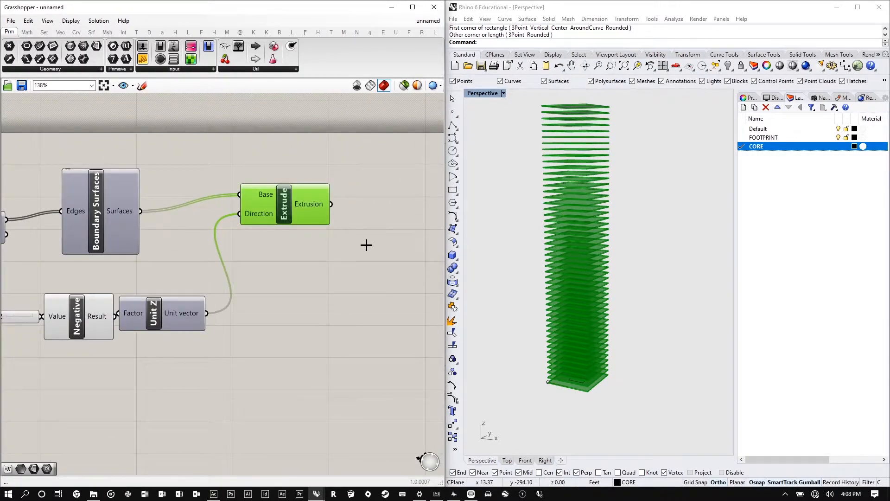
pyautogui.moveTo(366, 245); pyautogui.dragTo(208, 131)
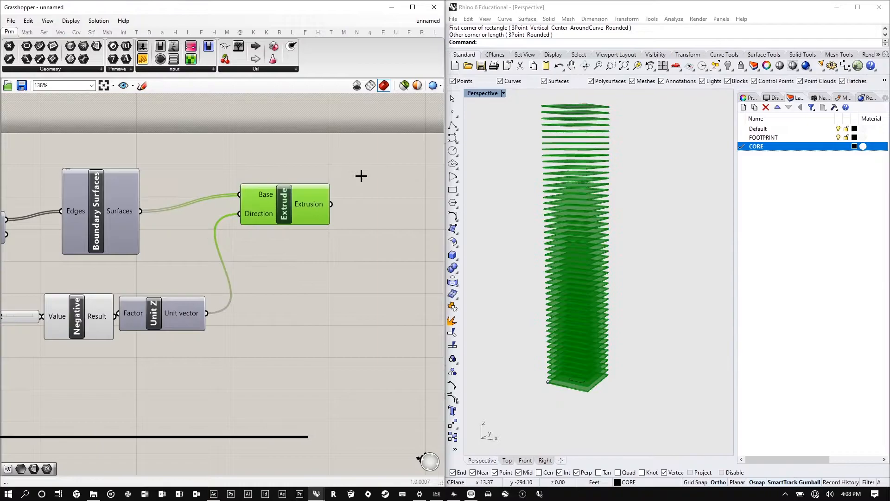
pyautogui.rightClick(378, 194)
pyautogui.click(409, 257)
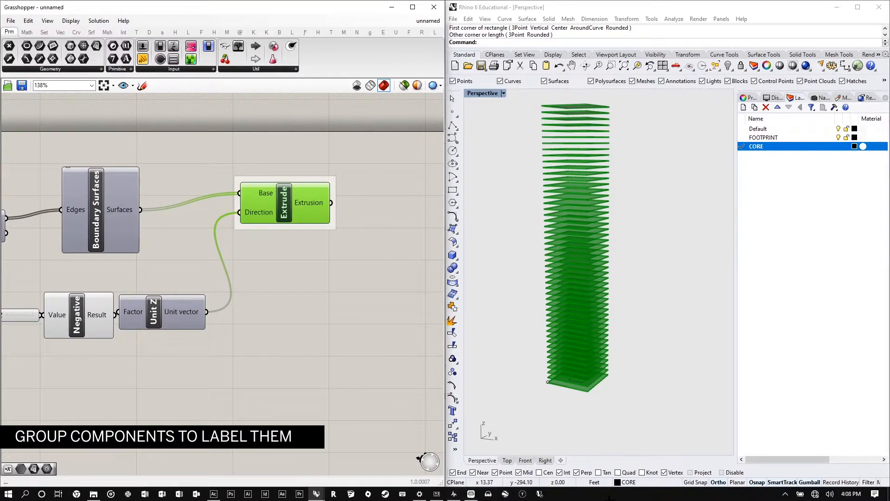
pyautogui.rightClick(310, 180)
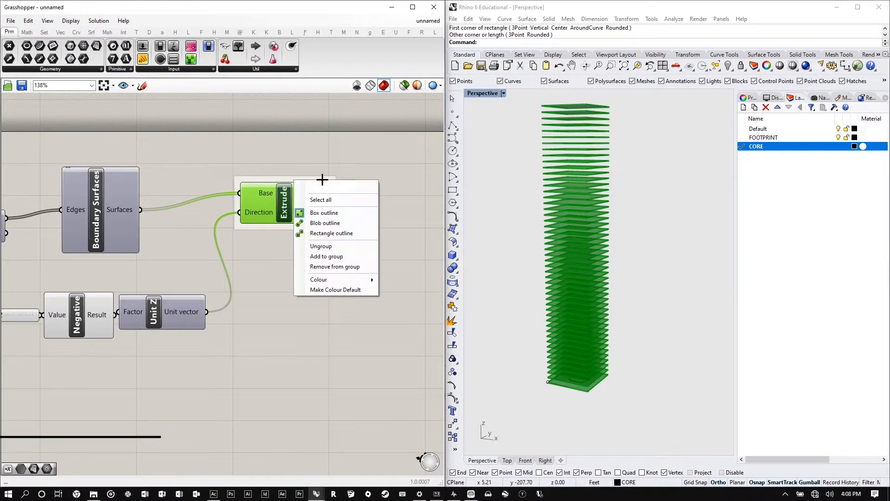
pyautogui.click(304, 182)
pyautogui.rightClick(304, 182)
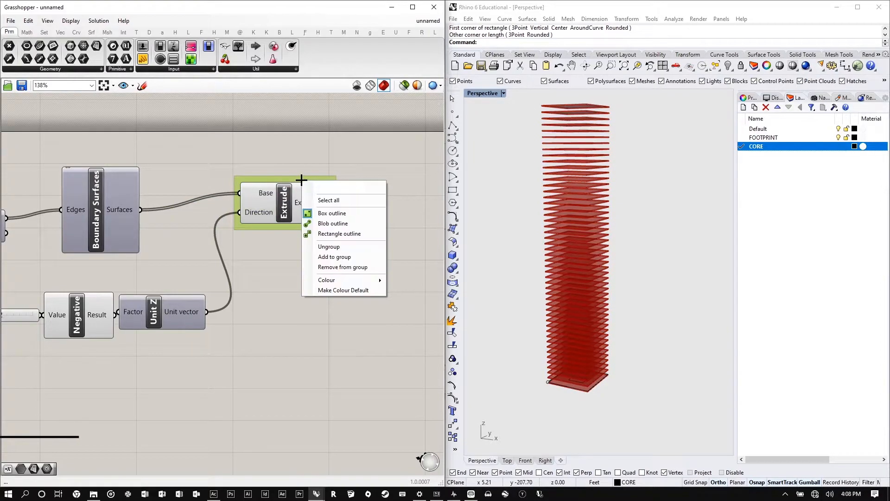
pyautogui.write('FLOORS')
pyautogui.click(404, 366)
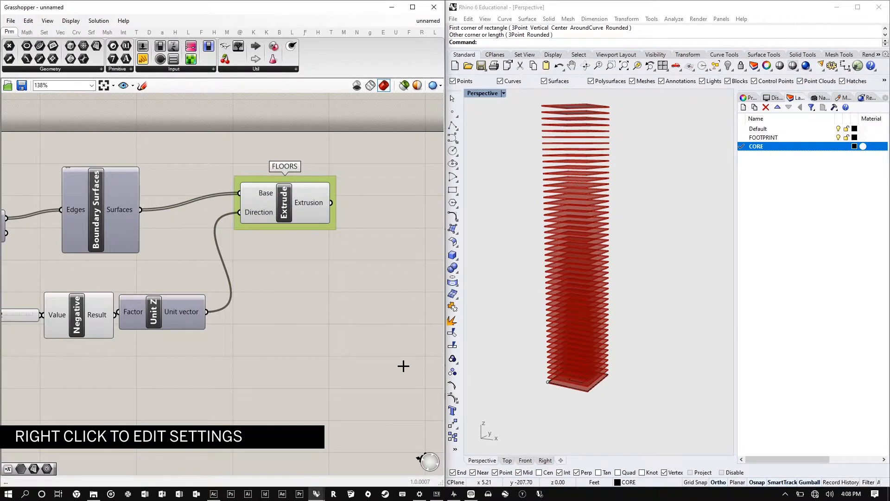
pyautogui.moveTo(294, 194); pyautogui.dragTo(326, 212)
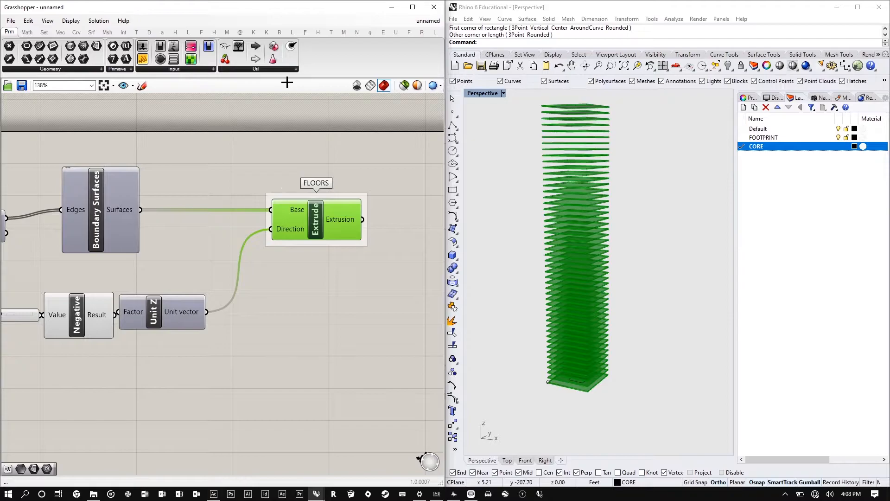
# - Add a Loft component beyond the FLOORS group, near the upper edge of the definition
pyautogui.scroll(-3, 352, 191)
pyautogui.click(405, 162)
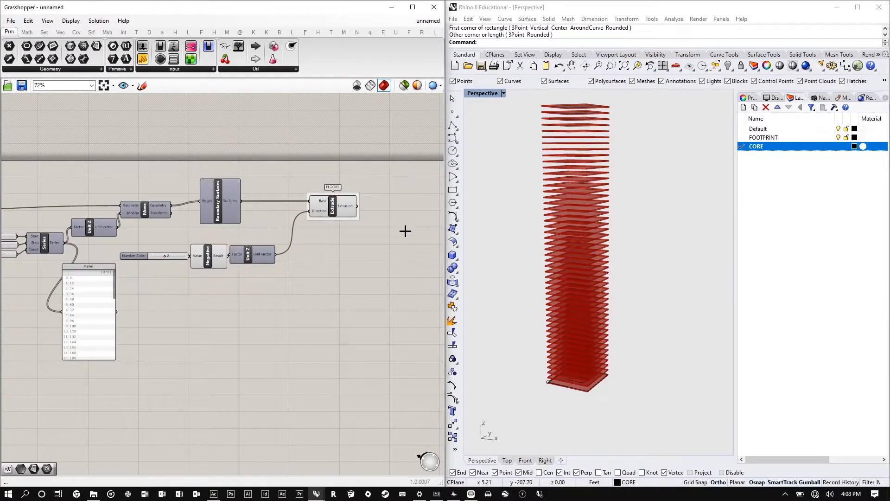
pyautogui.doubleClick(402, 168)
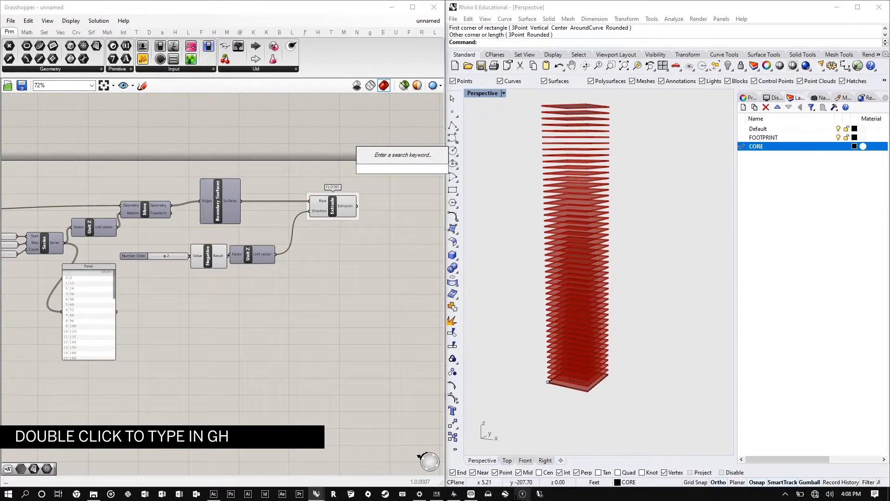
pyautogui.write('loft')
pyautogui.press('Return')
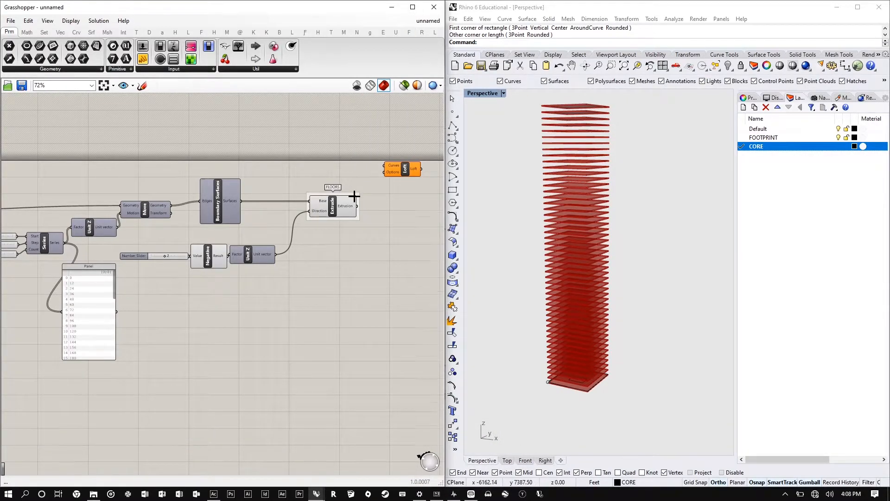
# - Raise the Move component to about Loft's level and connect its Geometry output to Loft's Curves input
pyautogui.scroll(2, 354, 197)
pyautogui.click(332, 206)
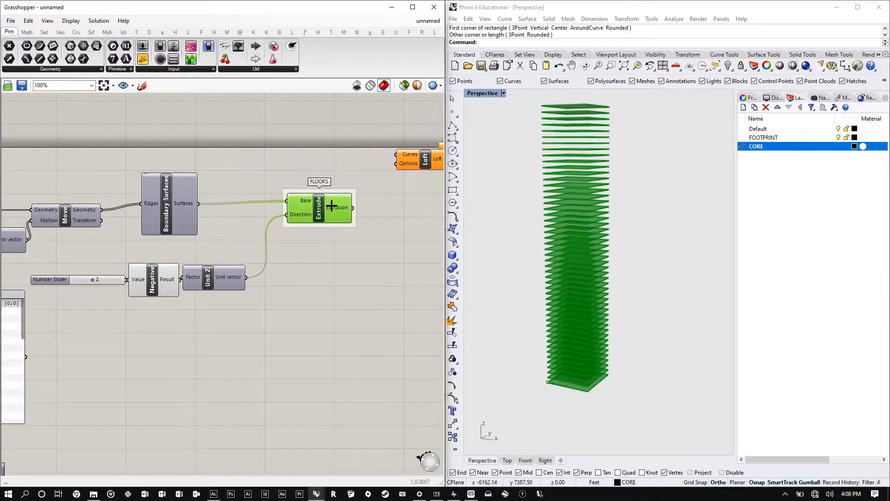
pyautogui.scroll(-1, 331, 206)
pyautogui.moveTo(74, 174); pyautogui.dragTo(143, 182, button='right')
pyautogui.click(196, 199)
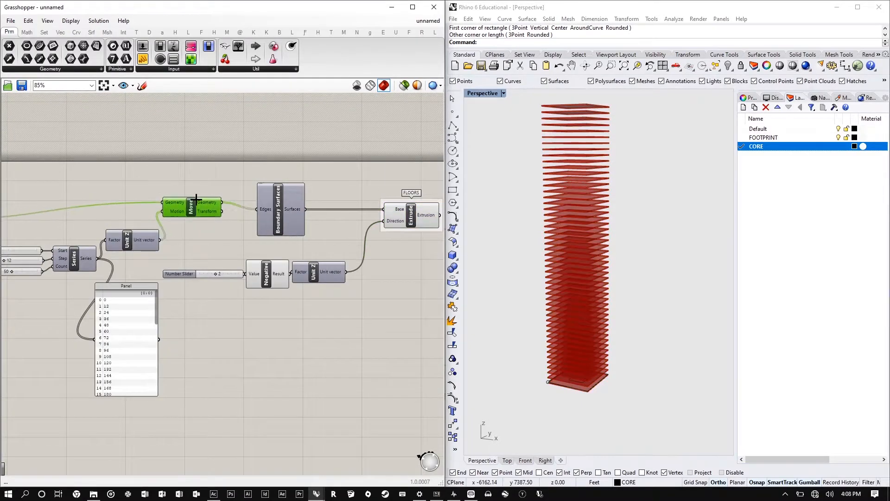
pyautogui.moveTo(196, 198); pyautogui.dragTo(384, 168)
pyautogui.scroll(-2, 128, 144)
pyautogui.scroll(1, 353, 130)
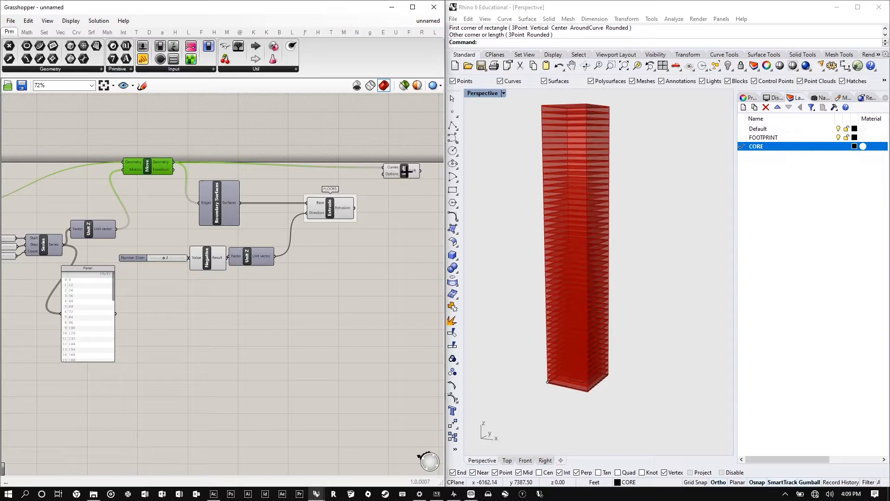
# - Limit the preview to selected objects and select Loft to examine the lofted tower envelope
pyautogui.scroll(5, 548, 111)
pyautogui.moveTo(548, 112); pyautogui.dragTo(589, 153, button='right')
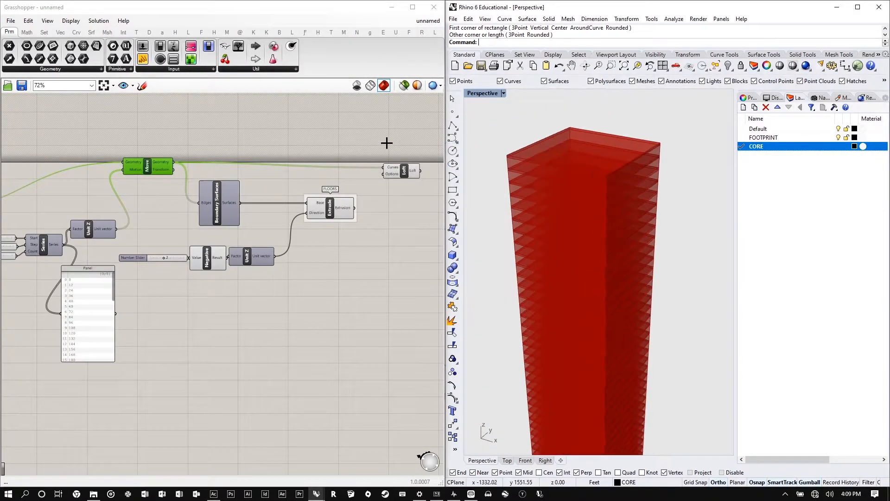
pyautogui.click(403, 86)
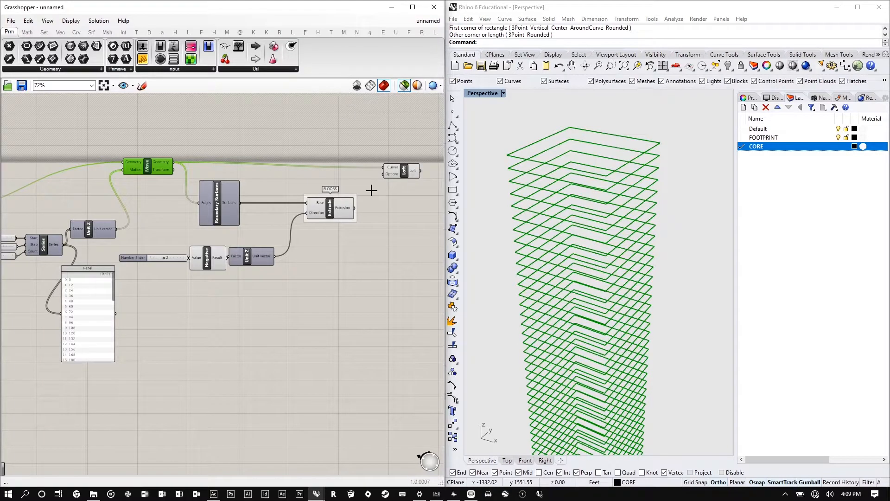
pyautogui.click(404, 170)
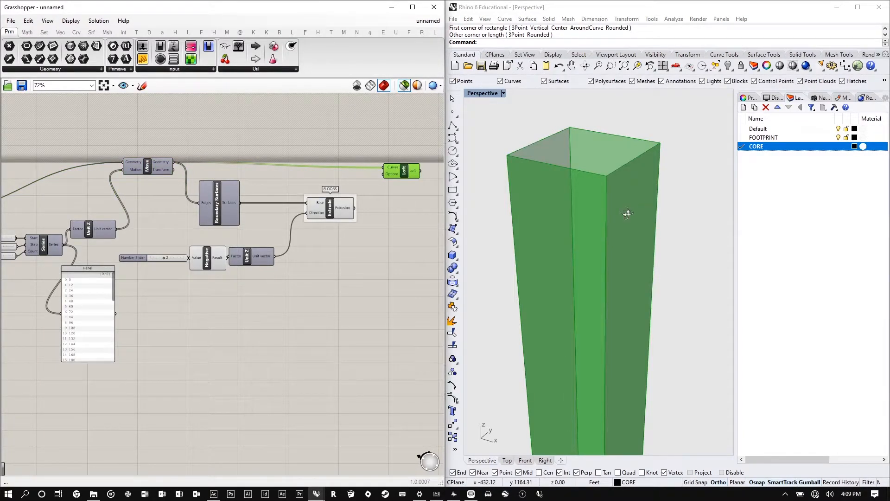
pyautogui.moveTo(626, 213)
pyautogui.mouseDown(button='right')
pyautogui.moveTo(576, 364)
pyautogui.moveTo(570, 349)
pyautogui.moveTo(625, 213)
pyautogui.mouseUp(button='right')
pyautogui.scroll(-5, 625, 214)
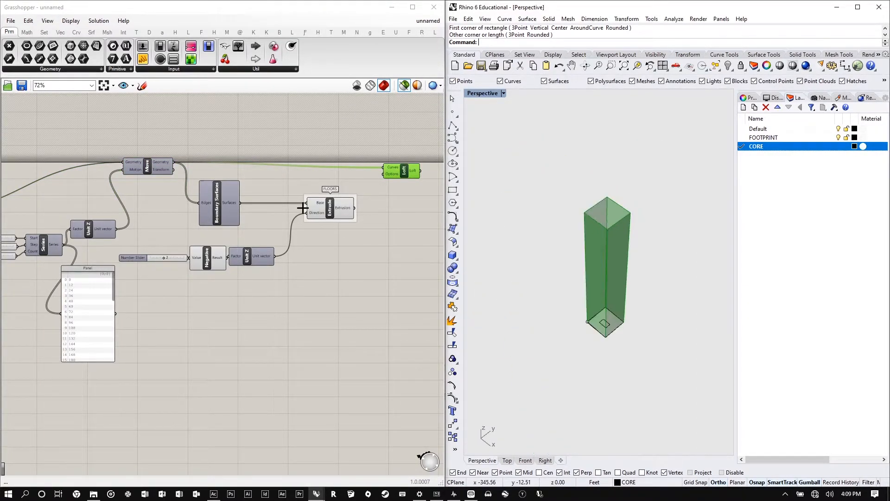
# - Test the FLOORS slider at 37 and set it back to 50
pyautogui.scroll(-4, 342, 198)
pyautogui.scroll(6, 191, 169)
pyautogui.scroll(3, 192, 169)
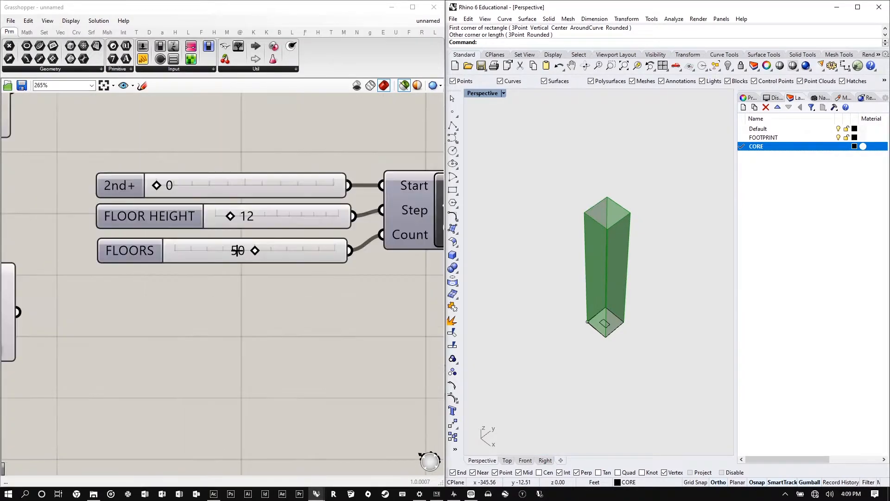
pyautogui.moveTo(257, 251); pyautogui.dragTo(239, 250)
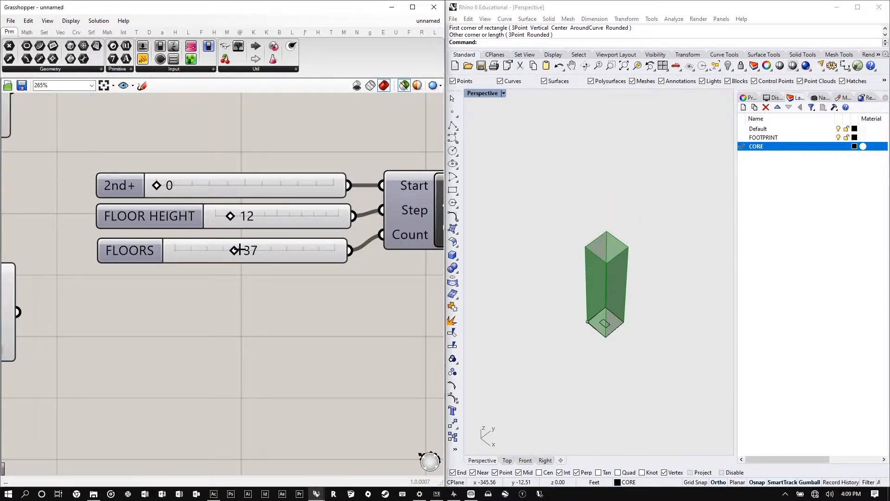
pyautogui.doubleClick(278, 250)
pyautogui.write('50')
pyautogui.press('Return')
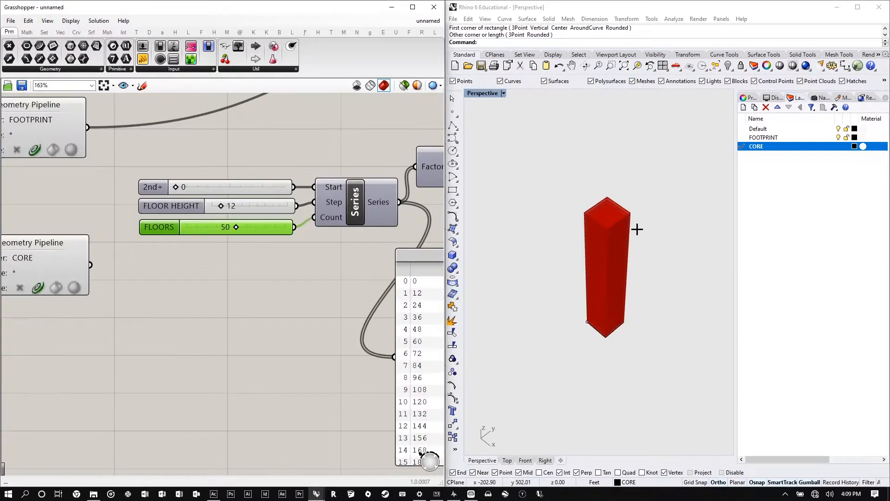
# - Examine the lofted tower from its upper end and move the Loft component farther from the FLOORS group
pyautogui.scroll(5, 575, 258)
pyautogui.moveTo(579, 237); pyautogui.dragTo(578, 165, button='right')
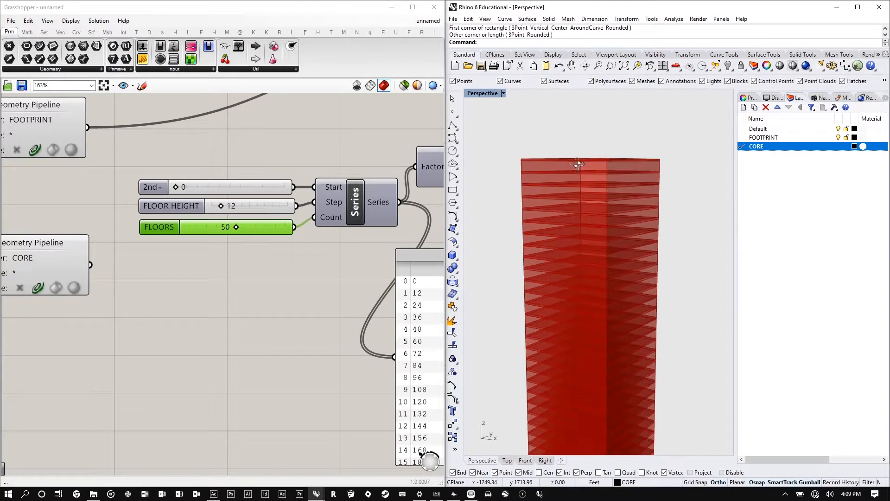
pyautogui.scroll(-5, 109, 252)
pyautogui.scroll(4, 356, 186)
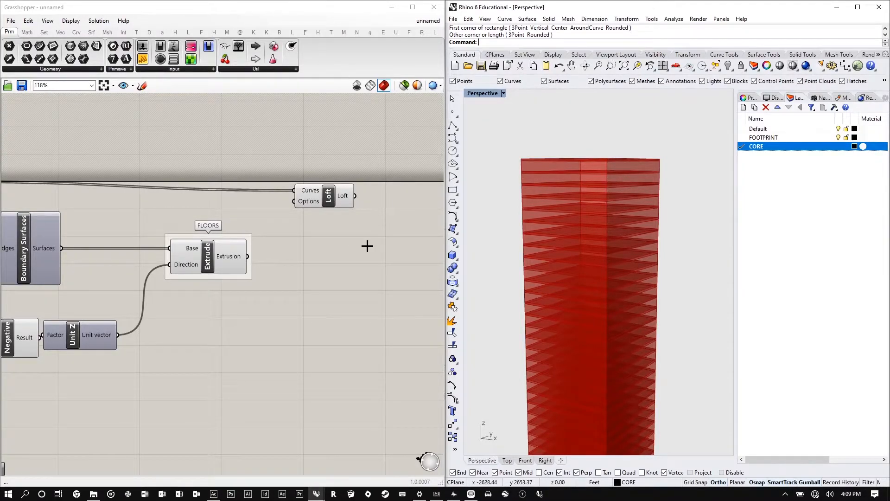
pyautogui.moveTo(325, 191); pyautogui.dragTo(384, 188)
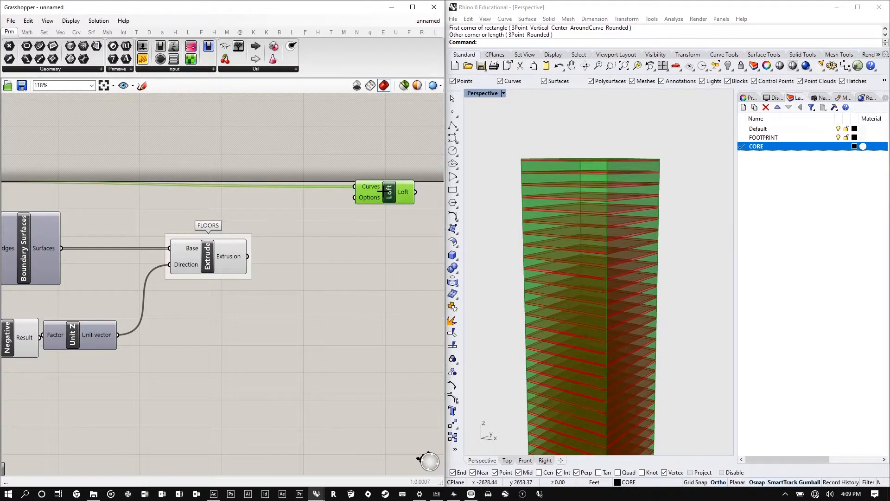
# - Preview only the selected Loft and look at the tower envelope from above
pyautogui.scroll(-4, 258, 166)
pyautogui.scroll(-3, 330, 139)
pyautogui.scroll(5, 351, 167)
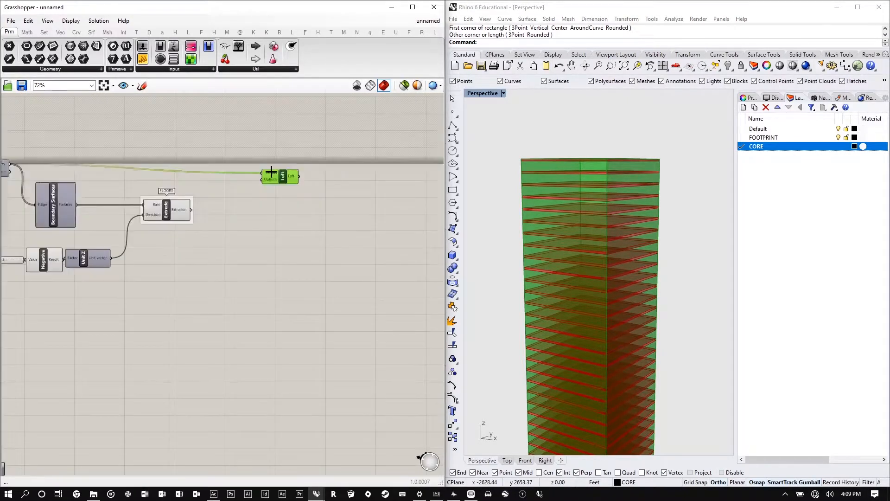
pyautogui.scroll(-3, 343, 169)
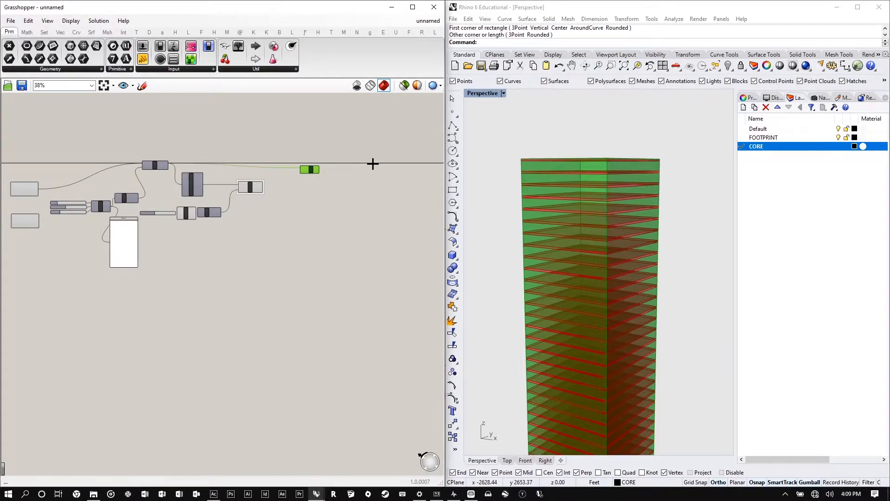
pyautogui.click(404, 85)
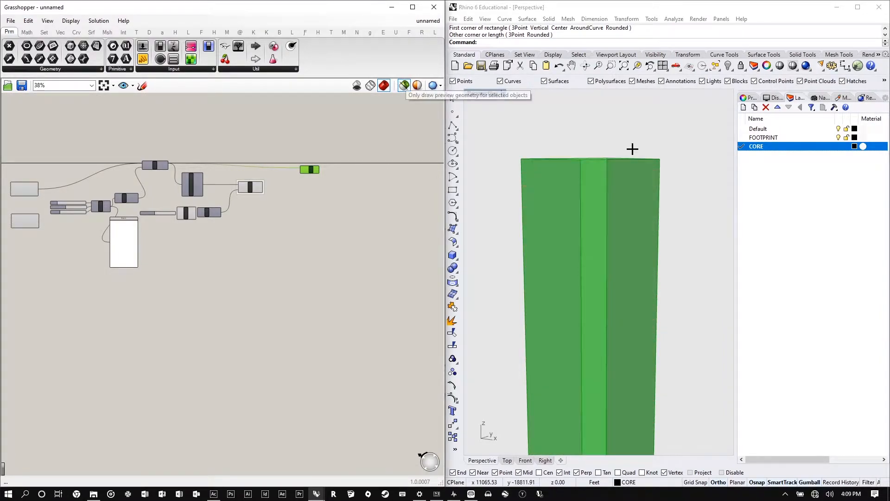
pyautogui.moveTo(632, 149); pyautogui.dragTo(617, 308, button='right')
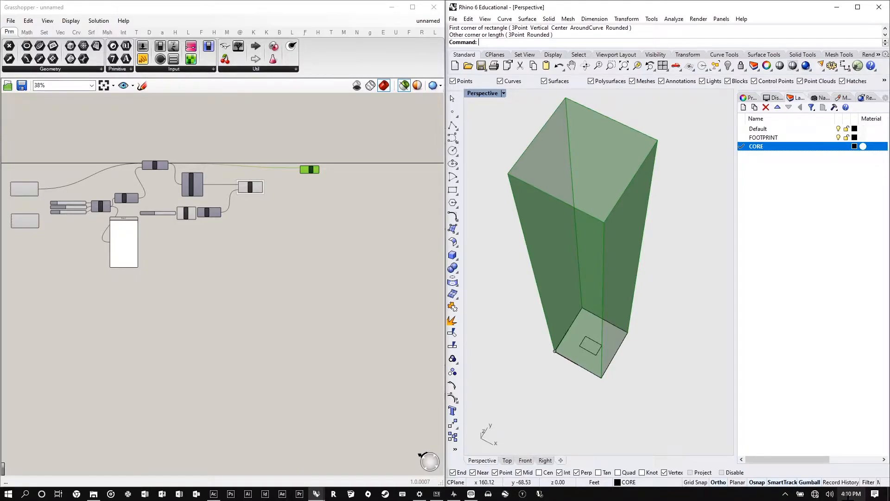
# - Delete the panel attached to Series and restore the preview of all components
pyautogui.moveTo(136, 247); pyautogui.dragTo(231, 248, button='right')
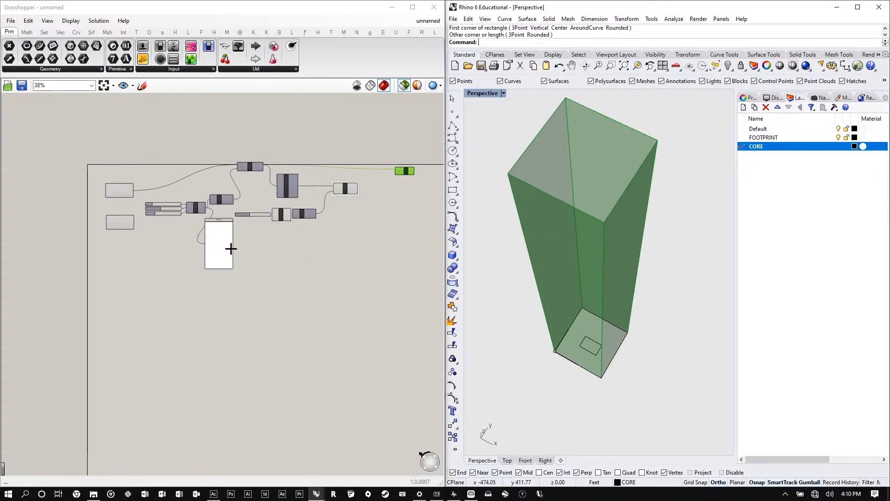
pyautogui.click(226, 247)
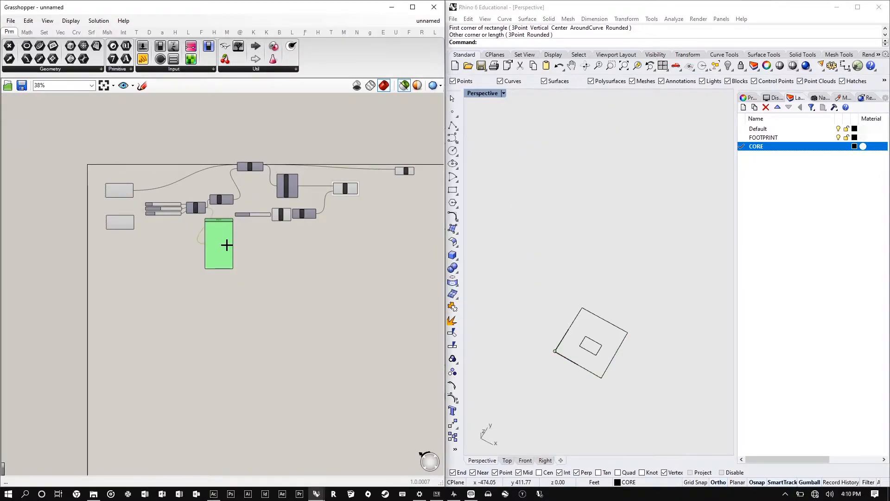
pyautogui.press('Delete')
pyautogui.click(412, 81)
# - Move the CORE Geometry Pipeline lower, clear of the floor components
pyautogui.scroll(5, 113, 209)
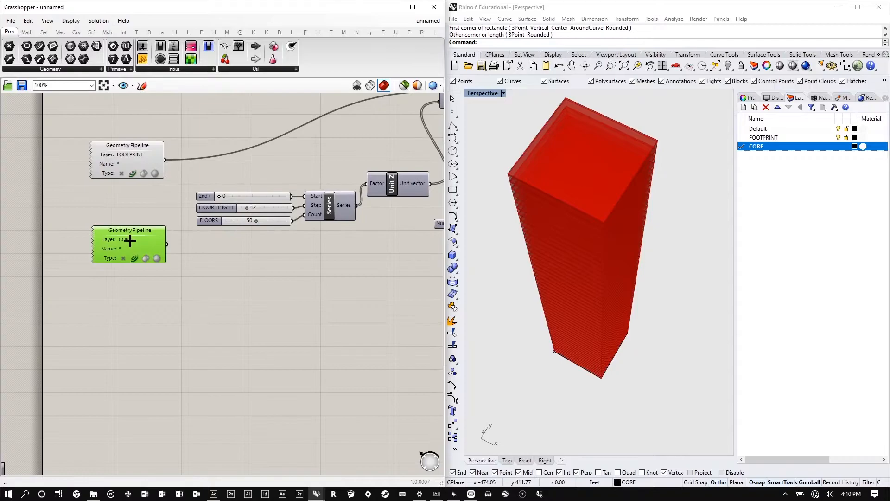
pyautogui.moveTo(129, 238); pyautogui.dragTo(132, 316)
pyautogui.scroll(-2, 115, 281)
pyautogui.moveTo(259, 329); pyautogui.dragTo(193, 304, button='right')
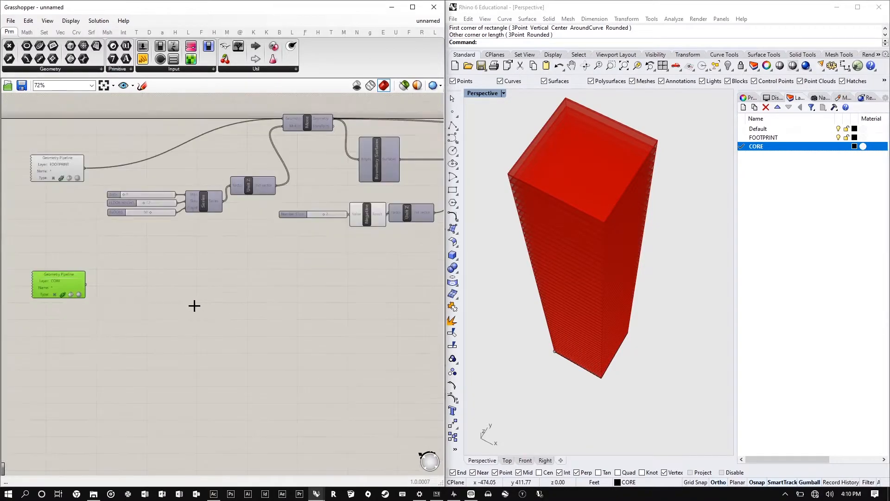
pyautogui.scroll(1, 120, 302)
pyautogui.scroll(-1, 122, 302)
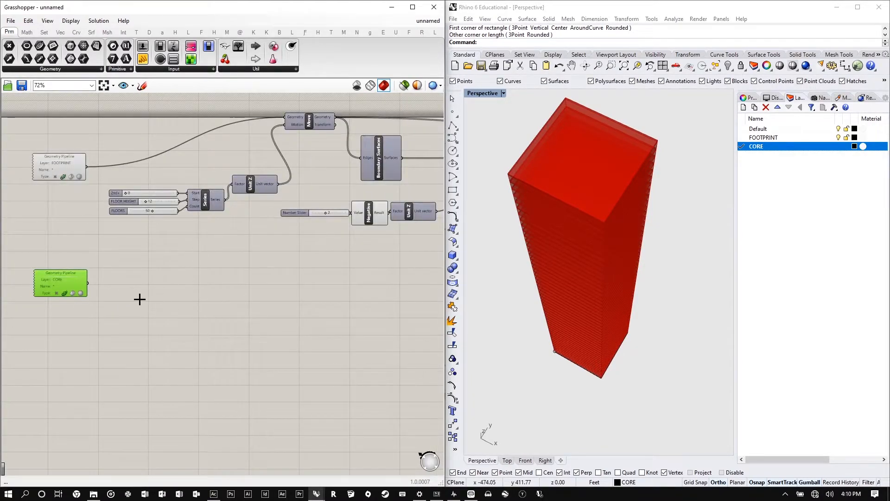
# - Add a Boundary Surfaces component beside the CORE Geometry Pipeline and connect the pipeline to its Edges input
pyautogui.doubleClick(143, 282)
pyautogui.write('boundary')
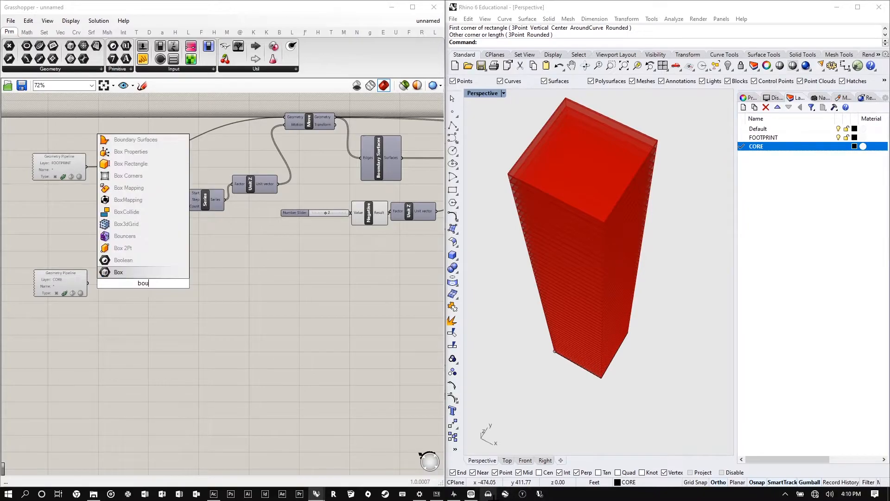
pyautogui.press('Return')
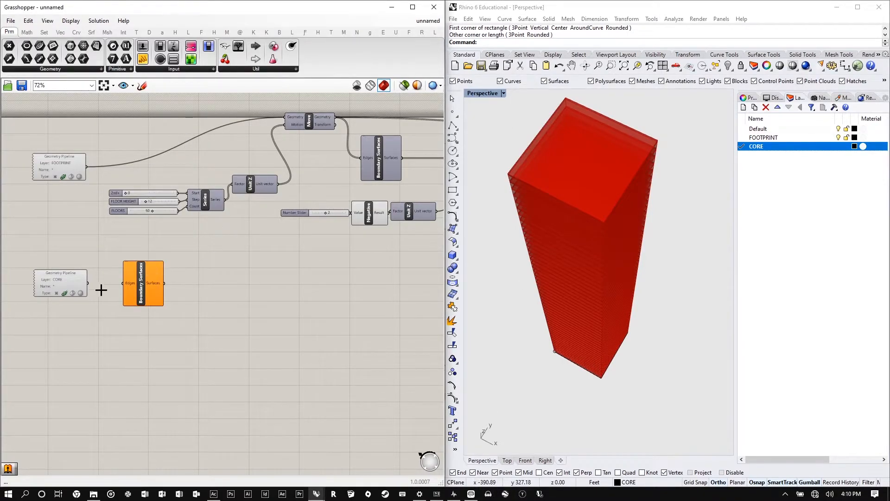
# - Limit the preview to selected objects and select the core's Boundary Surfaces to check the core surface
pyautogui.click(404, 85)
pyautogui.scroll(4, 169, 281)
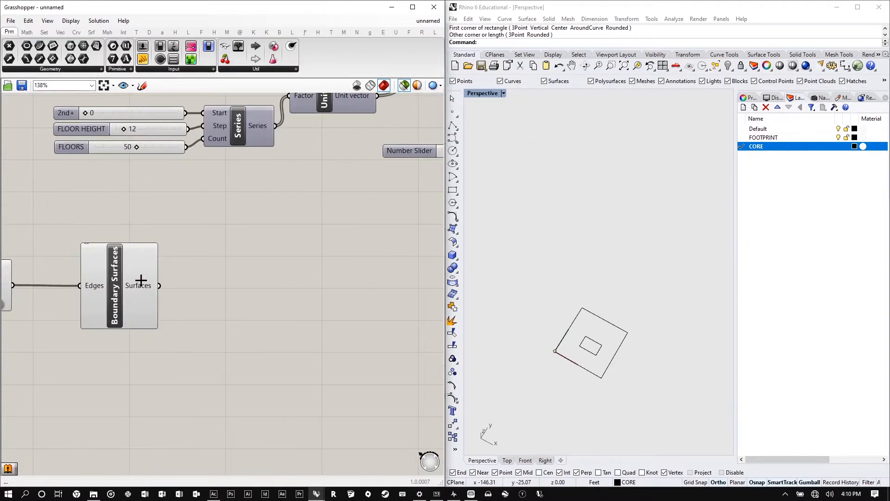
pyautogui.click(142, 282)
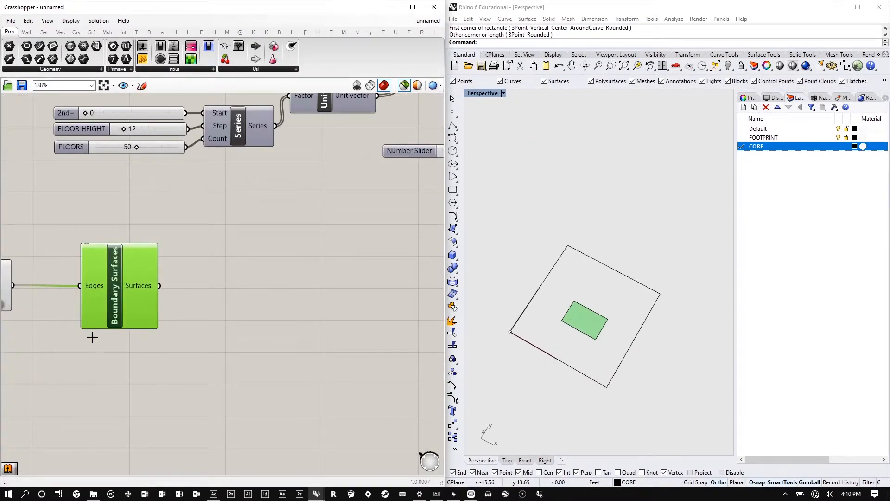
# - Add an Extrude component beside the core's Boundary Surfaces
pyautogui.scroll(-4, 91, 337)
pyautogui.scroll(3, 233, 304)
pyautogui.click(141, 298)
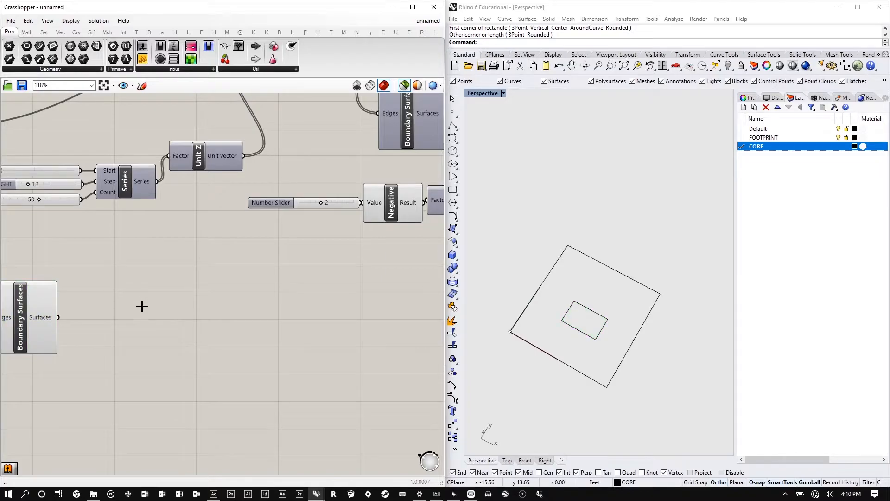
pyautogui.doubleClick(141, 298)
pyautogui.write('extru')
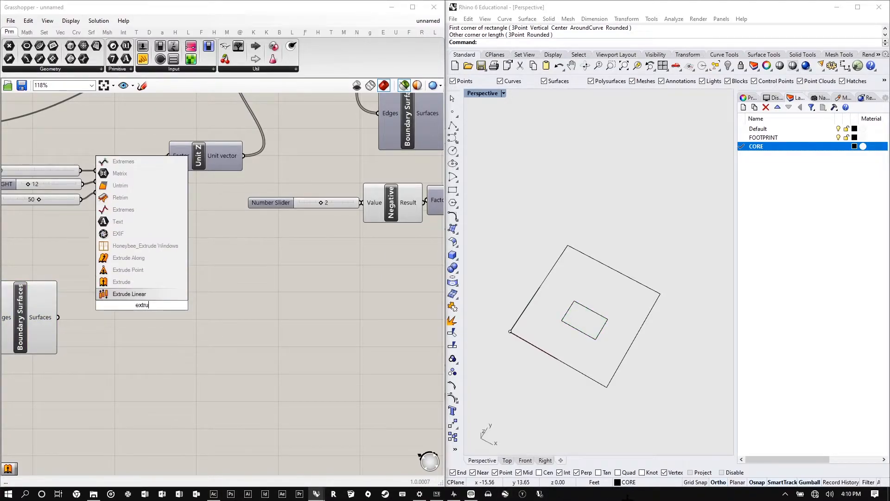
pyautogui.press('Up')
pyautogui.press('Return')
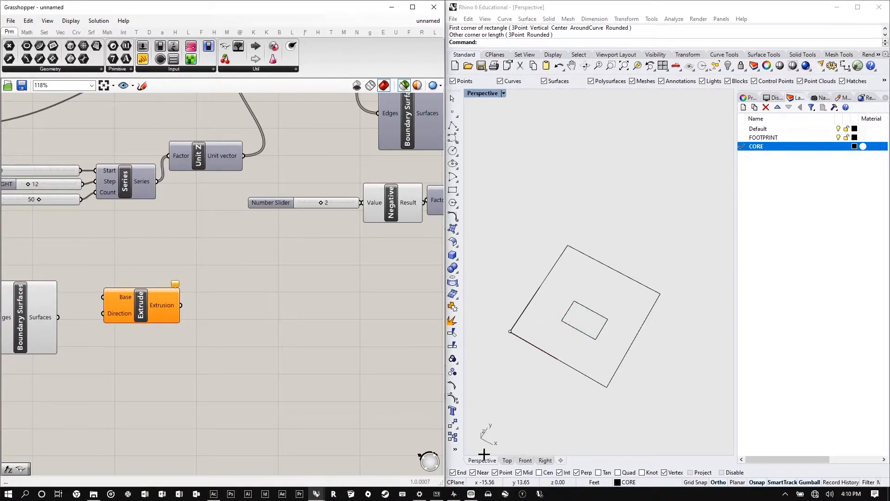
# - Add a Unit Z component below the core's Extrude, connect its Unit vector to Direction, and shift Extrude slightly away
pyautogui.doubleClick(100, 413)
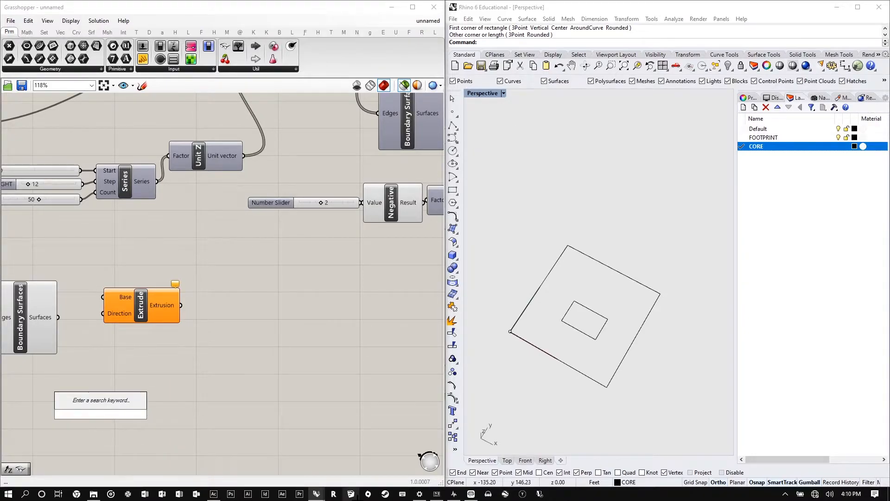
pyautogui.write('unit')
pyautogui.press('Up')
pyautogui.press('Up')
pyautogui.press('Up')
pyautogui.press('Return')
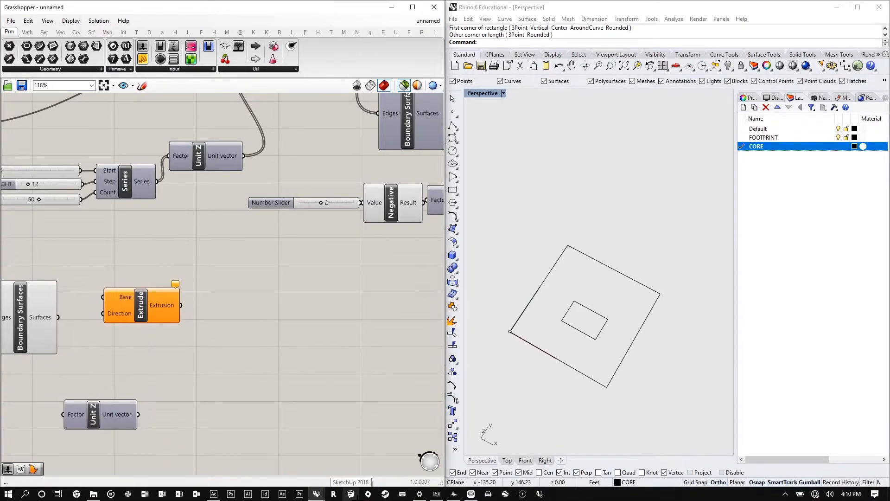
pyautogui.moveTo(138, 414); pyautogui.dragTo(191, 338)
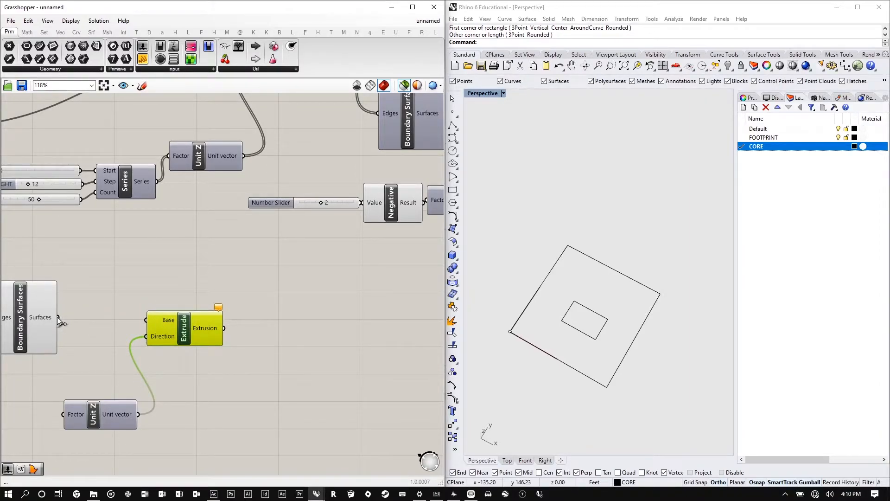
# - Connect the core Boundary Surfaces' Surfaces output to the Base input of the core's Extrude component
pyautogui.moveTo(58, 317); pyautogui.dragTo(148, 319)
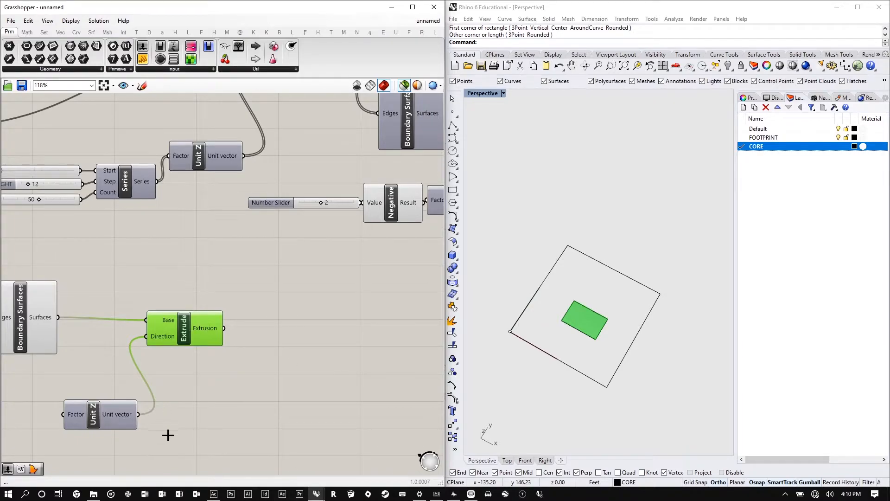
pyautogui.moveTo(435, 494)
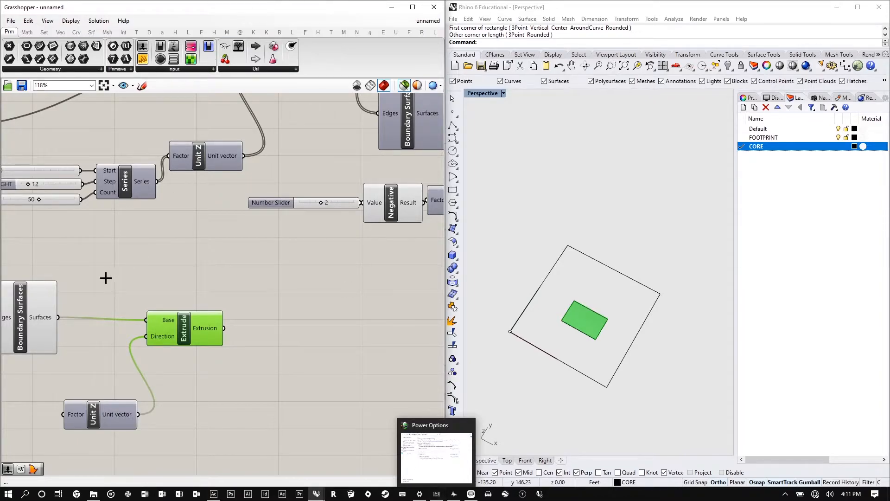
# - Enlarge the panel that lists the Move component's geometry and place it above the definition, clear of the other components
pyautogui.scroll(-3, 214, 246)
pyautogui.scroll(1, 221, 361)
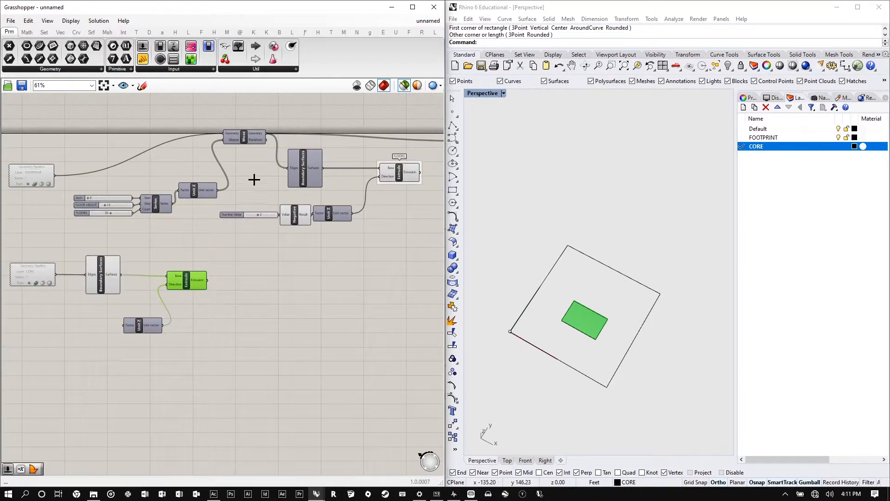
pyautogui.scroll(-1, 280, 139)
pyautogui.click(316, 107)
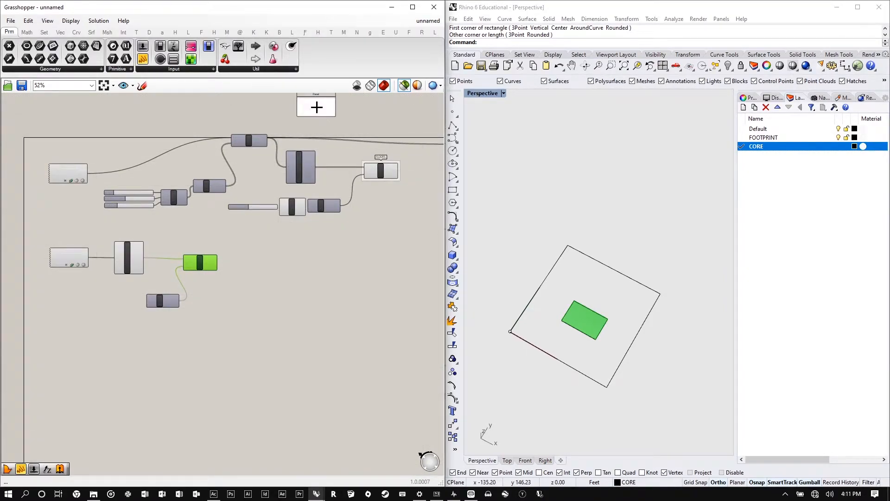
pyautogui.click(270, 140)
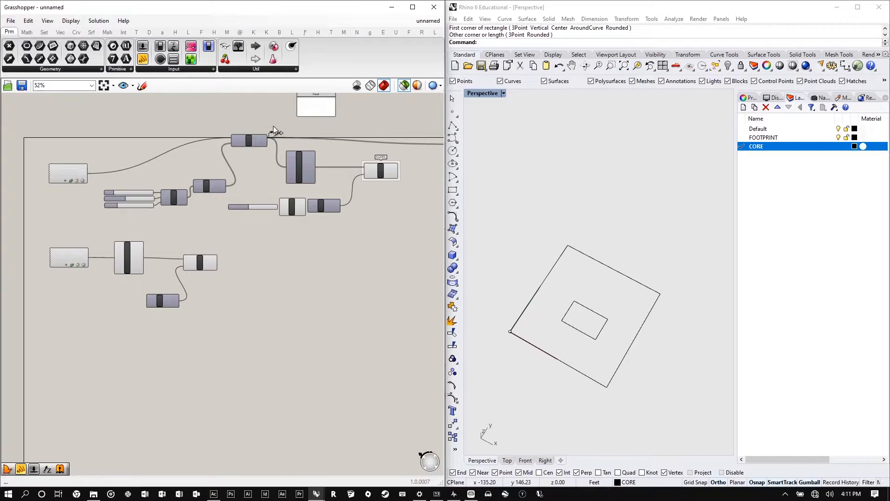
pyautogui.moveTo(297, 106); pyautogui.dragTo(297, 107)
pyautogui.scroll(-1, 322, 137)
pyautogui.moveTo(322, 137); pyautogui.dragTo(282, 183, button='right')
pyautogui.scroll(6, 293, 151)
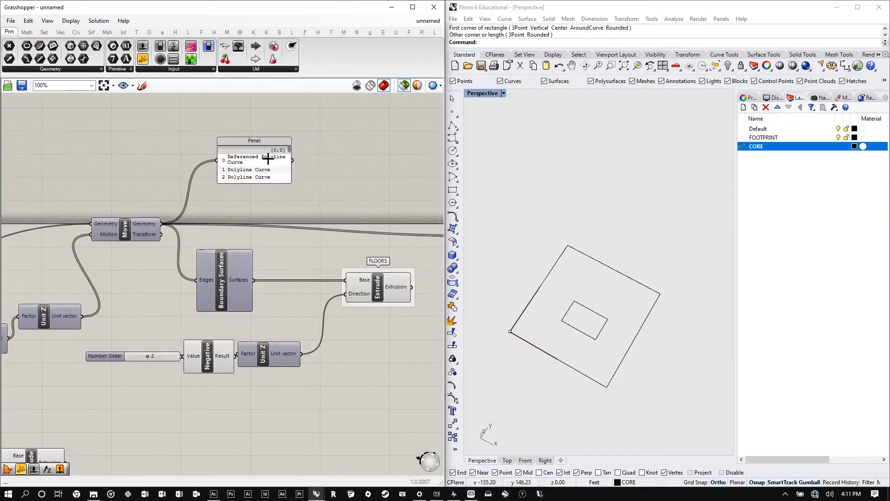
pyautogui.moveTo(276, 187); pyautogui.dragTo(286, 425)
pyautogui.scroll(-3, 270, 399)
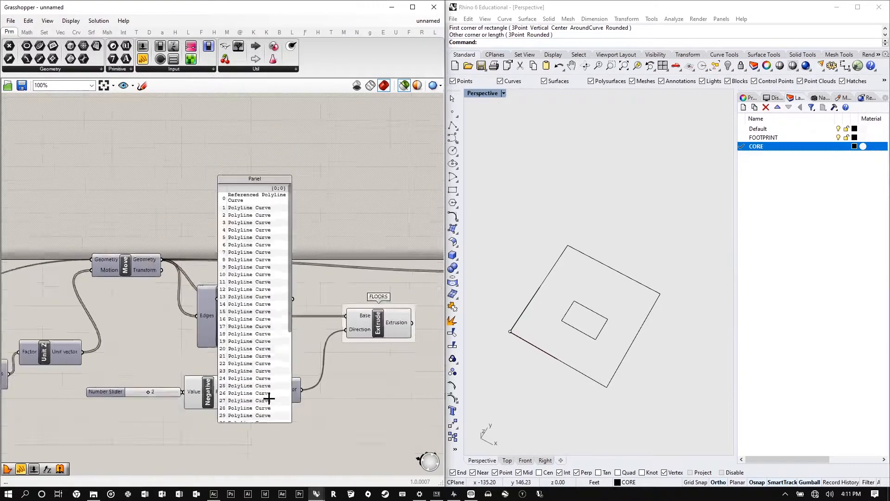
pyautogui.moveTo(273, 322); pyautogui.dragTo(270, 254)
# - Select the Move component to preview the floor curves and check the last entries in its geometry panel
pyautogui.click(158, 301)
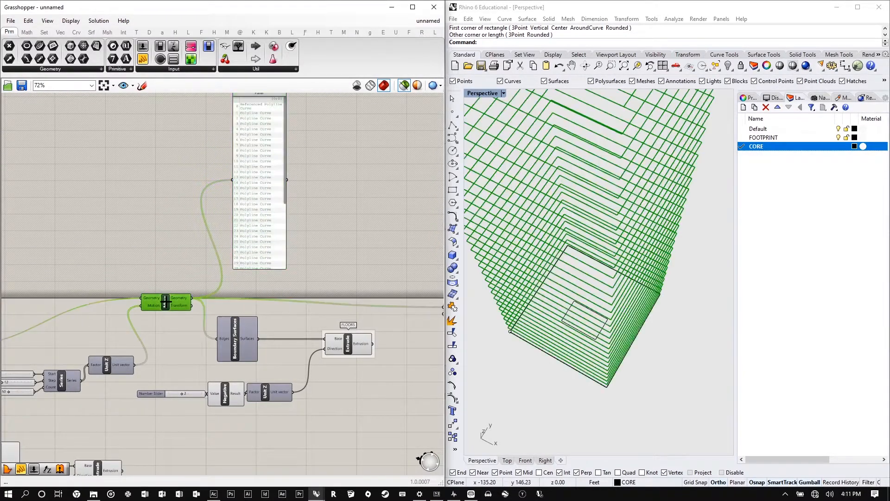
pyautogui.scroll(3, 319, 157)
pyautogui.moveTo(246, 193); pyautogui.dragTo(248, 341)
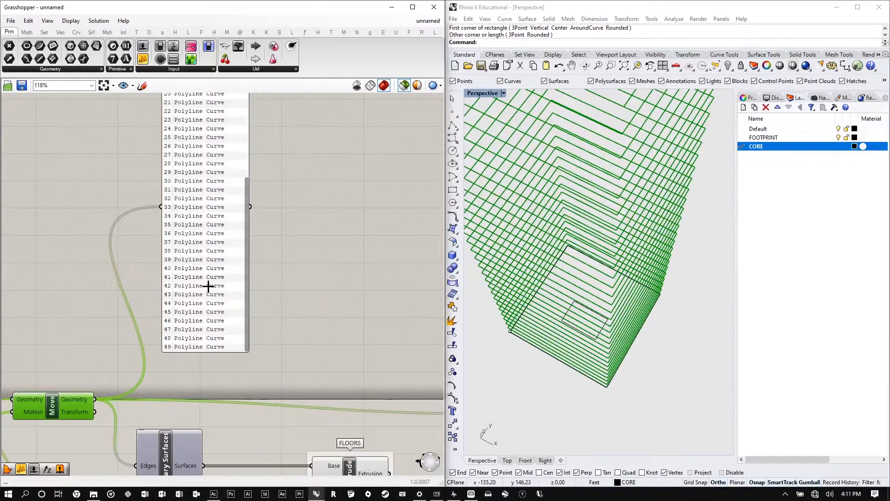
pyautogui.scroll(-8, 559, 325)
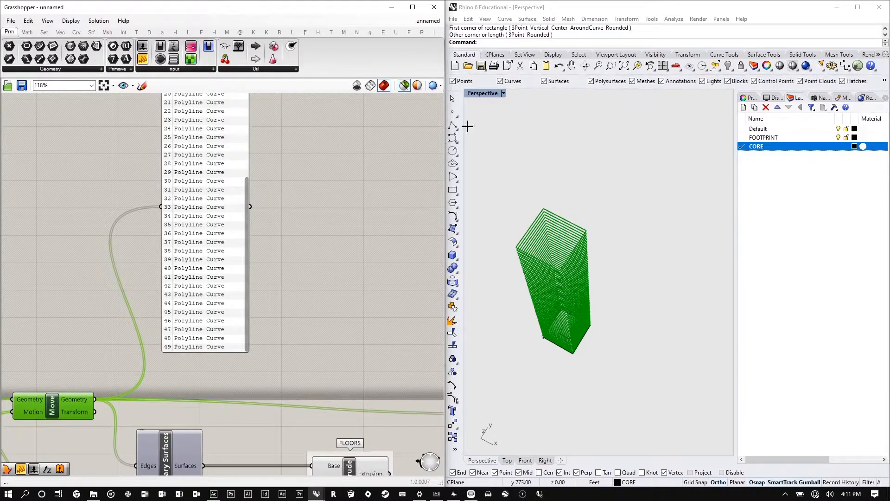
# - Add a List Item component near the core's Extrude and connect Move's Geometry output to its List input
pyautogui.scroll(-4, 235, 170)
pyautogui.scroll(2, 139, 334)
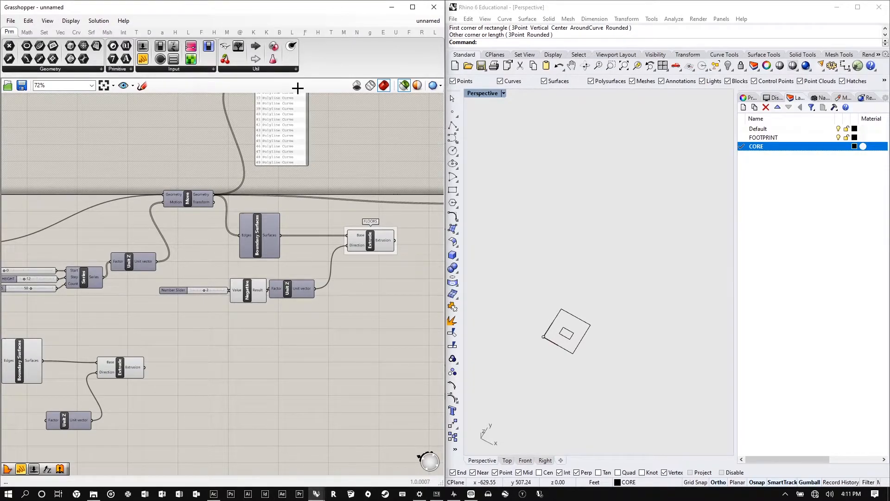
pyautogui.doubleClick(216, 348)
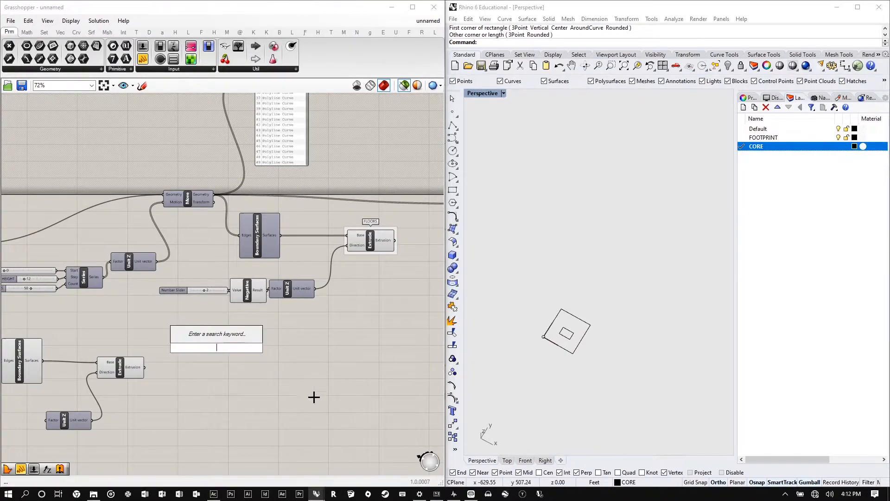
pyautogui.write('list ite')
pyautogui.press('Return')
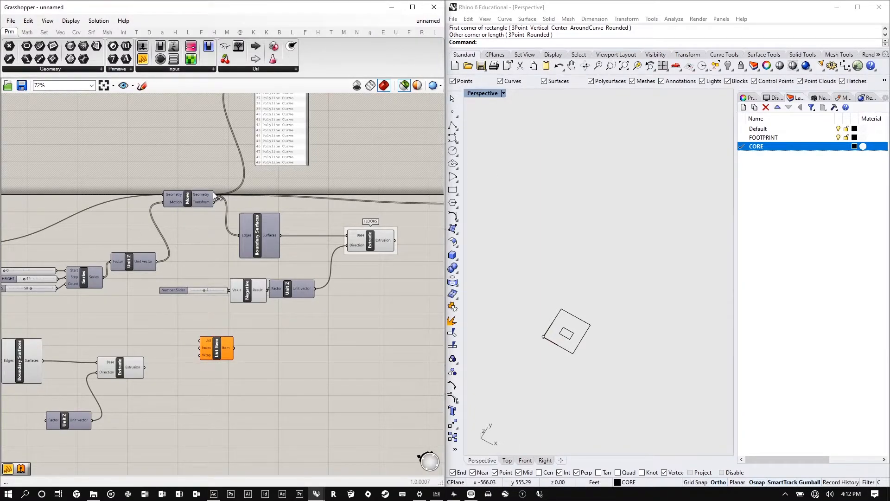
pyautogui.moveTo(214, 194); pyautogui.dragTo(200, 340)
# - Connect the FLOORS slider to the List Item's Index input
pyautogui.scroll(8, 227, 369)
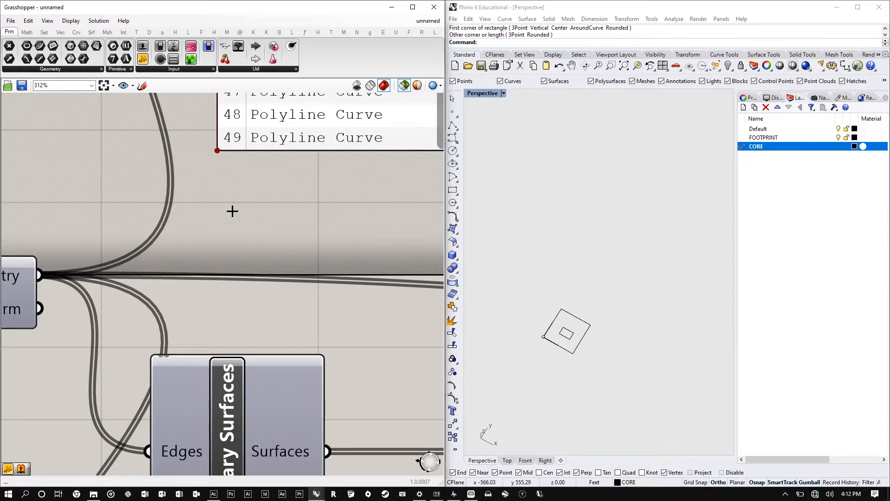
pyautogui.scroll(-5, 324, 191)
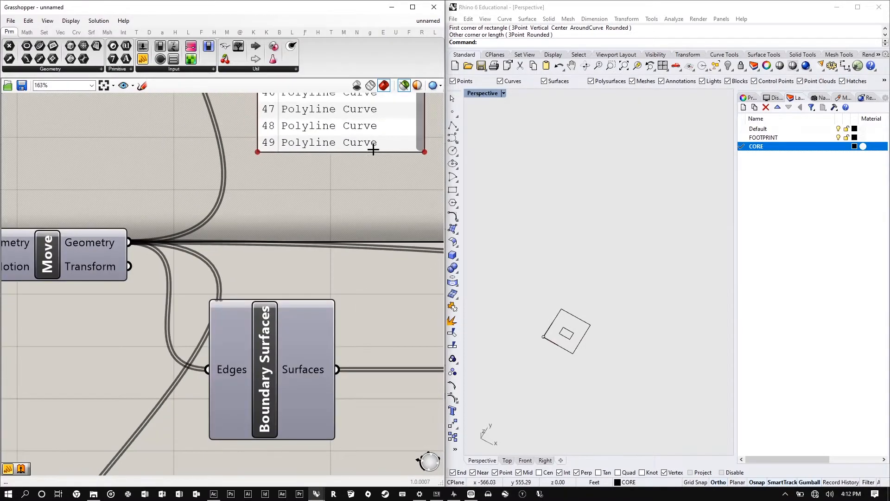
pyautogui.scroll(3, 294, 314)
pyautogui.doubleClick(244, 255)
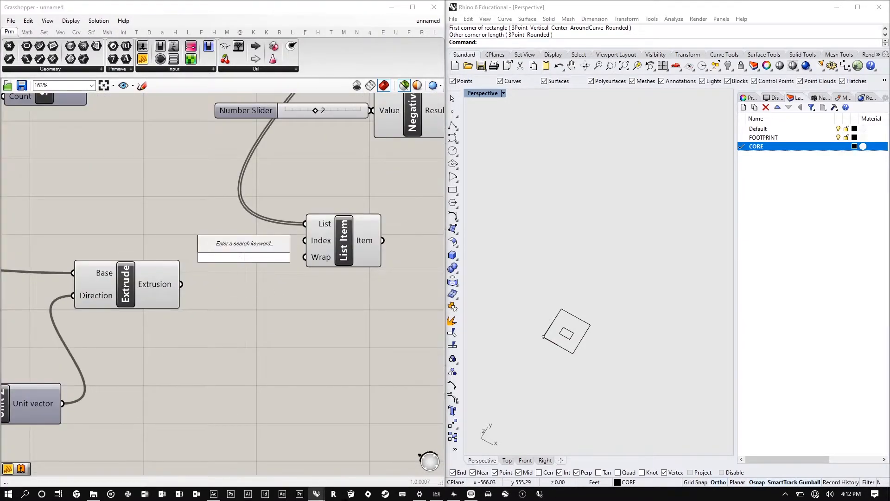
pyautogui.scroll(-3, 337, 280)
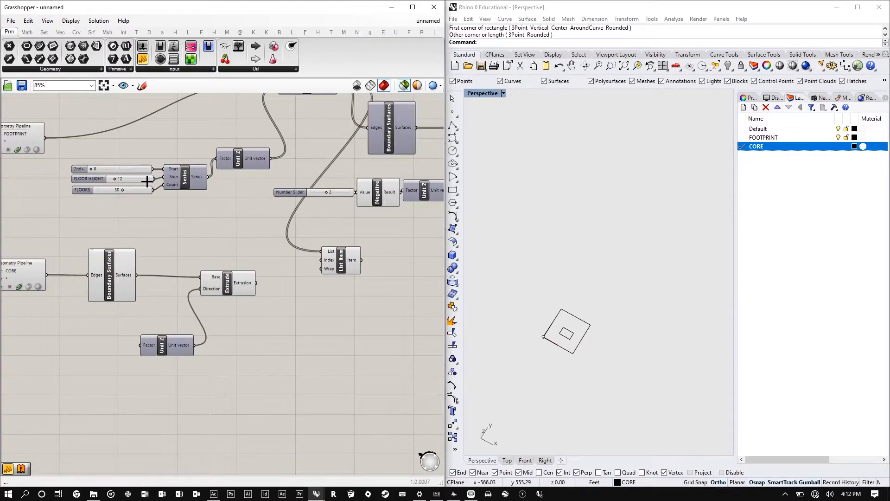
pyautogui.scroll(1, 147, 181)
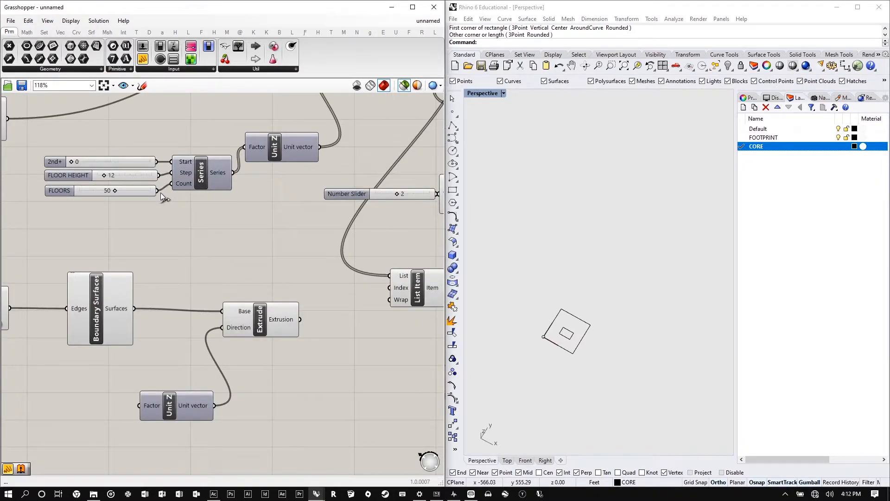
pyautogui.moveTo(161, 193); pyautogui.dragTo(390, 288)
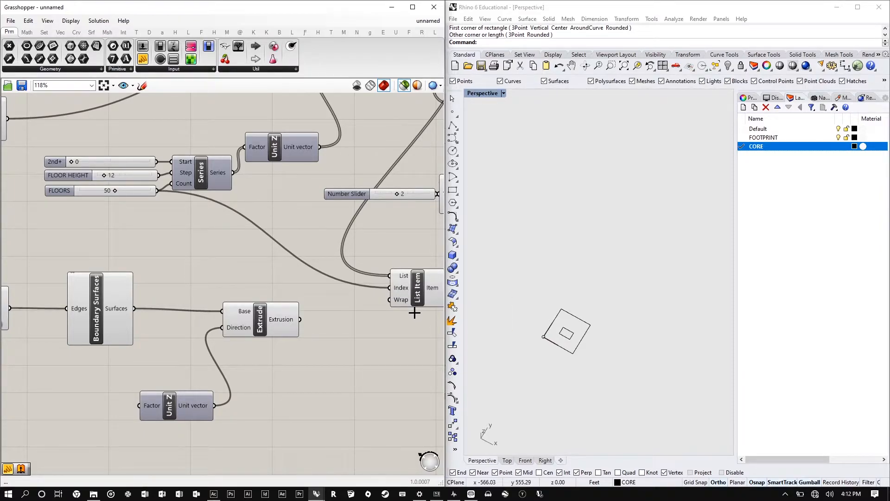
# - Try giving the List Item's Index input the expression x-1
pyautogui.scroll(3, 115, 157)
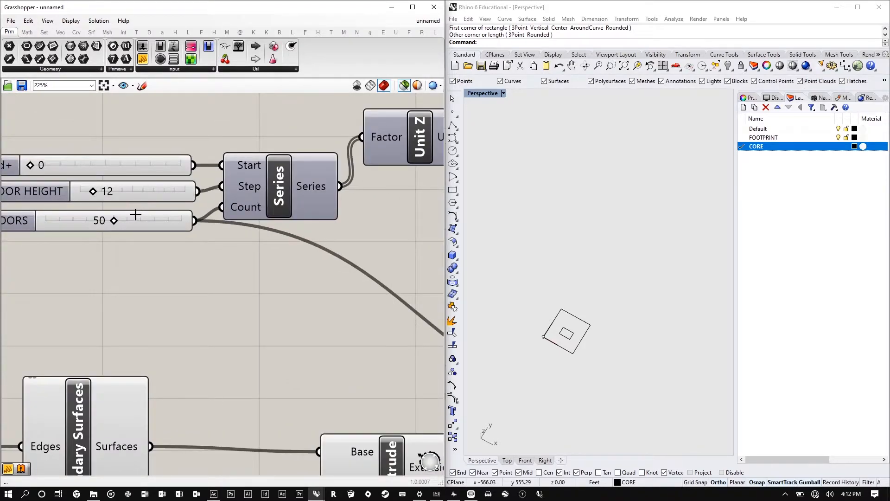
pyautogui.scroll(-4, 135, 214)
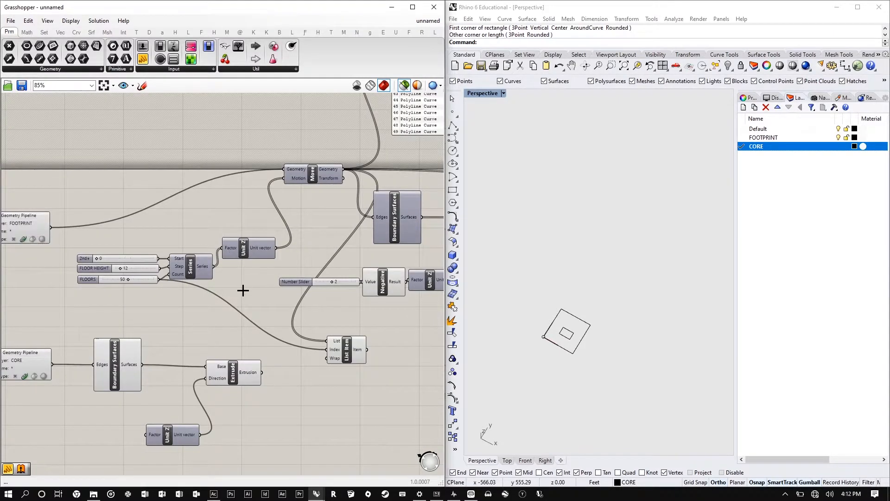
pyautogui.scroll(4, 243, 290)
pyautogui.scroll(-3, 357, 327)
pyautogui.scroll(2, 328, 403)
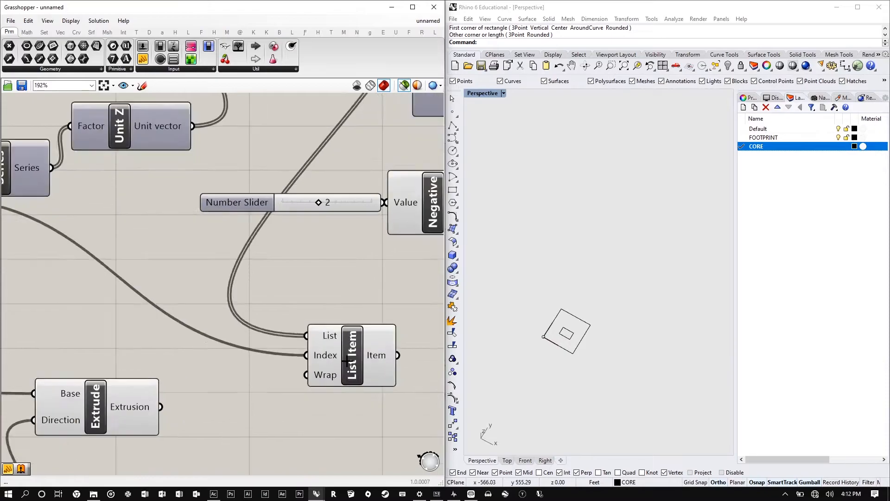
pyautogui.scroll(3, 347, 361)
pyautogui.rightClick(284, 350)
pyautogui.press('Escape')
pyautogui.rightClick(298, 351)
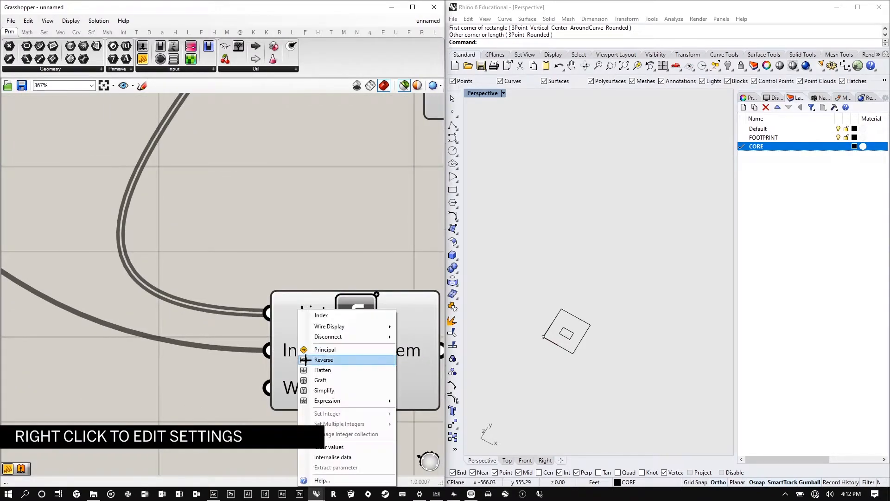
pyautogui.moveTo(346, 400)
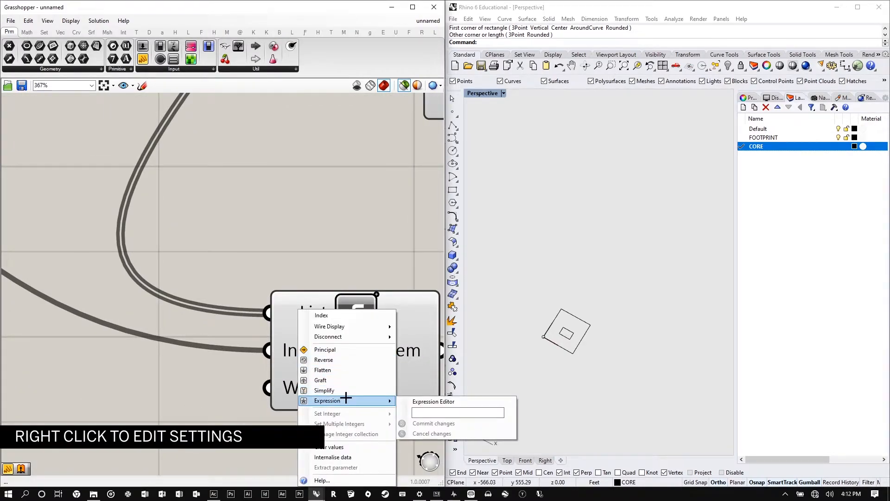
pyautogui.click(418, 411)
pyautogui.write('x')
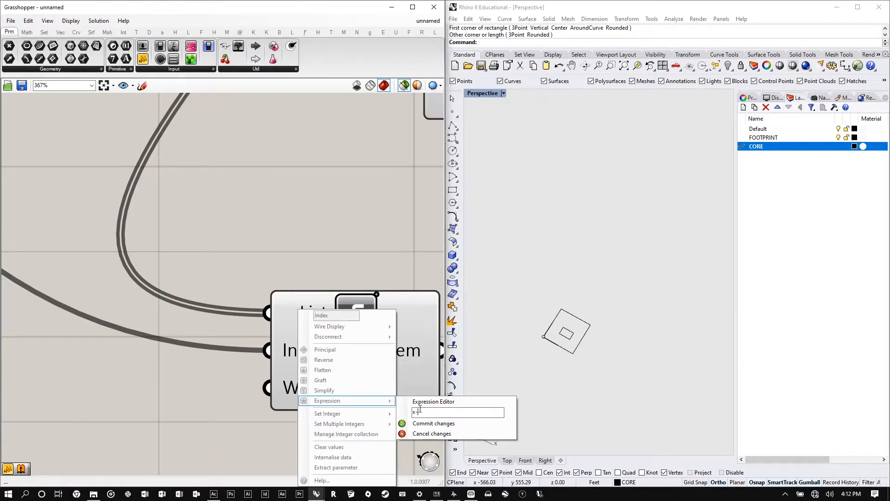
pyautogui.write('-1')
pyautogui.click(343, 244)
# - Disconnect the FLOORS slider from the List Item's Index input
pyautogui.scroll(-6, 285, 352)
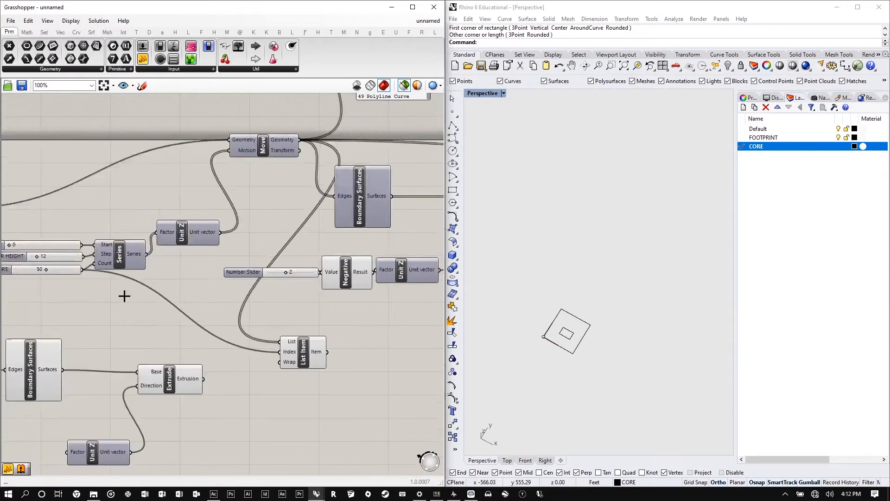
pyautogui.scroll(2, 124, 296)
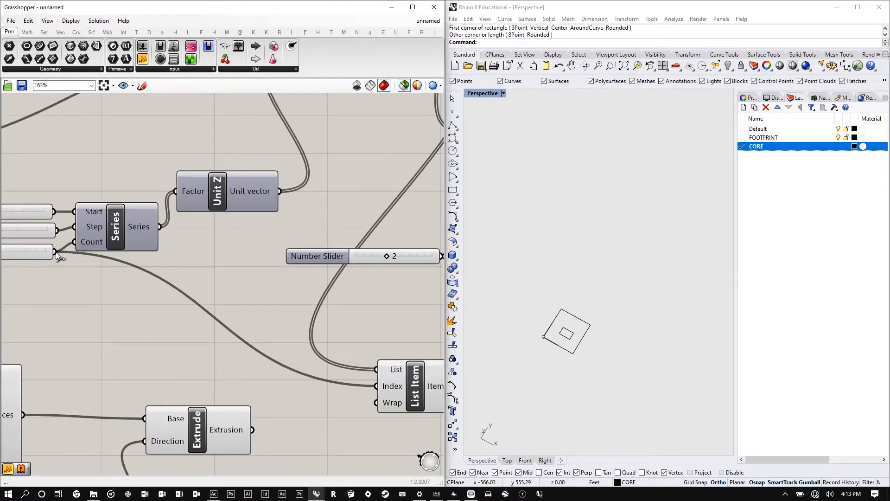
pyautogui.keyDown('ctrl'); pyautogui.moveTo(54, 251); pyautogui.dragTo(376, 386); pyautogui.keyUp('ctrl')
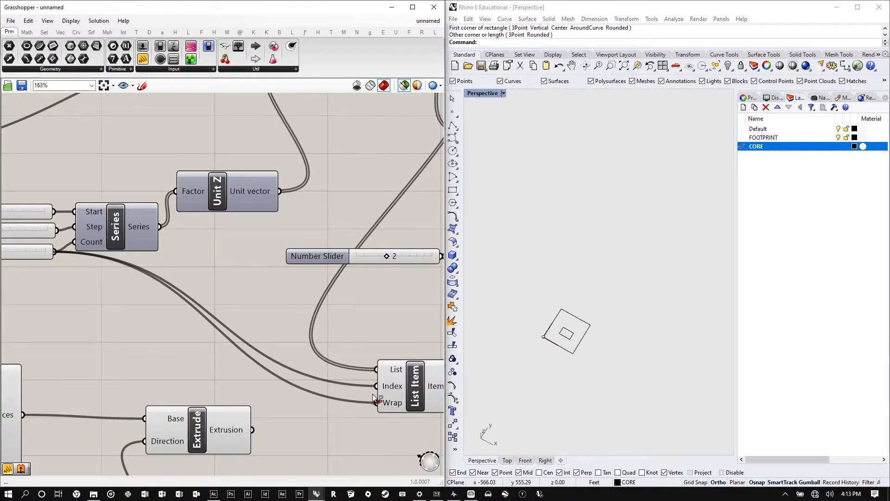
# - Add a panel containing -1, connect it to the List Item's Index input and line it up beside that input
pyautogui.doubleClick(329, 396)
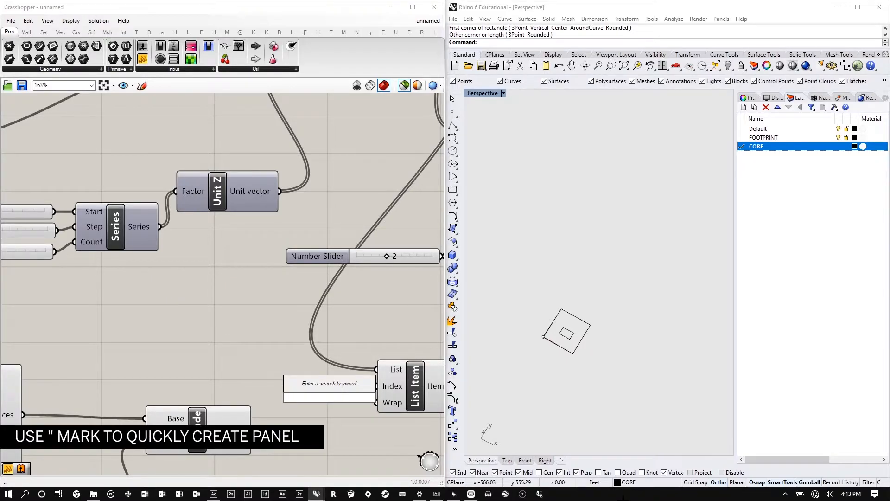
pyautogui.write('"--2')
pyautogui.press('BackSpace')
pyautogui.press('BackSpace')
pyautogui.press('BackSpace')
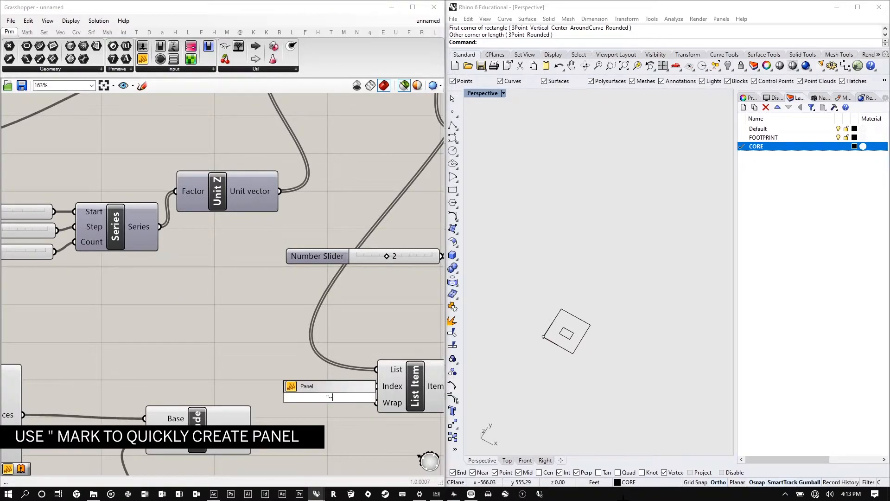
pyautogui.write('-1')
pyautogui.press('Return')
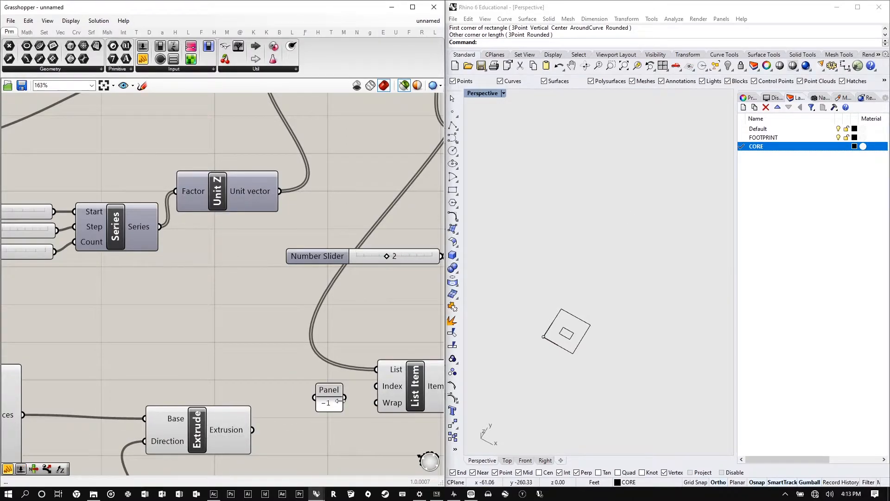
pyautogui.moveTo(341, 398); pyautogui.dragTo(376, 386)
pyautogui.click(330, 387)
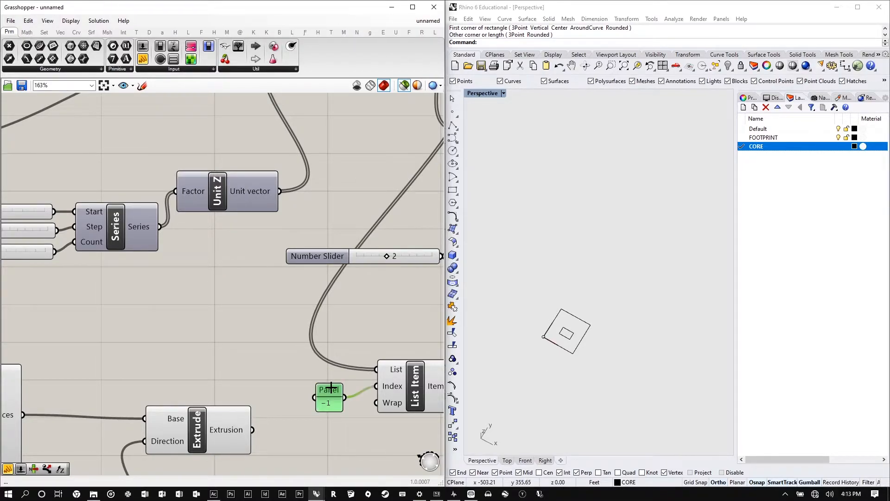
pyautogui.moveTo(331, 387); pyautogui.dragTo(334, 376)
# - Select the List Item and check the picked floor curve in the Rhino perspective view
pyautogui.click(414, 384)
pyautogui.moveTo(572, 346); pyautogui.dragTo(565, 288, button='right')
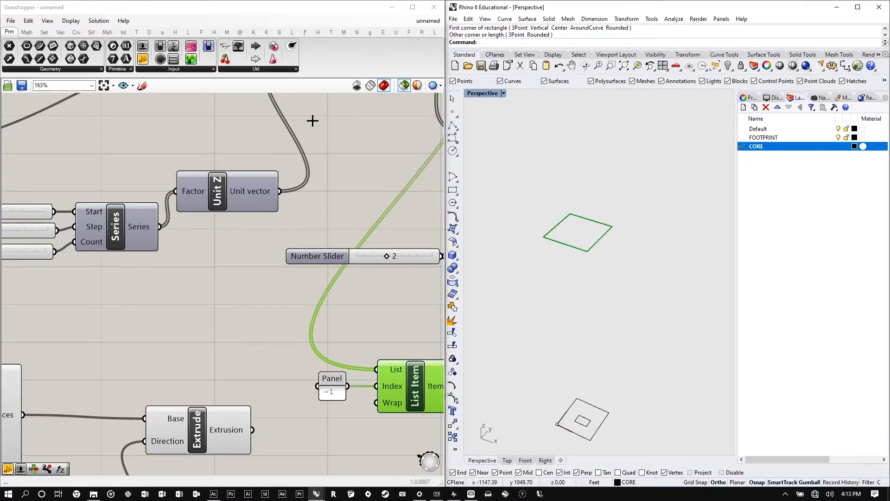
# - Add an Area component after the List Item and connect the Item output to its Geometry input
pyautogui.scroll(-2, 175, 270)
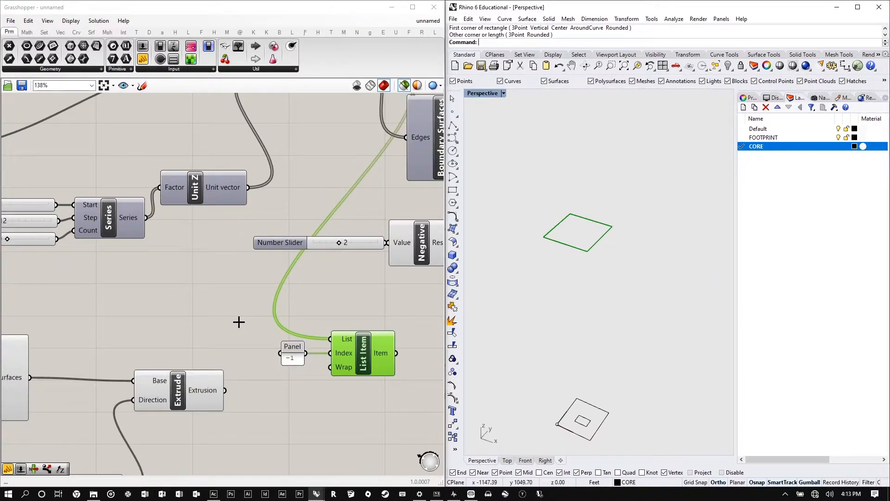
pyautogui.scroll(1, 239, 322)
pyautogui.doubleClick(342, 342)
pyautogui.write('area')
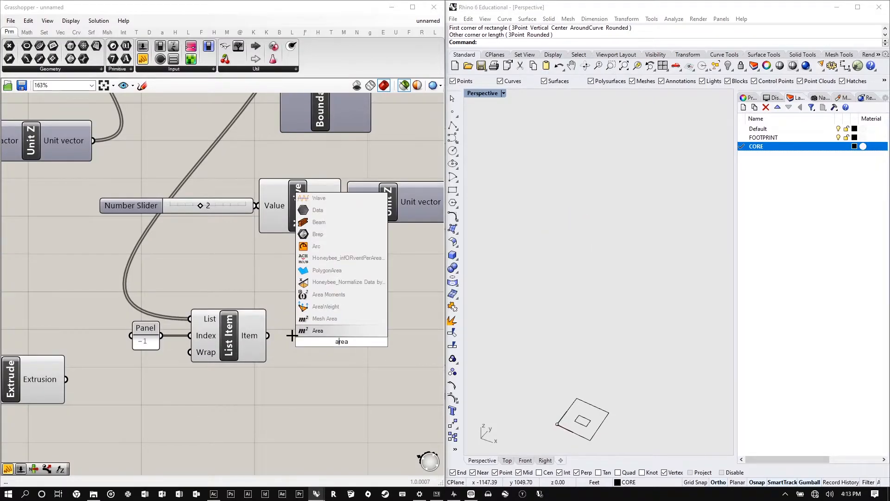
pyautogui.press('Return')
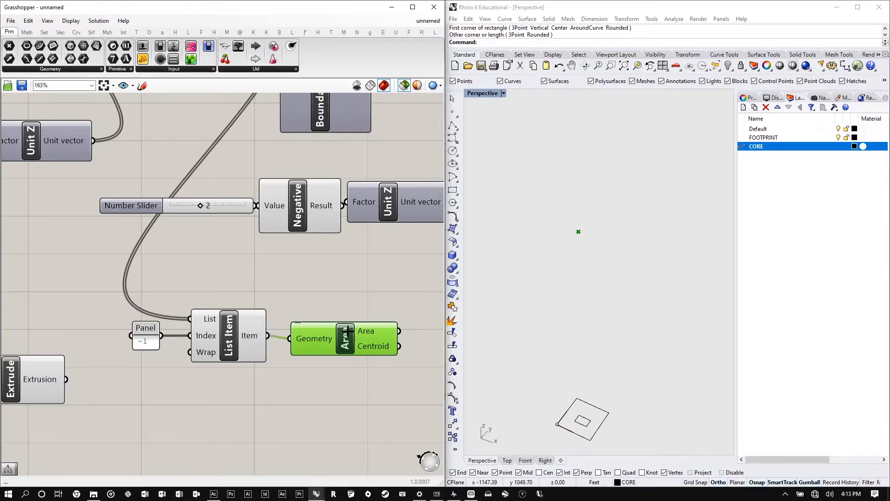
pyautogui.moveTo(346, 330); pyautogui.dragTo(349, 331)
# - Read the Area component's Area output in a temporary panel and delete that panel
pyautogui.moveTo(144, 65); pyautogui.dragTo(424, 296)
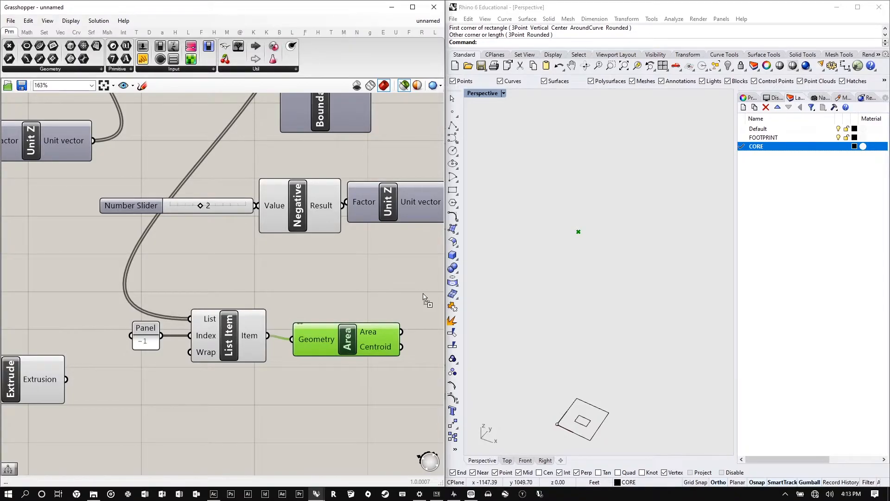
pyautogui.scroll(-1, 135, 263)
pyautogui.scroll(2, 135, 263)
pyautogui.click(412, 309)
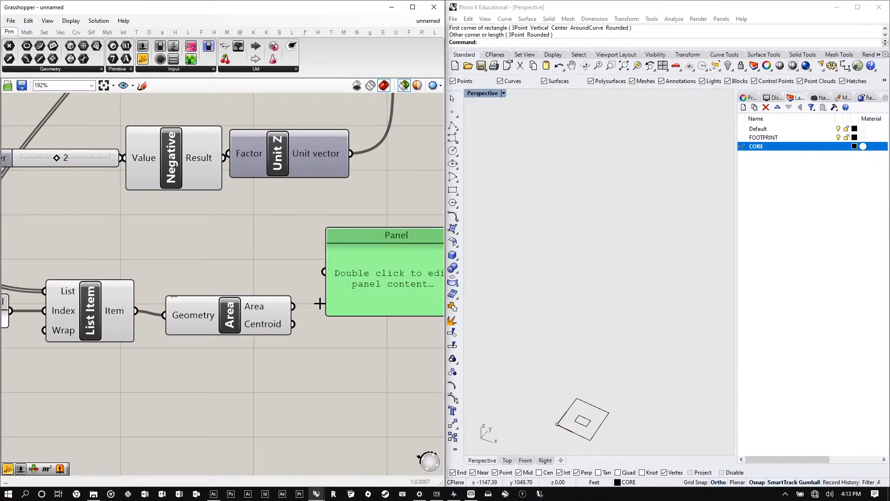
pyautogui.moveTo(321, 272); pyautogui.dragTo(323, 272)
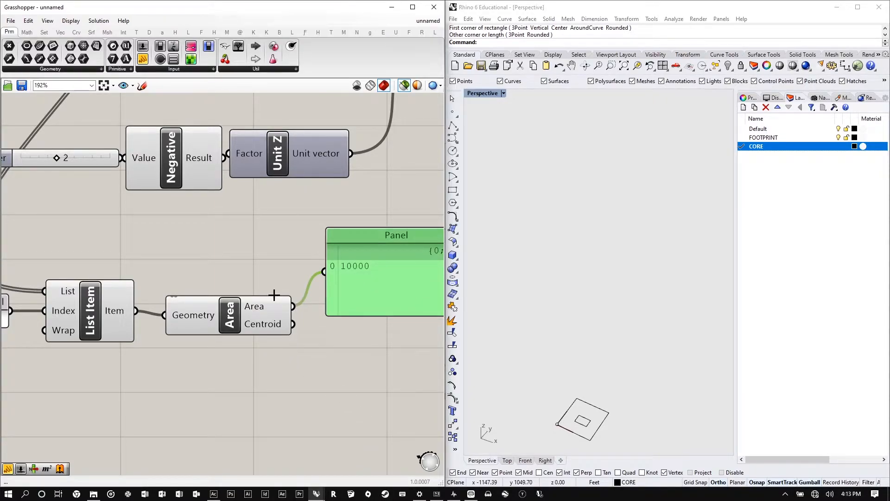
pyautogui.moveTo(363, 290); pyautogui.dragTo(364, 277)
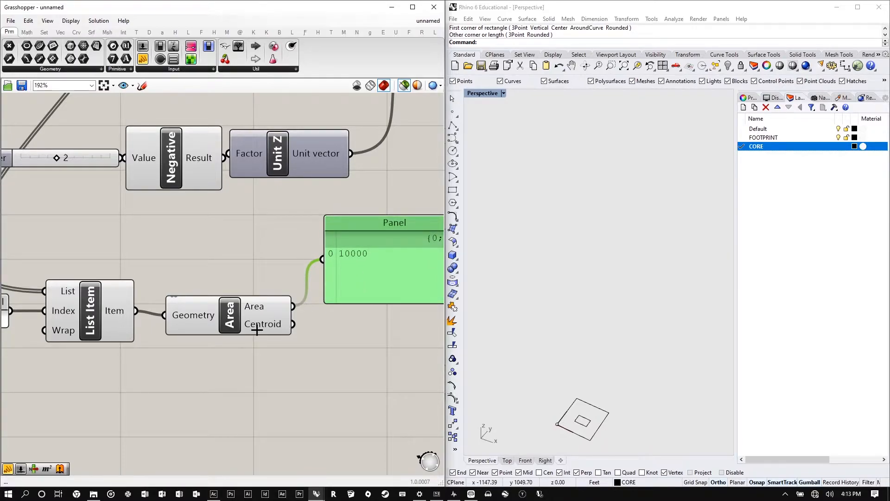
pyautogui.press('Delete')
# - Select the Area and List Item components together and check the centroid against the top floor curve in Rhino
pyautogui.click(243, 319)
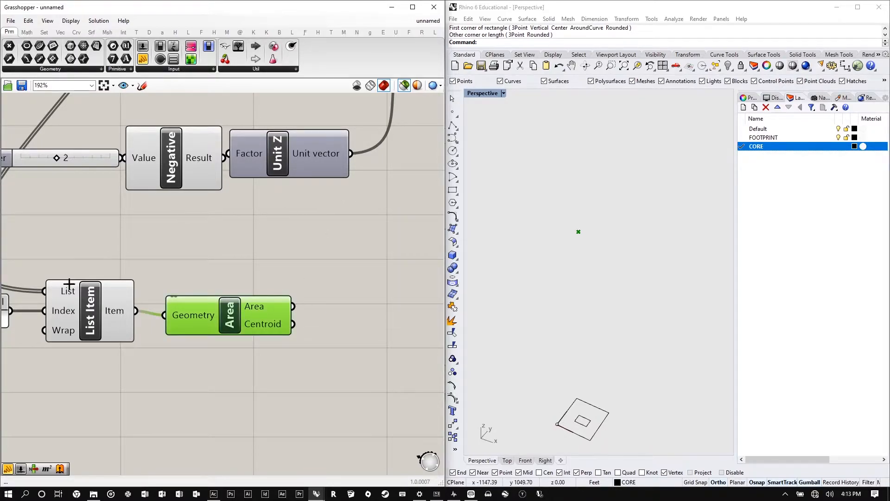
pyautogui.keyDown('shift'); pyautogui.click(95, 302); pyautogui.keyUp('shift')
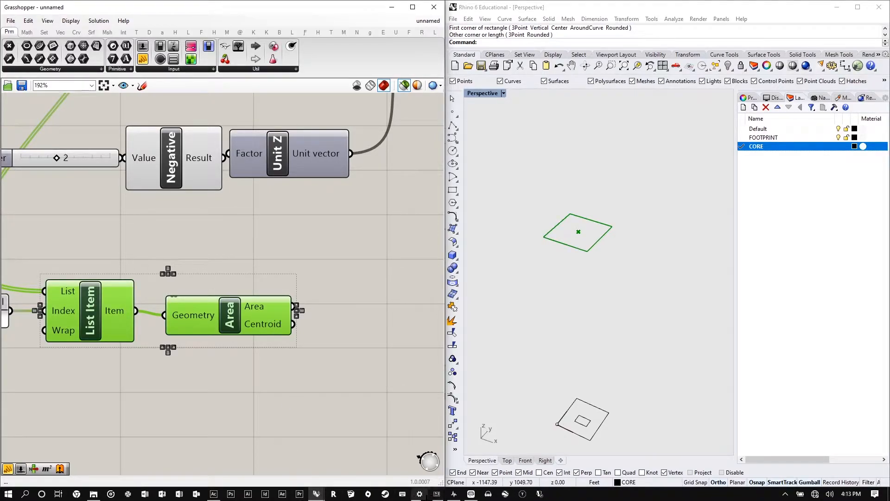
pyautogui.moveTo(423, 494)
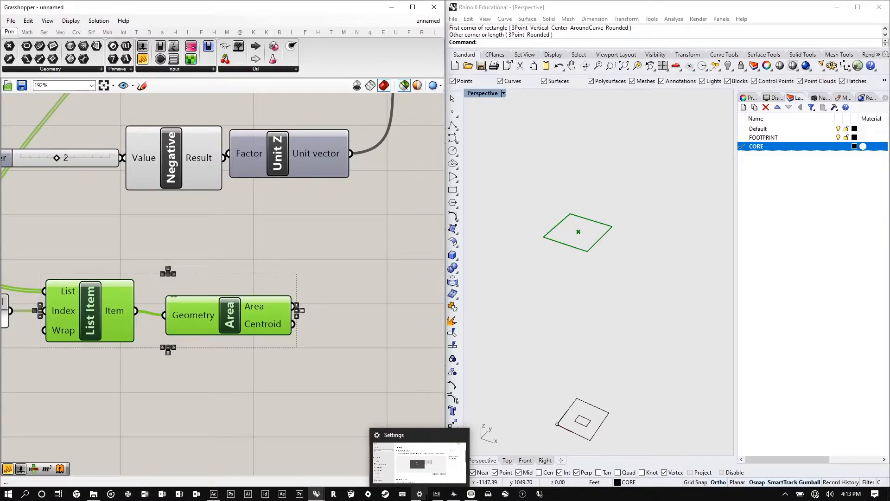
# - Add a Deconstruct component for points and place it beside the Area component
pyautogui.doubleClick(368, 315)
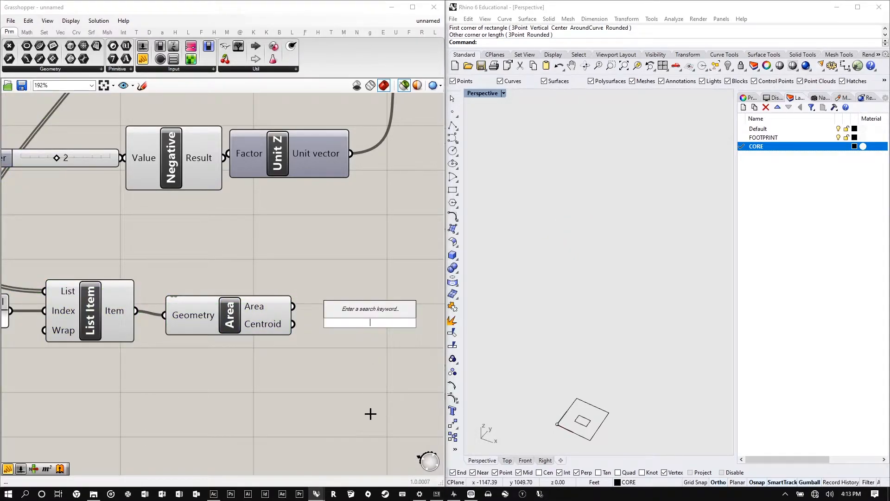
pyautogui.write('deco')
pyautogui.press('BackSpace')
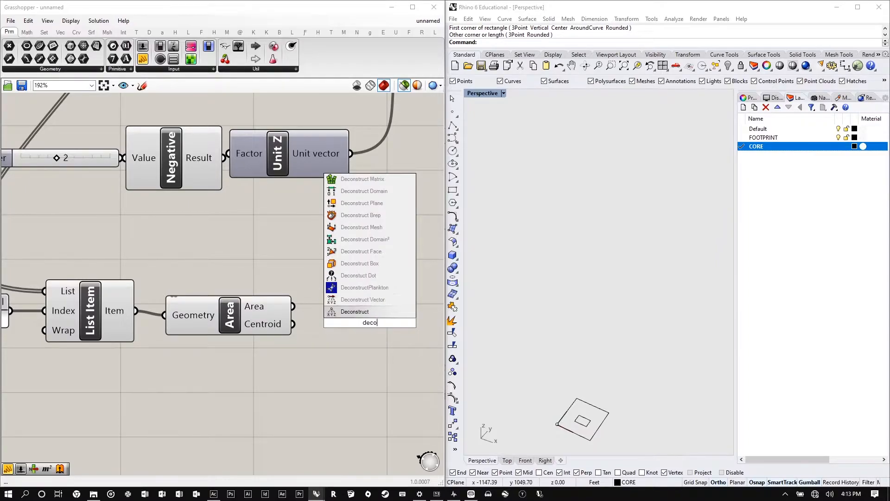
pyautogui.press('Return')
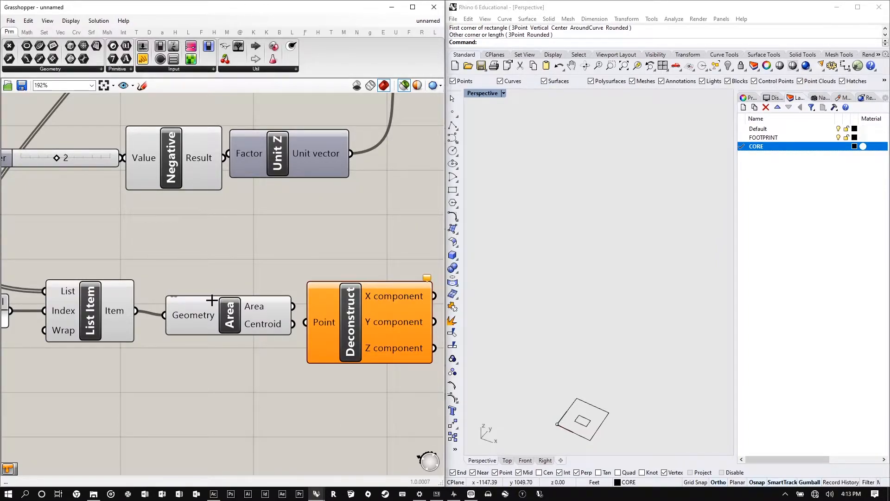
pyautogui.scroll(-1, 211, 300)
pyautogui.moveTo(373, 302); pyautogui.dragTo(276, 292, button='right')
pyautogui.scroll(2, 277, 292)
pyautogui.moveTo(250, 293); pyautogui.dragTo(267, 267)
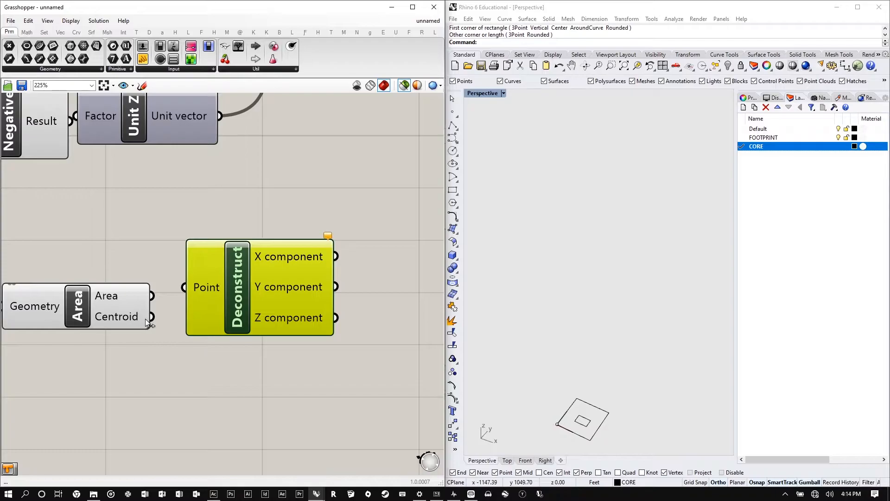
# - Connect Area's Centroid output to Deconstruct's Point input and attach a new panel to the Z component output
pyautogui.moveTo(184, 290); pyautogui.dragTo(185, 289)
pyautogui.moveTo(282, 279); pyautogui.dragTo(282, 301)
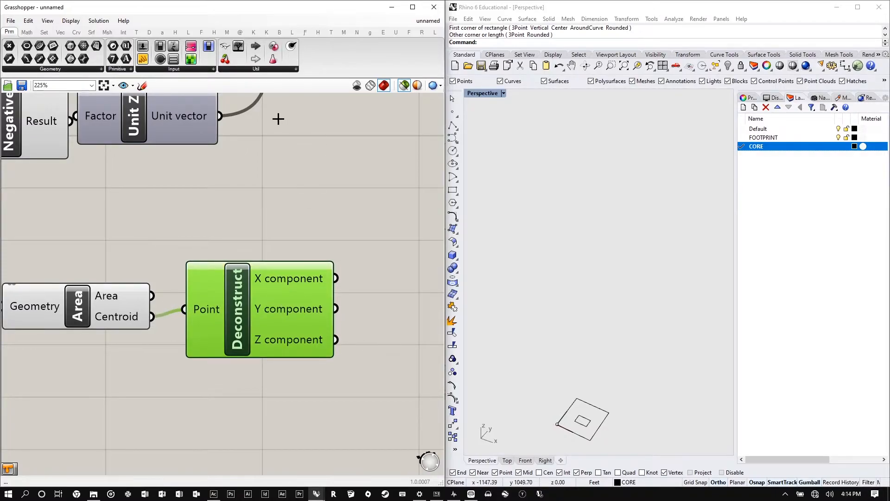
pyautogui.moveTo(141, 59); pyautogui.dragTo(415, 343)
pyautogui.moveTo(336, 340); pyautogui.dragTo(364, 343)
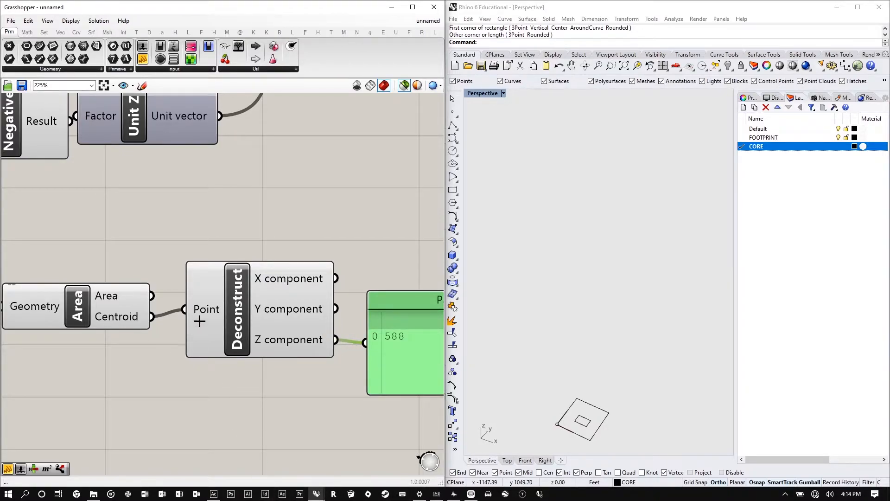
# - Move the core's Extrude and Unit Z components together to just below the Deconstruct component's panel
pyautogui.scroll(-5, 294, 253)
pyautogui.scroll(-2, 170, 278)
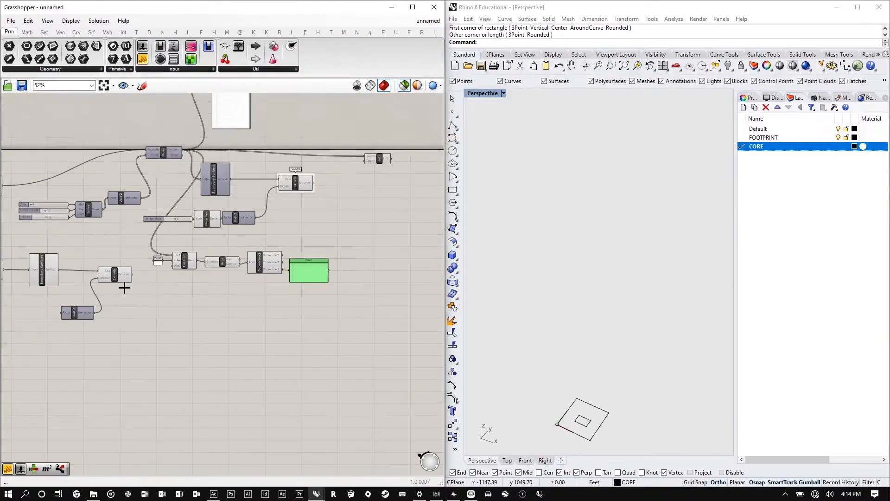
pyautogui.scroll(3, 132, 301)
pyautogui.click(91, 286)
pyautogui.scroll(1, 156, 334)
pyautogui.moveTo(161, 349); pyautogui.dragTo(60, 251)
pyautogui.scroll(-2, 127, 299)
pyautogui.moveTo(127, 302); pyautogui.dragTo(402, 285)
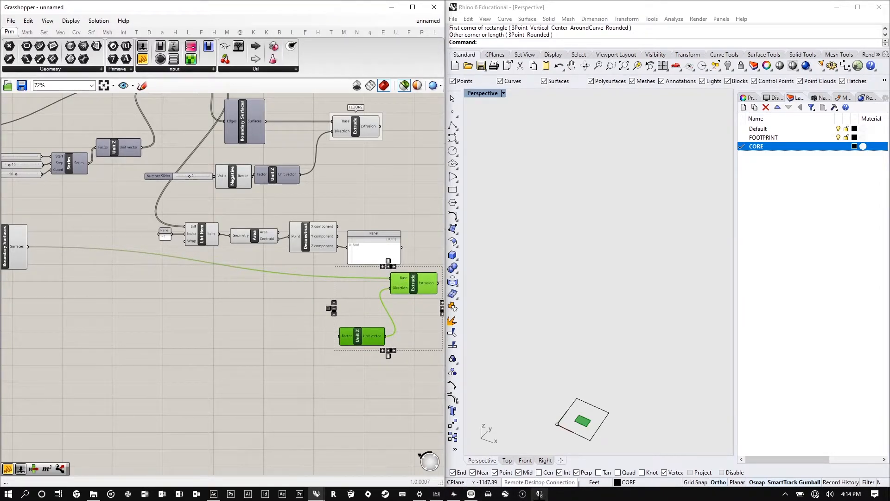
# - Move the Z component panel higher and place the core's Extrude and Unit Z compactly beneath Deconstruct
pyautogui.scroll(2, 398, 238)
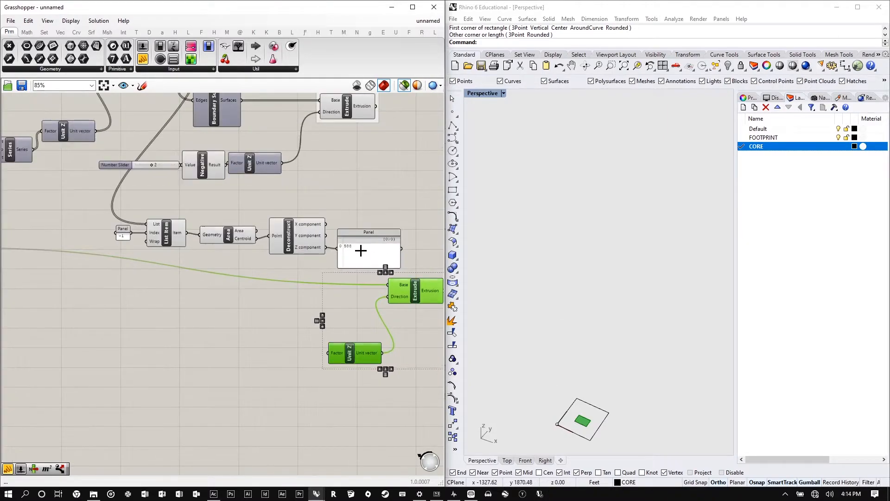
pyautogui.moveTo(360, 251); pyautogui.dragTo(393, 214)
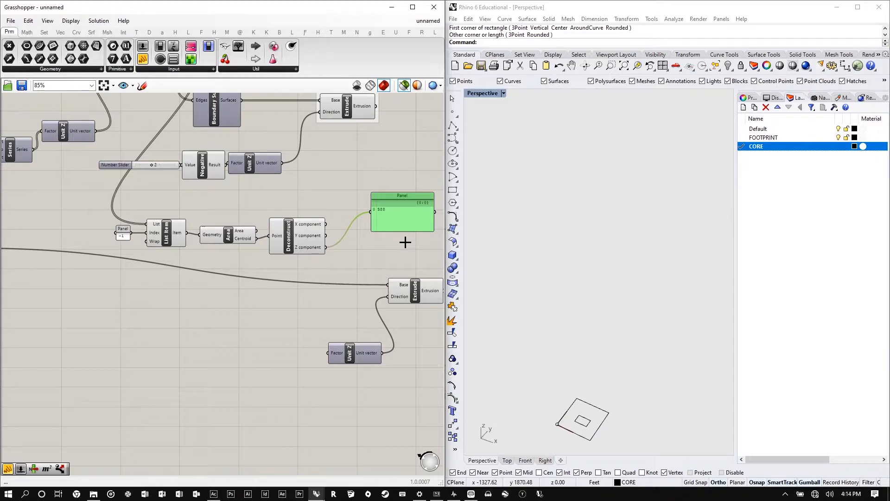
pyautogui.moveTo(417, 299); pyautogui.dragTo(403, 276)
pyautogui.moveTo(368, 345); pyautogui.dragTo(342, 279)
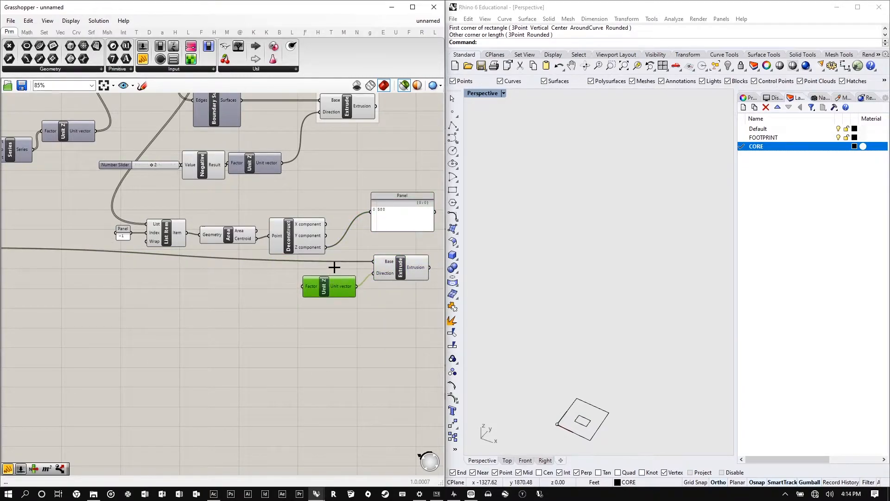
# - Connect Deconstruct's Z component to the core Unit Z's Factor input and select the Extrude to check the core
pyautogui.scroll(3, 333, 266)
pyautogui.moveTo(321, 235); pyautogui.dragTo(283, 298)
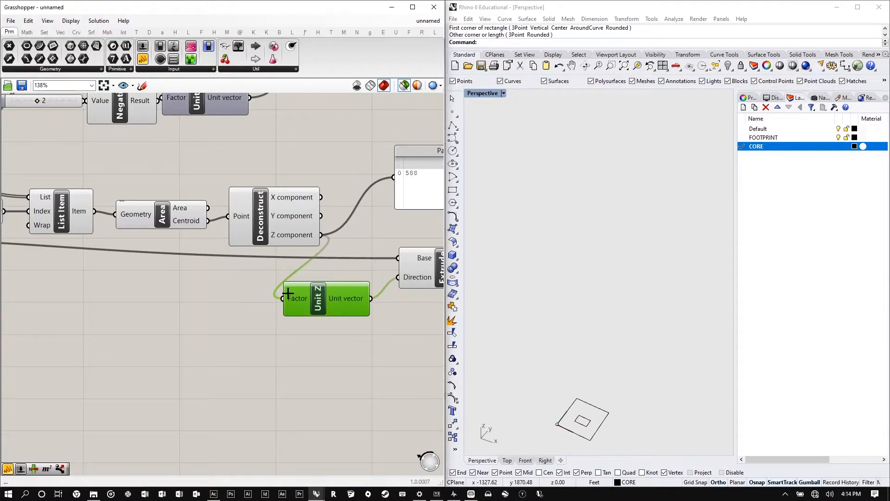
pyautogui.scroll(-2, 206, 293)
pyautogui.scroll(-4, 207, 294)
pyautogui.scroll(4, 310, 292)
pyautogui.click(311, 289)
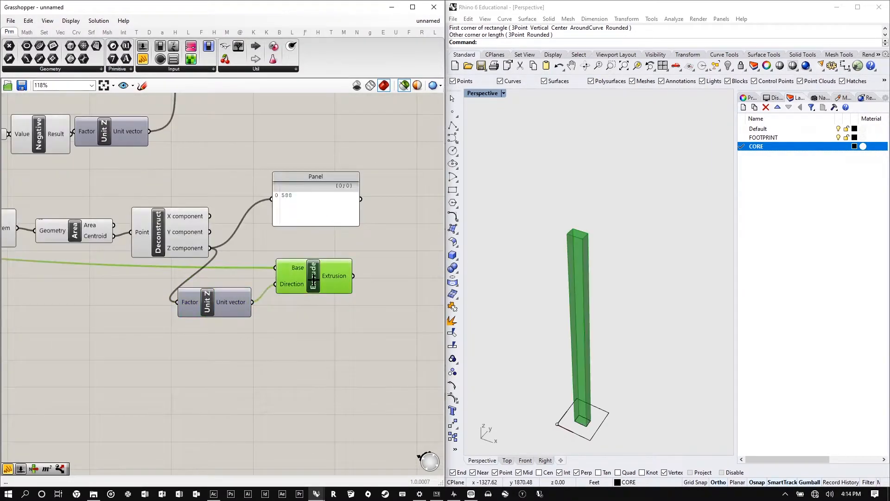
# - Turn off the selected-objects-only preview and orbit the Rhino view to inspect the core within the floors
pyautogui.scroll(-2, 324, 220)
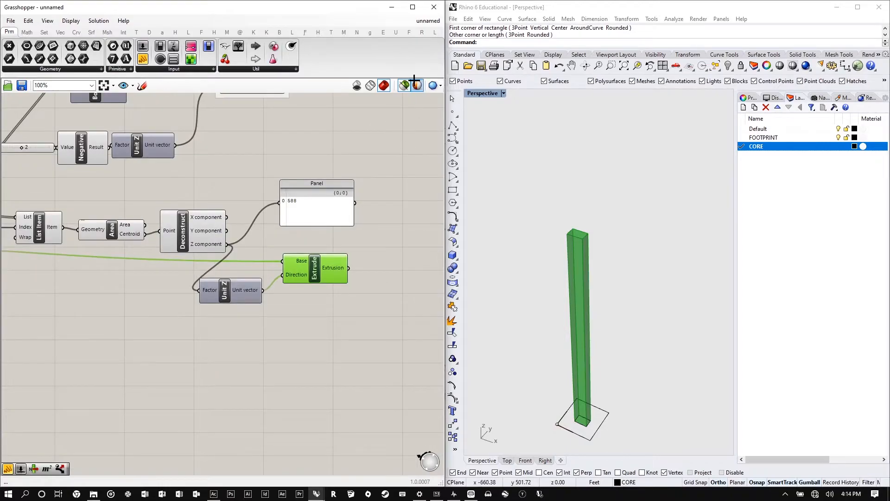
pyautogui.click(417, 85)
pyautogui.click(458, 241)
pyautogui.moveTo(623, 292); pyautogui.dragTo(619, 269, button='right')
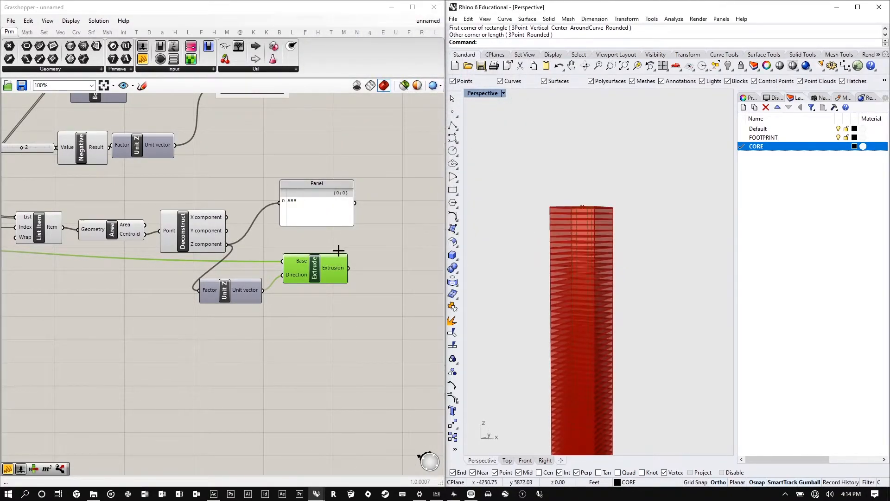
# - Test the core's height with the FLOORS slider at 41 and 100, and return the slider to 50
pyautogui.scroll(-4, 329, 236)
pyautogui.scroll(3, 144, 179)
pyautogui.scroll(5, 96, 198)
pyautogui.scroll(-4, 221, 221)
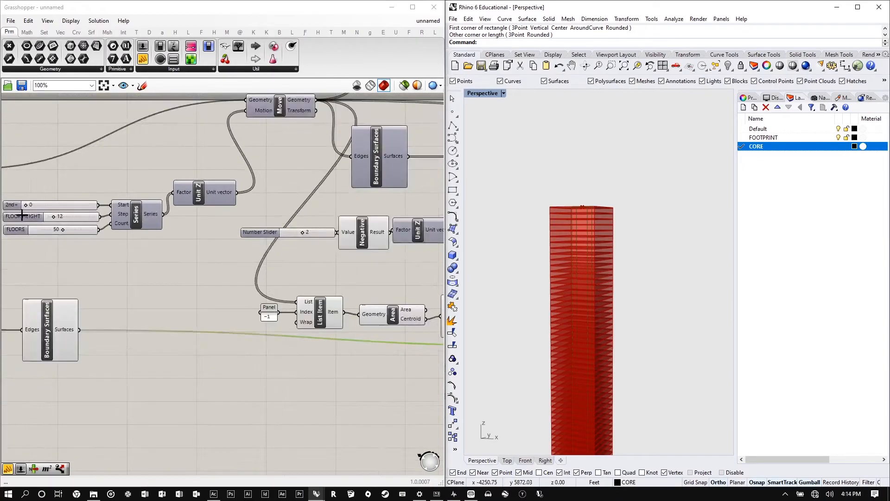
pyautogui.scroll(3, 23, 215)
pyautogui.moveTo(83, 240)
pyautogui.mouseDown()
pyautogui.moveTo(75, 240)
pyautogui.moveTo(93, 240)
pyautogui.moveTo(75, 240)
pyautogui.mouseUp()
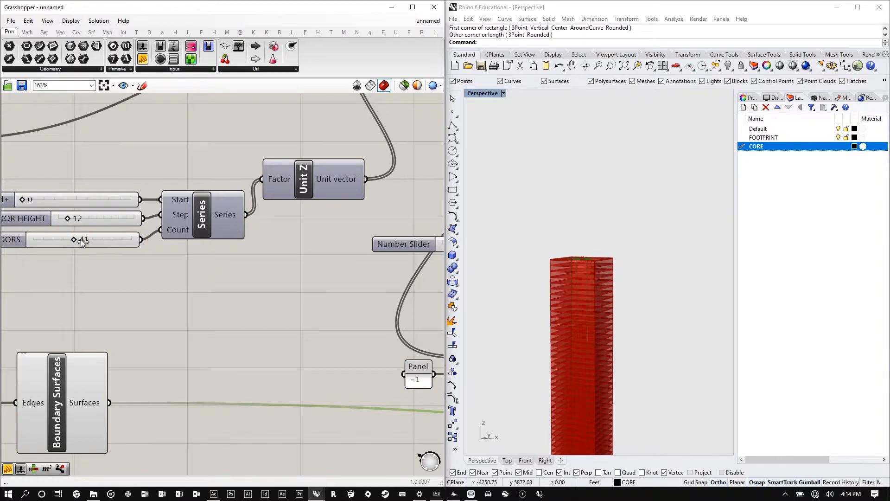
pyautogui.doubleClick(81, 241)
pyautogui.write('50')
pyautogui.press('Return')
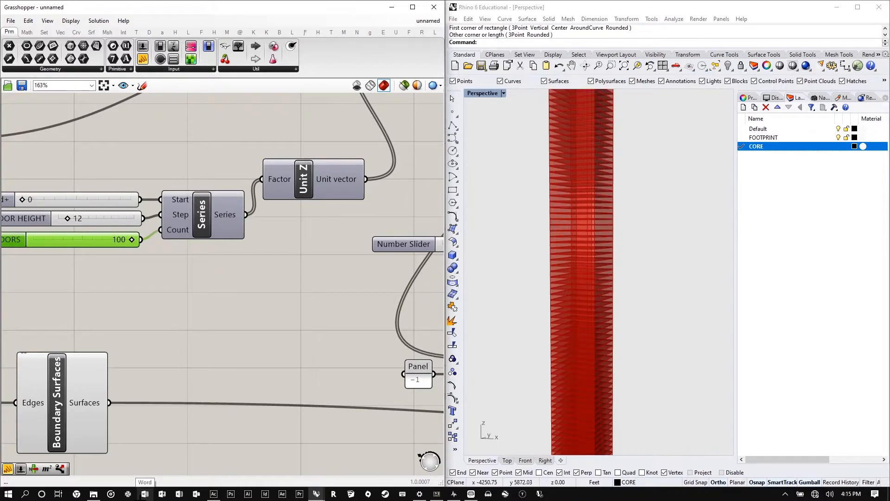
pyautogui.doubleClick(95, 240)
pyautogui.write('50')
pyautogui.press('Return')
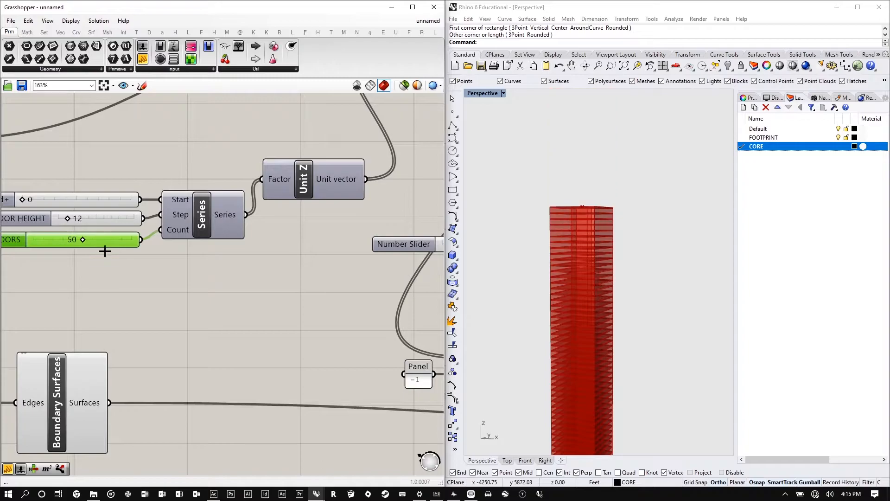
# - Select the Loft to inspect the tower envelope in Rhino and move the component closer to the FLOORS Extrude
pyautogui.scroll(-8, 104, 250)
pyautogui.scroll(6, 173, 198)
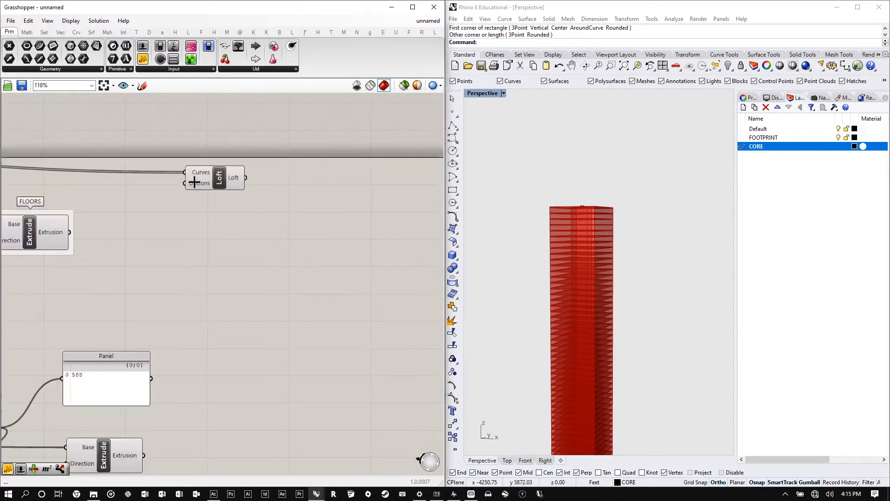
pyautogui.click(222, 181)
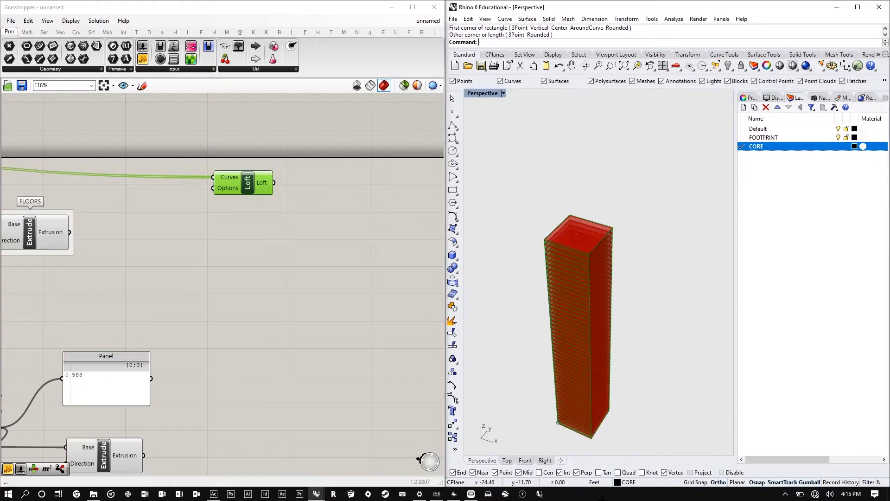
pyautogui.moveTo(656, 261); pyautogui.dragTo(620, 205, button='right')
pyautogui.scroll(-3, 268, 200)
pyautogui.scroll(3, 268, 200)
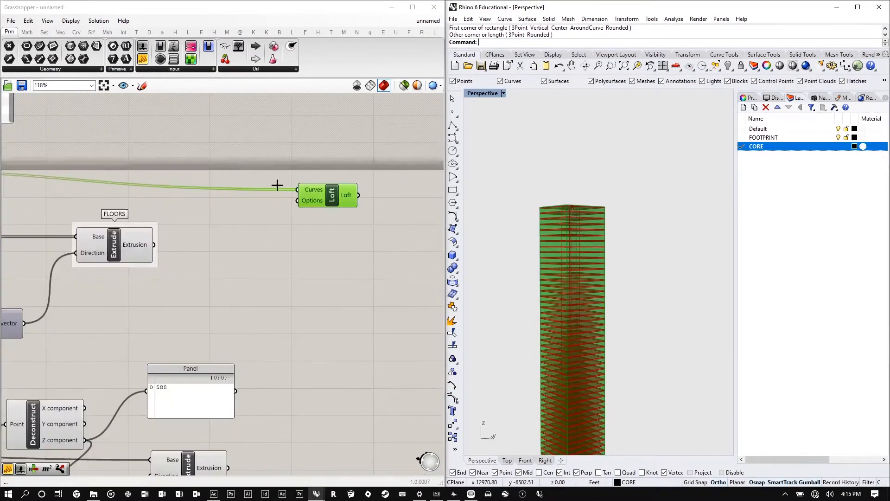
pyautogui.click(269, 200)
# - Add a Deconstruct Brep component beside the Loft and connect the Loft output to its Brep input
pyautogui.doubleClick(351, 199)
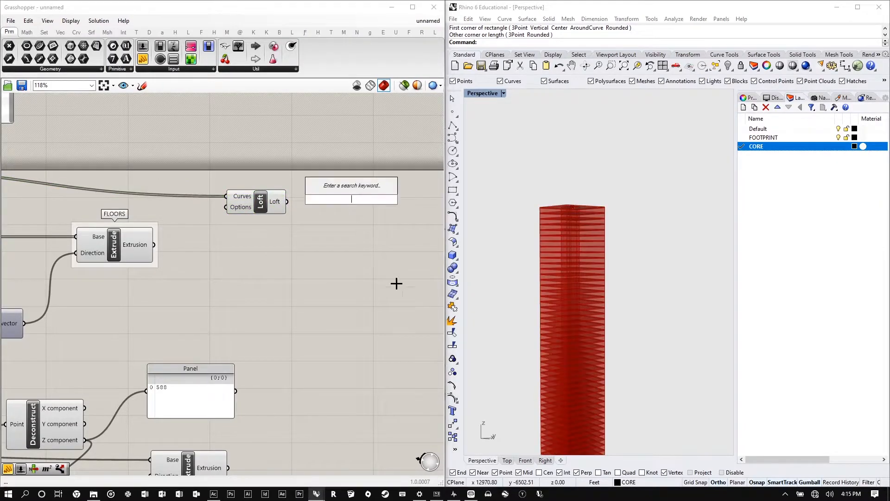
pyautogui.write('dec')
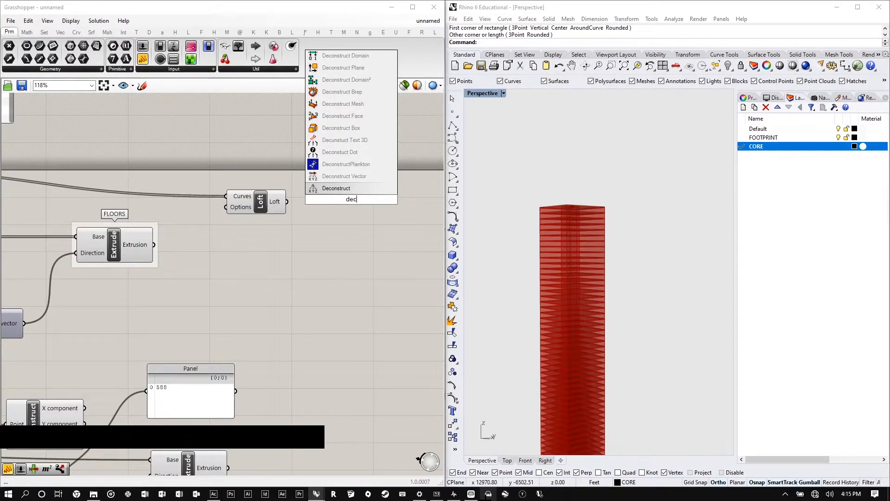
pyautogui.press('Up')
pyautogui.press('Up')
pyautogui.press('Up')
pyautogui.press('Up')
pyautogui.press('Up')
pyautogui.press('Up')
pyautogui.press('Up')
pyautogui.press('Up')
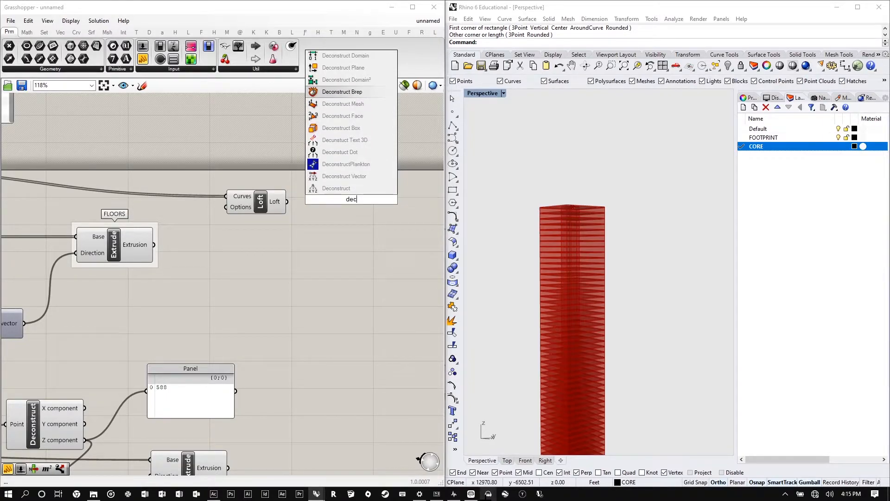
pyautogui.press('Return')
pyautogui.click(340, 217)
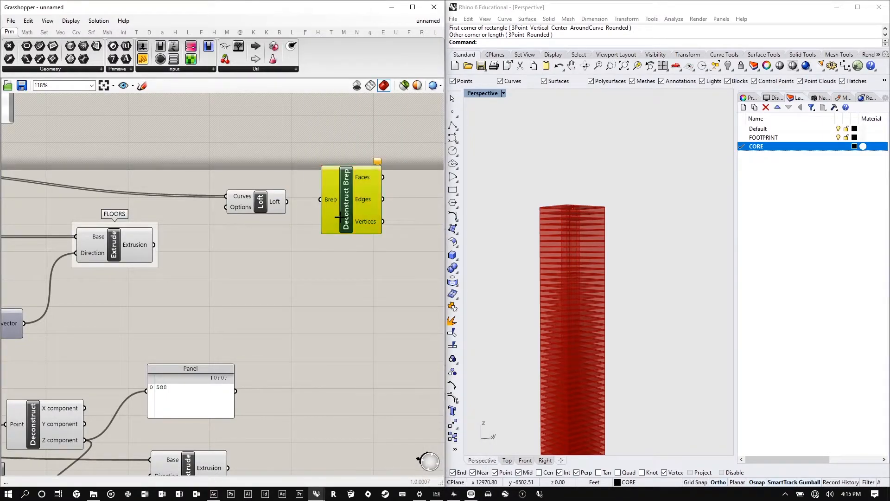
pyautogui.moveTo(339, 217); pyautogui.dragTo(354, 220)
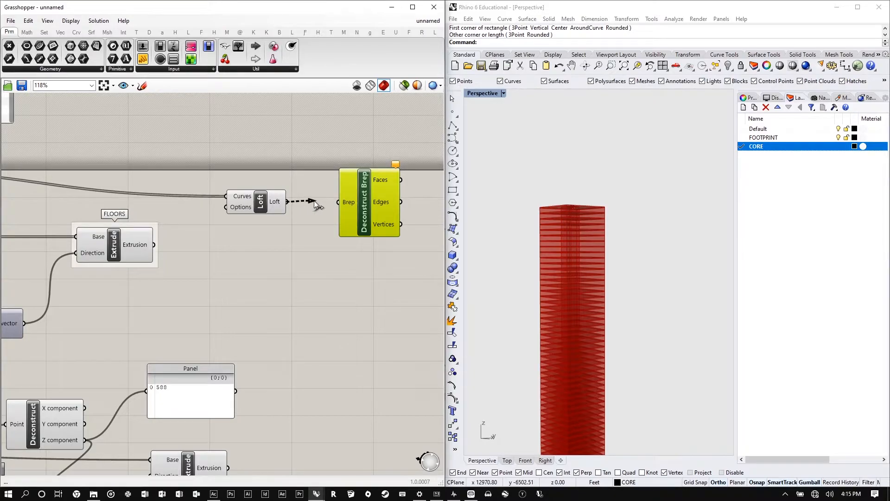
pyautogui.moveTo(314, 200); pyautogui.dragTo(338, 202)
# - Limit the preview to selected objects and inspect the deconstructed envelope in the Rhino view
pyautogui.scroll(5, 399, 179)
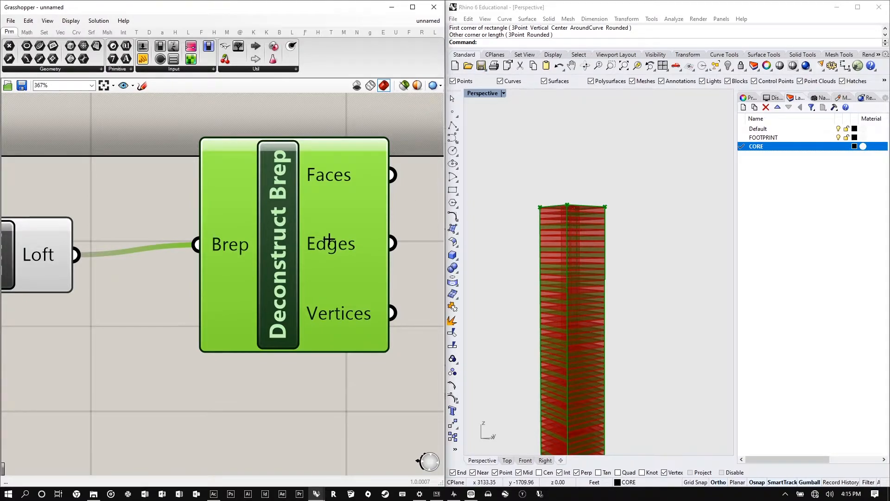
pyautogui.click(404, 85)
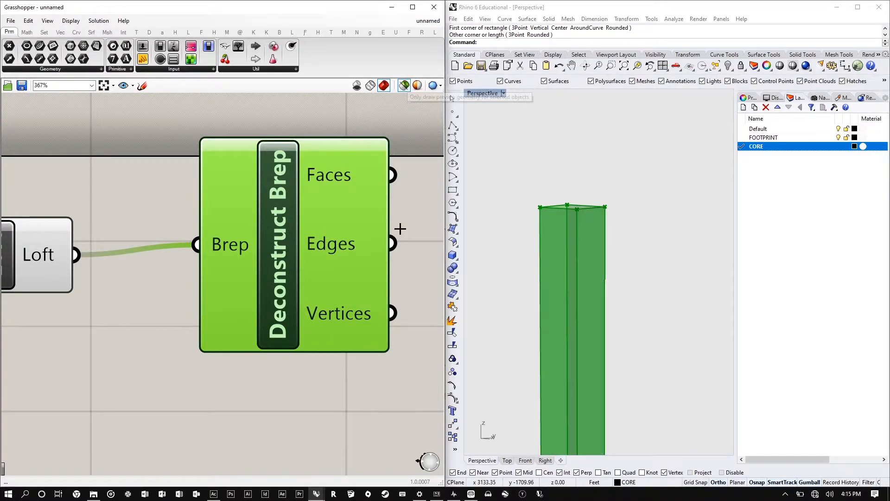
pyautogui.scroll(-3, 250, 218)
pyautogui.scroll(2, 576, 208)
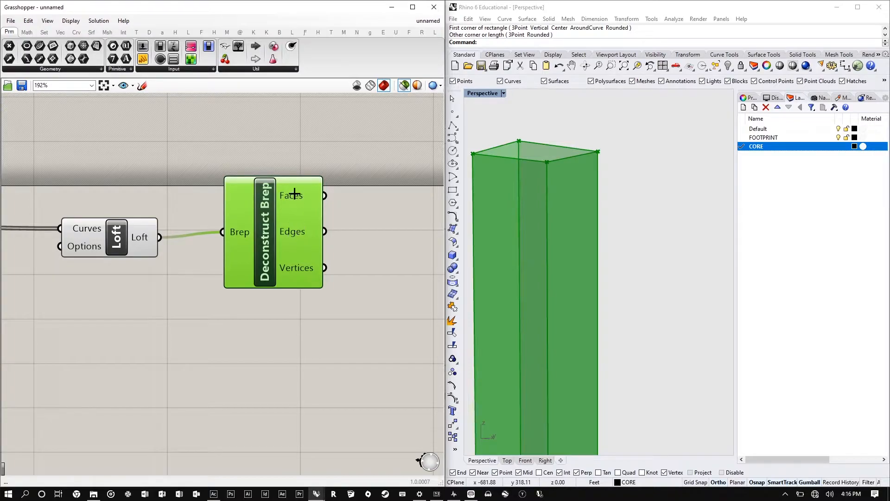
# - Add an Area component above Deconstruct Brep and connect the Faces output to its Geometry input
pyautogui.scroll(-5, 153, 180)
pyautogui.scroll(4, 229, 185)
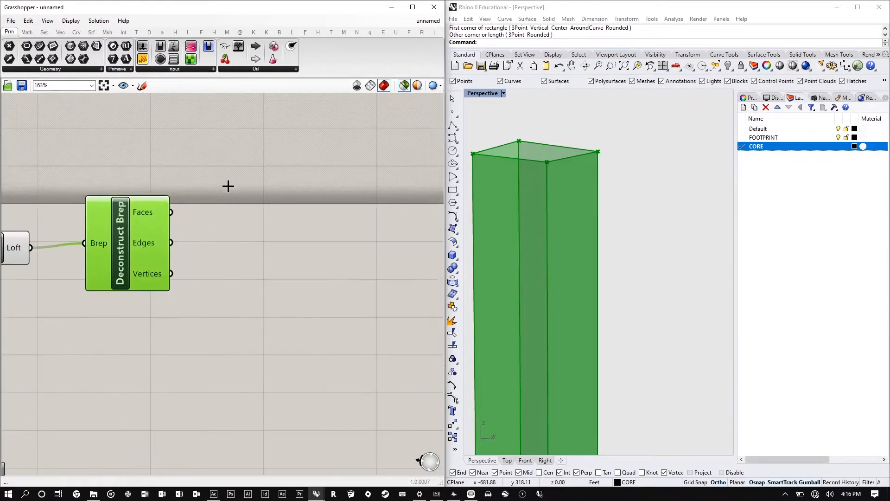
pyautogui.doubleClick(255, 180)
pyautogui.write('area')
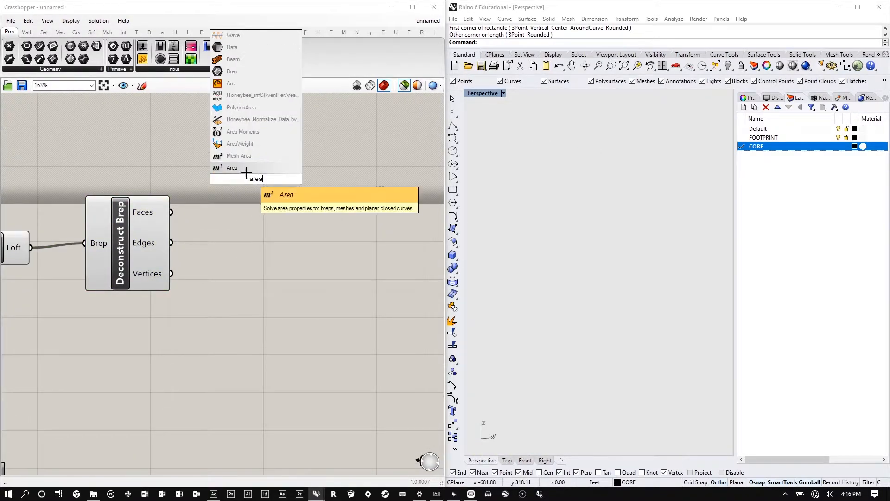
pyautogui.click(245, 174)
pyautogui.moveTo(176, 208); pyautogui.dragTo(202, 179)
pyautogui.moveTo(273, 174); pyautogui.dragTo(273, 165)
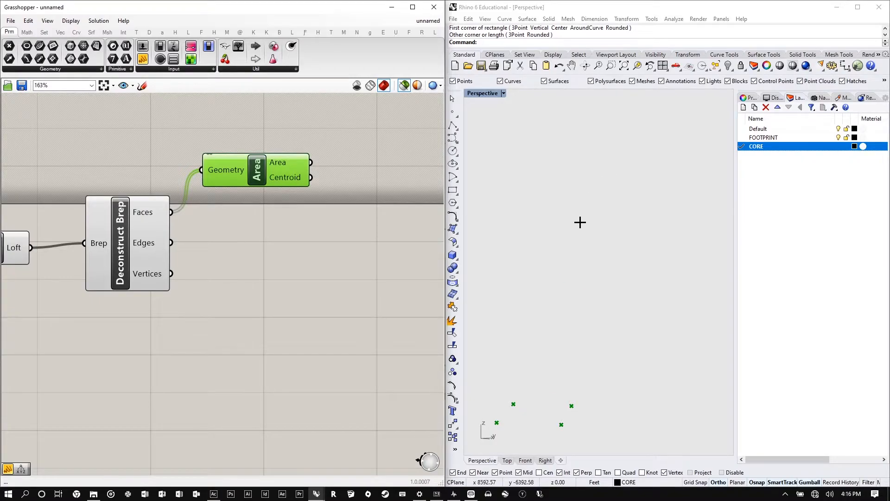
# - Add a Point List component and connect the Area component's Centroid output to its Points input
pyautogui.scroll(-3, 574, 222)
pyautogui.click(387, 137)
pyautogui.doubleClick(386, 137)
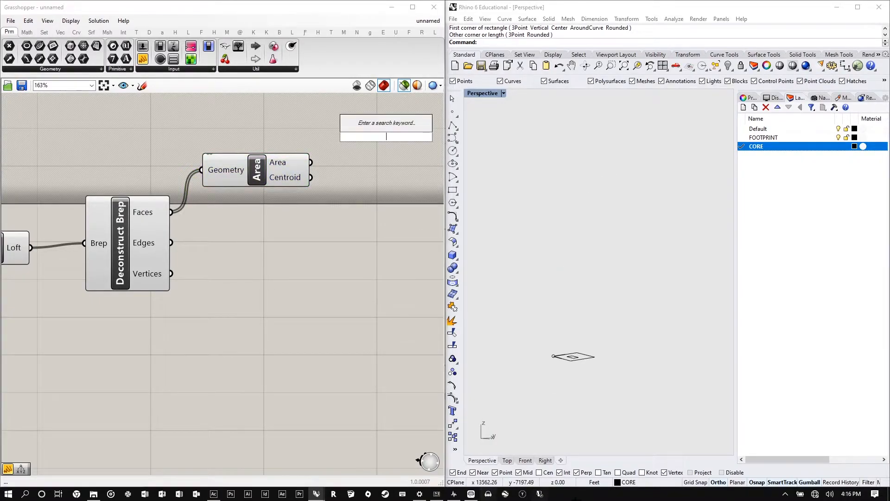
pyautogui.write('point')
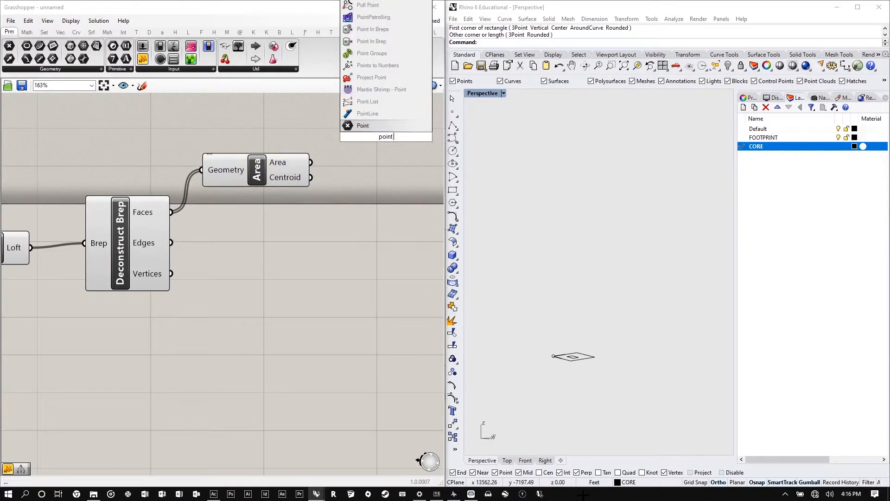
pyautogui.write(' list')
pyautogui.press('Return')
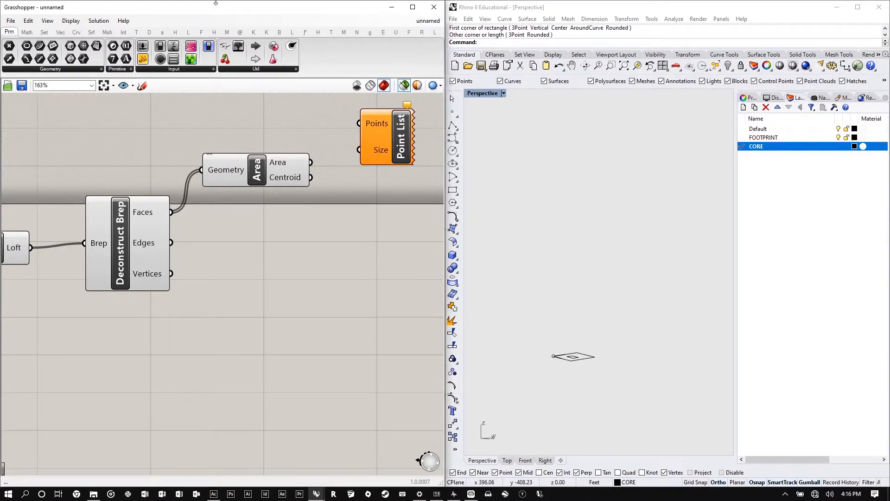
pyautogui.moveTo(311, 178); pyautogui.dragTo(366, 127)
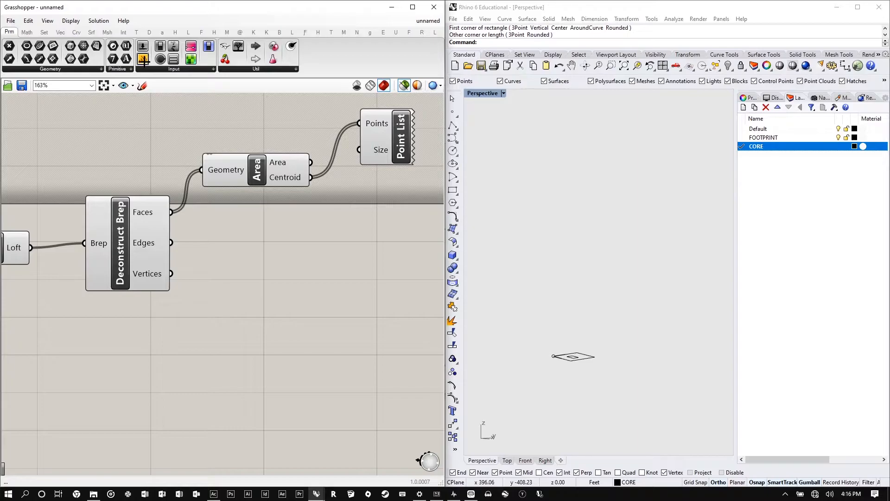
pyautogui.moveTo(144, 60); pyautogui.dragTo(279, 119)
pyautogui.click(307, 122)
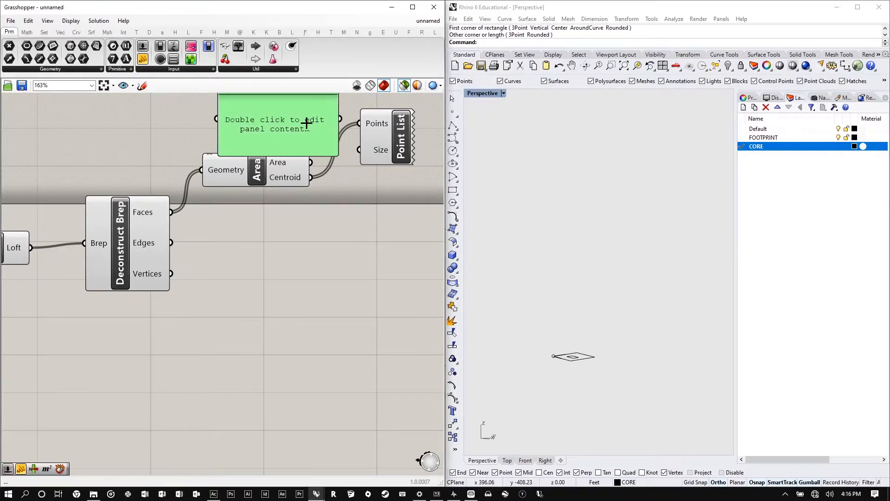
pyautogui.press('Delete')
# - Create a number slider set to 10 and connect it to Point List's Size input, moving Point List clear of the slider
pyautogui.doubleClick(296, 131)
pyautogui.write('1')
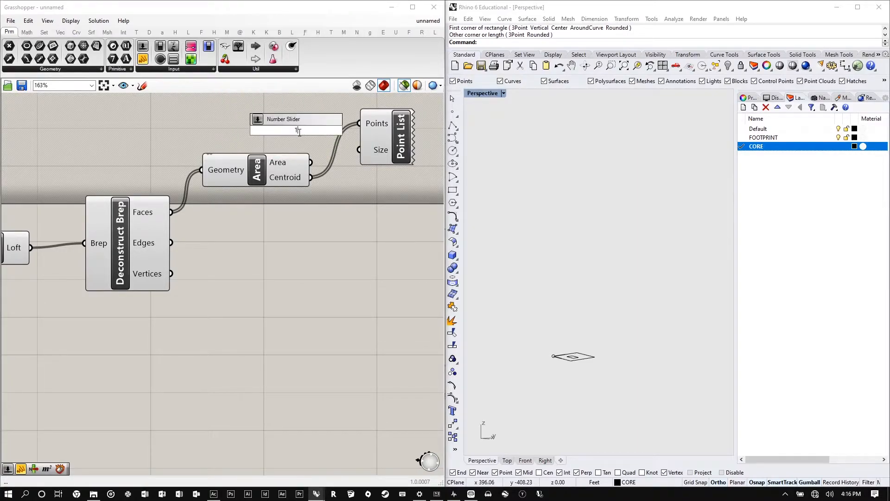
pyautogui.write('0')
pyautogui.press('Return')
pyautogui.moveTo(379, 133); pyautogui.dragTo(407, 113)
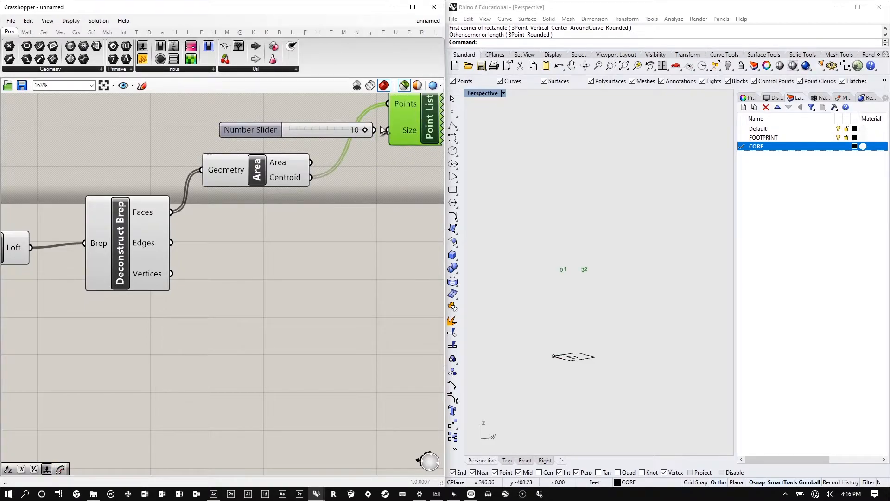
# - Preview Deconstruct Brep together with Point List and inspect which index number belongs to each envelope face
pyautogui.scroll(2, 543, 288)
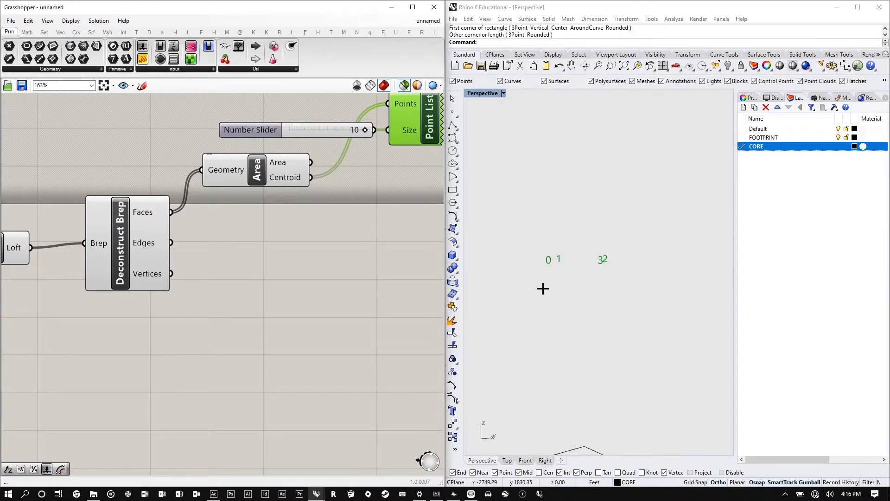
pyautogui.scroll(3, 542, 288)
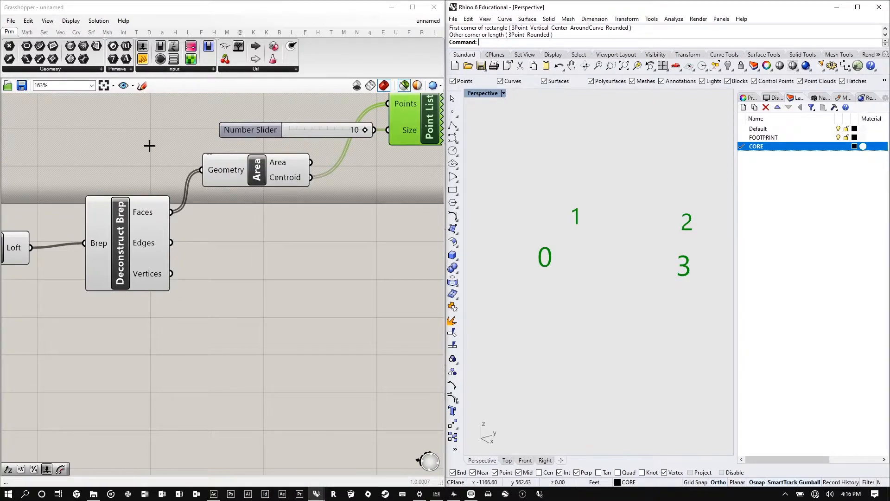
pyautogui.keyDown('shift'); pyautogui.click(151, 204); pyautogui.keyUp('shift')
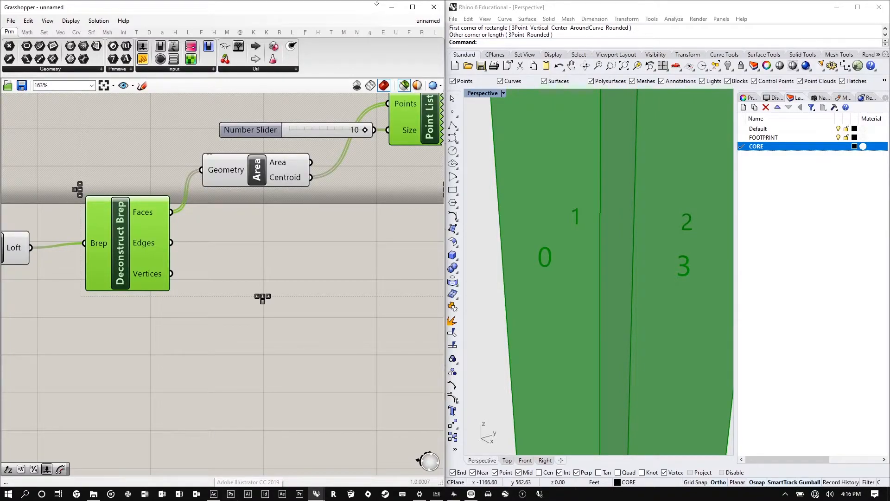
pyautogui.moveTo(612, 222); pyautogui.dragTo(604, 241, button='right')
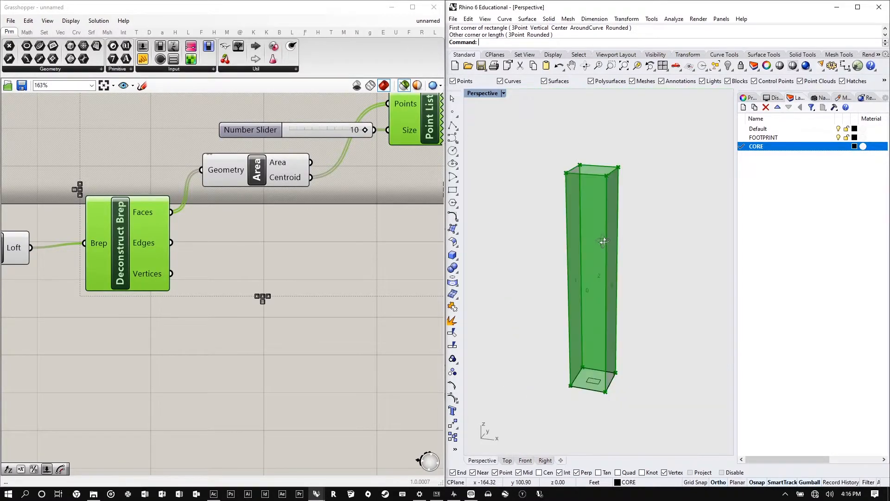
pyautogui.scroll(5, 574, 262)
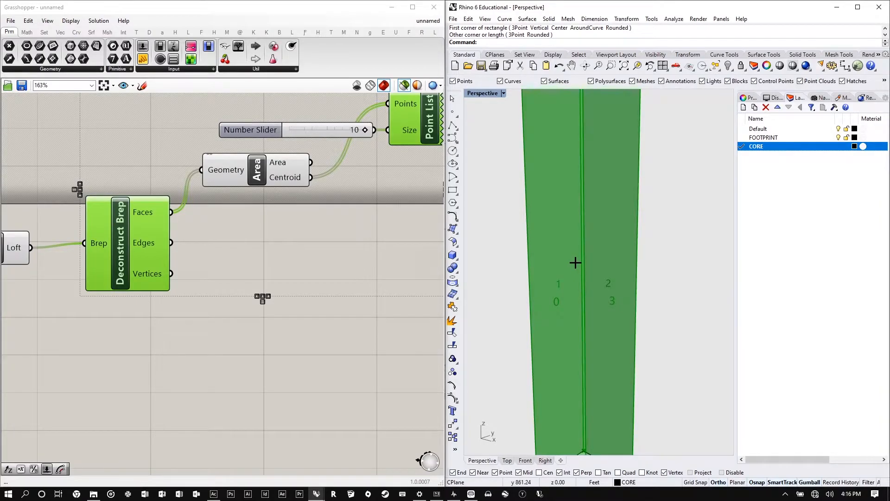
# - Add a List Item component, feed Deconstruct Brep's Faces into its List input, and check the selected face in Rhino
pyautogui.click(207, 261)
pyautogui.scroll(-3, 207, 261)
pyautogui.scroll(3, 208, 261)
pyautogui.doubleClick(163, 200)
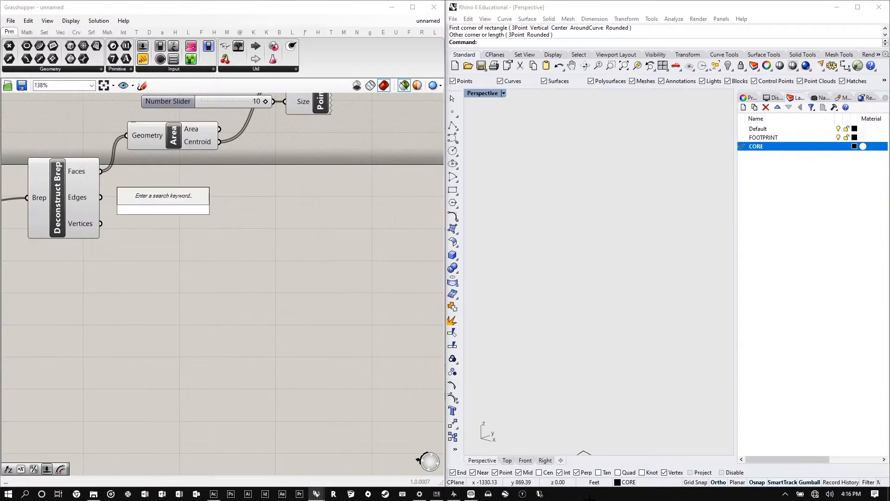
pyautogui.write('list')
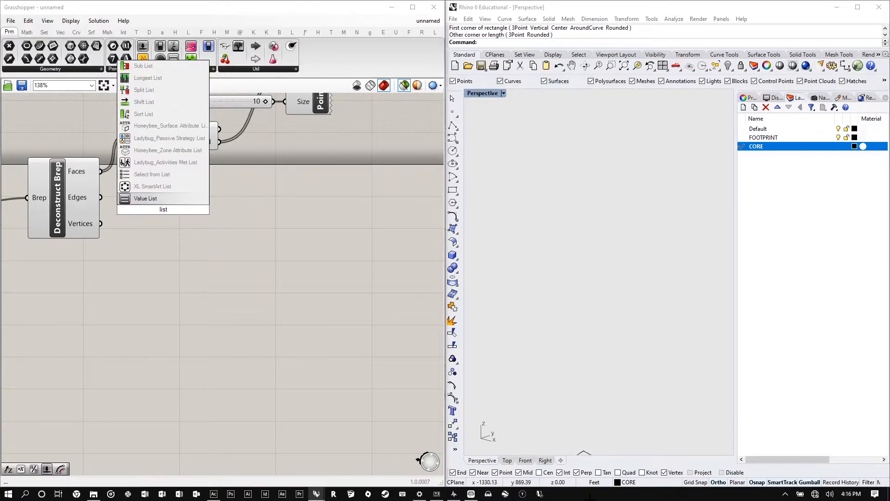
pyautogui.write(' item')
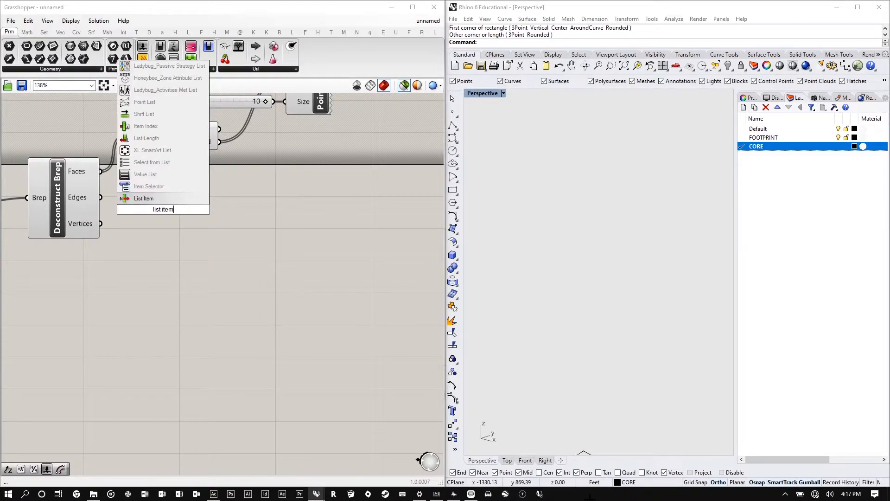
pyautogui.press('Return')
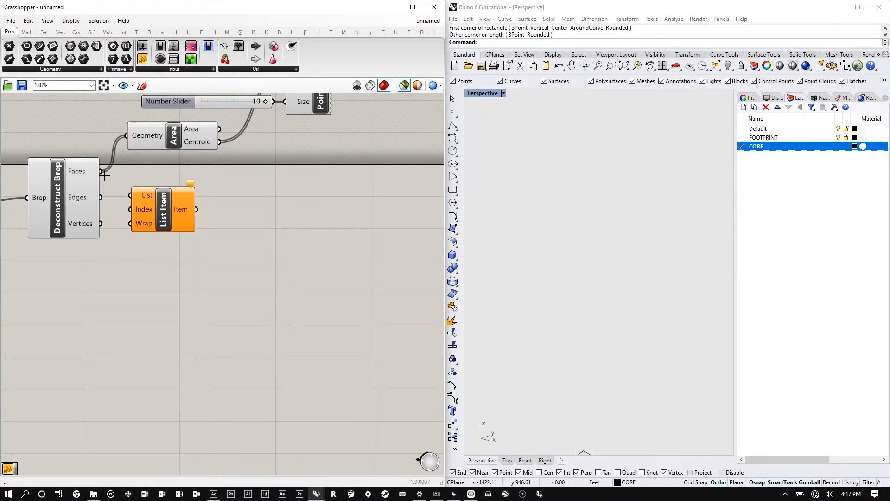
pyautogui.moveTo(101, 171); pyautogui.dragTo(224, 279)
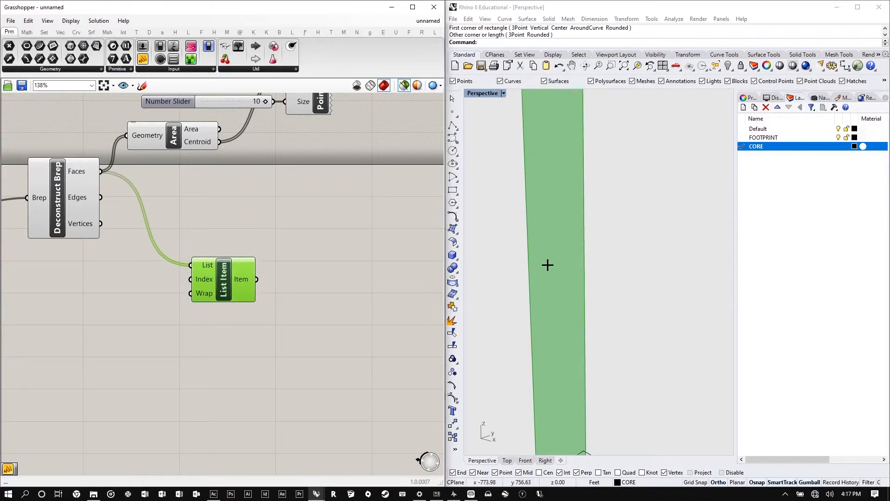
pyautogui.scroll(-8, 548, 265)
pyautogui.moveTo(568, 248); pyautogui.dragTo(567, 283, button='right')
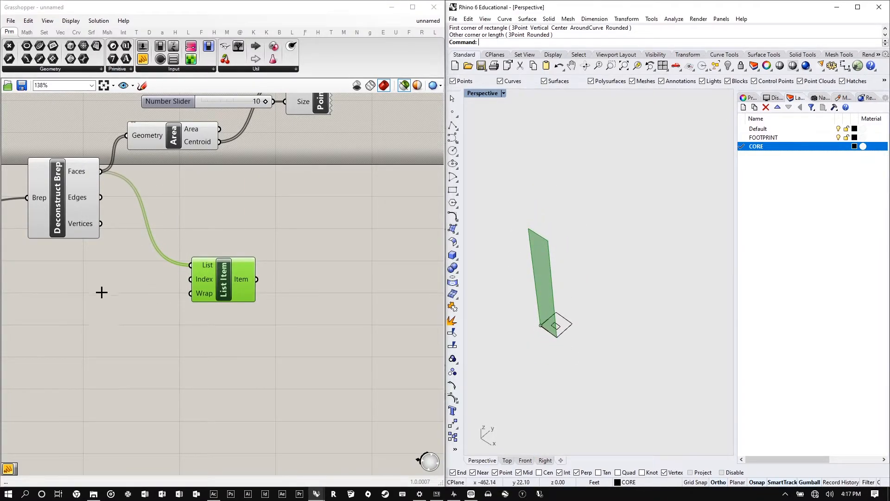
# - Create a number slider with a minimum of 0, connect it to List Item's Index input, and select List Item to preview the face
pyautogui.doubleClick(144, 281)
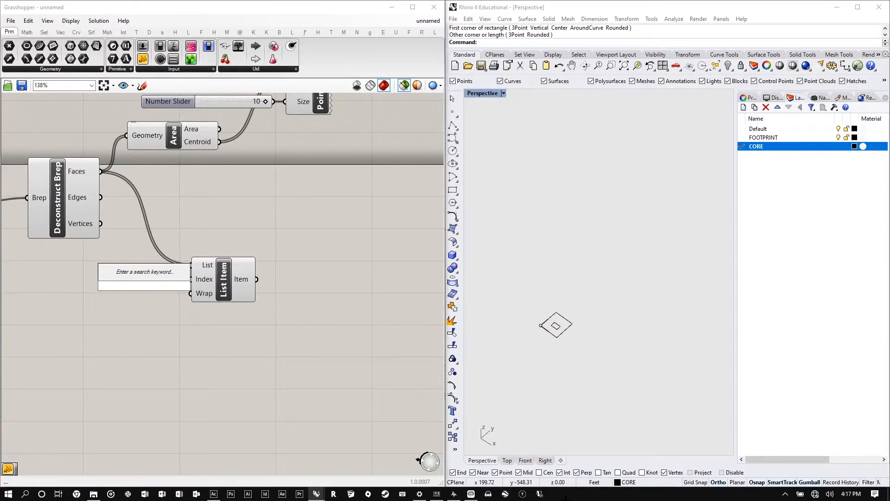
pyautogui.write('0<')
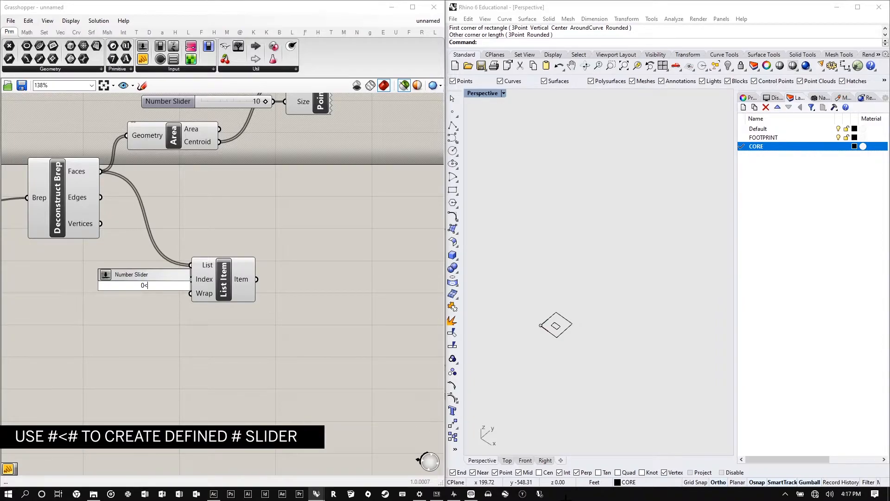
pyautogui.press('Return')
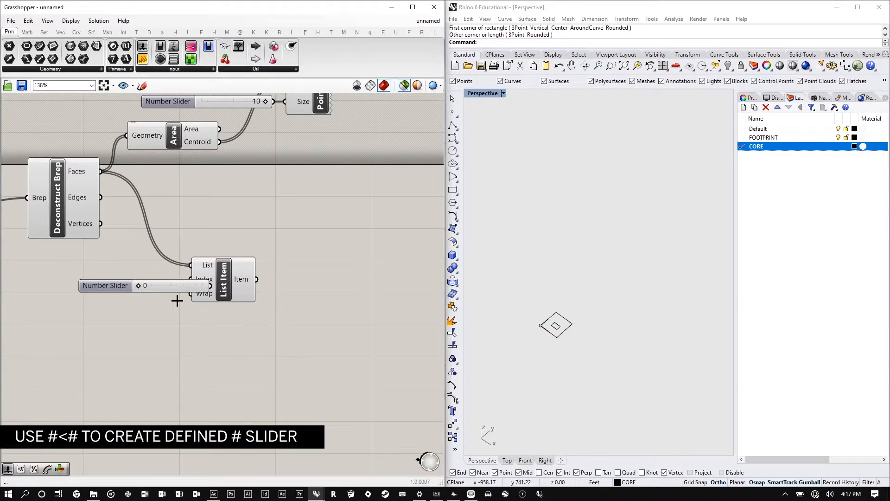
pyautogui.moveTo(165, 284); pyautogui.dragTo(124, 280)
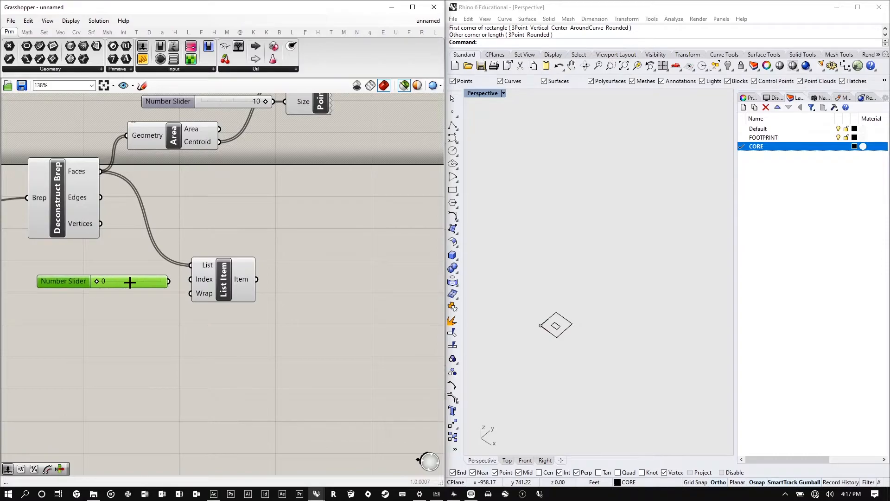
pyautogui.click(197, 284)
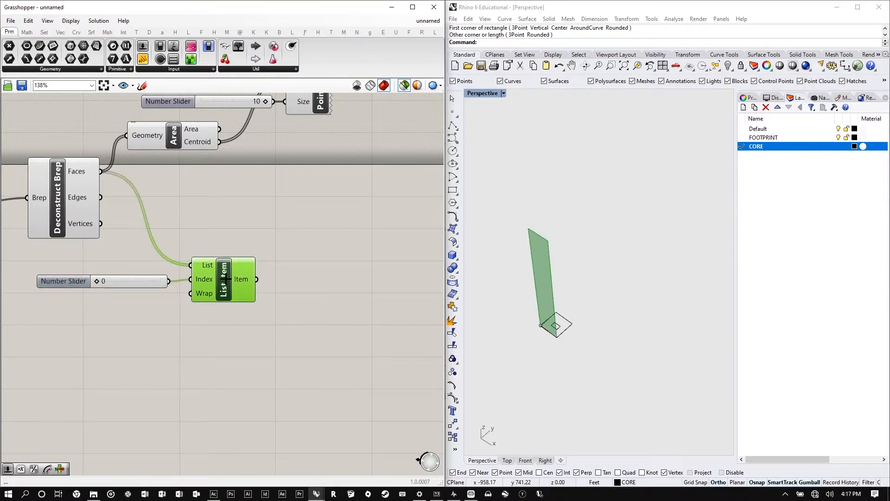
pyautogui.scroll(-4, 185, 242)
pyautogui.scroll(6, 185, 242)
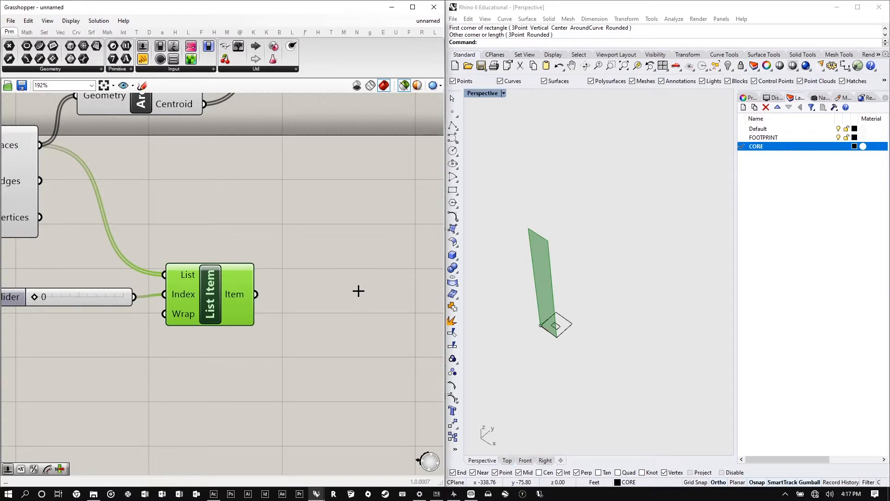
pyautogui.scroll(-3, 104, 274)
pyautogui.scroll(-3, 262, 244)
pyautogui.scroll(2, 262, 245)
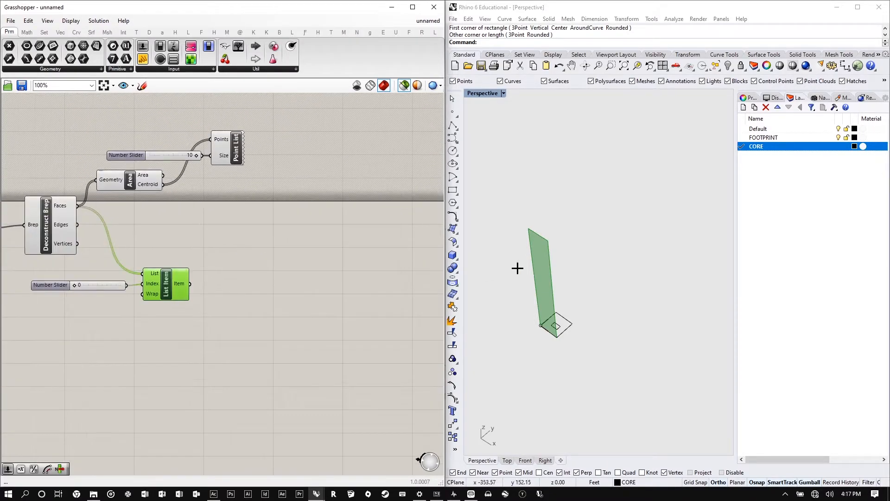
pyautogui.moveTo(517, 268); pyautogui.dragTo(593, 236, button='right')
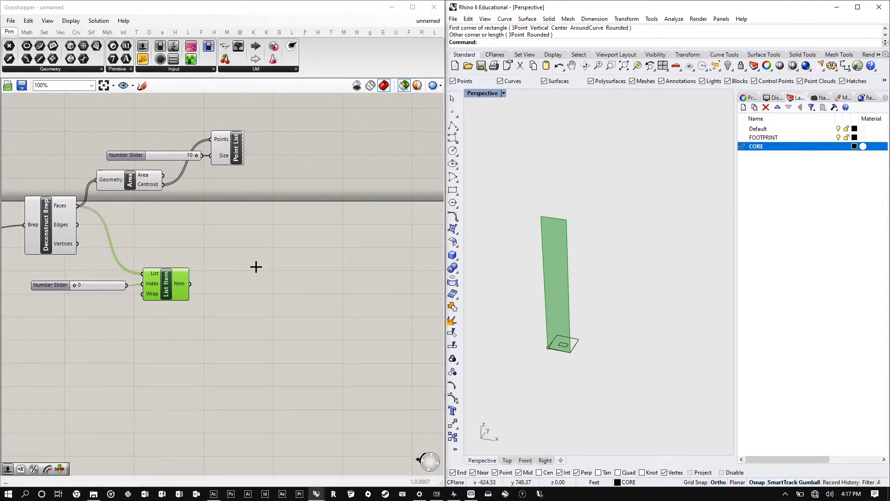
# - Add a Divide Domain² component to the canvas beside the List Item component
pyautogui.click(237, 268)
pyautogui.doubleClick(236, 269)
pyautogui.write('sur')
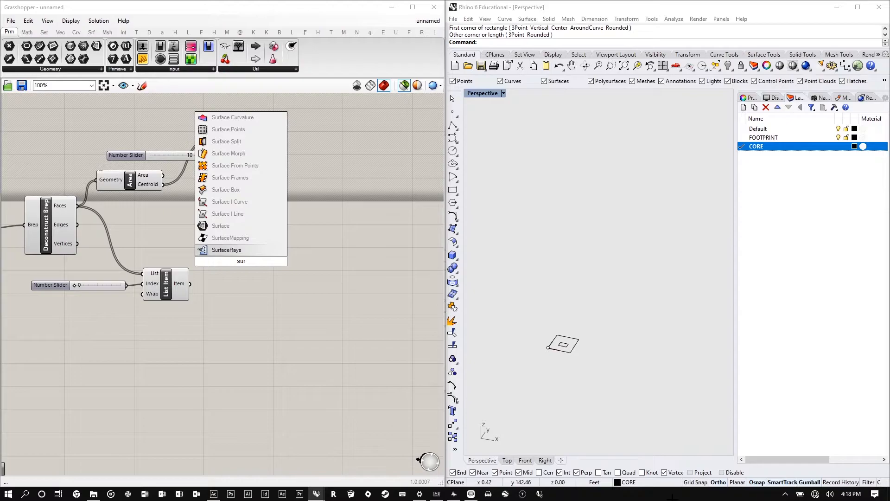
pyautogui.press('BackSpace')
pyautogui.press('BackSpace')
pyautogui.press('BackSpace')
pyautogui.write('divide d')
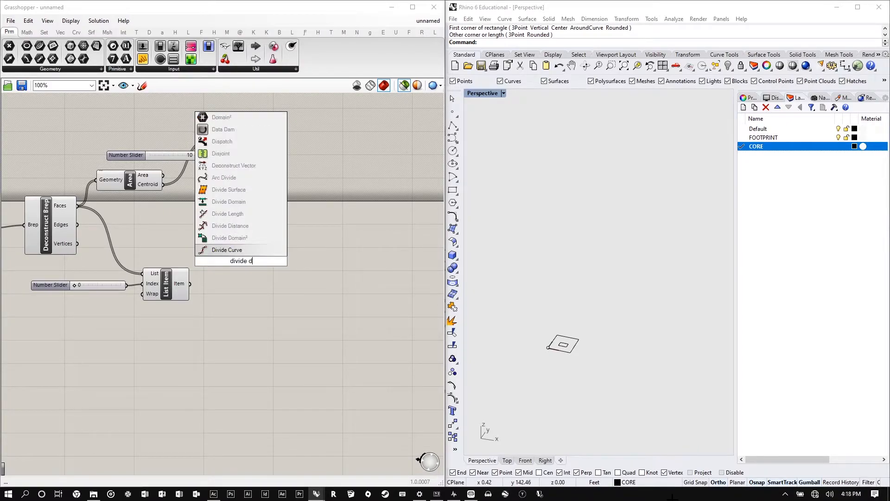
pyautogui.write('omain')
pyautogui.press('Return')
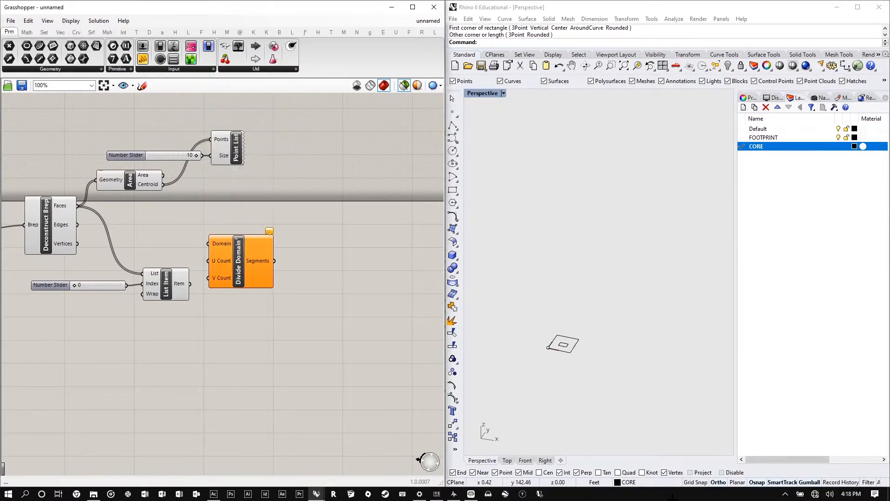
pyautogui.moveTo(244, 256); pyautogui.dragTo(263, 298)
# - Connect the List Item's Item output to the Domain input of Divide Domain² and move the component lower
pyautogui.scroll(4, 251, 298)
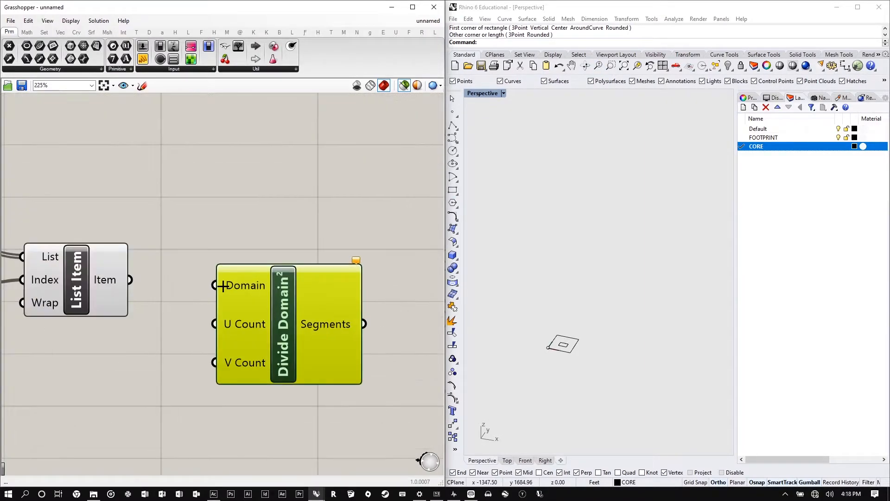
pyautogui.moveTo(154, 277); pyautogui.dragTo(213, 283)
pyautogui.moveTo(293, 305); pyautogui.dragTo(291, 299)
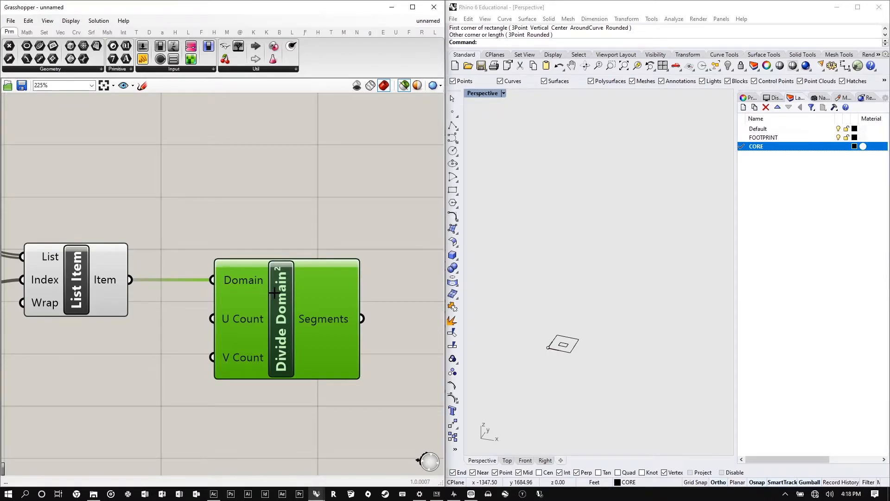
pyautogui.moveTo(236, 323); pyautogui.dragTo(251, 380)
# - Add a number slider set to 1 and connect it to the U Count of Divide Domain²
pyautogui.click(122, 374)
pyautogui.doubleClick(122, 374)
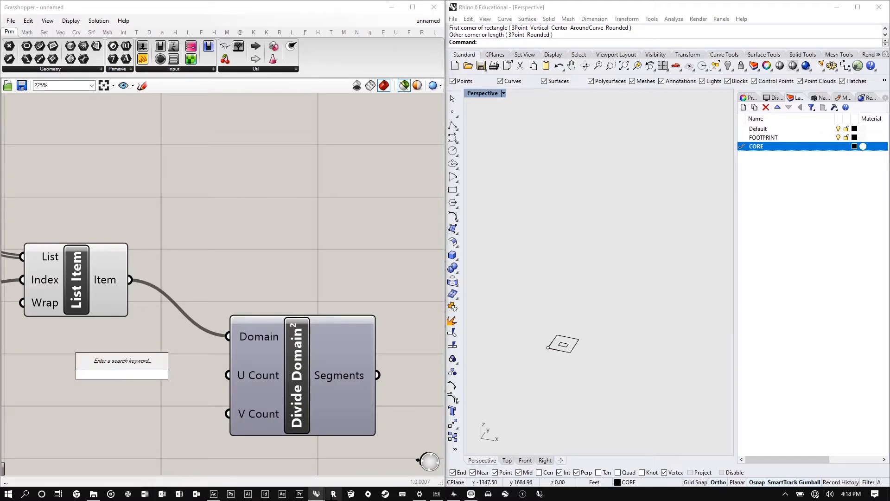
pyautogui.write('1')
pyautogui.press('Return')
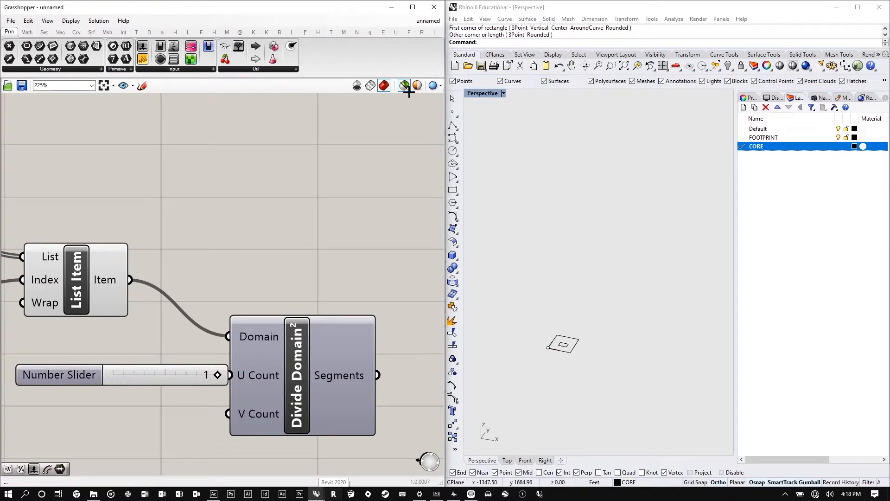
pyautogui.moveTo(287, 432); pyautogui.dragTo(315, 424)
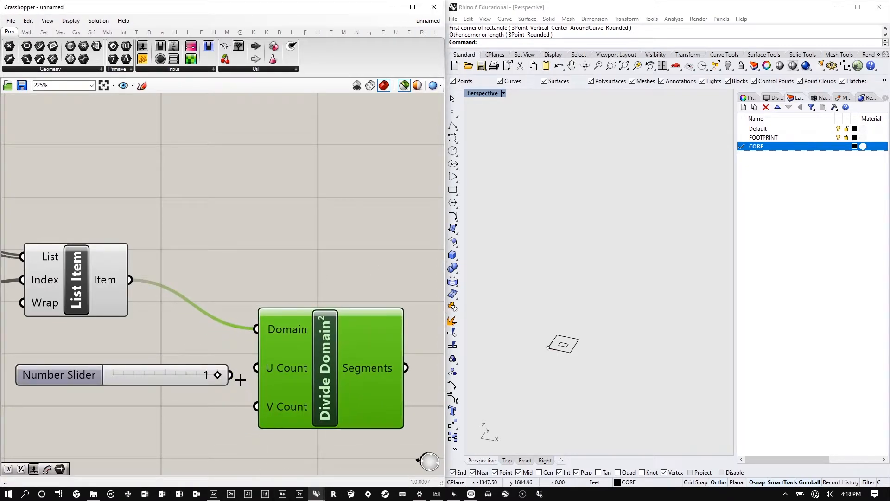
pyautogui.scroll(-2, 180, 334)
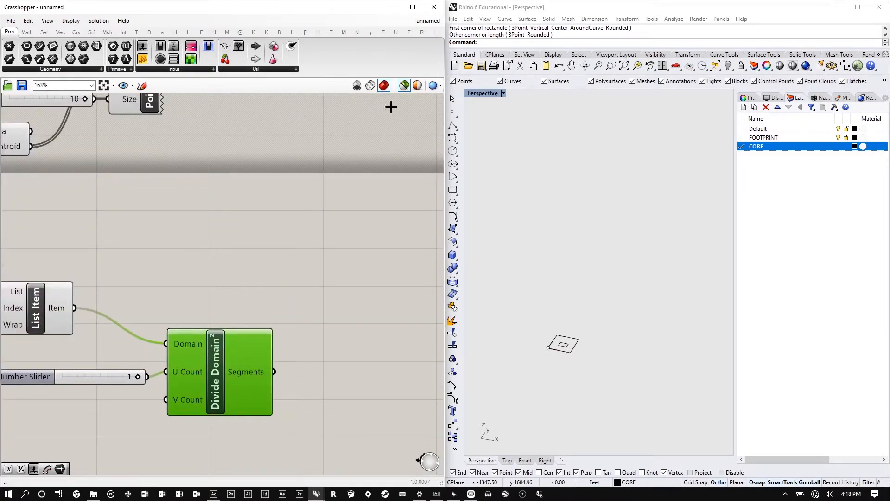
# - Show previews of unselected components too, and turn off the preview of all components upstream of Deconstruct Brep
pyautogui.scroll(5, 549, 238)
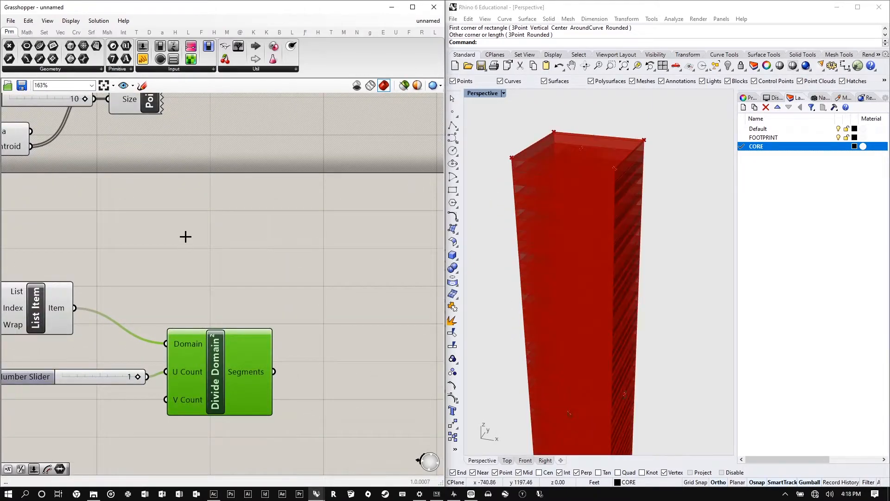
pyautogui.scroll(-10, 344, 248)
pyautogui.scroll(2, 260, 256)
pyautogui.moveTo(304, 318); pyautogui.dragTo(75, 155)
pyautogui.rightClick(336, 165)
pyautogui.click(353, 180)
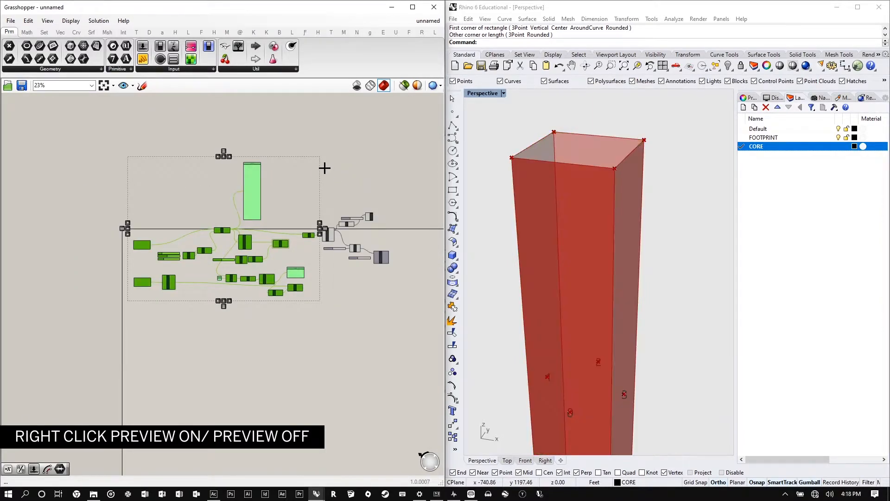
pyautogui.click(324, 168)
pyautogui.scroll(2, 404, 239)
pyautogui.moveTo(556, 250); pyautogui.dragTo(507, 278, button='right')
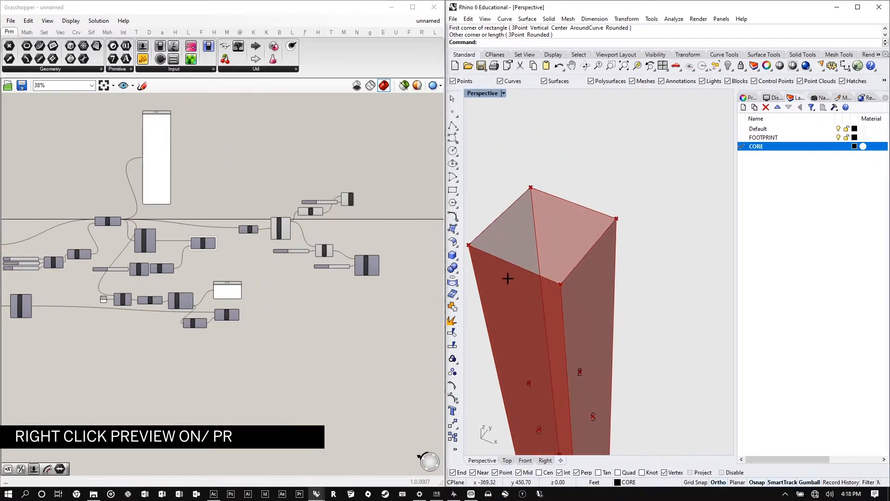
# - Add a number slider set to 100 and connect it to the V Count of Divide Domain²
pyautogui.scroll(3, 378, 261)
pyautogui.scroll(5, 377, 261)
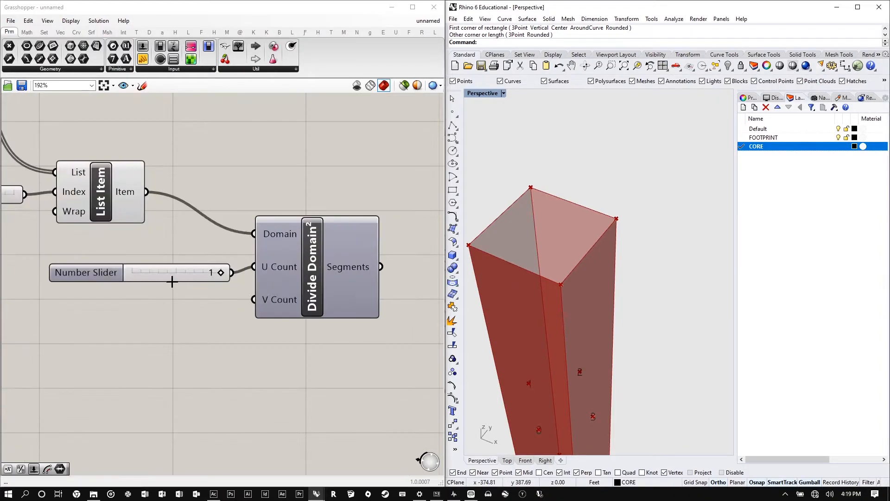
pyautogui.click(167, 269)
pyautogui.doubleClick(133, 318)
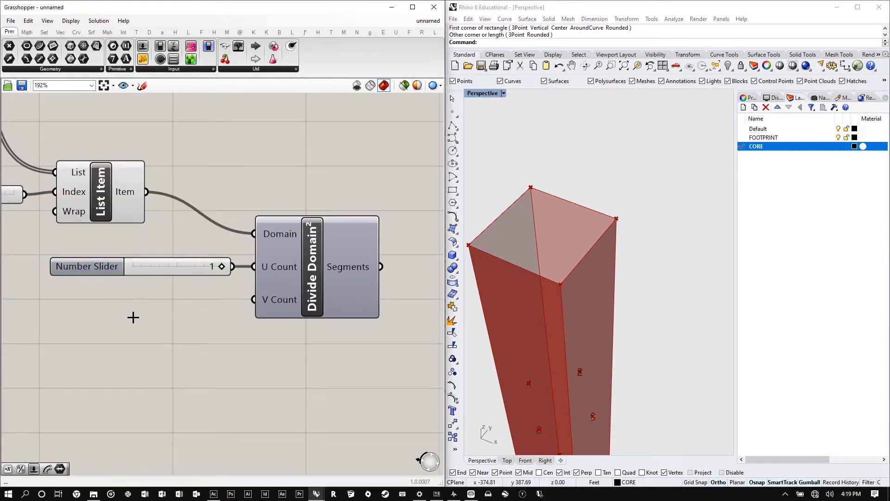
pyautogui.write('100')
pyautogui.press('Return')
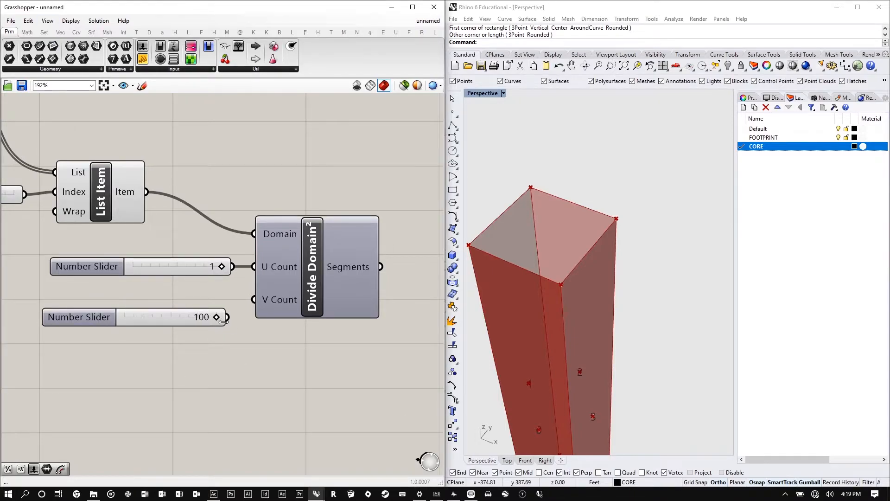
pyautogui.moveTo(224, 317); pyautogui.dragTo(255, 291)
pyautogui.scroll(-5, 255, 291)
pyautogui.scroll(4, 252, 251)
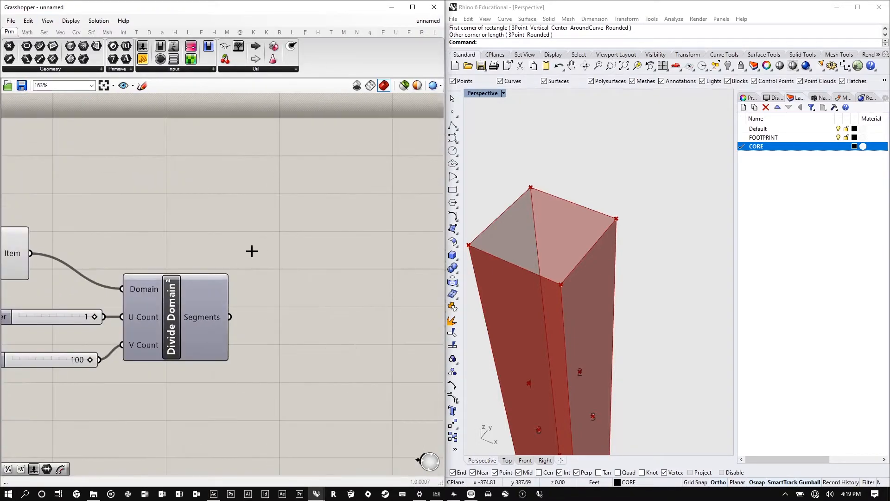
pyautogui.doubleClick(263, 246)
pyautogui.write('iso trim')
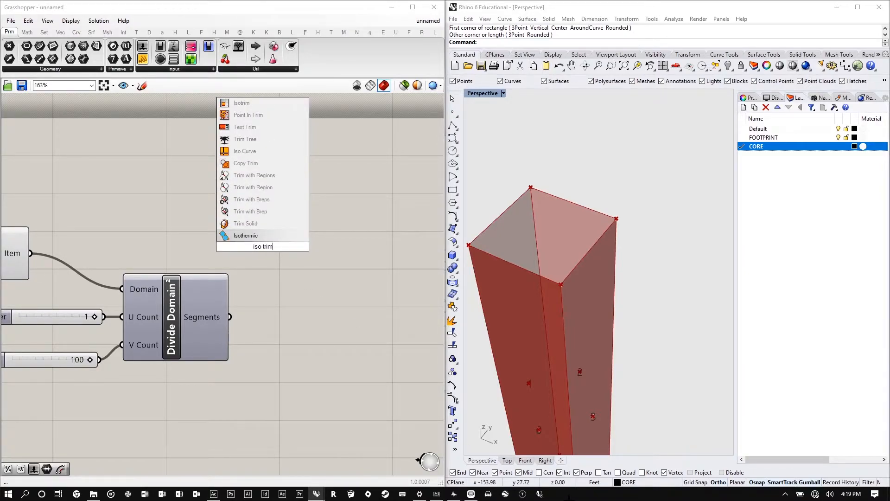
pyautogui.press('BackSpace')
pyautogui.press('BackSpace')
pyautogui.press('BackSpace')
pyautogui.press('BackSpace')
pyautogui.press('Return')
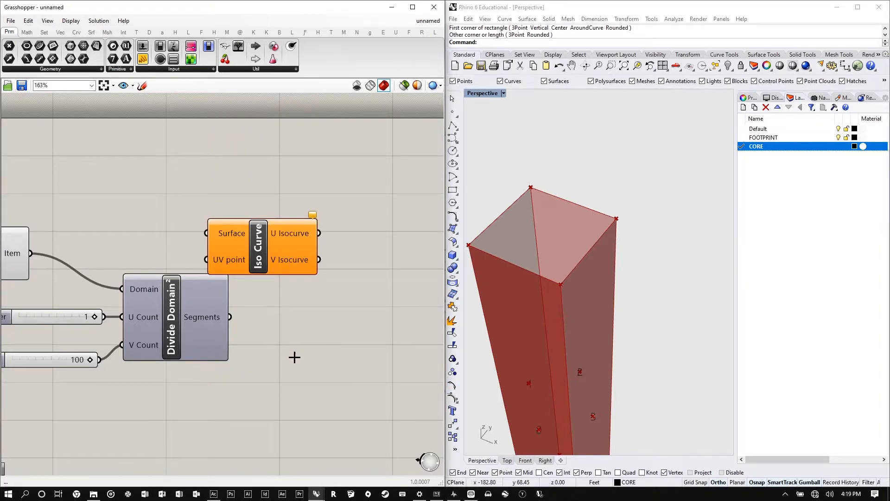
# - Add an Isotrim component beside Divide Domain² and delete the stray Iso Curve component
pyautogui.doubleClick(317, 302)
pyautogui.write('is')
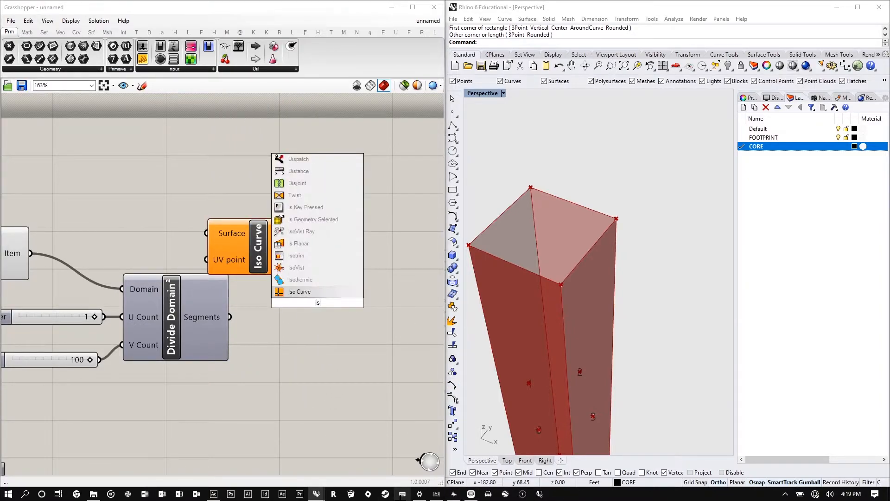
pyautogui.write('otrim')
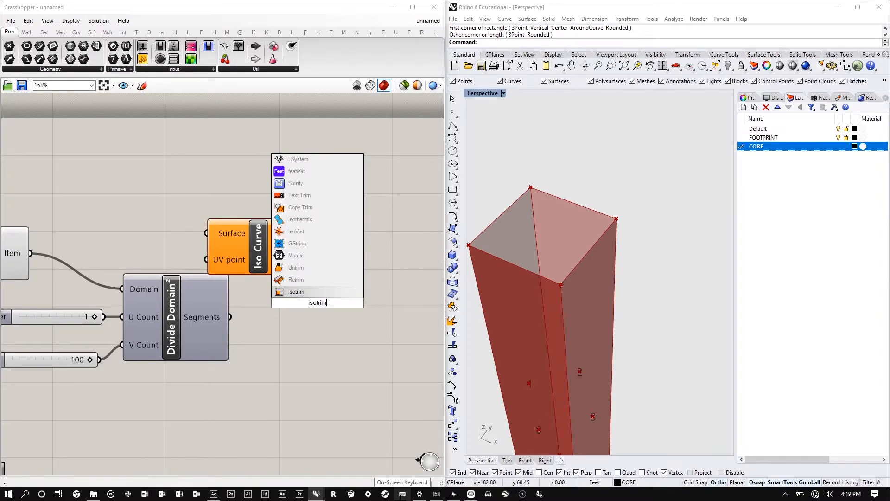
pyautogui.press('Return')
pyautogui.click(236, 222)
pyautogui.press('Delete')
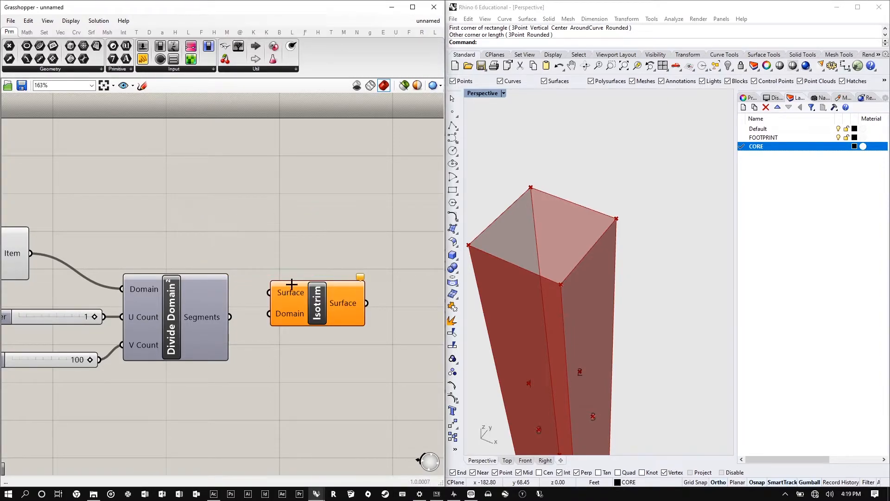
# - Connect the Divide Domain² Segments to Isotrim's Domain and the List Item's Item to its Surface input
pyautogui.moveTo(298, 296); pyautogui.dragTo(303, 254)
pyautogui.moveTo(230, 316); pyautogui.dragTo(274, 271)
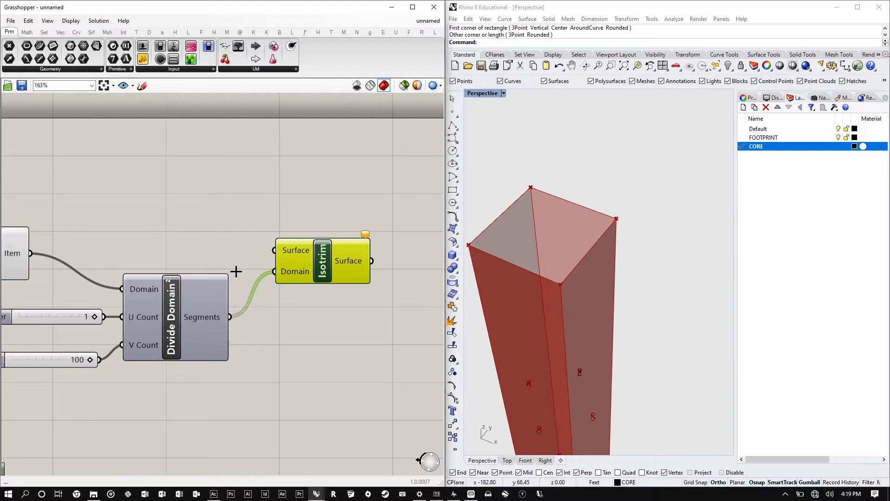
pyautogui.moveTo(36, 260); pyautogui.dragTo(275, 250)
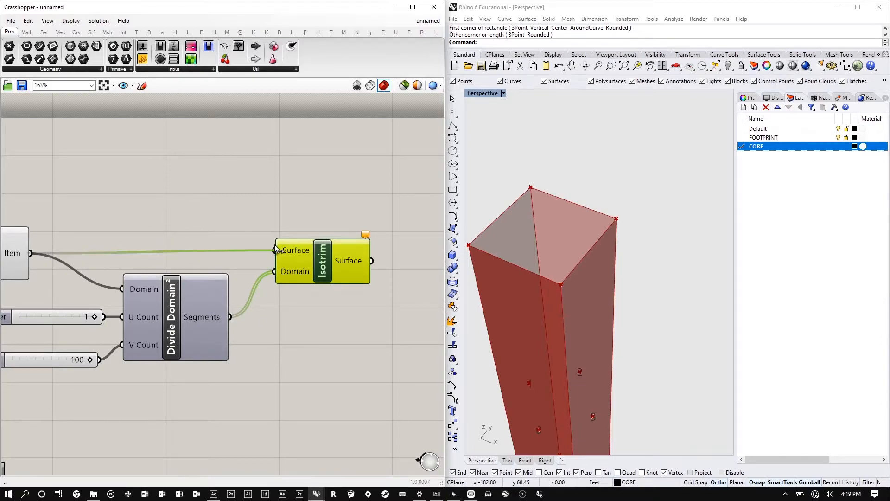
pyautogui.moveTo(524, 302); pyautogui.dragTo(548, 232, button='right')
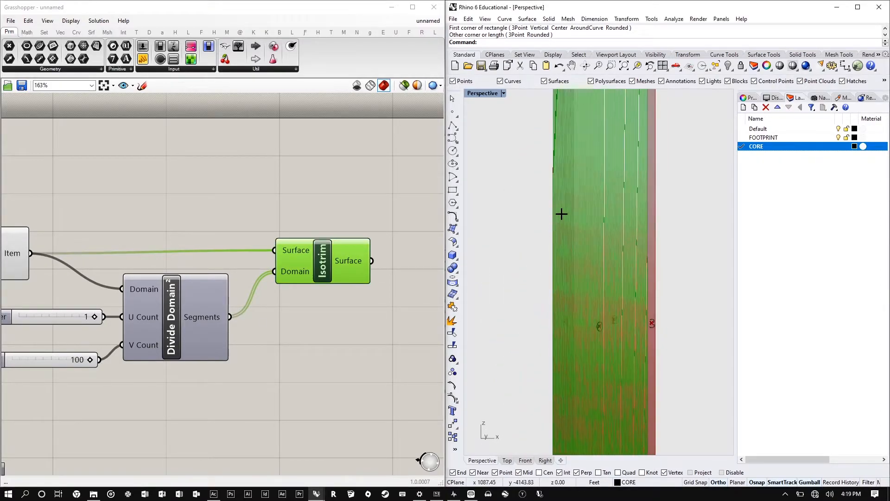
pyautogui.scroll(5, 615, 162)
pyautogui.scroll(4, 598, 167)
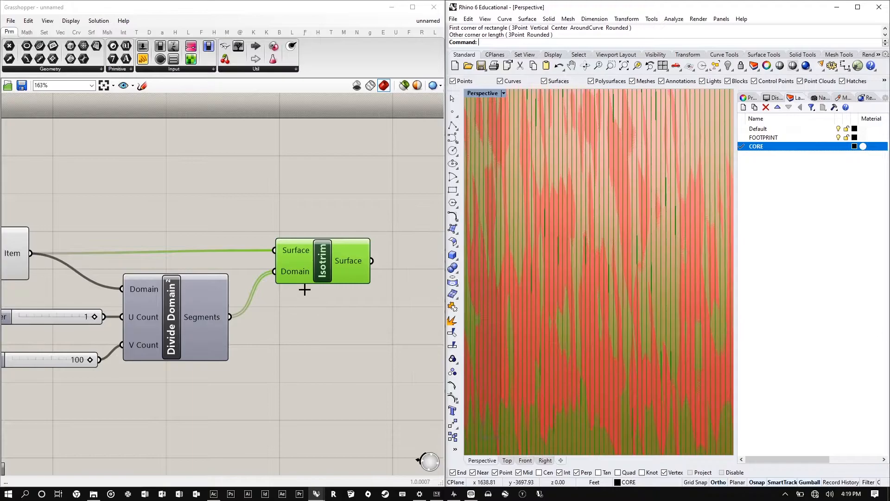
# - Swap the Divide Domain² inputs so the 100 slider feeds U Count and the 1 slider feeds V Count, and align both sliders
pyautogui.moveTo(102, 316); pyautogui.dragTo(288, 285, button='right')
pyautogui.moveTo(290, 330); pyautogui.dragTo(289, 286)
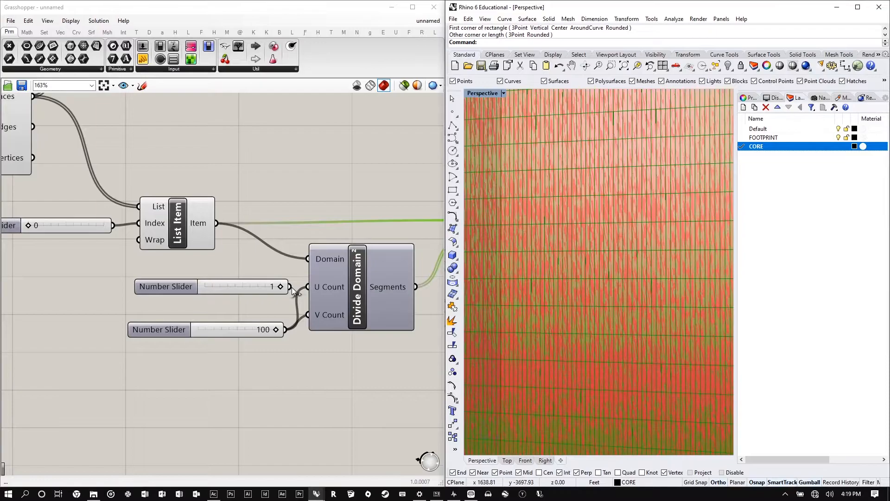
pyautogui.moveTo(314, 312); pyautogui.dragTo(313, 313)
pyautogui.moveTo(248, 287)
pyautogui.mouseDown()
pyautogui.moveTo(245, 356)
pyautogui.moveTo(250, 286)
pyautogui.mouseUp()
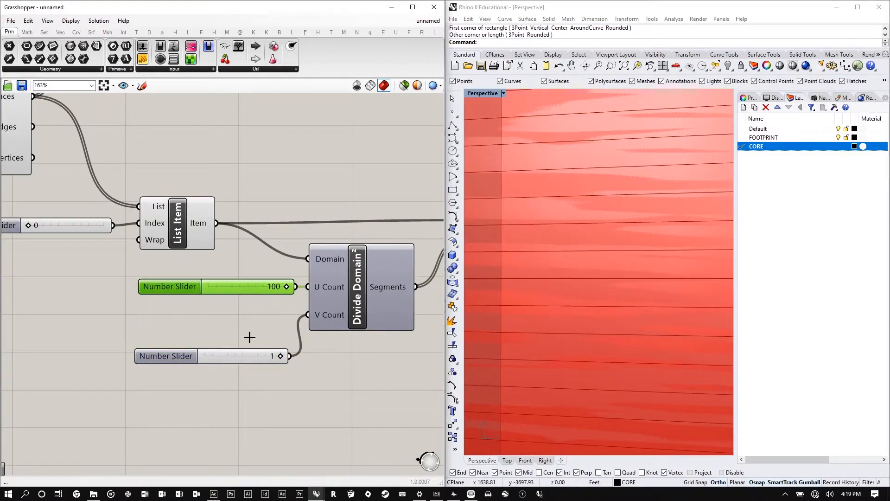
pyautogui.moveTo(248, 352); pyautogui.dragTo(255, 311)
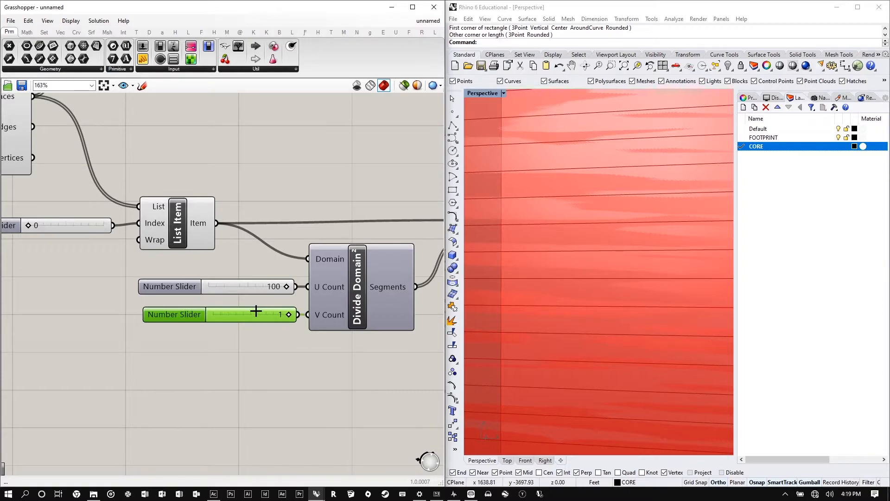
pyautogui.scroll(-15, 594, 234)
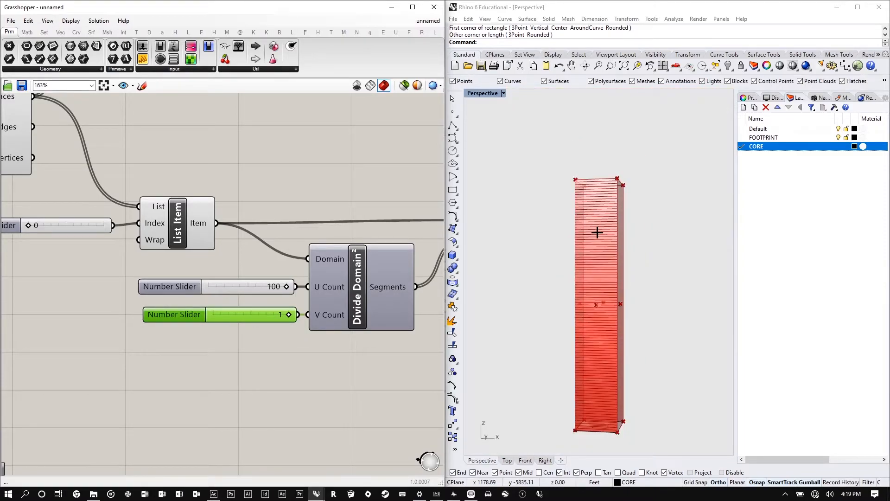
pyautogui.moveTo(597, 232)
pyautogui.mouseDown(button='right')
pyautogui.moveTo(576, 253)
pyautogui.moveTo(582, 225)
pyautogui.mouseUp(button='right')
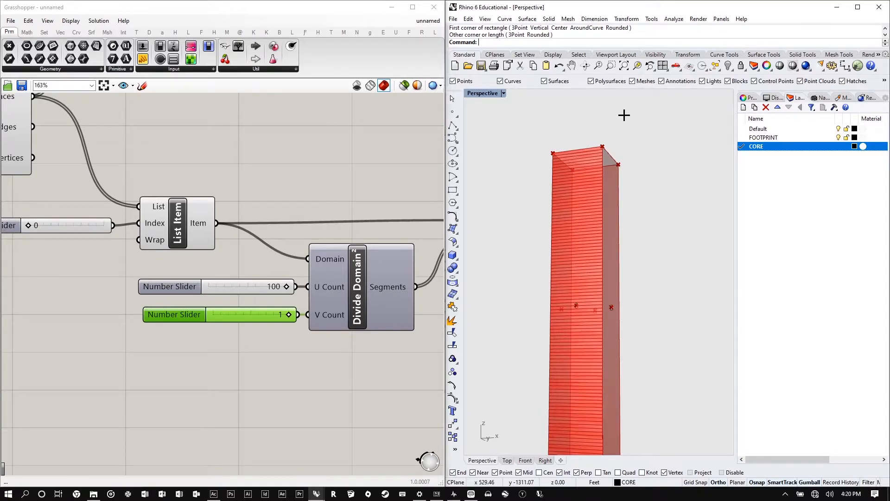
pyautogui.scroll(-1, 262, 275)
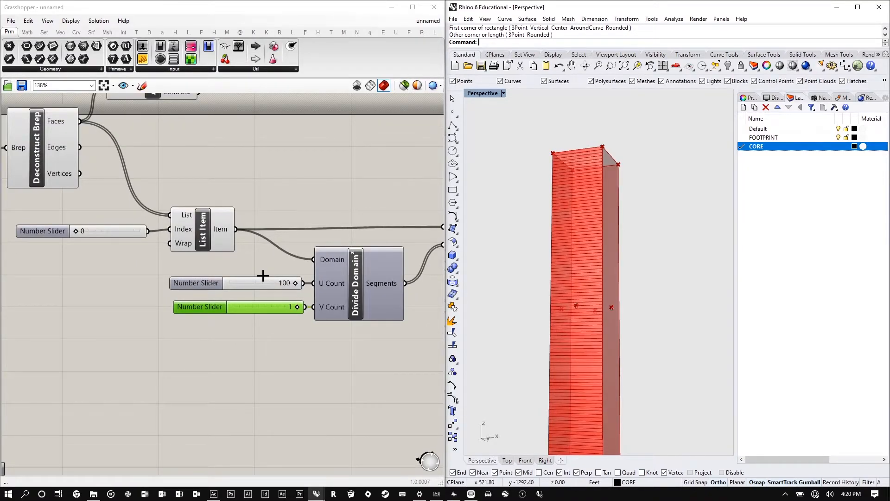
pyautogui.scroll(-5, 262, 276)
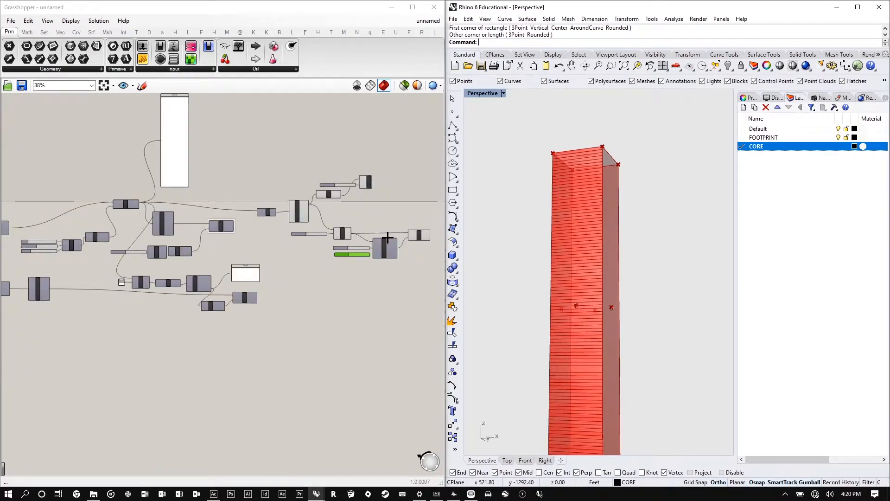
# - Connect the FLOORS slider to the U Count of Divide Domain² in place of the 100 slider
pyautogui.scroll(6, 387, 238)
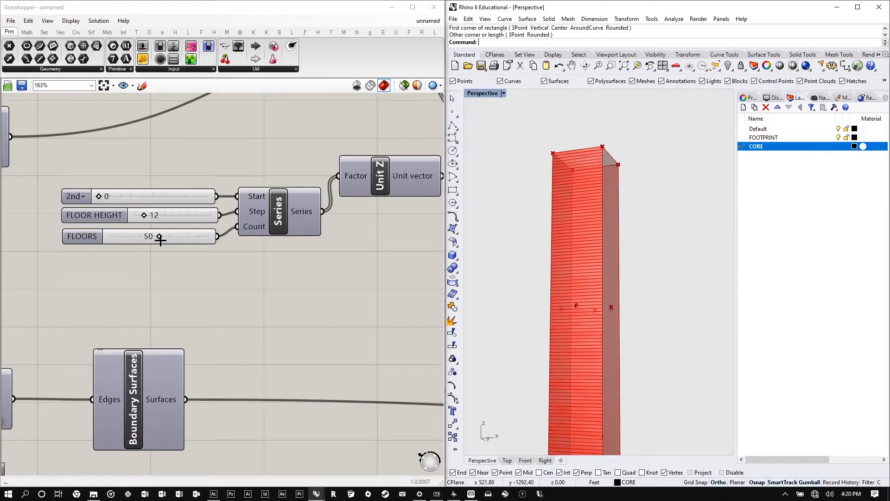
pyautogui.scroll(-4, 17, 214)
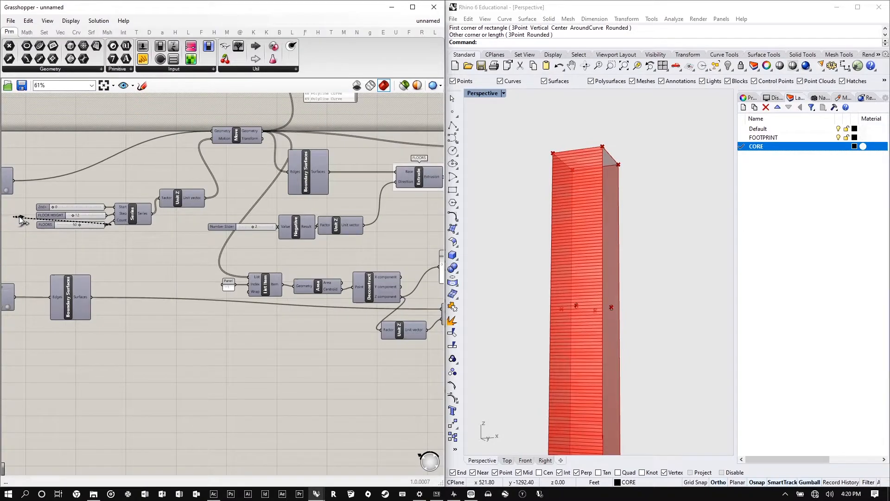
pyautogui.scroll(2, 510, 200)
pyautogui.moveTo(18, 216); pyautogui.dragTo(58, 233)
pyautogui.scroll(5, 508, 219)
pyautogui.scroll(-1, 508, 219)
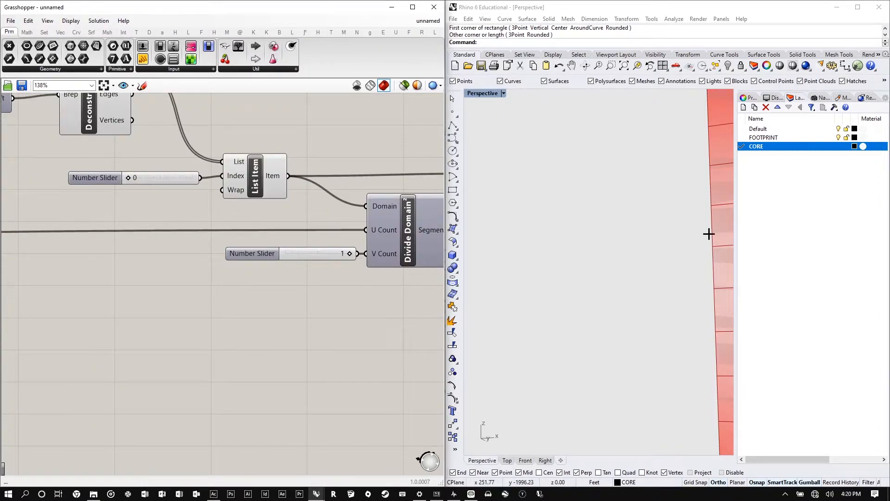
pyautogui.moveTo(708, 234); pyautogui.dragTo(651, 238, button='right')
pyautogui.scroll(-5, 316, 186)
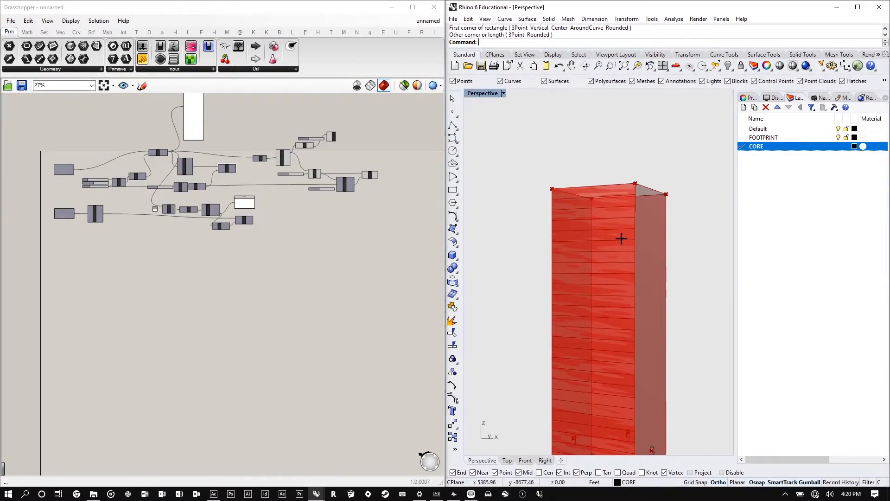
# - Turn on the preview of the FLOORS Extrude component
pyautogui.scroll(4, 289, 181)
pyautogui.rightClick(289, 181)
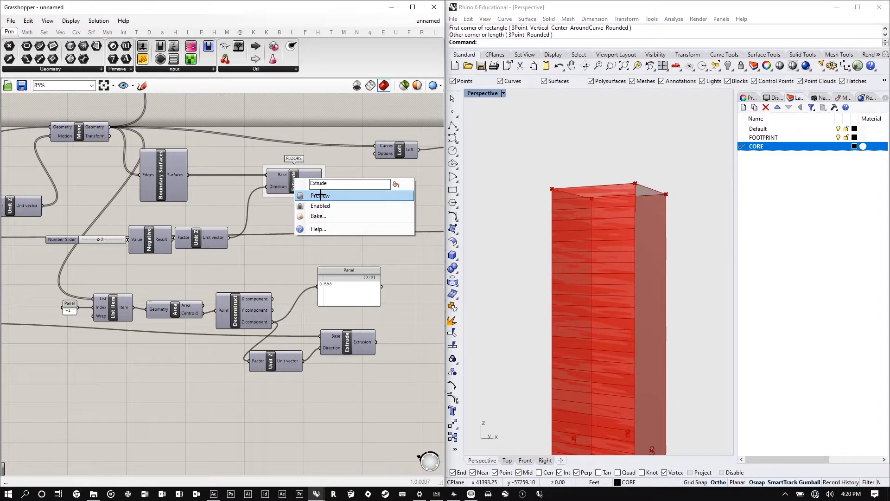
pyautogui.click(320, 195)
pyautogui.scroll(3, 635, 198)
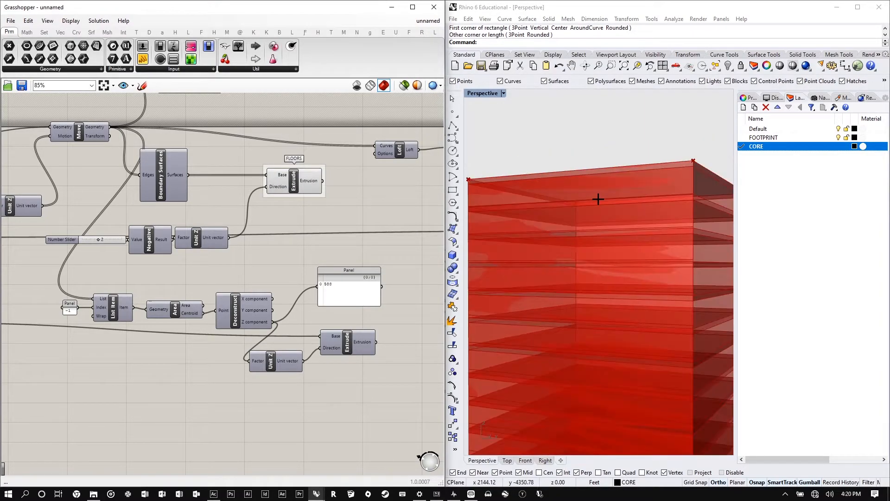
pyautogui.scroll(-4, 597, 199)
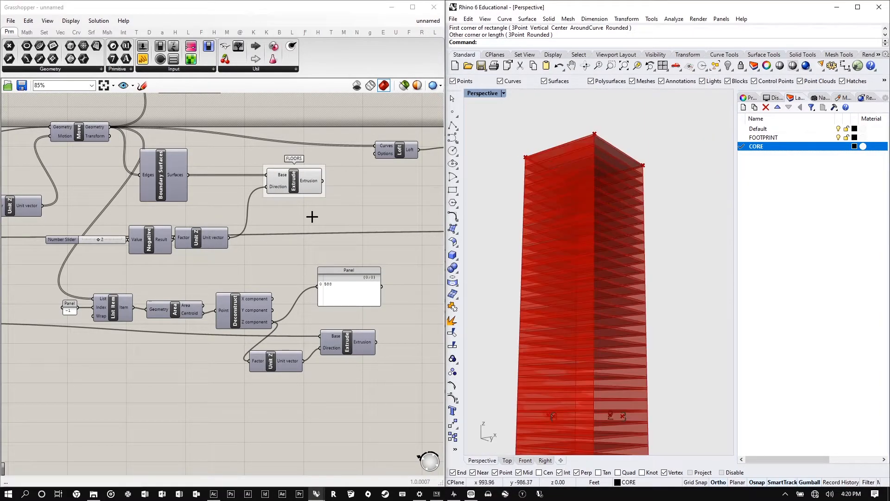
pyautogui.scroll(-4, 330, 181)
pyautogui.scroll(5, 329, 181)
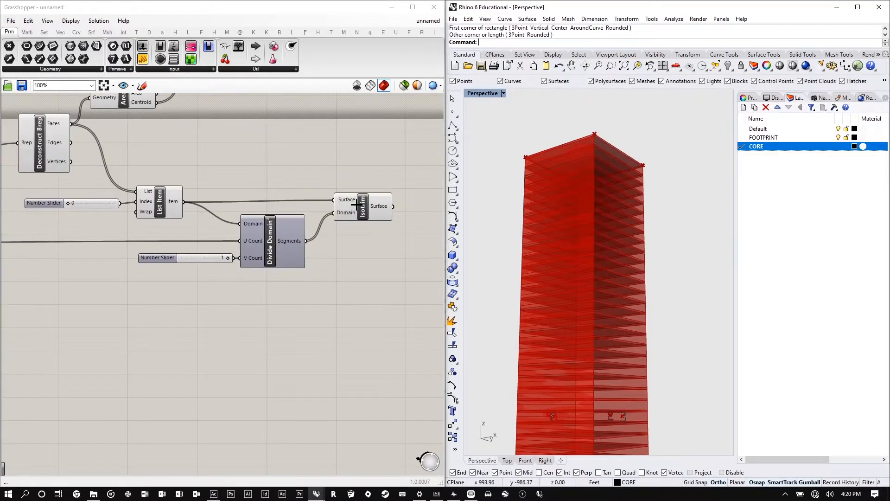
# - Highlight the Isotrim output and compare its strips with the floor slabs from the tower's top to its base
pyautogui.click(363, 206)
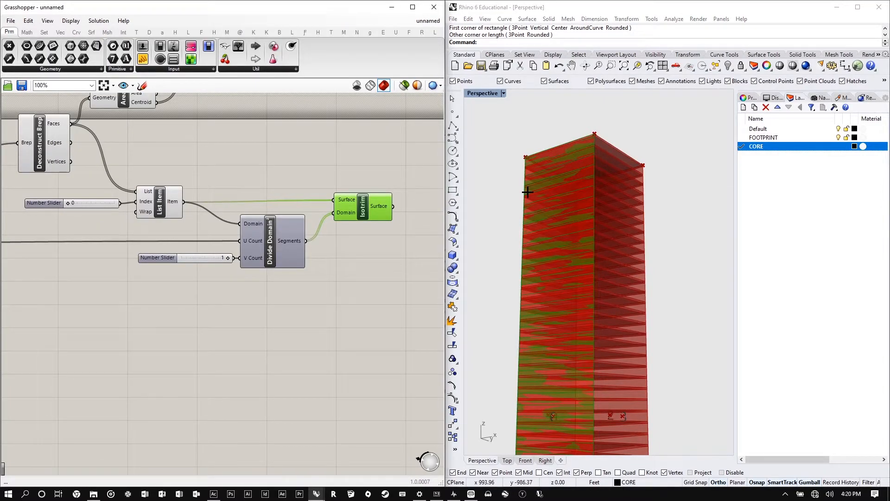
pyautogui.scroll(4, 527, 191)
pyautogui.scroll(-4, 605, 205)
pyautogui.scroll(4, 588, 223)
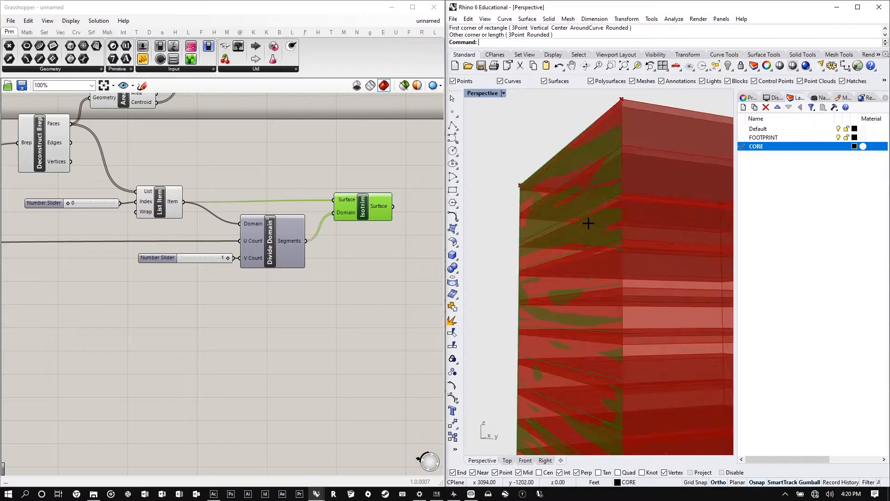
pyautogui.scroll(2, 589, 223)
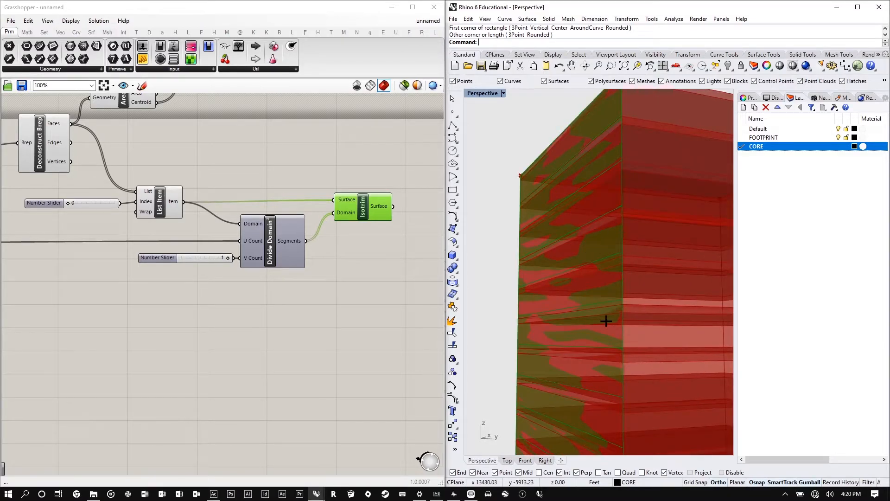
pyautogui.scroll(-6, 584, 320)
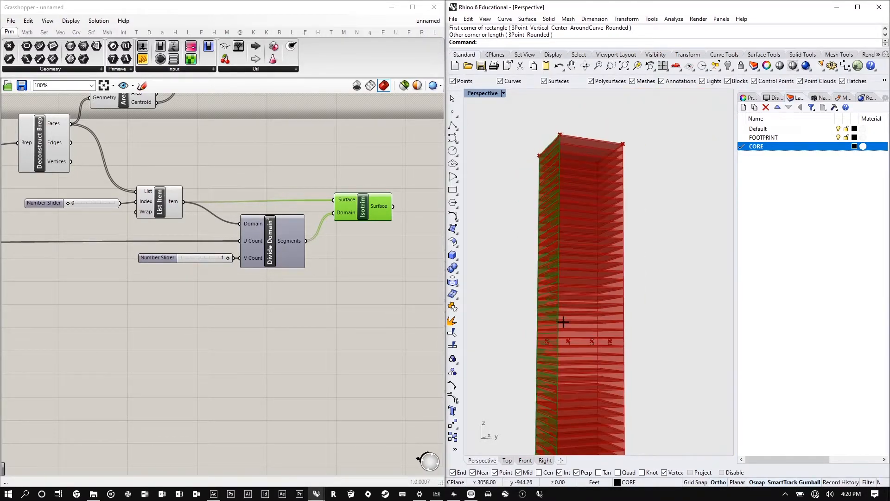
pyautogui.scroll(3, 548, 369)
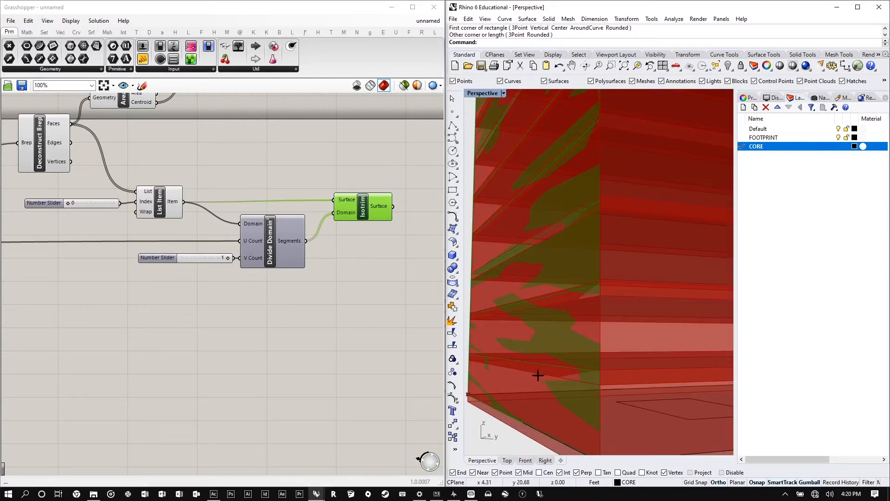
pyautogui.scroll(-1, 586, 415)
pyautogui.scroll(3, 533, 348)
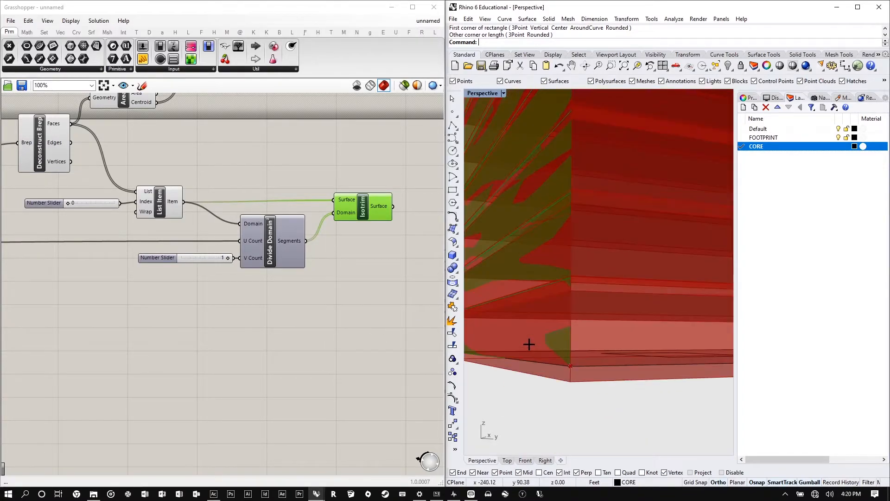
pyautogui.scroll(-1, 579, 340)
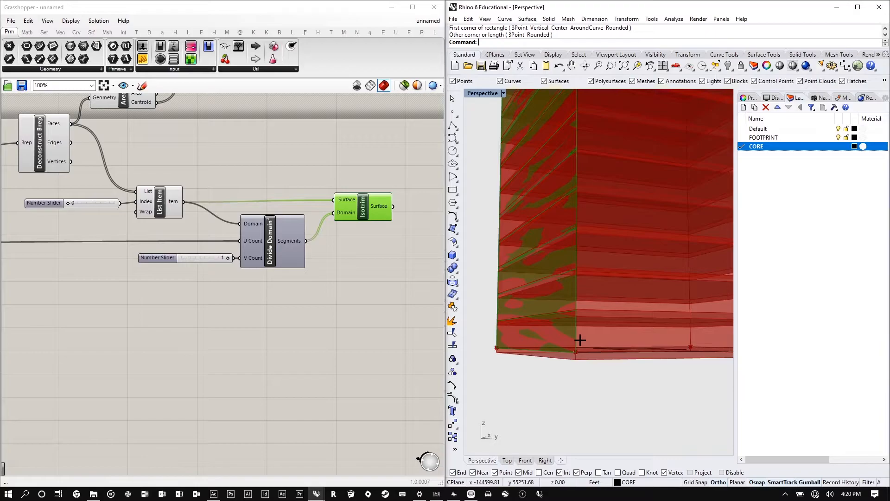
# - Add the expression x-1 to the U Count input of Divide Domain²
pyautogui.scroll(2, 355, 204)
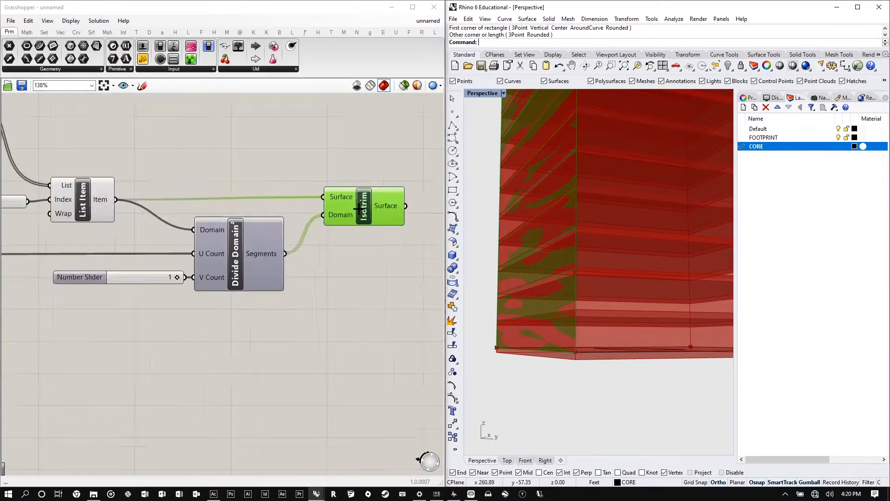
pyautogui.scroll(2, 320, 255)
pyautogui.scroll(1, 205, 264)
pyautogui.rightClick(252, 284)
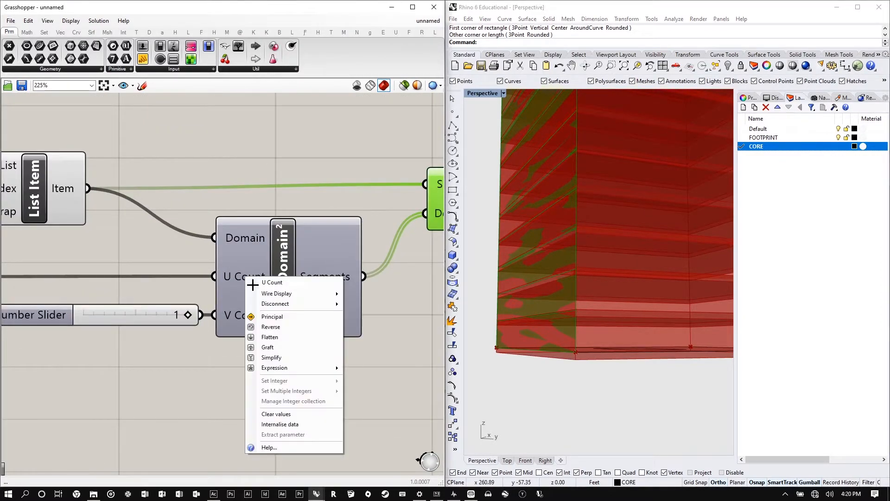
pyautogui.moveTo(318, 368)
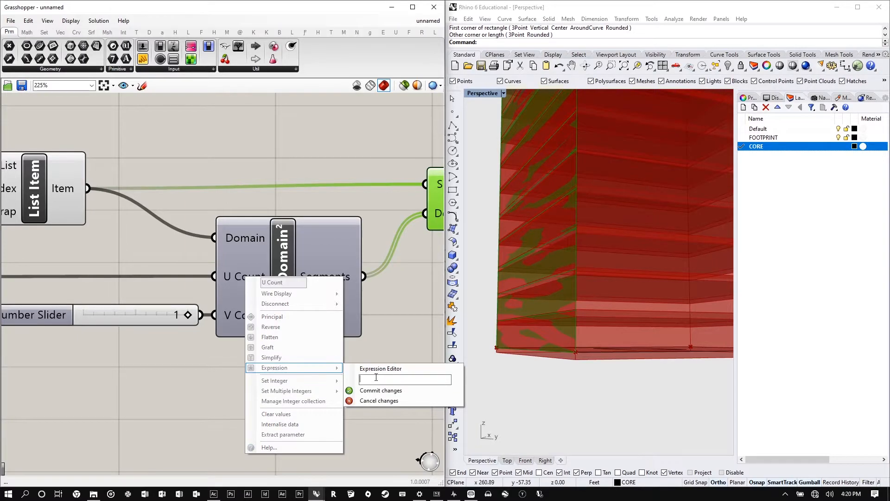
pyautogui.write('x-1')
pyautogui.click(380, 390)
# - Turn off the preview of the Deconstruct Brep component
pyautogui.scroll(-6, 602, 309)
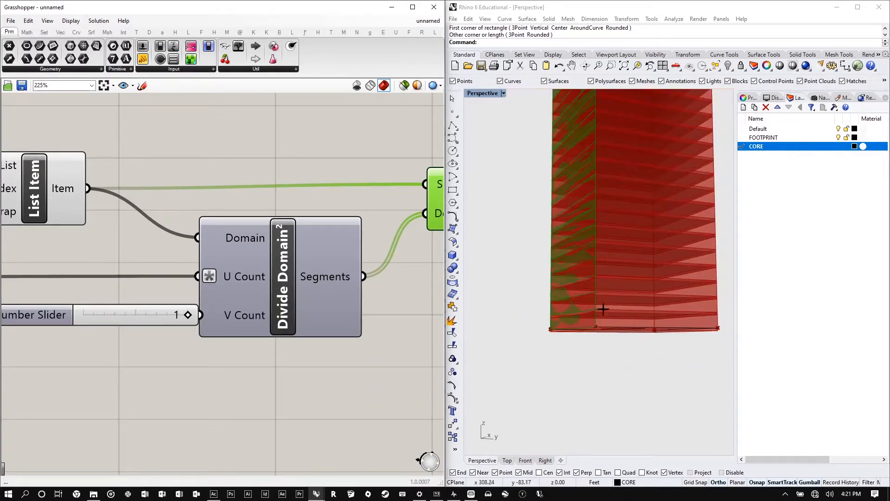
pyautogui.moveTo(602, 309); pyautogui.dragTo(600, 305, button='right')
pyautogui.scroll(3, 654, 208)
pyautogui.scroll(2, 654, 207)
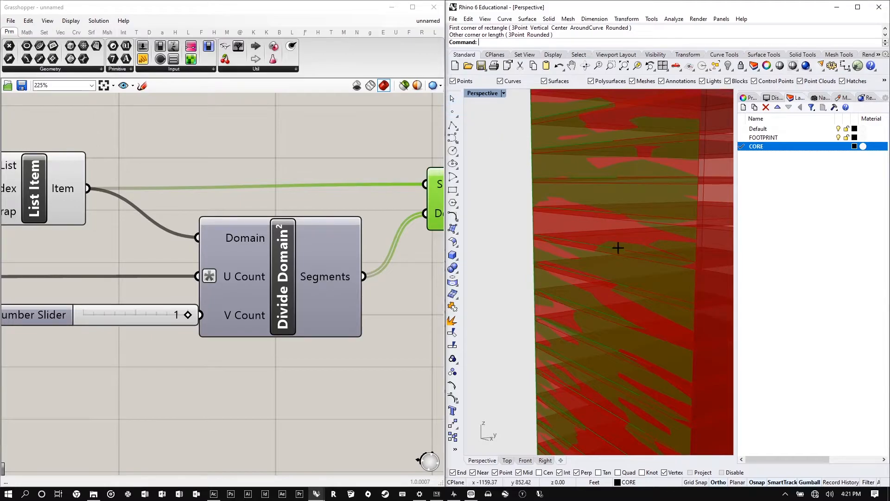
pyautogui.moveTo(611, 302); pyautogui.dragTo(605, 285, button='right')
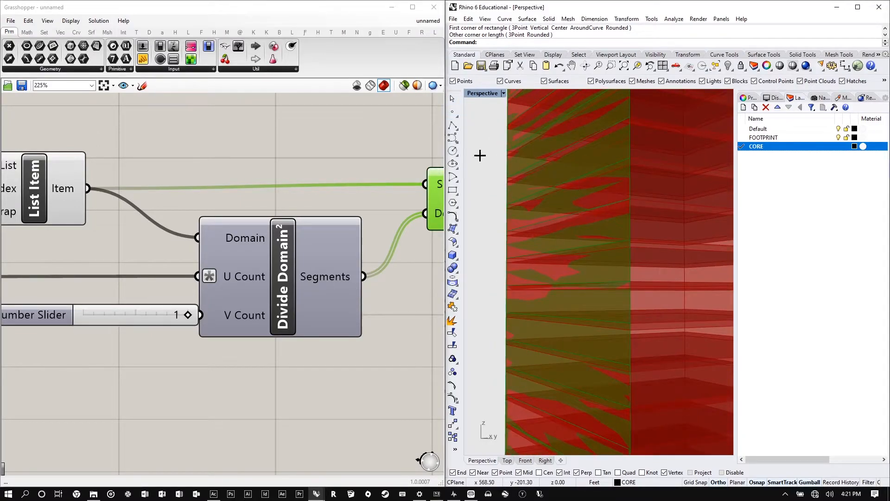
pyautogui.scroll(-6, 301, 216)
pyautogui.scroll(3, 301, 216)
pyautogui.scroll(1, 301, 216)
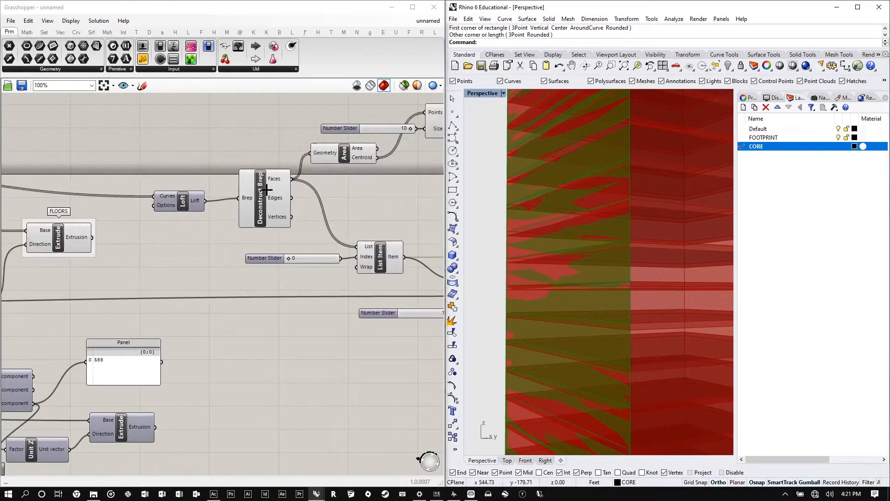
pyautogui.rightClick(255, 177)
pyautogui.click(278, 190)
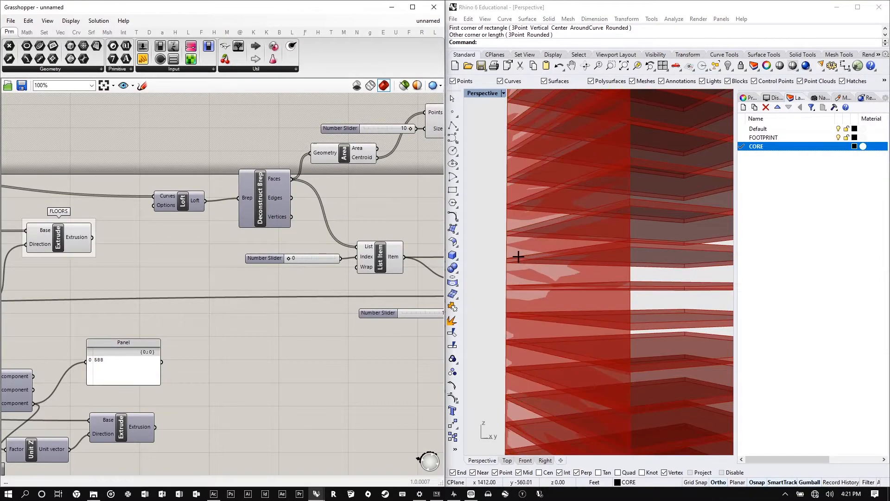
# - Examine the full tower with the Isotrim output highlighted, checking how its strips align with the floor slabs
pyautogui.scroll(-3, 547, 225)
pyautogui.moveTo(546, 225); pyautogui.dragTo(562, 243, button='right')
pyautogui.scroll(-3, 481, 217)
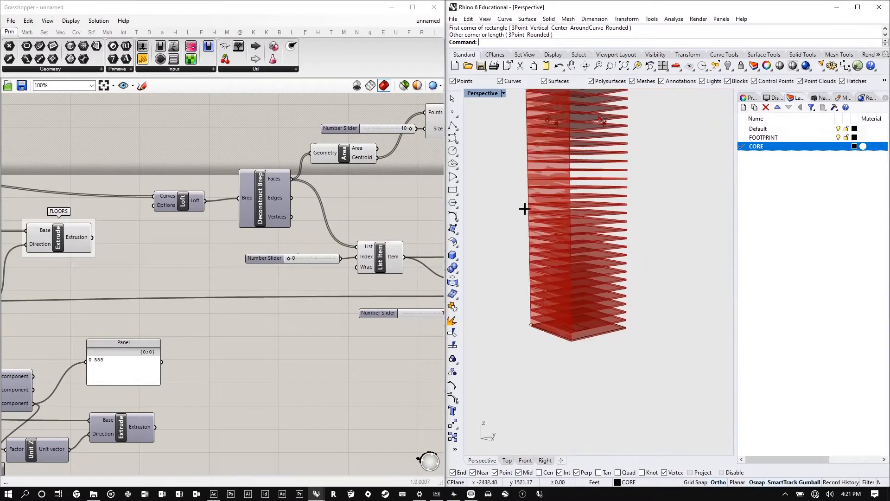
pyautogui.scroll(3, 566, 130)
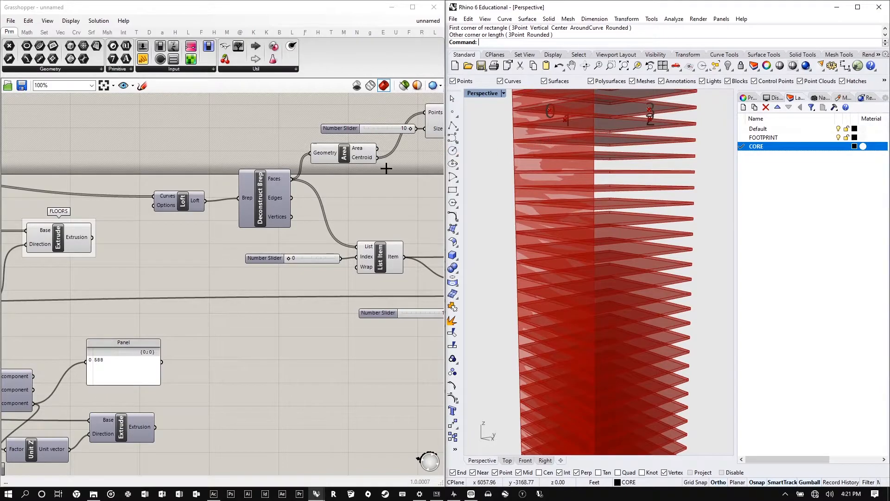
pyautogui.scroll(-2, 278, 228)
pyautogui.scroll(-3, 592, 186)
pyautogui.moveTo(592, 187); pyautogui.dragTo(619, 199, button='right')
pyautogui.scroll(-6, 608, 257)
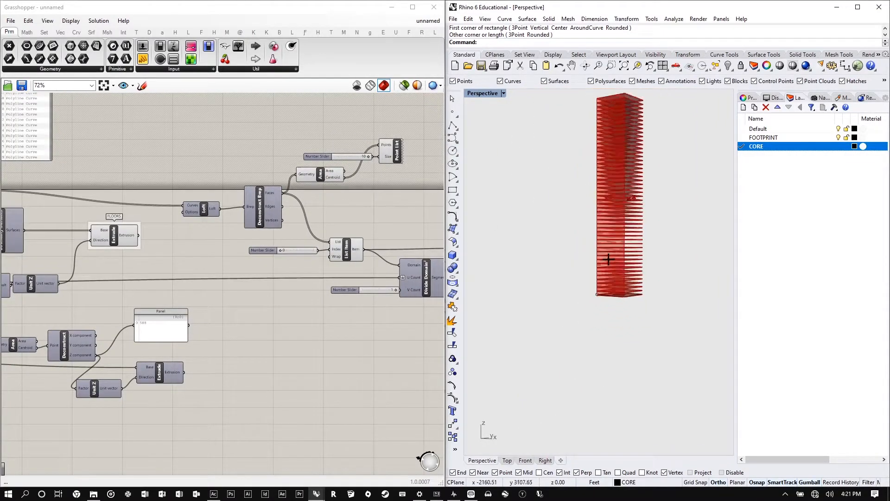
pyautogui.scroll(6, 599, 143)
pyautogui.scroll(-3, 192, 221)
pyautogui.scroll(2, 347, 252)
pyautogui.scroll(2, 347, 253)
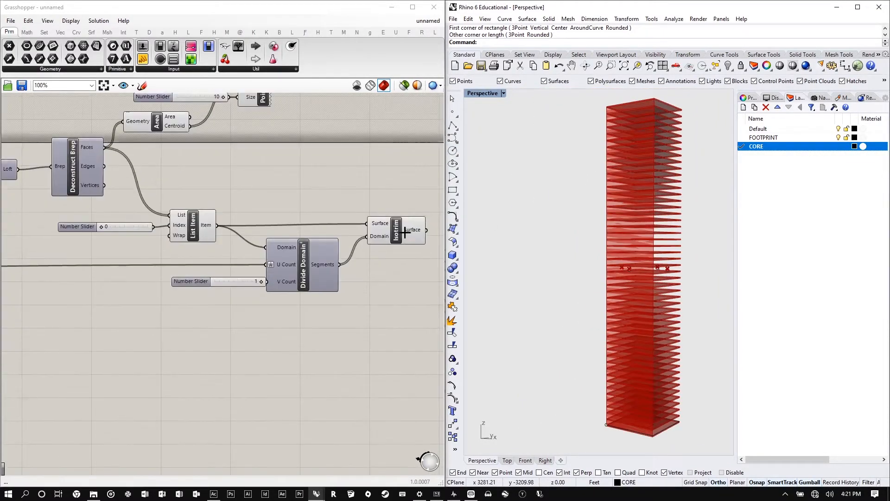
pyautogui.click(402, 224)
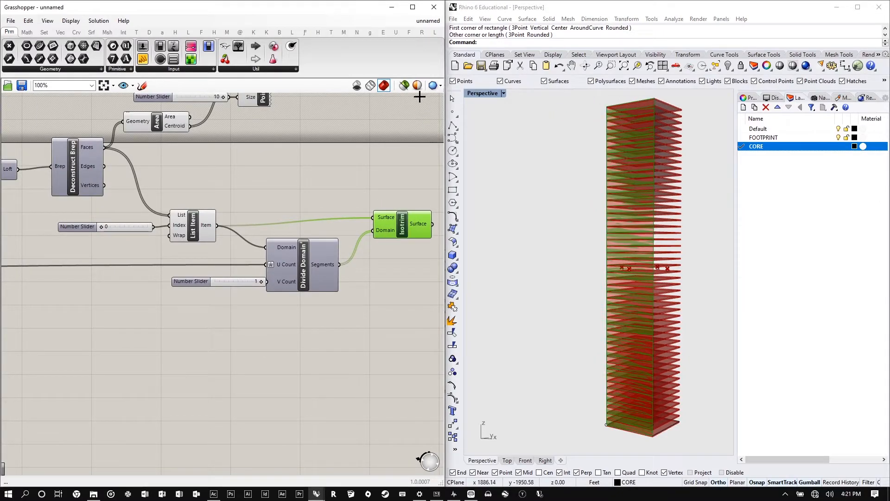
# - Turn off the preview of the FLOORS Extrude component
pyautogui.scroll(-4, 372, 165)
pyautogui.scroll(3, 88, 147)
pyautogui.rightClick(140, 234)
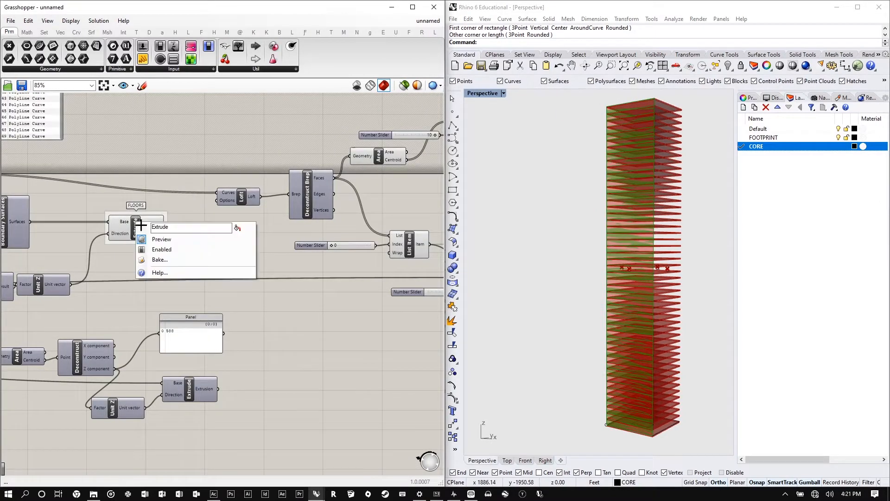
pyautogui.click(177, 240)
# - Examine the highlighted Isotrim strips on the isolated tower face
pyautogui.scroll(-4, 176, 240)
pyautogui.scroll(3, 704, 186)
pyautogui.scroll(1, 705, 185)
pyautogui.scroll(5, 362, 234)
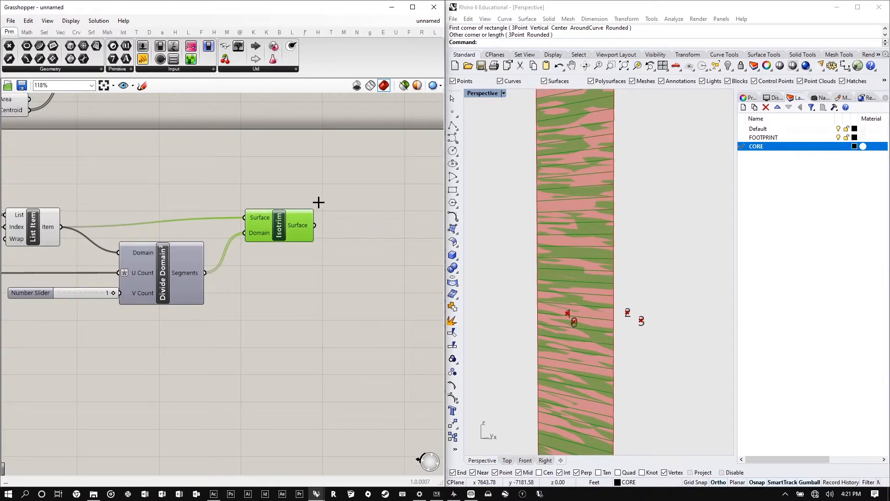
pyautogui.scroll(-3, 280, 215)
pyautogui.scroll(3, 328, 218)
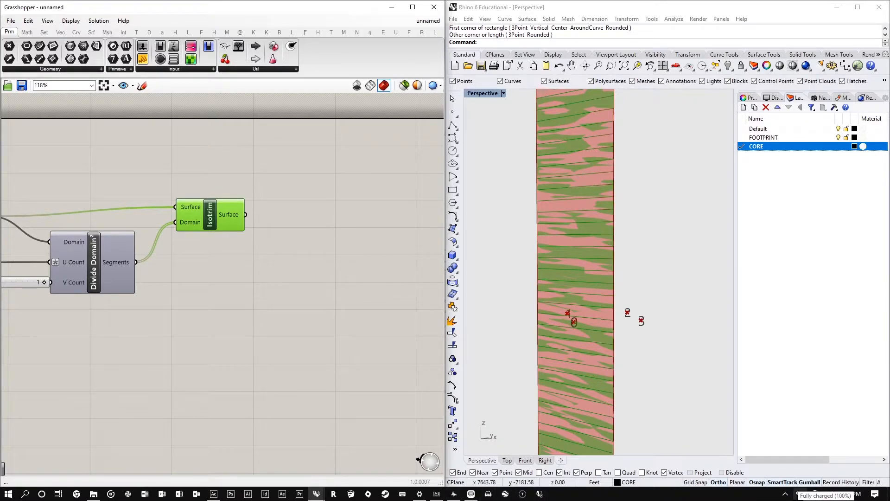
pyautogui.scroll(-3, 590, 149)
pyautogui.scroll(2, 659, 207)
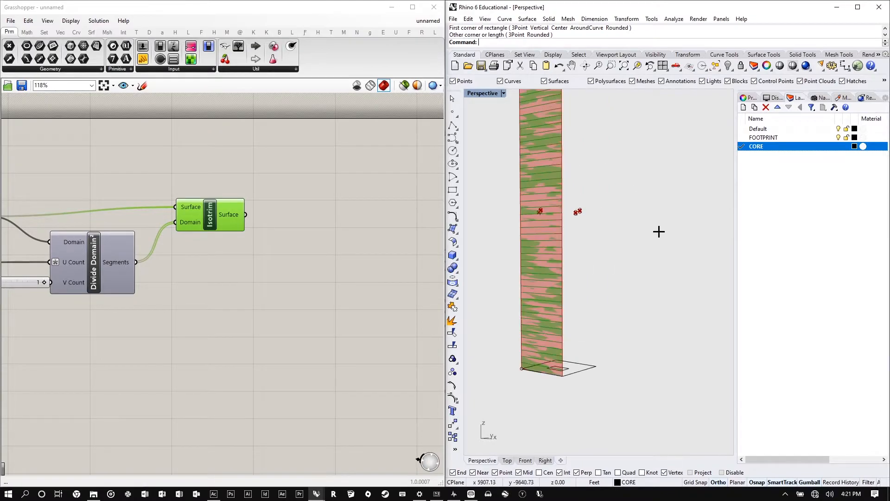
pyautogui.moveTo(658, 231); pyautogui.dragTo(681, 297, button='right')
pyautogui.scroll(-8, 570, 294)
pyautogui.scroll(7, 635, 398)
pyautogui.scroll(4, 486, 236)
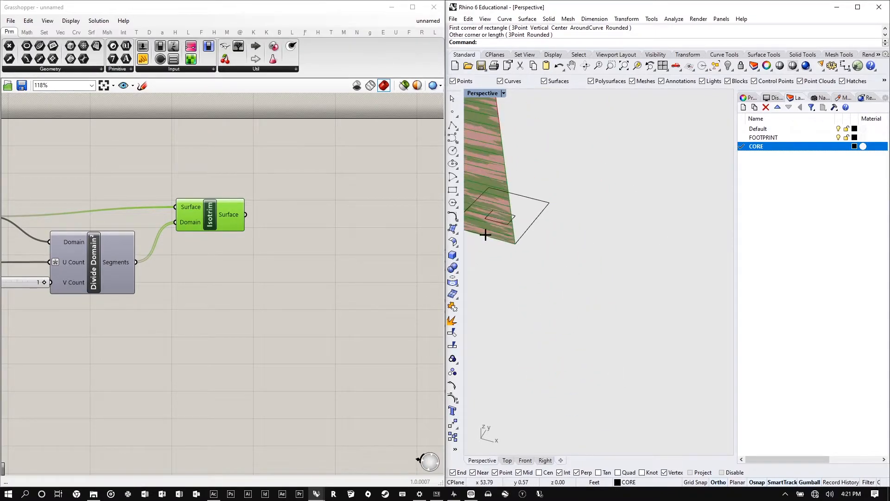
pyautogui.scroll(2, 485, 236)
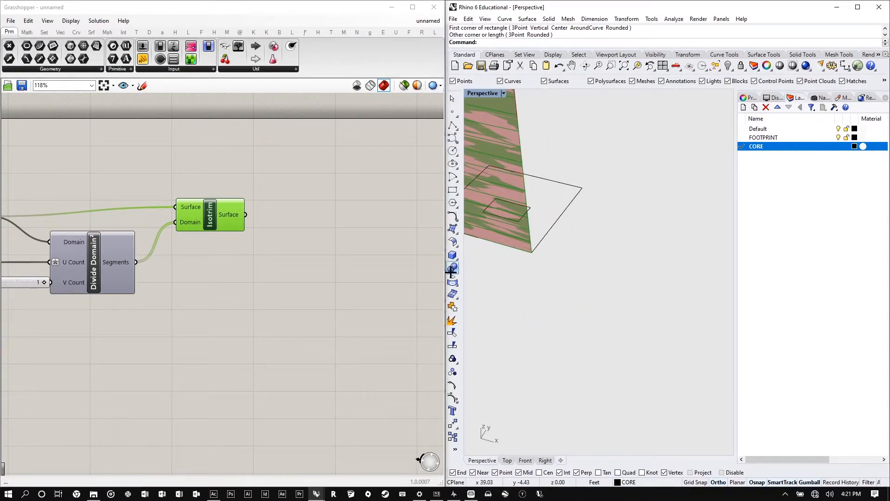
pyautogui.click(453, 255)
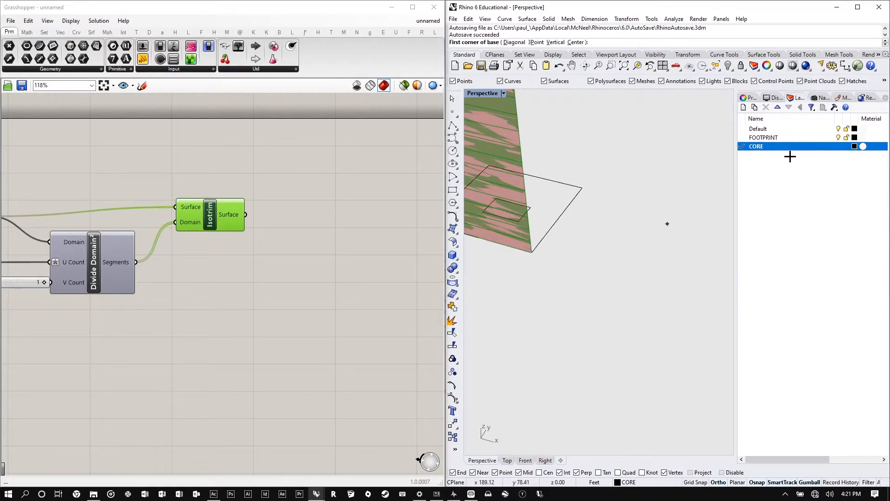
# - Create a new layer named PANEL A
pyautogui.click(744, 107)
pyautogui.click(767, 157)
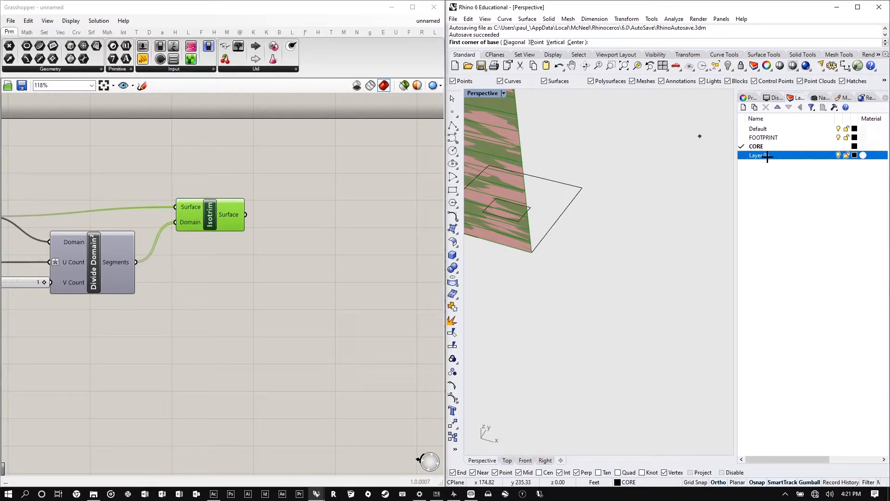
pyautogui.press('Escape')
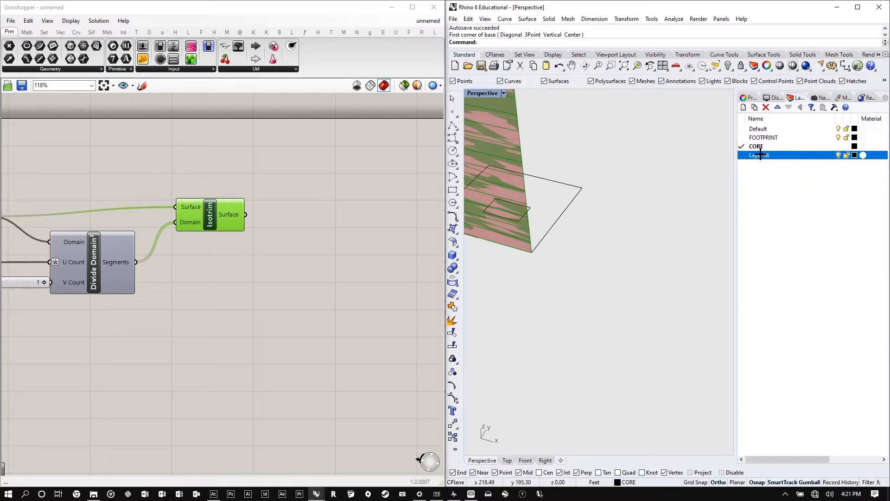
pyautogui.write('Pan')
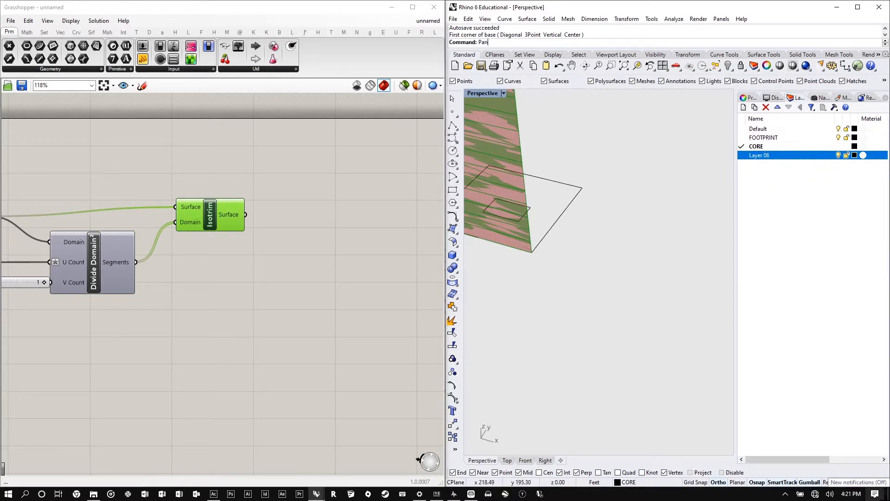
pyautogui.press('Escape')
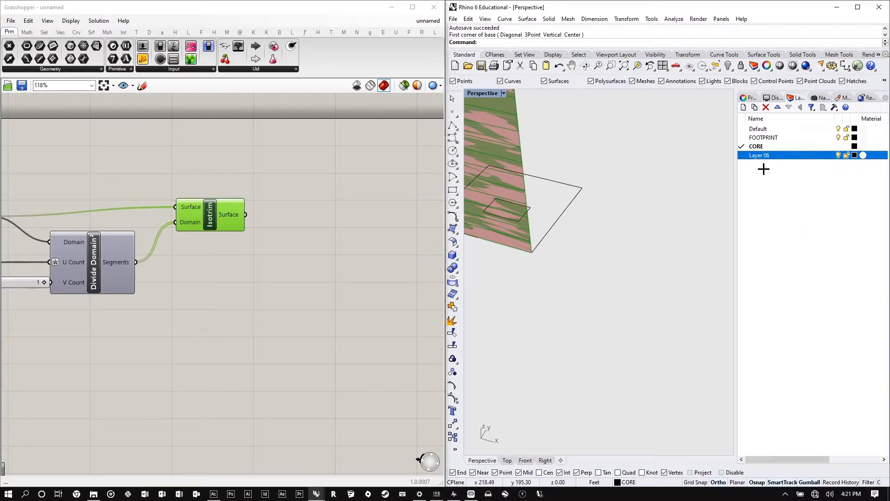
pyautogui.click(754, 155)
pyautogui.write('PANEL A')
pyautogui.press('Return')
# - Duplicate the PANEL A layer and name the duplicate PANEL B
pyautogui.rightClick(762, 157)
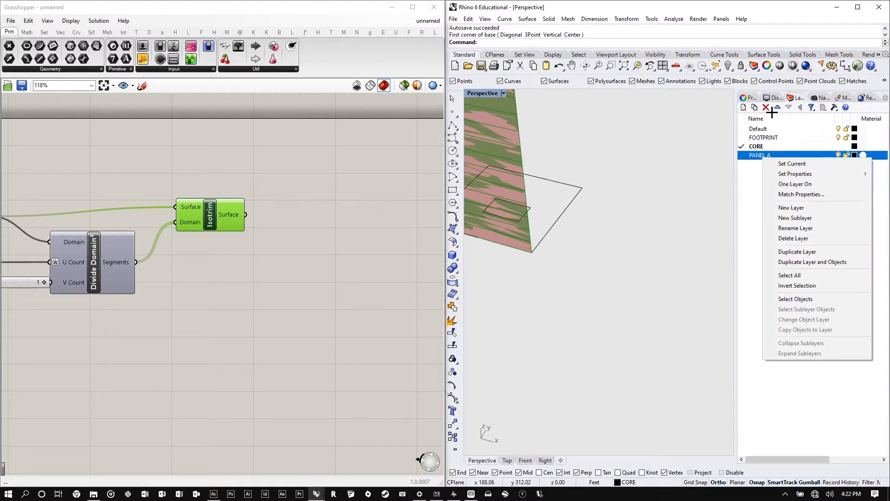
pyautogui.click(816, 249)
pyautogui.write('PANEL B')
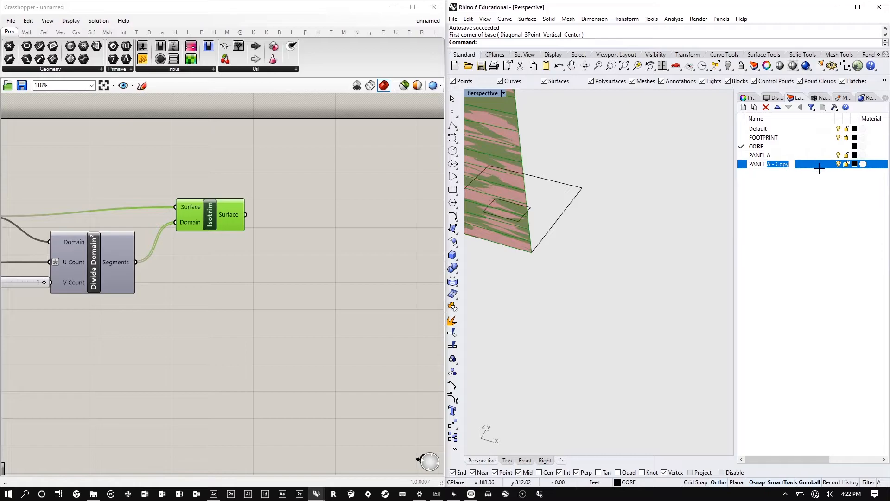
pyautogui.press('Return')
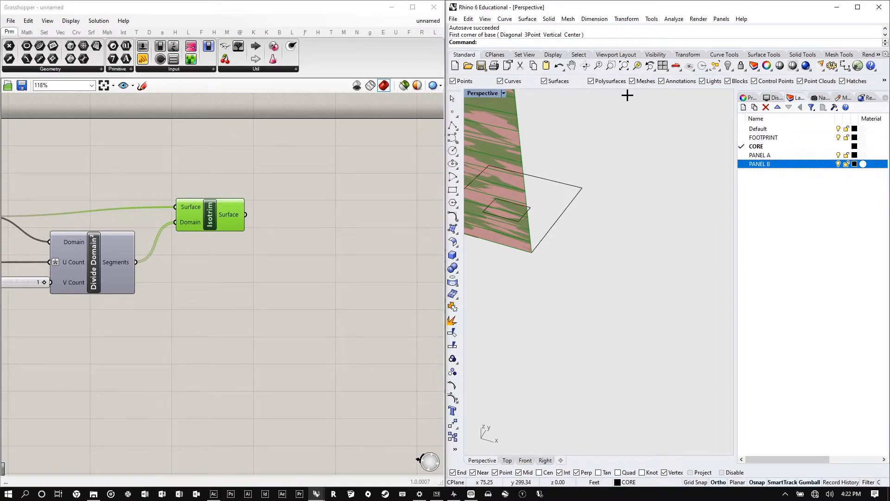
# - Model a box on the ground beside the tower footprint, with a base of about 7 by 16.5 ft and a height of 1 ft
pyautogui.scroll(4, 580, 189)
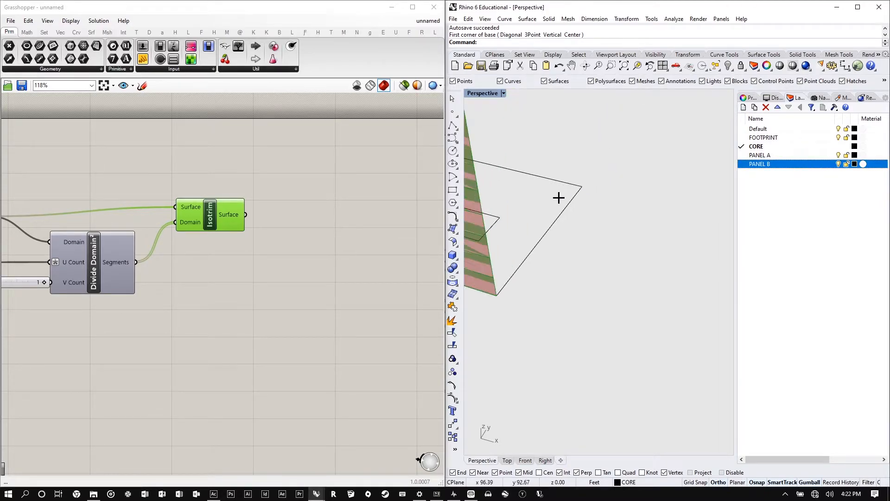
pyautogui.click(452, 254)
pyautogui.click(537, 280)
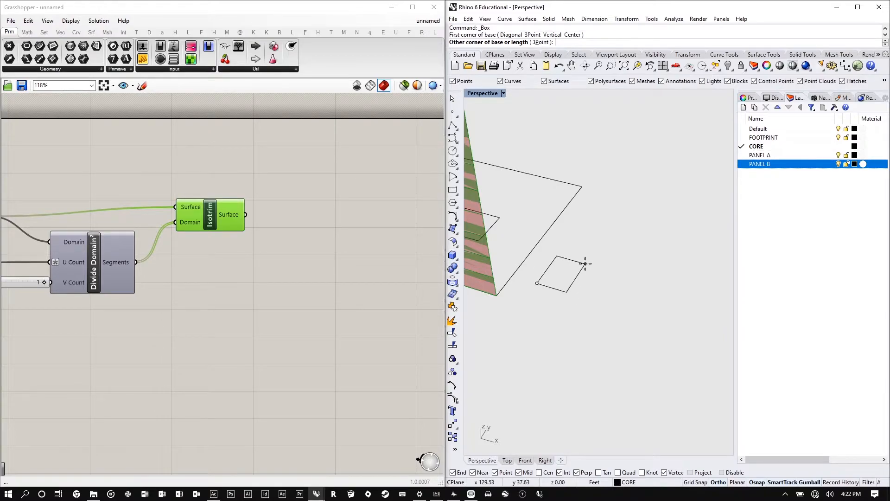
pyautogui.scroll(2, 552, 271)
pyautogui.scroll(-2, 542, 270)
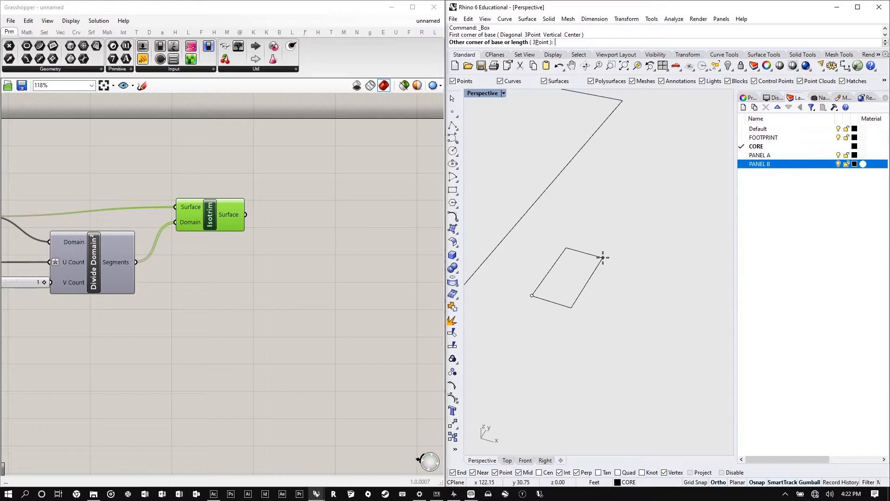
pyautogui.click(597, 254)
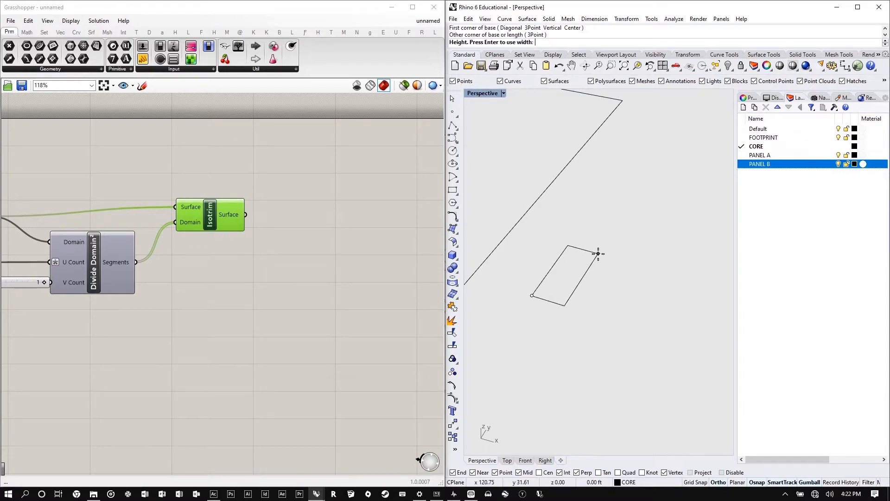
pyautogui.write('1')
pyautogui.press('Return')
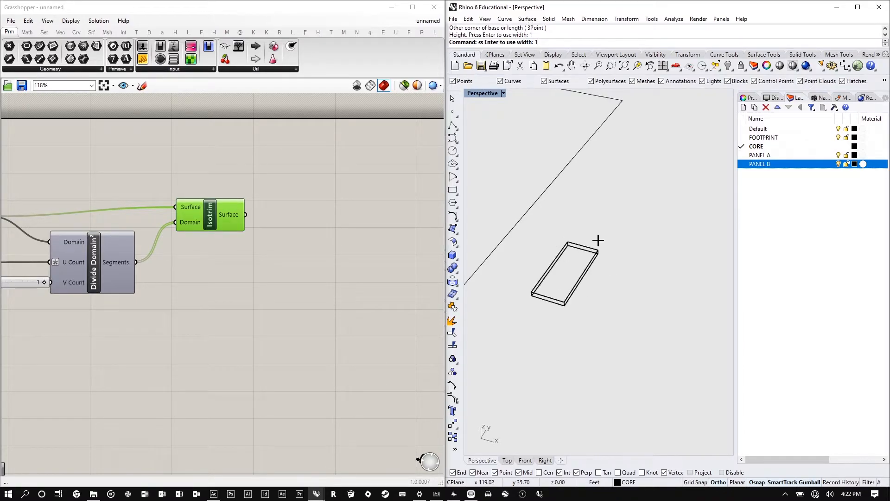
# - Copy the thin box from its lower corner to a spot right beside it, leaving a small gap
pyautogui.scroll(3, 576, 302)
pyautogui.scroll(3, 577, 296)
pyautogui.scroll(-3, 545, 283)
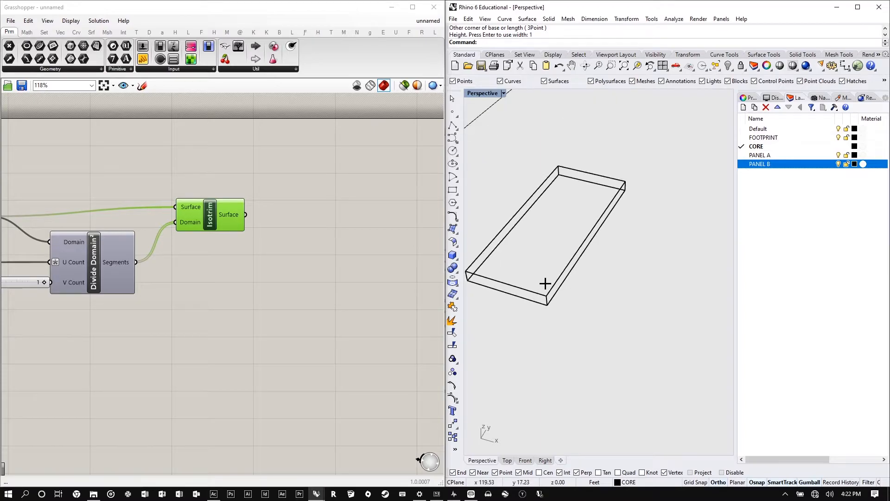
pyautogui.click(545, 290)
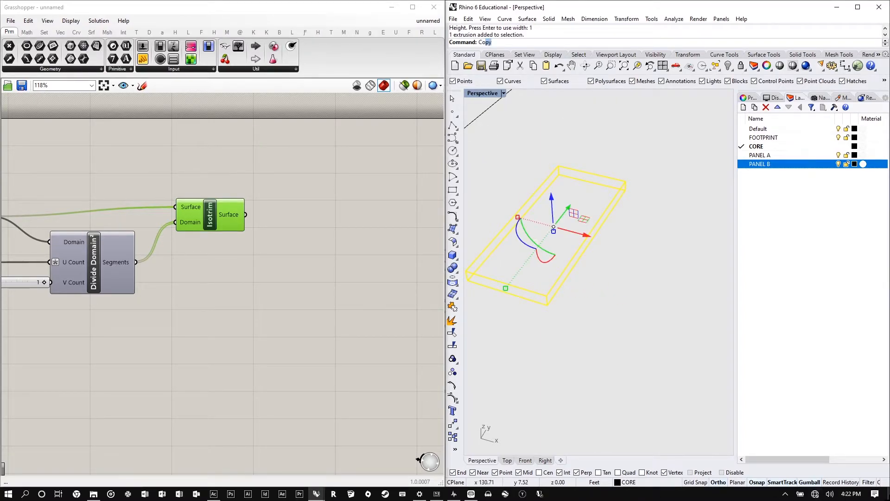
pyautogui.write('Co')
pyautogui.press('Return')
pyautogui.scroll(-3, 584, 304)
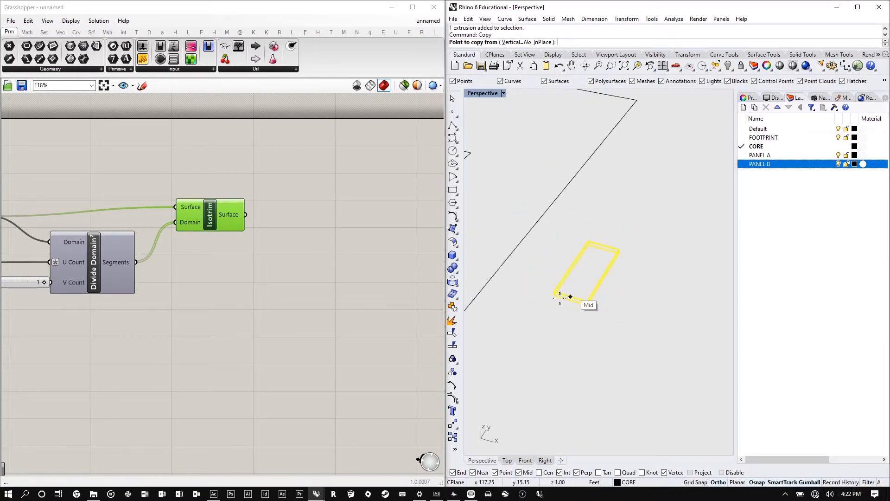
pyautogui.scroll(3, 562, 299)
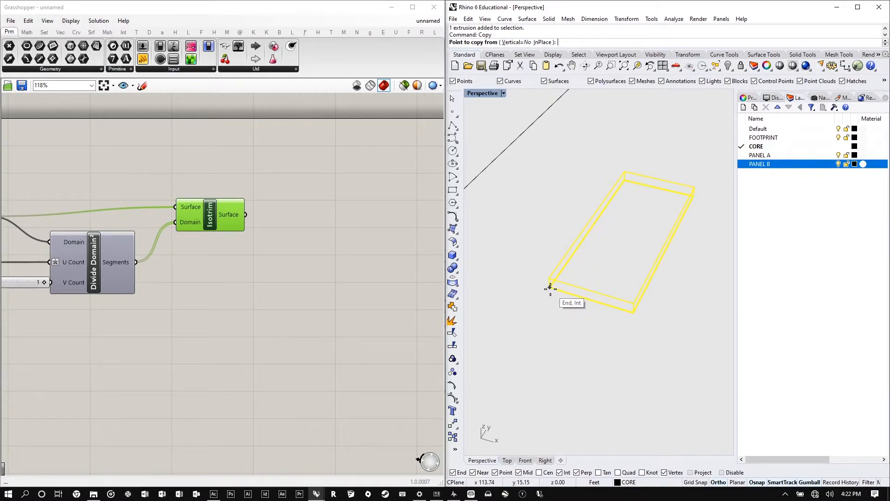
pyautogui.click(550, 294)
pyautogui.scroll(-3, 556, 294)
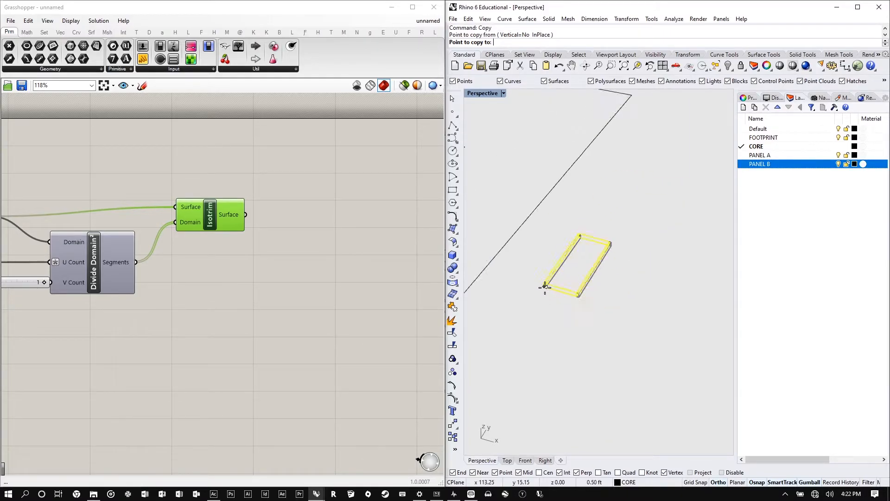
pyautogui.click(579, 299)
pyautogui.press('Return')
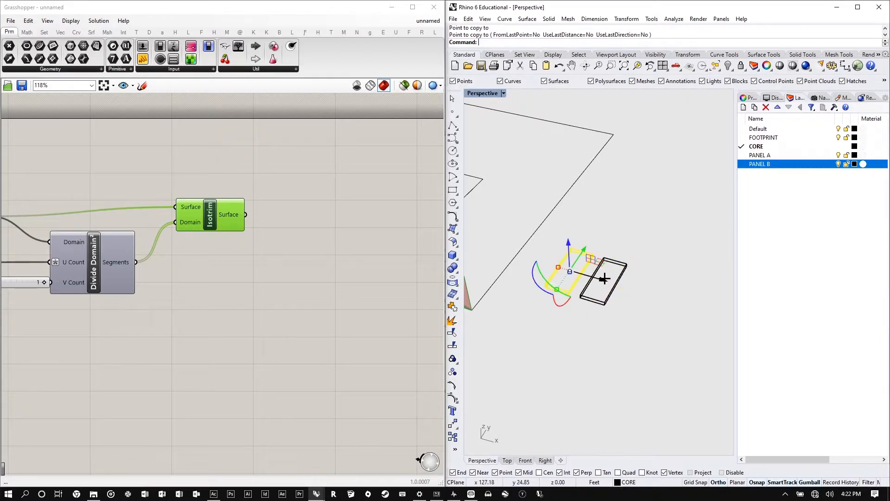
pyautogui.press('Escape')
# - Assign the original box nearer the footprint to layer PANEL A and its copy to layer PANEL B
pyautogui.click(575, 269)
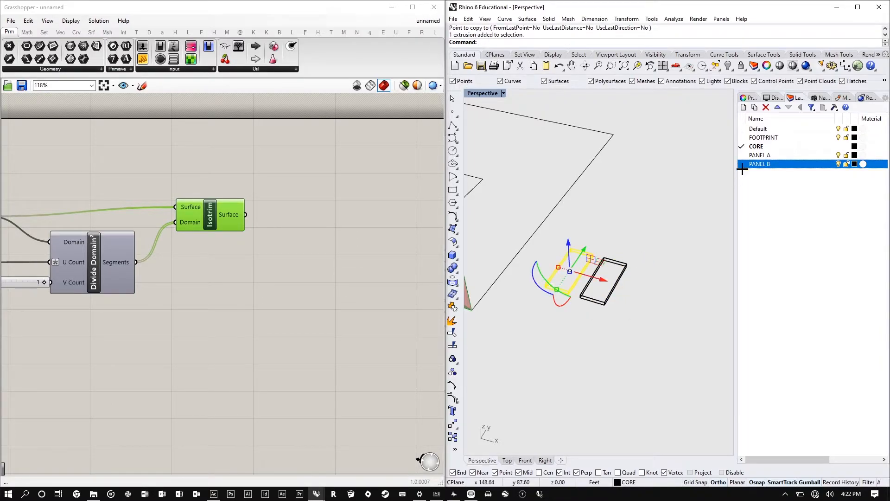
pyautogui.rightClick(770, 155)
pyautogui.click(815, 313)
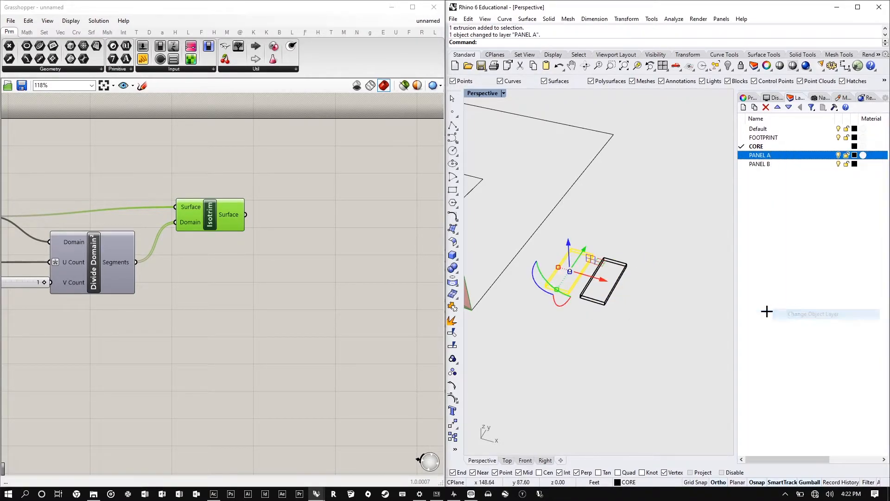
pyautogui.click(621, 268)
pyautogui.rightClick(769, 164)
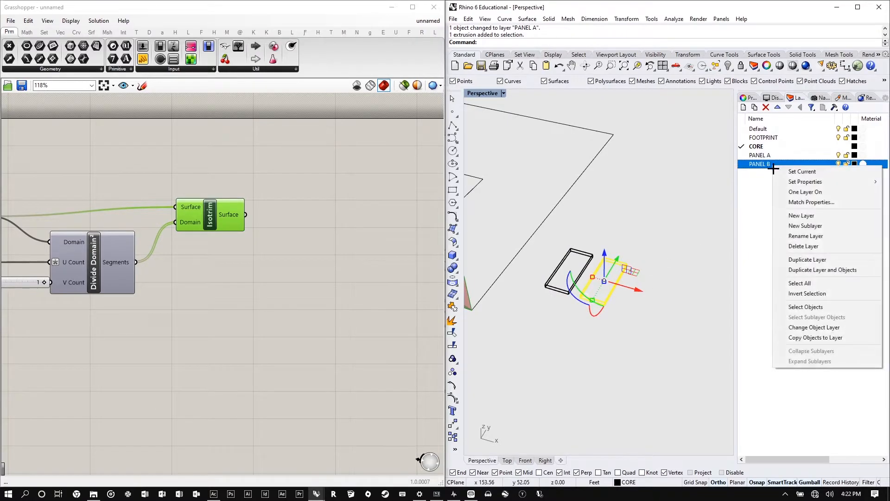
pyautogui.click(807, 327)
pyautogui.click(674, 286)
# - Trace the upper face of the PANEL B box with a closed polyline through its four corners
pyautogui.scroll(6, 674, 286)
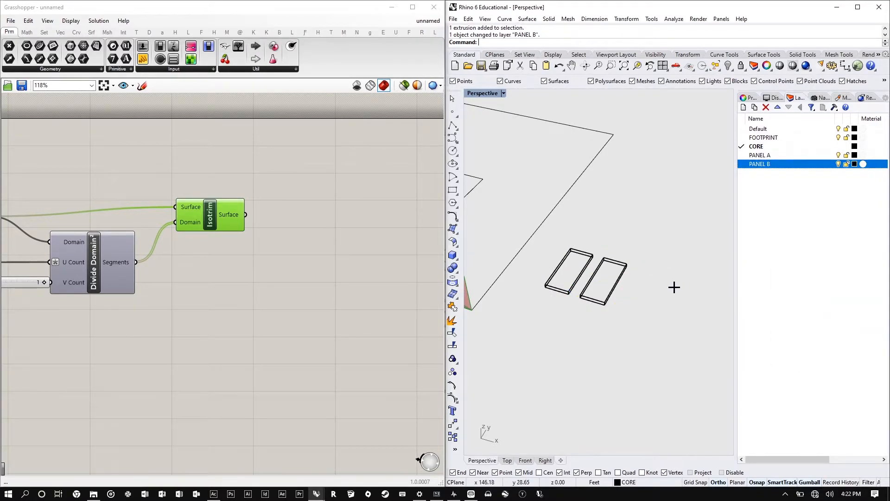
pyautogui.scroll(5, 605, 253)
pyautogui.scroll(-5, 629, 201)
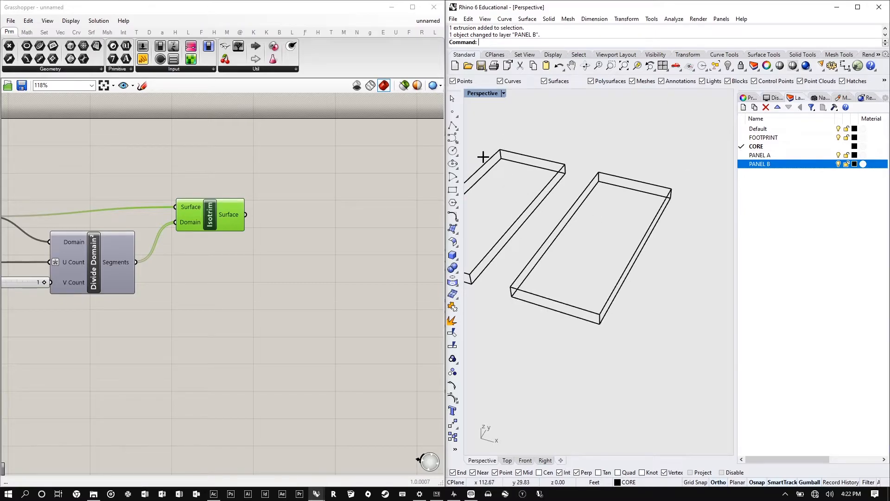
pyautogui.click(452, 126)
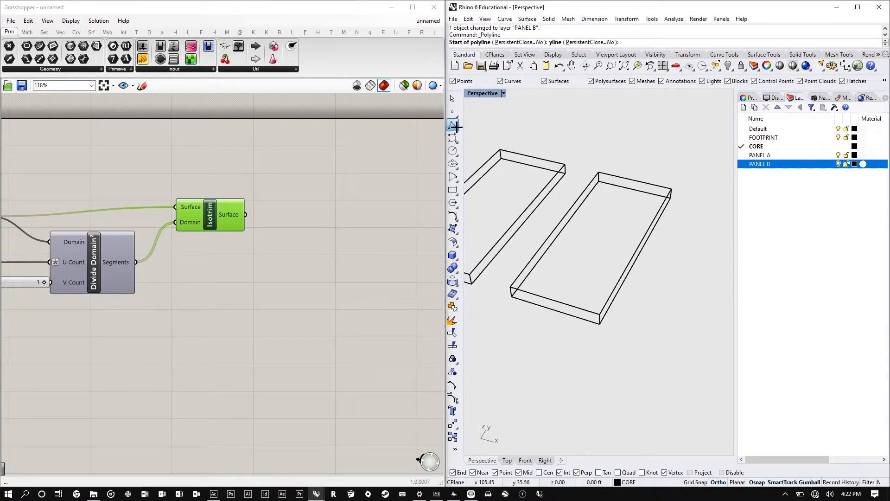
pyautogui.click(599, 172)
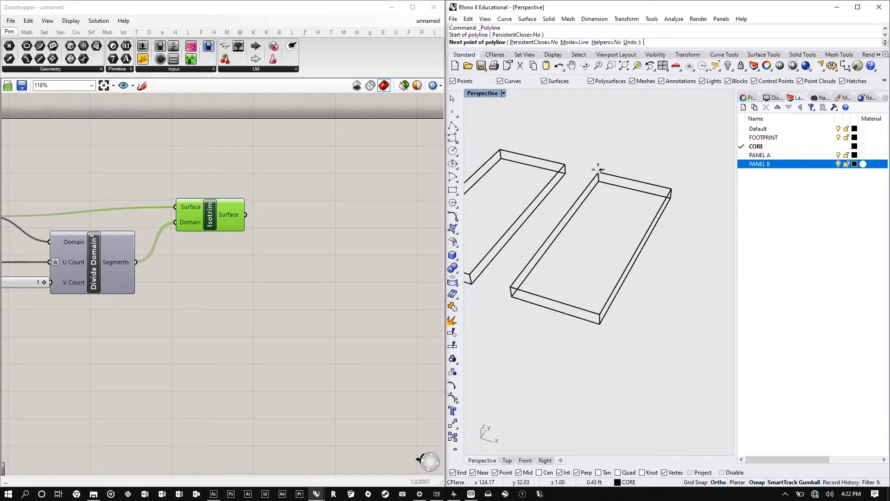
pyautogui.click(510, 287)
pyautogui.click(600, 314)
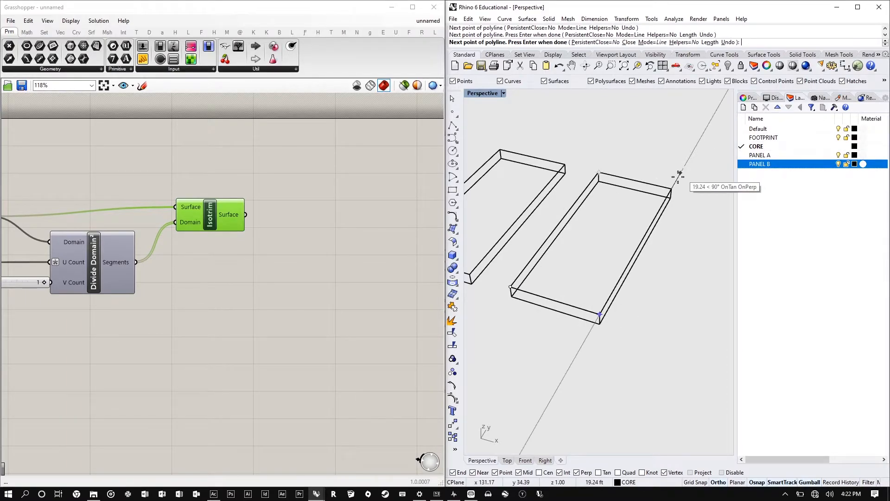
pyautogui.click(671, 188)
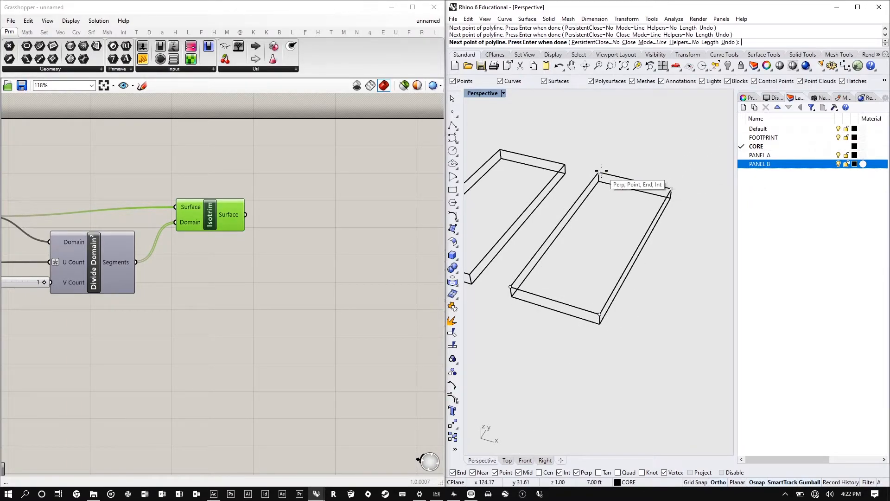
pyautogui.click(601, 171)
# - Offset the closed outline on the PANEL B box's upper face inward by 6 inches
pyautogui.click(638, 176)
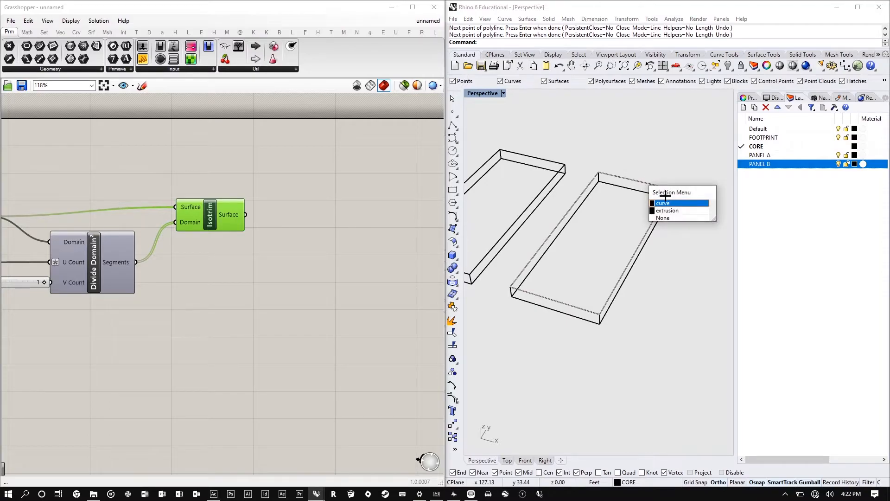
pyautogui.click(679, 206)
pyautogui.write('Offset')
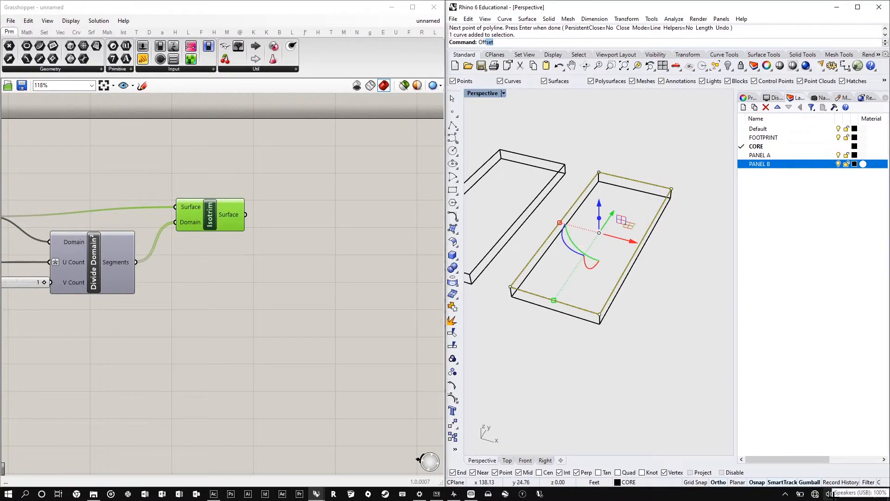
pyautogui.press('Return')
pyautogui.scroll(6, 628, 226)
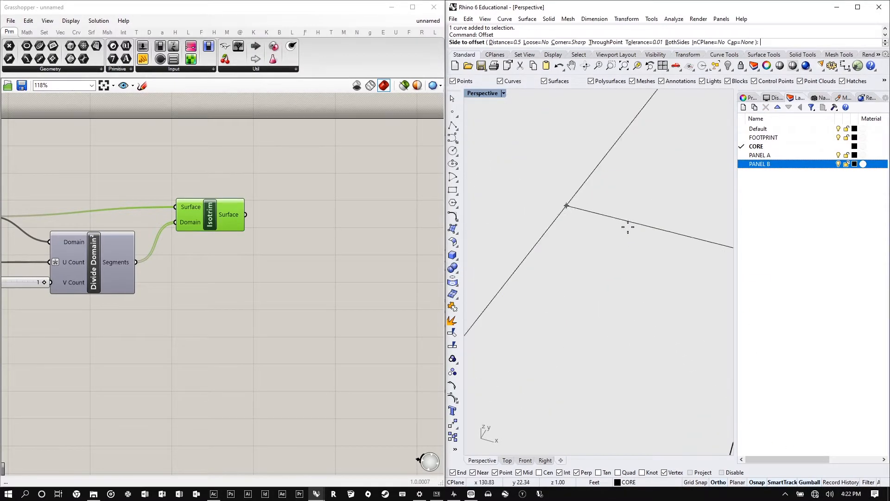
pyautogui.scroll(-4, 644, 214)
pyautogui.scroll(5, 642, 215)
pyautogui.scroll(-8, 639, 216)
pyautogui.scroll(4, 642, 217)
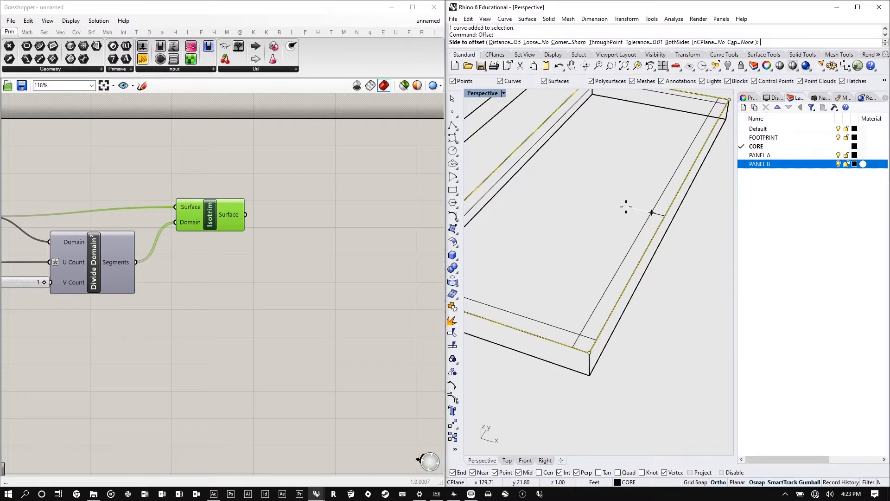
pyautogui.write('2')
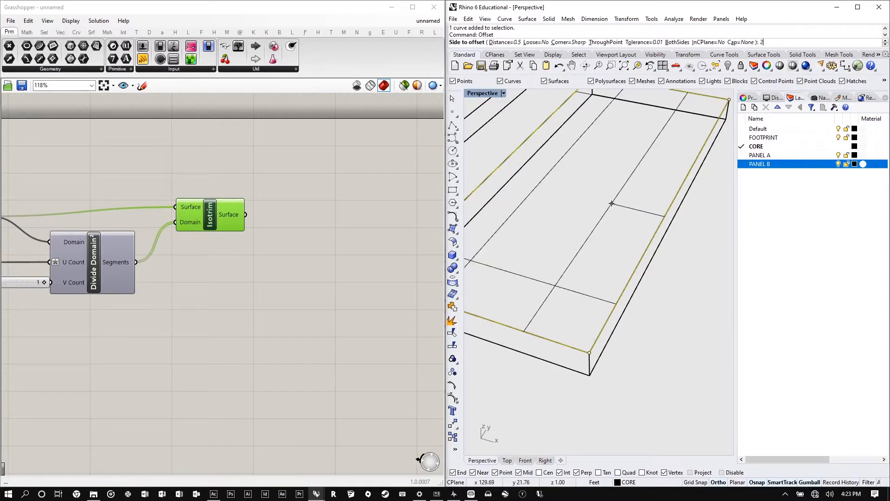
pyautogui.write('"')
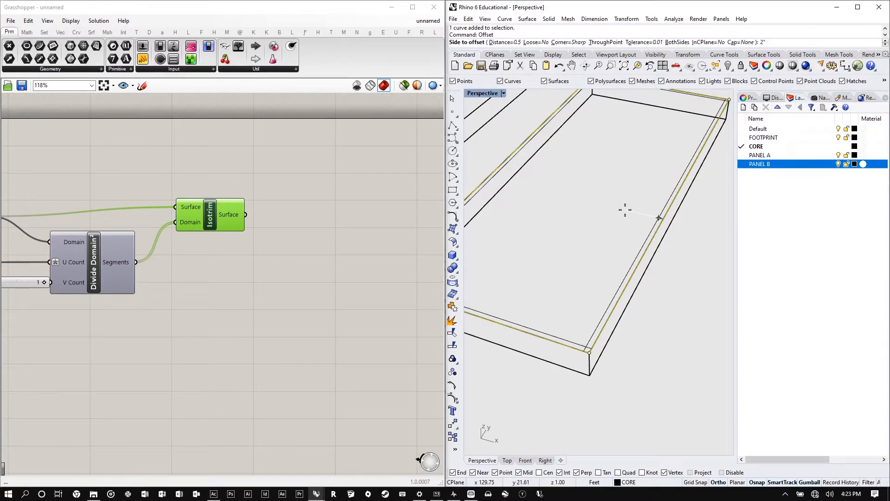
pyautogui.press('BackSpace')
pyautogui.write('6')
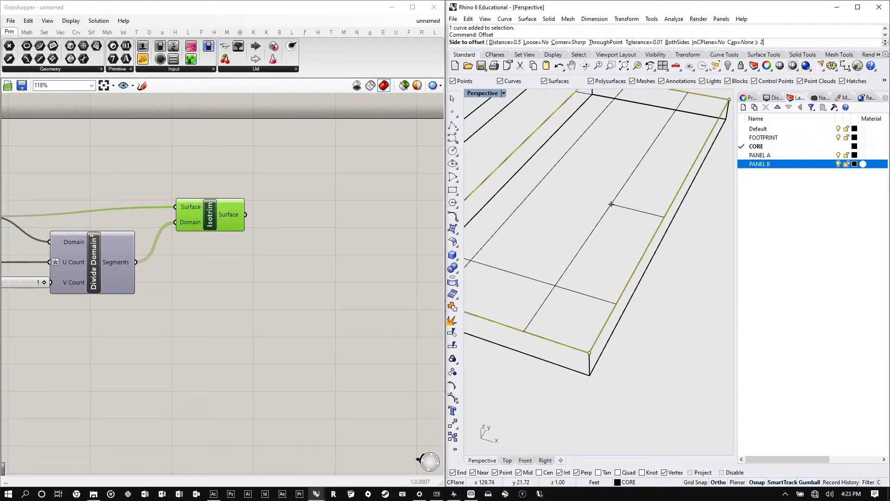
pyautogui.press('BackSpace')
pyautogui.press('BackSpace')
pyautogui.write('6')
pyautogui.press('Return')
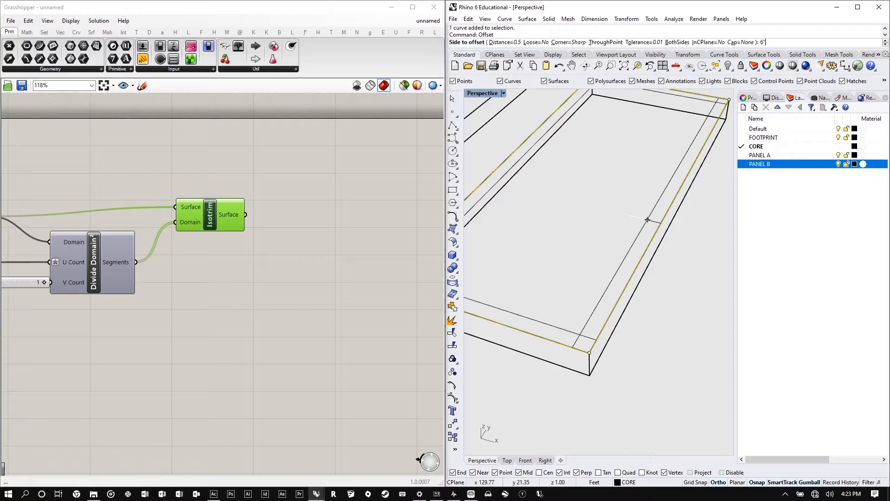
pyautogui.press('Escape')
pyautogui.scroll(-10, 636, 246)
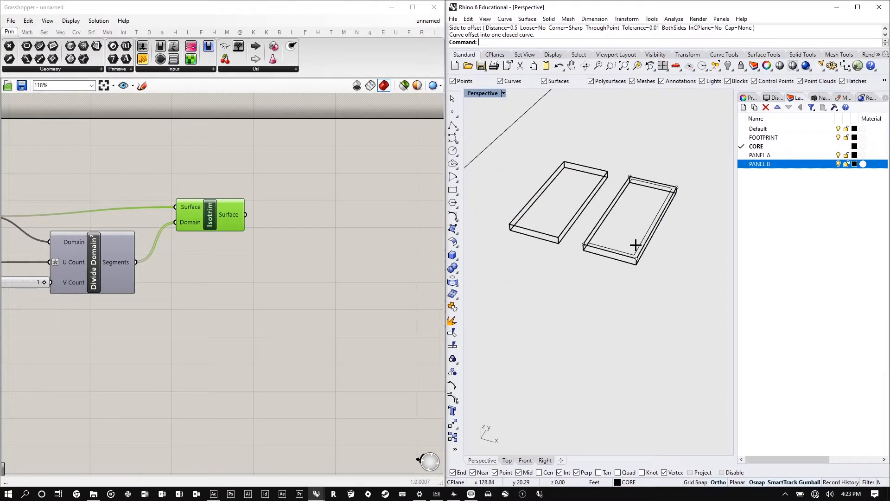
# - Try to cut right through the PANEL B box along the inner offset outline with WireCut
pyautogui.scroll(10, 638, 247)
pyautogui.scroll(-3, 635, 246)
pyautogui.click(636, 246)
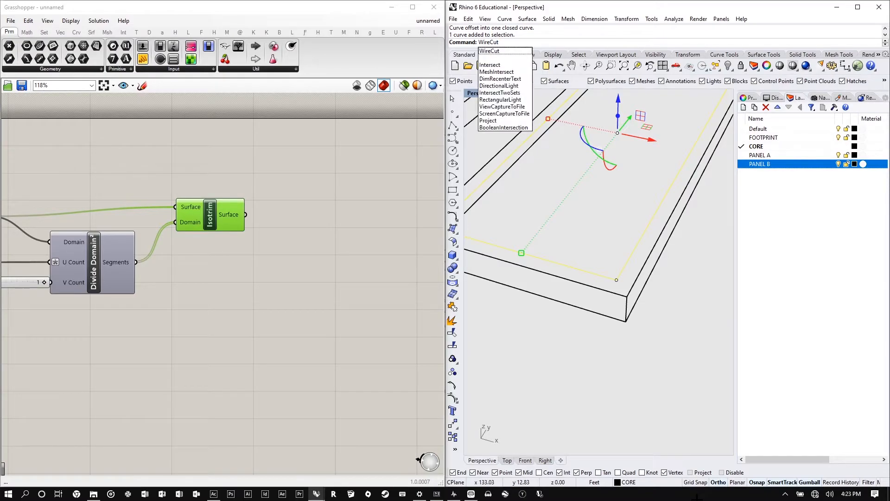
pyautogui.press('Return')
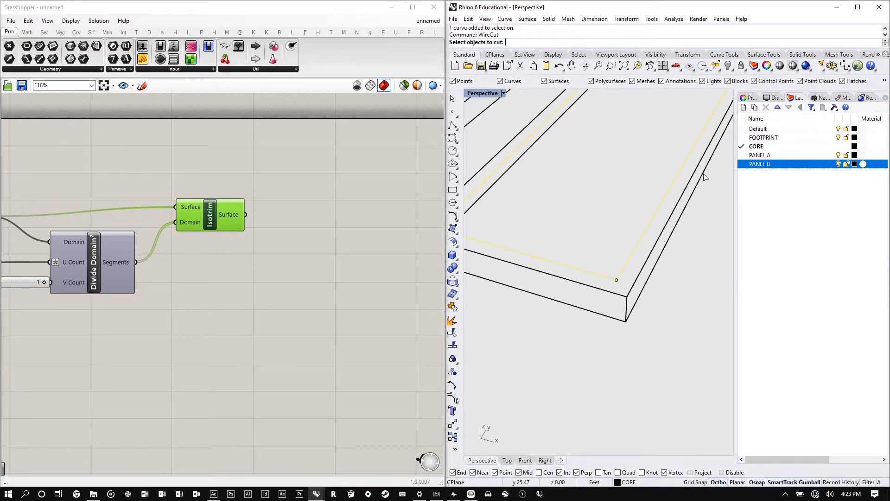
pyautogui.scroll(-5, 636, 269)
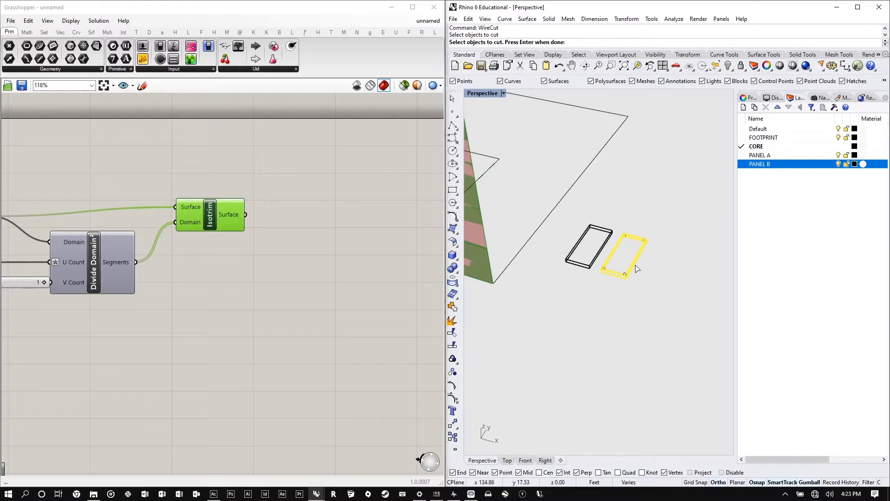
pyautogui.press('Return')
pyautogui.scroll(4, 640, 289)
pyautogui.press('Return')
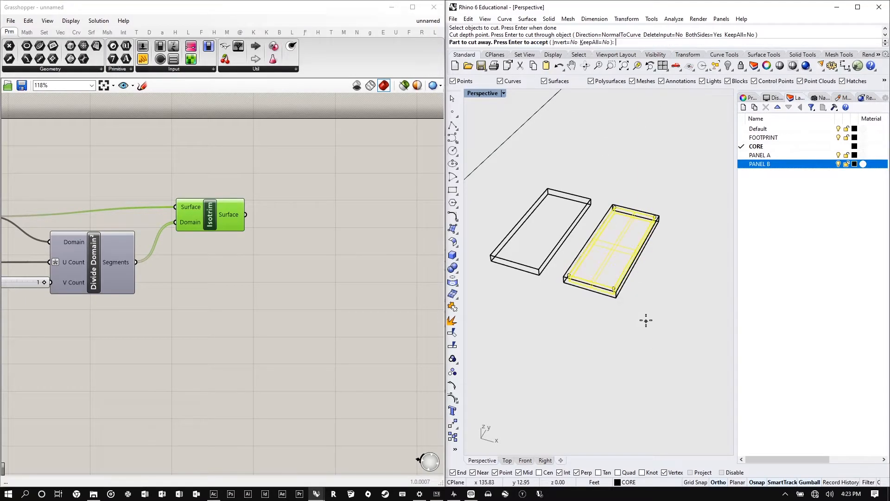
pyautogui.click(671, 272)
pyautogui.press('Return')
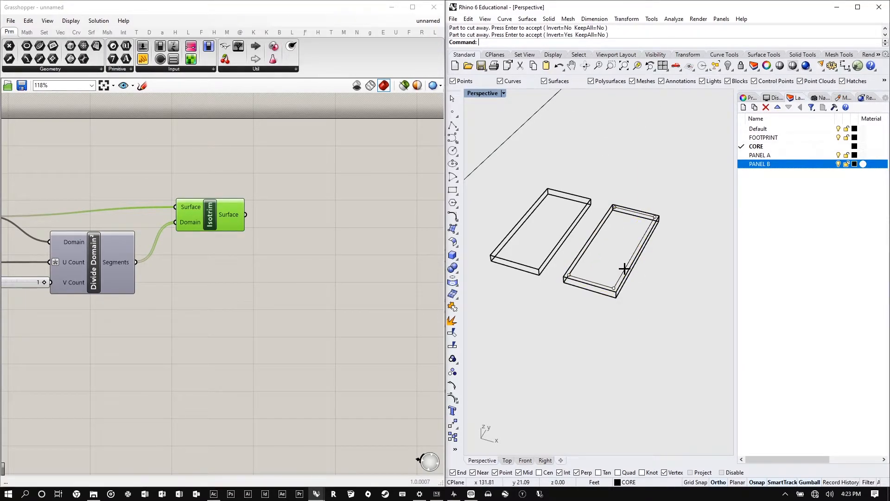
pyautogui.scroll(5, 624, 269)
pyautogui.scroll(-4, 639, 222)
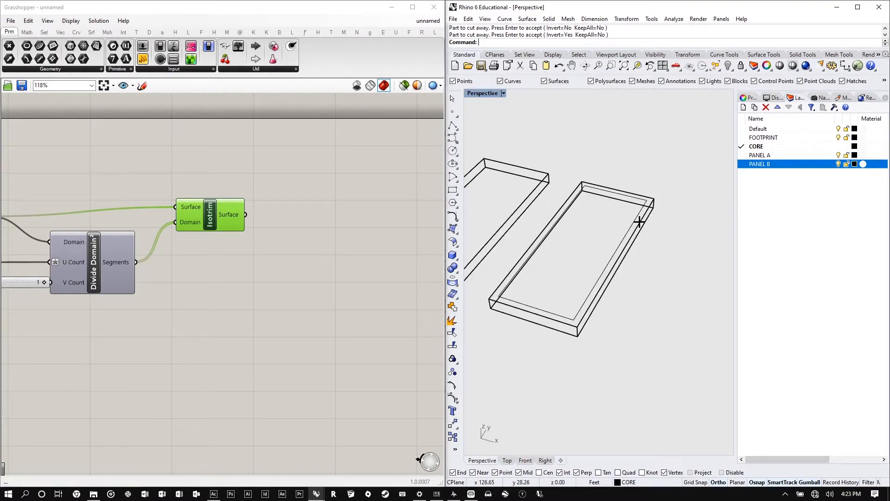
pyautogui.moveTo(640, 222); pyautogui.dragTo(636, 239, button='right')
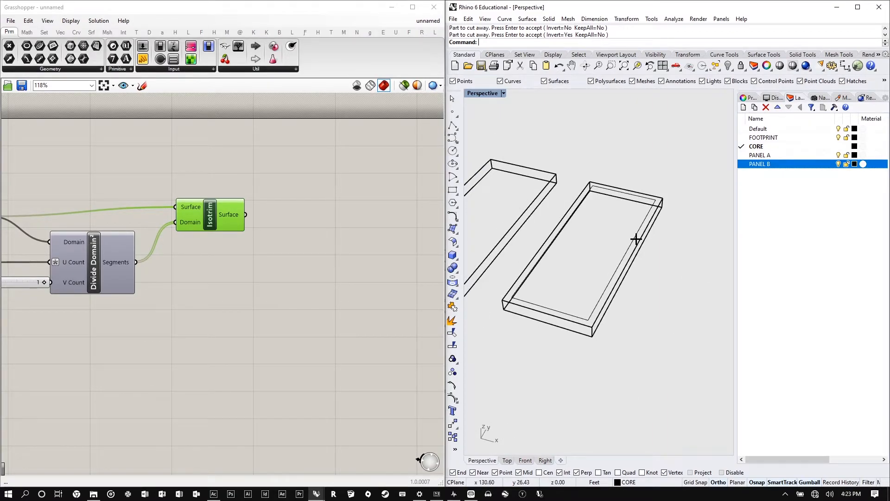
pyautogui.click(635, 239)
pyautogui.press('Return')
pyautogui.click(639, 229)
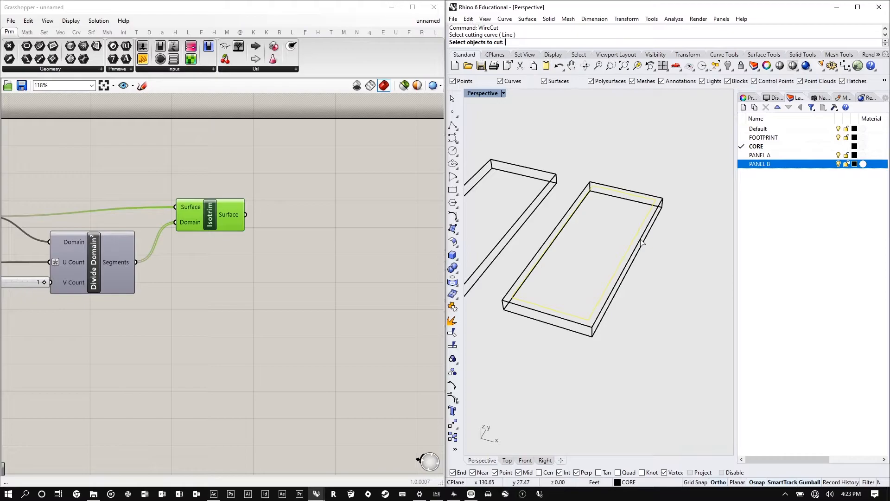
pyautogui.press('Escape')
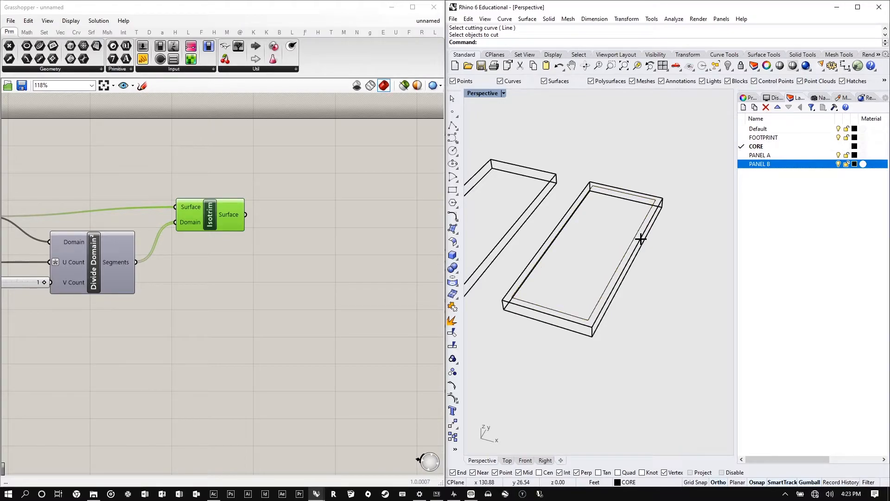
# - Cut away the outer part of the PANEL B box along the inner outline with WireCut and Invert set to Yes, and undo it
pyautogui.press('Return')
pyautogui.click(639, 240)
pyautogui.click(638, 238)
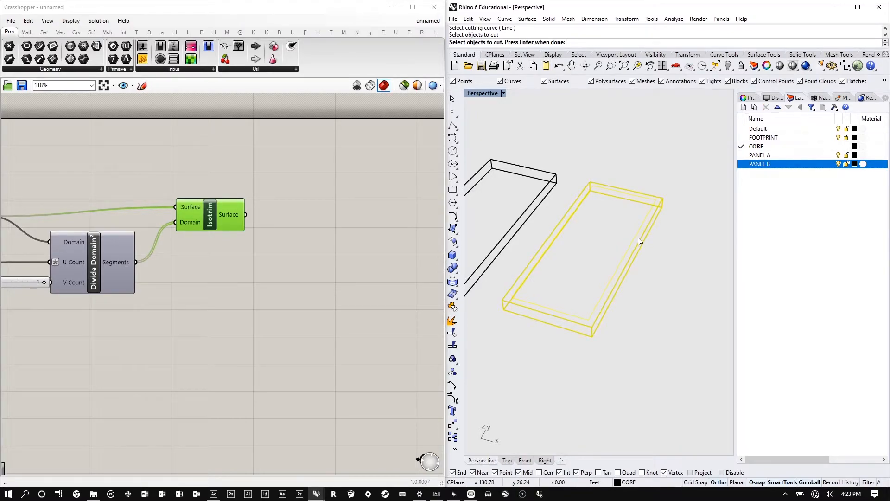
pyautogui.press('Return')
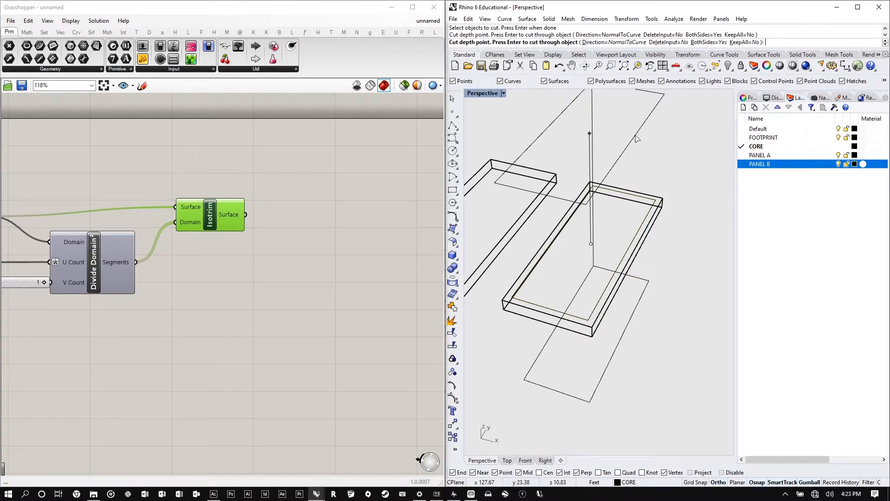
pyautogui.press('Return')
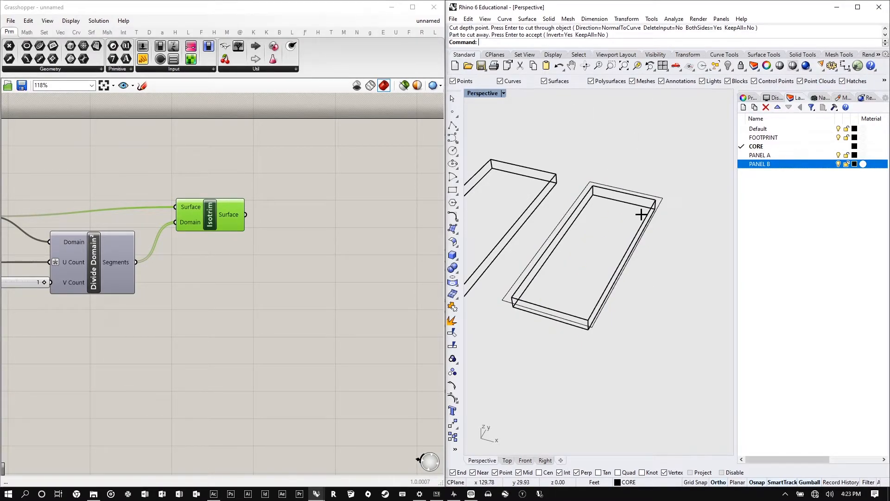
pyautogui.hotkey('ctrl', 'z')
# - Split the PANEL B box through its full depth along the inner outline with WireCut, setting KeepAll to Yes
pyautogui.press('Return')
pyautogui.click(639, 234)
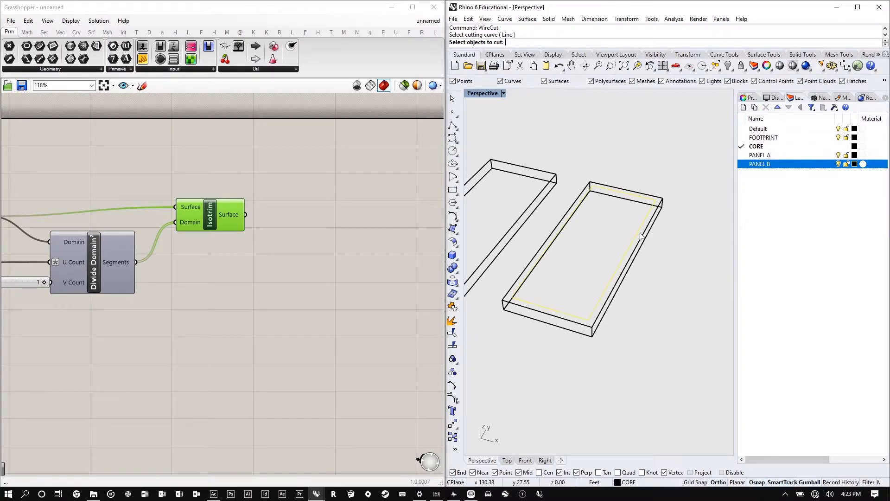
pyautogui.click(643, 238)
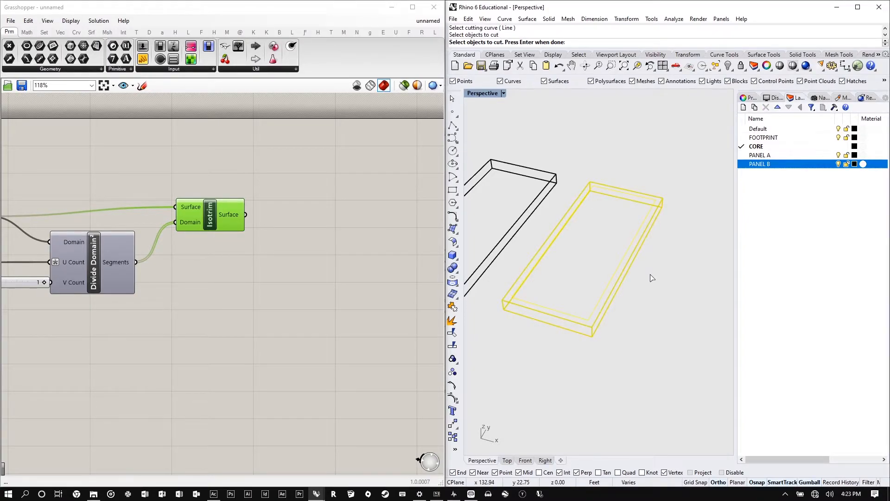
pyautogui.press('Return')
pyautogui.press('Return')
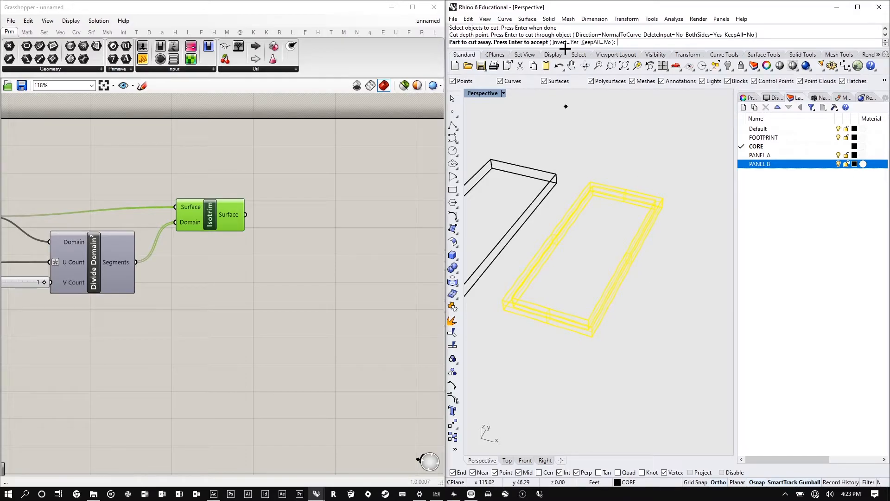
pyautogui.click(598, 42)
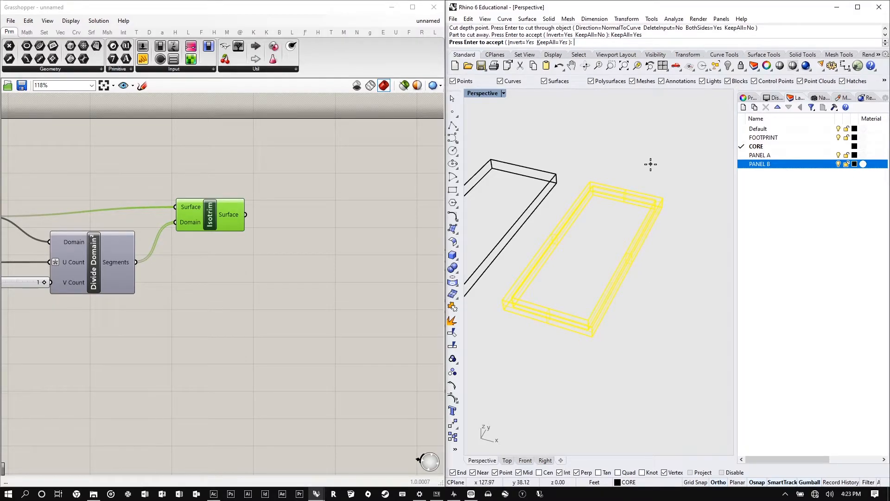
pyautogui.press('Return')
# - Delete the inner solid of the split PANEL B box, keeping the frame around it
pyautogui.scroll(-3, 640, 185)
pyautogui.scroll(8, 622, 188)
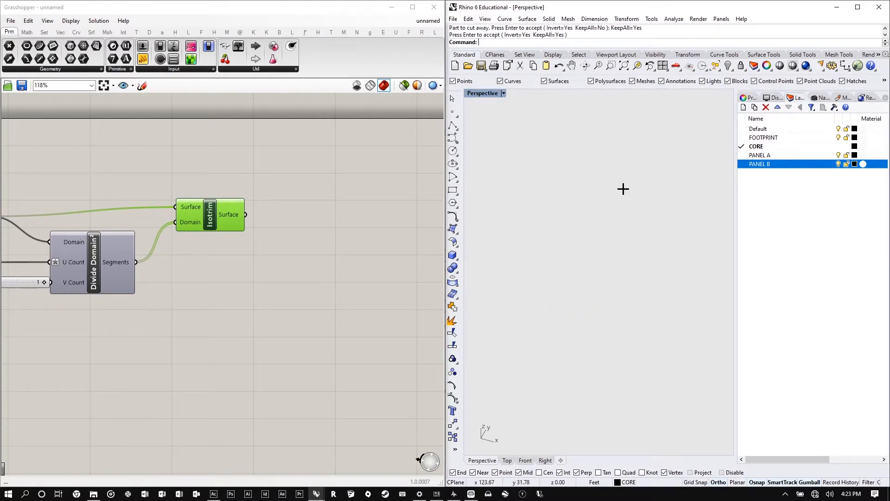
pyautogui.click(622, 183)
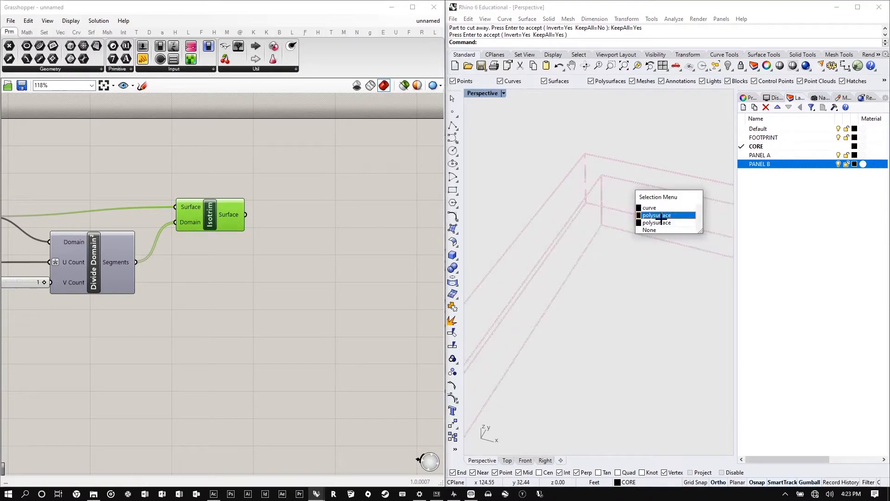
pyautogui.click(661, 222)
pyautogui.press('Delete')
# - Select the remaining PANEL B polysurface and inspect the frame around its opening
pyautogui.scroll(-5, 617, 194)
pyautogui.scroll(6, 611, 193)
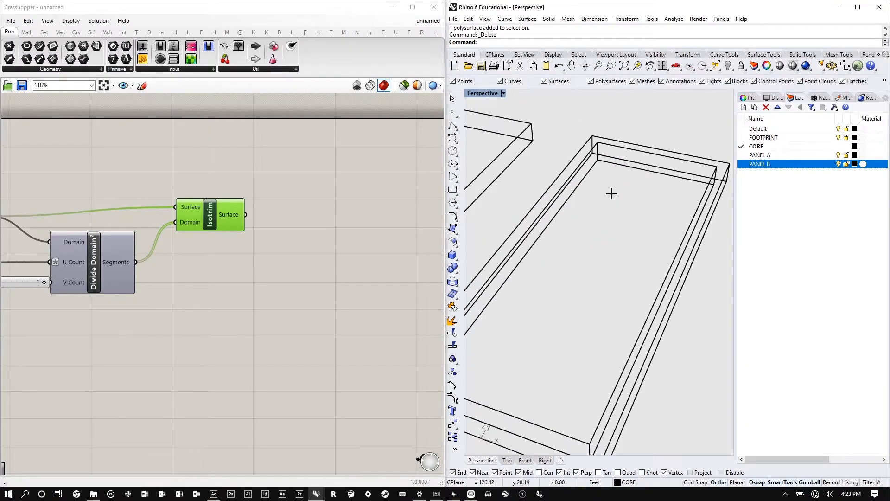
pyautogui.click(605, 140)
pyautogui.scroll(-8, 649, 169)
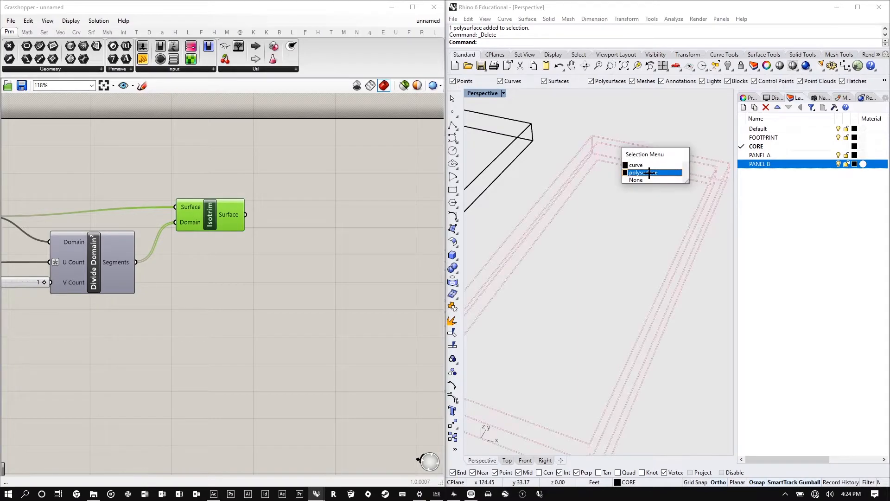
pyautogui.click(654, 171)
pyautogui.click(689, 210)
pyautogui.scroll(8, 672, 169)
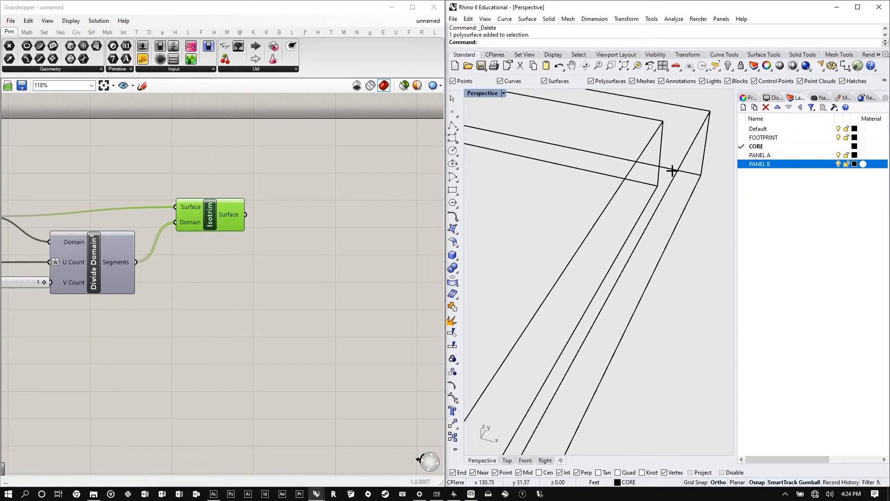
pyautogui.click(673, 171)
pyautogui.click(705, 155)
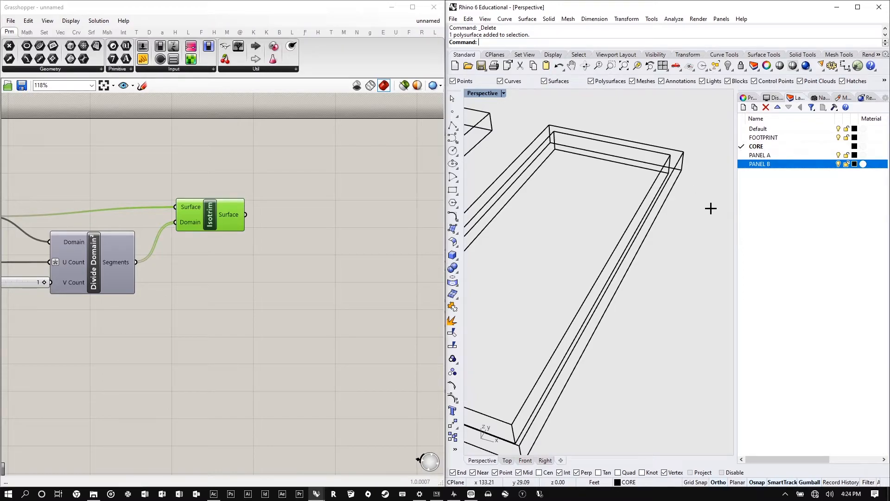
# - Turn off the preview of the List Item component that feeds Divide Domain² and Isotrim
pyautogui.scroll(-5, 700, 206)
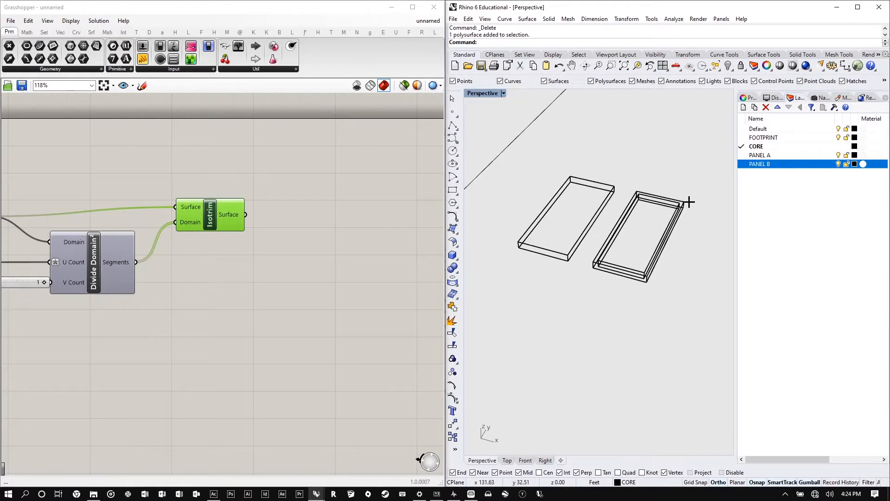
pyautogui.scroll(-6, 648, 224)
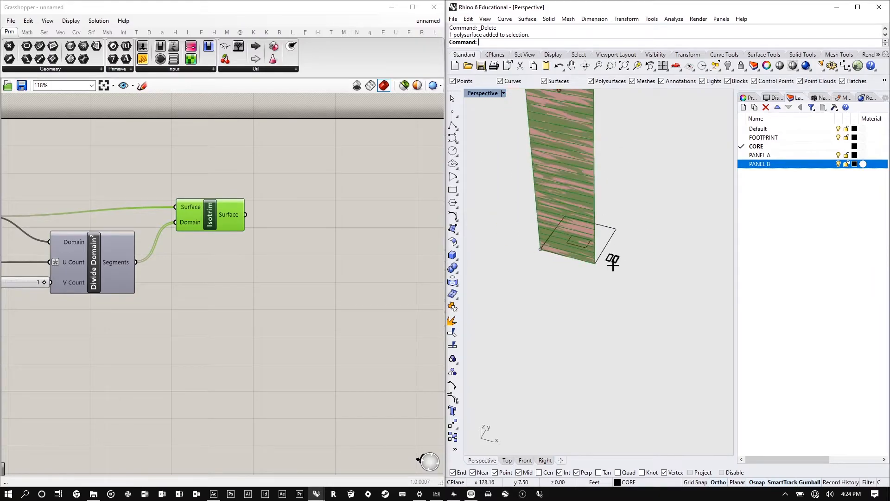
pyautogui.moveTo(616, 212); pyautogui.dragTo(609, 172, button='right')
pyautogui.scroll(-2, 302, 222)
pyautogui.moveTo(302, 222); pyautogui.dragTo(341, 220, button='right')
pyautogui.scroll(1, 273, 222)
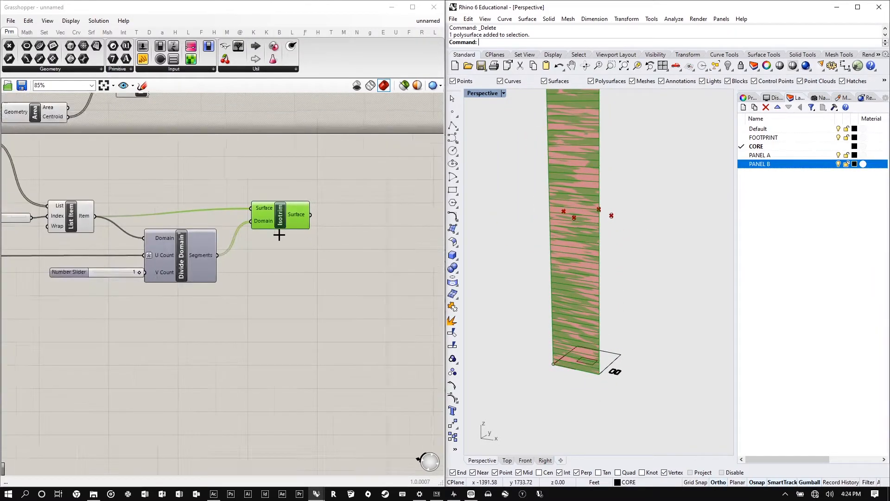
pyautogui.moveTo(278, 234); pyautogui.dragTo(359, 234, button='right')
pyautogui.scroll(3, 132, 221)
pyautogui.rightClick(172, 209)
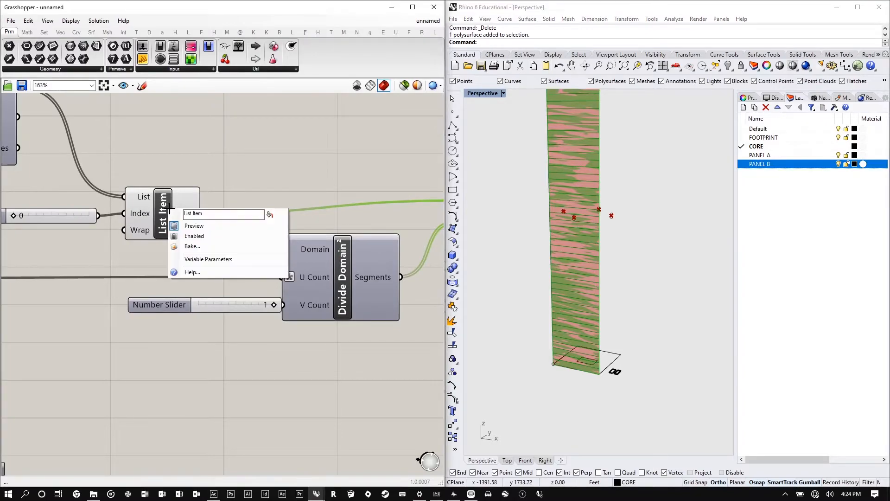
pyautogui.click(211, 230)
pyautogui.scroll(-4, 564, 323)
# - Assign the framed panel polysurface to the PANEL B layer and deselect it
pyautogui.scroll(5, 608, 239)
pyautogui.moveTo(572, 218); pyautogui.dragTo(603, 231, button='right')
pyautogui.scroll(6, 639, 403)
pyautogui.scroll(4, 625, 432)
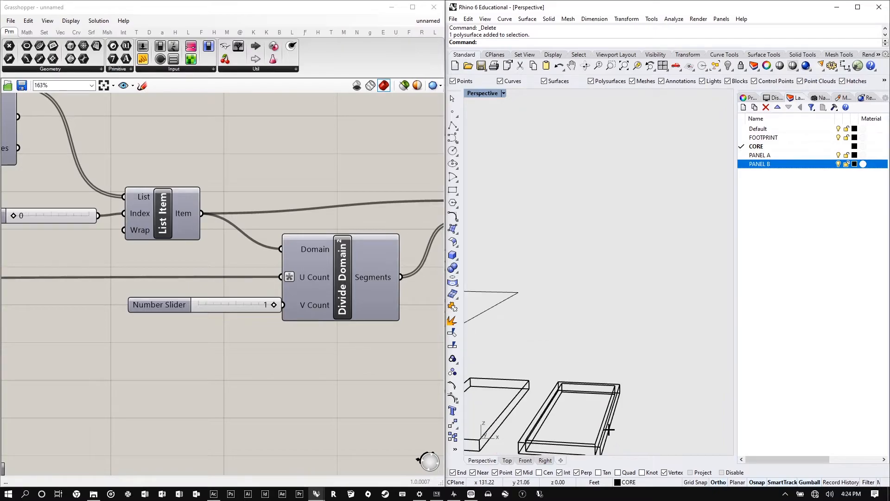
pyautogui.click(611, 415)
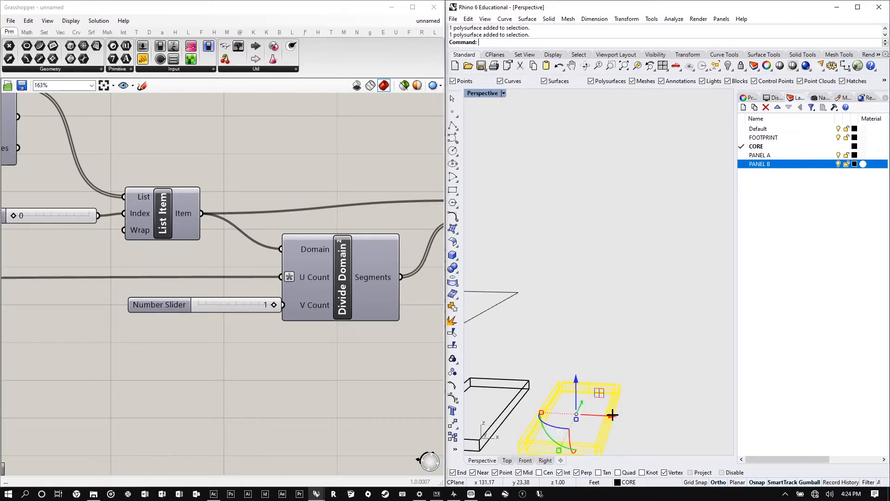
pyautogui.rightClick(779, 165)
pyautogui.click(823, 326)
pyautogui.click(594, 276)
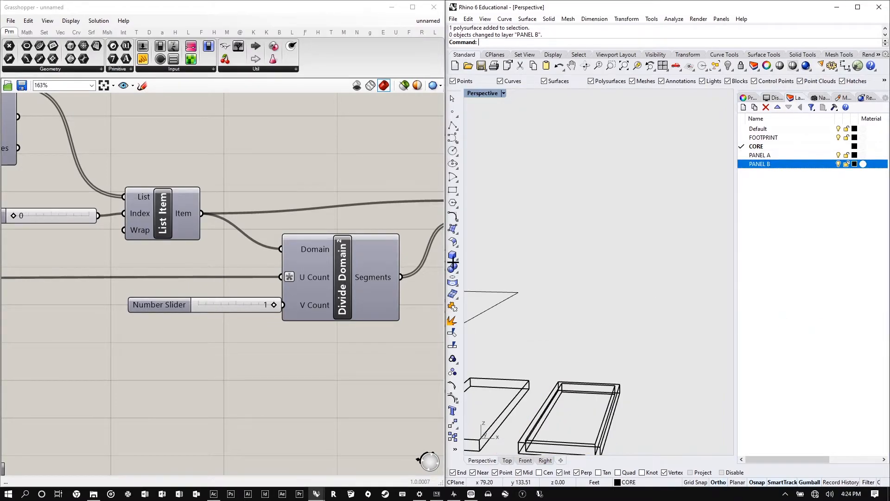
# - Duplicate the CORE Geometry Pipeline below the original and set the copy's layer filter to PANEL A
pyautogui.scroll(-10, 337, 193)
pyautogui.scroll(8, 179, 215)
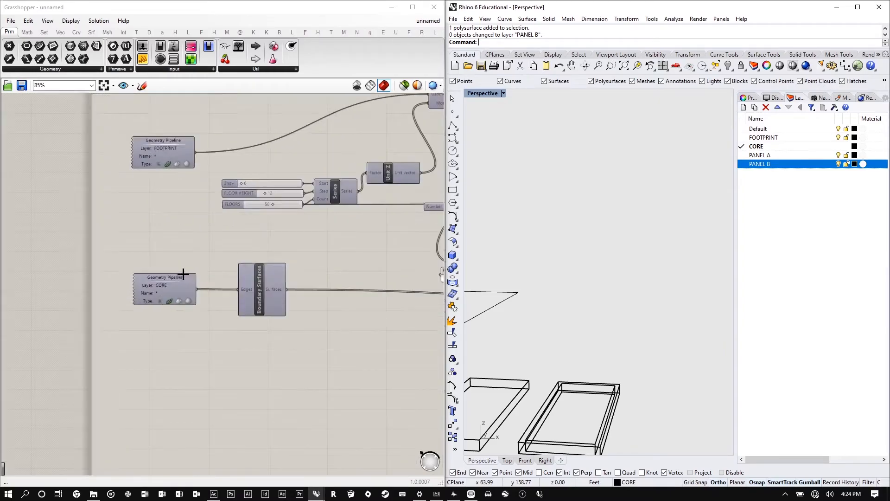
pyautogui.click(185, 280)
pyautogui.scroll(5, 170, 352)
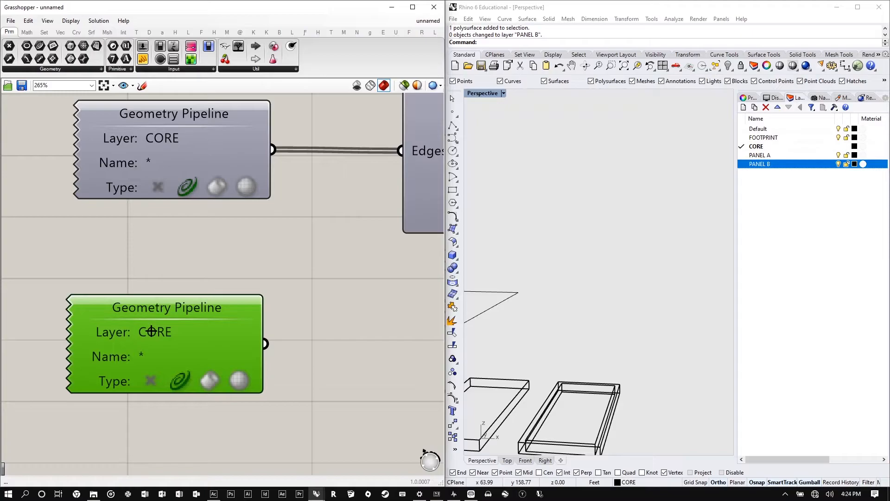
pyautogui.doubleClick(151, 331)
pyautogui.write('PANEL')
pyautogui.press('BackSpace')
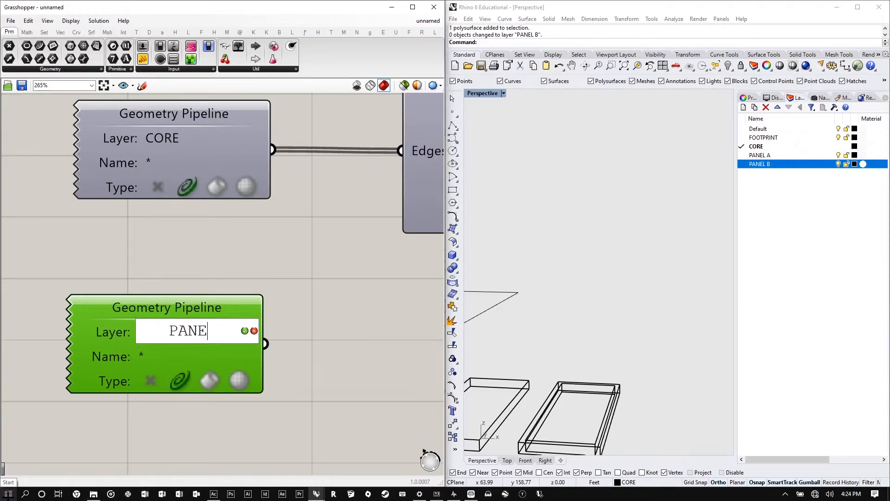
pyautogui.write('O')
pyautogui.press('BackSpace')
pyautogui.write('L A')
pyautogui.press('Return')
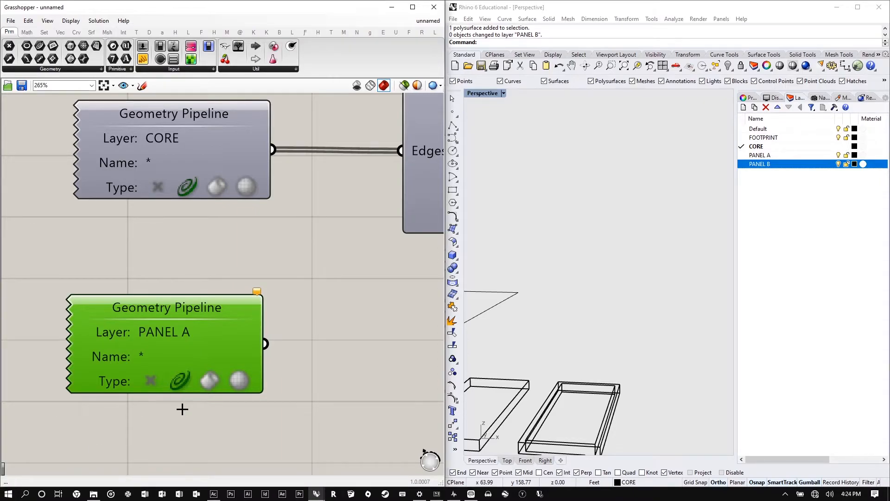
# - Switch the PANEL A pipeline's type filter from curves to breps
pyautogui.click(181, 380)
pyautogui.click(209, 380)
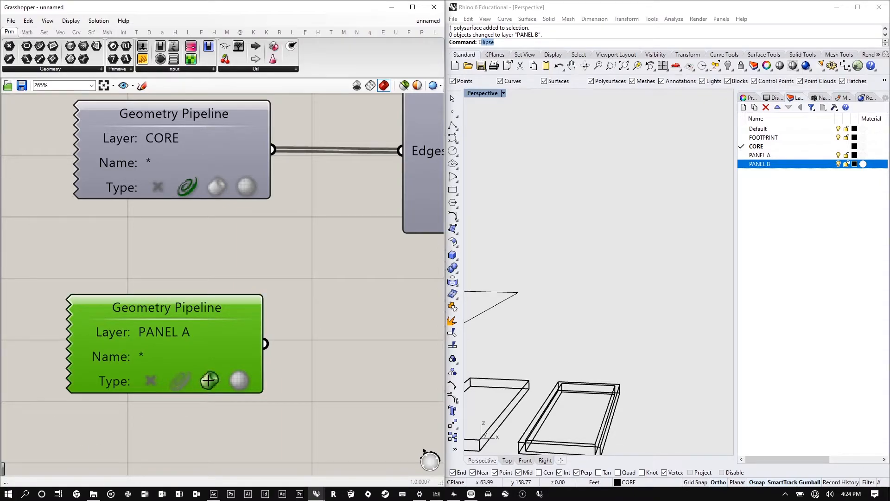
pyautogui.click(323, 326)
pyautogui.scroll(-2, 222, 338)
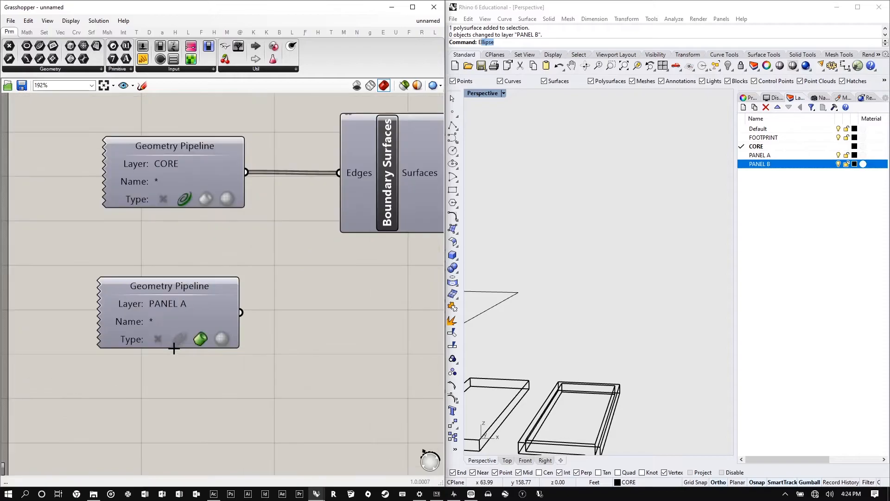
# - Duplicate the PANEL A pipeline below itself and set the copy's layer filter to PANEL B
pyautogui.keyDown('alt'); pyautogui.moveTo(174, 344); pyautogui.dragTo(180, 410); pyautogui.keyUp('alt')
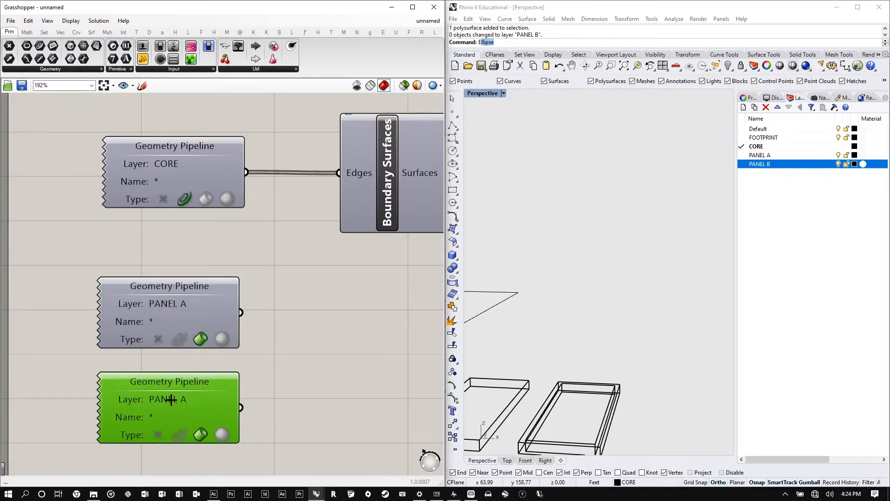
pyautogui.doubleClick(171, 398)
pyautogui.doubleClick(204, 398)
pyautogui.write('B')
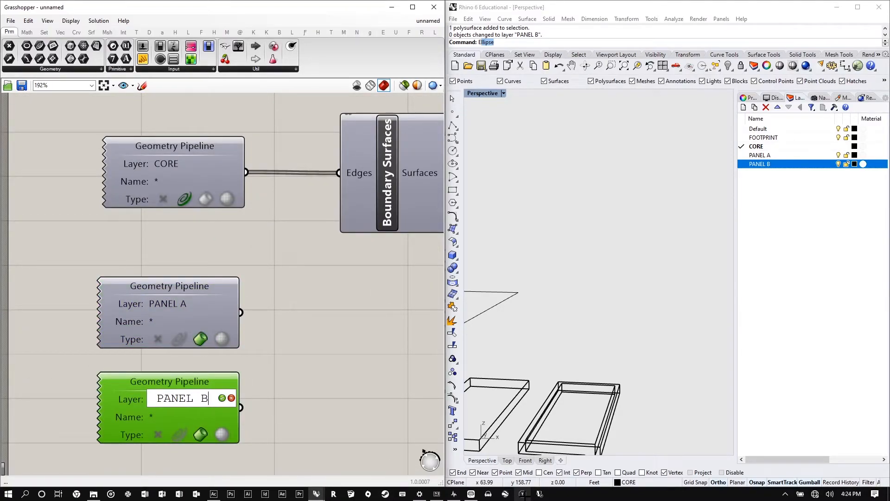
pyautogui.press('Return')
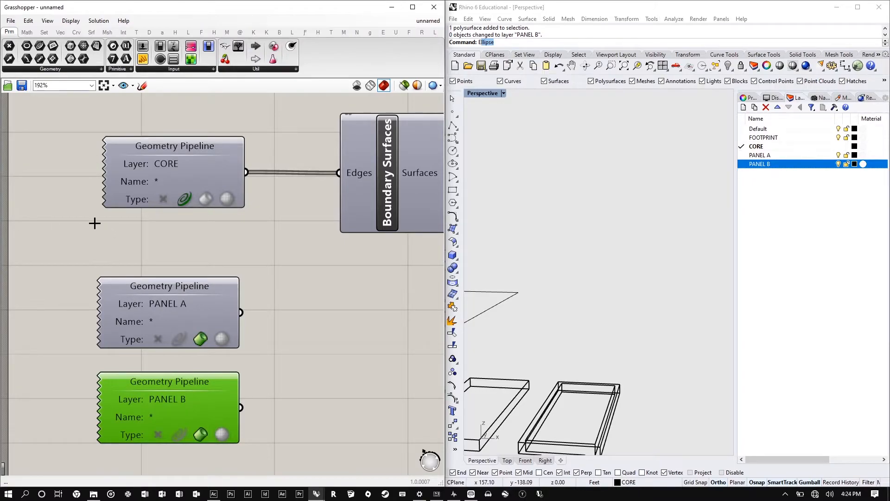
# - Move the PANEL A and PANEL B pipelines together to the empty canvas area below Isotrim
pyautogui.scroll(-8, 94, 223)
pyautogui.moveTo(175, 348); pyautogui.dragTo(287, 276)
pyautogui.scroll(-7, 52, 255)
pyautogui.scroll(5, 224, 252)
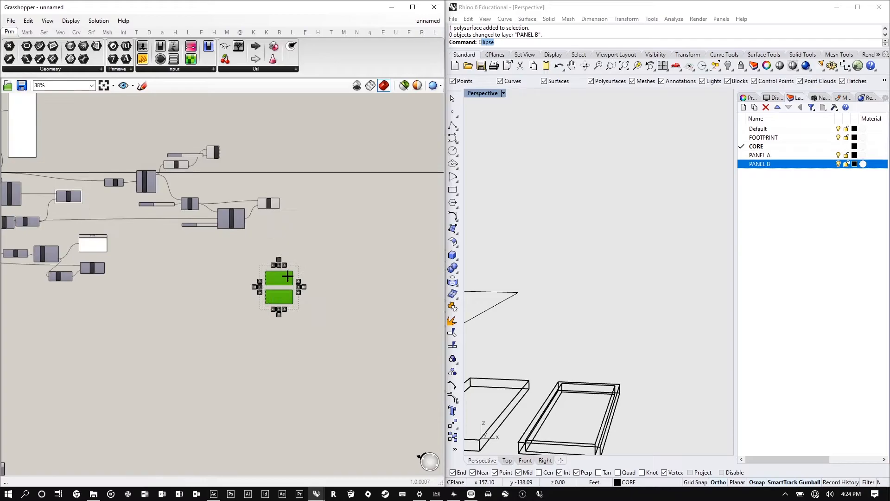
pyautogui.scroll(5, 288, 278)
# - Check the Isotrim strips on the tower face and list them in a new Panel wired to Isotrim's Surface output
pyautogui.click(267, 161)
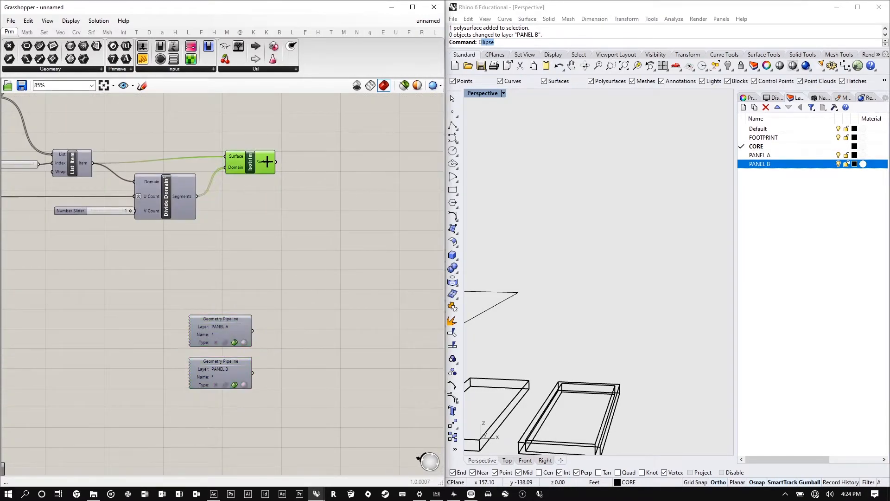
pyautogui.scroll(-20, 621, 283)
pyautogui.scroll(7, 607, 163)
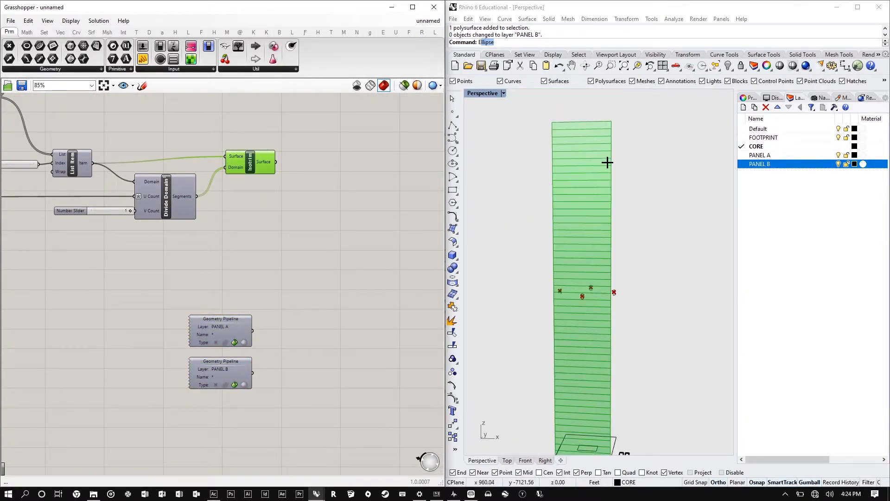
pyautogui.scroll(2, 607, 162)
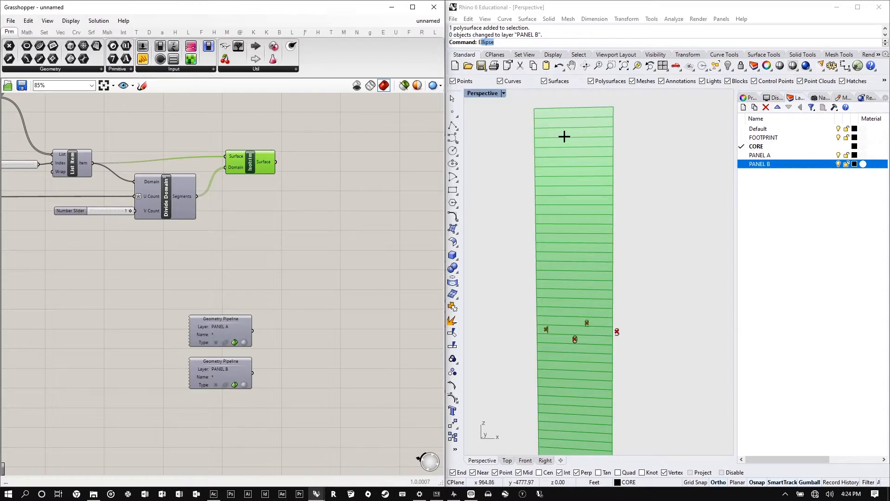
pyautogui.scroll(3, 579, 98)
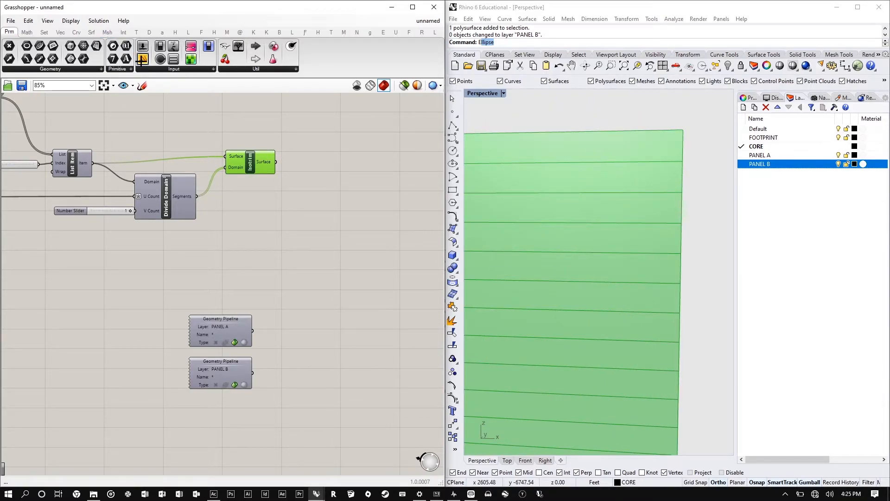
pyautogui.moveTo(142, 59); pyautogui.dragTo(317, 207)
pyautogui.rightClick(317, 207)
pyautogui.click(383, 163)
pyautogui.scroll(8, 379, 190)
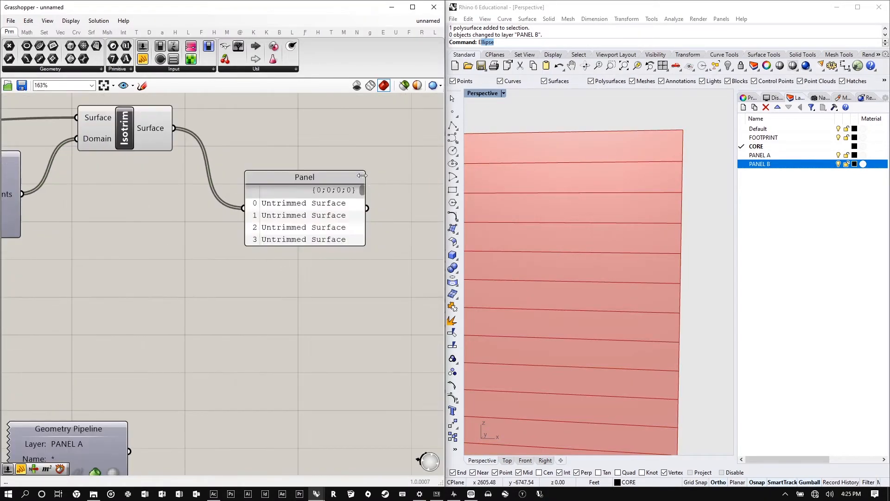
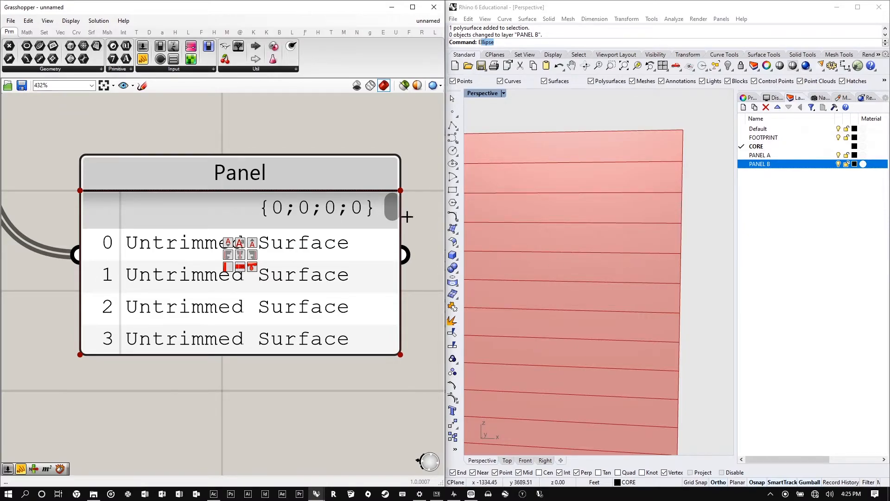
pyautogui.scroll(-6, 240, 255)
pyautogui.click(248, 254)
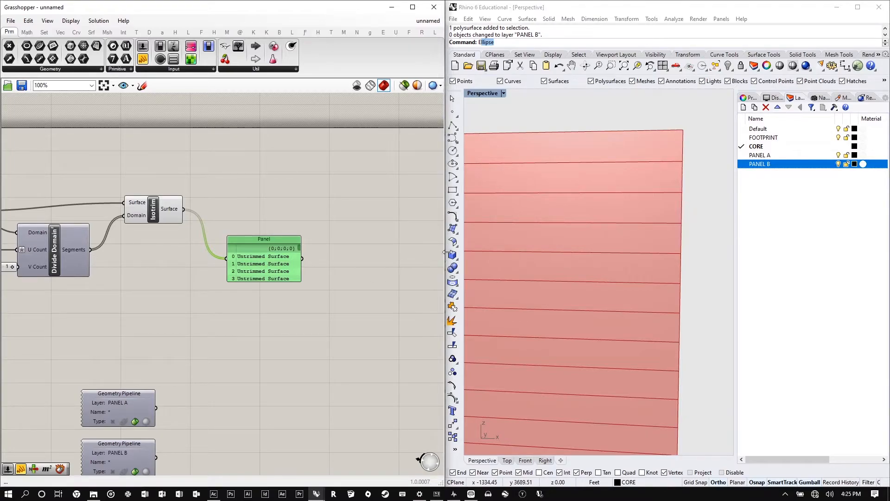
# - Add a Surface Box component to the canvas beside Isotrim, above the Panel
pyautogui.scroll(-1, 234, 278)
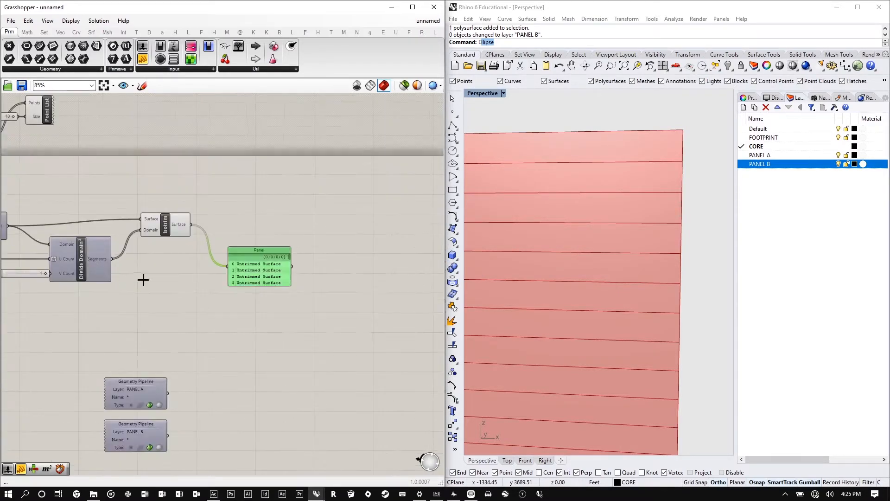
pyautogui.click(272, 190)
pyautogui.doubleClick(273, 190)
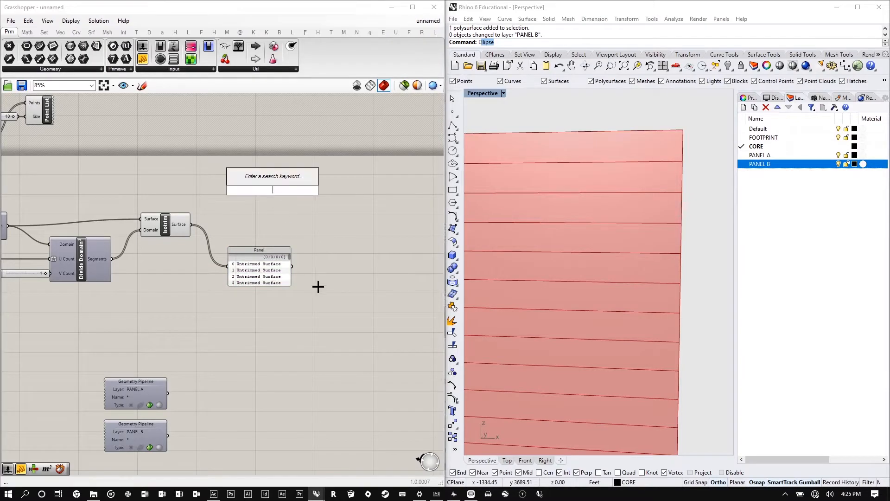
pyautogui.write('surface')
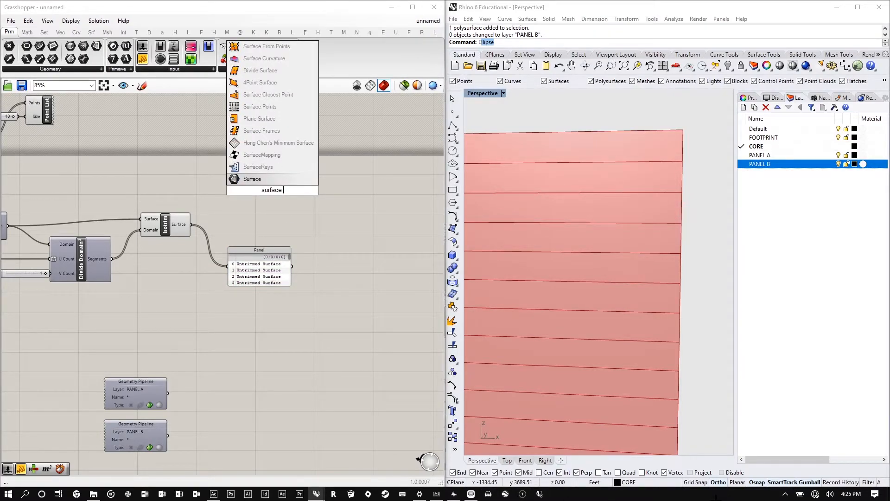
pyautogui.write(' box')
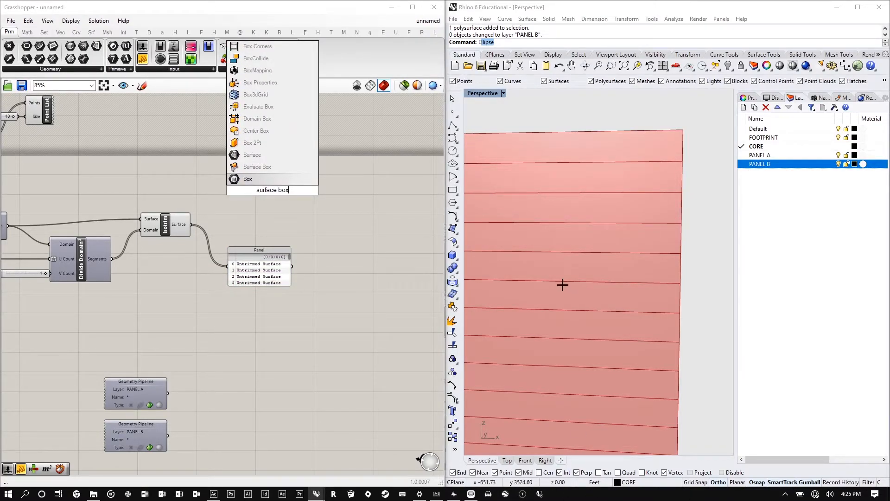
pyautogui.click(252, 167)
pyautogui.click(275, 194)
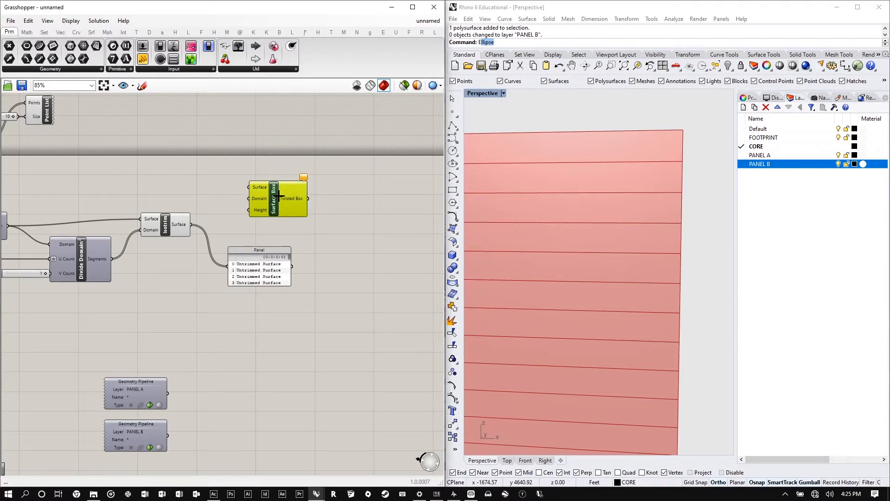
pyautogui.scroll(2, 220, 201)
pyautogui.scroll(1, 255, 202)
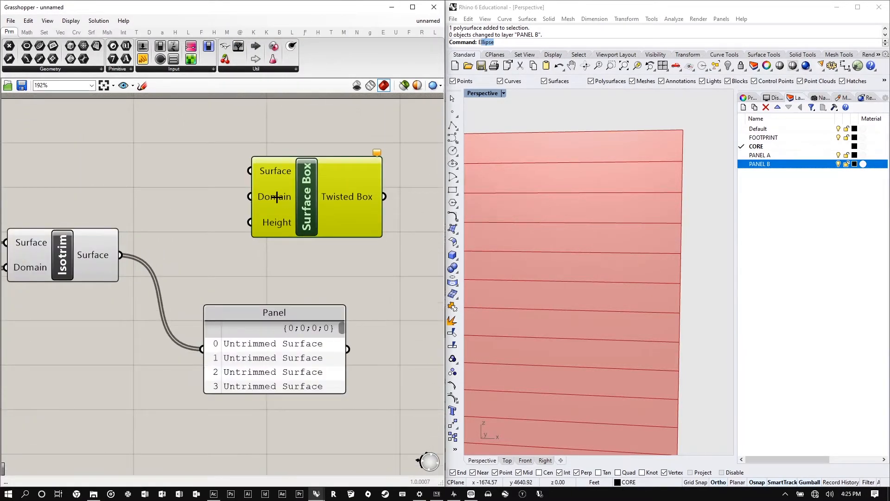
pyautogui.scroll(2, 279, 197)
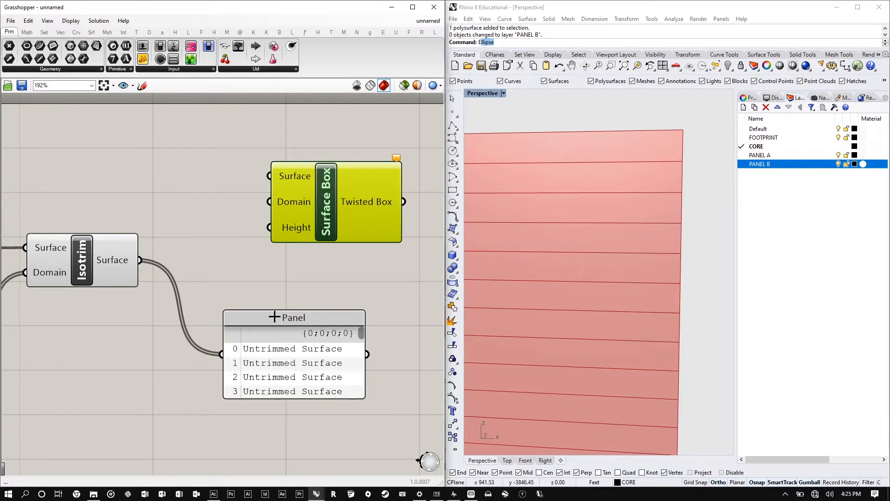
# - Wire Isotrim's Surface output and Divide Domain²'s Segments output into Surface Box's Surface and Domain inputs
pyautogui.scroll(-3, 242, 312)
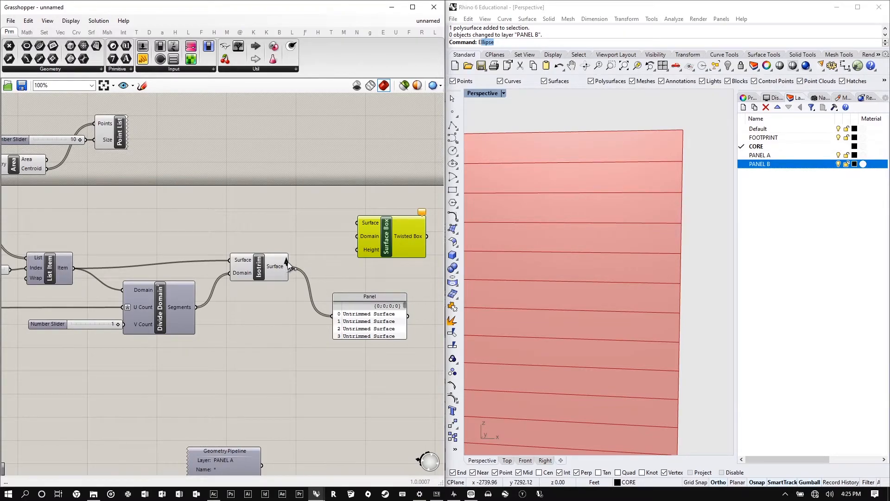
pyautogui.moveTo(353, 222); pyautogui.dragTo(356, 223)
pyautogui.moveTo(196, 308); pyautogui.dragTo(405, 210)
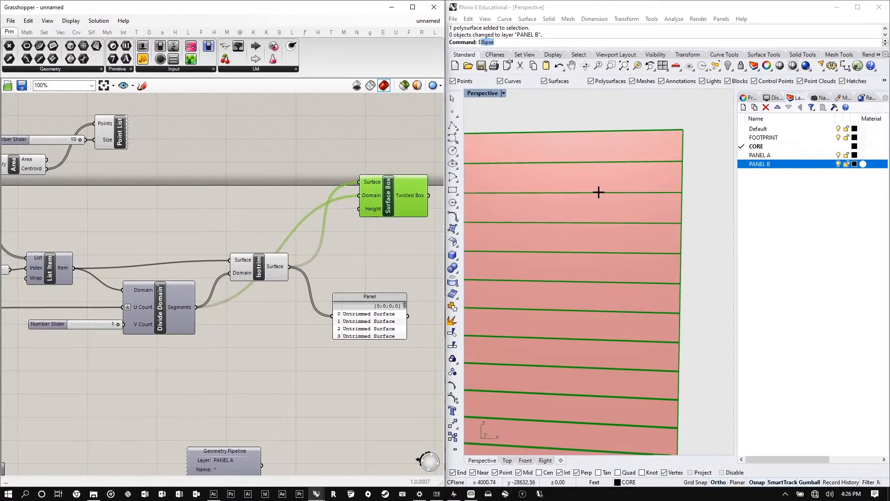
# - Inspect the twisted boxes on the tower's floor strips from the side and shift Surface Box slightly on the canvas
pyautogui.scroll(-3, 611, 187)
pyautogui.moveTo(611, 188); pyautogui.dragTo(487, 187, button='right')
pyautogui.scroll(-5, 487, 187)
pyautogui.scroll(10, 538, 170)
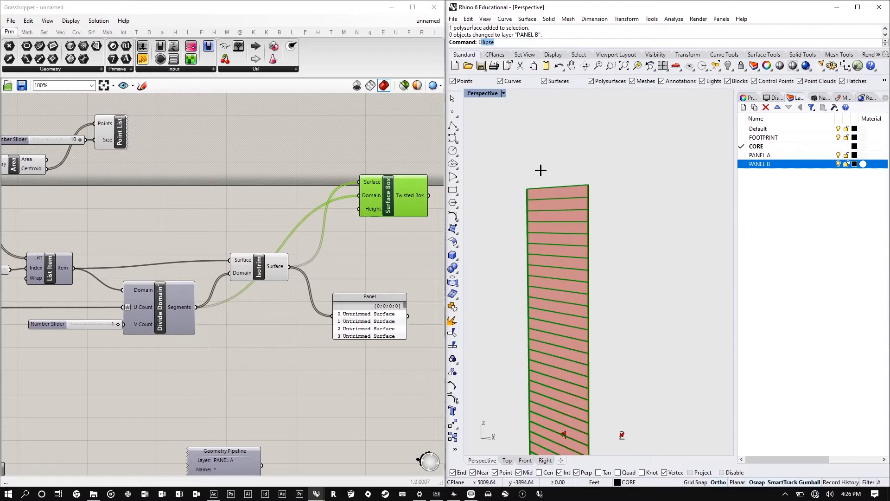
pyautogui.scroll(3, 611, 192)
pyautogui.moveTo(386, 199); pyautogui.dragTo(396, 207)
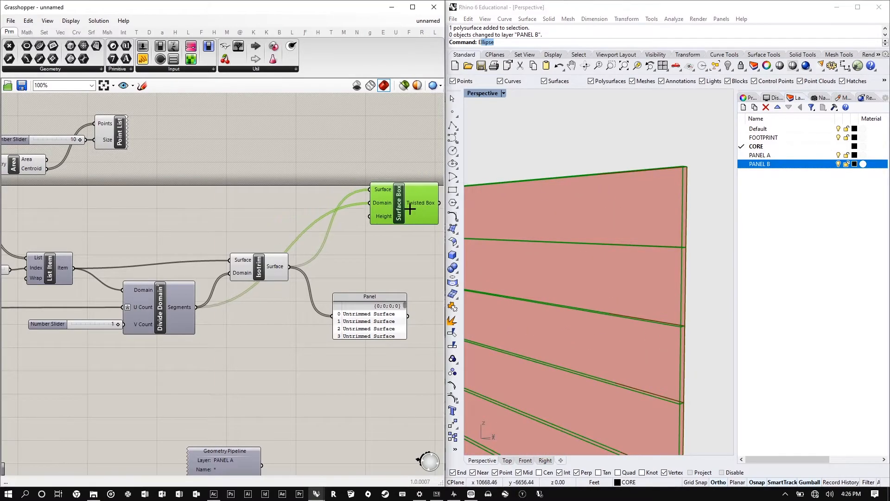
# - Add a Number Slider set to 3 beside Surface Box and wire it into the Height input
pyautogui.doubleClick(304, 215)
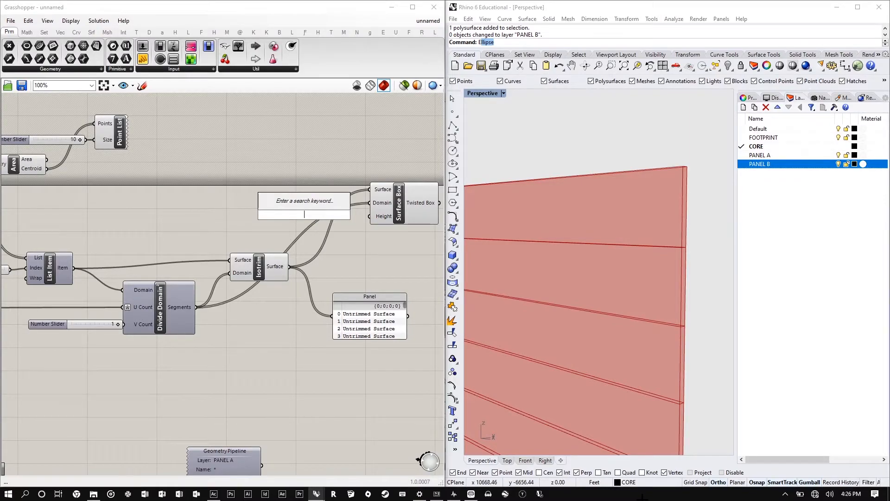
pyautogui.write('3')
pyautogui.press('Return')
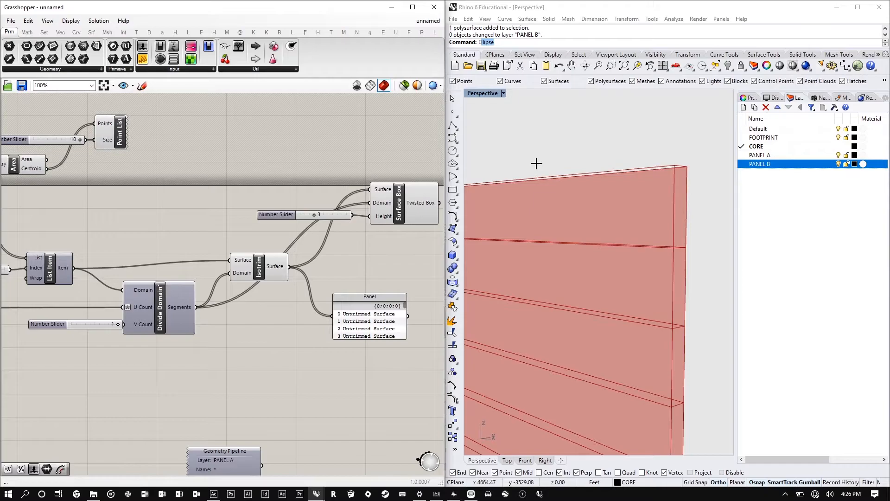
pyautogui.scroll(-5, 635, 205)
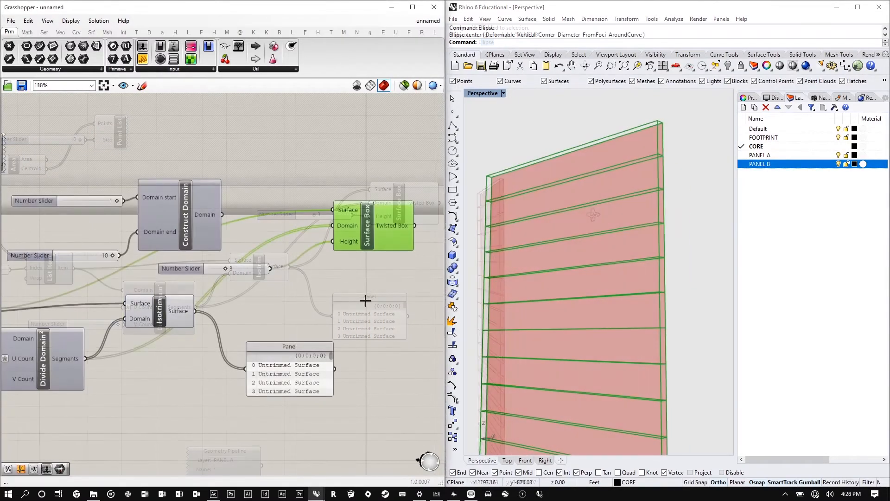
# - Move Construct Domain and its two sliders up the canvas, clear of the wires running into Surface Box
pyautogui.click(229, 232)
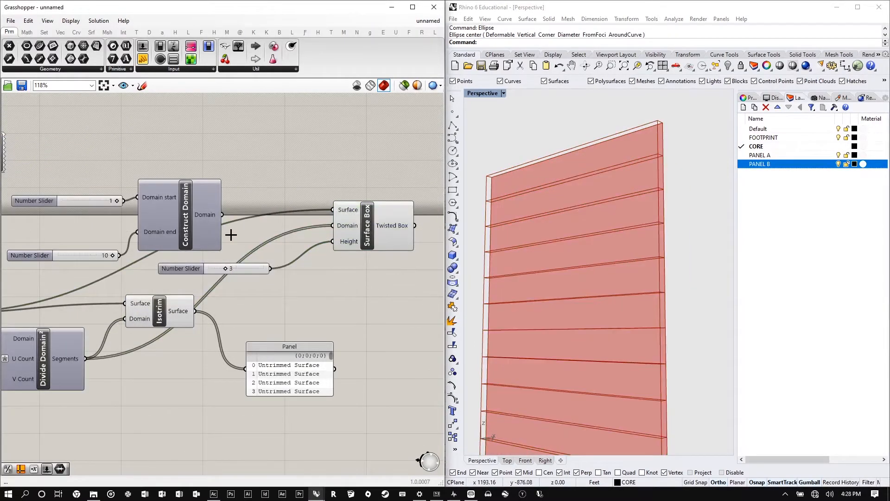
pyautogui.scroll(-2, 228, 233)
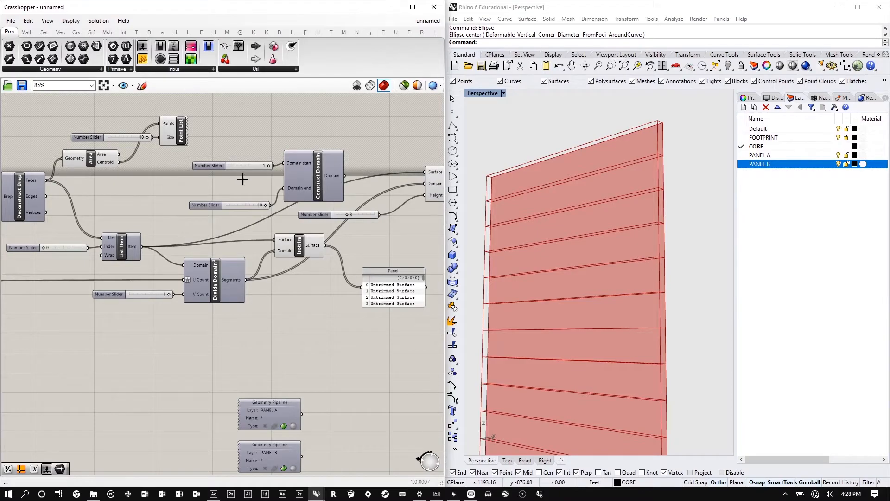
pyautogui.moveTo(242, 179); pyautogui.dragTo(228, 177, button='right')
pyautogui.moveTo(242, 165); pyautogui.dragTo(223, 159)
pyautogui.moveTo(307, 193); pyautogui.dragTo(296, 134)
pyautogui.scroll(-2, 119, 265)
pyautogui.moveTo(326, 190); pyautogui.dragTo(325, 198)
pyautogui.scroll(1, 132, 254)
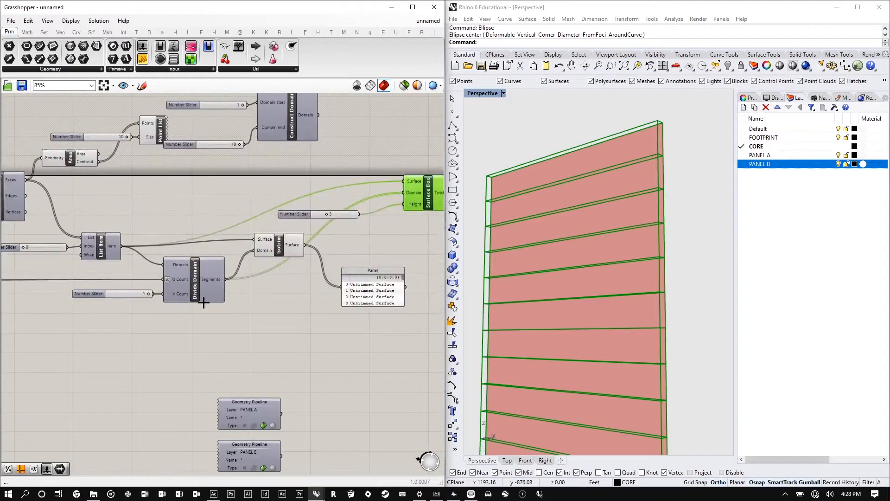
# - Add a Number Slider set to 10 and wire it into Divide Domain²'s V Count in place of the slider set to 1
pyautogui.scroll(3, 93, 301)
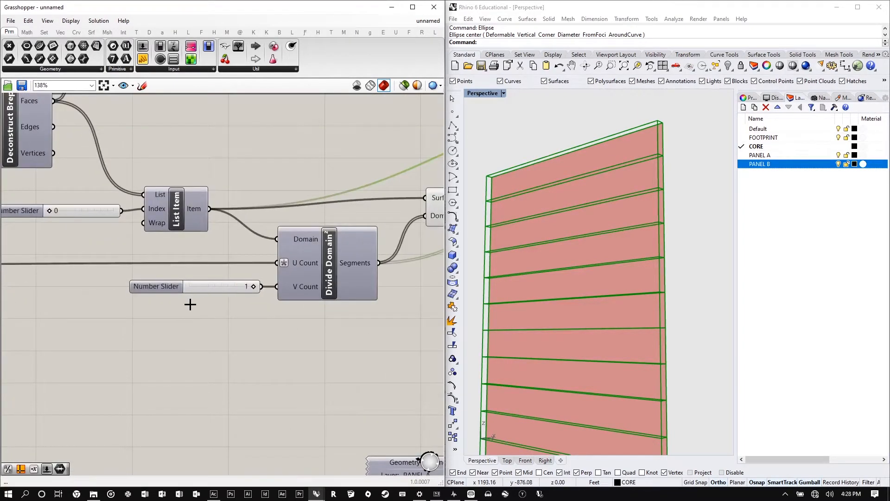
pyautogui.doubleClick(187, 303)
pyautogui.write('10')
pyautogui.press('Return')
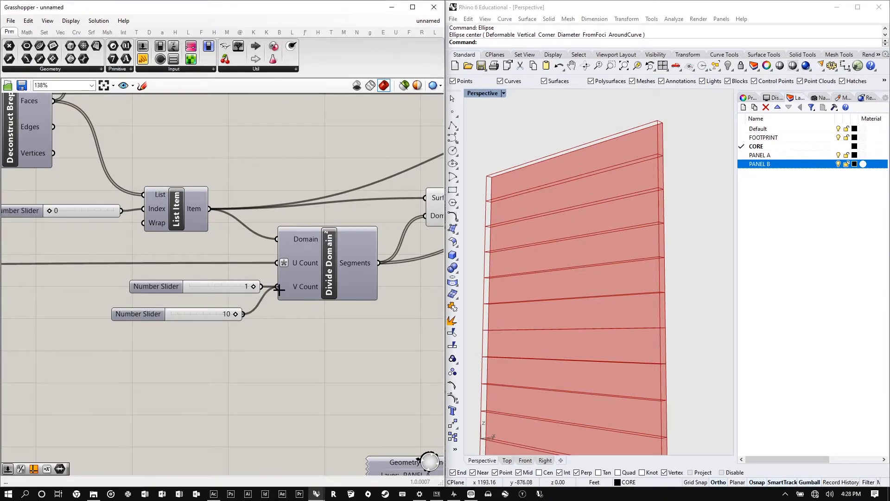
pyautogui.moveTo(279, 289); pyautogui.dragTo(280, 290)
pyautogui.scroll(-6, 639, 177)
pyautogui.scroll(5, 610, 170)
pyautogui.moveTo(665, 171); pyautogui.dragTo(558, 191, button='right')
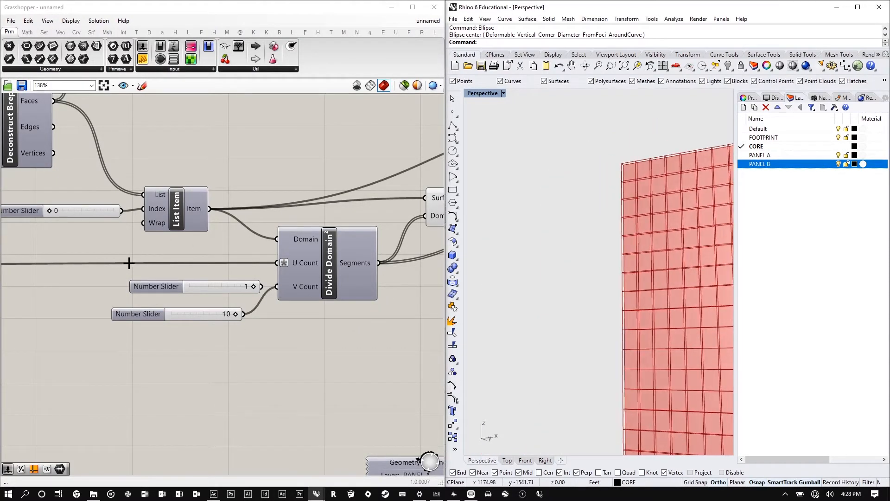
# - Line up the slider set to 10 with V Count and park the unused slider set to 1 below it
pyautogui.scroll(-2, 172, 268)
pyautogui.scroll(2, 196, 311)
pyautogui.moveTo(211, 264); pyautogui.dragTo(229, 268)
pyautogui.scroll(-4, 123, 282)
pyautogui.scroll(3, 302, 246)
# - Highlight Surface Box to check its grid on the tower face and shift the Height slider closer to the component
pyautogui.click(376, 218)
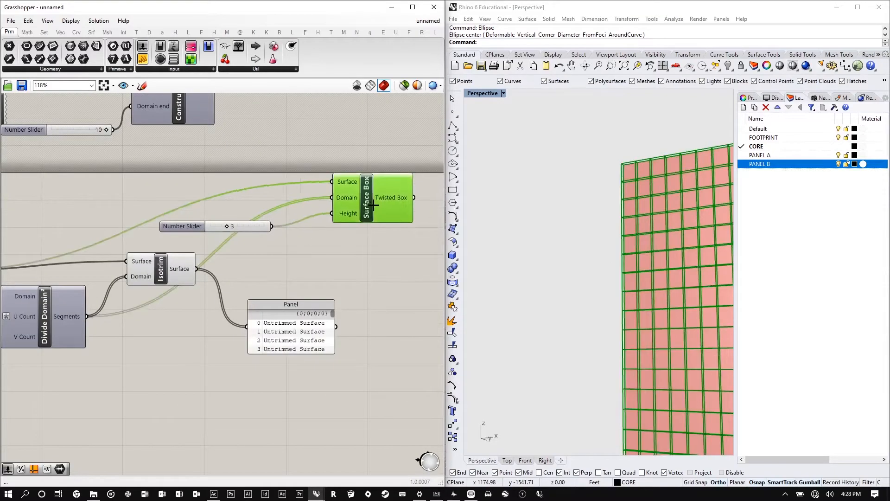
pyautogui.moveTo(688, 195); pyautogui.dragTo(564, 189, button='right')
pyautogui.scroll(2, 340, 219)
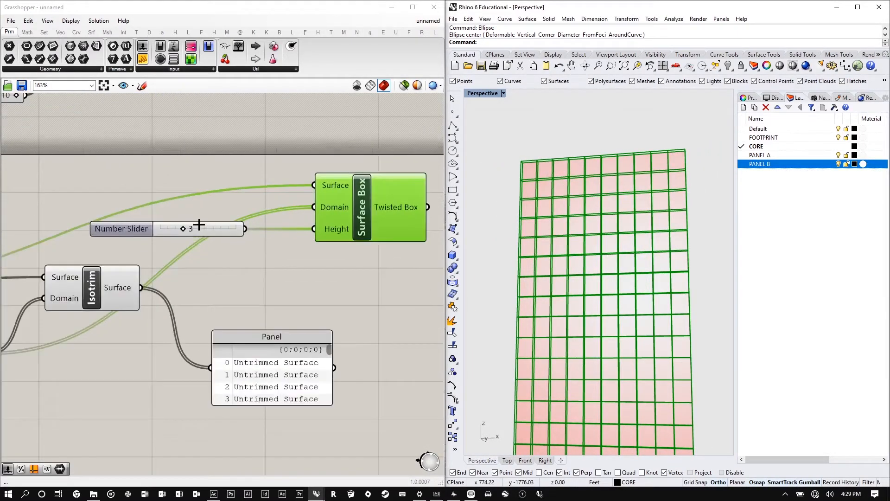
pyautogui.moveTo(210, 228); pyautogui.dragTo(236, 229)
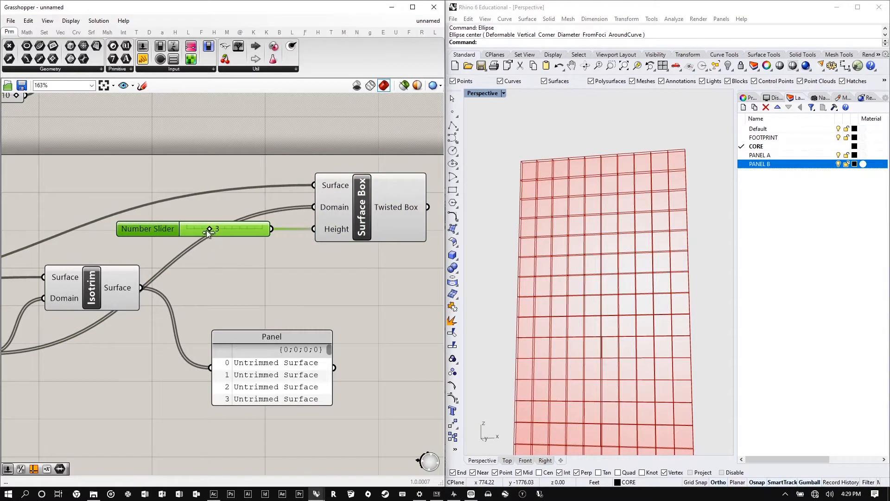
# - Add a Number Slider set to 20 and wire it into Divide Domain²'s V Count in place of the slider set to 10
pyautogui.scroll(-4, 324, 225)
pyautogui.moveTo(12, 308); pyautogui.dragTo(113, 312, button='right')
pyautogui.scroll(5, 117, 317)
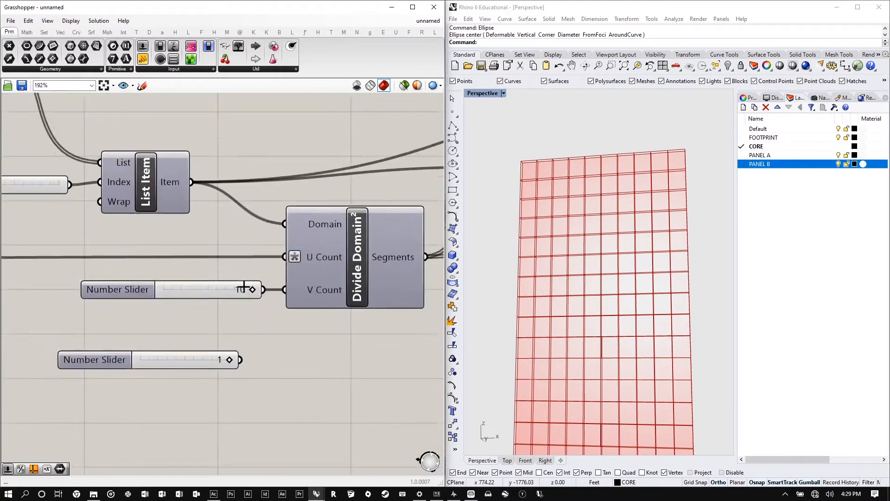
pyautogui.scroll(1, 245, 291)
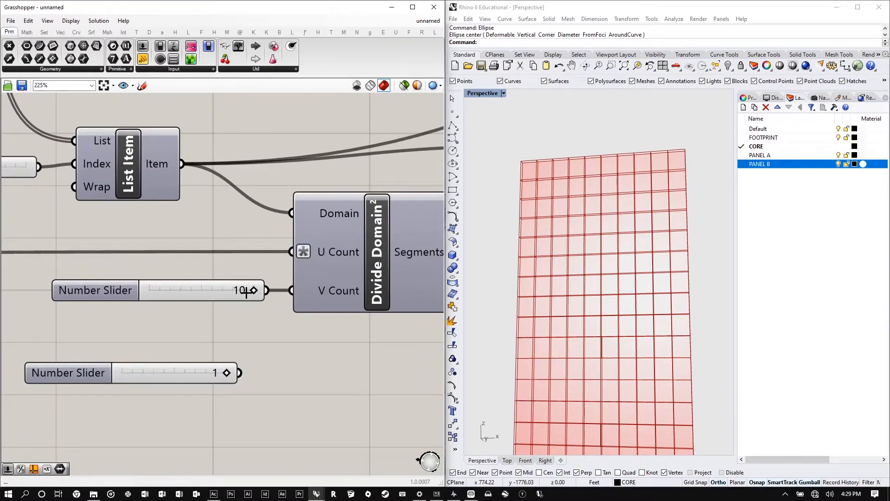
pyautogui.doubleClick(136, 329)
pyautogui.write('20')
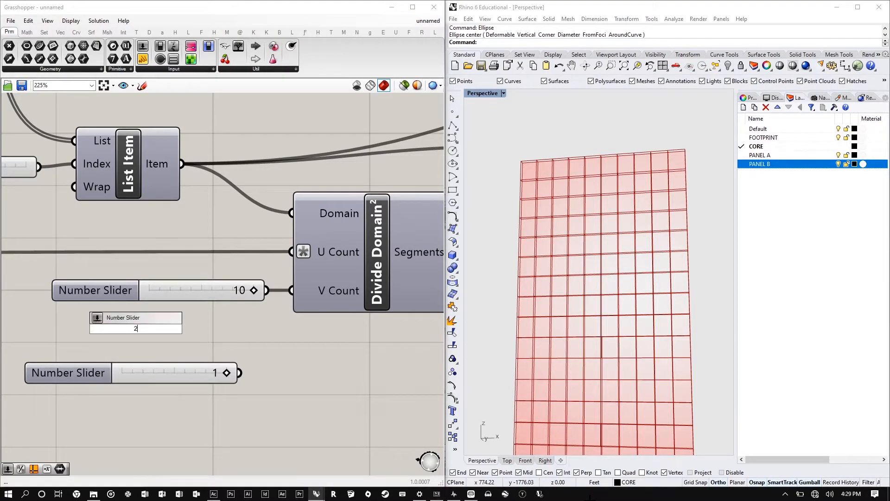
pyautogui.press('Return')
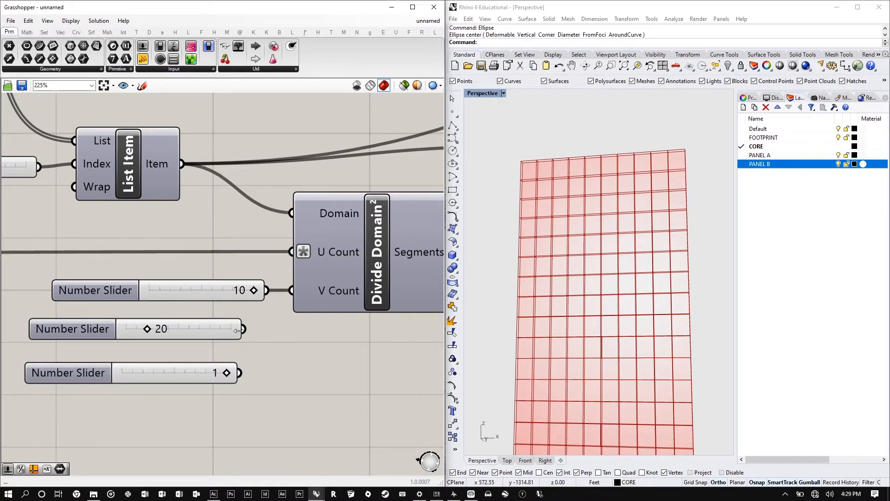
pyautogui.moveTo(274, 309); pyautogui.dragTo(291, 290)
# - Delete the disconnected slider set to 10 and move the slider set to 20 into its place beside V Count
pyautogui.click(206, 290)
pyautogui.press('Delete')
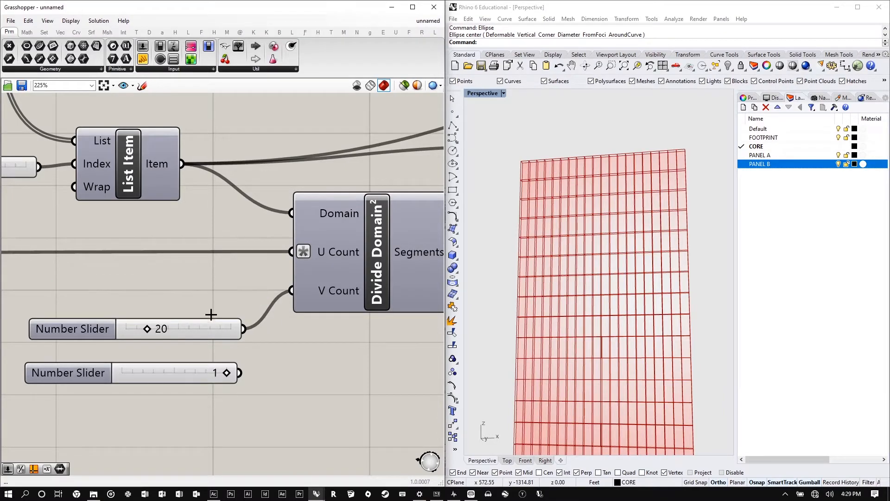
pyautogui.click(210, 322)
pyautogui.moveTo(210, 321); pyautogui.dragTo(234, 283)
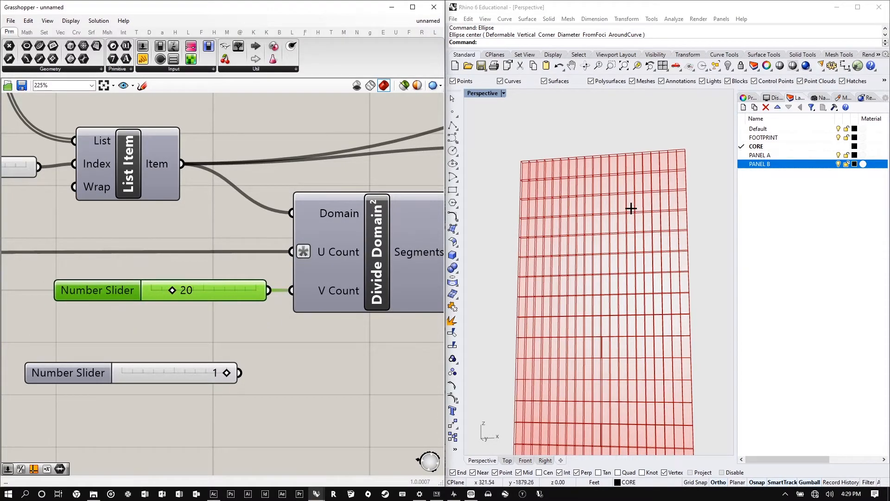
# - Check the finer vertical divisions on the tower face and set the V Count slider to 10
pyautogui.moveTo(631, 208); pyautogui.dragTo(560, 204, button='right')
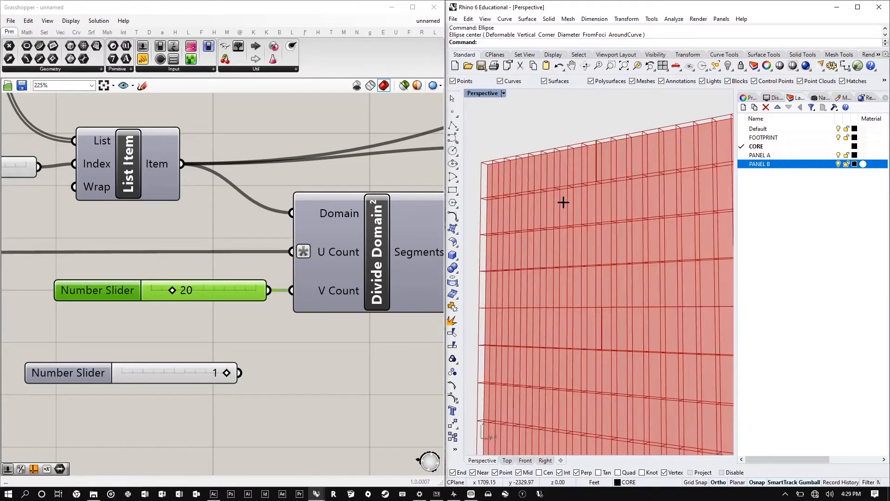
pyautogui.click(238, 290)
pyautogui.doubleClick(238, 291)
pyautogui.write('10')
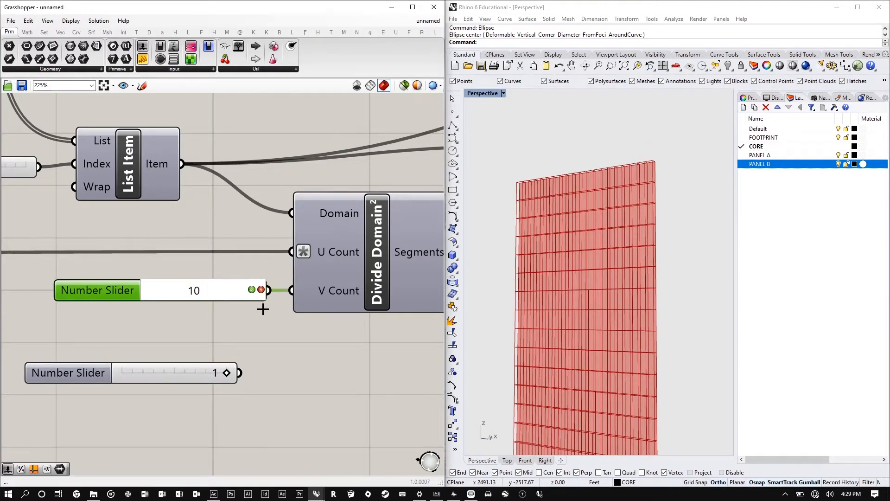
pyautogui.press('Return')
# - Highlight Surface Box and examine its twisted boxes across the tower face from several angles, including the top edge
pyautogui.scroll(-8, 133, 258)
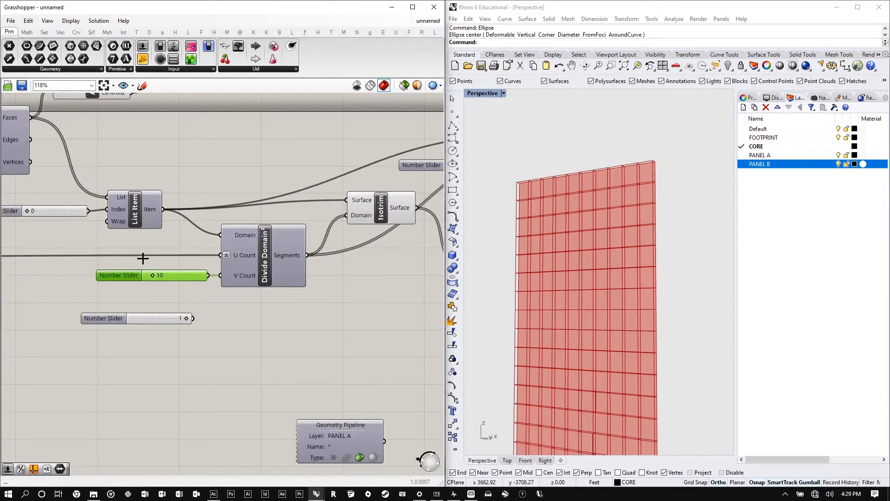
pyautogui.scroll(7, 239, 225)
pyautogui.click(278, 232)
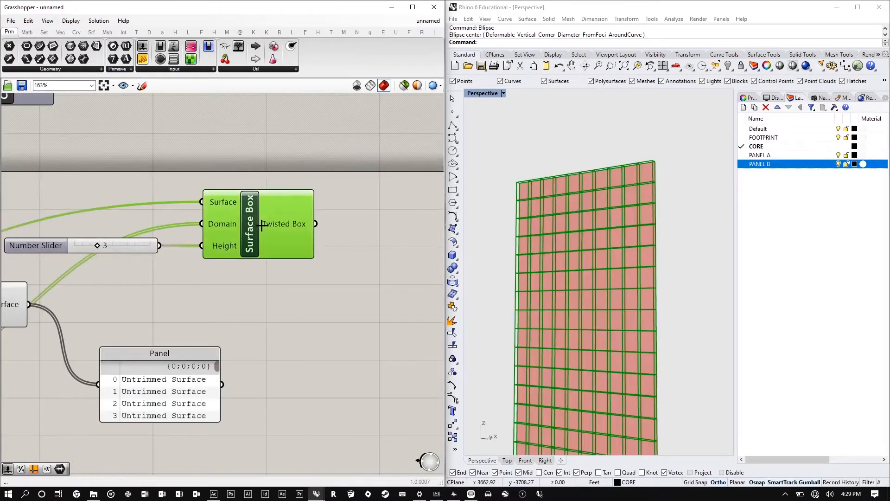
pyautogui.moveTo(581, 226); pyautogui.dragTo(561, 223, button='right')
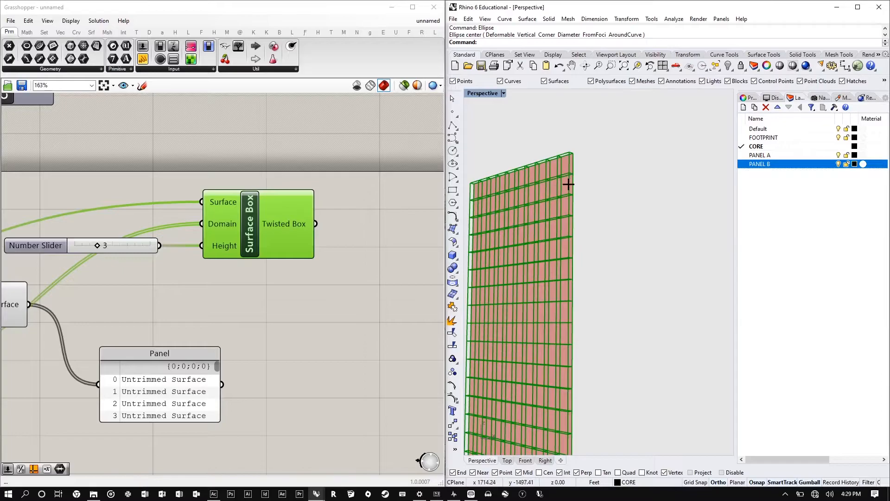
pyautogui.moveTo(552, 192); pyautogui.dragTo(528, 194, button='right')
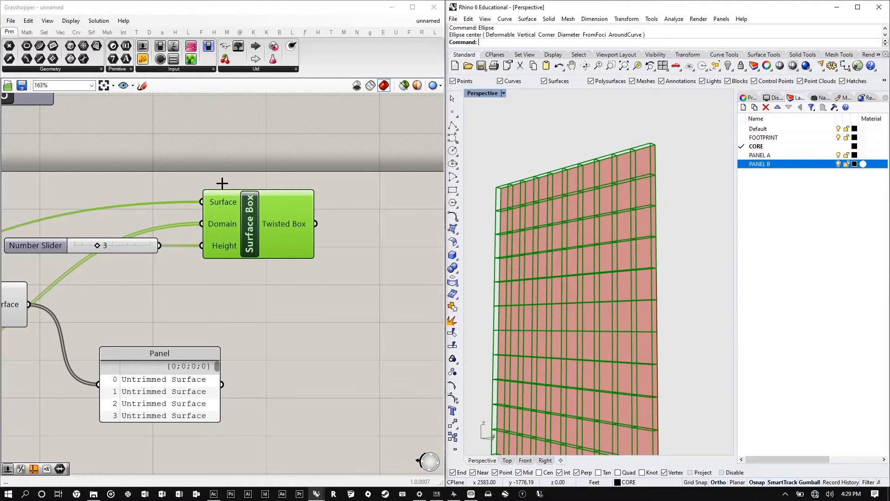
pyautogui.scroll(-3, 275, 239)
pyautogui.scroll(3, 274, 239)
pyautogui.scroll(-3, 161, 225)
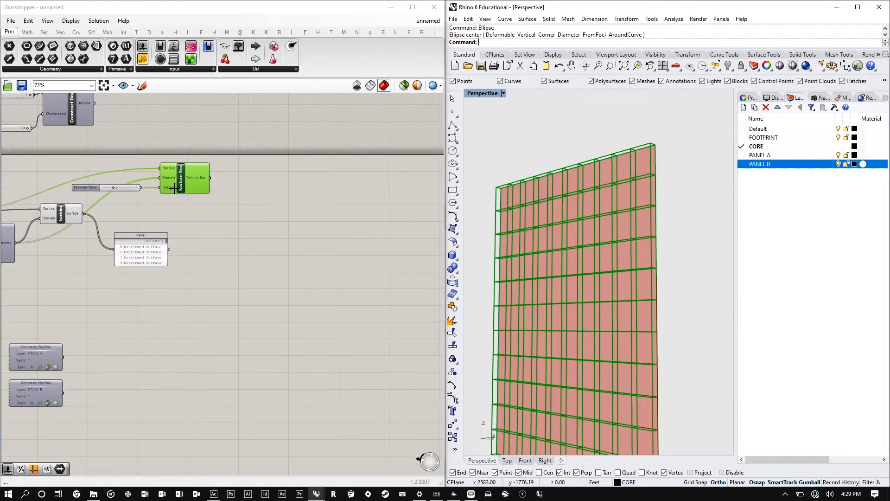
pyautogui.moveTo(566, 124); pyautogui.dragTo(537, 188, button='right')
pyautogui.scroll(5, 536, 192)
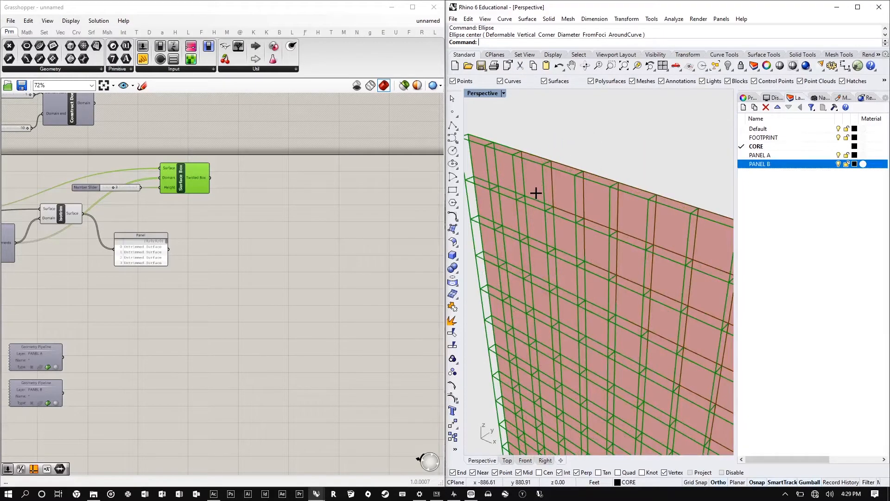
# - Add a Box Morph component to the canvas beside Surface Box
pyautogui.scroll(4, 224, 183)
pyautogui.doubleClick(294, 240)
pyautogui.write('pa')
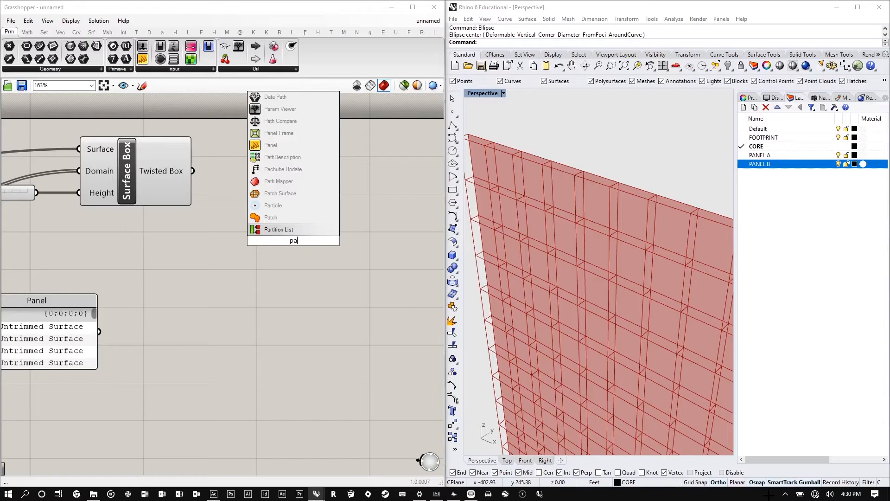
pyautogui.press('BackSpace')
pyautogui.press('BackSpace')
pyautogui.write('brep')
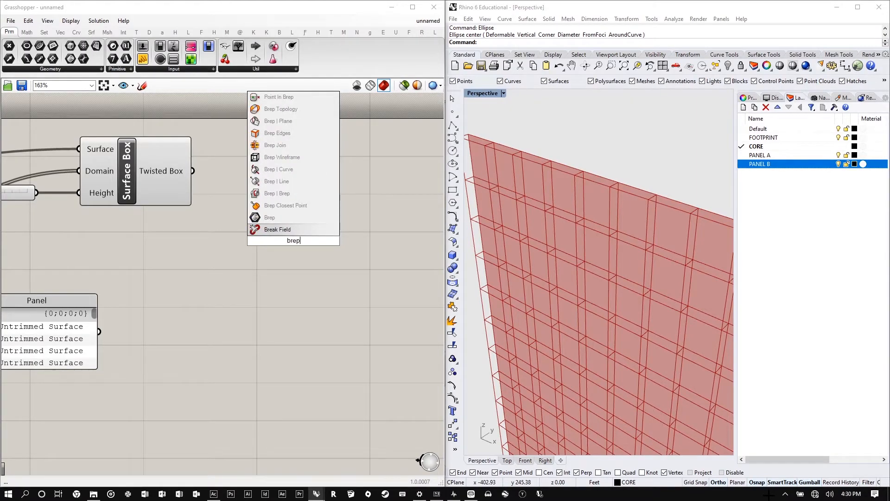
pyautogui.press('BackSpace')
pyautogui.press('BackSpace')
pyautogui.press('BackSpace')
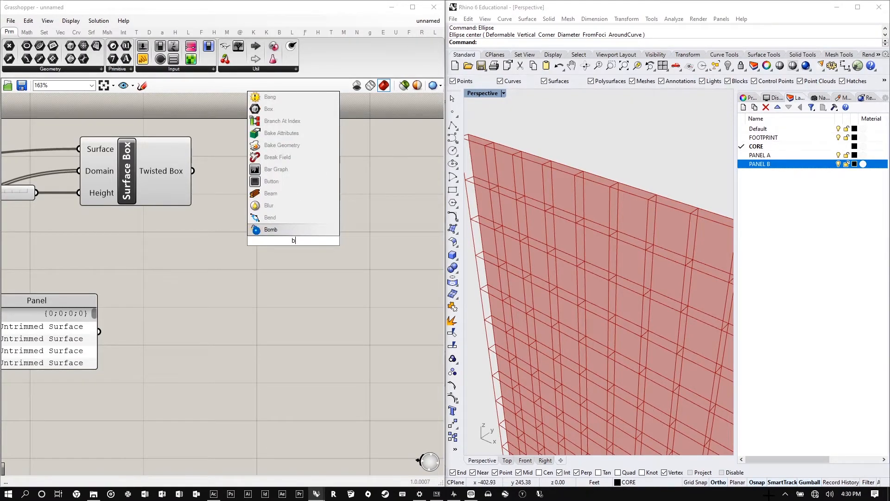
pyautogui.press('BackSpace')
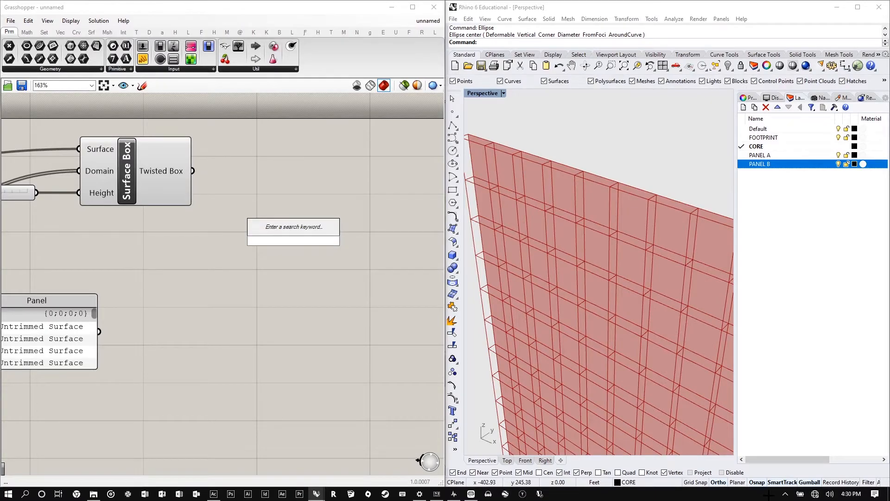
pyautogui.write('box mor')
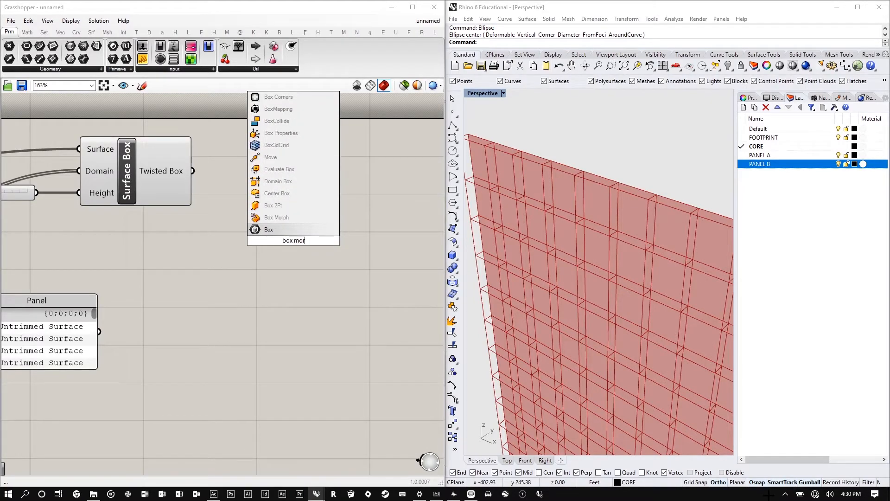
pyautogui.click(288, 218)
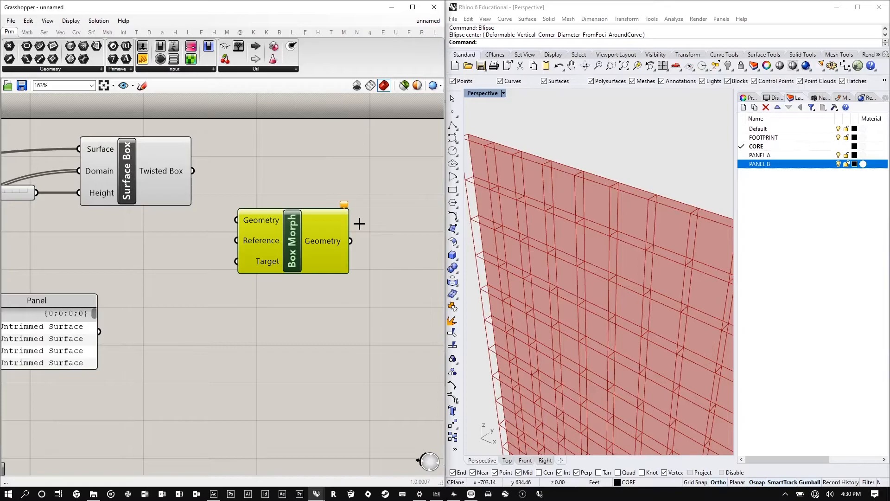
# - Move Box Morph farther from Surface Box to leave room between the two components
pyautogui.scroll(-5, 324, 216)
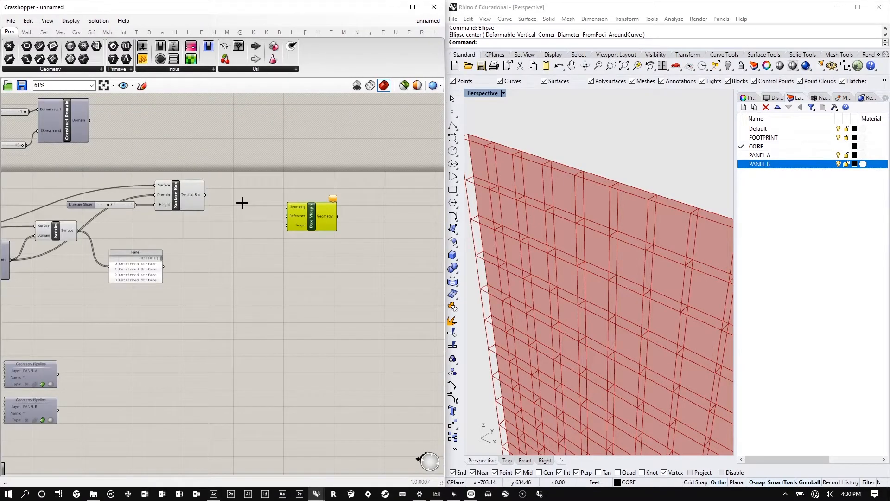
pyautogui.scroll(3, 281, 212)
pyautogui.moveTo(360, 218); pyautogui.dragTo(410, 198)
pyautogui.scroll(-3, 342, 225)
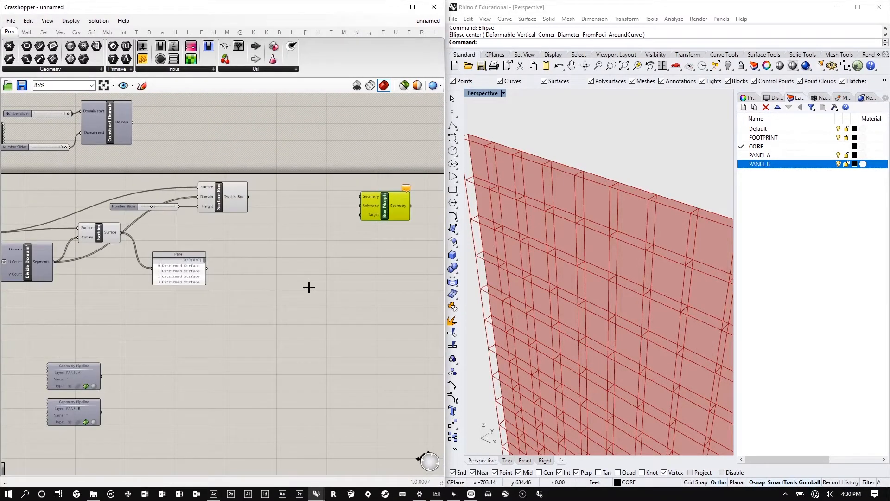
pyautogui.scroll(-5, 532, 259)
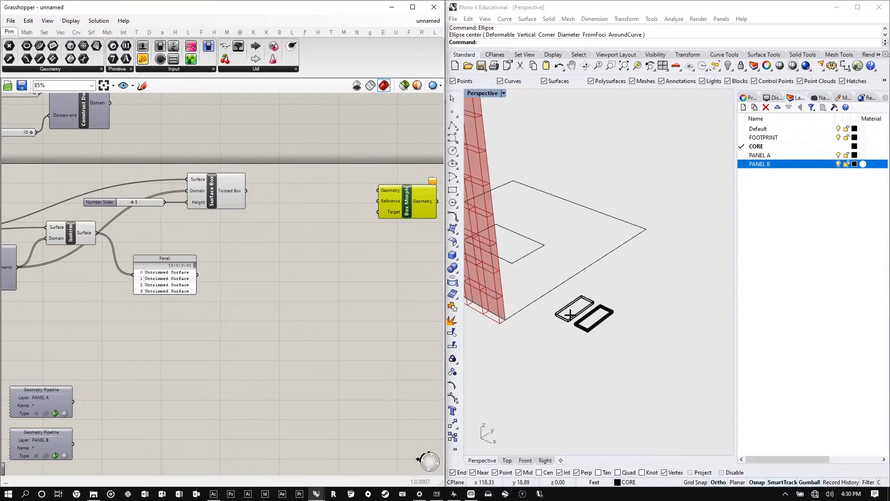
# - Move the PANEL A Geometry Pipeline up between Surface Box and Box Morph
pyautogui.scroll(6, 569, 315)
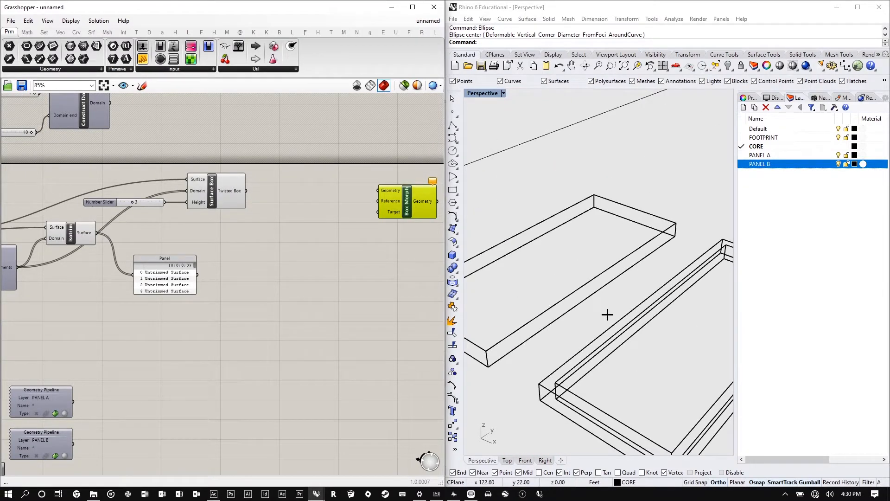
pyautogui.scroll(-4, 607, 315)
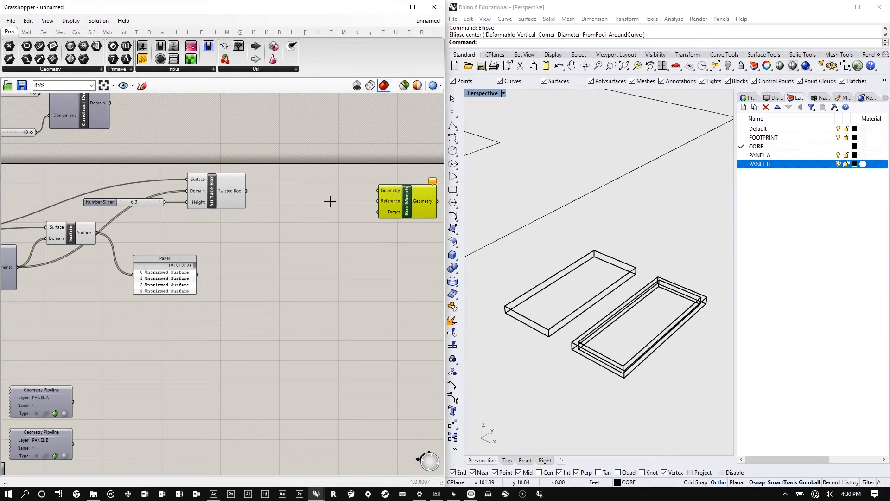
pyautogui.scroll(-2, 245, 296)
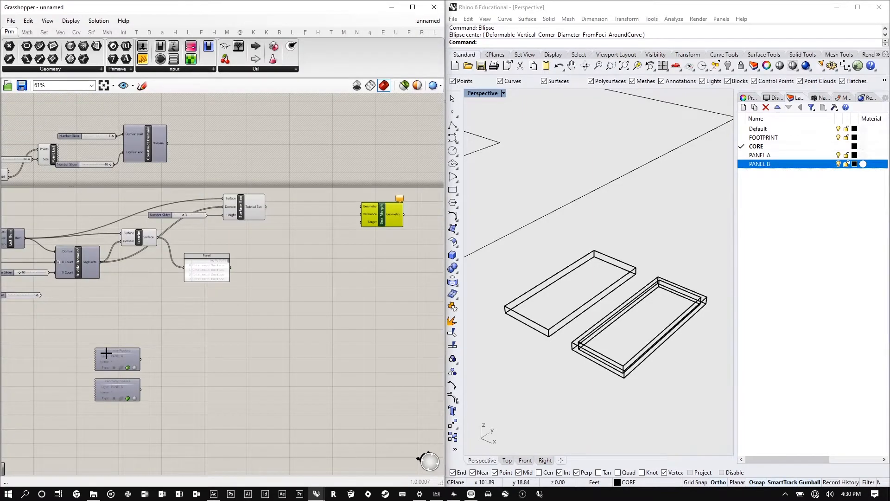
pyautogui.moveTo(106, 353); pyautogui.dragTo(296, 145)
pyautogui.scroll(-3, 273, 119)
pyautogui.scroll(6, 341, 172)
pyautogui.moveTo(339, 179); pyautogui.dragTo(409, 159)
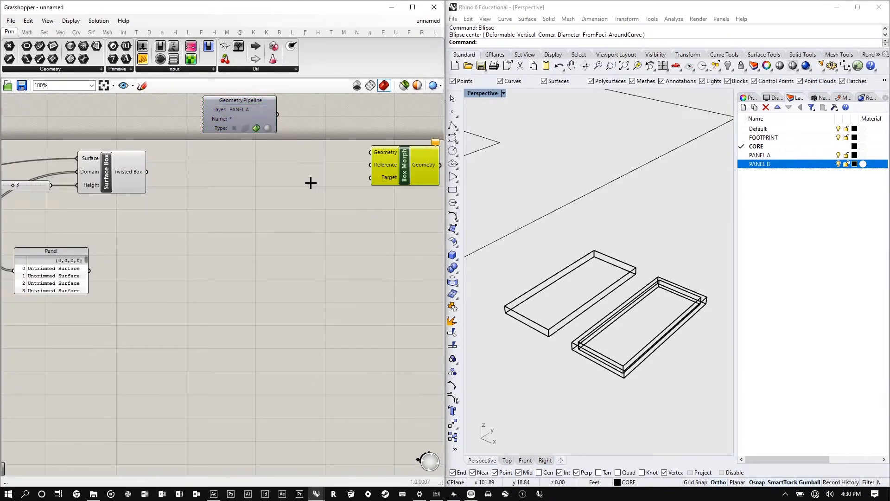
# - Add a Brep parameter and connect the PANEL A pipeline through it to Box Morph's Geometry input
pyautogui.doubleClick(325, 120)
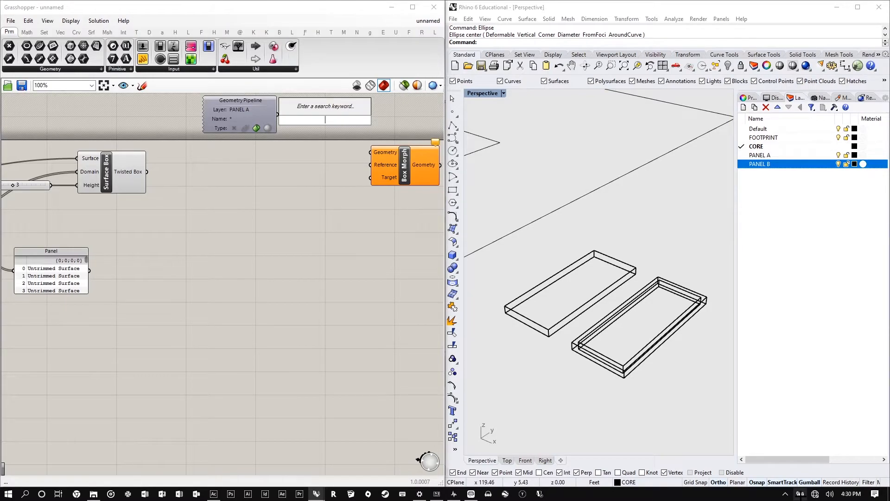
pyautogui.write('brep')
pyautogui.press('Return')
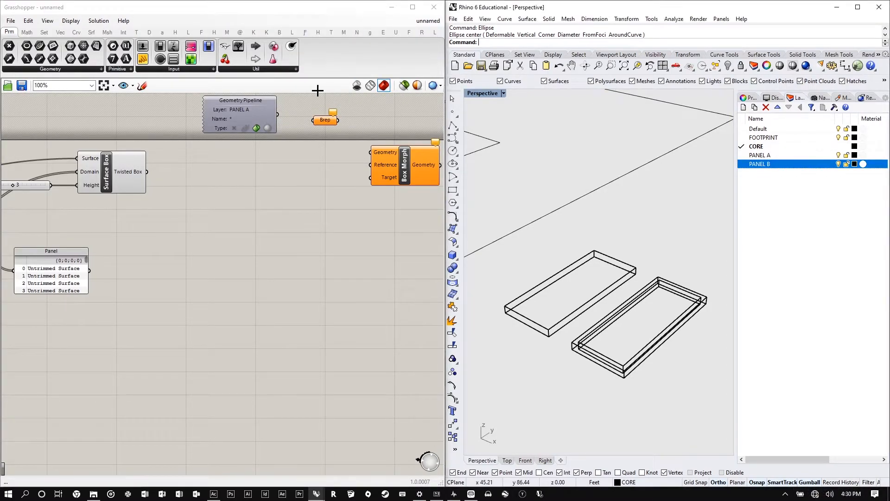
pyautogui.moveTo(278, 115); pyautogui.dragTo(370, 152)
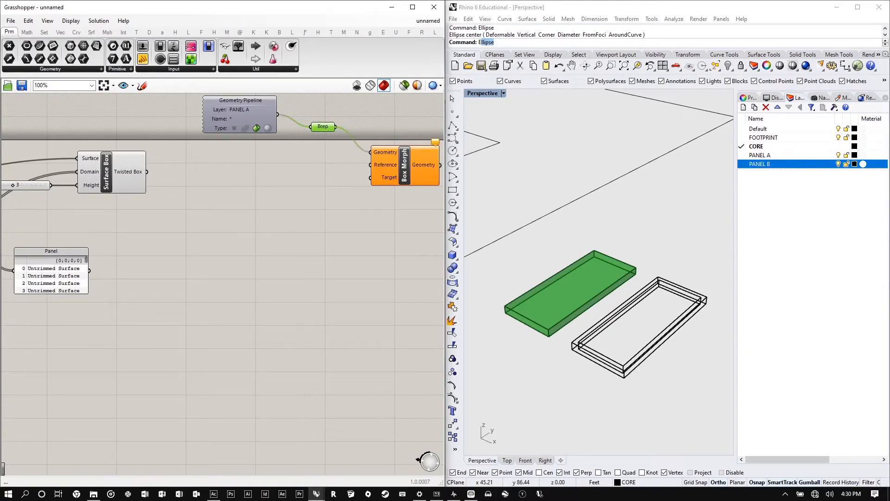
pyautogui.moveTo(336, 127); pyautogui.dragTo(380, 152)
# - Add a Bounding Box component below the Brep parameter and connect the Brep output to its Content input
pyautogui.doubleClick(305, 182)
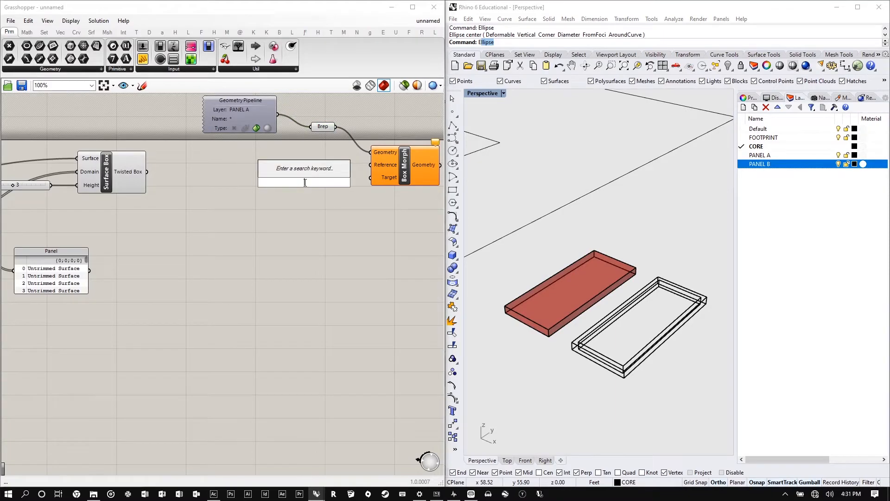
pyautogui.write('bound')
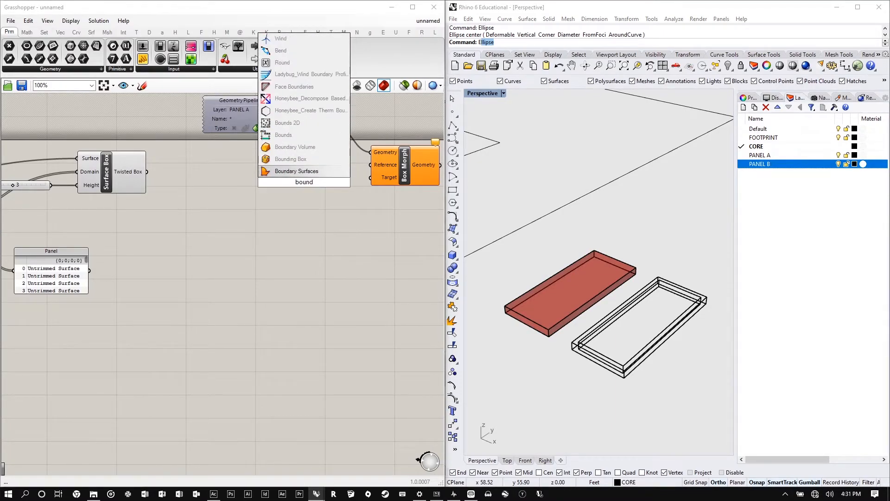
pyautogui.click(291, 159)
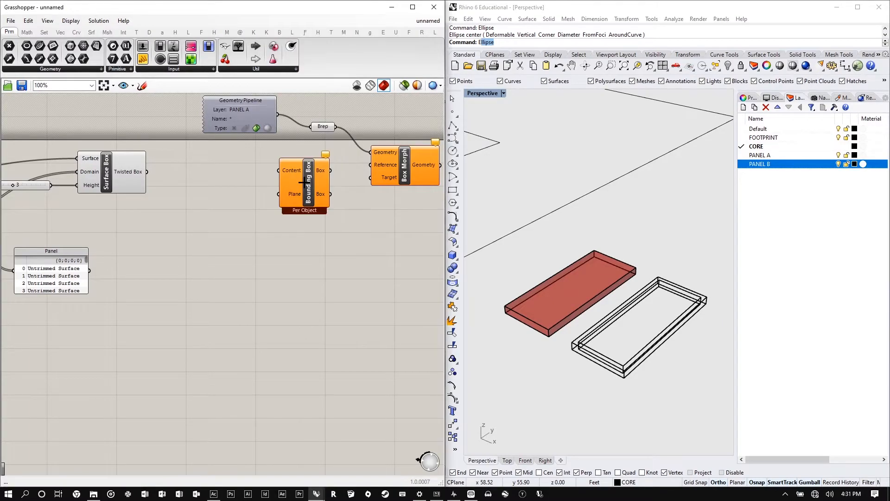
pyautogui.moveTo(334, 126); pyautogui.dragTo(278, 171)
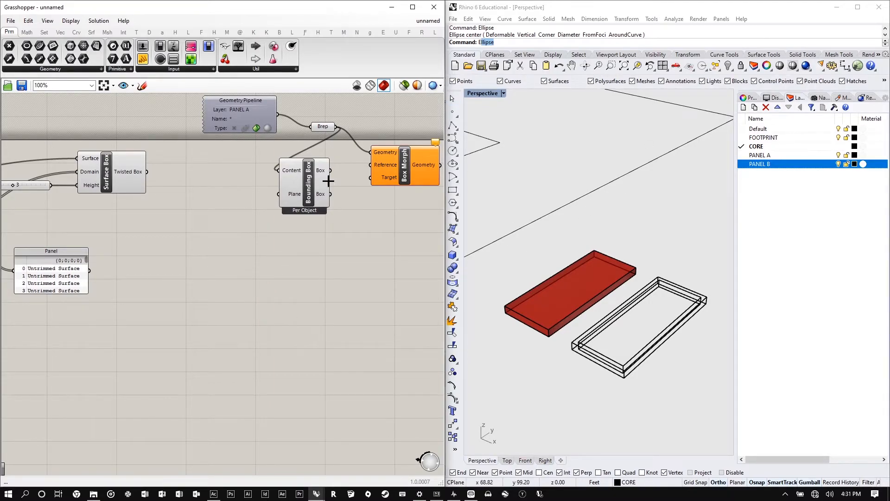
pyautogui.click(457, 268)
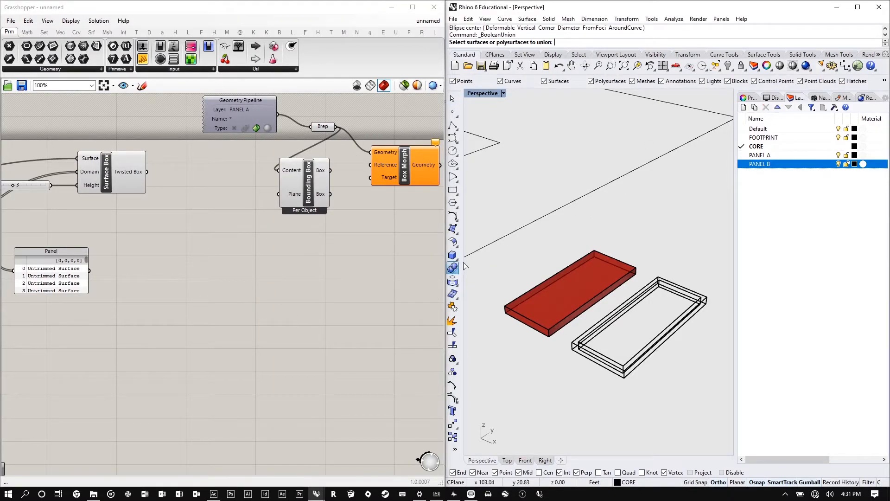
pyautogui.press('Escape')
pyautogui.click(458, 258)
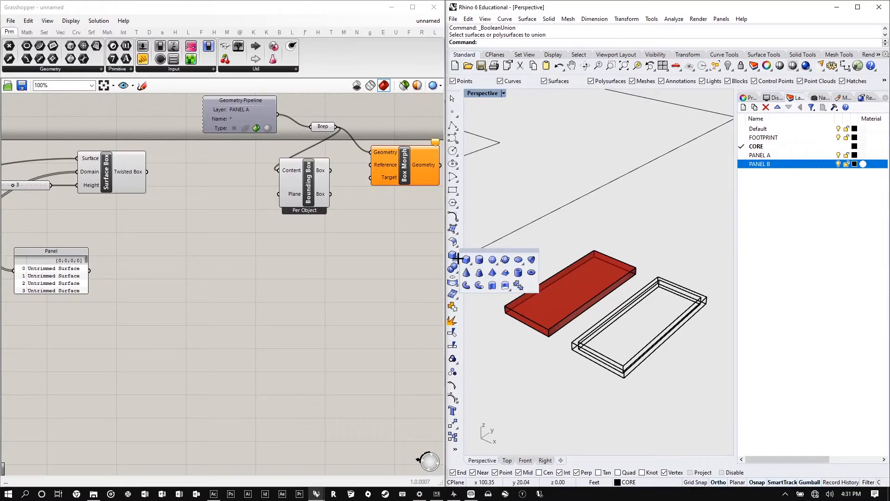
pyautogui.click(492, 259)
pyautogui.click(686, 218)
pyautogui.press('Escape')
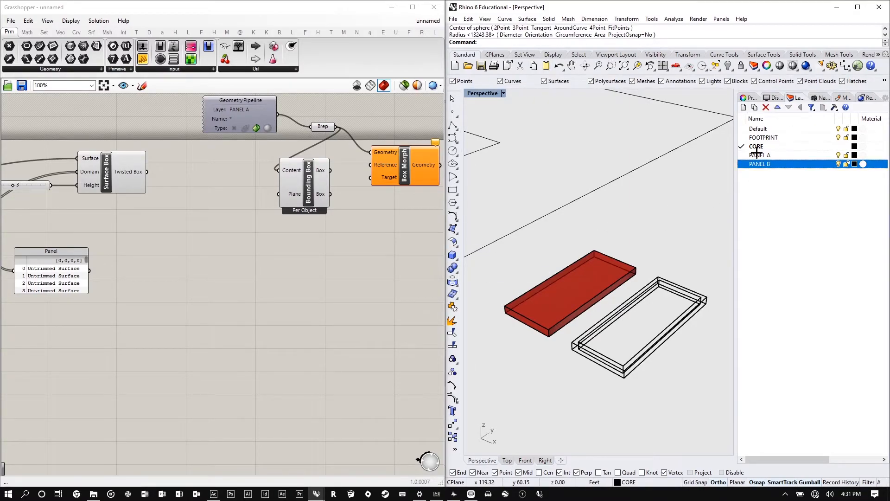
# - Make PANEL A the current Rhino layer, draw a test sphere beside the panels to view its bounding box, and delete it
pyautogui.click(740, 155)
pyautogui.rightClick(670, 214)
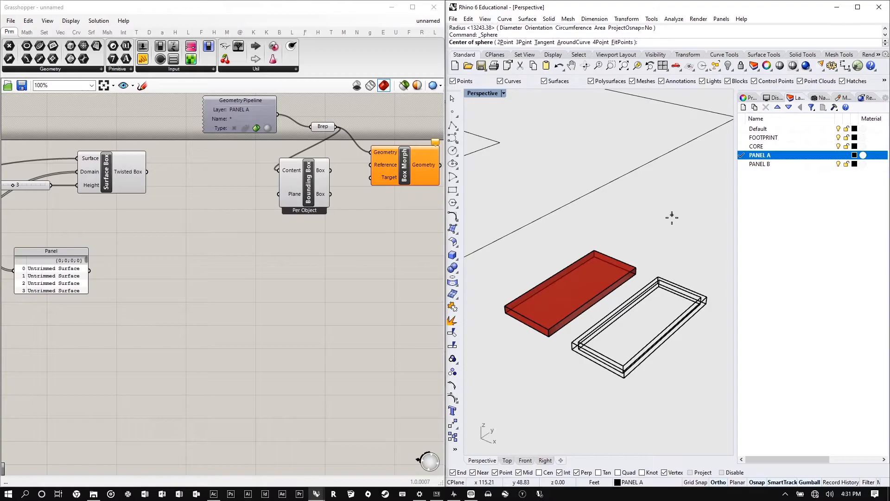
pyautogui.click(670, 220)
pyautogui.click(712, 240)
pyautogui.scroll(6, 697, 208)
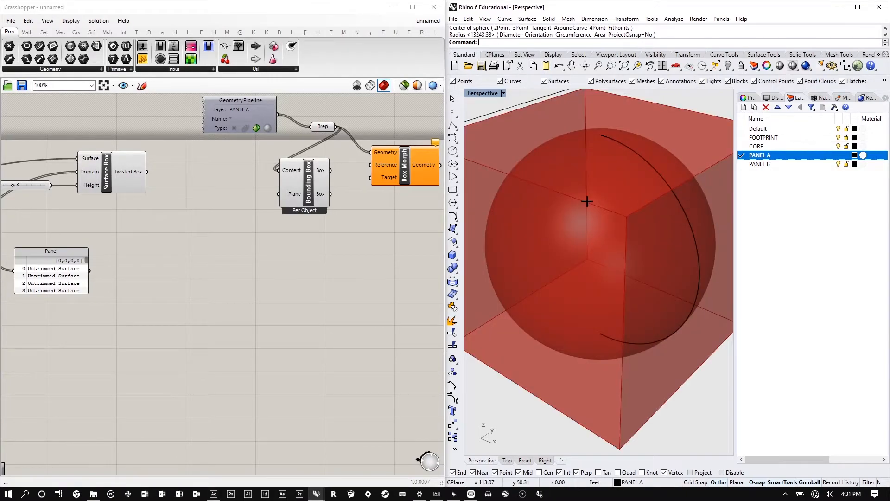
pyautogui.scroll(-6, 586, 181)
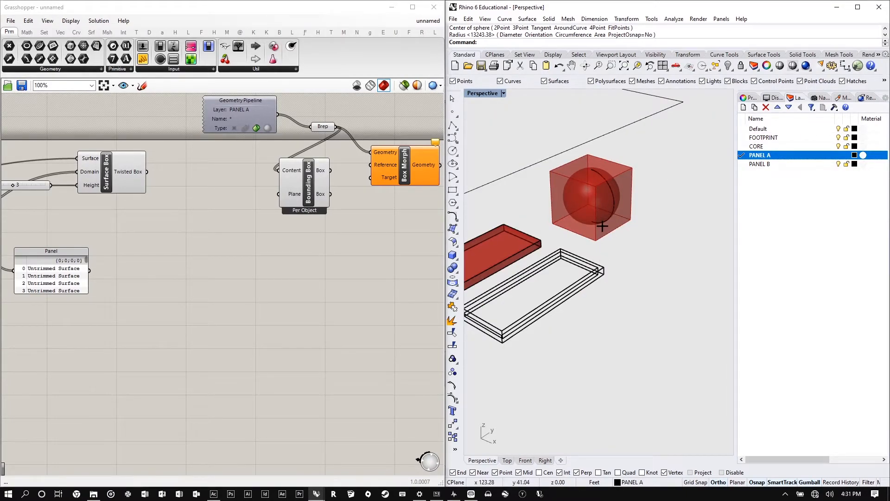
pyautogui.click(583, 185)
pyautogui.press('Delete')
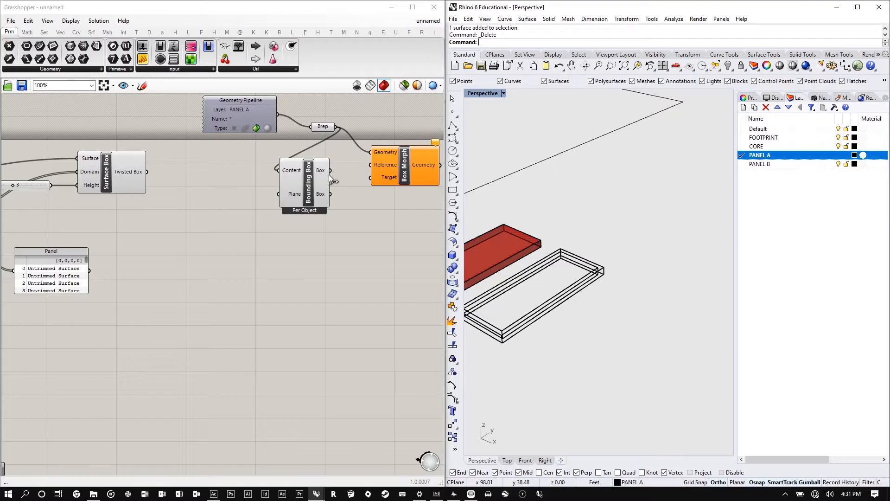
# - Connect Bounding Box's Box output to Box Morph's Reference input and Surface Box's Twisted Box output to its Target input
pyautogui.moveTo(331, 170); pyautogui.dragTo(370, 165)
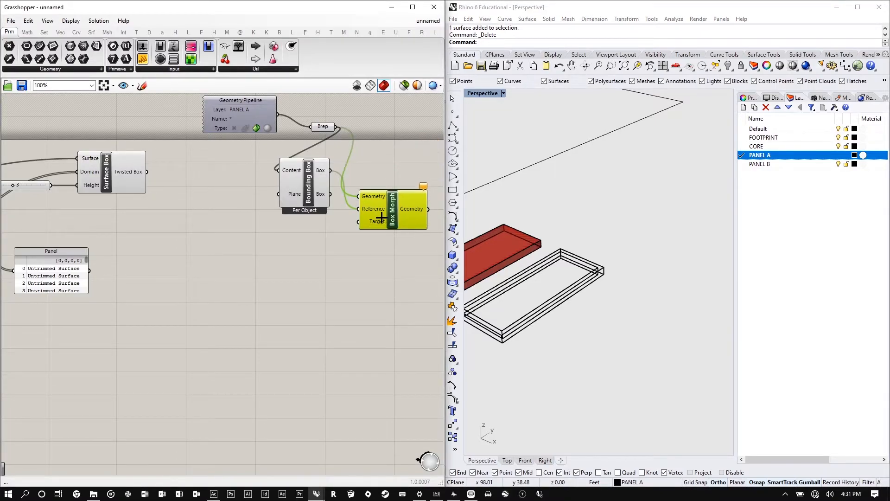
pyautogui.scroll(-2, 254, 209)
pyautogui.scroll(2, 254, 209)
pyautogui.moveTo(165, 176); pyautogui.dragTo(379, 230)
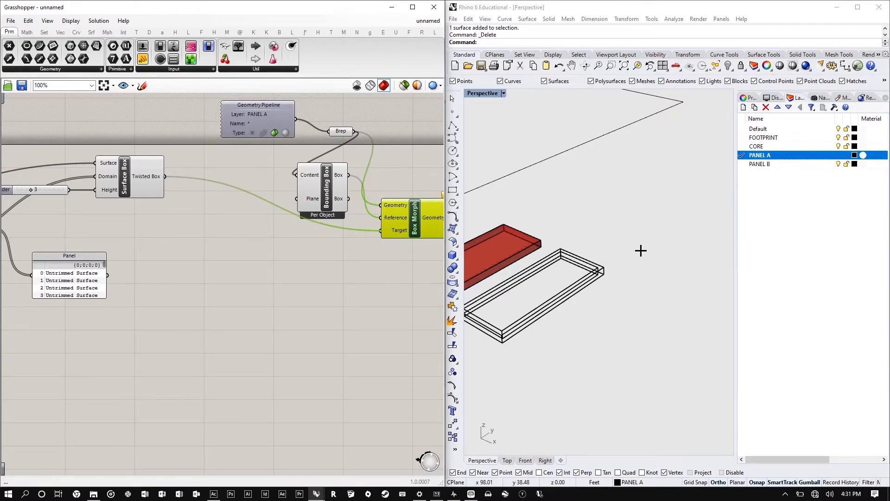
pyautogui.scroll(-5, 694, 259)
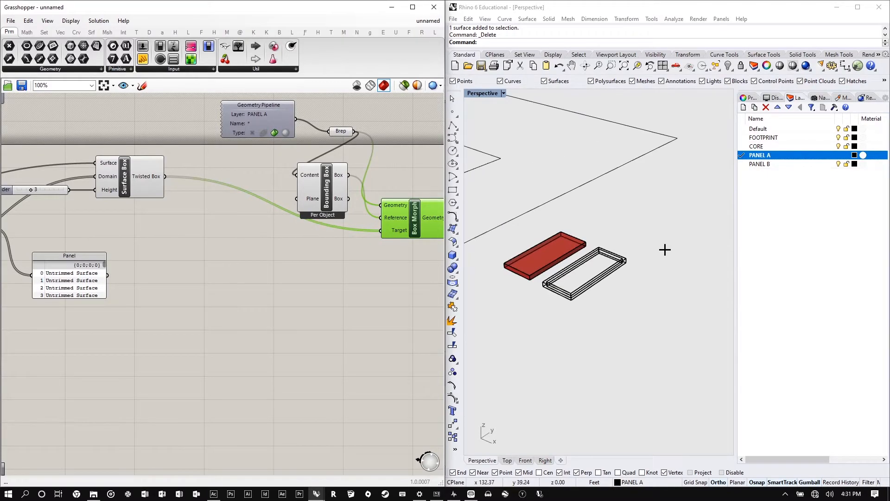
pyautogui.scroll(5, 589, 113)
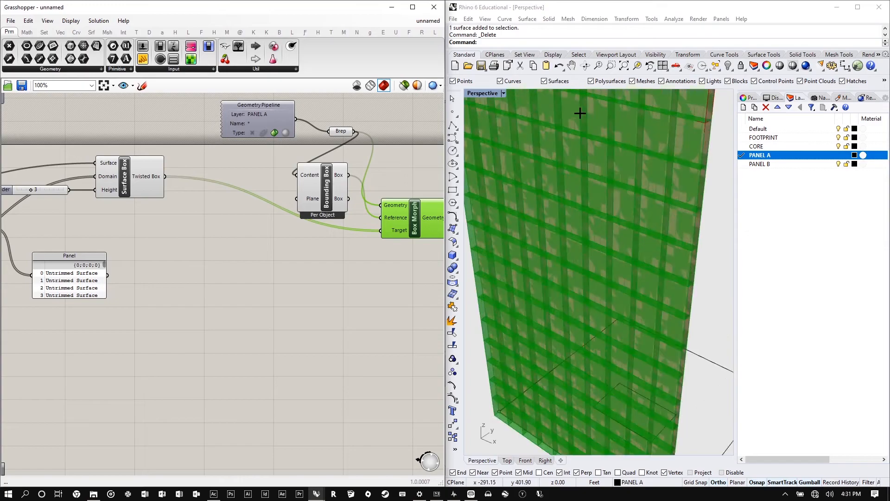
pyautogui.scroll(-4, 472, 176)
# - Move the PANEL B Geometry Pipeline near Bounding Box and connect it to the Brep parameter in place of PANEL A
pyautogui.scroll(-4, 325, 229)
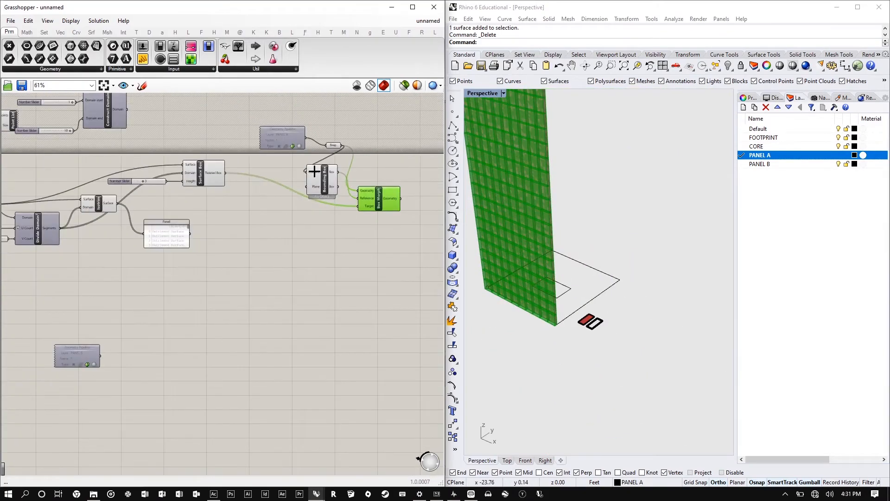
pyautogui.moveTo(135, 318); pyautogui.dragTo(385, 109)
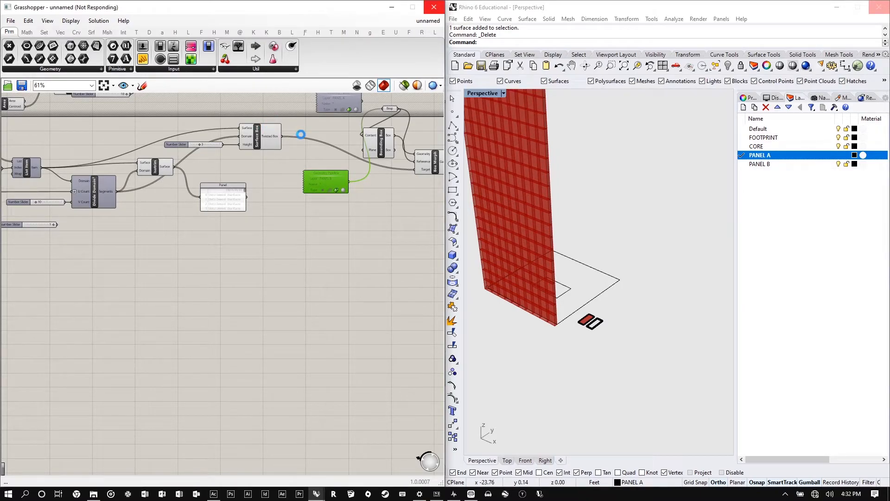
pyautogui.scroll(-3, 336, 191)
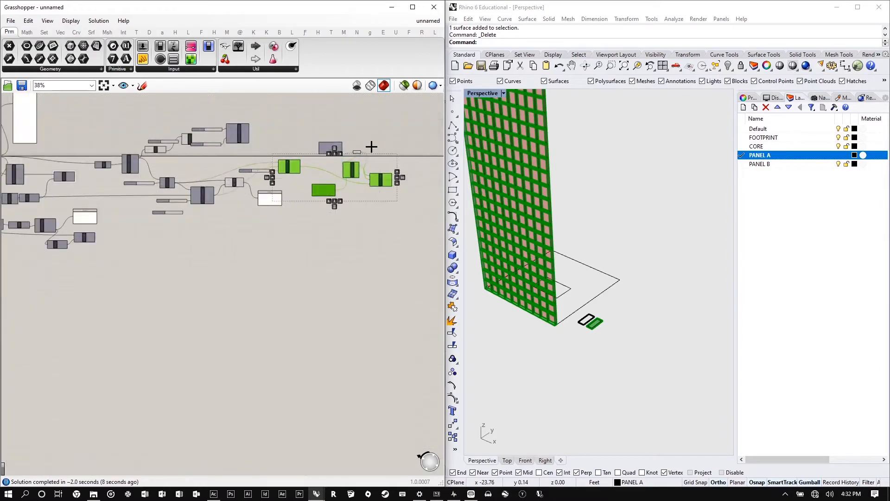
# - Turn off the preview of Surface Box, Bounding Box, Brep and both Geometry Pipelines, and inspect the morphed PANEL B facade up close
pyautogui.scroll(3, 371, 146)
pyautogui.click(408, 262)
pyautogui.moveTo(347, 250); pyautogui.dragTo(198, 121)
pyautogui.rightClick(401, 144)
pyautogui.click(427, 163)
pyautogui.scroll(-5, 635, 178)
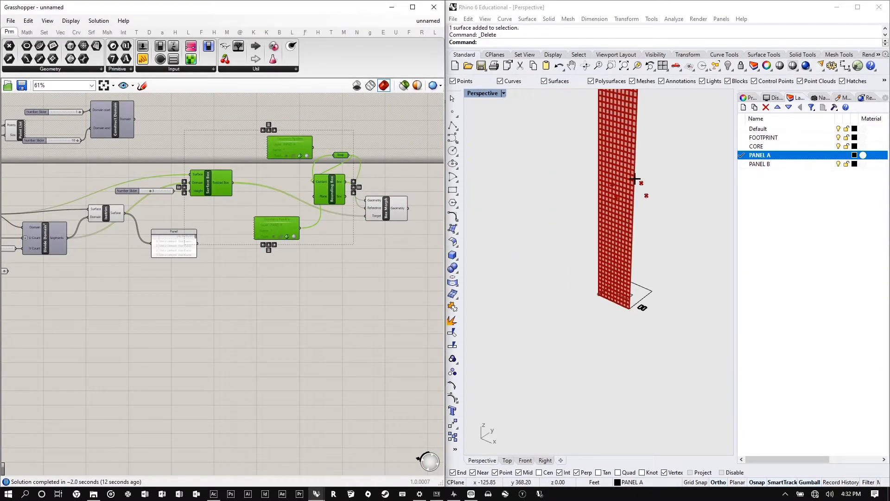
pyautogui.scroll(10, 635, 179)
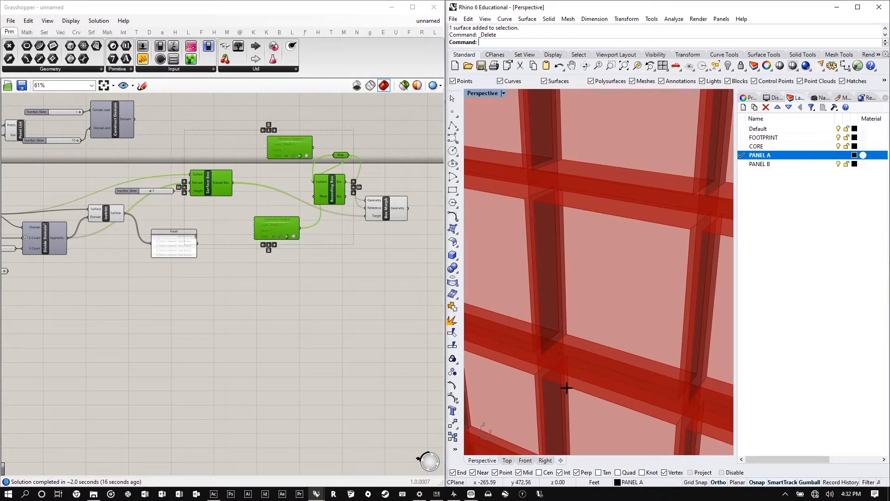
pyautogui.scroll(-10, 566, 387)
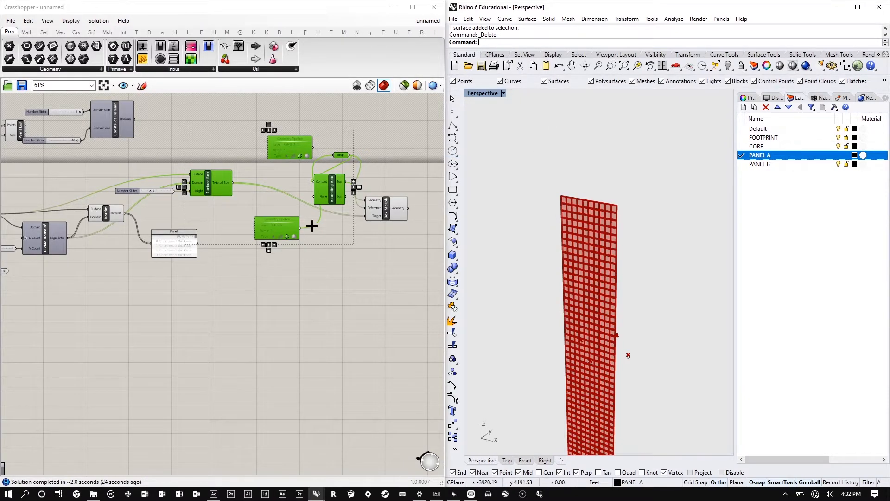
# - Rearrange Box Morph, the PANEL B pipeline and Bounding Box to clear space beside Surface Box
pyautogui.scroll(4, 311, 226)
pyautogui.moveTo(319, 239); pyautogui.dragTo(344, 170)
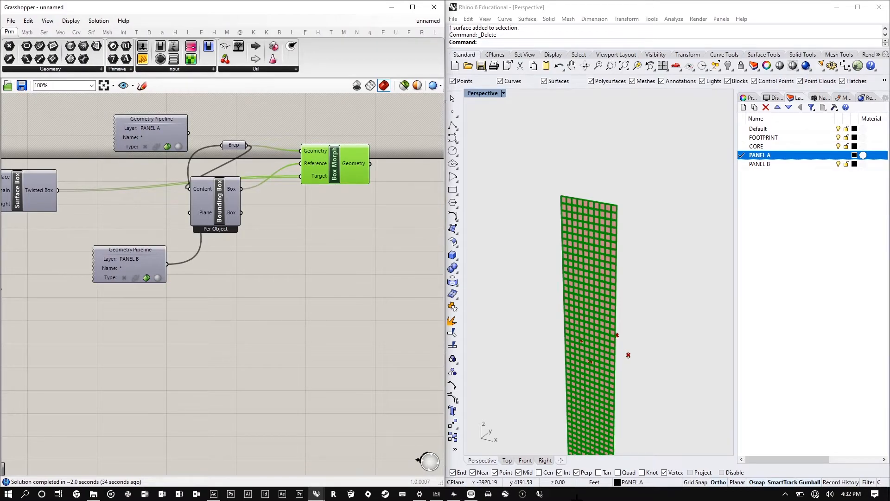
pyautogui.scroll(2, 256, 171)
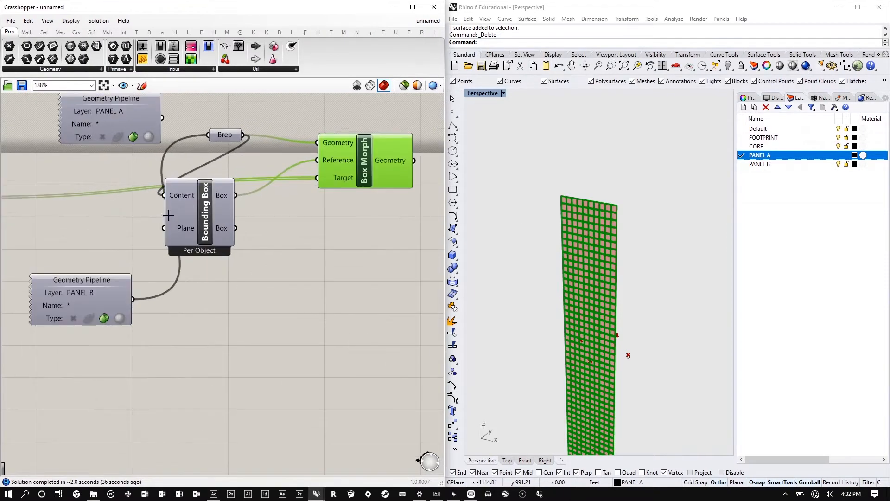
pyautogui.scroll(-4, 251, 172)
pyautogui.moveTo(158, 249); pyautogui.dragTo(157, 269)
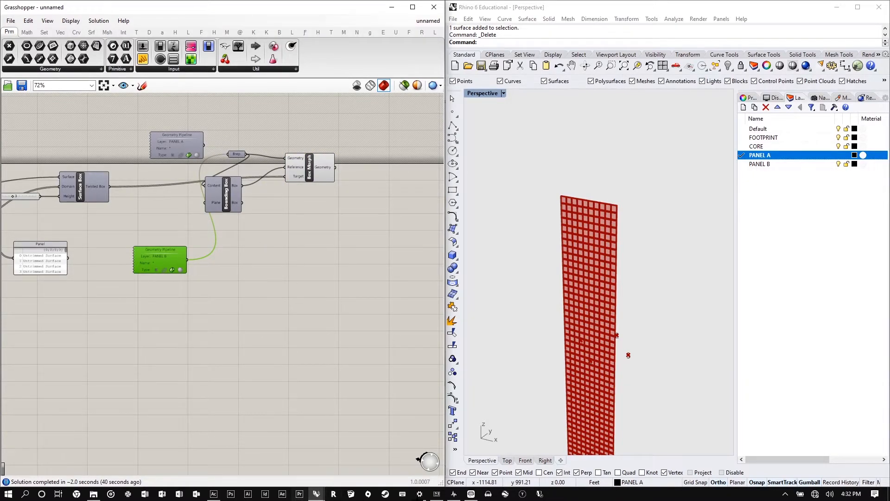
pyautogui.moveTo(453, 493)
pyautogui.click(86, 185)
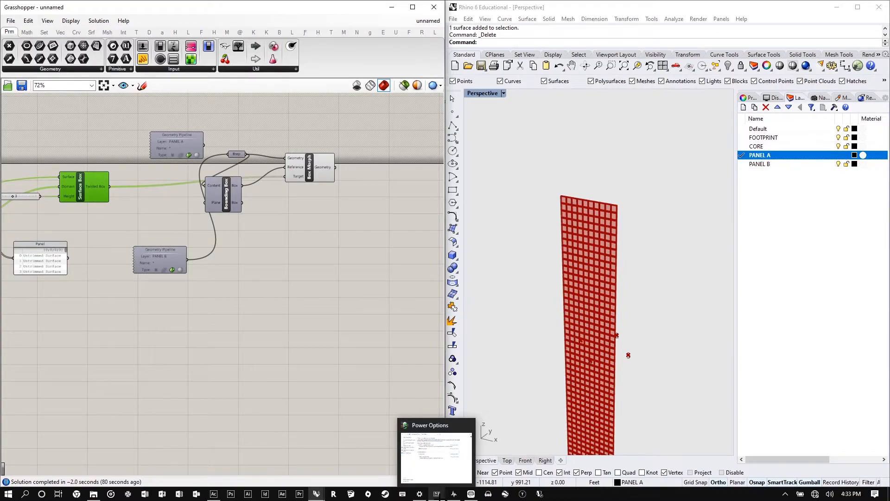
pyautogui.moveTo(231, 199); pyautogui.dragTo(269, 207)
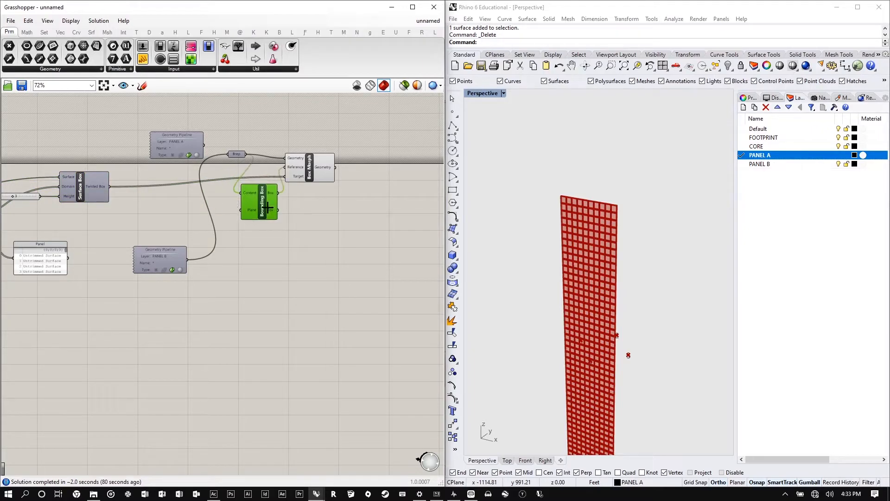
# - Add a panel beside Surface Box with True, False and False on three separate lines
pyautogui.doubleClick(156, 209)
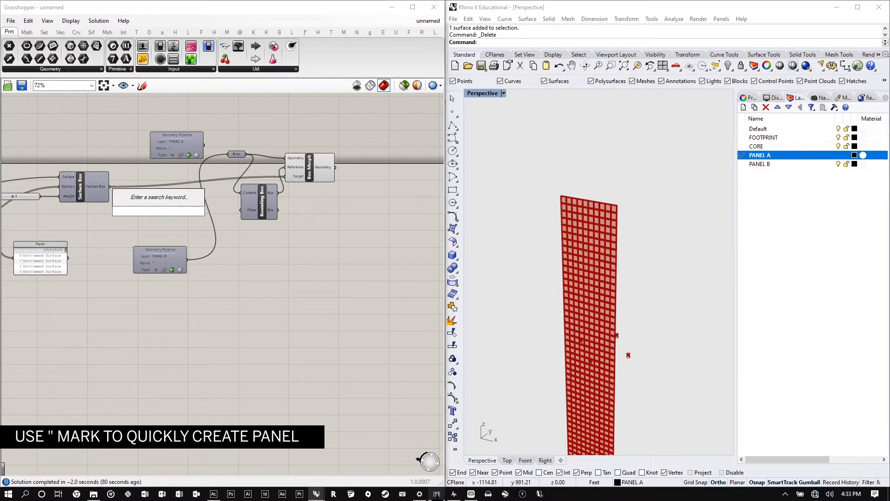
pyautogui.write('"T')
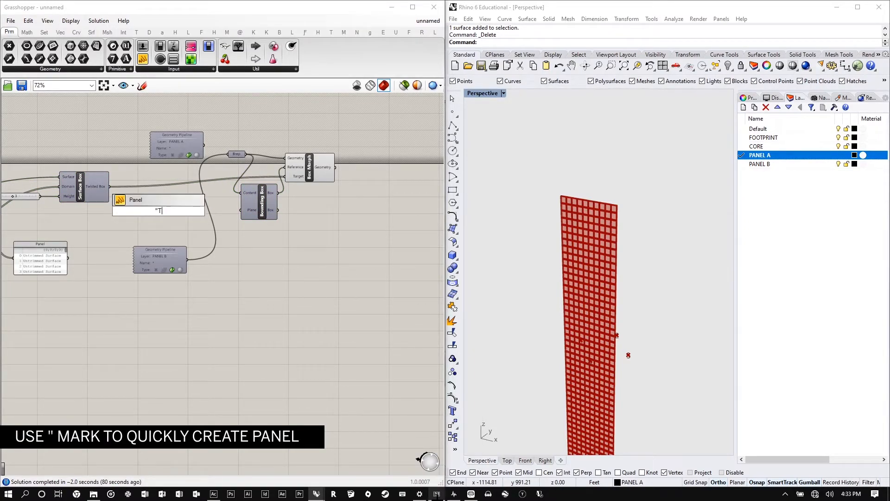
pyautogui.write('rue')
pyautogui.press('Return')
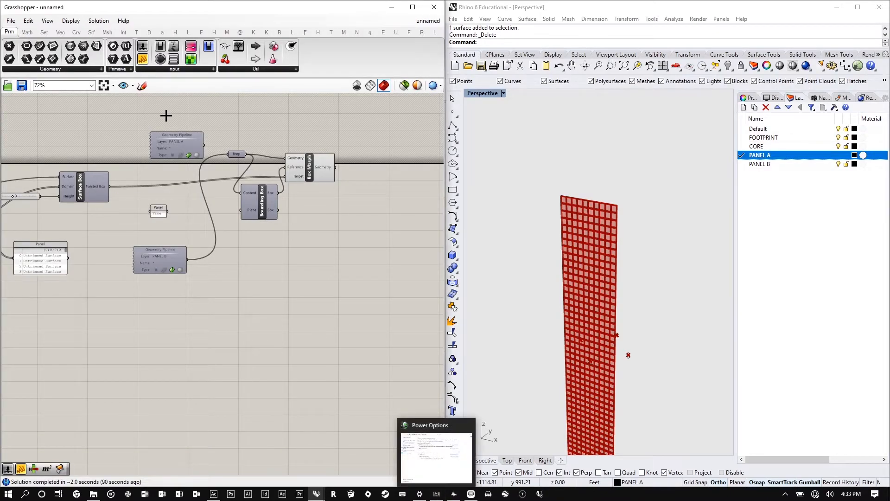
pyautogui.scroll(6, 158, 213)
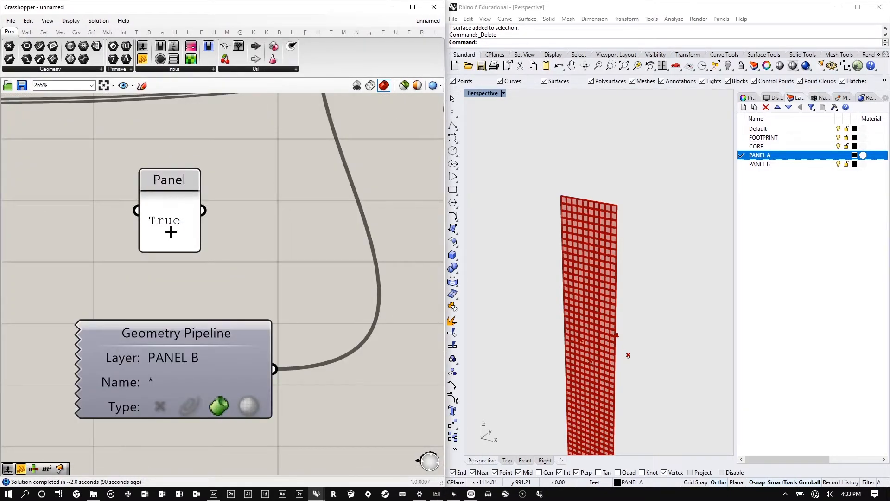
pyautogui.doubleClick(174, 222)
pyautogui.press('End')
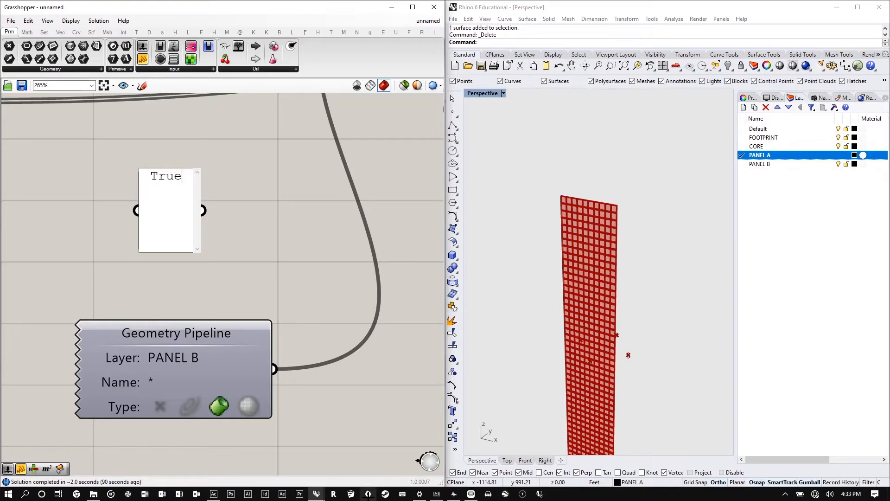
pyautogui.write('False ')
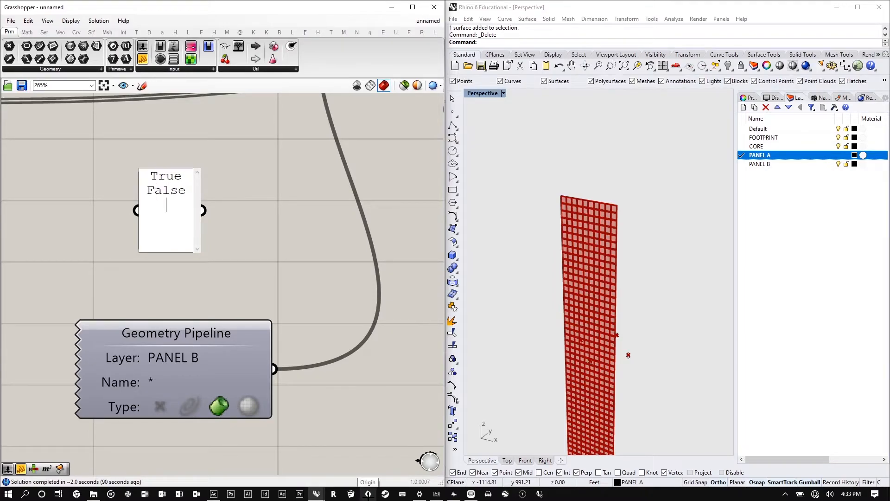
pyautogui.write('False')
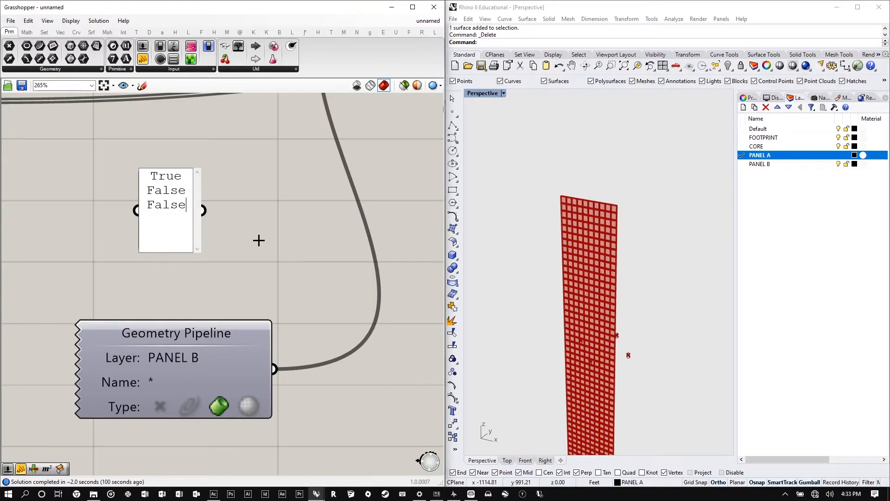
pyautogui.click(241, 195)
# - Turn off Multiline Data on the True/False panel, enlarge it so every item fits, and move it clear of the PANEL B pipeline
pyautogui.scroll(3, 184, 225)
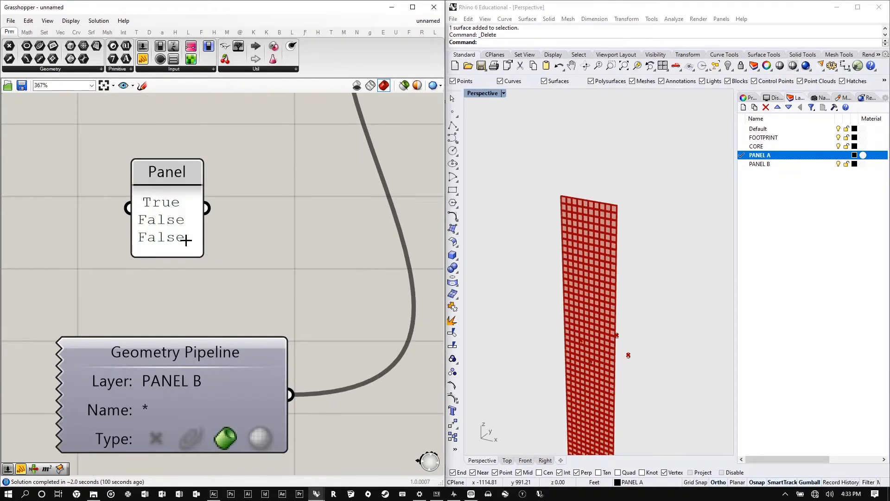
pyautogui.rightClick(165, 250)
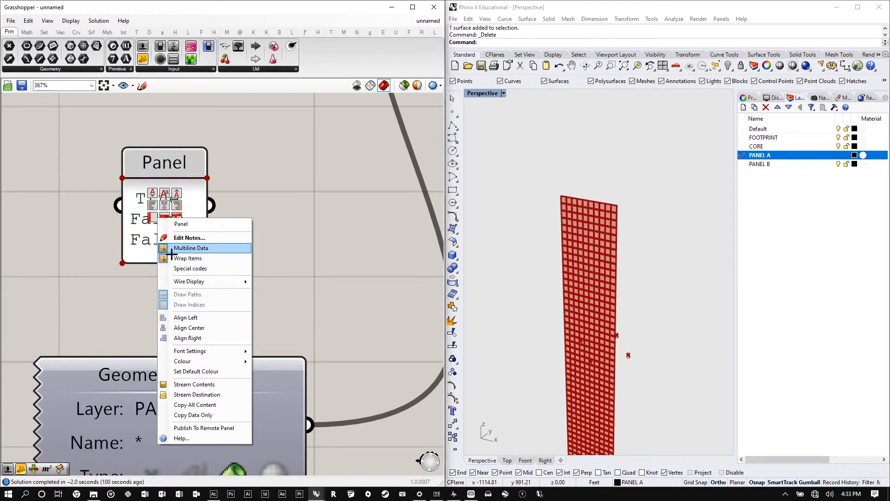
pyautogui.click(217, 249)
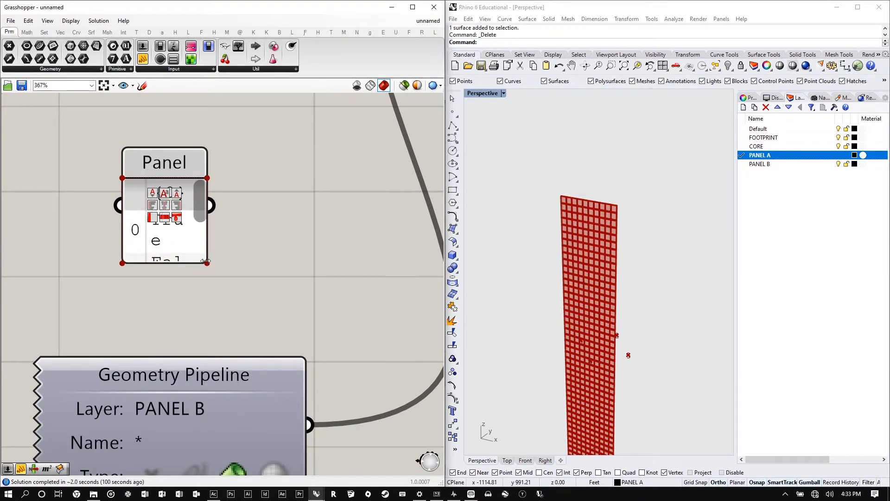
pyautogui.scroll(-2, 145, 200)
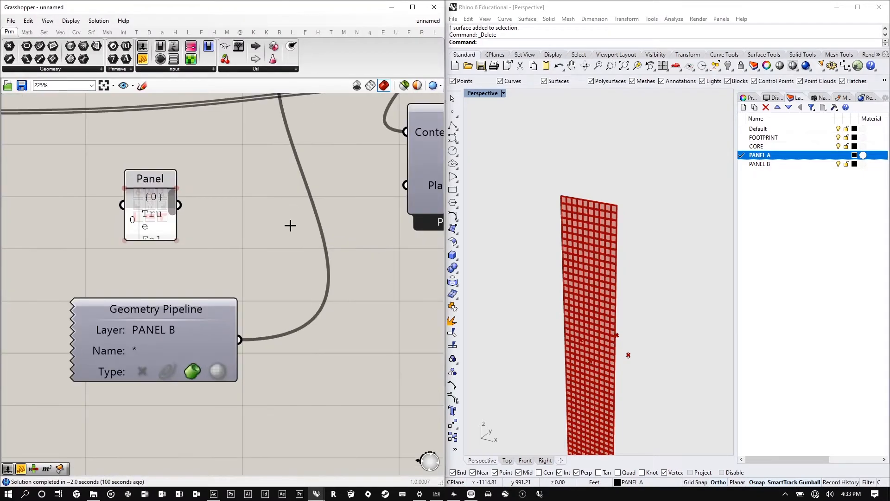
pyautogui.moveTo(175, 238); pyautogui.dragTo(230, 271)
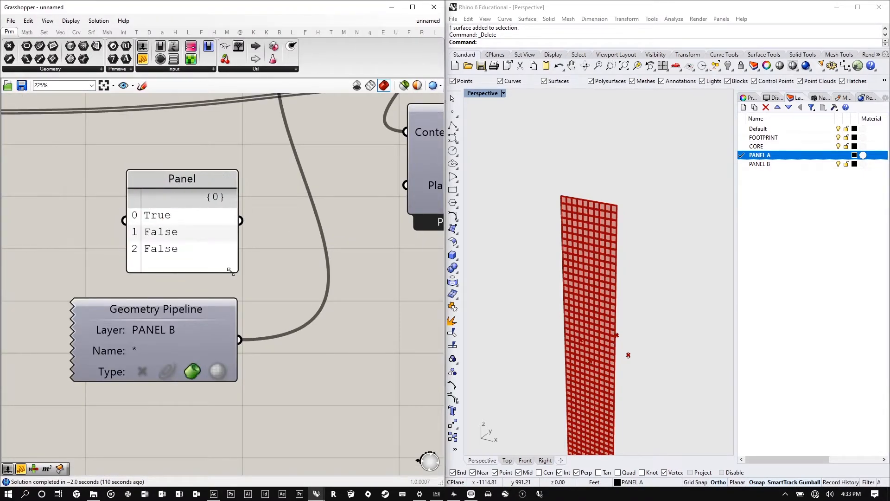
pyautogui.click(224, 204)
pyautogui.moveTo(224, 205); pyautogui.dragTo(252, 173)
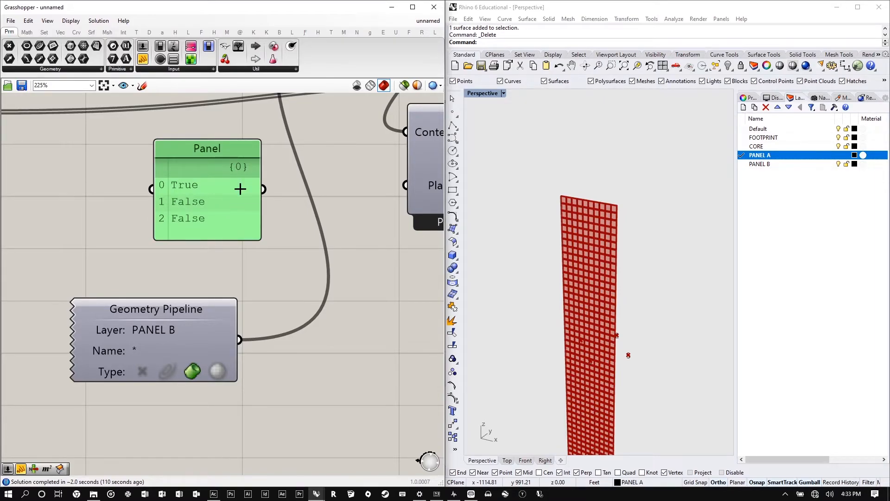
# - Shift the Brep parameter, Bounding Box and Box Morph aside and add a Dispatch component in the cleared space
pyautogui.scroll(-4, 192, 226)
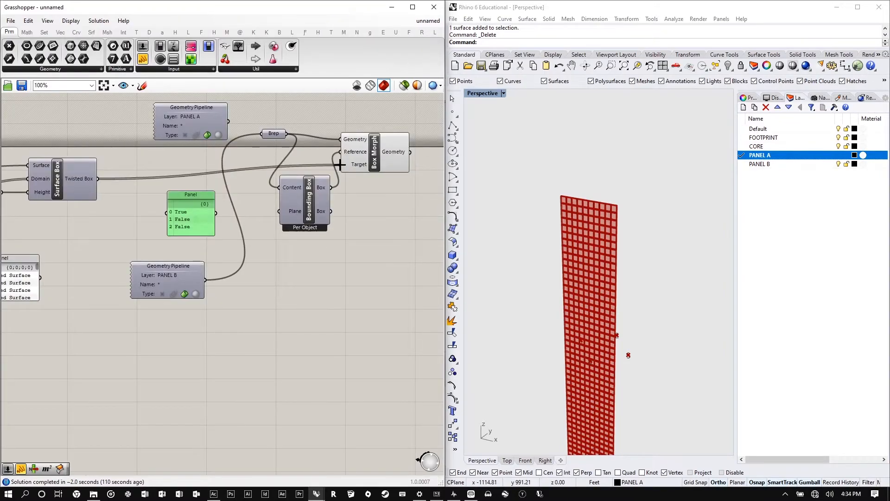
pyautogui.moveTo(406, 120); pyautogui.dragTo(269, 228)
pyautogui.moveTo(313, 208); pyautogui.dragTo(396, 200)
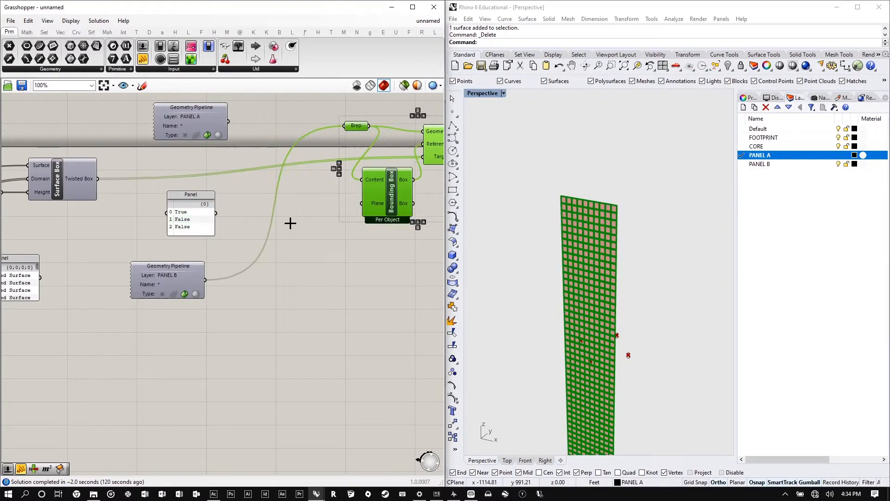
pyautogui.click(291, 223)
pyautogui.doubleClick(290, 222)
pyautogui.write('dispatch')
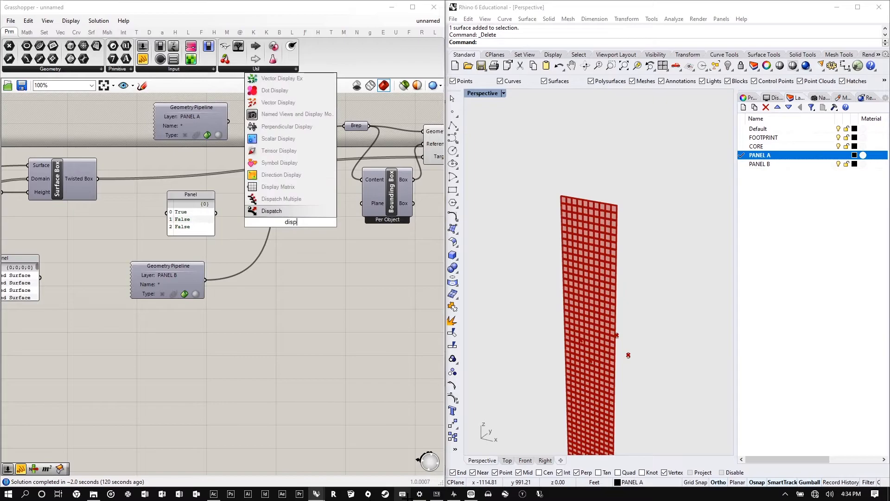
pyautogui.press('Return')
pyautogui.moveTo(316, 494)
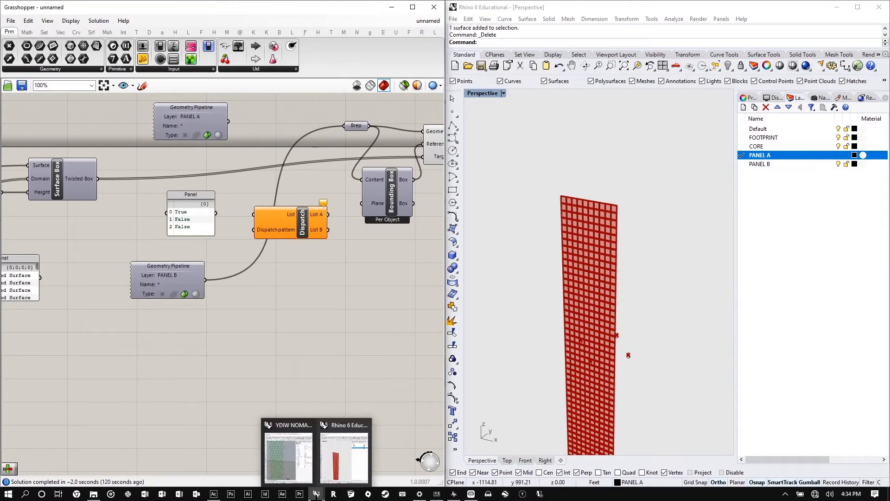
# - Connect the True/False panel to Dispatch's Dispatch pattern input
pyautogui.scroll(5, 320, 214)
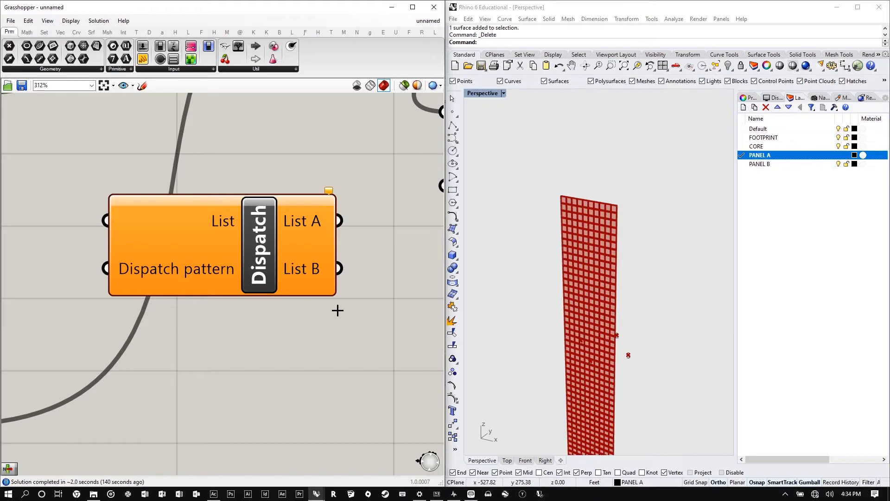
pyautogui.scroll(-3, 101, 382)
pyautogui.scroll(2, 166, 250)
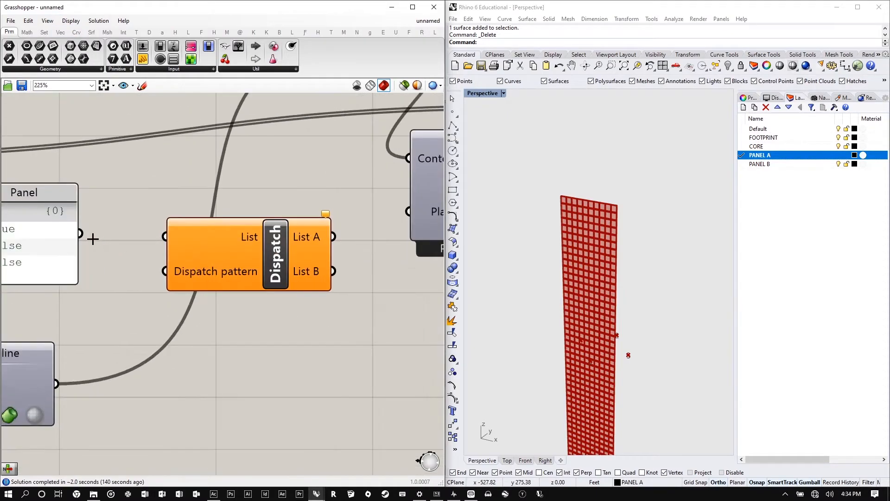
pyautogui.moveTo(80, 234); pyautogui.dragTo(163, 271)
pyautogui.scroll(-4, 252, 254)
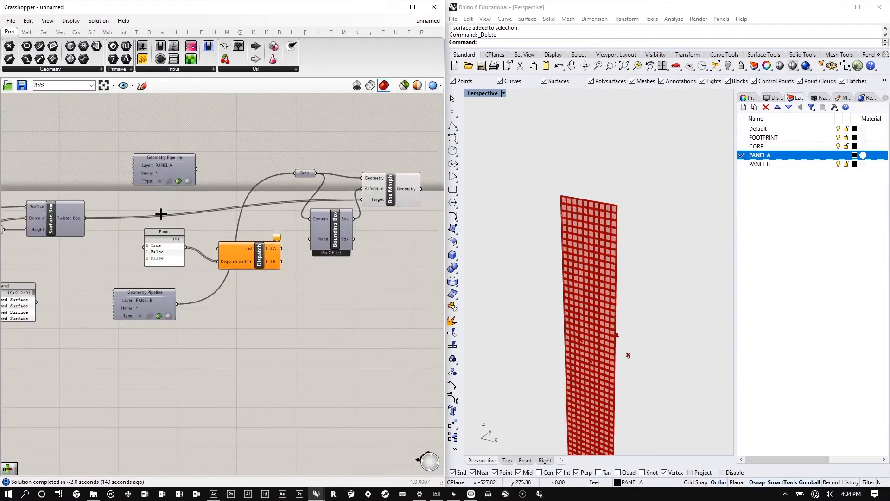
# - Limit the preview to selected components, connect Surface Box's Twisted Box output to Dispatch's List input, and lower the pattern panel
pyautogui.scroll(2, 46, 226)
pyautogui.click(54, 213)
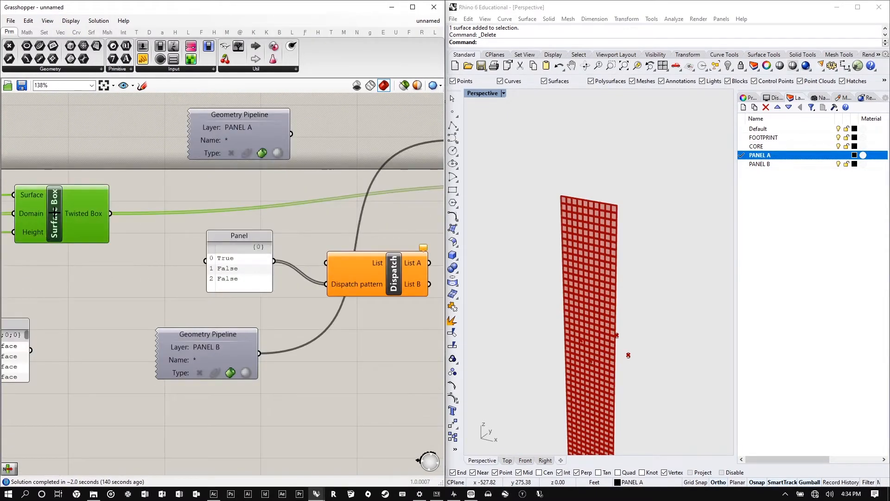
pyautogui.click(404, 85)
pyautogui.moveTo(107, 216); pyautogui.dragTo(326, 263)
pyautogui.moveTo(244, 270); pyautogui.dragTo(240, 295)
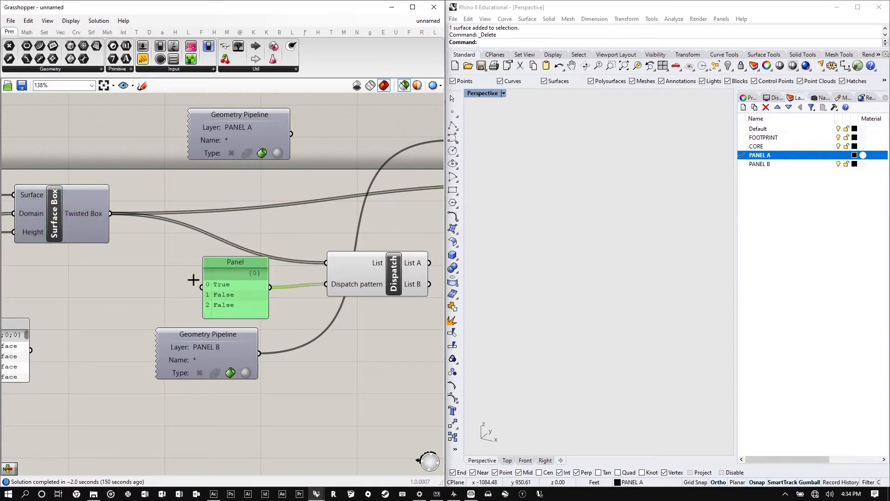
# - Add a Box parameter, connect Dispatch's List A output to it, and inspect the pattern of dispatched boxes on the tower face
pyautogui.scroll(-4, 96, 270)
pyautogui.scroll(3, 314, 266)
pyautogui.moveTo(310, 266); pyautogui.dragTo(329, 255)
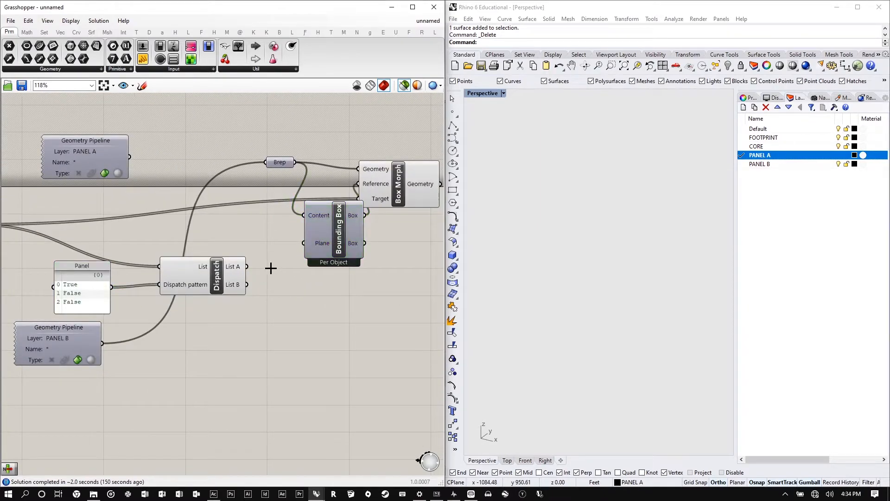
pyautogui.doubleClick(271, 265)
pyautogui.write('box')
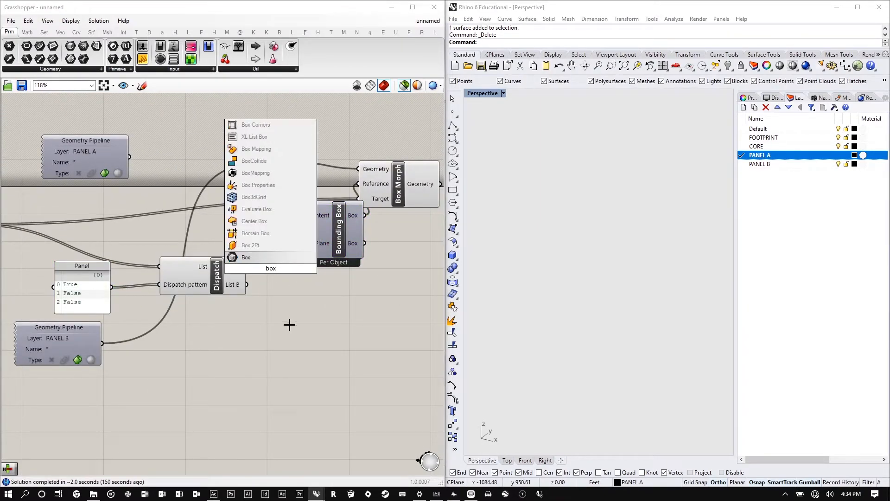
pyautogui.click(255, 256)
pyautogui.moveTo(246, 266); pyautogui.dragTo(257, 268)
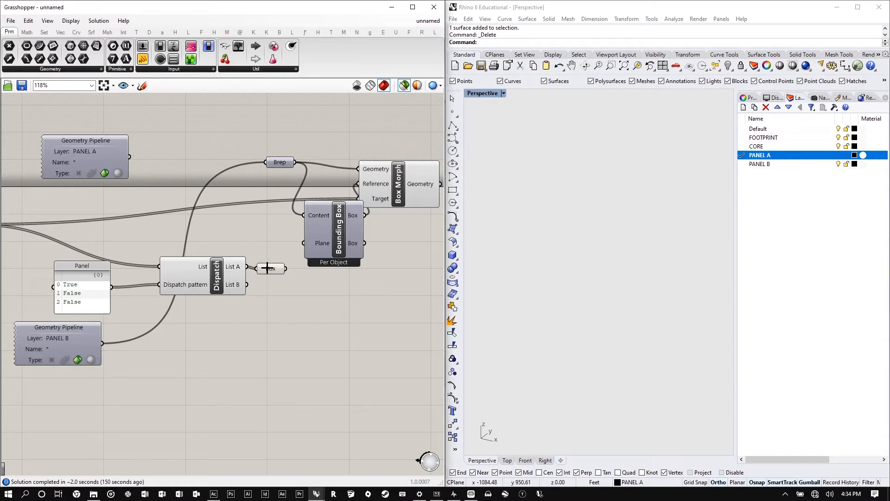
pyautogui.scroll(10, 645, 220)
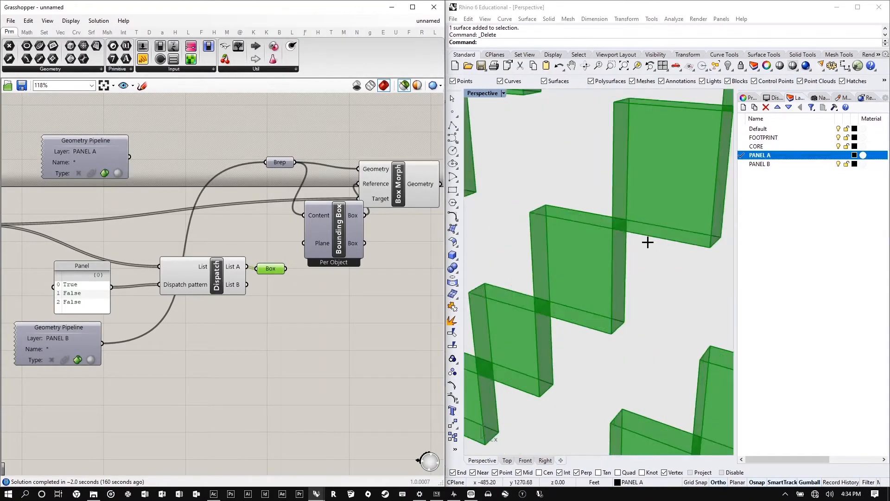
pyautogui.scroll(-10, 647, 241)
pyautogui.moveTo(605, 205); pyautogui.dragTo(604, 230, button='right')
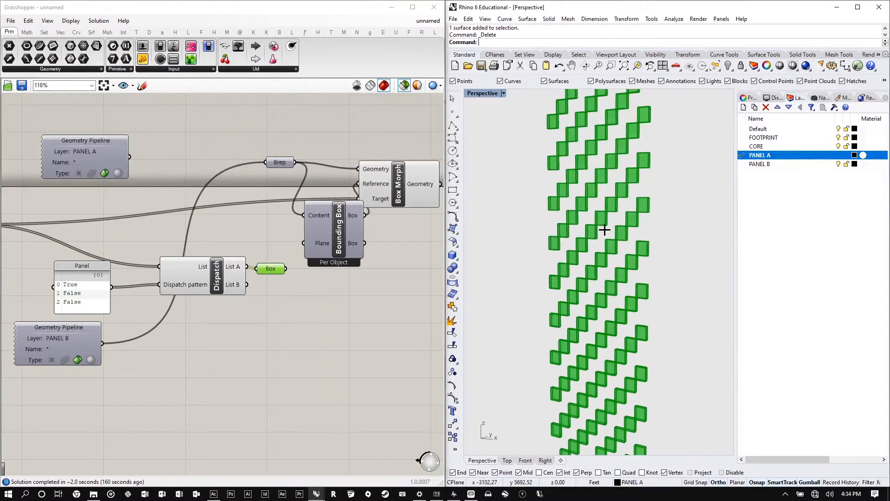
# - Turn off the preview of Dispatch and delete the Box parameter attached to List A
pyautogui.click(250, 287)
pyautogui.moveTo(249, 286); pyautogui.dragTo(206, 250)
pyautogui.rightClick(242, 217)
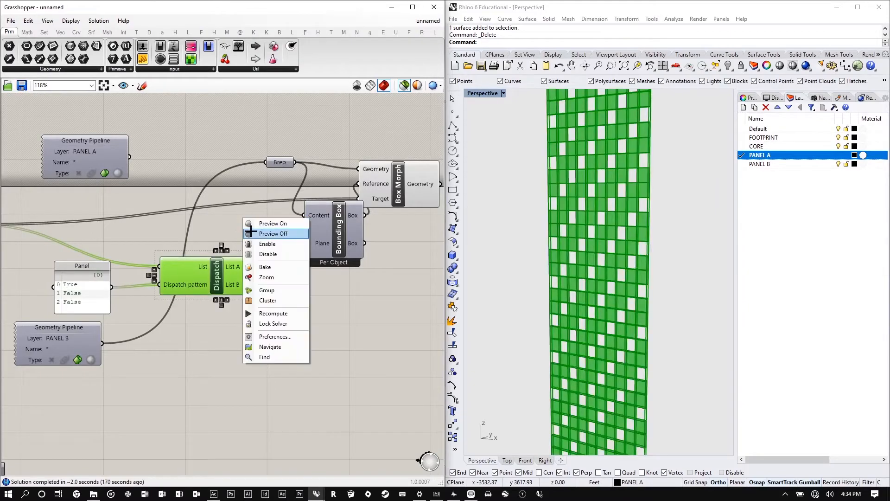
pyautogui.click(262, 235)
pyautogui.click(221, 217)
pyautogui.click(270, 285)
pyautogui.press('Delete')
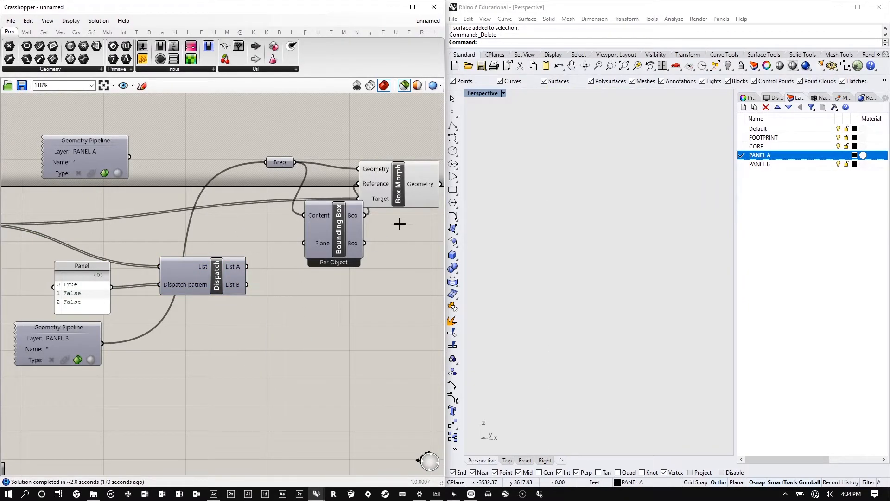
# - Move Box Morph farther out and connect Dispatch's List A output to its Target input in place of Surface Box's Twisted Box
pyautogui.scroll(-3, 254, 222)
pyautogui.scroll(1, 380, 194)
pyautogui.moveTo(358, 188); pyautogui.dragTo(386, 187)
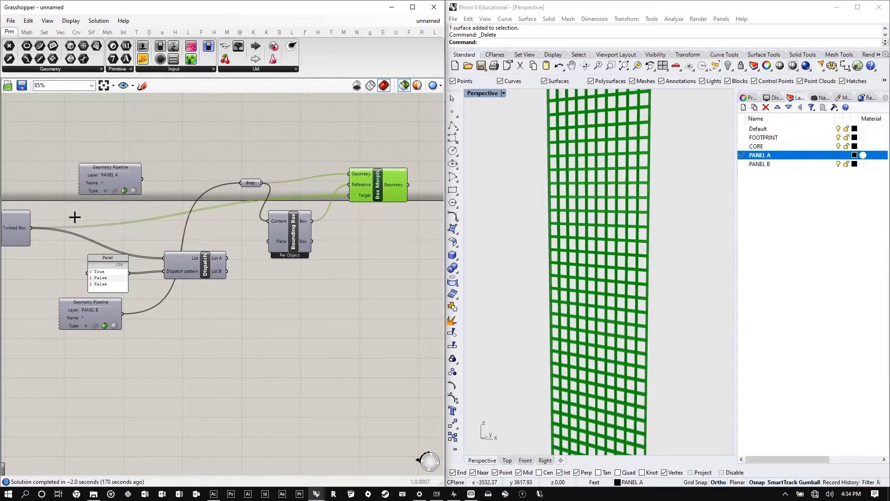
pyautogui.click(15, 222)
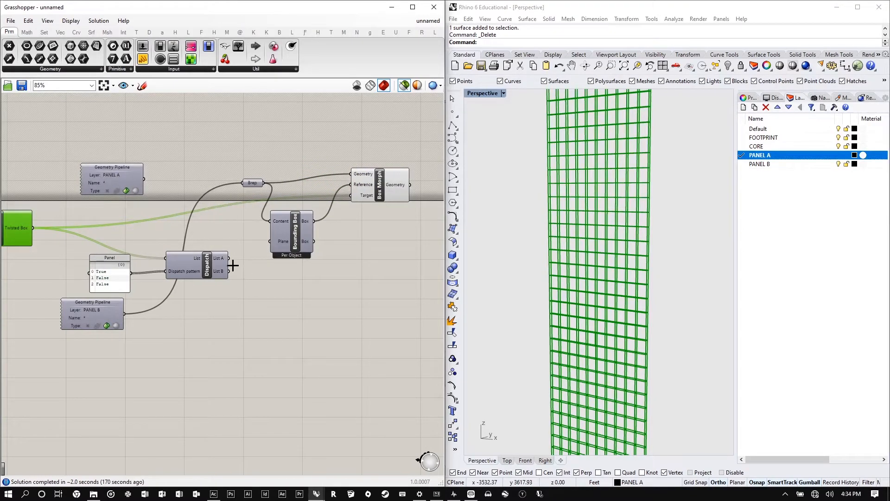
pyautogui.moveTo(250, 252); pyautogui.dragTo(350, 196)
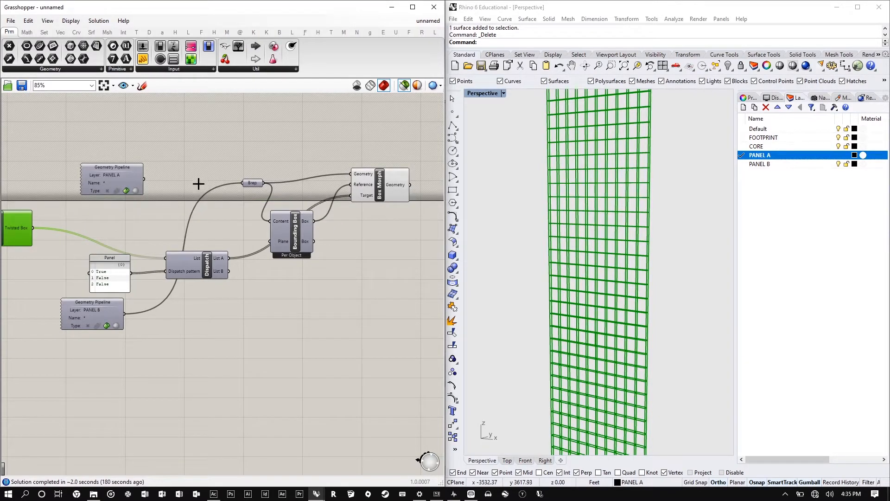
# - Place the PANEL B pipeline beside the Brep parameter and the PANEL A pipeline below Dispatch, and preview the Box Morph result
pyautogui.moveTo(109, 308); pyautogui.dragTo(181, 176)
pyautogui.moveTo(99, 184); pyautogui.dragTo(124, 355)
pyautogui.click(388, 187)
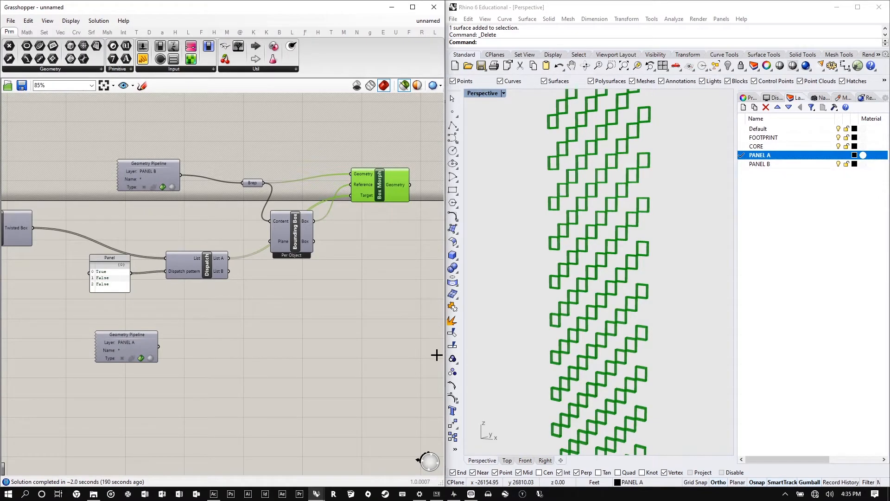
pyautogui.moveTo(435, 495)
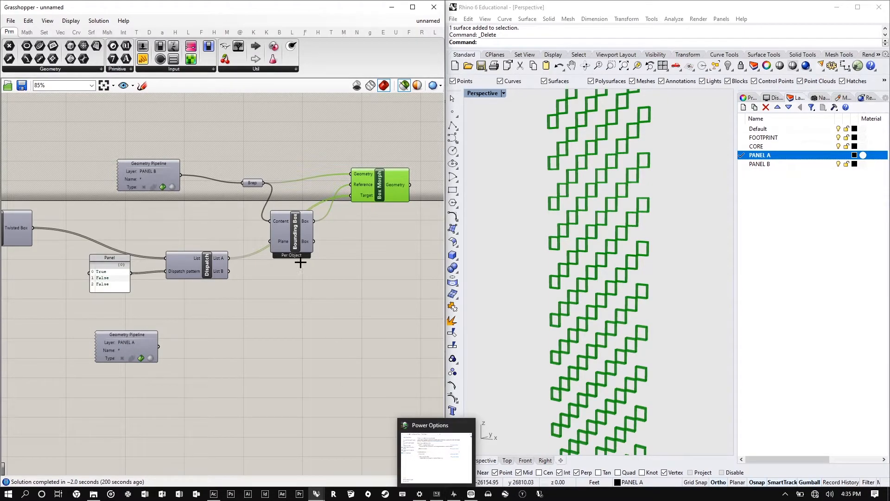
pyautogui.scroll(1, 361, 169)
pyautogui.scroll(1, 161, 246)
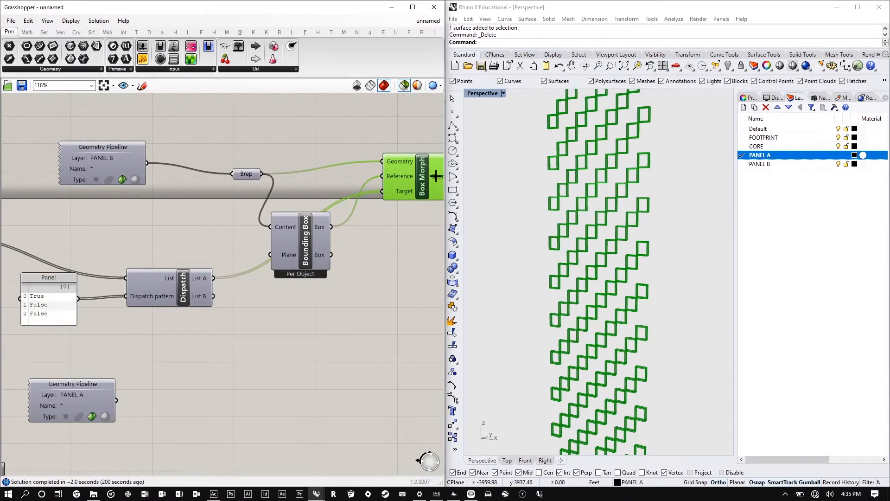
# - Duplicate the Box Morph component below the original, keeping its input connections
pyautogui.moveTo(254, 207); pyautogui.dragTo(171, 183, button='right')
pyautogui.scroll(-2, 172, 184)
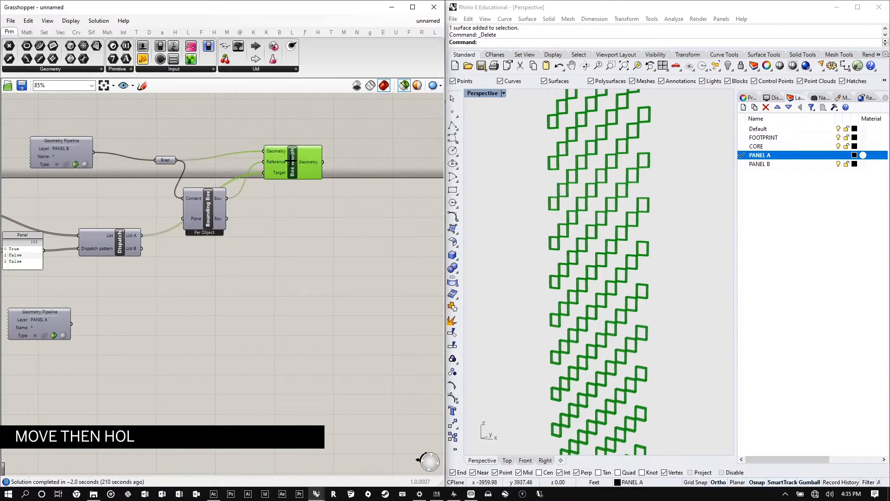
pyautogui.scroll(1, 291, 172)
pyautogui.keyDown('alt'); pyautogui.moveTo(290, 160); pyautogui.dragTo(294, 314); pyautogui.keyUp('alt')
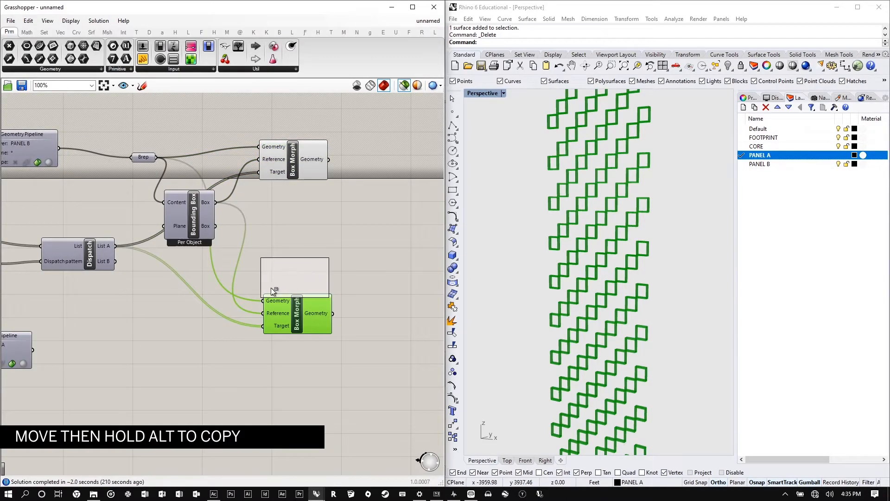
pyautogui.scroll(-1, 255, 197)
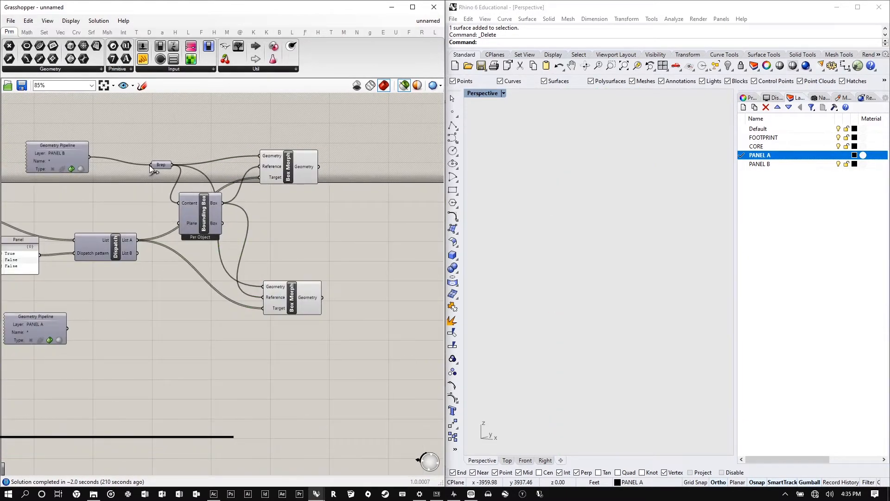
# - Duplicate the Brep parameter lower down, feed it from the PANEL A pipeline, and connect it to the copied Box Morph's Geometry input
pyautogui.moveTo(158, 163); pyautogui.dragTo(167, 249)
pyautogui.keyDown('alt'); pyautogui.moveTo(172, 354); pyautogui.dragTo(159, 312); pyautogui.keyUp('alt')
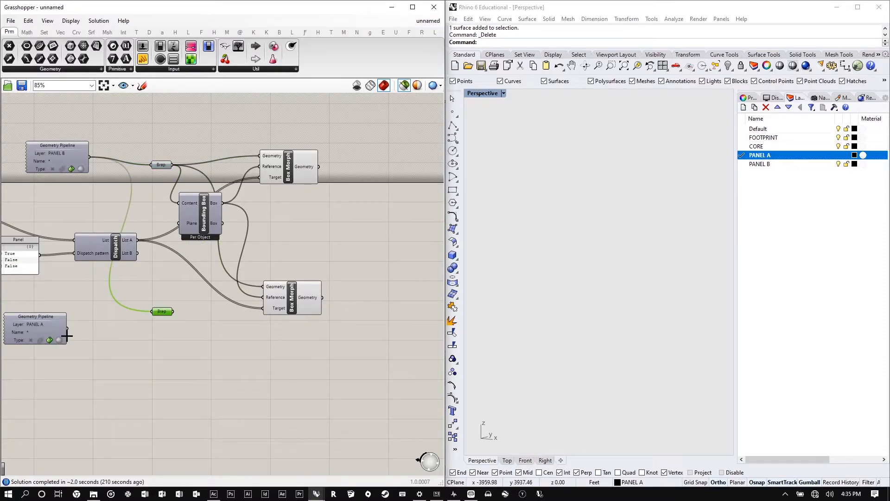
pyautogui.moveTo(68, 329); pyautogui.dragTo(265, 289)
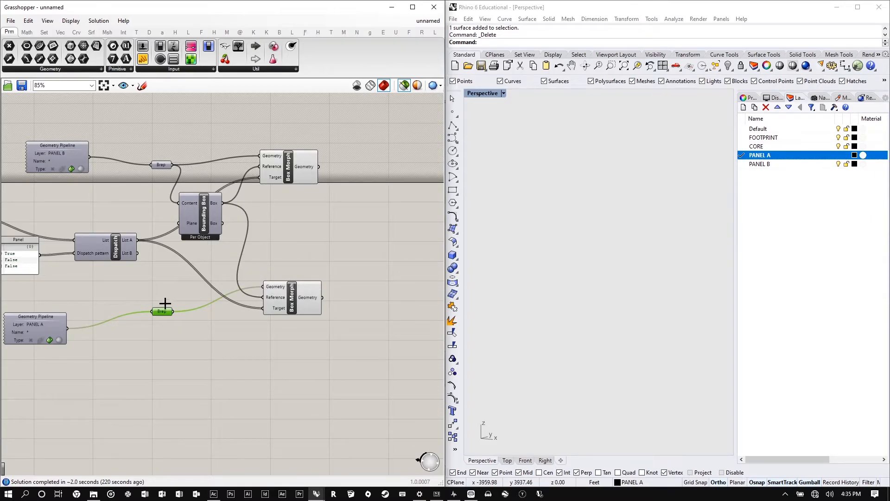
# - Duplicate Bounding Box for PANEL A, feeding it from the PANEL A Brep and connecting its Box output to the copied Box Morph's Reference
pyautogui.moveTo(154, 310); pyautogui.dragTo(298, 309)
pyautogui.click(201, 213)
pyautogui.hotkey('ctrl', 'c')
pyautogui.hotkey('ctrl', 'shift', 'v')
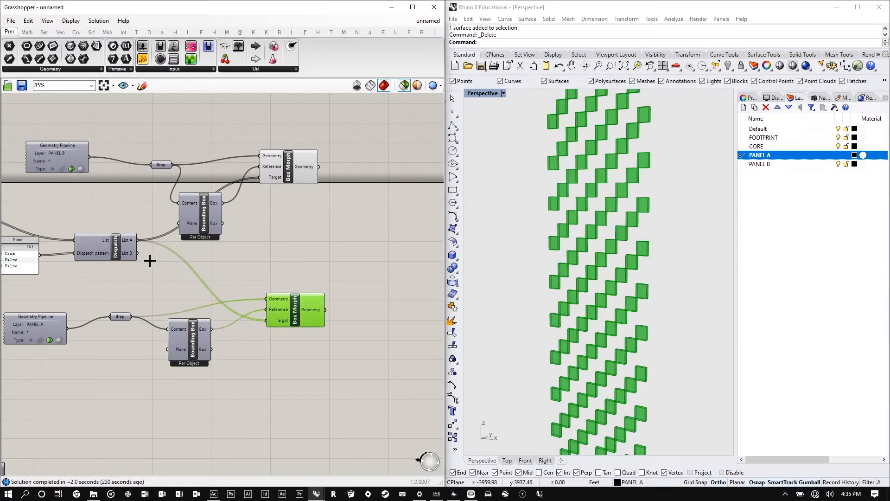
# - Connect Dispatch's List B to the PANEL A Box Morph's Target, align the PANEL A Brep with its pipeline, and preview the morph
pyautogui.keyDown('shift'); pyautogui.moveTo(140, 255); pyautogui.dragTo(266, 321); pyautogui.keyUp('shift')
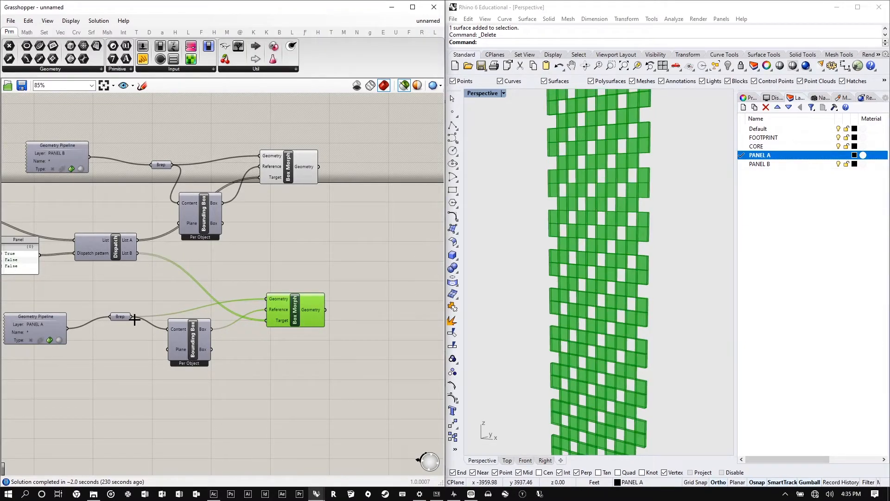
pyautogui.click(118, 317)
pyautogui.scroll(-4, 298, 316)
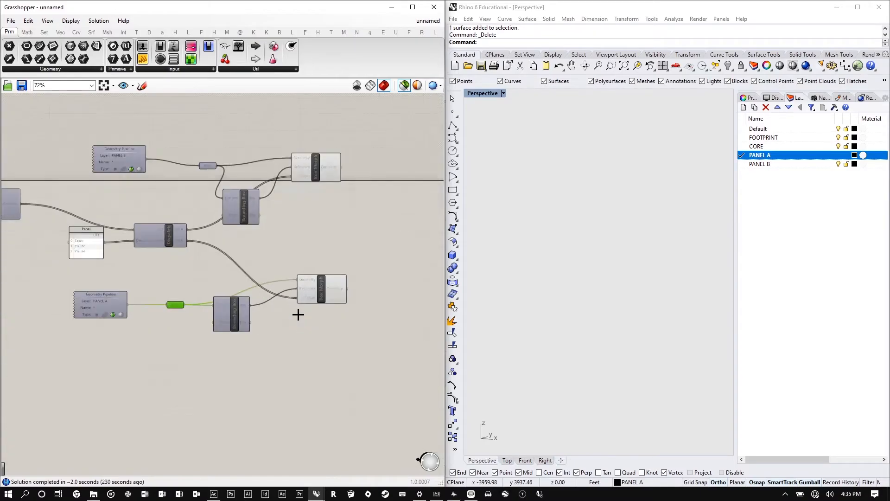
pyautogui.scroll(2, 311, 319)
pyautogui.click(326, 291)
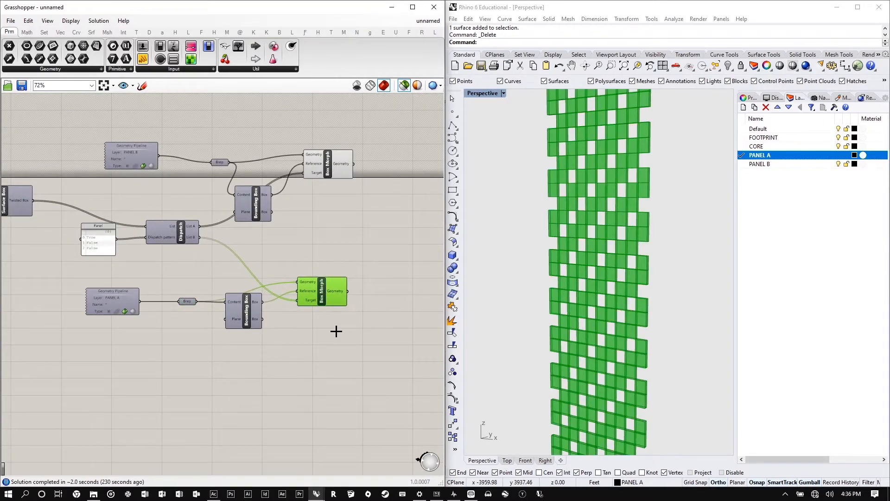
# - Group the PANEL A Brep, Bounding Box and Box Morph components
pyautogui.moveTo(364, 347); pyautogui.dragTo(288, 320)
pyautogui.moveTo(194, 306); pyautogui.dragTo(172, 272)
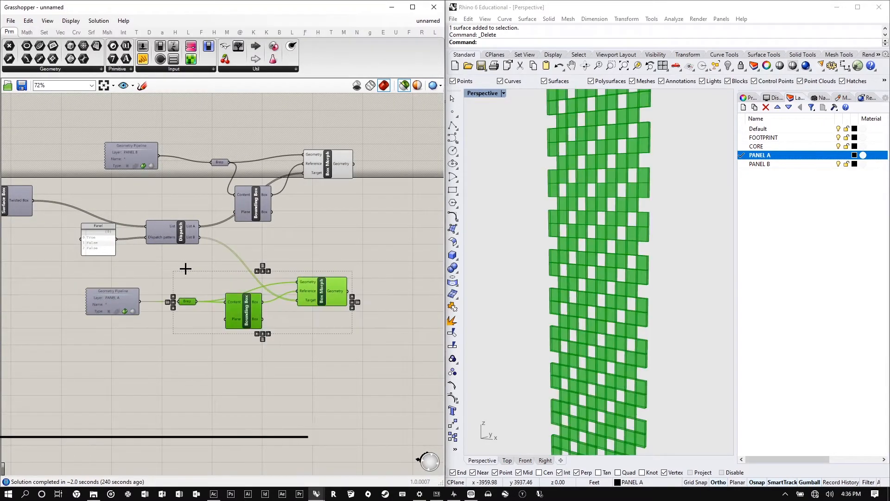
pyautogui.rightClick(355, 258)
pyautogui.click(389, 338)
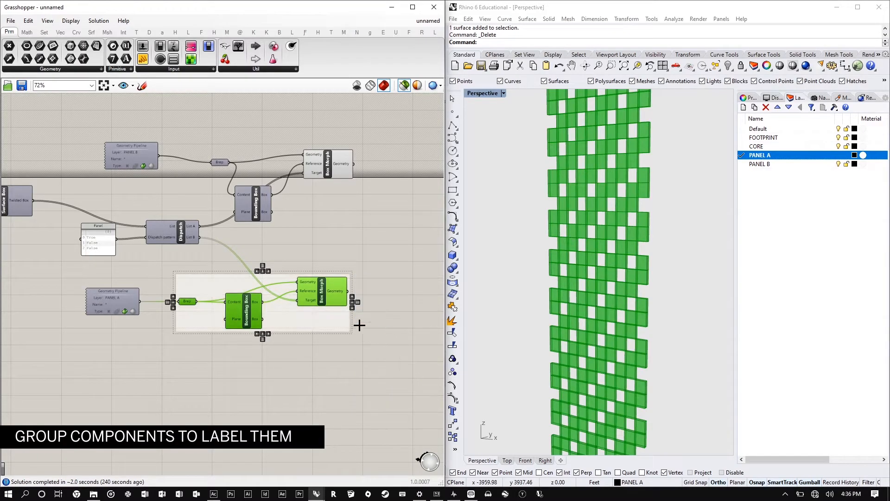
pyautogui.scroll(2, 301, 306)
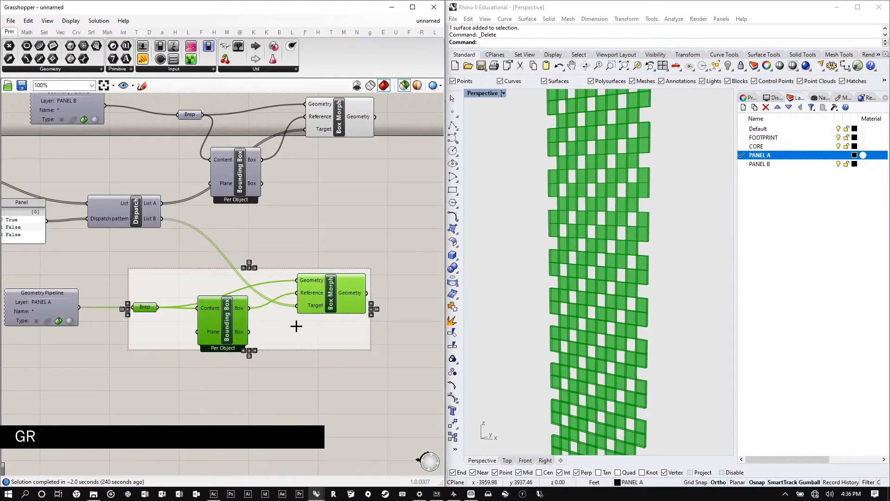
pyautogui.scroll(-1, 206, 269)
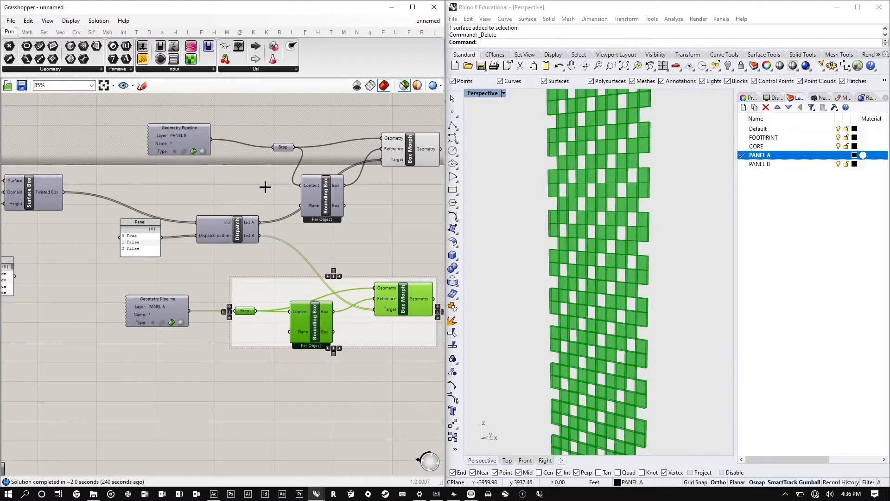
pyautogui.click(258, 179)
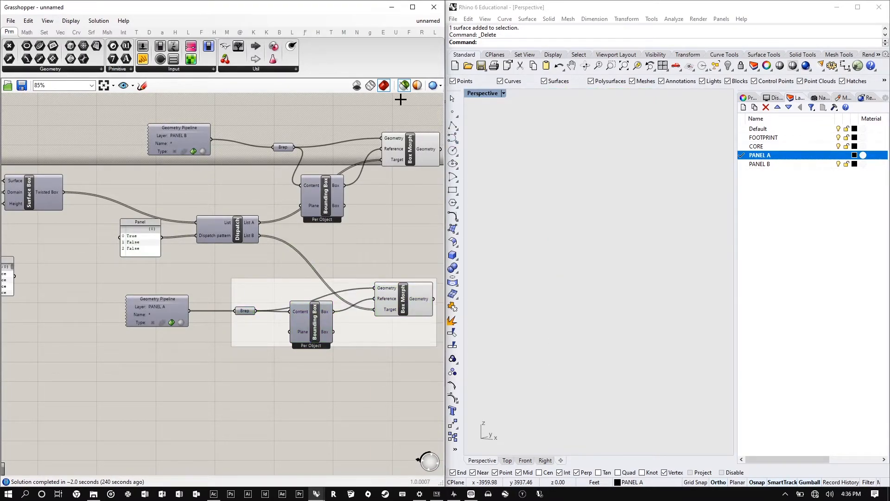
pyautogui.click(397, 310)
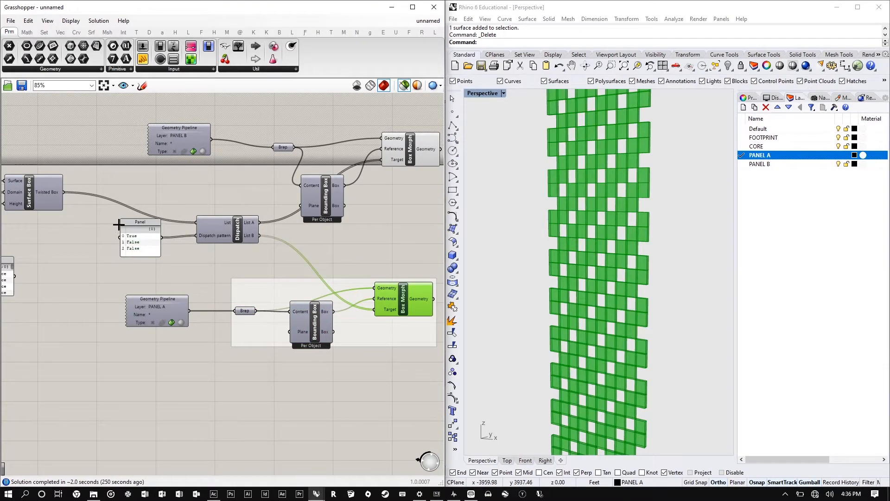
pyautogui.scroll(3, 155, 239)
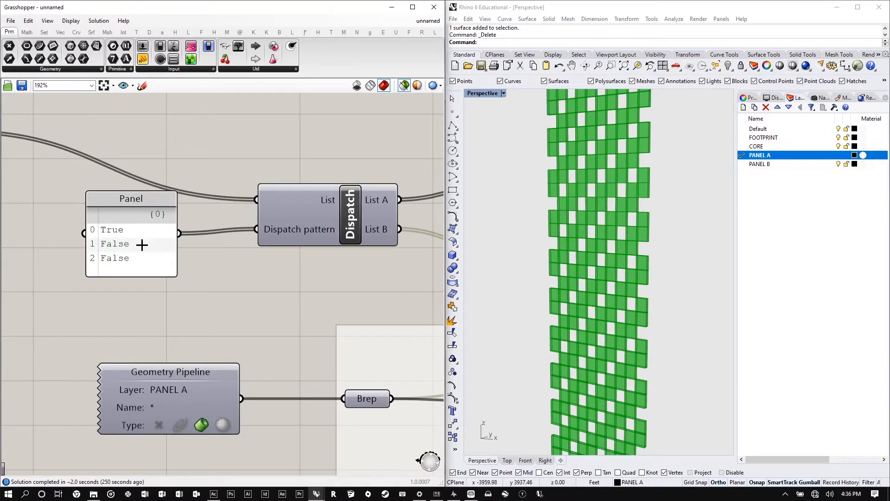
pyautogui.rightClick(142, 245)
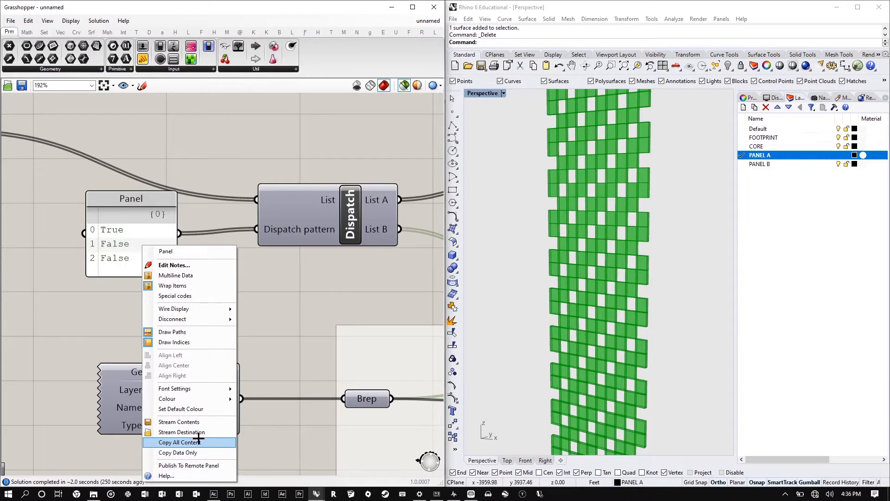
pyautogui.moveTo(179, 396)
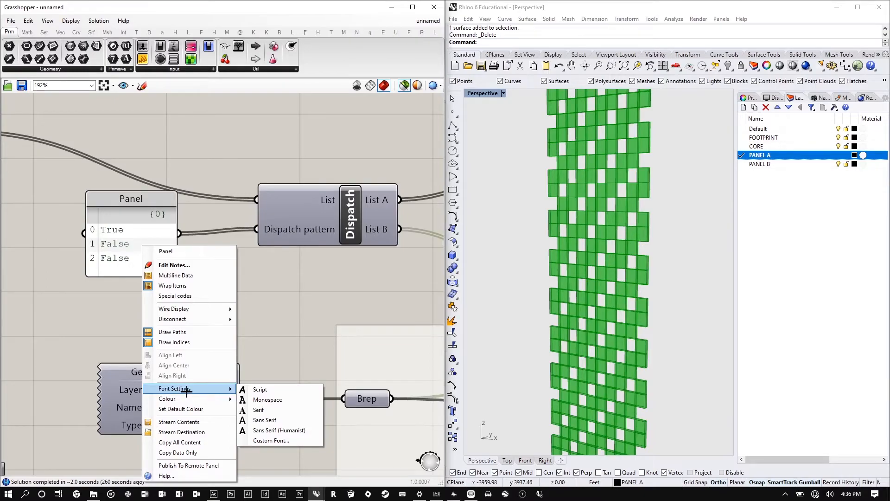
pyautogui.click(201, 409)
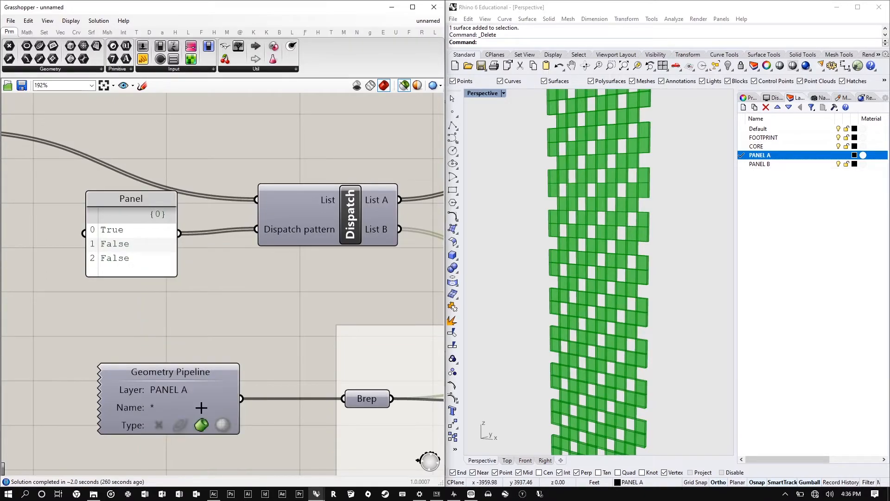
# - Label the PANEL A component group GLASS
pyautogui.scroll(-3, 297, 308)
pyautogui.scroll(1, 297, 309)
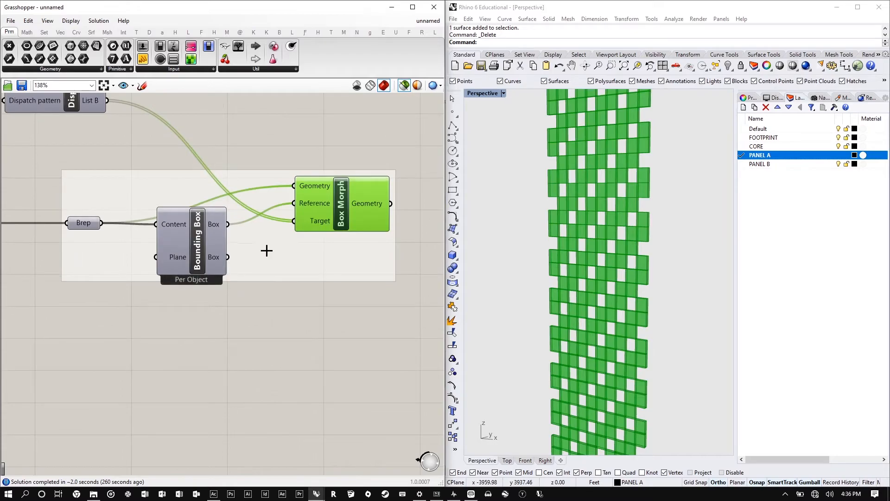
pyautogui.rightClick(244, 182)
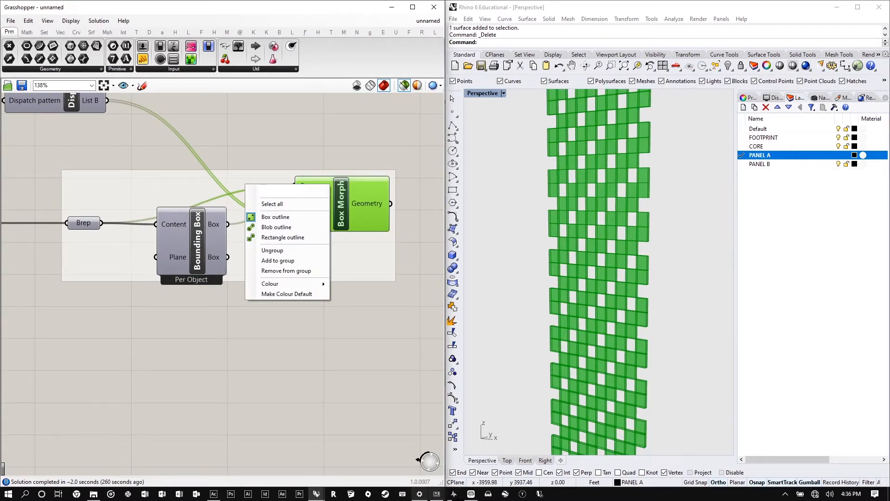
pyautogui.click(280, 193)
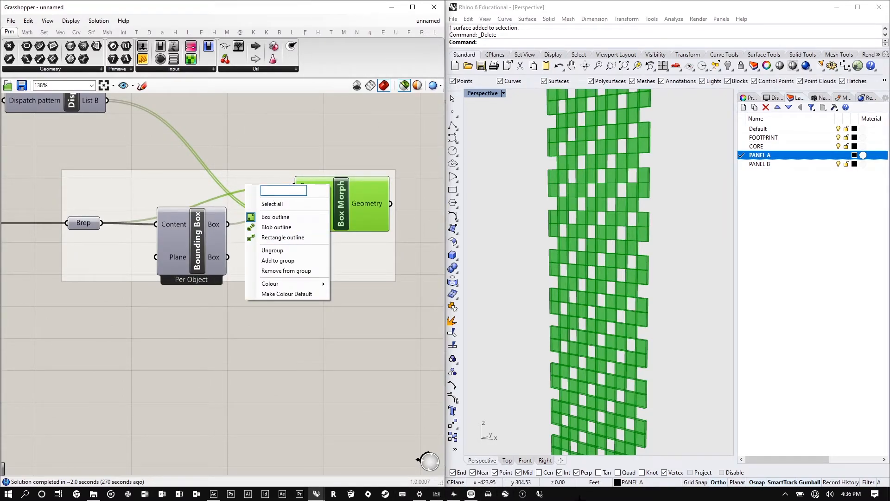
pyautogui.write('GLASS')
pyautogui.press('Return')
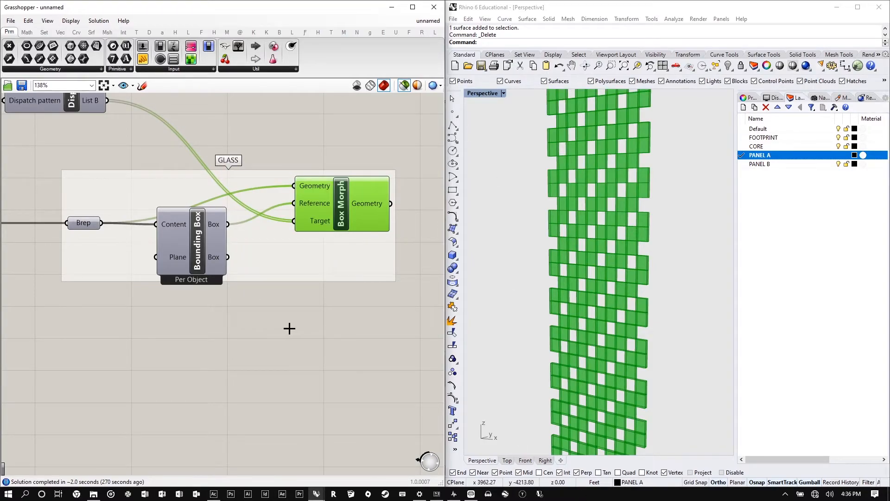
# - Lower the PANEL B Box Morph slightly and group it with the PANEL B Brep and Bounding Box
pyautogui.scroll(-6, 290, 328)
pyautogui.scroll(6, 286, 153)
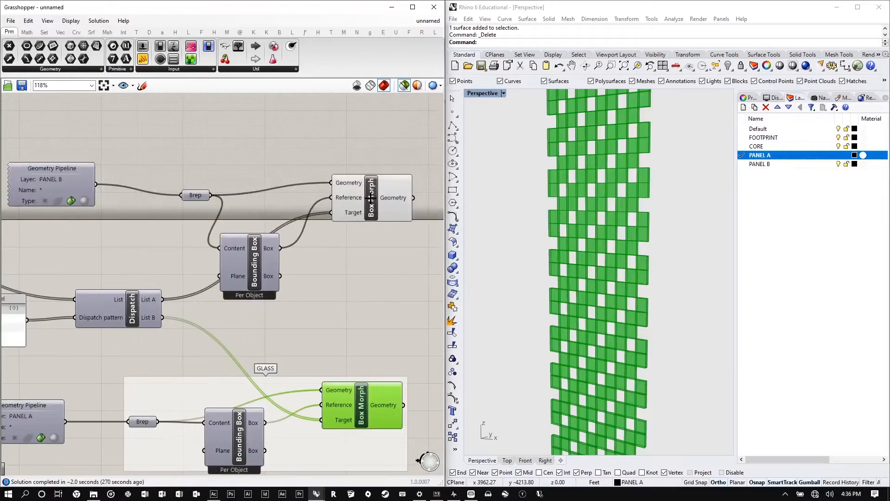
pyautogui.click(375, 210)
pyautogui.moveTo(416, 309); pyautogui.dragTo(177, 157)
pyautogui.rightClick(376, 148)
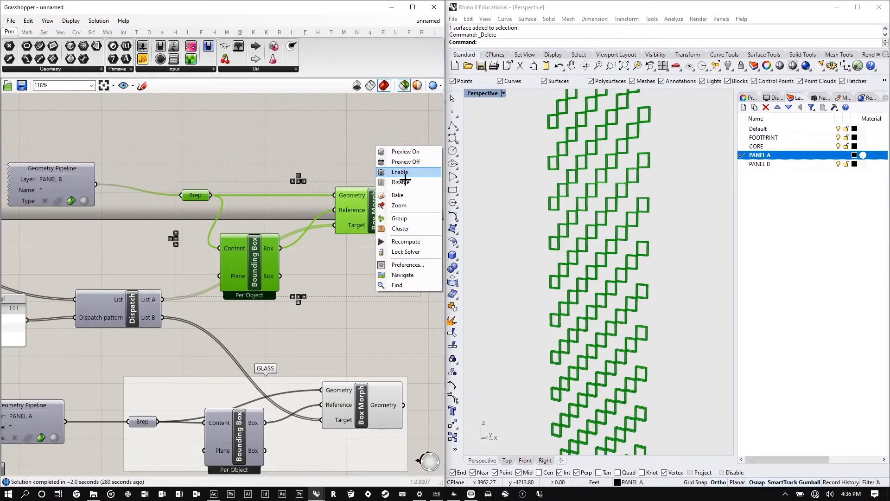
pyautogui.click(399, 218)
# - Label the PANEL B component group SOLID and clear the selection
pyautogui.rightClick(256, 185)
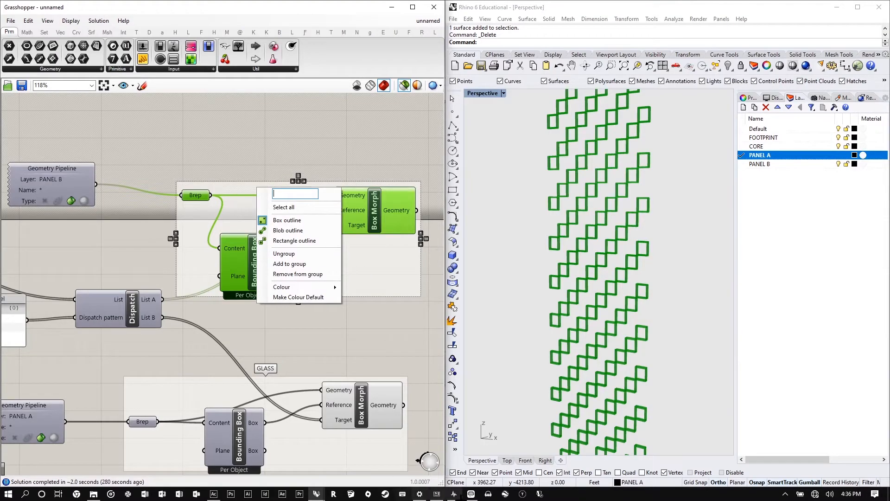
pyautogui.write('SOLID')
pyautogui.press('Return')
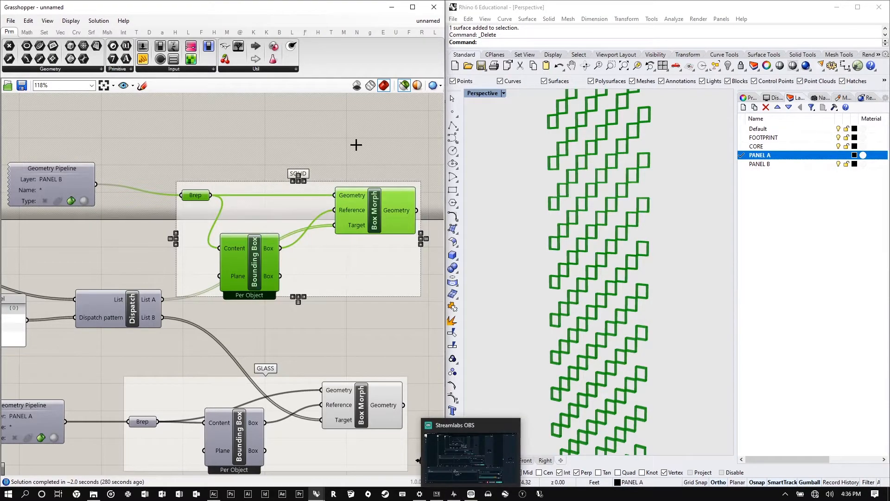
pyautogui.scroll(-2, 293, 156)
pyautogui.scroll(2, 326, 364)
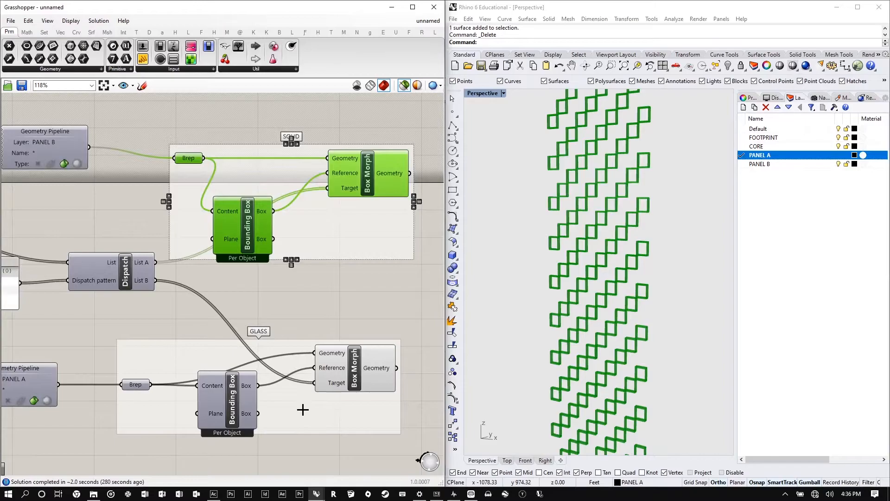
pyautogui.click(303, 409)
# - Move the facade components, from the List Item through the GLASS and SOLID groups, as one block to the right, clear of the upstream definition
pyautogui.scroll(-20, 324, 398)
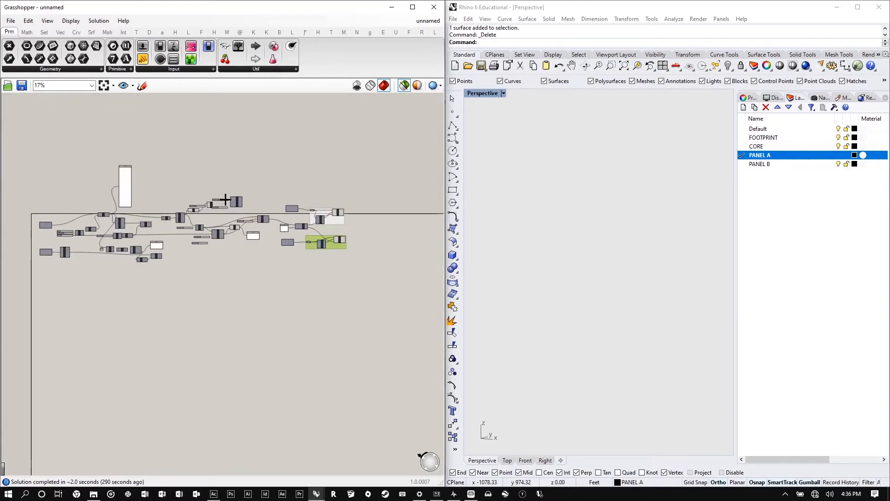
pyautogui.scroll(3, 297, 214)
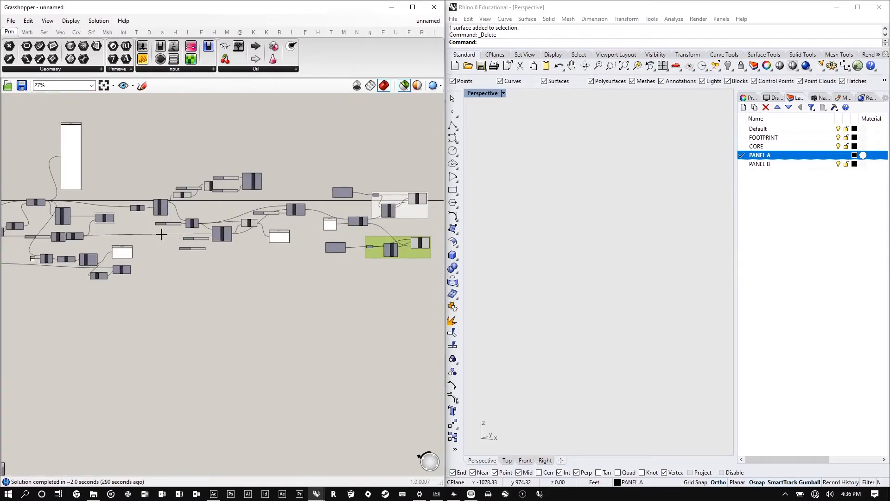
pyautogui.scroll(3, 308, 209)
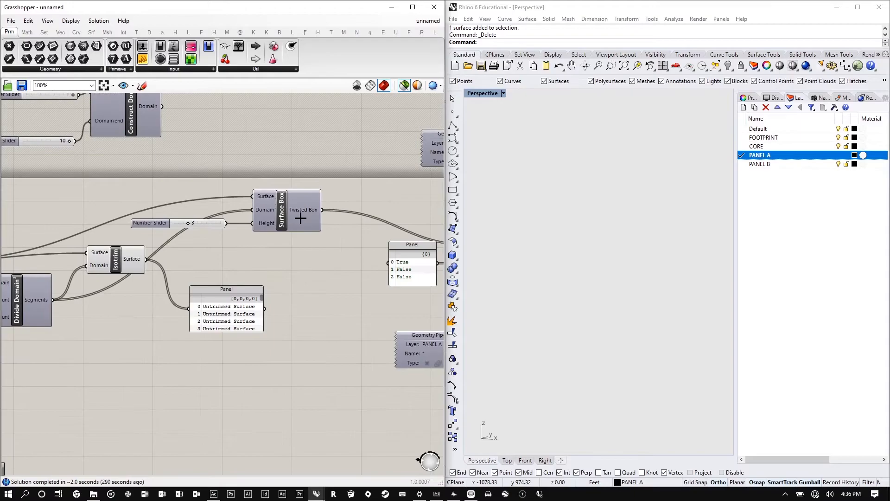
pyautogui.scroll(4, 104, 215)
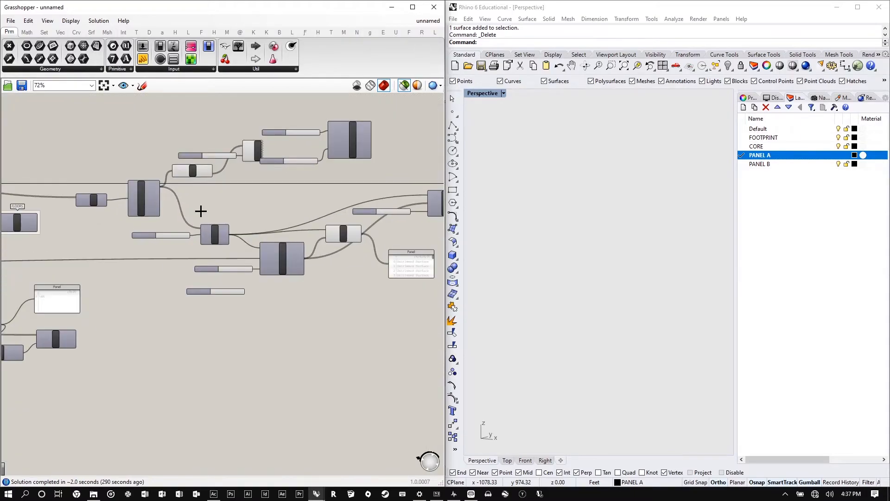
pyautogui.scroll(-6, 100, 219)
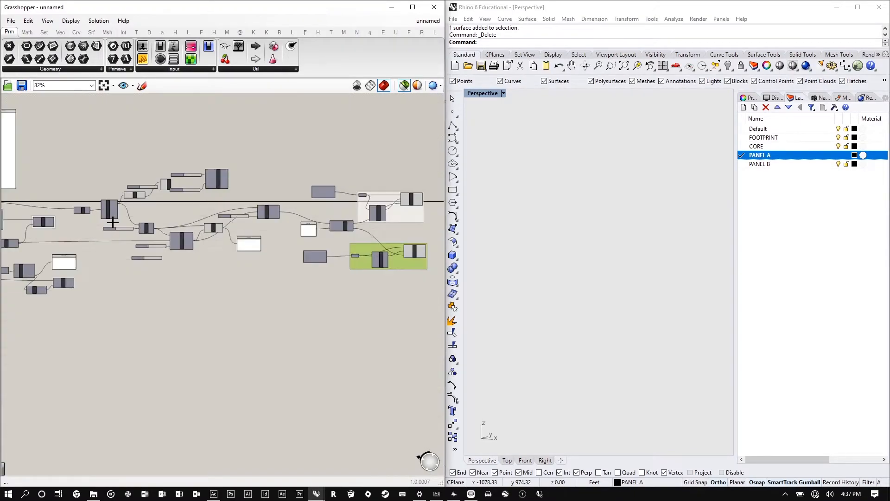
pyautogui.moveTo(394, 298); pyautogui.dragTo(139, 198)
pyautogui.scroll(3, 126, 213)
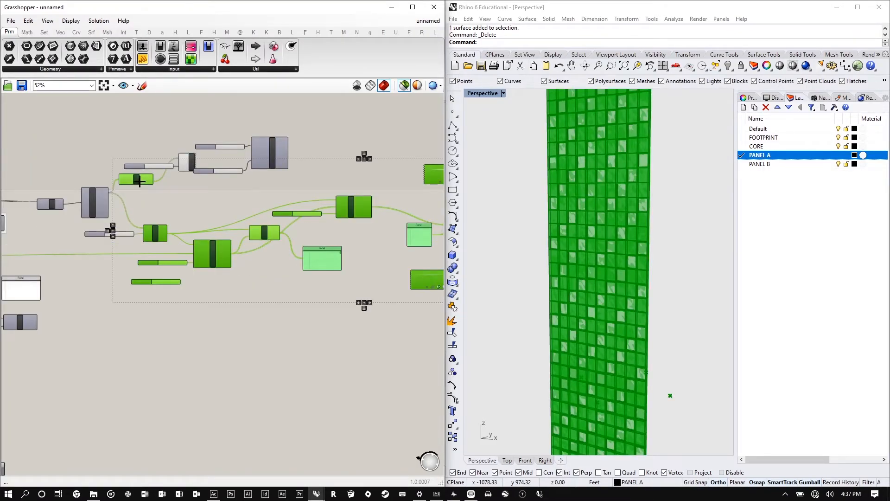
pyautogui.keyDown('ctrl'); pyautogui.click(139, 181); pyautogui.keyUp('ctrl')
pyautogui.scroll(-4, 157, 241)
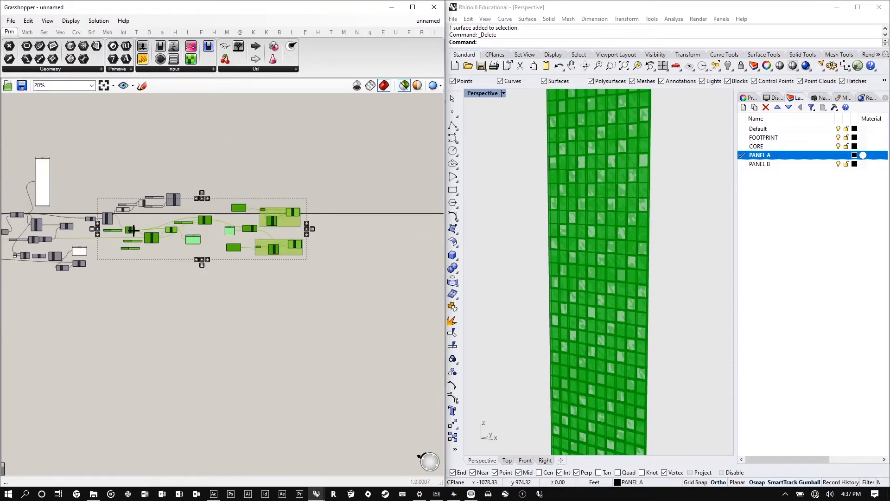
pyautogui.moveTo(179, 240); pyautogui.dragTo(246, 249)
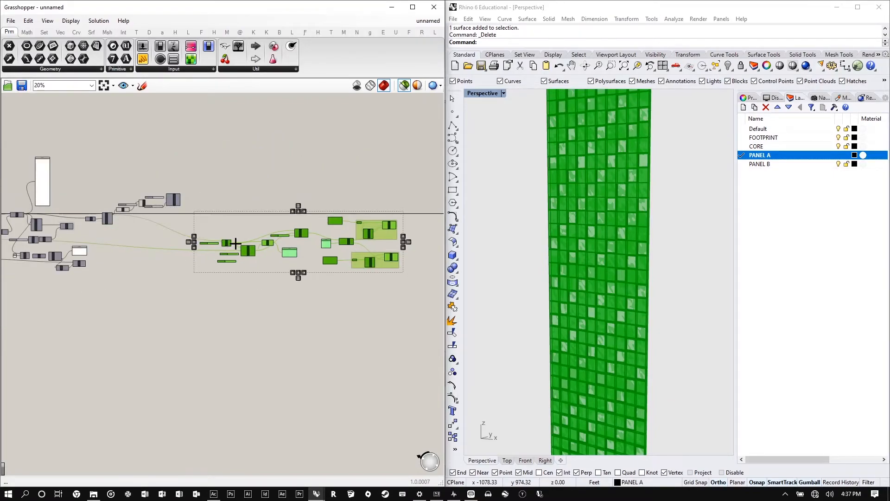
pyautogui.scroll(-1, 231, 227)
pyautogui.scroll(-1, 222, 228)
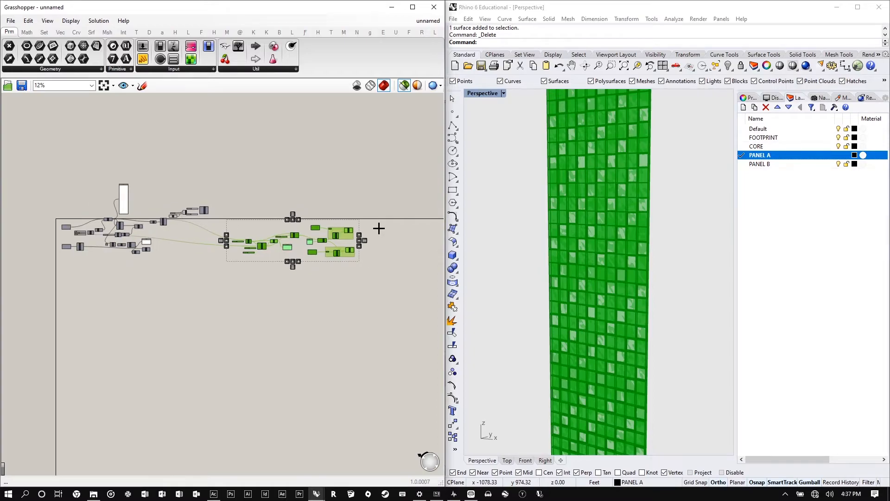
# - Move the PANEL B and PANEL A Geometry Pipelines out of the facade block and stack them above it
pyautogui.scroll(6, 338, 225)
pyautogui.click(275, 212)
pyautogui.scroll(2, 260, 241)
pyautogui.moveTo(259, 240); pyautogui.dragTo(225, 156)
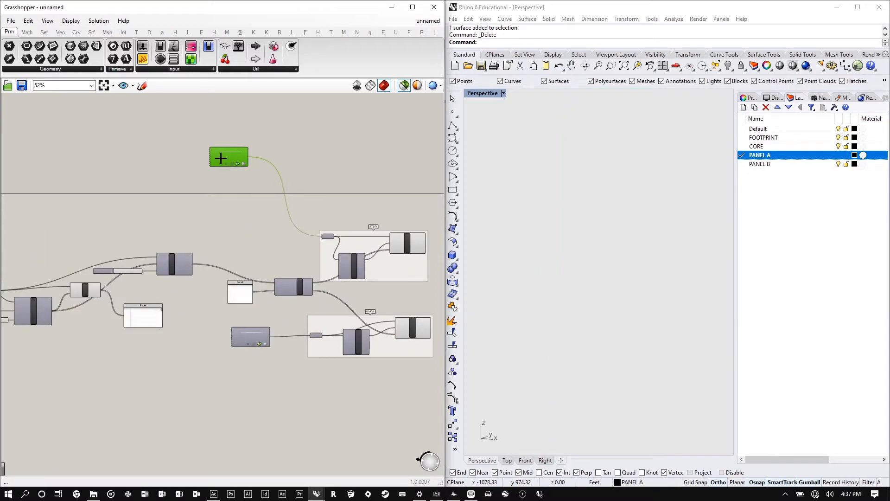
pyautogui.moveTo(249, 336); pyautogui.dragTo(228, 188)
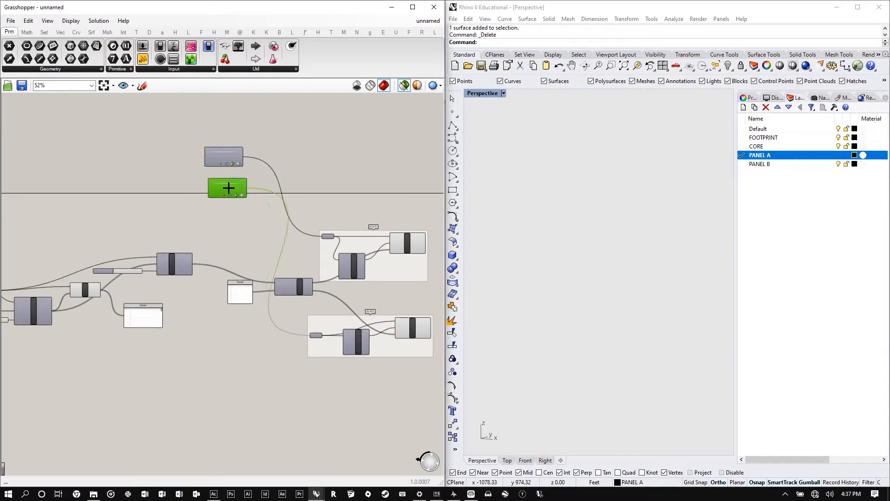
pyautogui.scroll(-3, 228, 187)
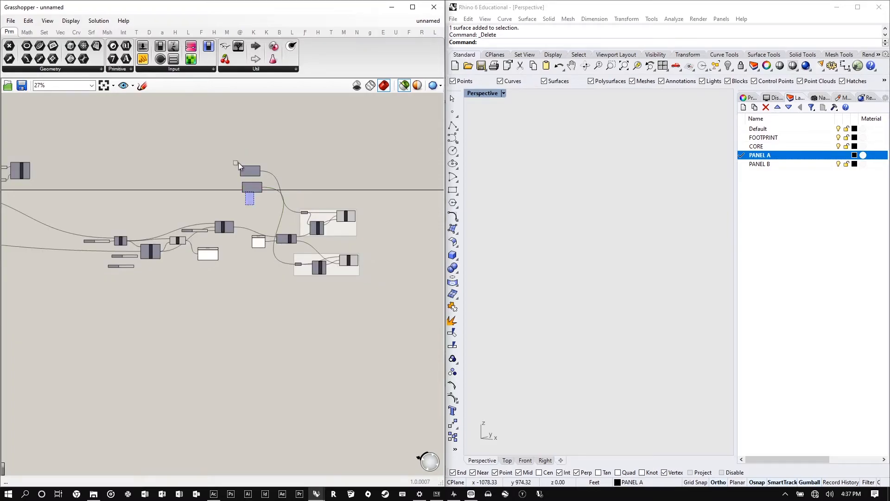
pyautogui.keyDown('shift'); pyautogui.click(250, 167); pyautogui.keyUp('shift')
pyautogui.moveTo(250, 166); pyautogui.dragTo(249, 156)
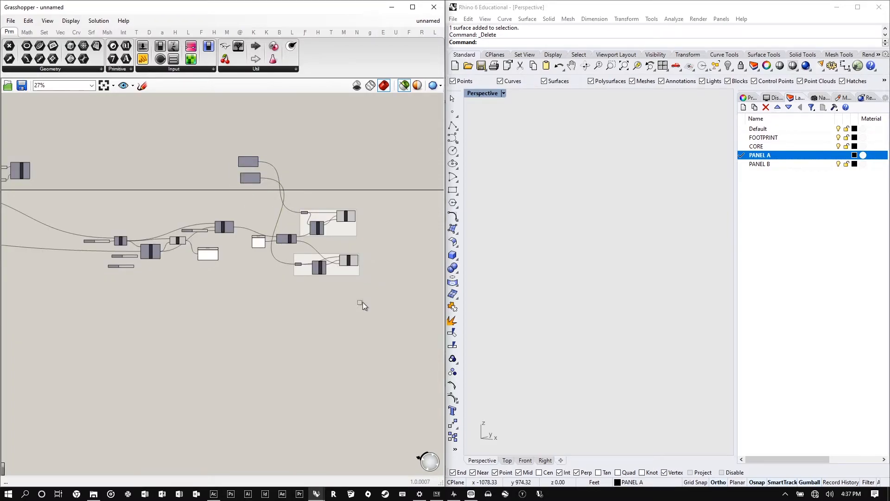
# - Group all the facade components, including the GLASS and SOLID groups but not the Geometry Pipelines, and label the group SOUTH
pyautogui.moveTo(363, 302); pyautogui.dragTo(52, 200)
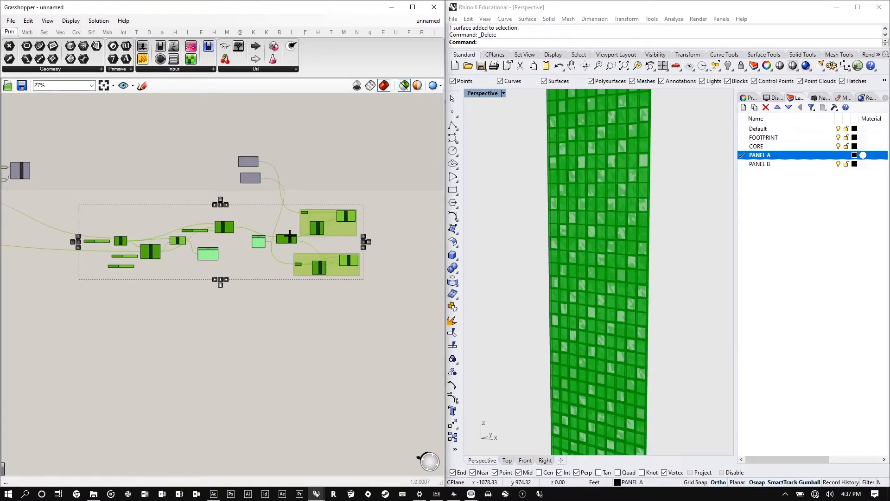
pyautogui.scroll(4, 240, 209)
pyautogui.rightClick(241, 218)
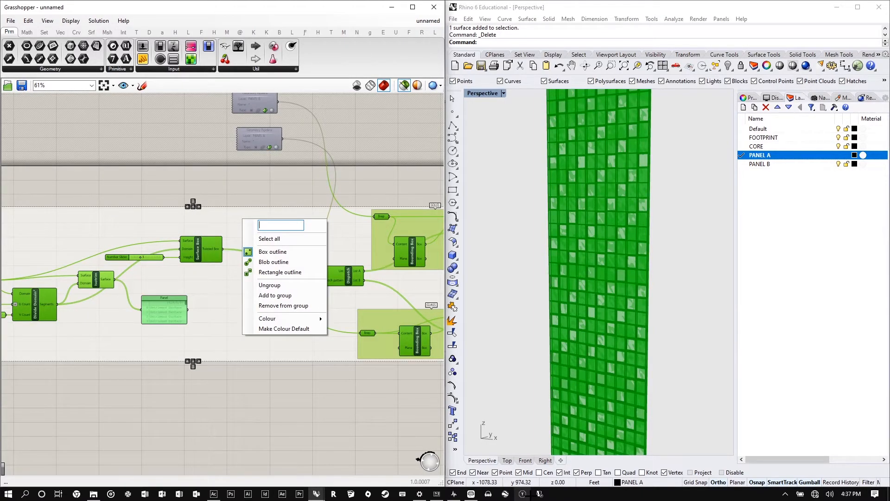
pyautogui.write('SOUTH')
pyautogui.press('Return')
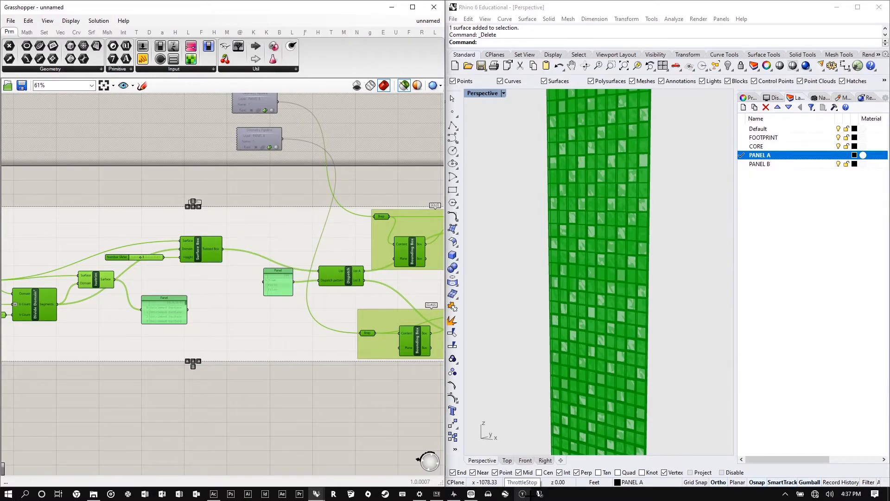
pyautogui.scroll(5, 188, 205)
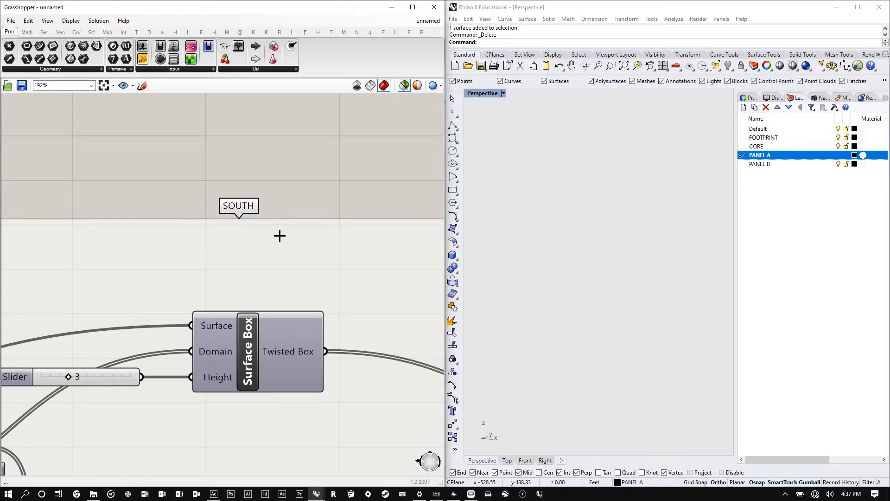
# - Select the whole SOUTH group and disable the Grasshopper solver
pyautogui.scroll(-8, 309, 185)
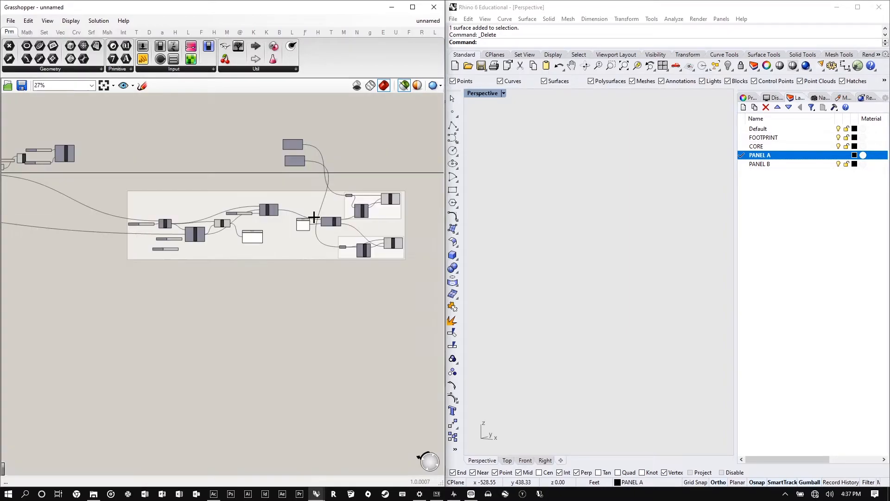
pyautogui.scroll(-1, 314, 216)
pyautogui.moveTo(397, 260); pyautogui.dragTo(147, 199)
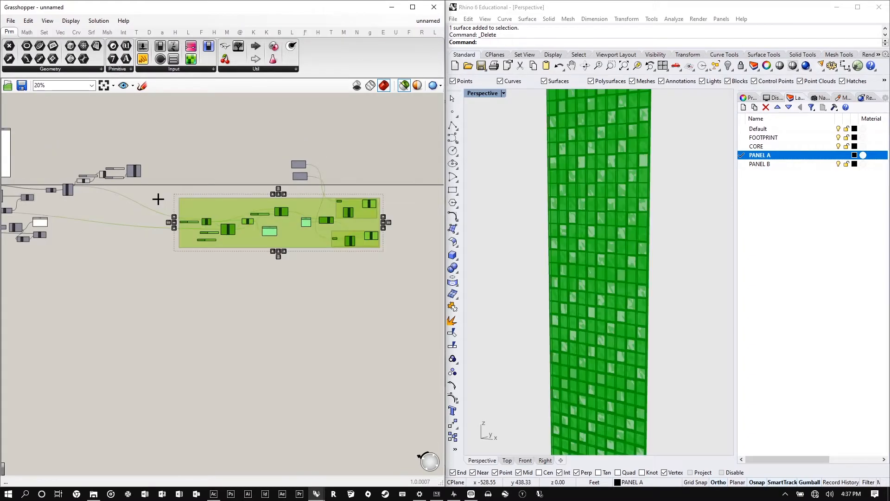
pyautogui.middleClick(236, 133)
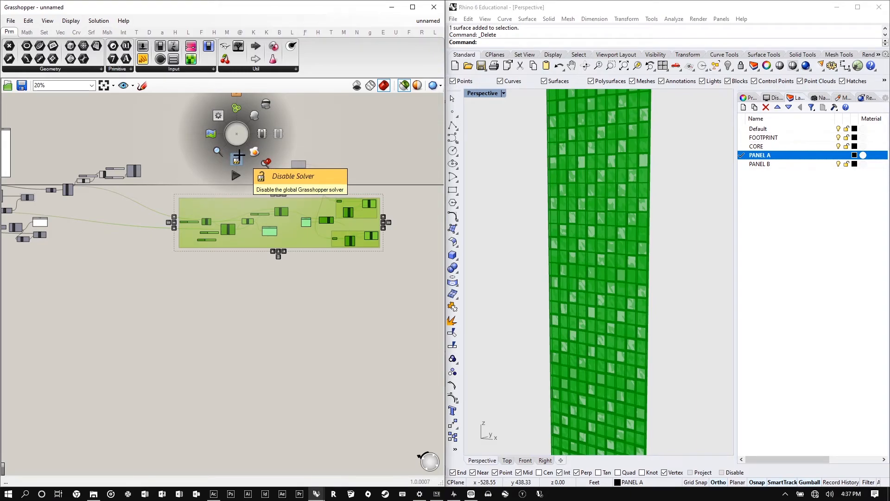
pyautogui.click(238, 156)
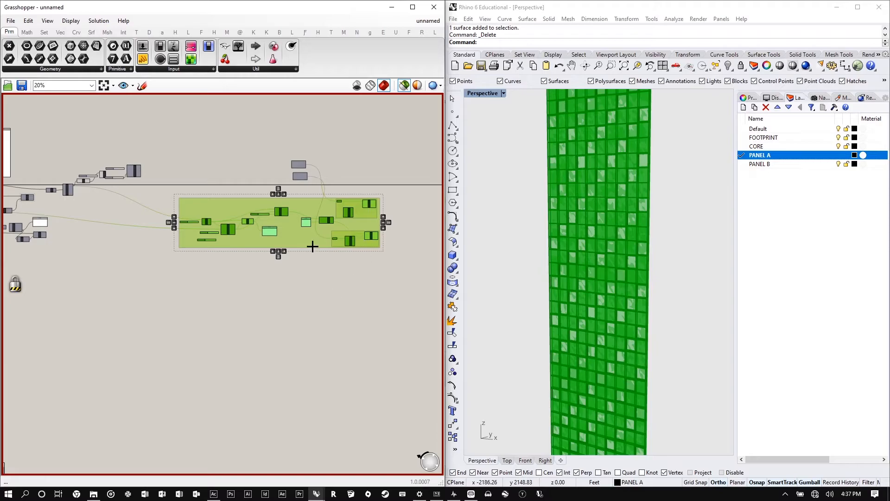
# - Duplicate the SOUTH group with its input connections directly below the original
pyautogui.scroll(1, 309, 241)
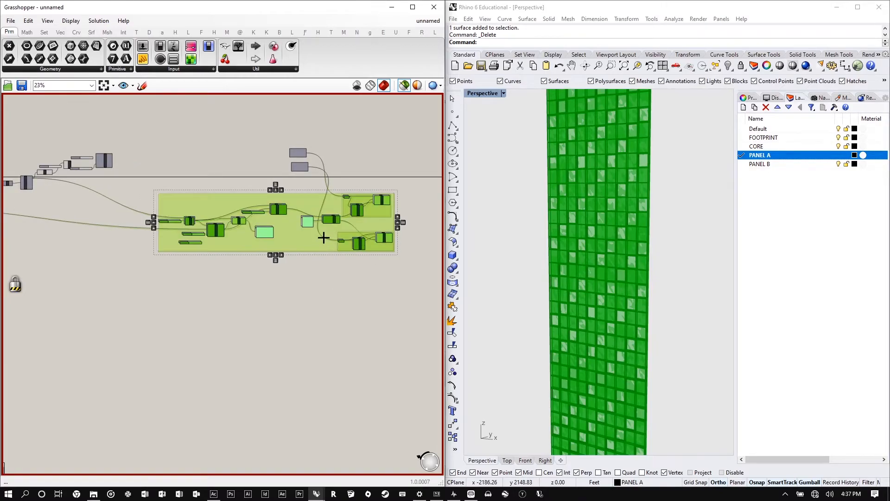
pyautogui.keyDown('alt'); pyautogui.moveTo(322, 237); pyautogui.dragTo(320, 290); pyautogui.keyUp('alt')
pyautogui.scroll(-2, 334, 302)
pyautogui.scroll(2, 334, 302)
pyautogui.hotkey('ctrl', 'v')
pyautogui.moveTo(292, 225); pyautogui.dragTo(292, 228)
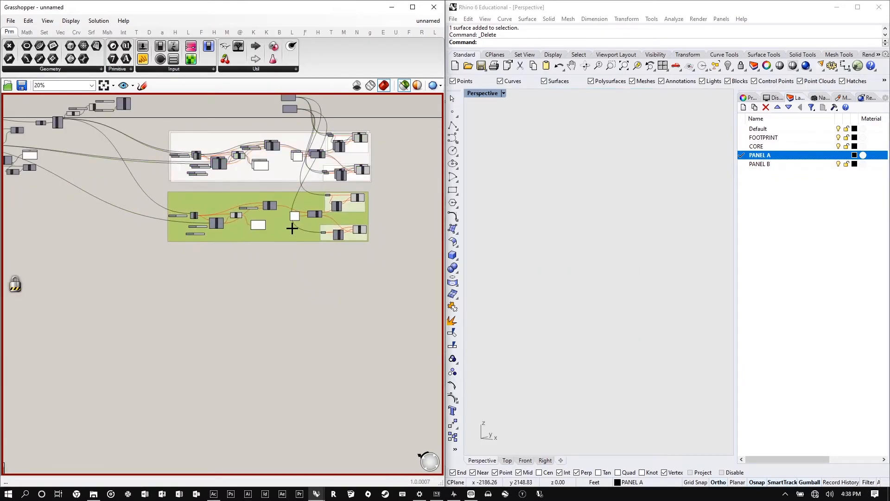
pyautogui.hotkey('ctrl', 'z')
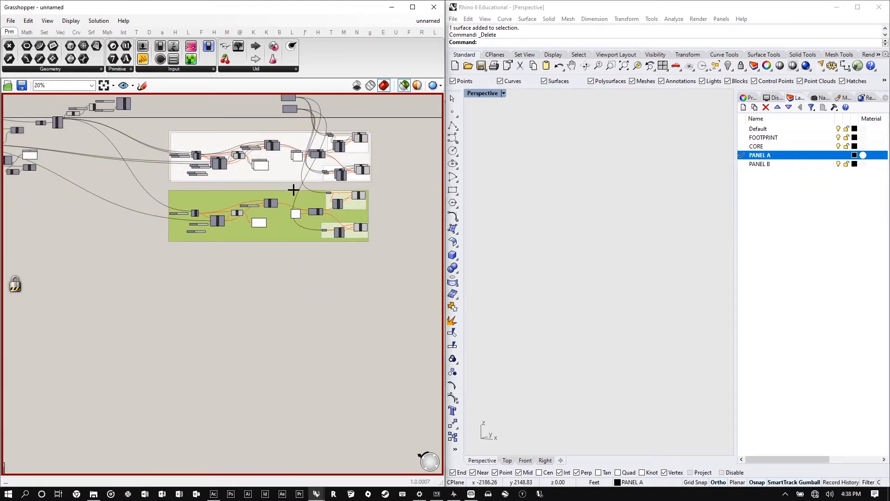
pyautogui.hotkey('ctrl', 'z')
# - Make two more copies of the facade group, stacking each below the previous one and aligned with it
pyautogui.keyDown('alt'); pyautogui.moveTo(282, 231); pyautogui.dragTo(282, 296); pyautogui.keyUp('alt')
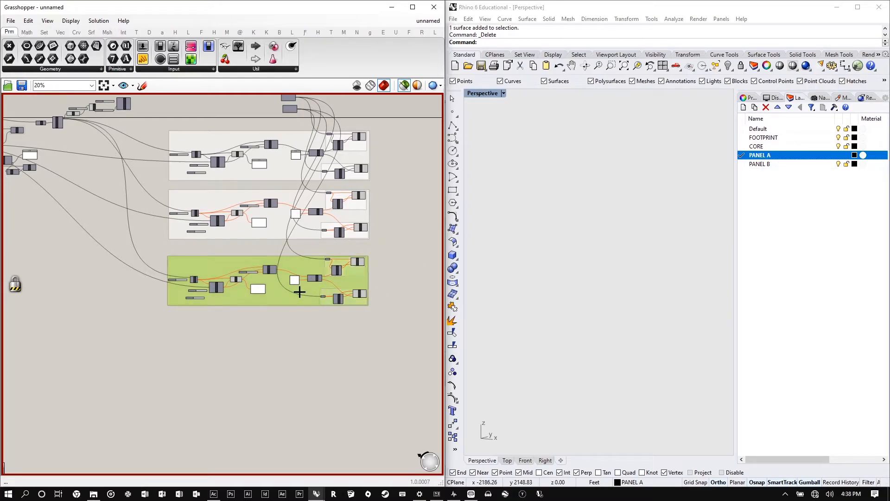
pyautogui.moveTo(275, 294)
pyautogui.mouseDown()
pyautogui.moveTo(274, 333)
pyautogui.moveTo(278, 290)
pyautogui.mouseUp()
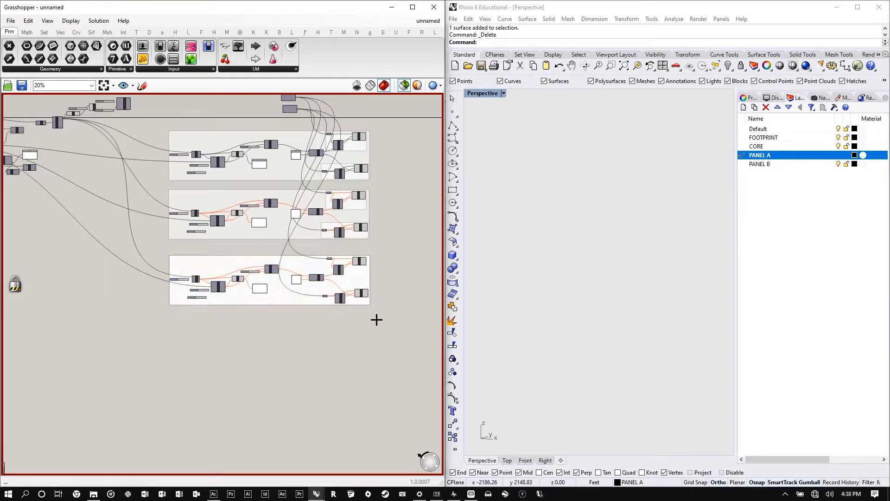
pyautogui.moveTo(385, 323); pyautogui.dragTo(135, 250)
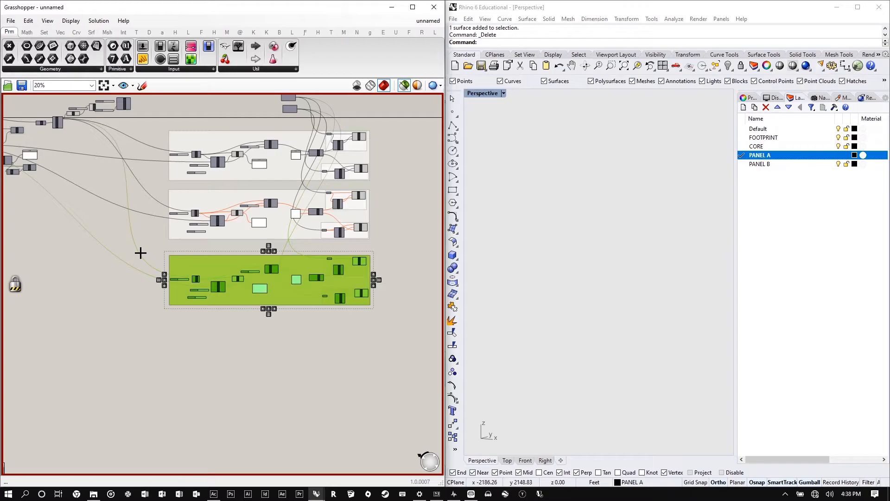
pyautogui.keyDown('alt'); pyautogui.moveTo(272, 273); pyautogui.dragTo(271, 338); pyautogui.keyUp('alt')
pyautogui.click(417, 230)
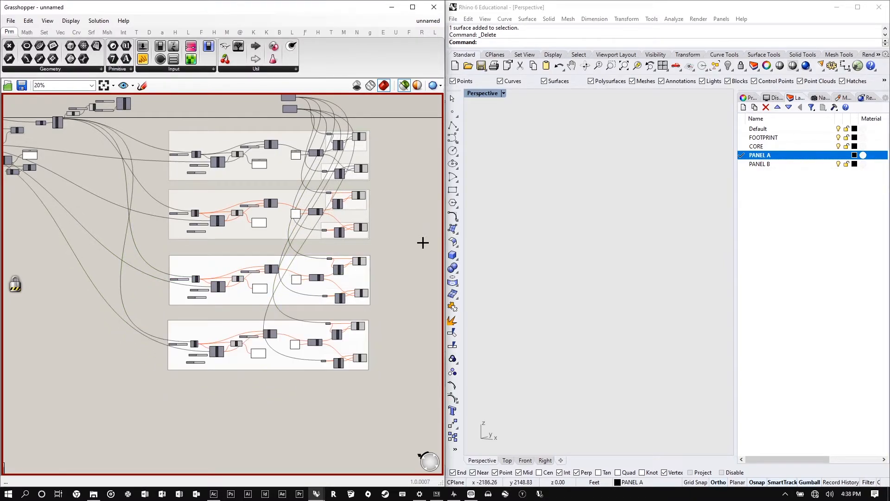
pyautogui.moveTo(453, 493)
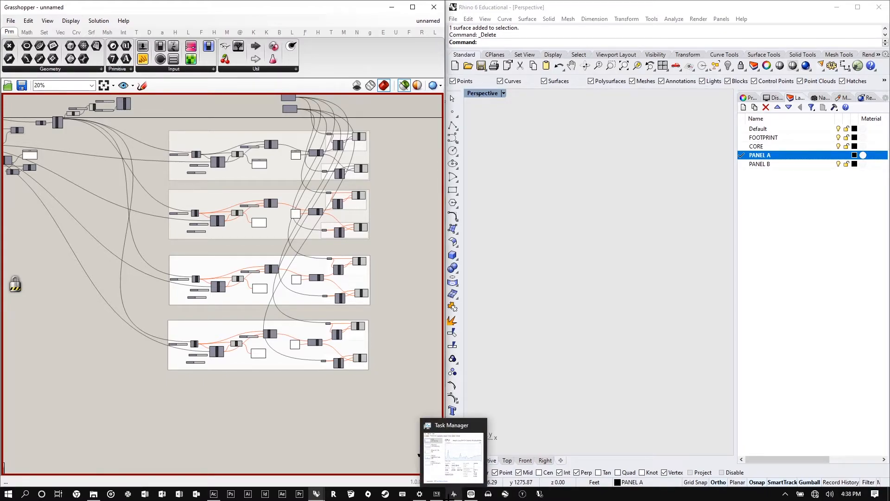
# - Set the List Item index slider in the second facade group to 1
pyautogui.scroll(10, 190, 151)
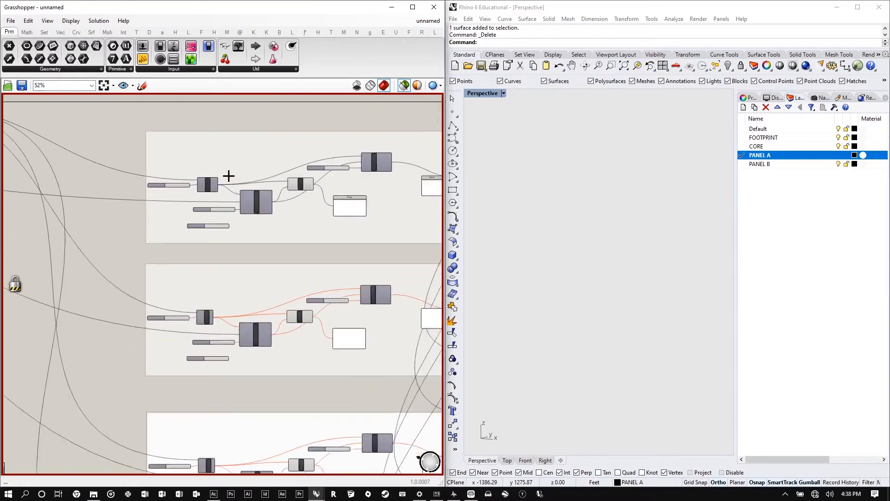
pyautogui.scroll(-2, 190, 377)
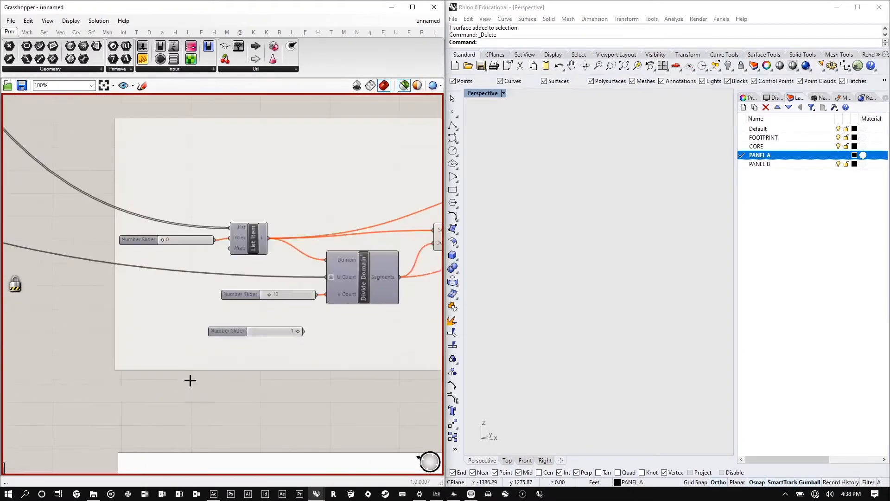
pyautogui.doubleClick(180, 241)
pyautogui.press('Return')
# - Set the List Item index slider in the third facade group to 2
pyautogui.scroll(-6, 178, 171)
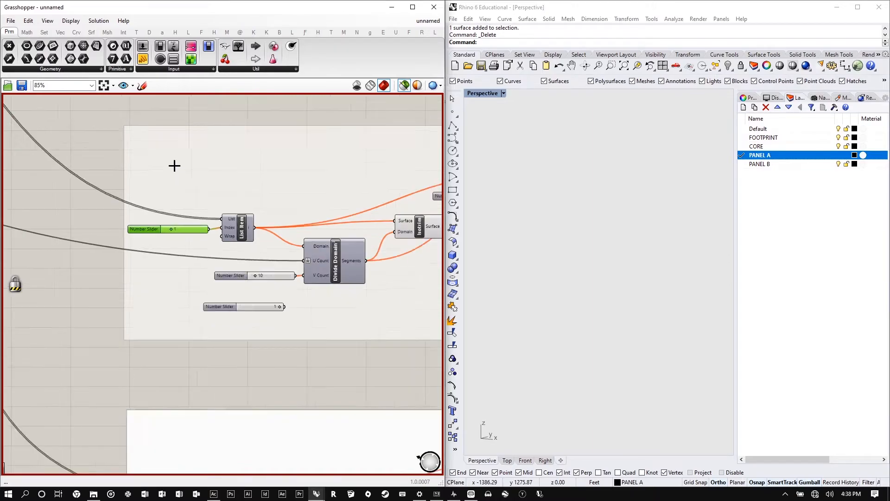
pyautogui.scroll(7, 189, 306)
pyautogui.click(156, 245)
pyautogui.doubleClick(156, 246)
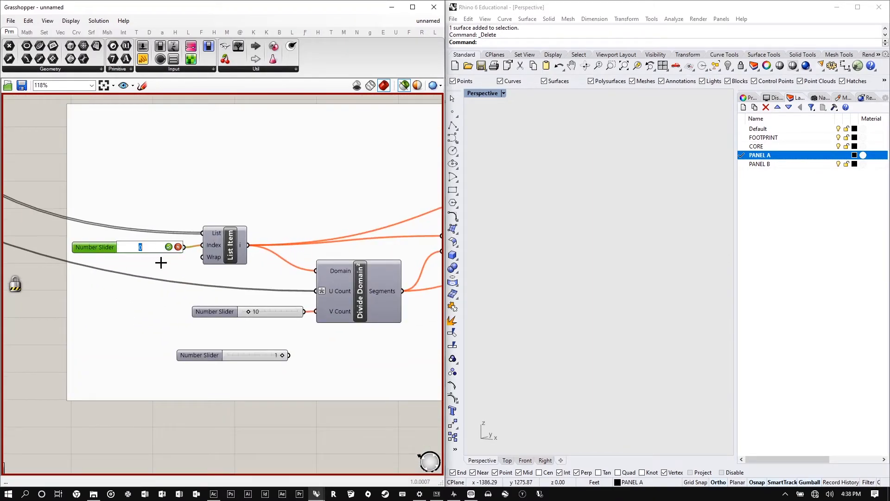
pyautogui.write('2')
pyautogui.press('Return')
# - Set the List Item index slider in the fourth facade group to 3
pyautogui.scroll(-4, 171, 189)
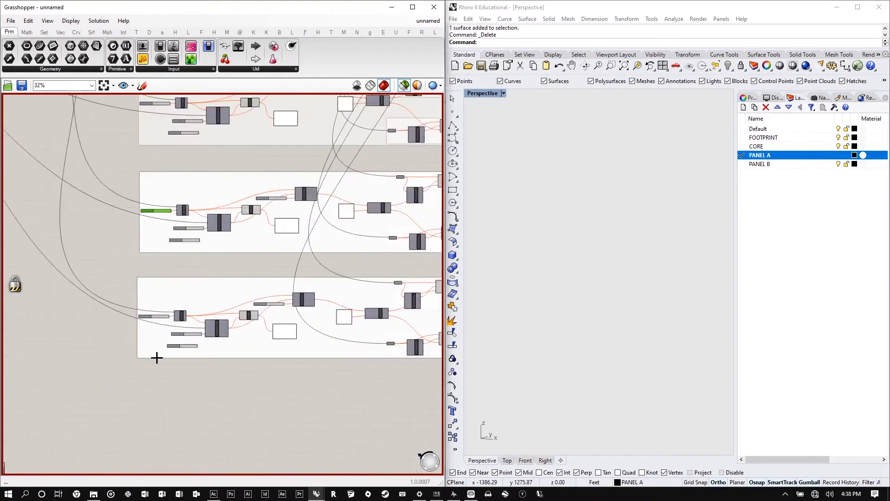
pyautogui.scroll(7, 156, 357)
pyautogui.doubleClick(176, 274)
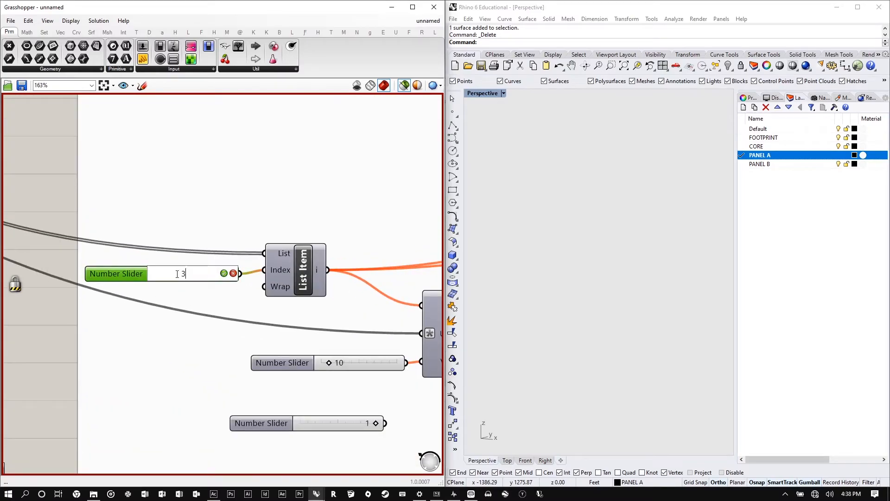
pyautogui.press('Return')
# - Review the four stacked facade groups, including the panel feeding the Dispatch pattern input in a copied group
pyautogui.scroll(-8, 168, 301)
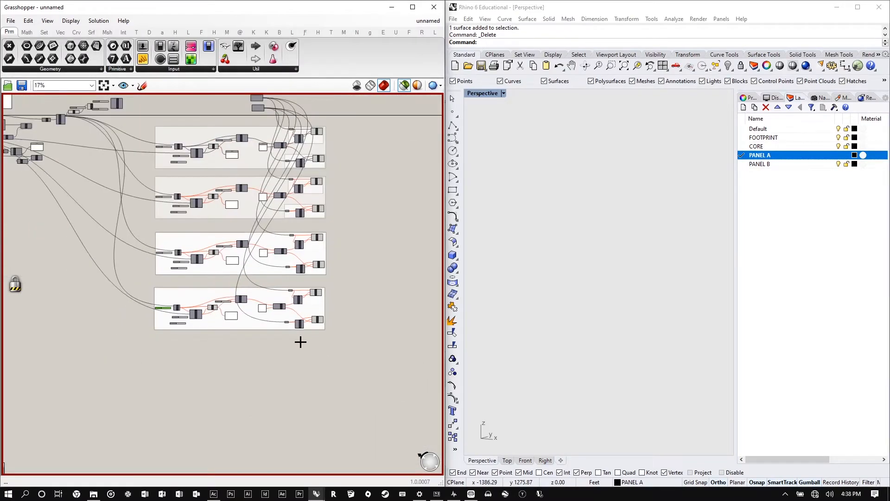
pyautogui.scroll(-2, 300, 342)
pyautogui.scroll(3, 329, 192)
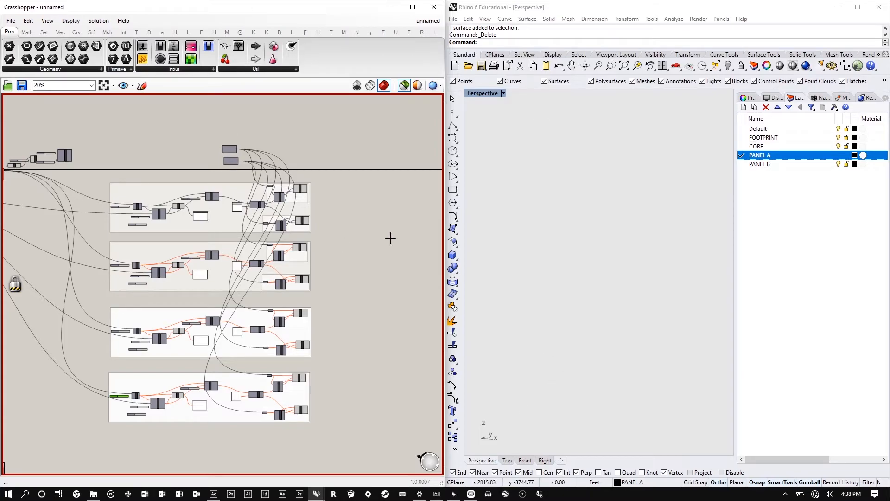
pyautogui.scroll(5, 307, 269)
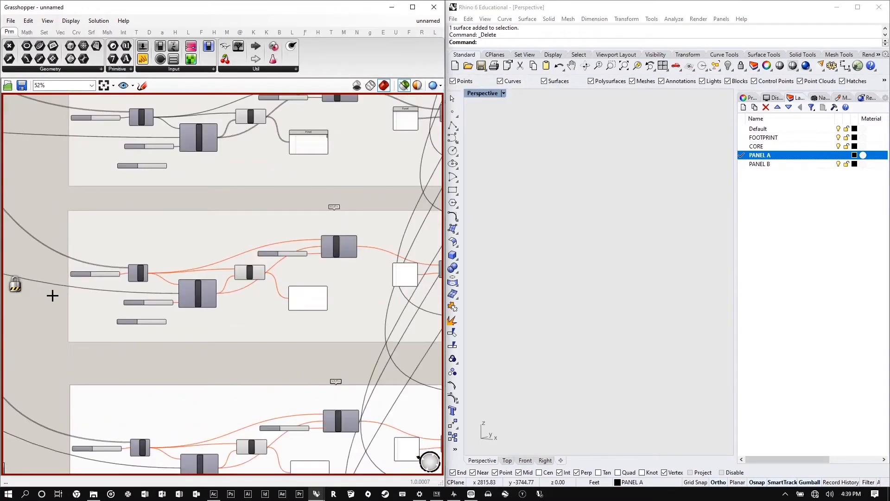
pyautogui.scroll(2, 52, 296)
pyautogui.scroll(-6, 76, 266)
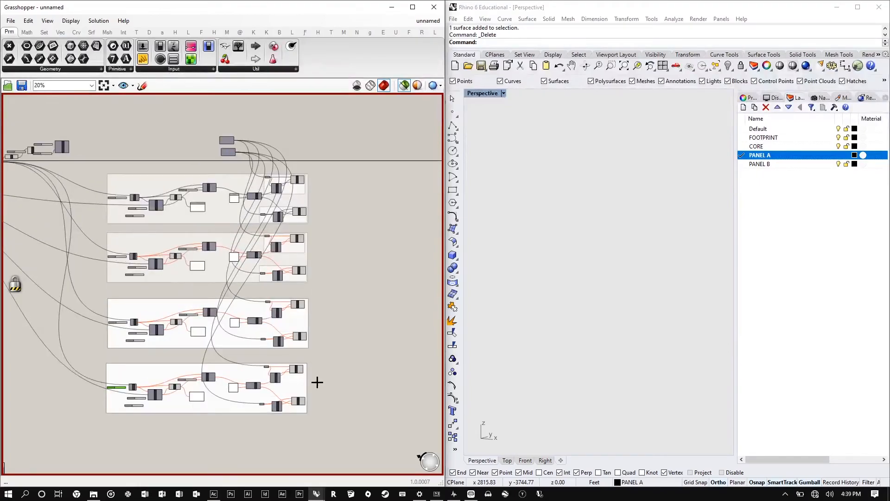
pyautogui.moveTo(328, 434); pyautogui.dragTo(99, 171)
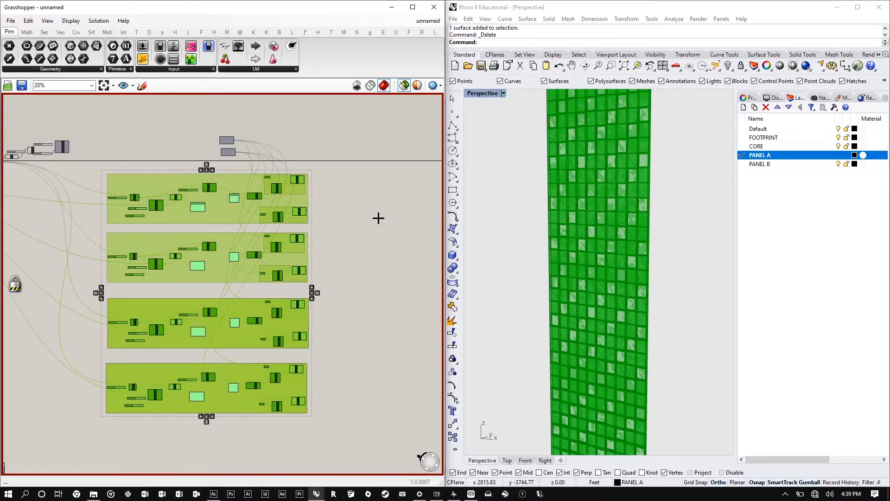
pyautogui.click(357, 189)
pyautogui.scroll(8, 197, 257)
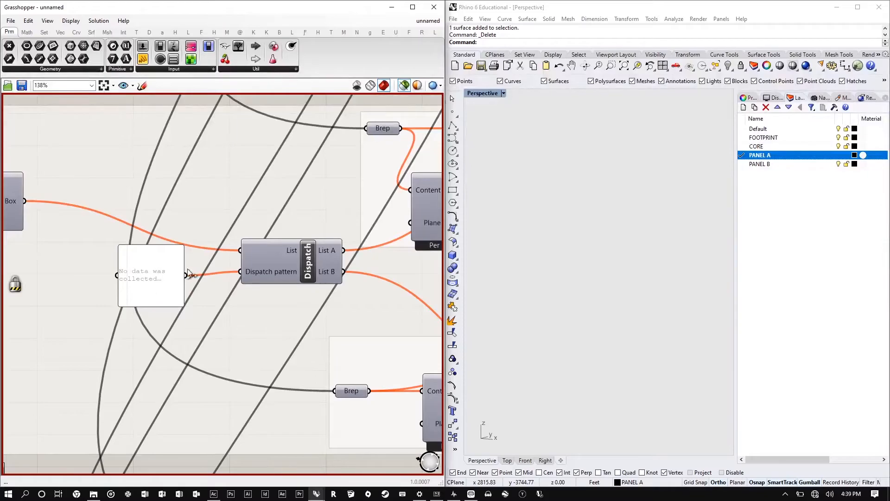
pyautogui.scroll(-8, 189, 273)
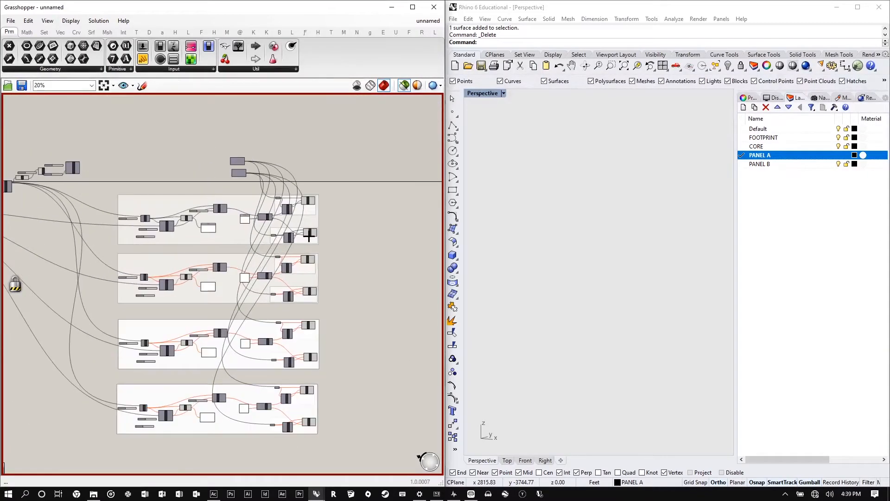
# - Disable all eight morph components, the two at the end of each of the four facade groups
pyautogui.click(310, 200)
pyautogui.keyDown('shift'); pyautogui.click(308, 231); pyautogui.keyUp('shift')
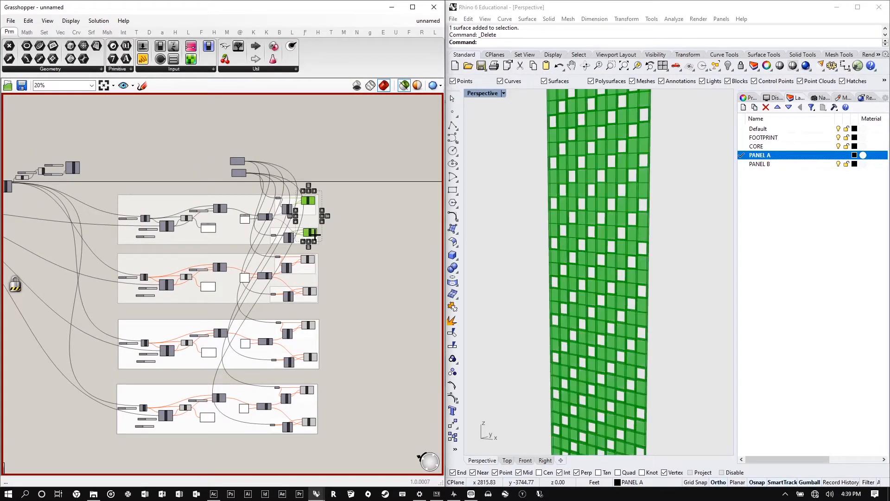
pyautogui.keyDown('shift'); pyautogui.click(306, 259); pyautogui.keyUp('shift')
pyautogui.keyDown('shift'); pyautogui.click(309, 291); pyautogui.keyUp('shift')
pyautogui.keyDown('shift'); pyautogui.click(308, 325); pyautogui.keyUp('shift')
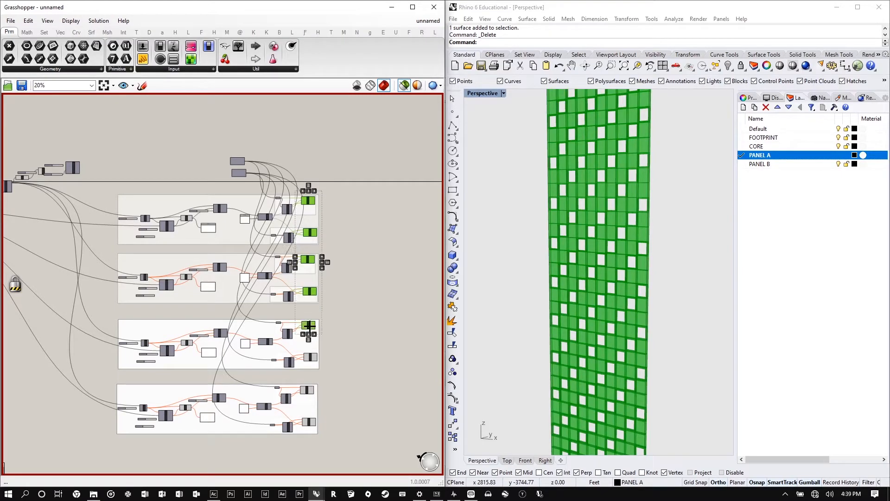
pyautogui.keyDown('shift'); pyautogui.click(309, 360); pyautogui.keyUp('shift')
pyautogui.keyDown('shift'); pyautogui.click(307, 390); pyautogui.keyUp('shift')
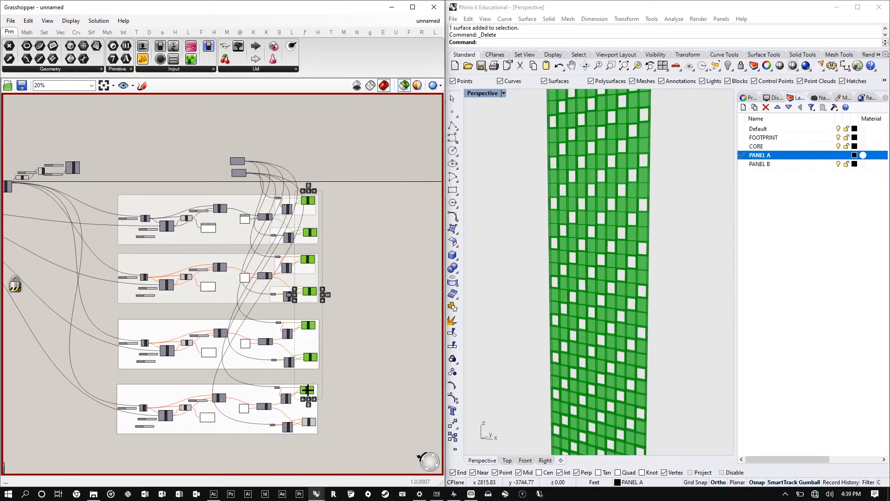
pyautogui.keyDown('shift'); pyautogui.click(311, 422); pyautogui.keyUp('shift')
pyautogui.rightClick(370, 220)
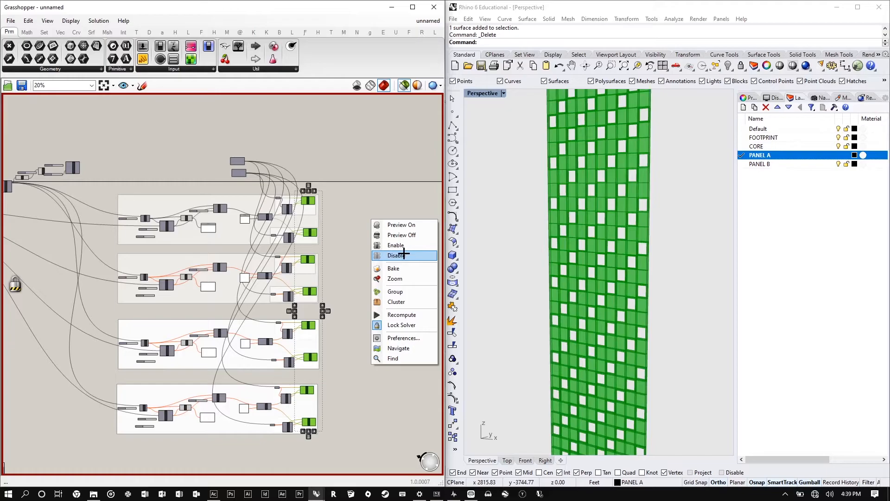
pyautogui.click(404, 255)
# - Recompute the Grasshopper definition with the morph components disabled
pyautogui.middleClick(341, 205)
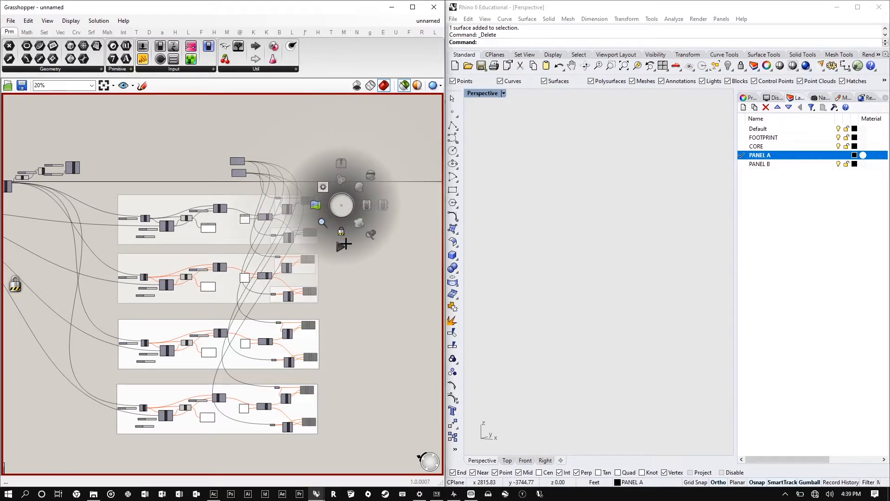
pyautogui.click(344, 247)
pyautogui.scroll(7, 261, 228)
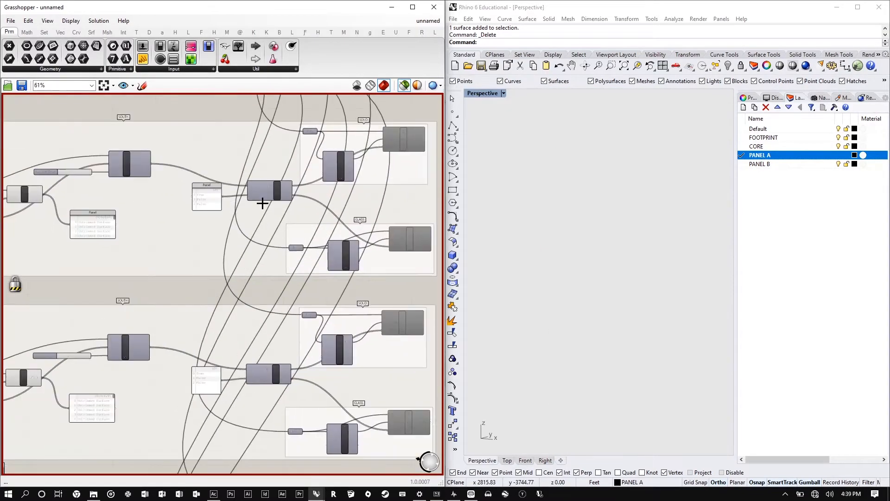
# - Rename the second facade group, just above the NORTH-side strip, as WEST
pyautogui.click(178, 199)
pyautogui.scroll(-5, 258, 153)
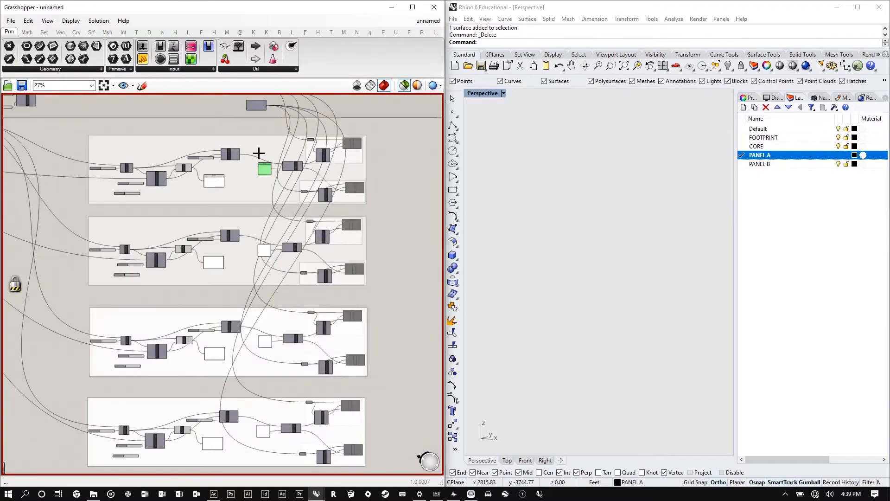
pyautogui.scroll(2, 249, 239)
pyautogui.scroll(3, 249, 239)
pyautogui.rightClick(194, 199)
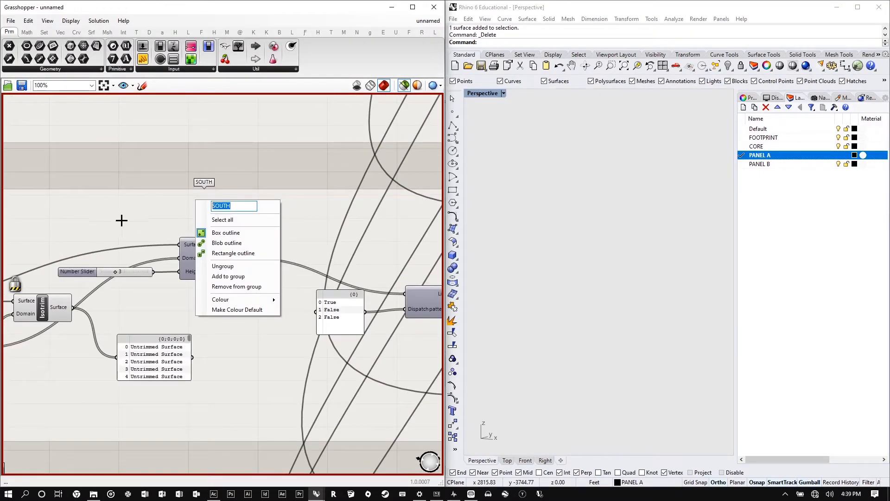
pyautogui.write('WEST')
pyautogui.click(270, 157)
# - Rename the third facade group, directly below the WEST group, as NORTH
pyautogui.scroll(-4, 270, 157)
pyautogui.scroll(6, 229, 252)
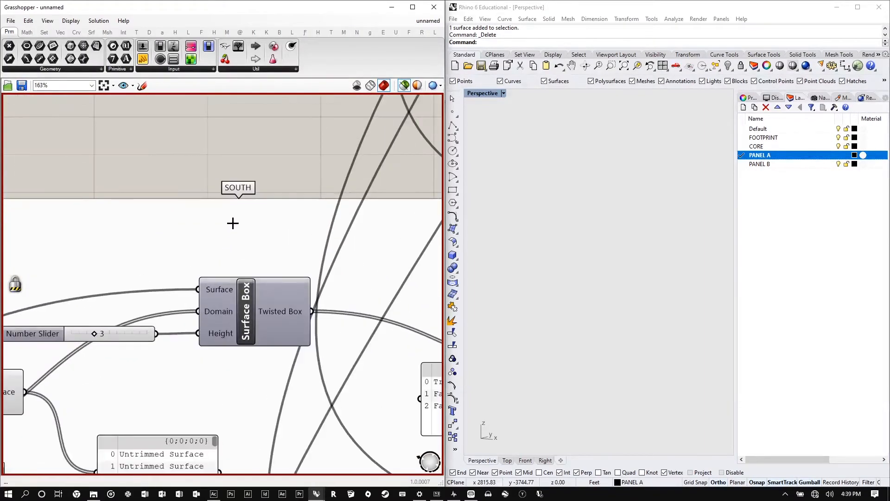
pyautogui.scroll(1, 233, 223)
pyautogui.rightClick(233, 224)
pyautogui.write('NOR')
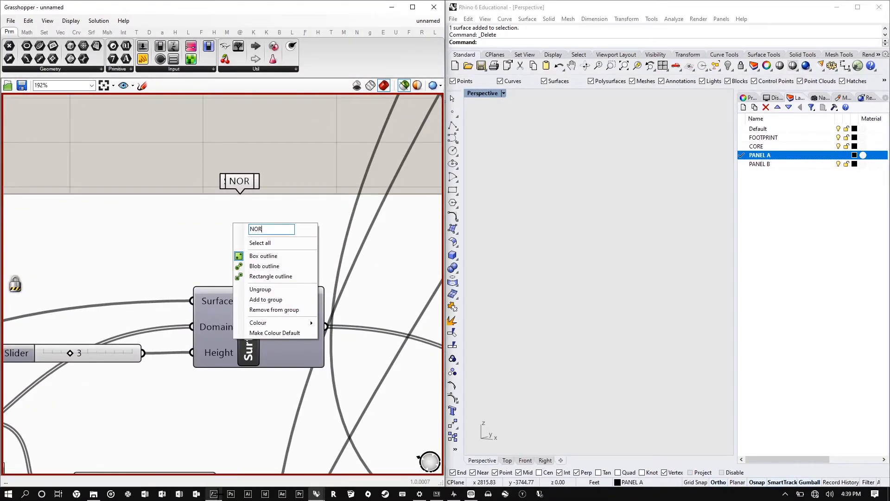
pyautogui.write('TH')
pyautogui.press('Return')
# - Rename the fourth and lowest facade group as EAST
pyautogui.scroll(-5, 217, 125)
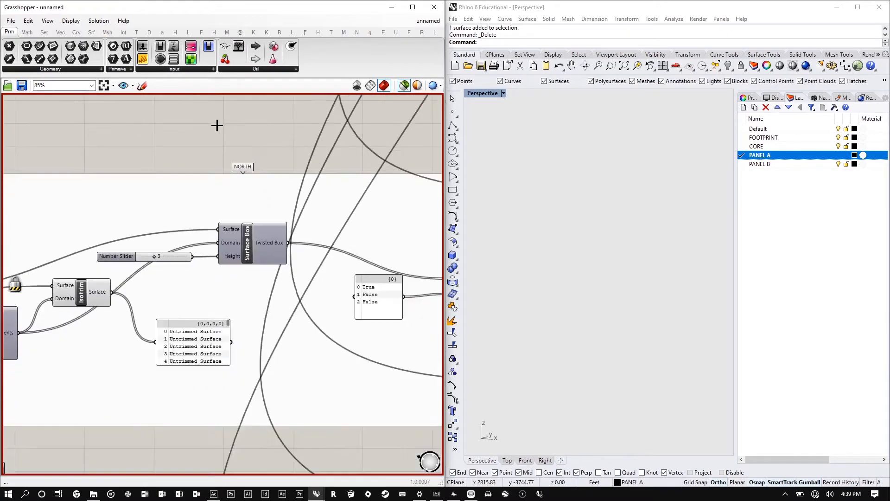
pyautogui.scroll(-3, 224, 272)
pyautogui.scroll(7, 238, 264)
pyautogui.rightClick(255, 260)
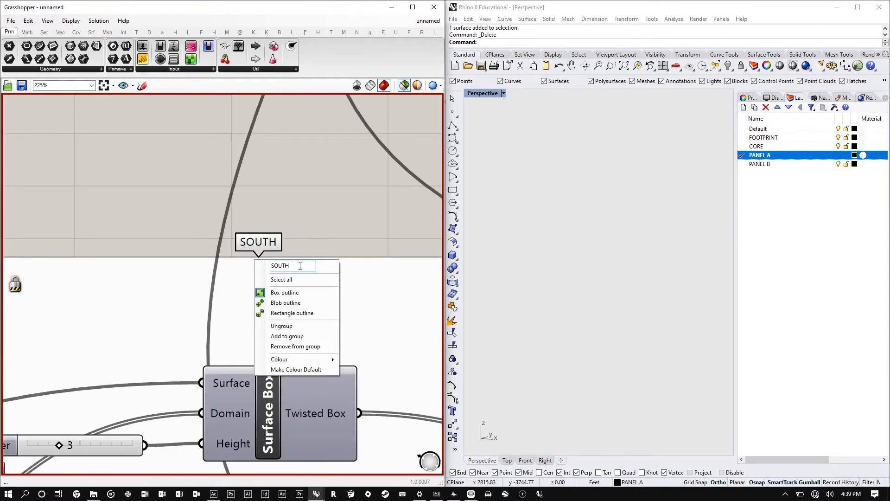
pyautogui.write('EAST')
pyautogui.press('Return')
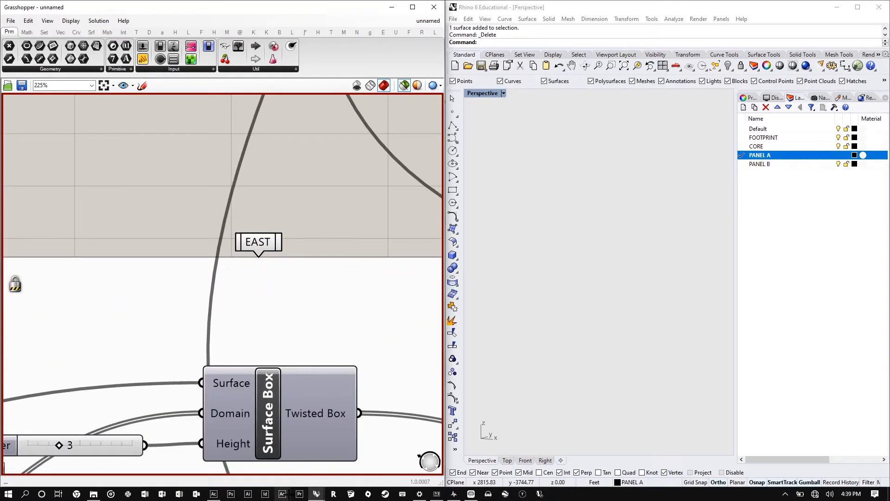
# - Try to move the EAST group lower on the canvas and undo the move
pyautogui.scroll(-3, 277, 200)
pyautogui.scroll(-3, 277, 200)
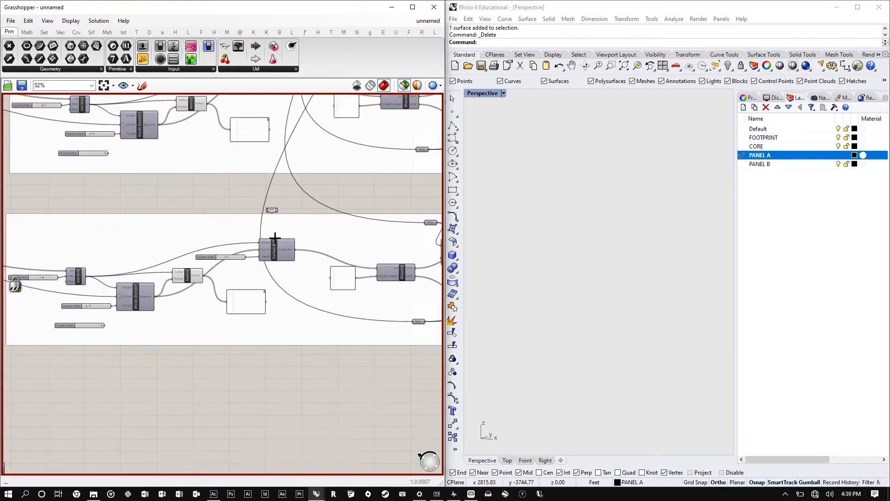
pyautogui.moveTo(230, 252); pyautogui.dragTo(224, 318)
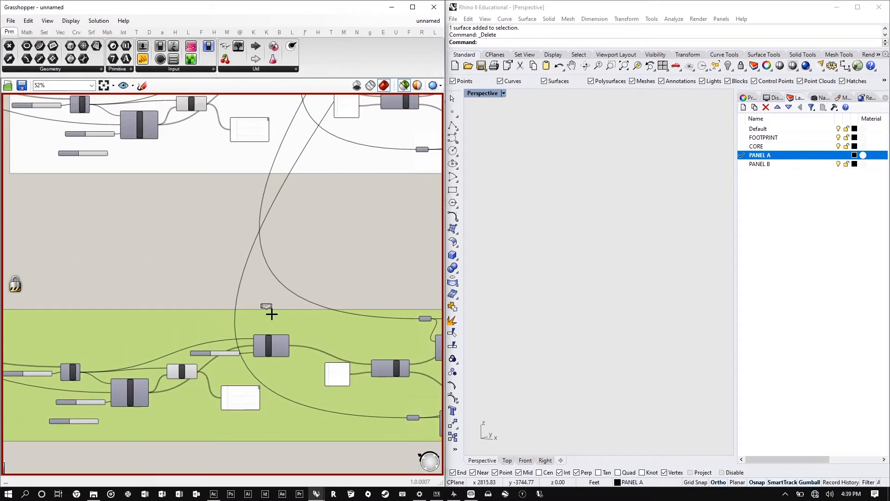
pyautogui.hotkey('ctrl', 'z')
pyautogui.scroll(3, 277, 205)
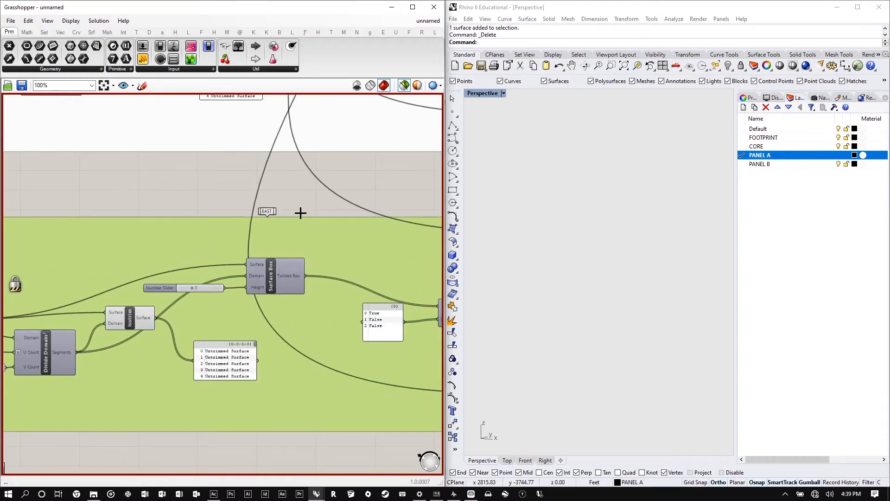
# - Examine the four facade groups and the WEST group's list item, domain division and dispatch chain
pyautogui.scroll(-6, 269, 238)
pyautogui.scroll(6, 252, 229)
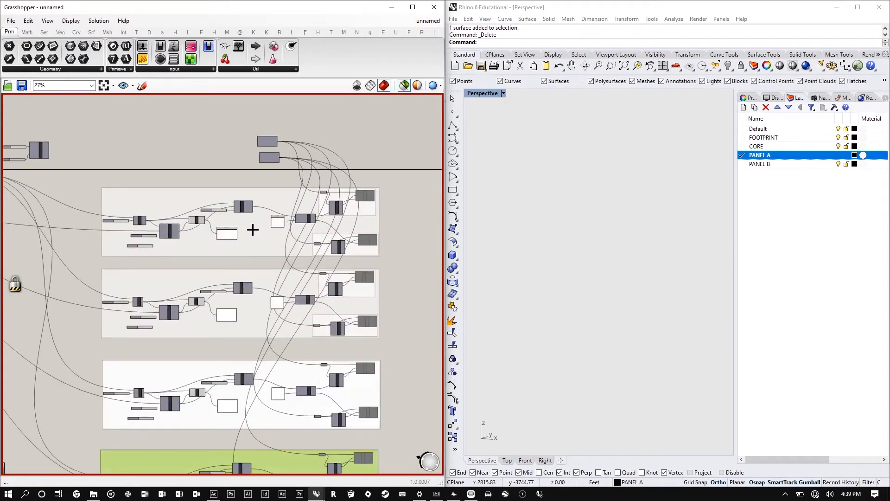
pyautogui.scroll(-5, 159, 226)
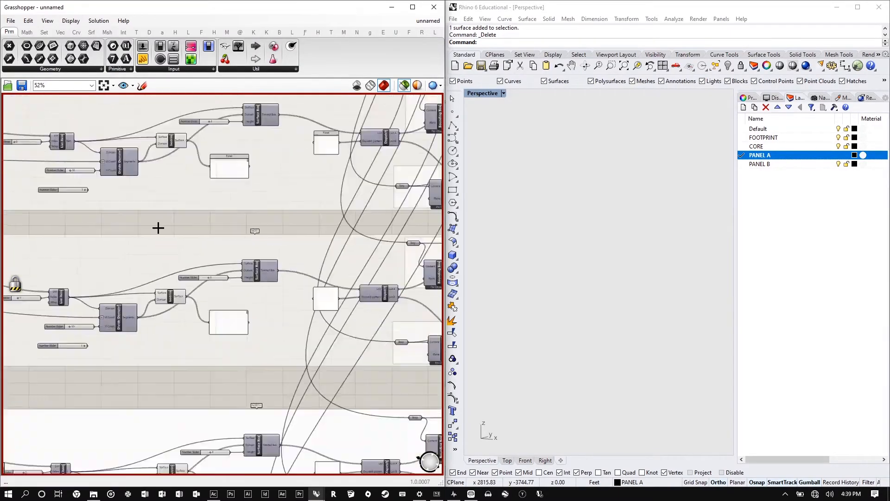
pyautogui.scroll(4, 163, 230)
pyautogui.scroll(-2, 160, 223)
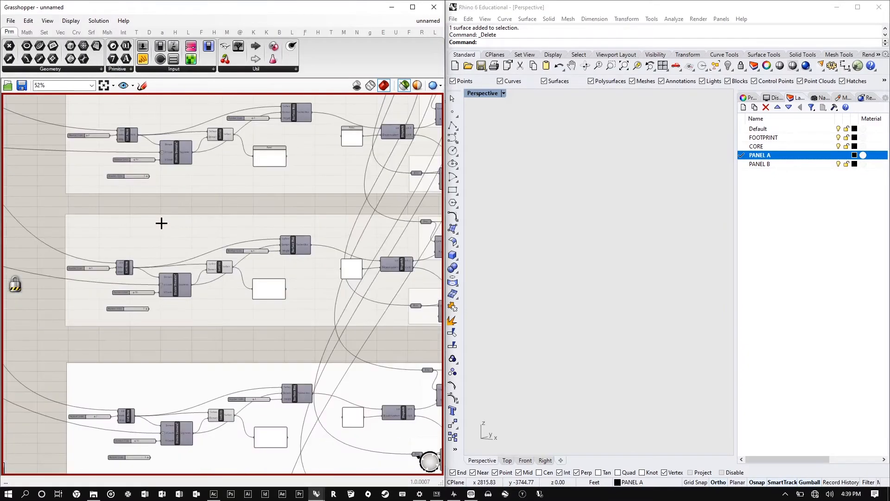
pyautogui.middleClick(193, 207)
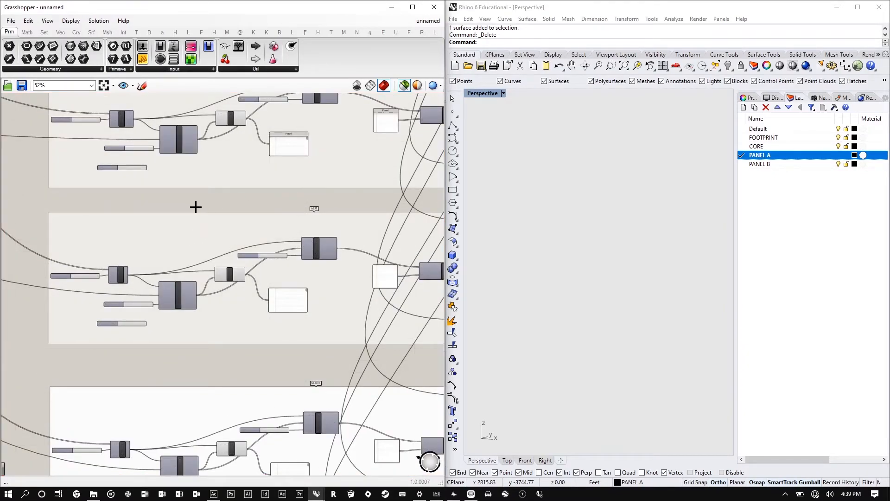
pyautogui.scroll(-3, 195, 207)
pyautogui.scroll(6, 214, 208)
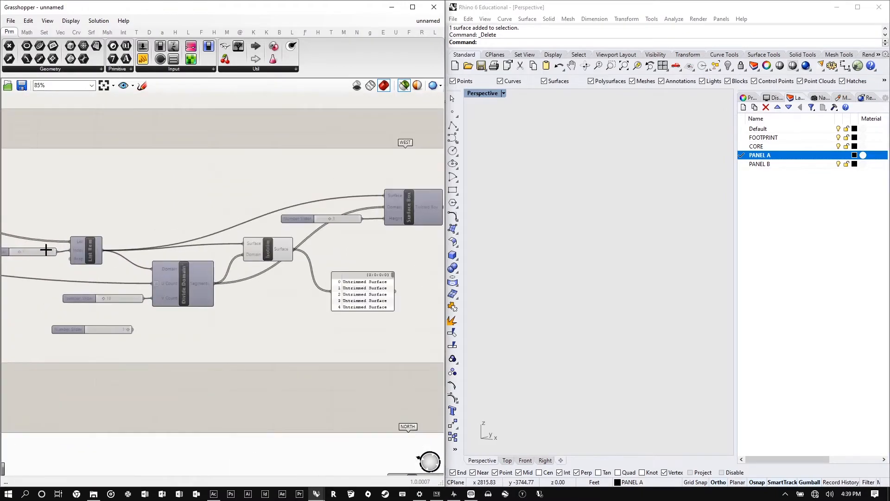
pyautogui.scroll(2, 89, 248)
pyautogui.click(95, 248)
pyautogui.scroll(-8, 570, 198)
pyautogui.moveTo(572, 199); pyautogui.dragTo(612, 227, button='right')
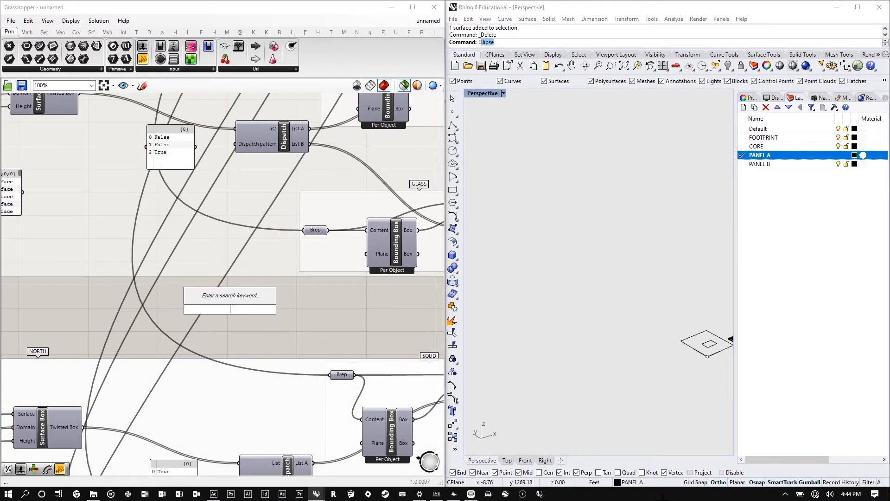
pyautogui.write('ramdon')
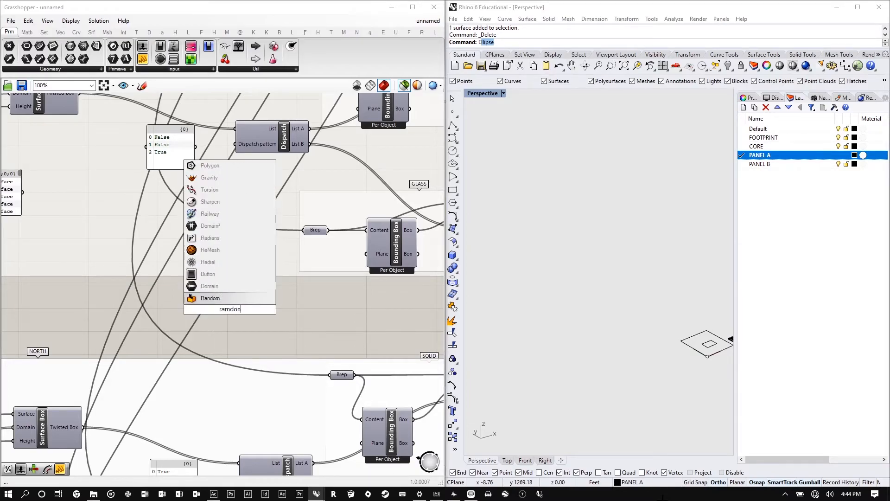
pyautogui.press('BackSpace')
pyautogui.press('BackSpace')
pyautogui.press('BackSpace')
pyautogui.press('BackSpace')
pyautogui.press('BackSpace')
pyautogui.press('BackSpace')
# - Add a Random Reduce component between the WEST and NORTH groups, below the dispatch pattern panel
pyautogui.write('random')
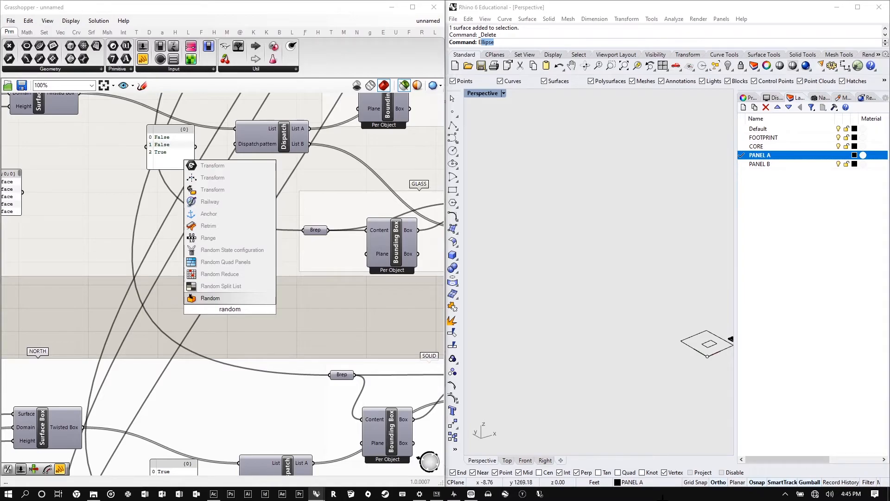
pyautogui.write(' list')
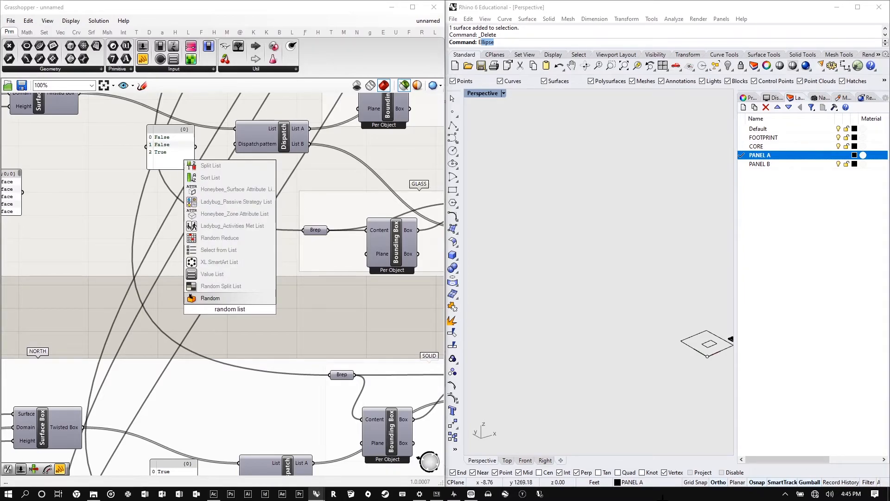
pyautogui.press('Up')
pyautogui.press('Up')
pyautogui.press('Up')
pyautogui.press('Down')
pyautogui.press('Down')
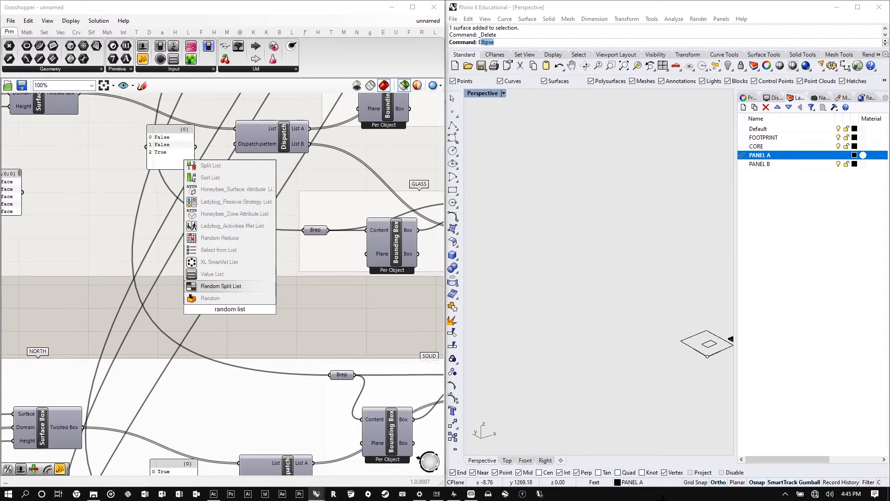
pyautogui.press('BackSpace')
pyautogui.press('BackSpace')
pyautogui.press('BackSpace')
pyautogui.press('BackSpace')
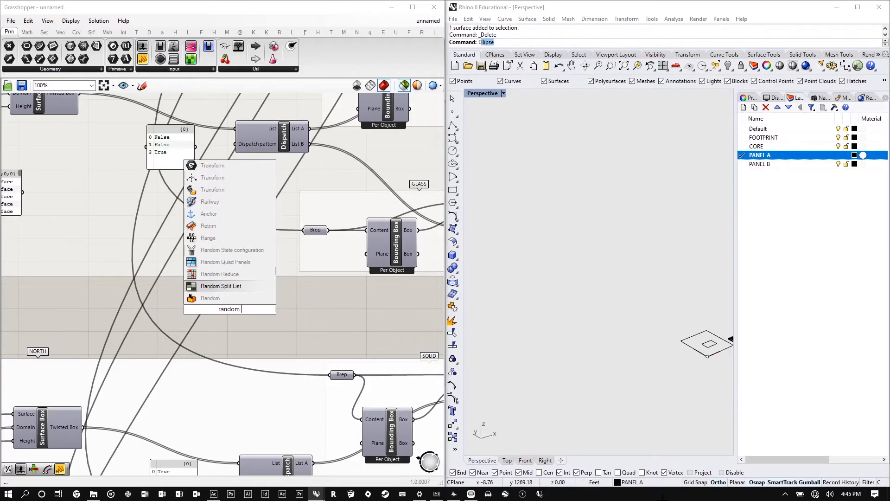
pyautogui.write('redu')
pyautogui.press('Return')
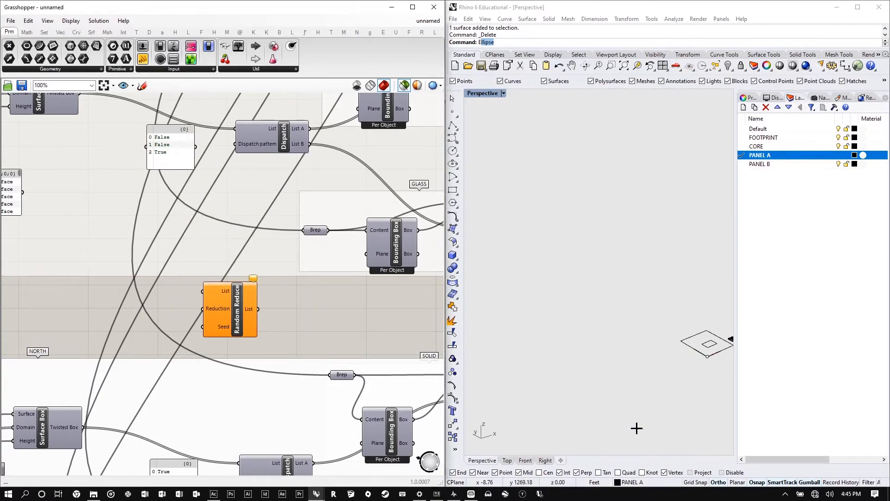
# - Move Random Reduce below the WEST dispatch pattern panel and connect the Surface Box's Twisted Box output to its List input
pyautogui.scroll(-2, 239, 145)
pyautogui.moveTo(229, 263); pyautogui.dragTo(189, 206)
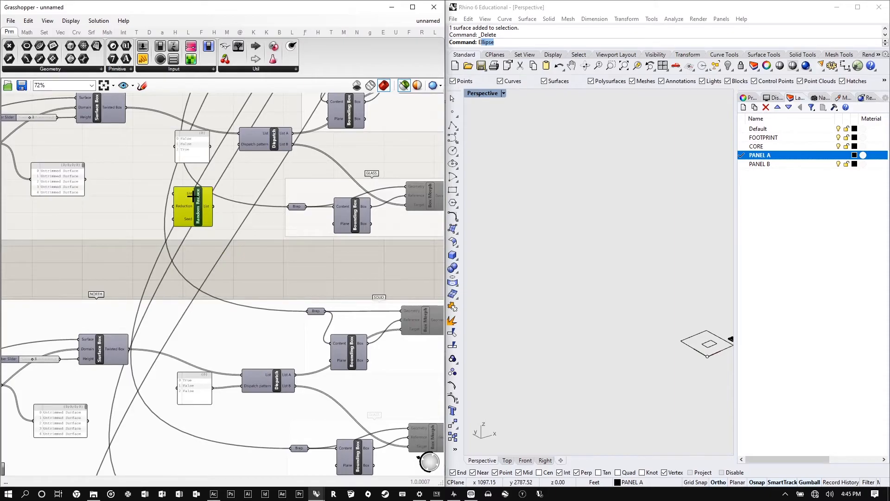
pyautogui.scroll(2, 121, 102)
pyautogui.moveTo(121, 108); pyautogui.dragTo(187, 226)
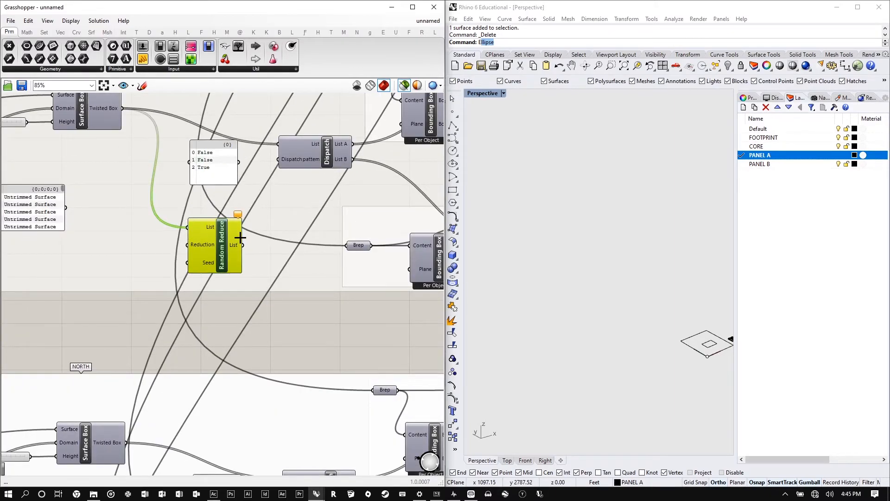
pyautogui.scroll(-1, 155, 154)
pyautogui.scroll(3, 202, 209)
pyautogui.moveTo(200, 209)
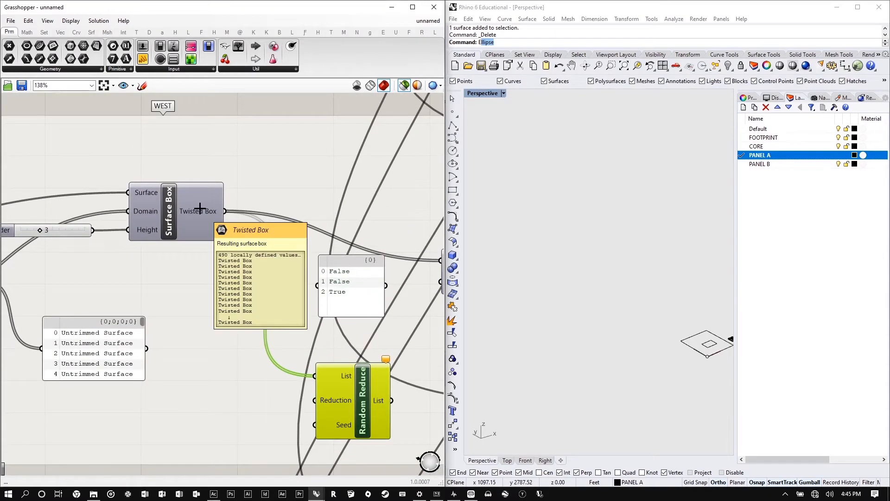
pyautogui.scroll(-4, 268, 293)
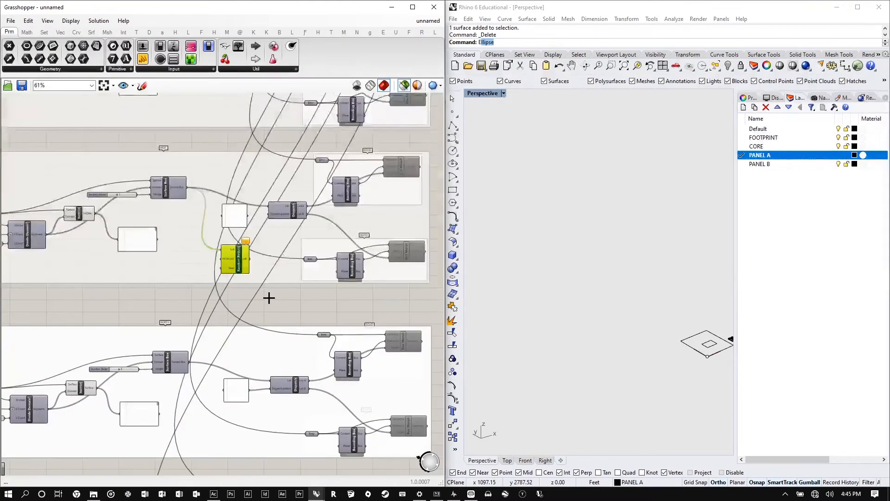
pyautogui.scroll(3, 269, 291)
pyautogui.moveTo(271, 287); pyautogui.dragTo(272, 289)
pyautogui.doubleClick(118, 306)
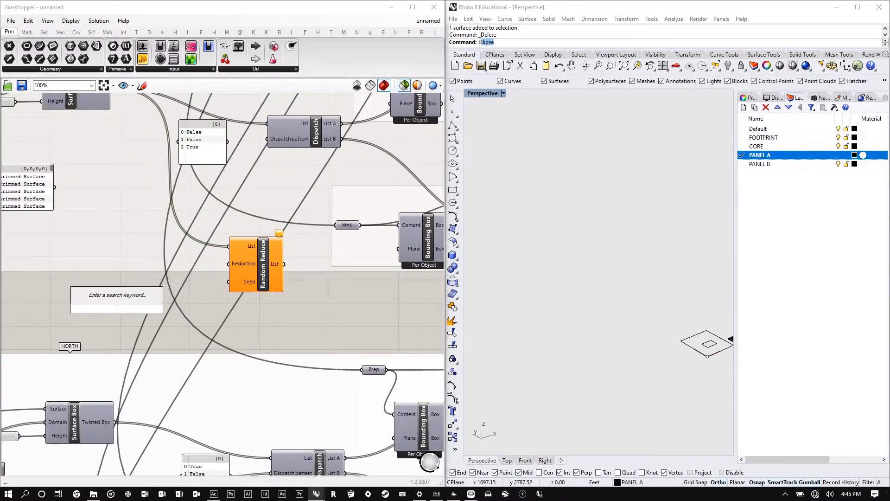
pyautogui.write('divide curve')
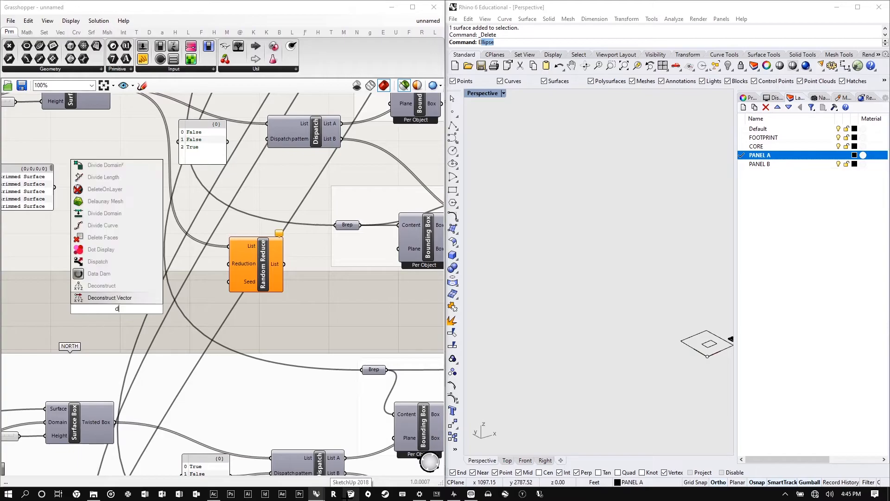
pyautogui.press('Return')
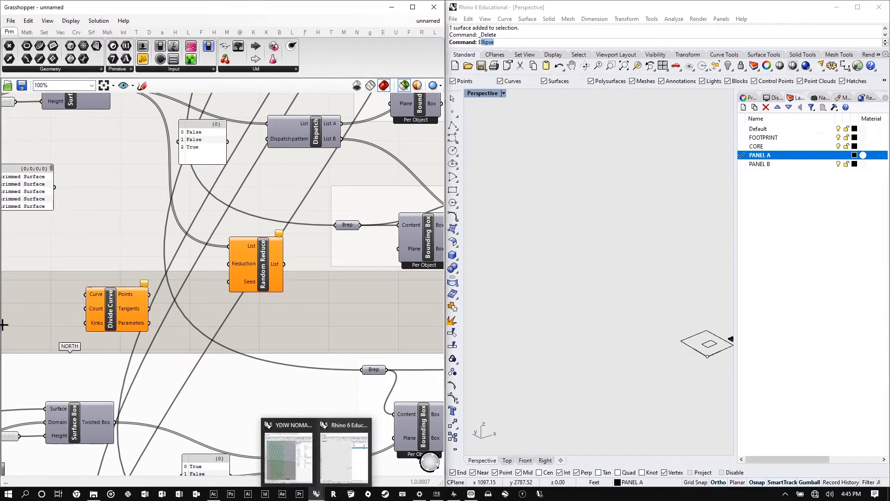
pyautogui.click(110, 312)
pyautogui.press('Delete')
# - Add a Division component beside Random Reduce, in the gap between the WEST and NORTH groups
pyautogui.doubleClick(140, 282)
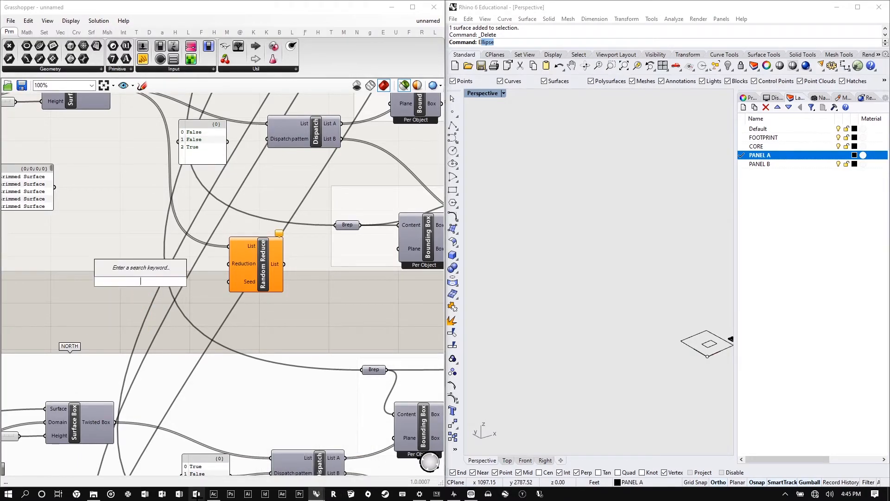
pyautogui.write('divsion')
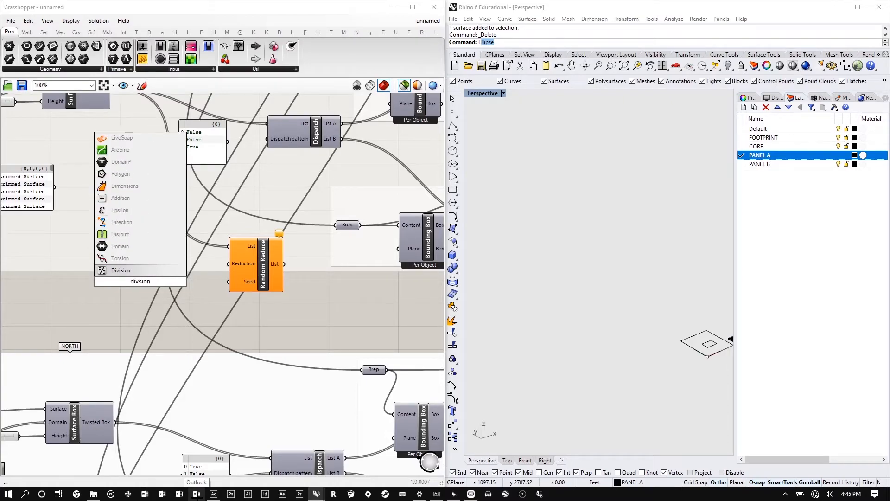
pyautogui.press('Return')
pyautogui.click(148, 294)
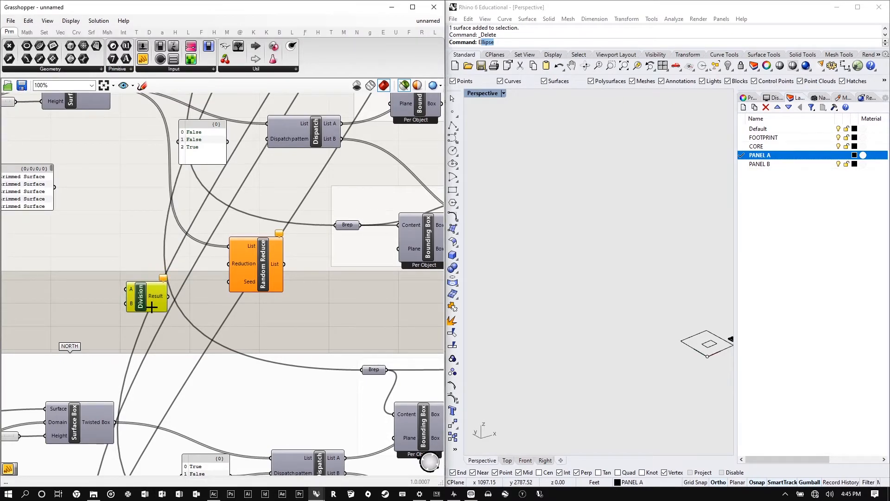
# - Add a number slider on the input side of the Division component
pyautogui.scroll(3, 16, 292)
pyautogui.scroll(2, 69, 280)
pyautogui.doubleClick(67, 275)
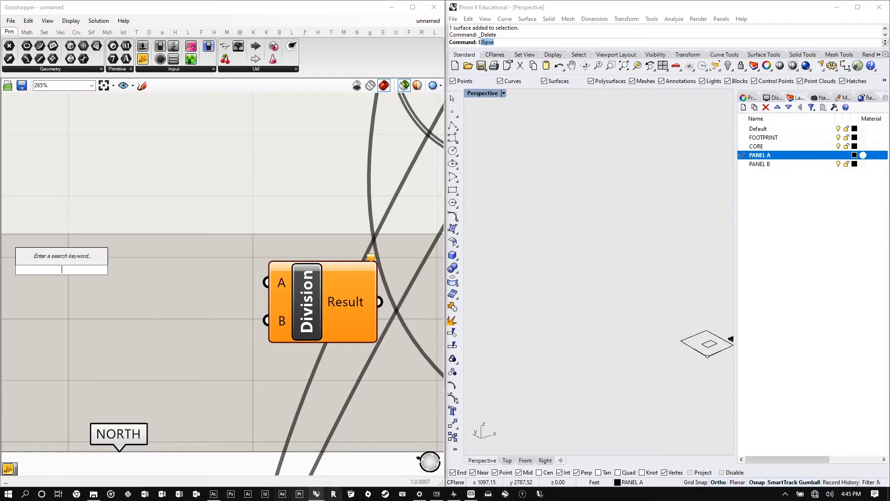
pyautogui.moveTo(420, 493)
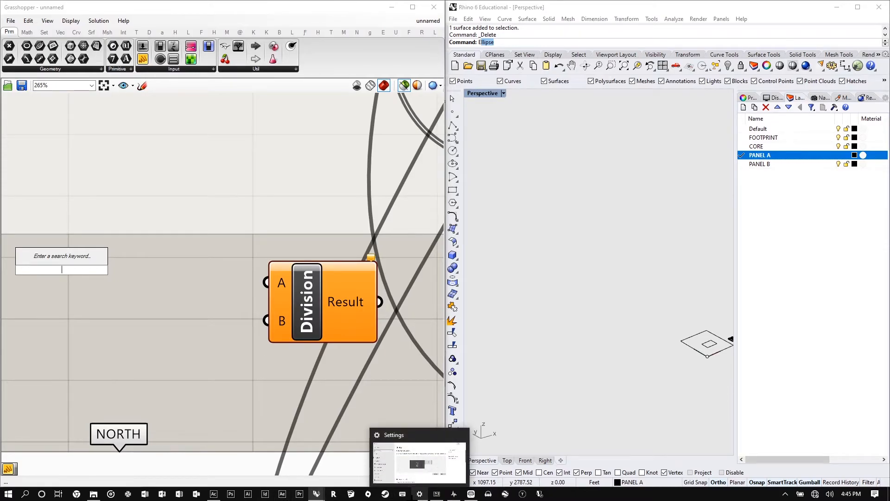
pyautogui.write('slider')
pyautogui.press('Return')
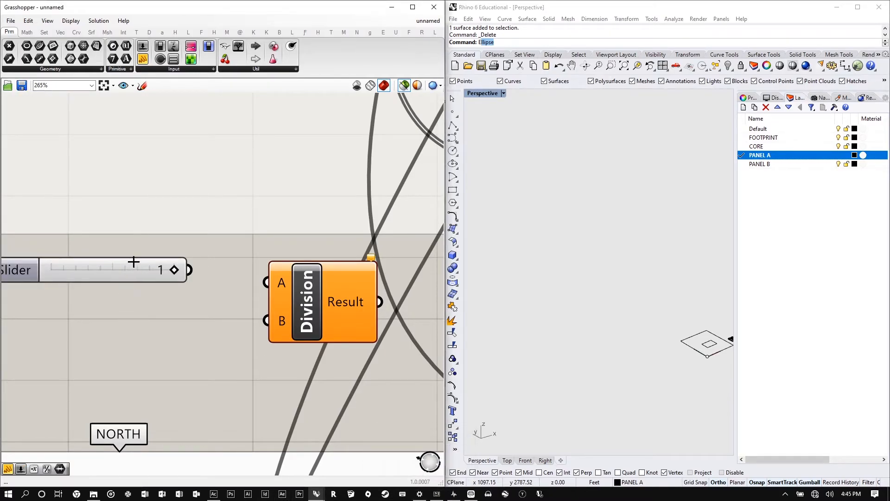
# - Create two number sliders set to 10 and connect them to the Division component's A and B inputs
pyautogui.doubleClick(118, 290)
pyautogui.write('10')
pyautogui.press('Return')
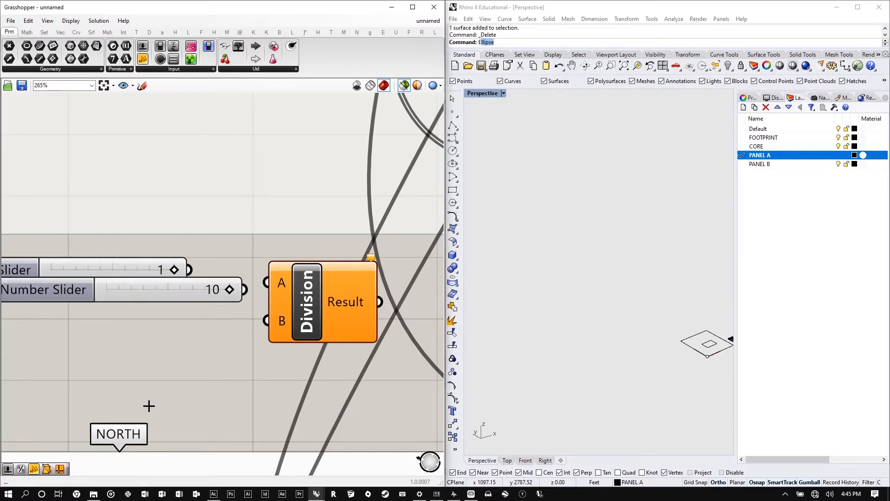
pyautogui.hotkey('ctrl', 'z')
pyautogui.keyDown('alt'); pyautogui.moveTo(153, 287); pyautogui.dragTo(156, 332); pyautogui.keyUp('alt')
pyautogui.moveTo(244, 290); pyautogui.dragTo(278, 296)
pyautogui.moveTo(245, 335); pyautogui.dragTo(262, 330)
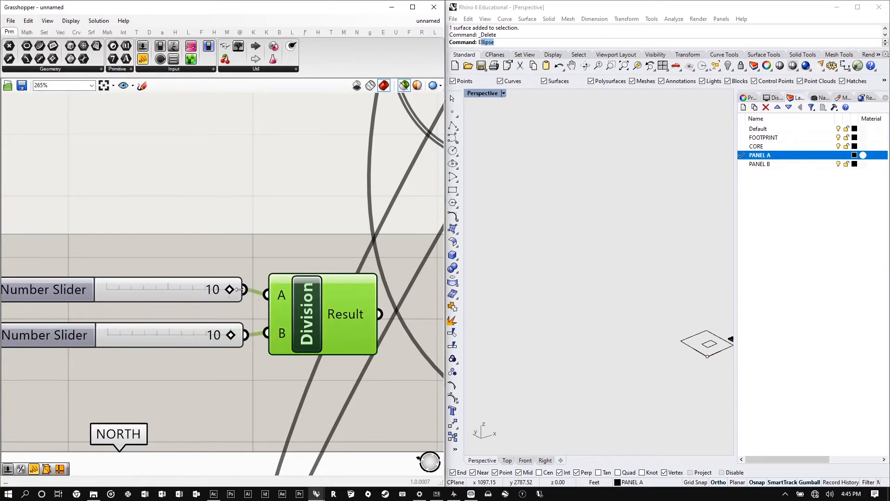
# - Set the number slider feeding the Division component's A input to 2
pyautogui.scroll(4, 194, 296)
pyautogui.click(206, 280)
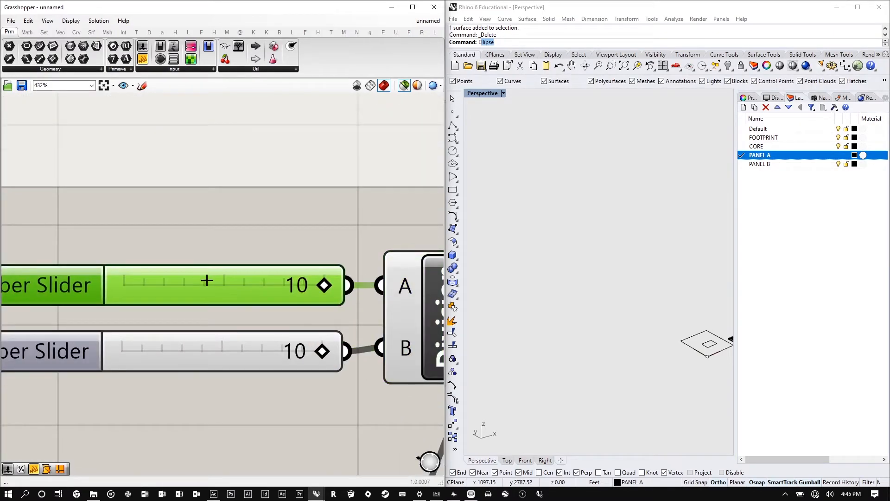
pyautogui.moveTo(323, 286); pyautogui.dragTo(164, 285)
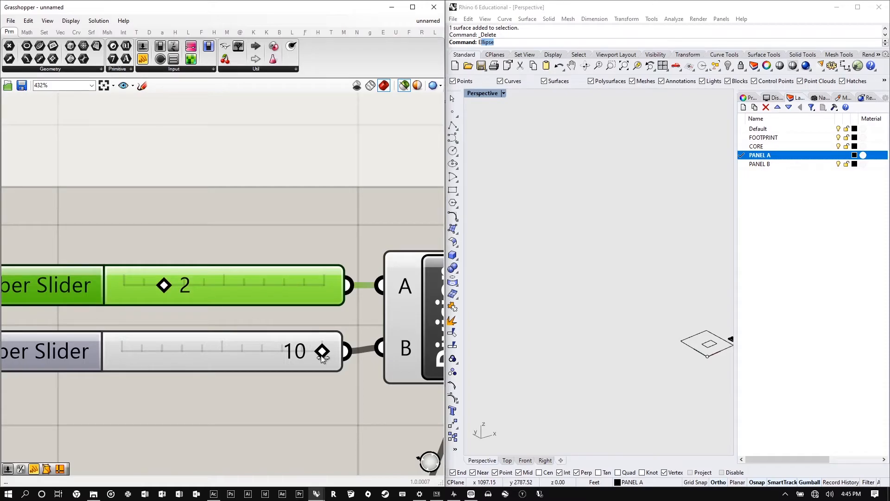
pyautogui.moveTo(323, 353)
pyautogui.mouseDown()
pyautogui.moveTo(223, 354)
pyautogui.moveTo(324, 351)
pyautogui.mouseUp()
# - Move the Division component and its two sliders together farther left of Random Reduce, clearing space between them
pyautogui.scroll(-5, 163, 286)
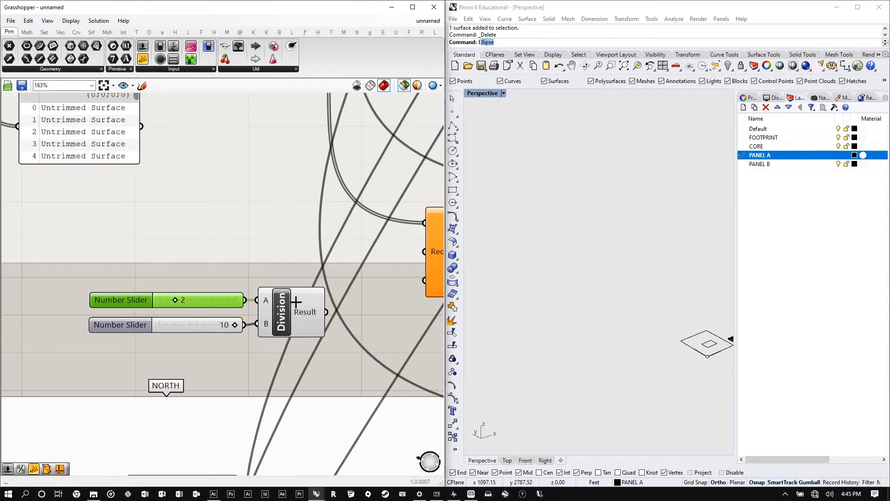
pyautogui.moveTo(295, 302); pyautogui.dragTo(217, 320, button='right')
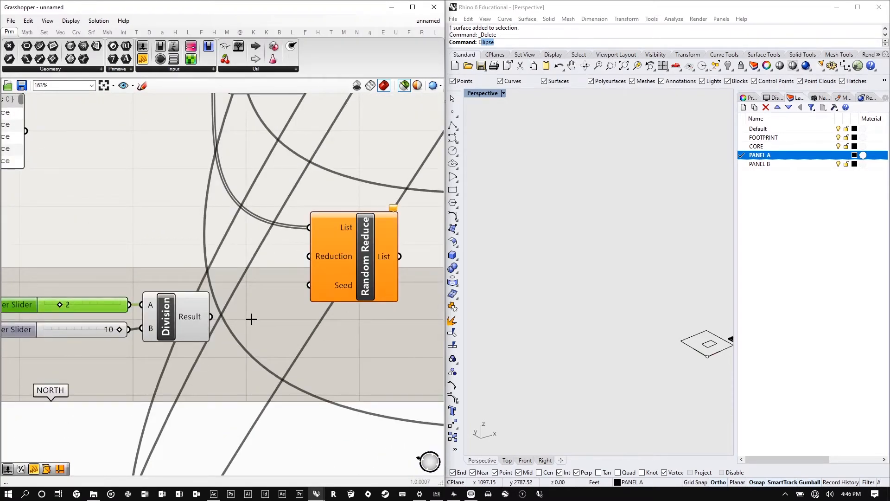
pyautogui.scroll(-3, 256, 313)
pyautogui.scroll(3, 308, 311)
pyautogui.scroll(-2, 206, 346)
pyautogui.scroll(2, 206, 345)
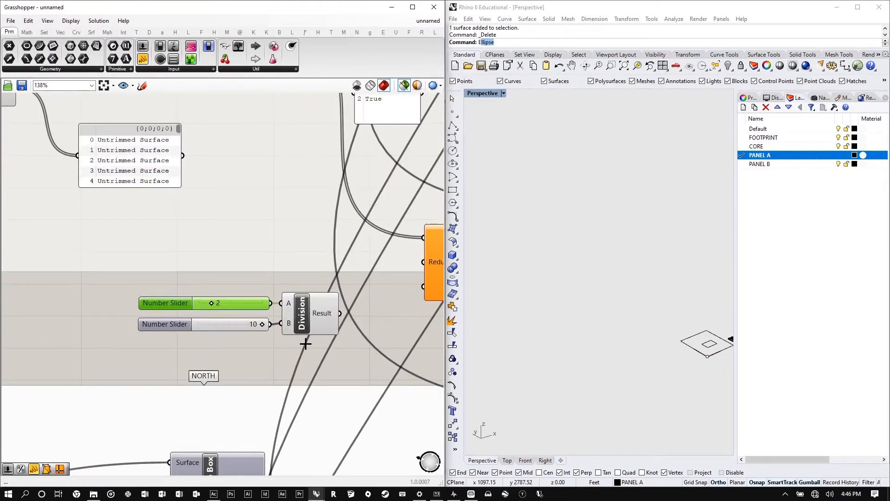
pyautogui.moveTo(315, 347); pyautogui.dragTo(220, 299)
pyautogui.moveTo(231, 307); pyautogui.dragTo(107, 307)
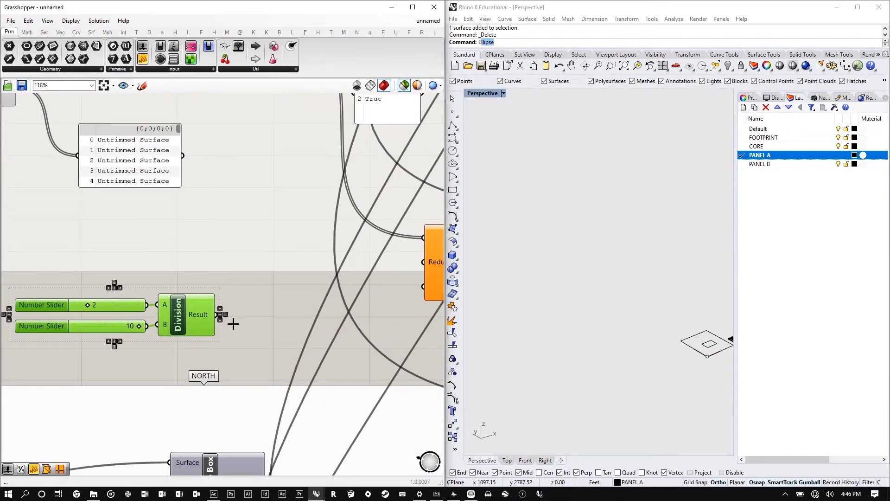
# - Add a List Length component between Division and Random Reduce and connect the WEST Surface Box's Twisted Box output to its List input
pyautogui.scroll(-1, 273, 283)
pyautogui.moveTo(353, 170); pyautogui.dragTo(287, 269, button='right')
pyautogui.doubleClick(232, 387)
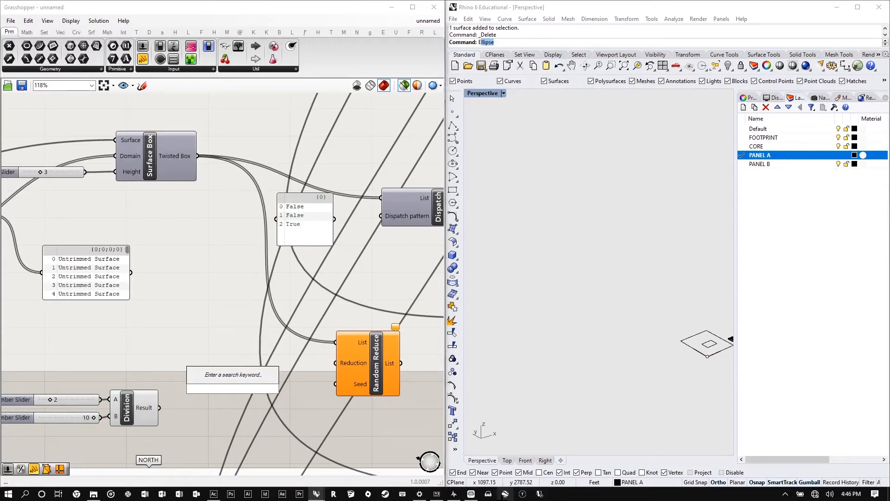
pyautogui.write('list len')
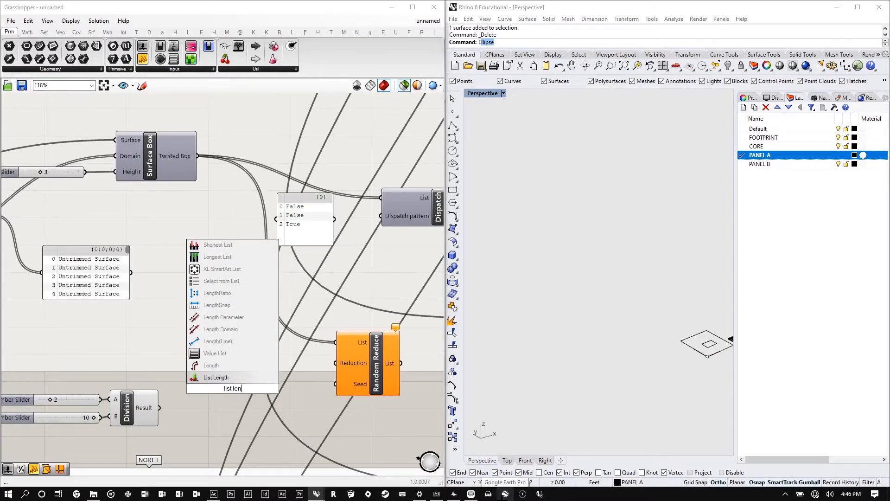
pyautogui.press('Return')
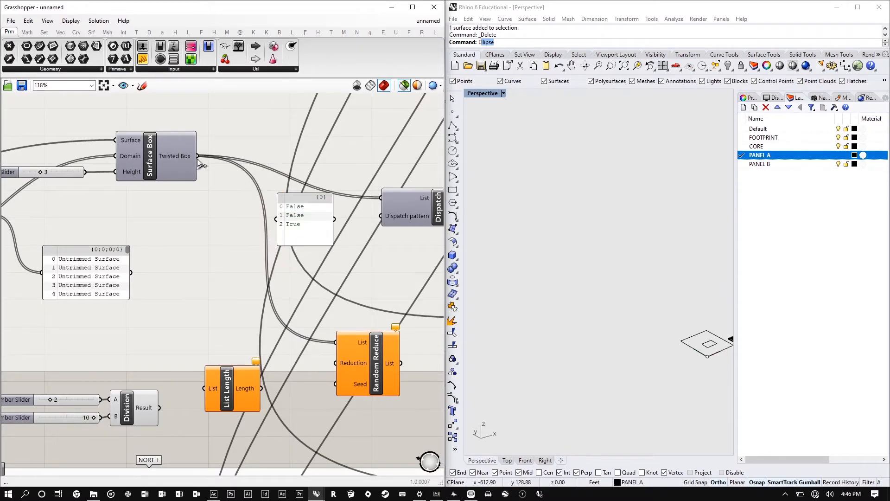
pyautogui.moveTo(198, 156); pyautogui.dragTo(204, 388)
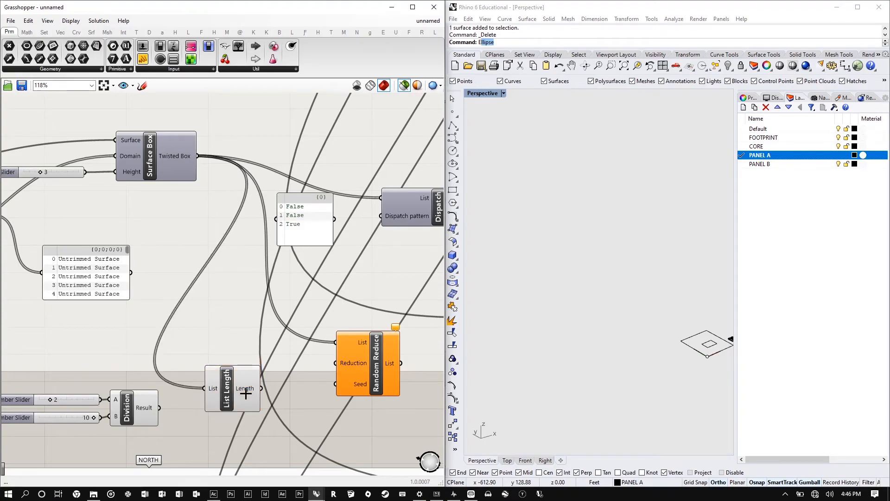
# - Move the List Length component directly above the Division component
pyautogui.scroll(4, 246, 394)
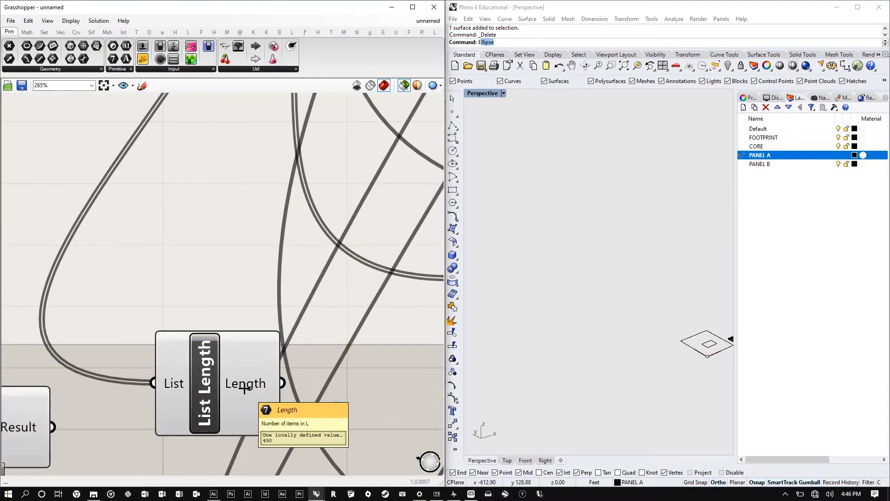
pyautogui.moveTo(183, 370); pyautogui.dragTo(161, 272)
pyautogui.scroll(-5, 210, 261)
pyautogui.scroll(2, 218, 264)
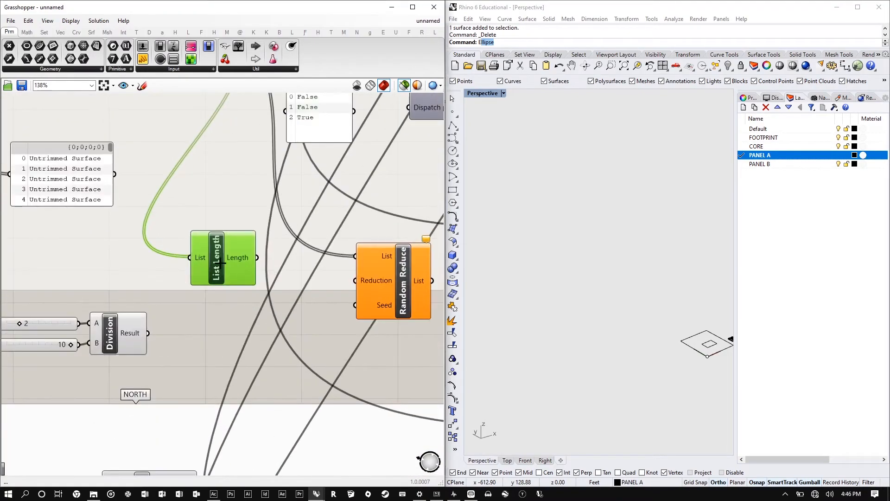
pyautogui.moveTo(223, 263); pyautogui.dragTo(110, 280)
pyautogui.scroll(-3, 135, 330)
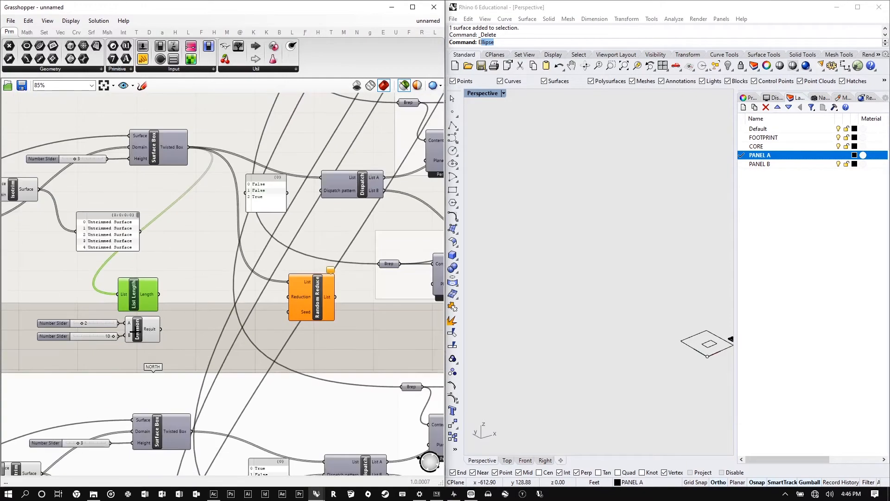
# - Add a Multiplication component to the right of the List Length and Division components
pyautogui.scroll(5, 134, 330)
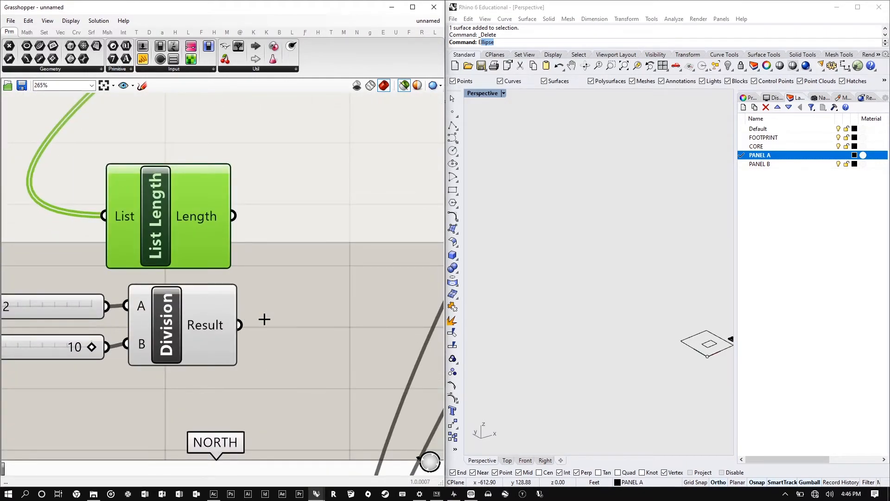
pyautogui.scroll(-4, 264, 319)
pyautogui.scroll(5, 301, 288)
pyautogui.doubleClick(303, 323)
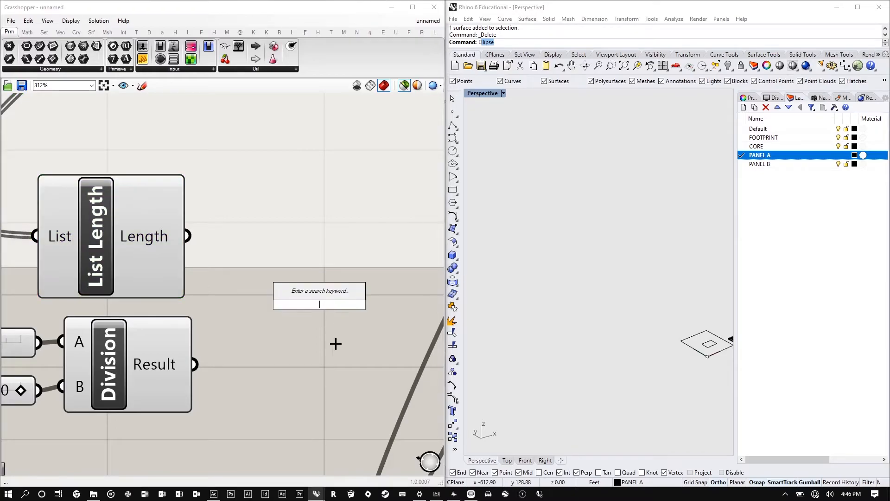
pyautogui.write('mu')
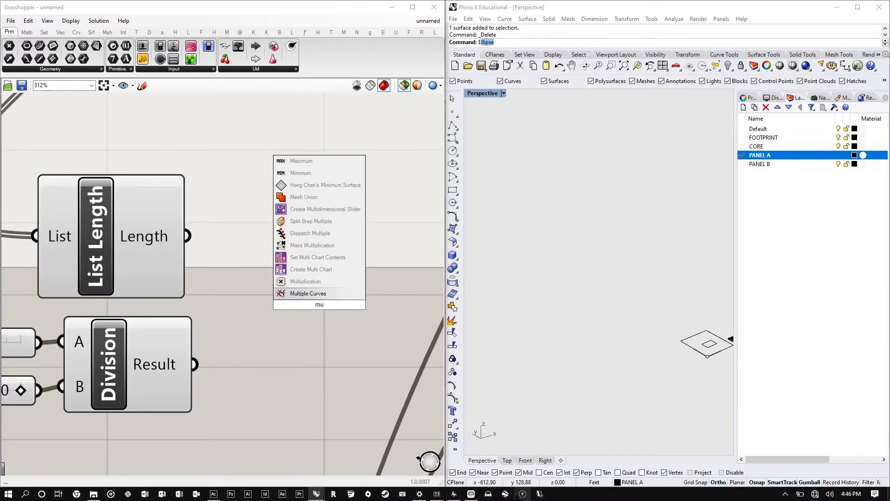
pyautogui.press('Down')
pyautogui.press('Down')
pyautogui.press('Down')
pyautogui.press('Down')
pyautogui.press('Down')
pyautogui.press('Down')
pyautogui.press('Down')
pyautogui.press('Down')
pyautogui.press('Down')
pyautogui.press('Down')
pyautogui.press('Down')
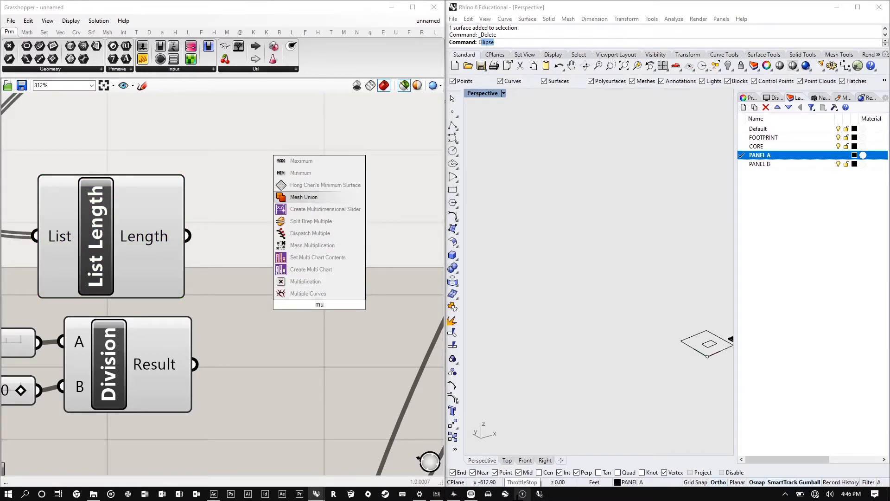
pyautogui.press('Return')
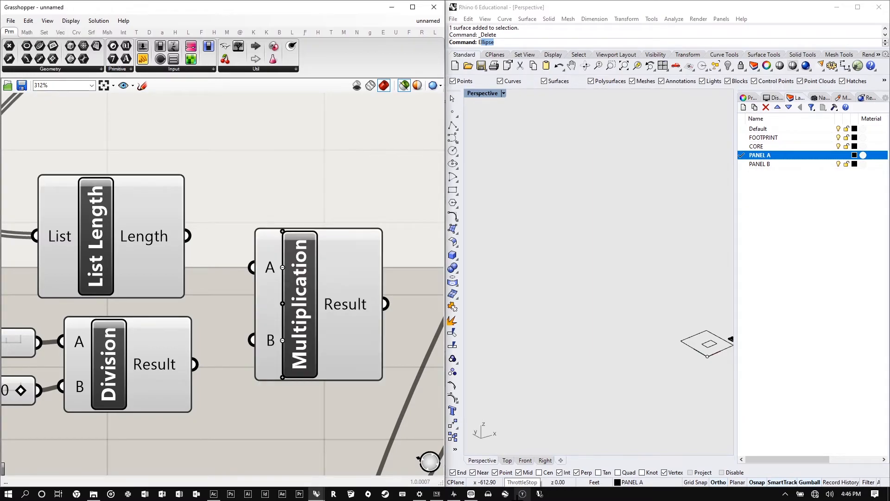
# - Set the slider on Division's A input to 1 and the slider on its B input to 4
pyautogui.scroll(-7, 343, 179)
pyautogui.scroll(5, 231, 229)
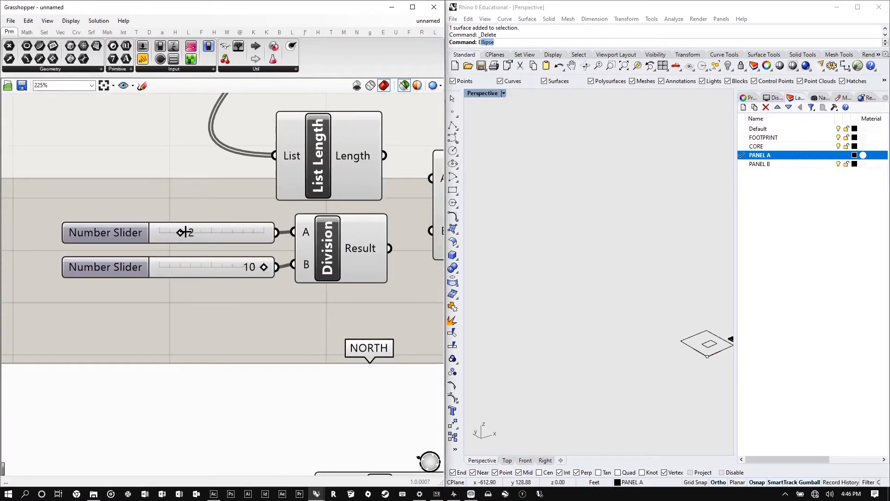
pyautogui.moveTo(180, 232)
pyautogui.mouseDown()
pyautogui.moveTo(135, 239)
pyautogui.moveTo(168, 232)
pyautogui.mouseUp()
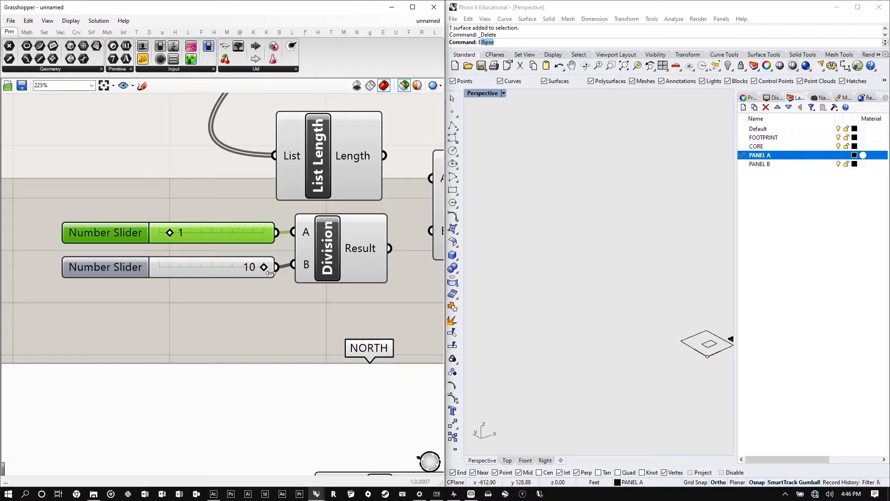
pyautogui.moveTo(263, 267); pyautogui.dragTo(200, 268)
# - Connect Division's Result to Multiplication's B input and List Length's Length output to its A input
pyautogui.scroll(-2, 125, 226)
pyautogui.scroll(2, 257, 214)
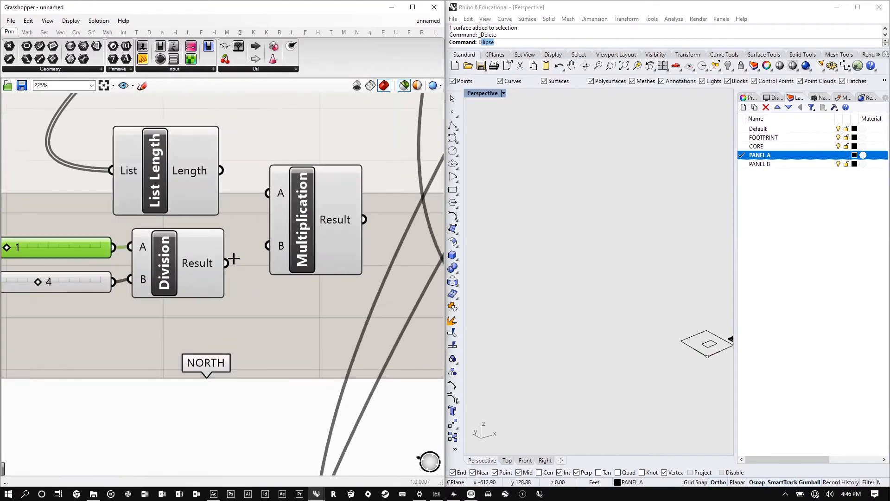
pyautogui.moveTo(198, 256)
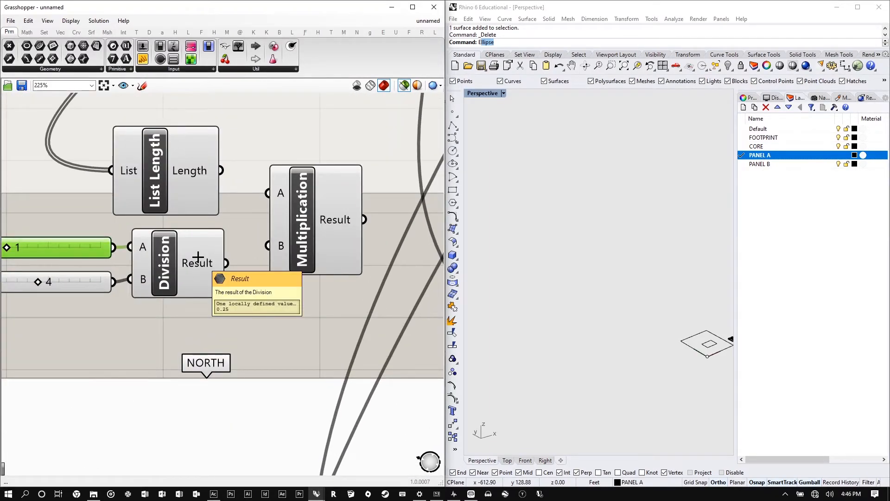
pyautogui.moveTo(227, 262); pyautogui.dragTo(271, 245)
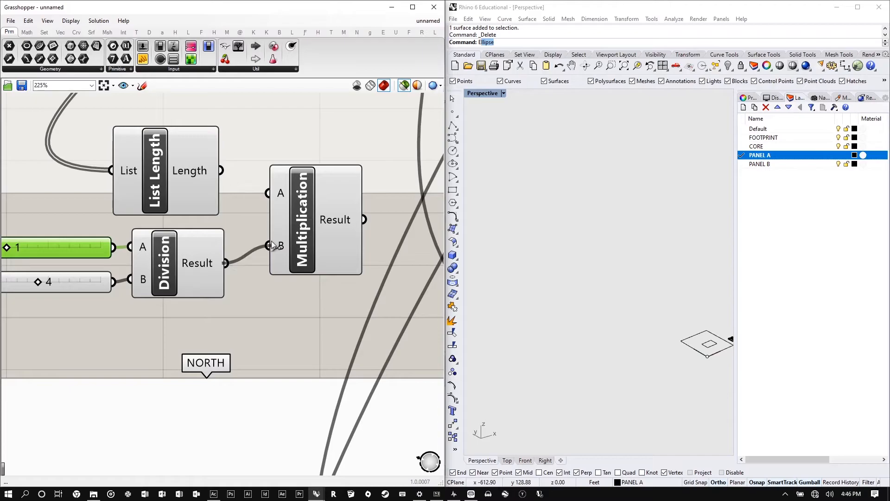
pyautogui.moveTo(226, 170); pyautogui.dragTo(257, 188)
# - Add an empty panel on the output side of Multiplication, leaving a gap between the two
pyautogui.scroll(-3, 160, 197)
pyautogui.scroll(3, 232, 206)
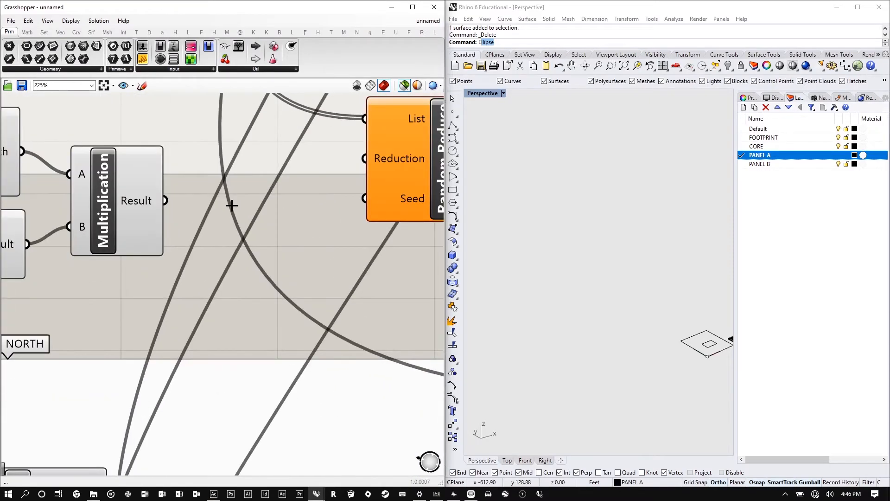
pyautogui.moveTo(143, 195)
pyautogui.click(142, 59)
pyautogui.click(247, 192)
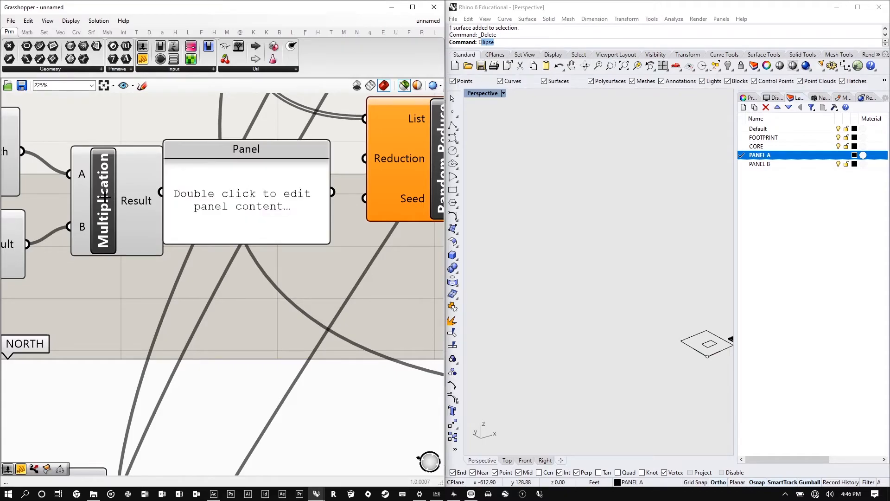
pyautogui.moveTo(288, 197); pyautogui.dragTo(378, 223)
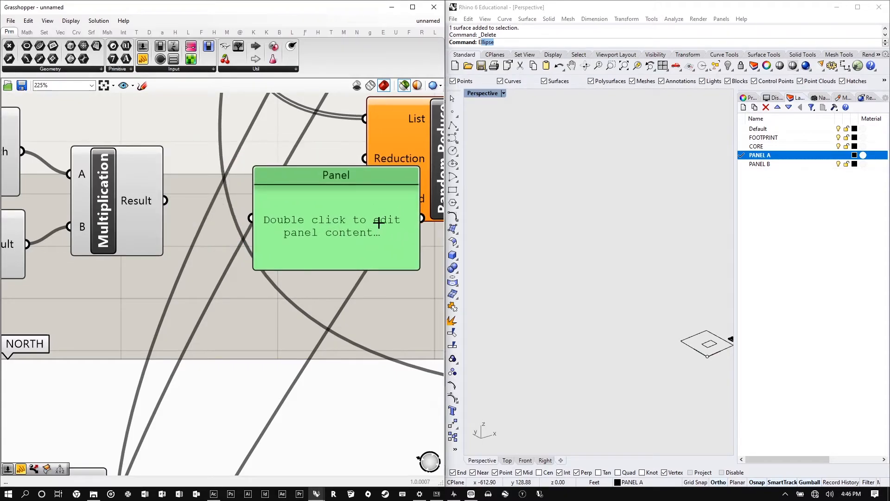
# - Add an Integer parameter between the Multiplication component and the new panel
pyautogui.doubleClick(207, 248)
pyautogui.write('in')
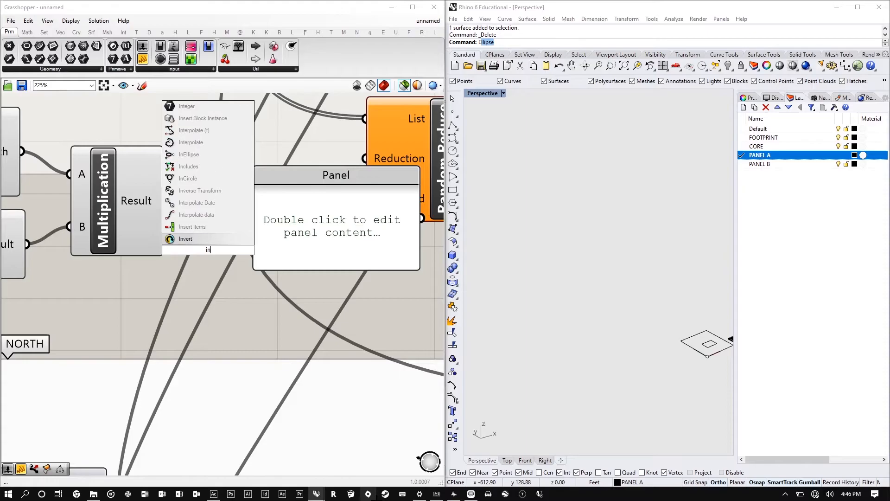
pyautogui.write('te')
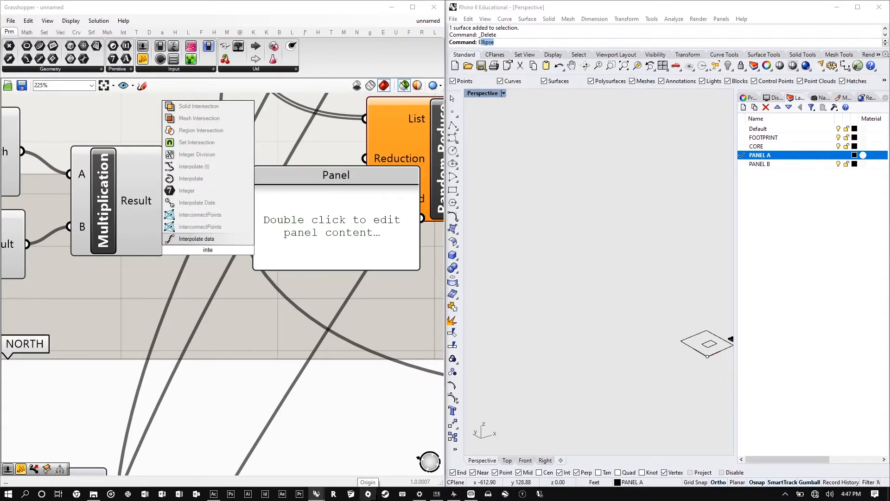
pyautogui.press('Up')
pyautogui.press('Up')
pyautogui.press('Up')
pyautogui.press('Up')
pyautogui.press('Return')
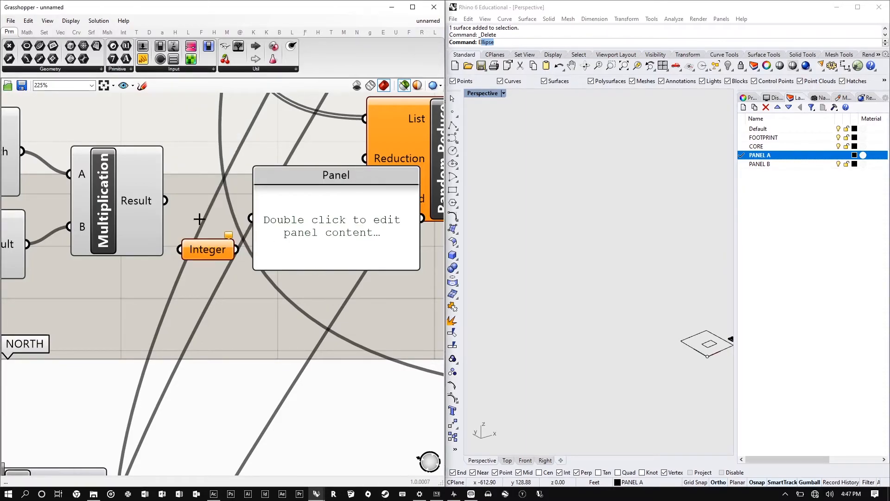
# - Connect Multiplication's Result to Integer, and Integer to both the panel, moved below Random Reduce, and Random Reduce's Reduction input
pyautogui.moveTo(236, 249); pyautogui.dragTo(250, 218)
pyautogui.click(287, 244)
pyautogui.moveTo(288, 245); pyautogui.dragTo(295, 320)
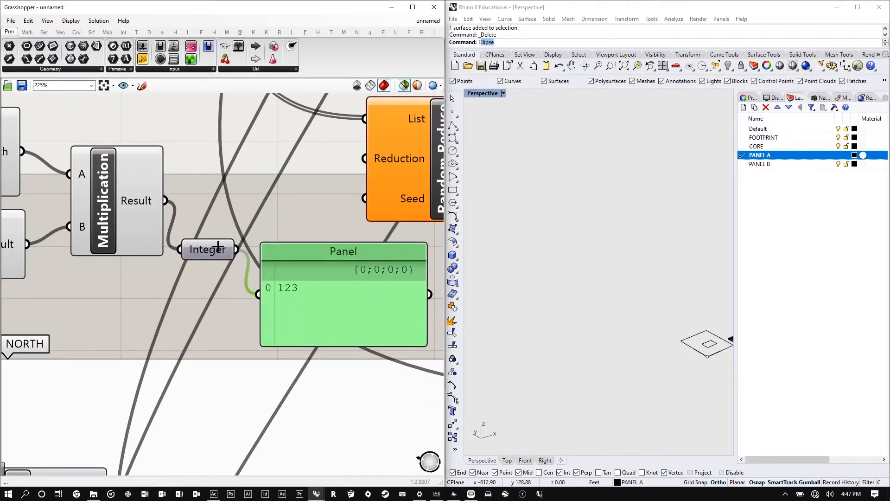
pyautogui.moveTo(218, 246); pyautogui.dragTo(364, 159)
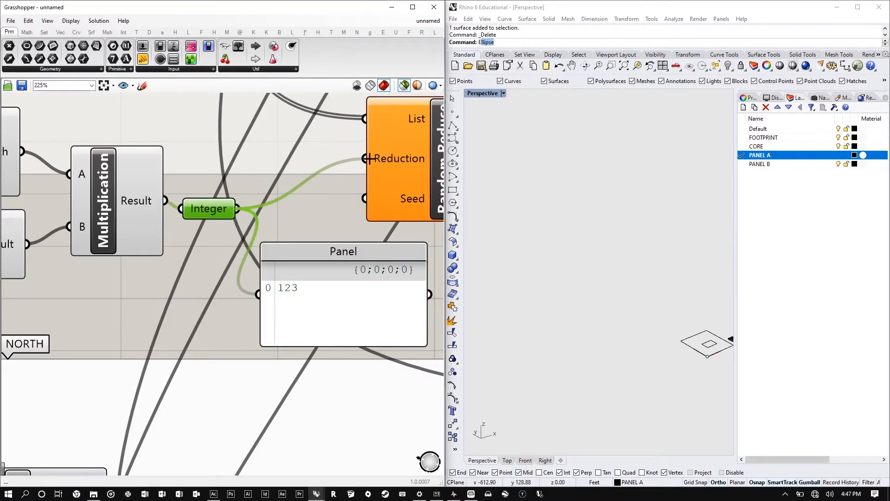
# - Select Random Reduce and examine the randomly reduced WEST facade boxes up close in the Perspective viewport
pyautogui.scroll(-2, 230, 204)
pyautogui.click(234, 185)
pyautogui.scroll(-5, 602, 295)
pyautogui.scroll(12, 649, 214)
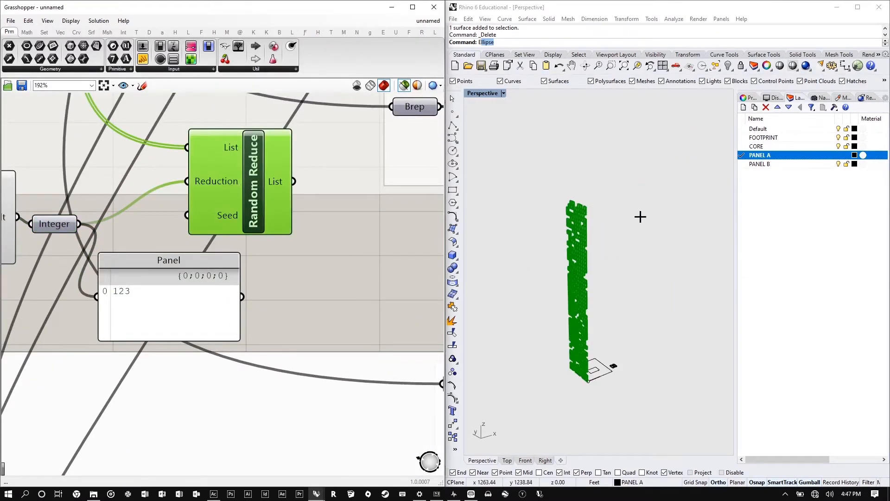
pyautogui.moveTo(587, 224); pyautogui.dragTo(666, 216, button='right')
pyautogui.scroll(-2, 324, 233)
pyautogui.scroll(-4, 622, 238)
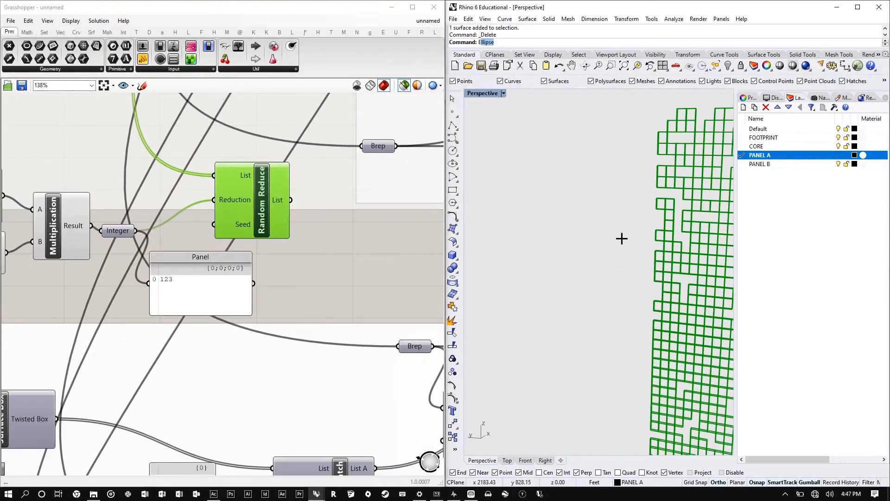
# - Move the reduction components, from the number sliders and List Length through Random Reduce with the panel, out beyond the WEST group onto empty canvas
pyautogui.scroll(2, 706, 249)
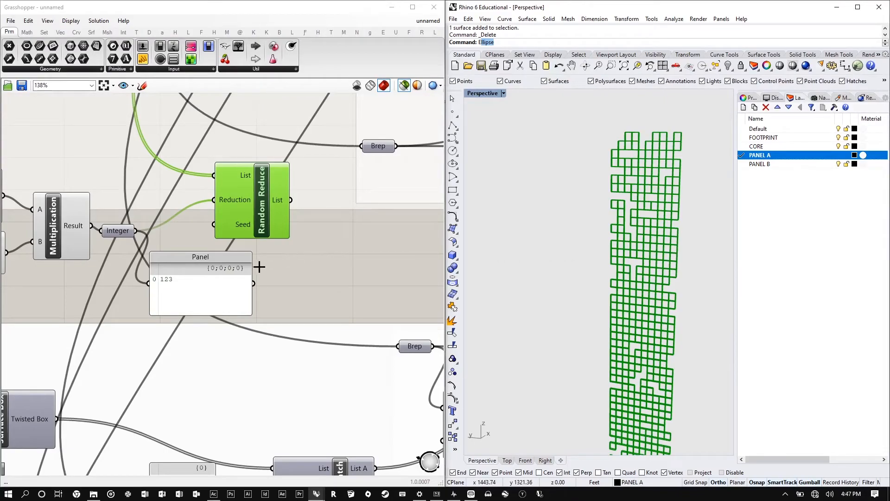
pyautogui.scroll(-2, 175, 224)
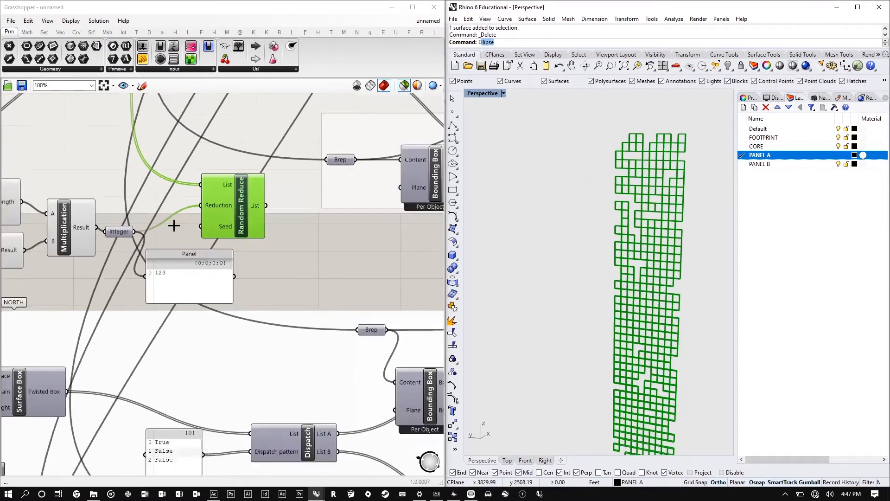
pyautogui.moveTo(225, 243); pyautogui.dragTo(235, 248)
pyautogui.scroll(-3, 234, 246)
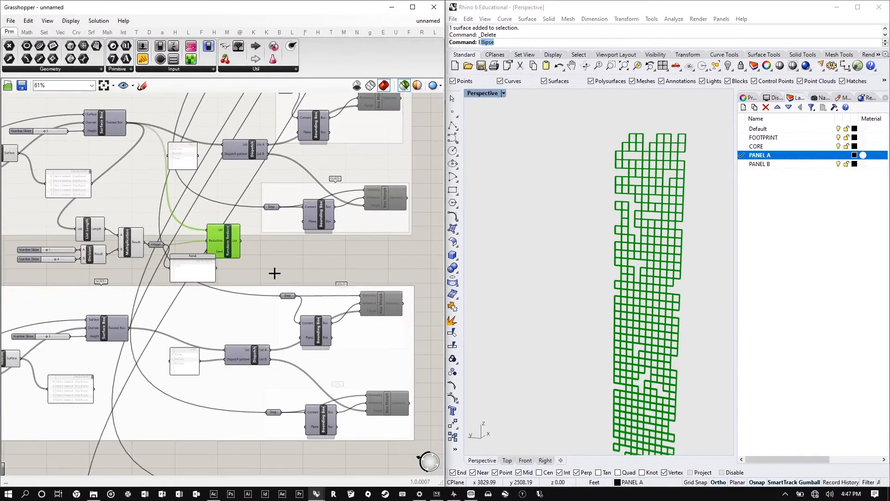
pyautogui.moveTo(13, 255); pyautogui.dragTo(50, 256, button='right')
pyautogui.scroll(2, 50, 257)
pyautogui.moveTo(376, 278); pyautogui.dragTo(414, 239)
pyautogui.scroll(-6, 104, 233)
pyautogui.scroll(2, 145, 235)
pyautogui.moveTo(273, 233); pyautogui.dragTo(72, 222, button='right')
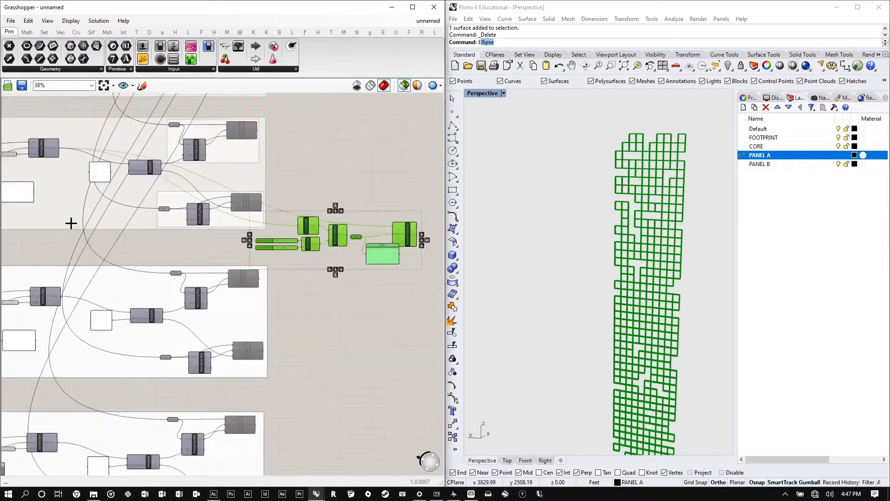
# - Reposition the panel fed by the Integer parameter to a clear spot below Random Reduce
pyautogui.scroll(5, 329, 248)
pyautogui.click(168, 353)
pyautogui.moveTo(168, 298); pyautogui.dragTo(158, 319)
pyautogui.click(206, 250)
# - Add an Item Index component on the output side of Random Reduce
pyautogui.doubleClick(299, 192)
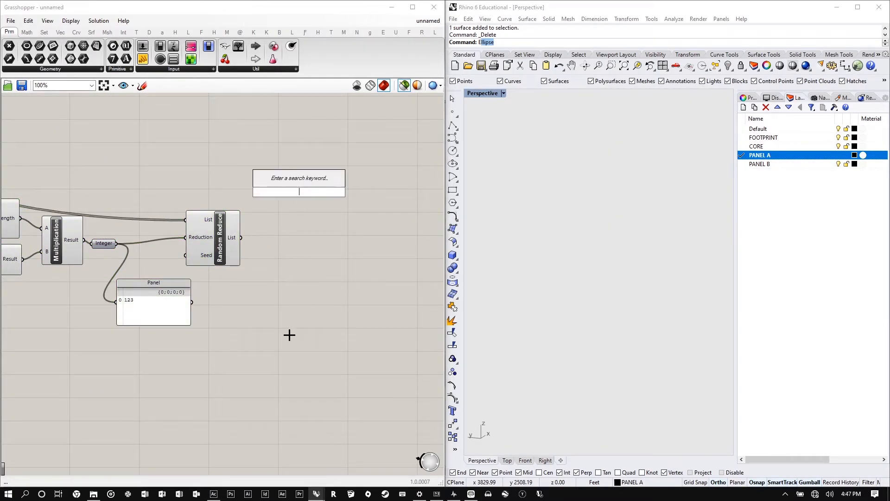
pyautogui.write('list')
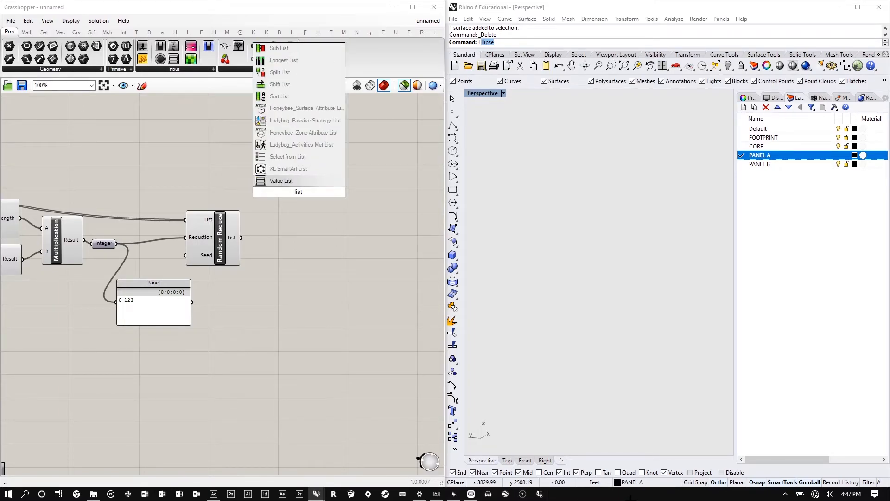
pyautogui.press('BackSpace')
pyautogui.press('BackSpace')
pyautogui.press('BackSpace')
pyautogui.press('BackSpace')
pyautogui.write('ll')
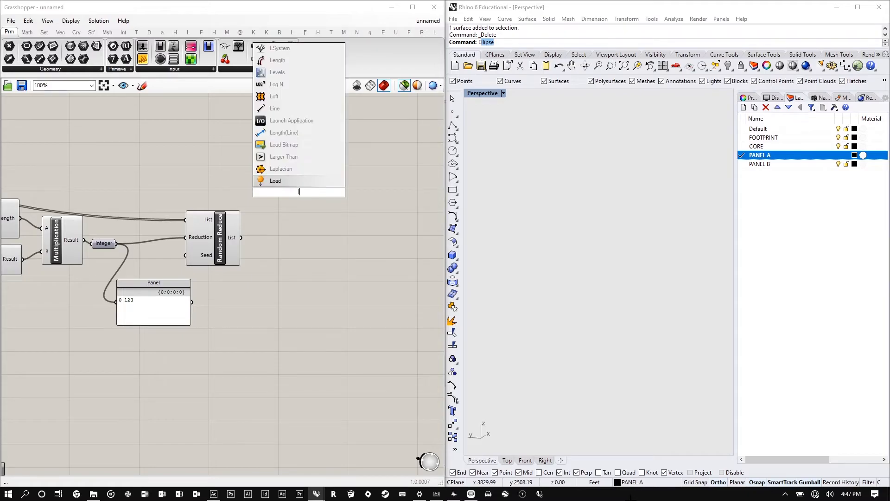
pyautogui.press('BackSpace')
pyautogui.press('BackSpace')
pyautogui.write('list')
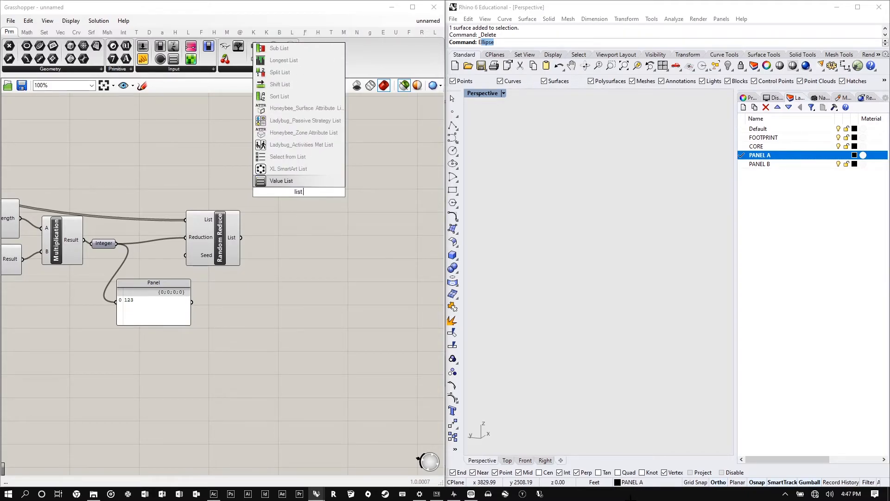
pyautogui.write(' index')
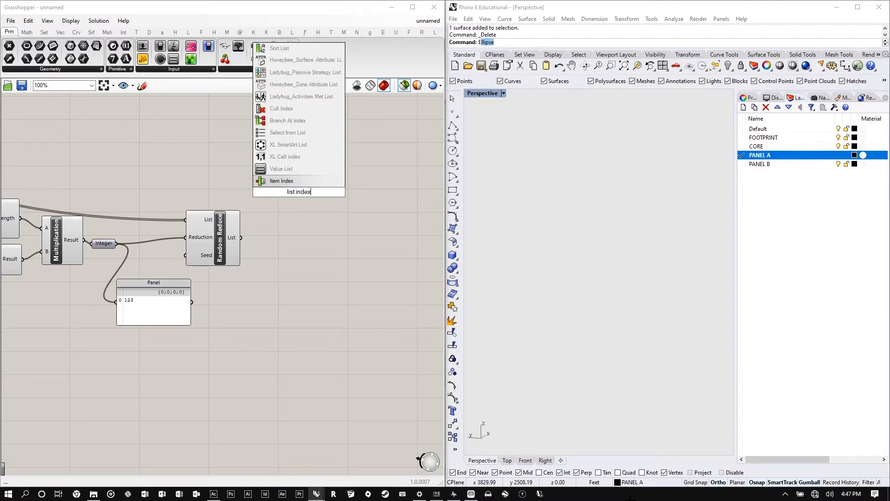
pyautogui.press('Return')
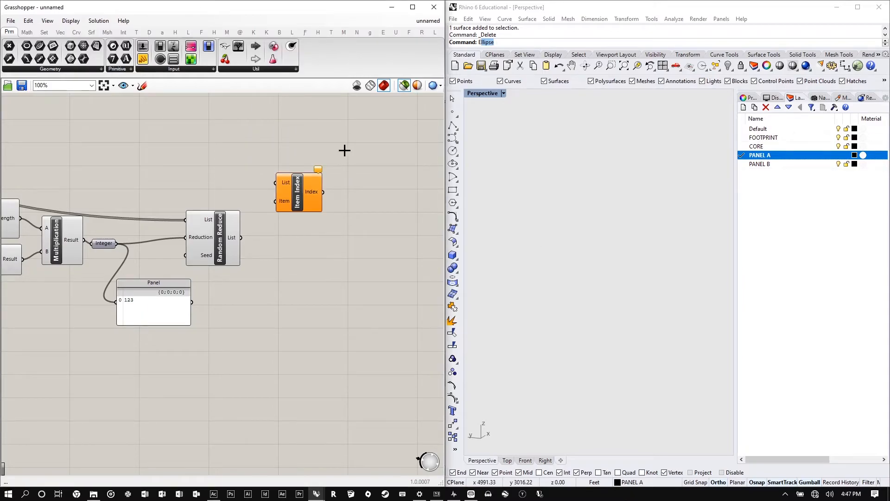
# - Move Item Index higher up the canvas and paste a copy of it next to Random Reduce
pyautogui.moveTo(301, 170); pyautogui.dragTo(300, 124)
pyautogui.hotkey('ctrl', 'c')
pyautogui.hotkey('ctrl', 'v')
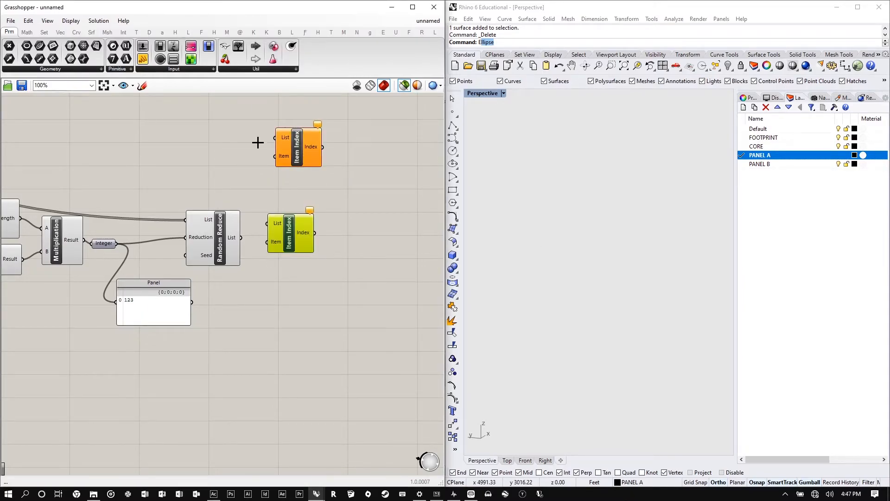
# - Connect the WEST Surface Box's Twisted Box output to both the List and Item inputs of the upper Item Index
pyautogui.scroll(-6, 320, 213)
pyautogui.scroll(5, 103, 187)
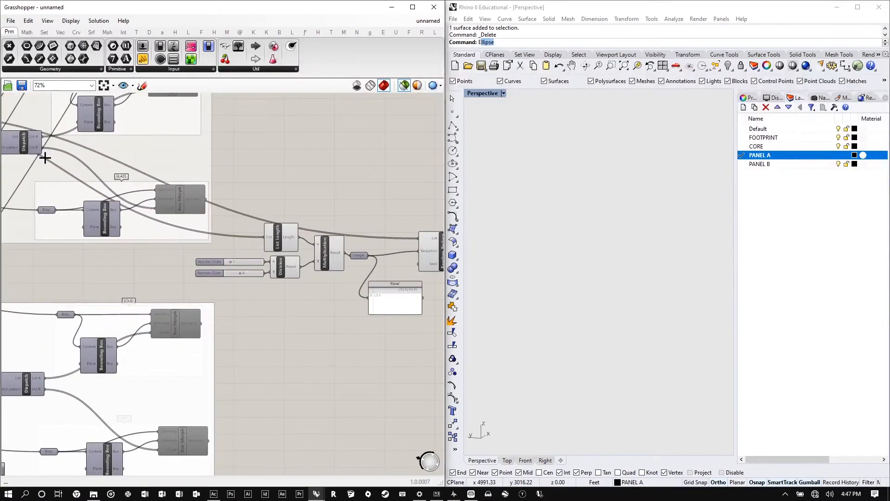
pyautogui.scroll(-3, 107, 157)
pyautogui.click(30, 137)
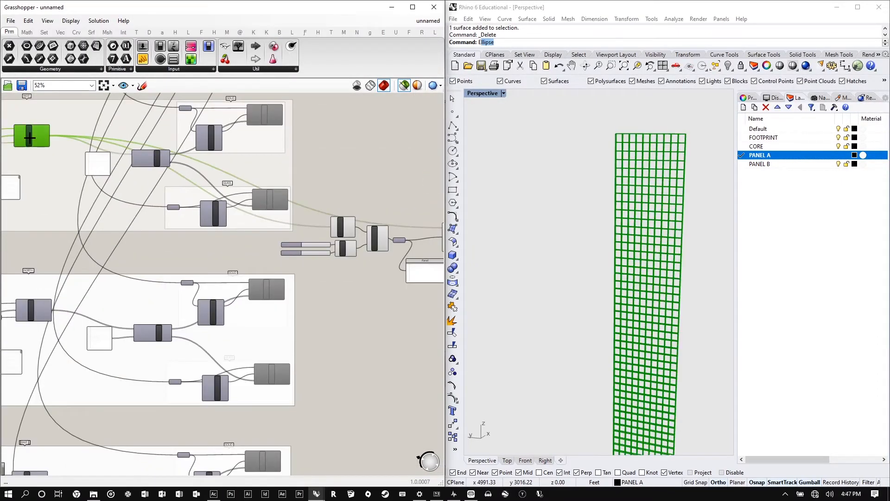
pyautogui.scroll(-4, 62, 132)
pyautogui.middleClick(58, 128)
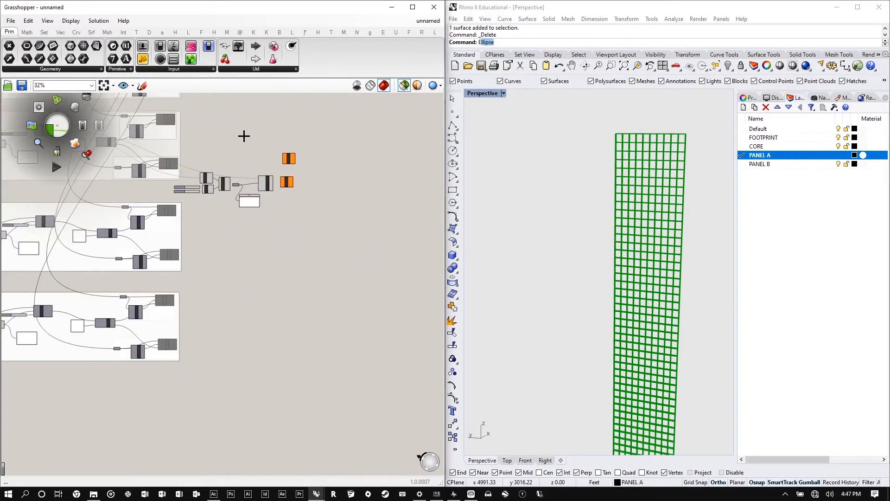
pyautogui.scroll(3, 242, 135)
pyautogui.click(294, 141)
pyautogui.scroll(-1, 294, 141)
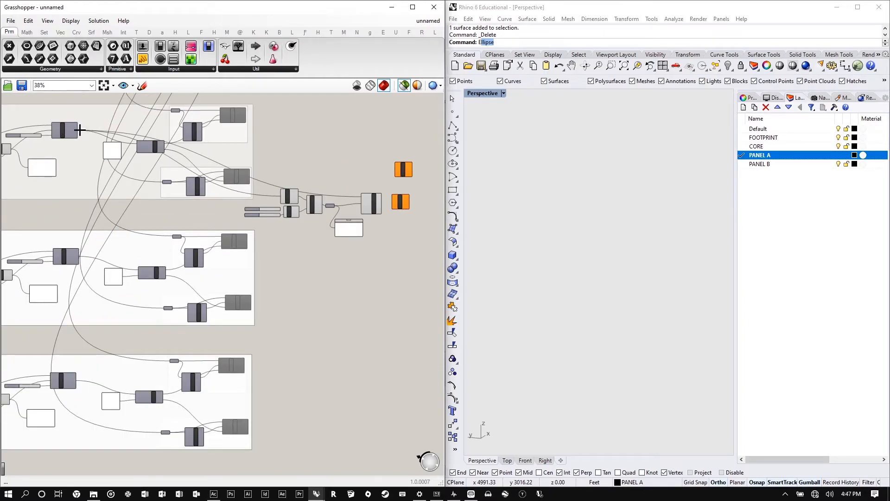
pyautogui.scroll(4, 385, 163)
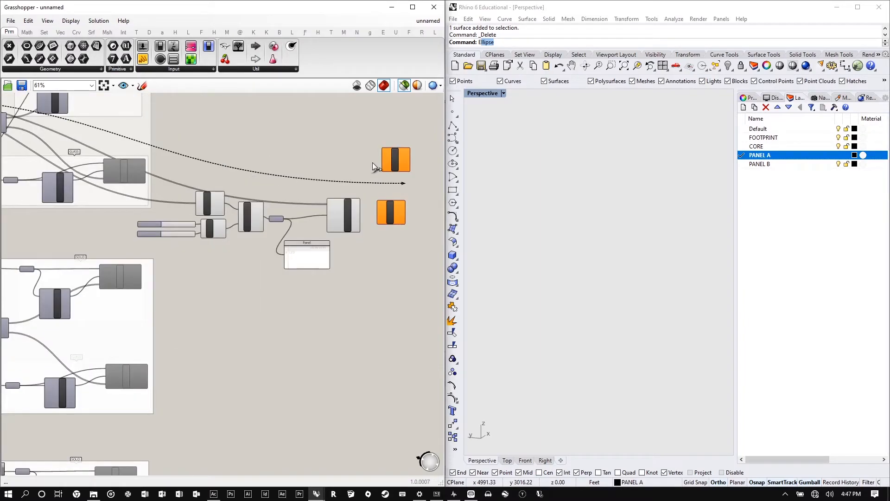
pyautogui.scroll(-6, 389, 162)
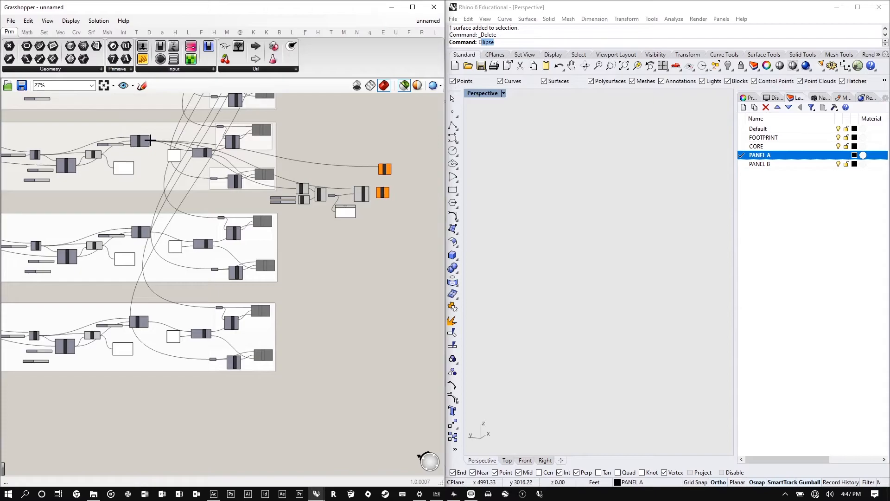
pyautogui.moveTo(151, 141); pyautogui.dragTo(381, 170)
pyautogui.scroll(5, 402, 174)
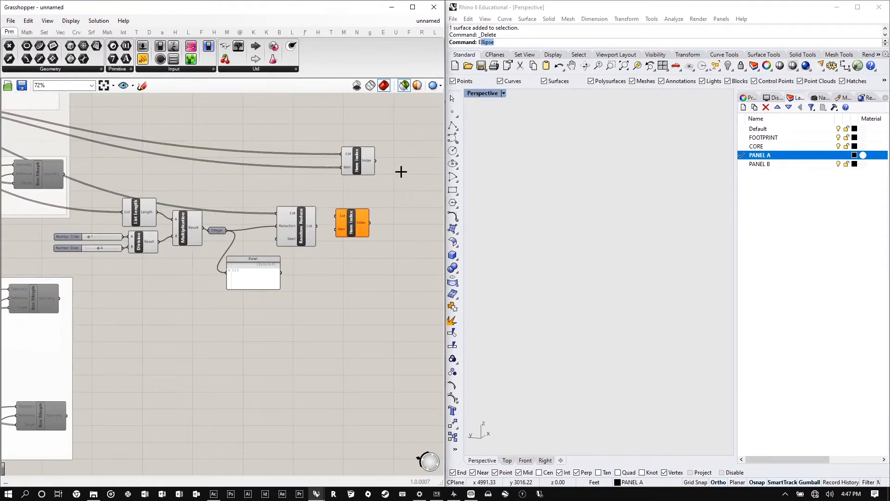
# - Reposition the lower Item Index and connect Random Reduce's List to its Item input and the WEST Twisted Box output to its List input
pyautogui.click(312, 234)
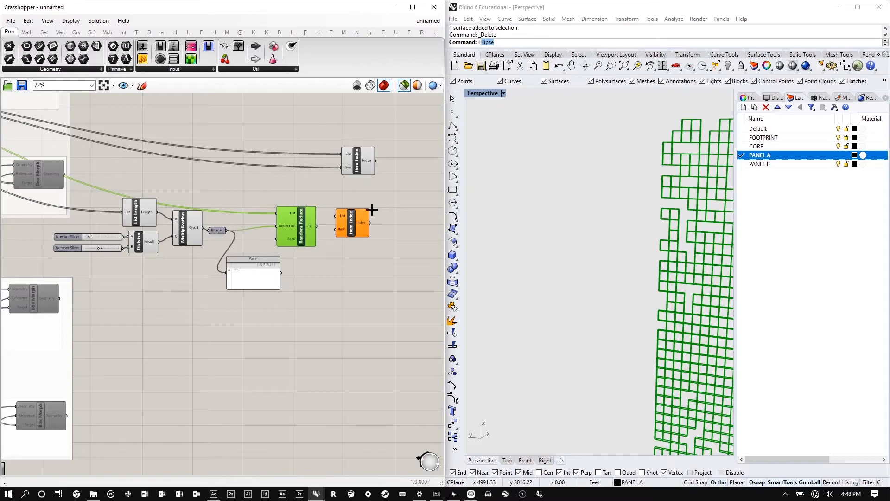
pyautogui.moveTo(366, 216); pyautogui.dragTo(379, 199)
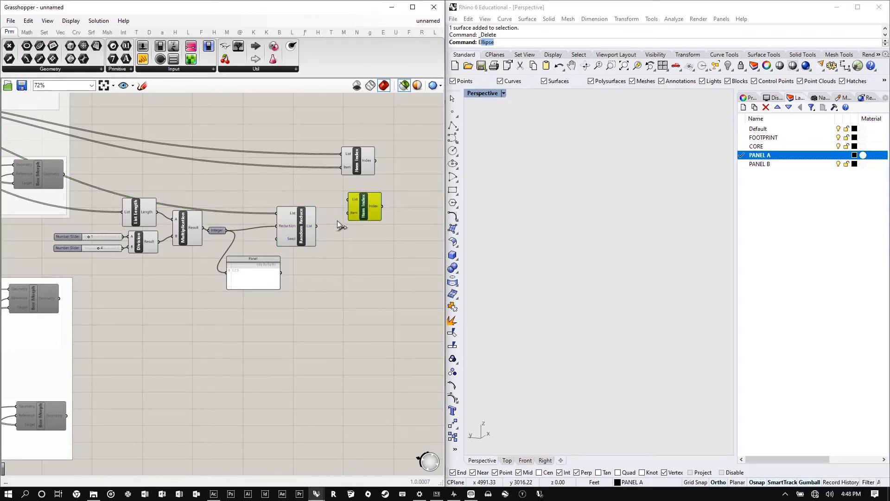
pyautogui.scroll(-5, 378, 222)
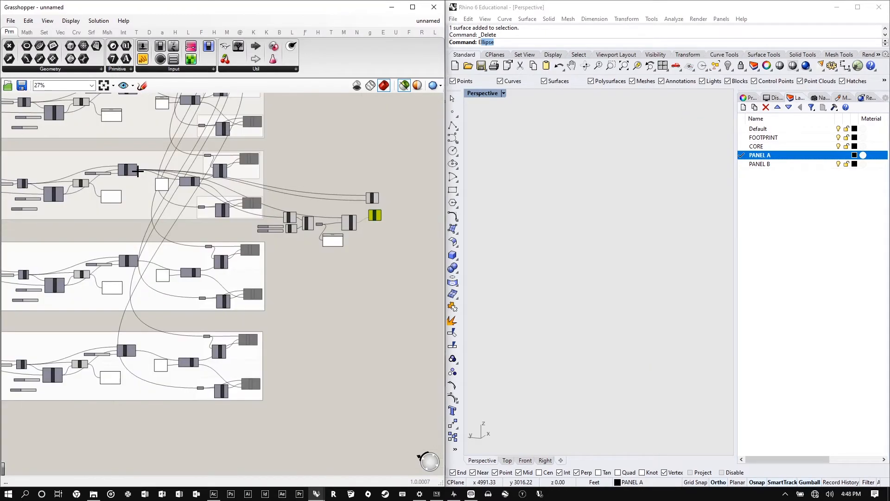
pyautogui.moveTo(138, 171); pyautogui.dragTo(368, 214)
pyautogui.scroll(-3, 348, 203)
pyautogui.scroll(10, 306, 193)
# - Add a List Item component and place it above and beyond the two Item Index components, leaving space between
pyautogui.doubleClick(280, 179)
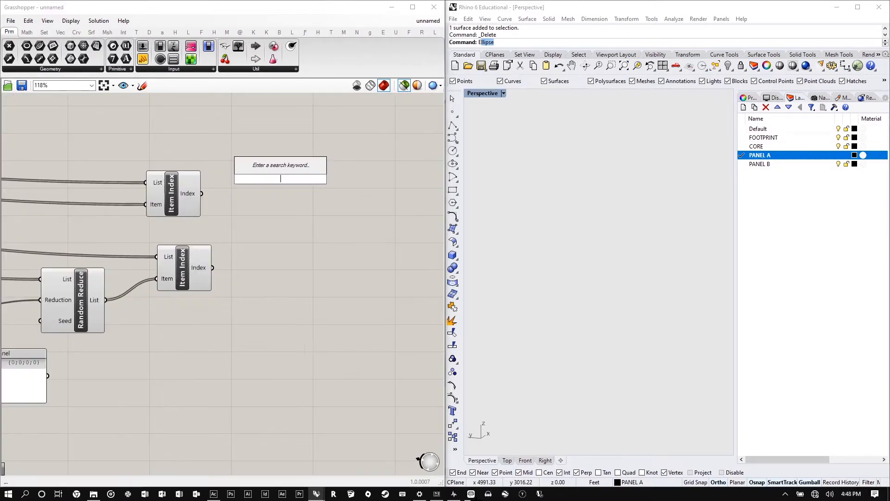
pyautogui.write('is')
pyautogui.press('BackSpace')
pyautogui.press('BackSpace')
pyautogui.write('i')
pyautogui.press('BackSpace')
pyautogui.write('list item')
pyautogui.press('Return')
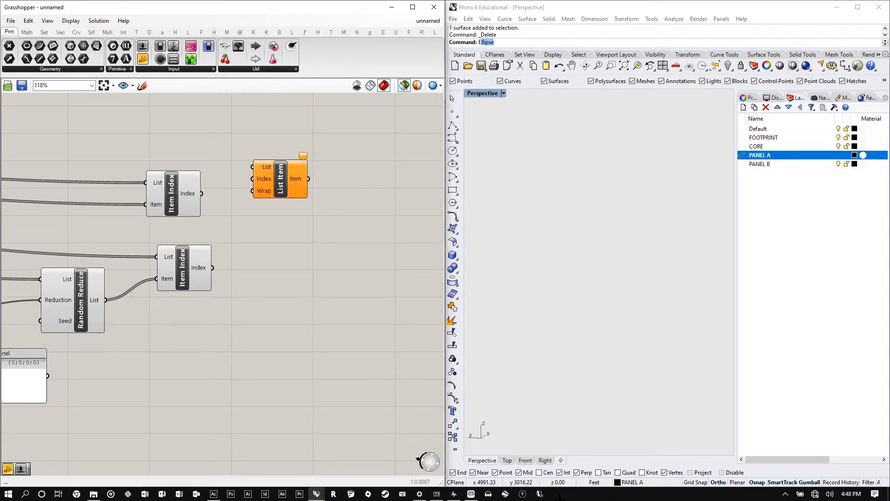
pyautogui.moveTo(281, 186); pyautogui.dragTo(379, 138)
# - Add a Set Difference (S) component between the Item Index components and List Item
pyautogui.doubleClick(284, 203)
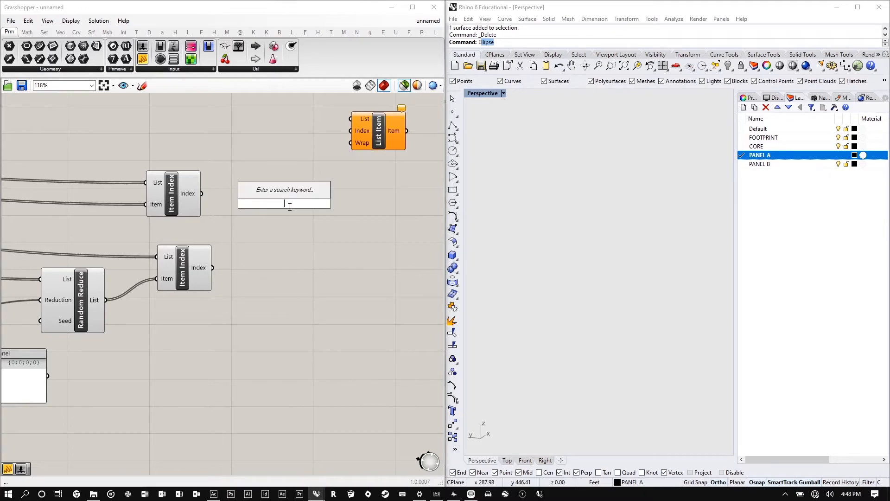
pyautogui.write('set ')
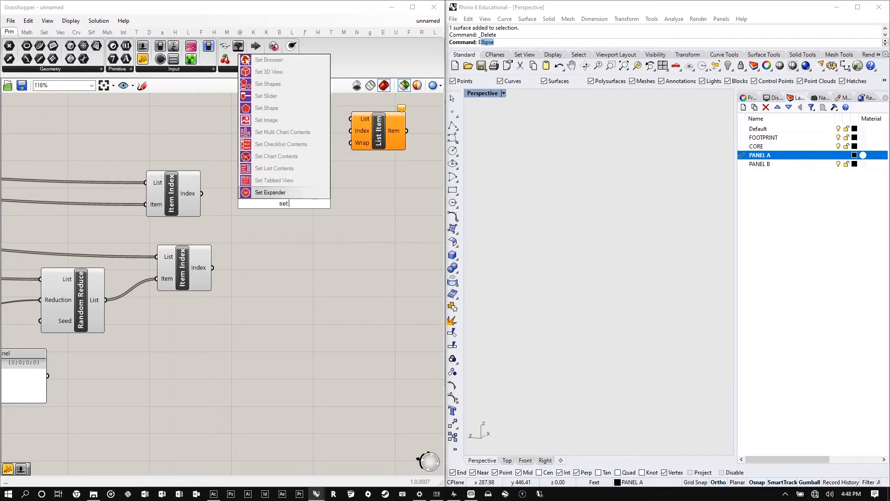
pyautogui.write('difere')
pyautogui.press('BackSpace')
pyautogui.press('BackSpace')
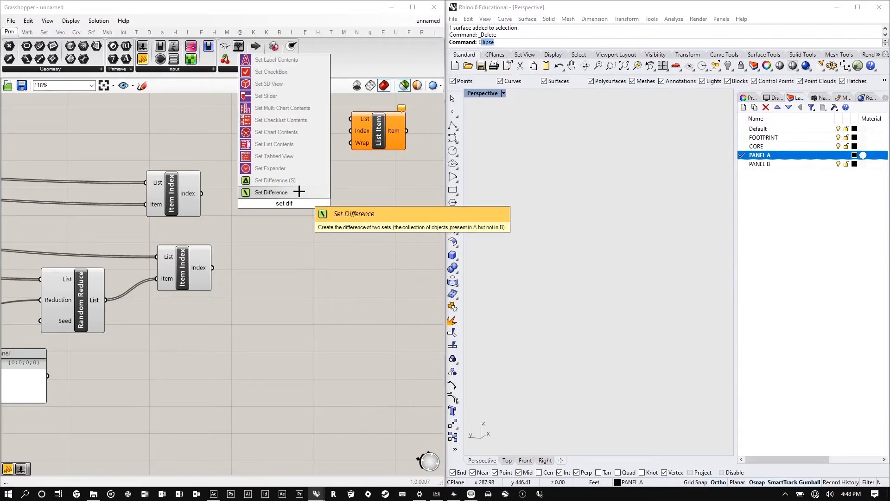
pyautogui.click(296, 192)
# - Connect the upper Item Index's Index output to Set A and the lower one's to Set B, nudging Set Difference (S) lower
pyautogui.scroll(2, 194, 218)
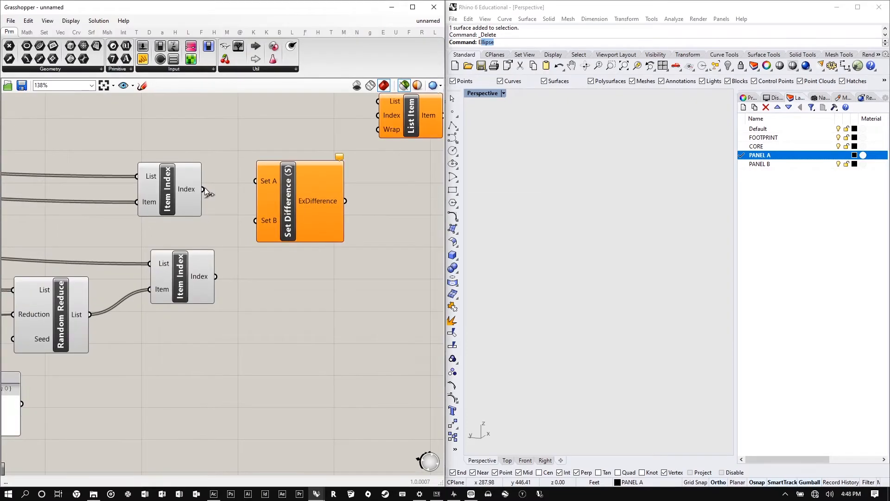
pyautogui.moveTo(205, 192); pyautogui.dragTo(255, 181)
pyautogui.moveTo(212, 277); pyautogui.dragTo(291, 224)
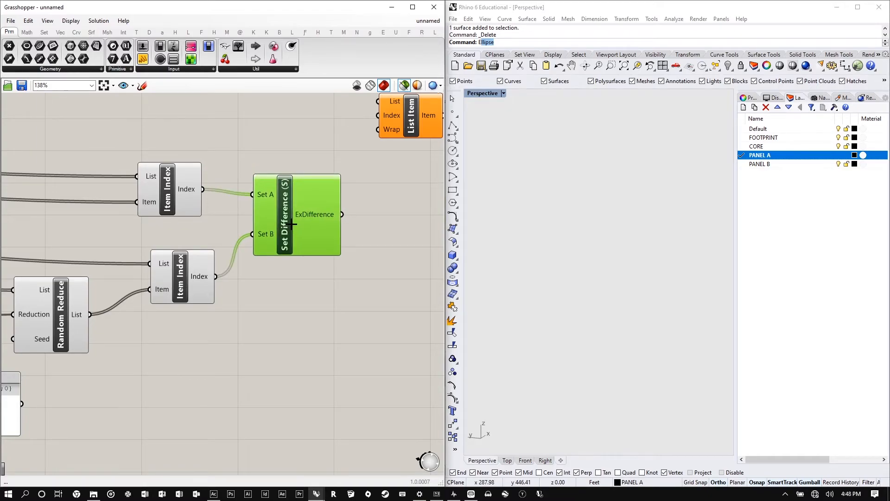
# - Connect ExDifference to List Item's Index input and the WEST Surface Box's Twisted Box output to its List input
pyautogui.scroll(-3, 297, 225)
pyautogui.moveTo(315, 186); pyautogui.dragTo(334, 154)
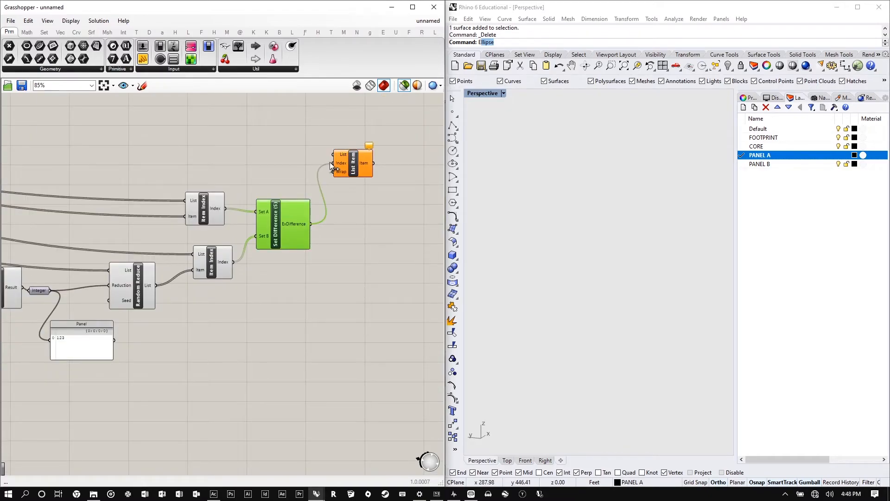
pyautogui.scroll(-5, 387, 218)
pyautogui.scroll(1, 151, 189)
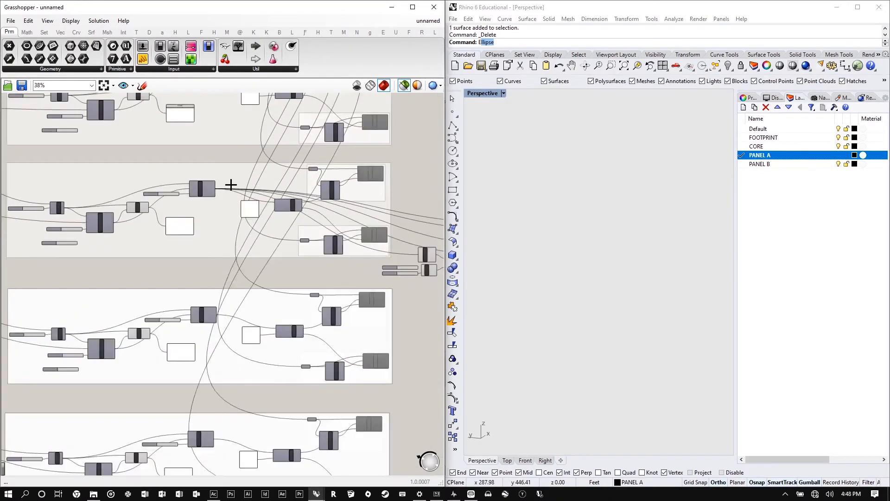
pyautogui.moveTo(218, 188); pyautogui.dragTo(391, 218)
pyautogui.scroll(-2, 230, 190)
pyautogui.scroll(5, 381, 217)
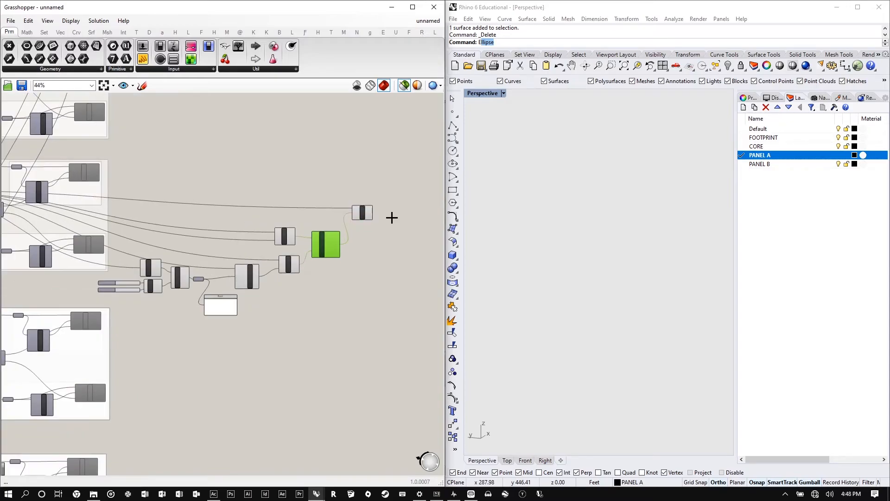
# - Select List Item and Random Reduce in turn and compare their WEST facade boxes in the Perspective viewport
pyautogui.scroll(1, 365, 208)
pyautogui.scroll(-3, 512, 195)
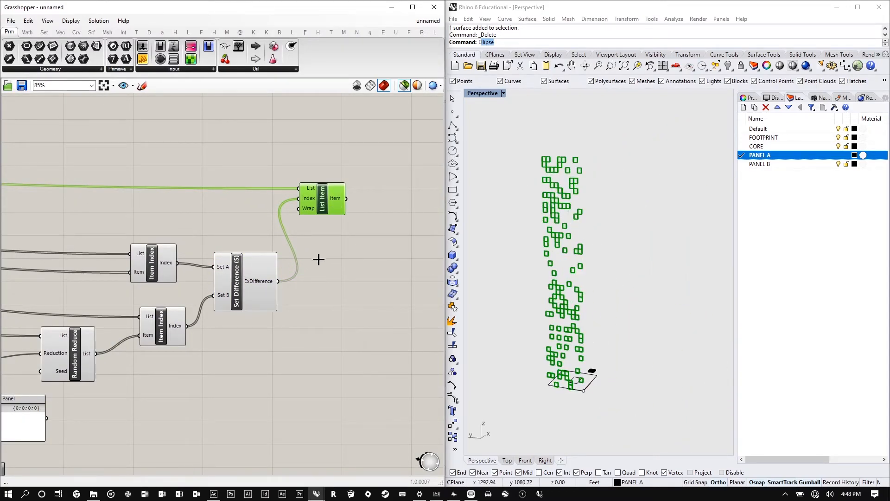
pyautogui.scroll(-3, 317, 263)
pyautogui.scroll(3, 147, 313)
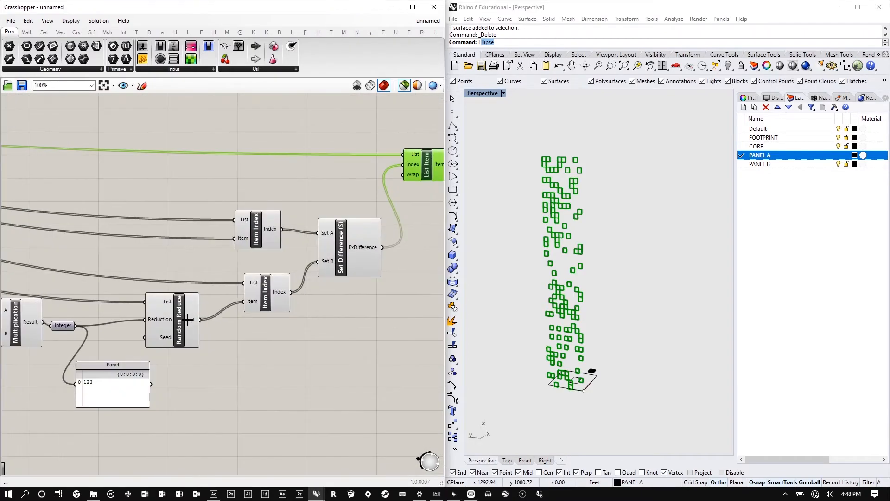
pyautogui.click(173, 318)
pyautogui.click(425, 167)
# - Select the whole reduction chain from the number sliders and List Length through Set Difference (S), leaving out List Item
pyautogui.scroll(-5, 402, 240)
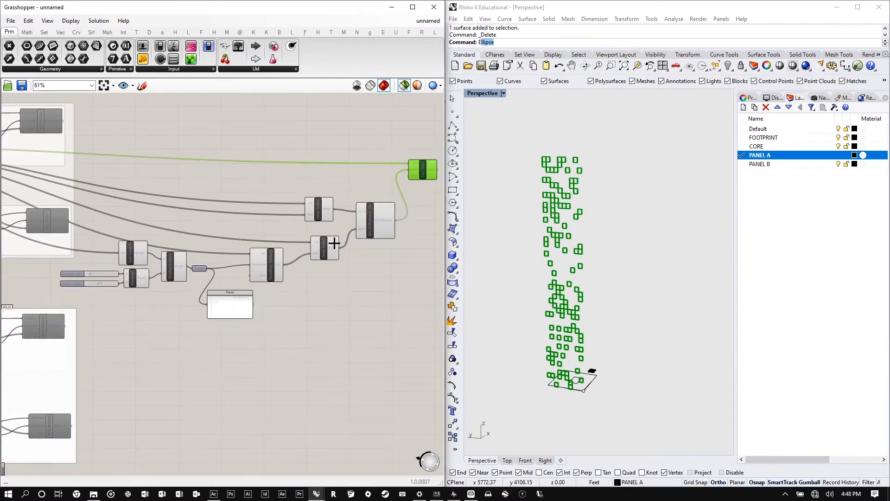
pyautogui.moveTo(328, 301); pyautogui.dragTo(145, 185)
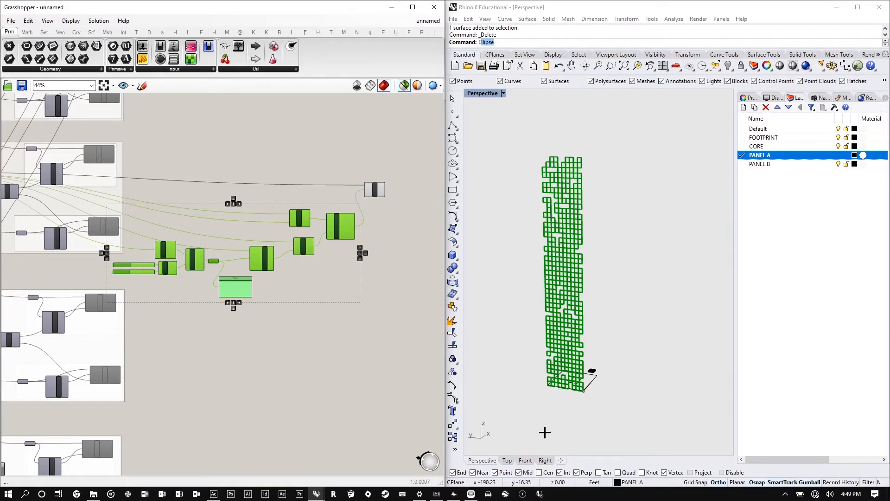
# - Turn off the preview of the whole reduction chain, from the number sliders through Set Difference (S) and List Item
pyautogui.scroll(-3, 389, 225)
pyautogui.scroll(2, 363, 204)
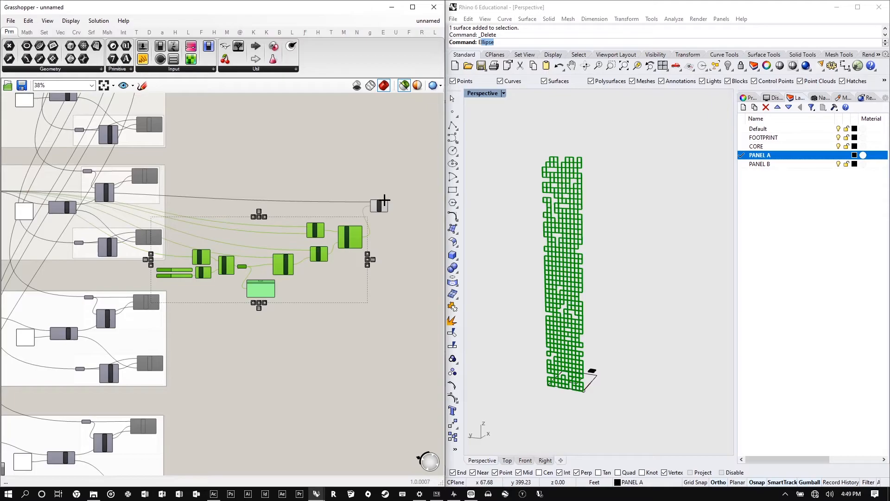
pyautogui.scroll(-2, 373, 231)
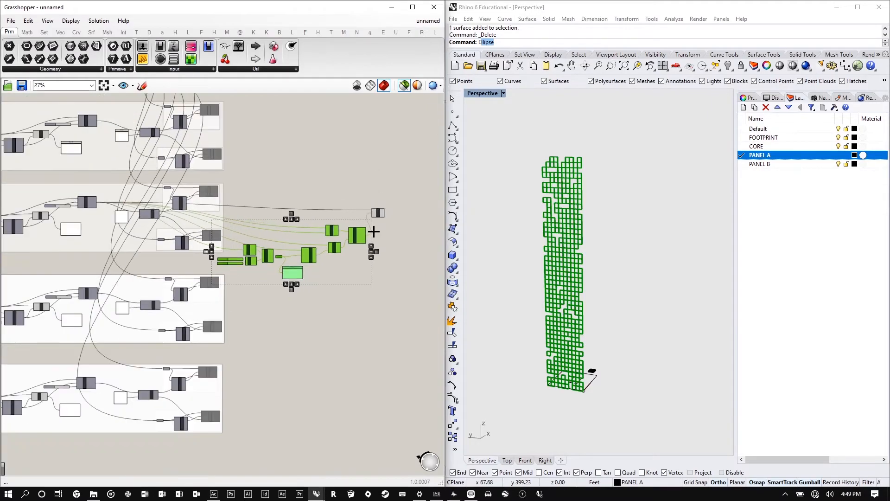
pyautogui.scroll(2, 373, 231)
pyautogui.click(389, 311)
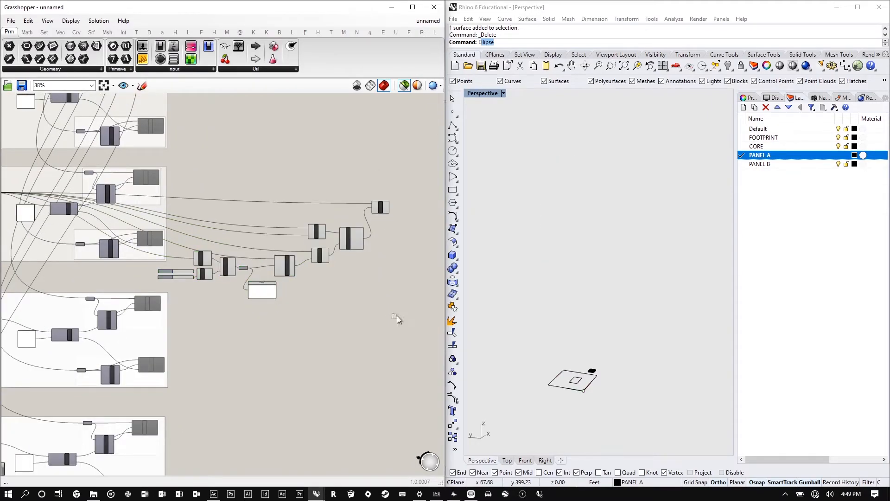
pyautogui.moveTo(396, 325); pyautogui.dragTo(185, 162)
pyautogui.rightClick(254, 158)
pyautogui.click(277, 175)
pyautogui.scroll(-2, 361, 195)
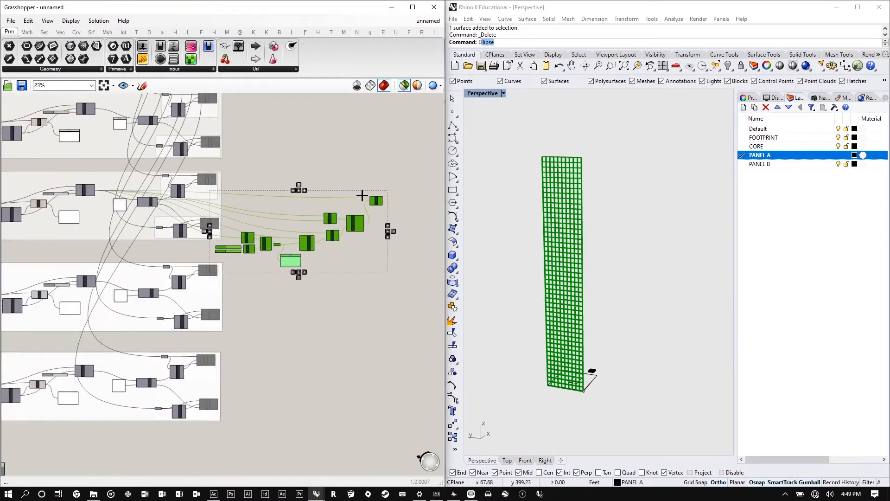
pyautogui.moveTo(362, 195); pyautogui.dragTo(442, 198, button='right')
pyautogui.scroll(-1, 197, 196)
pyautogui.scroll(3, 384, 174)
pyautogui.click(384, 174)
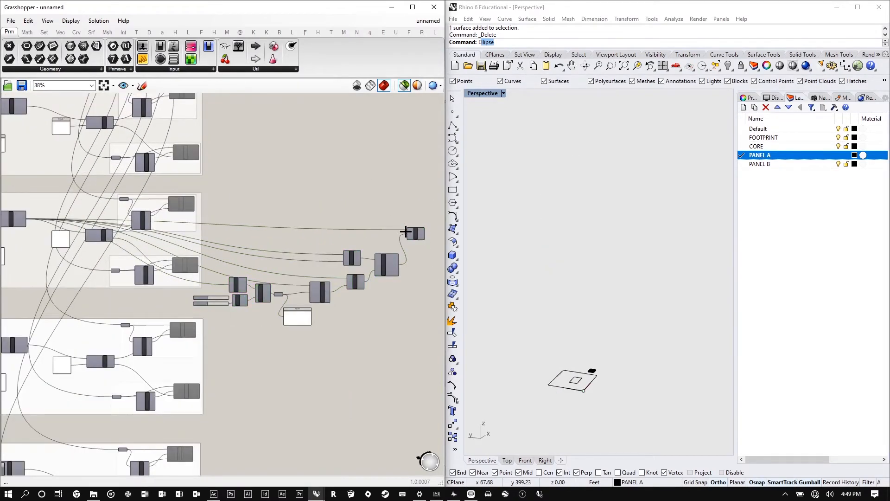
# - Connect List Item's output to the Target input of the WEST facade's SOLID Box Morph
pyautogui.click(416, 234)
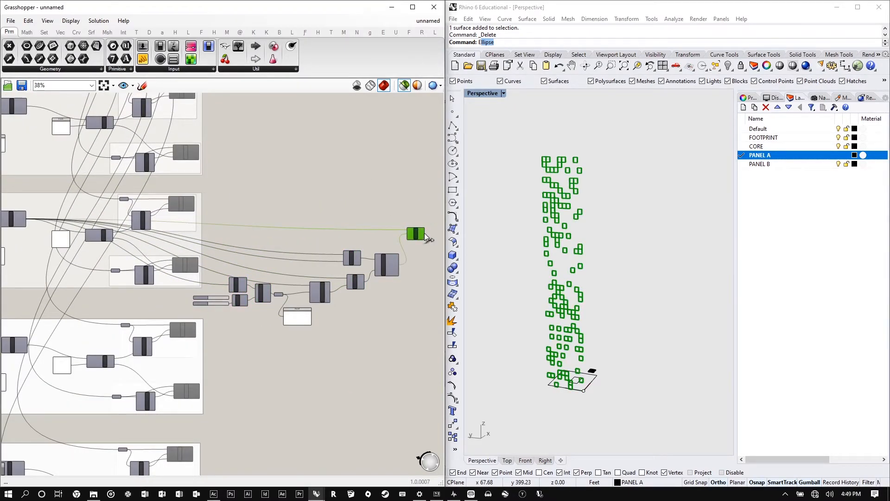
pyautogui.scroll(-1, 385, 190)
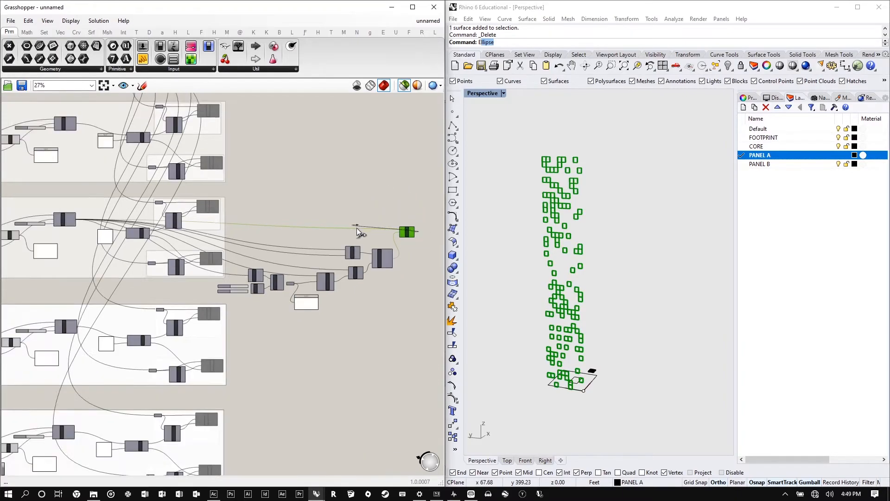
pyautogui.scroll(5, 218, 210)
pyautogui.moveTo(259, 233); pyautogui.dragTo(353, 210)
pyautogui.scroll(1, 316, 211)
pyautogui.scroll(-5, 220, 223)
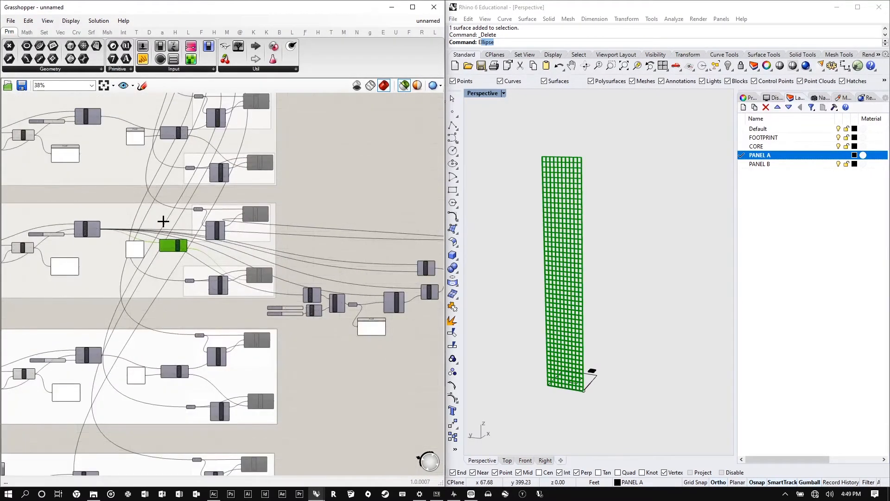
# - Connect Random Reduce's List output to the Target input of the WEST facade's SOLID Box Morph, replacing its existing wire
pyautogui.scroll(5, 289, 260)
pyautogui.click(380, 250)
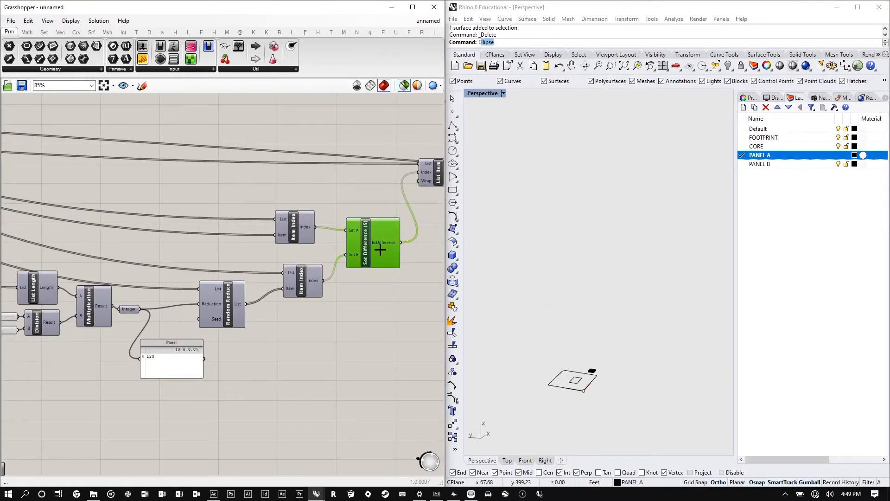
pyautogui.click(228, 301)
pyautogui.moveTo(246, 305); pyautogui.dragTo(301, 205)
pyautogui.scroll(-4, 360, 303)
pyautogui.scroll(4, 130, 249)
pyautogui.scroll(1, 311, 173)
pyautogui.scroll(2, 296, 168)
pyautogui.scroll(-3, 149, 313)
pyautogui.scroll(3, 140, 286)
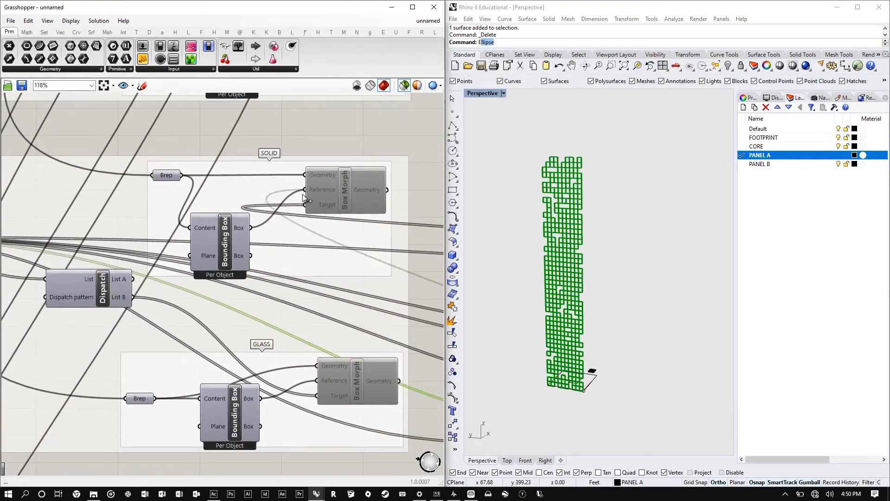
# - Connect List Item's output to the Target input of the WEST facade's GLASS Box Morph, replacing the Dispatch List B wire
pyautogui.scroll(-7, 147, 187)
pyautogui.scroll(5, 320, 207)
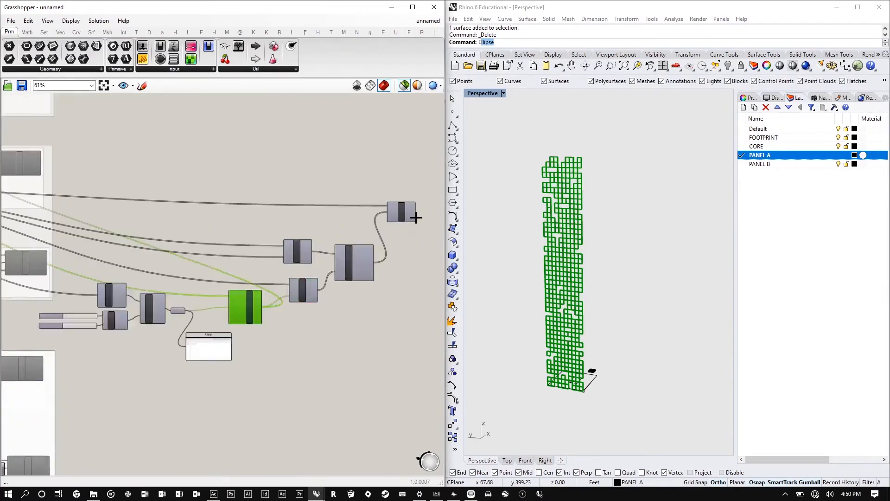
pyautogui.scroll(-4, 416, 167)
pyautogui.moveTo(416, 212); pyautogui.dragTo(128, 289)
pyautogui.scroll(7, 77, 202)
pyautogui.scroll(-10, 204, 271)
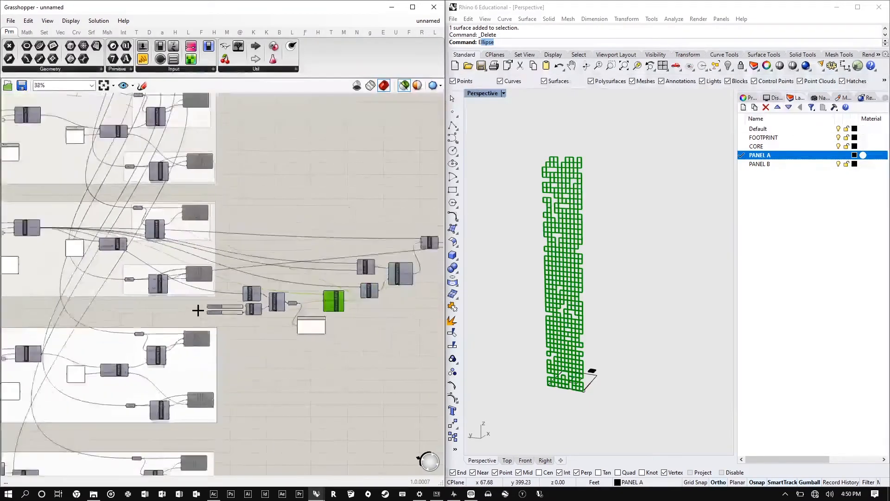
# - Connect the NORTH Surface Box's Twisted Box output to the Target input of the NORTH GLASS Box Morph, replacing the Dispatch List B wire
pyautogui.moveTo(404, 354); pyautogui.dragTo(227, 236)
pyautogui.scroll(2, 295, 277)
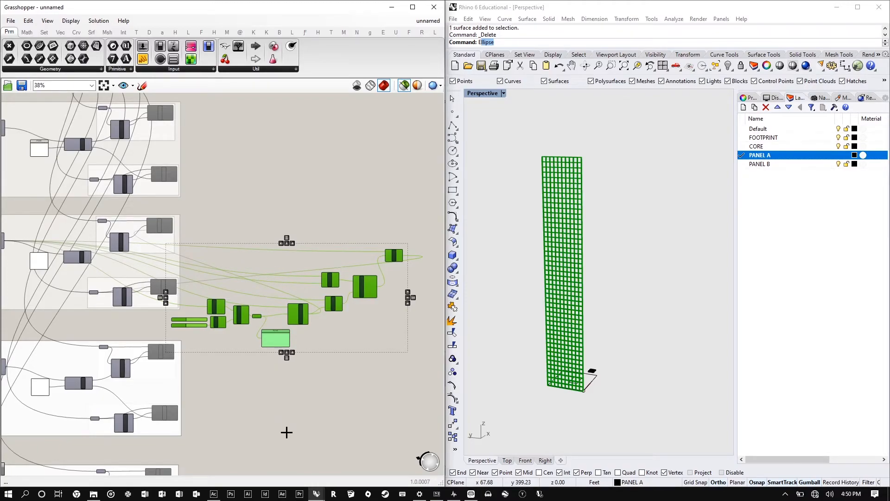
pyautogui.scroll(-2, 363, 175)
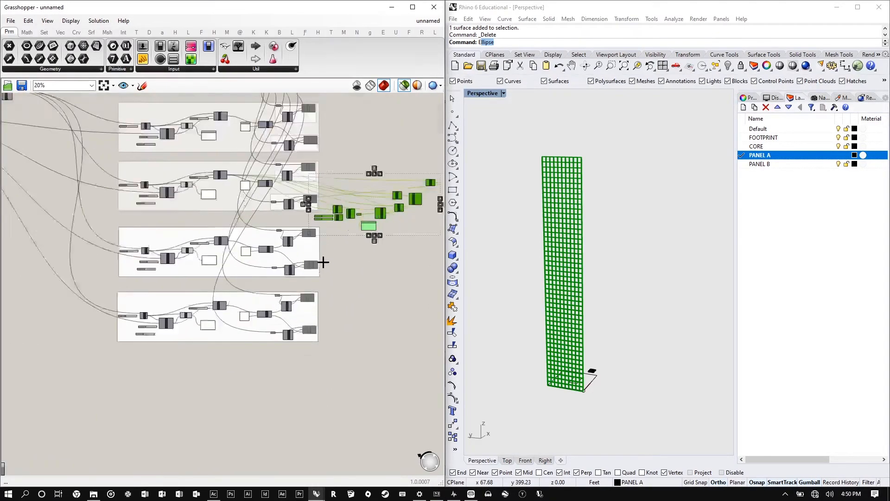
pyautogui.scroll(1, 323, 286)
pyautogui.scroll(4, 107, 268)
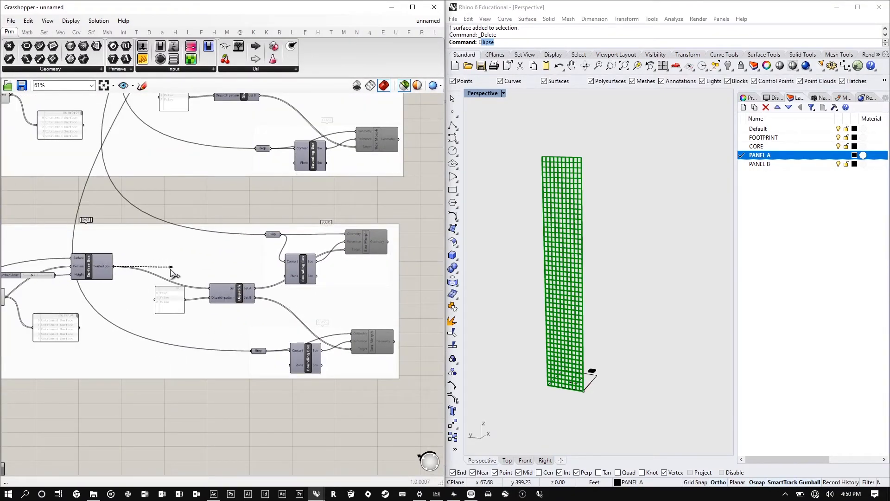
pyautogui.scroll(-2, 273, 310)
pyautogui.scroll(3, 129, 205)
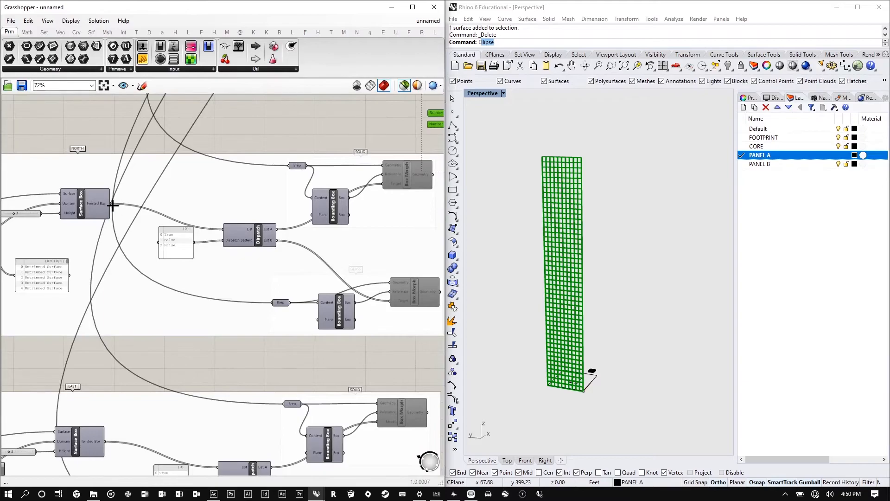
pyautogui.click(95, 205)
pyautogui.moveTo(112, 207); pyautogui.dragTo(392, 292)
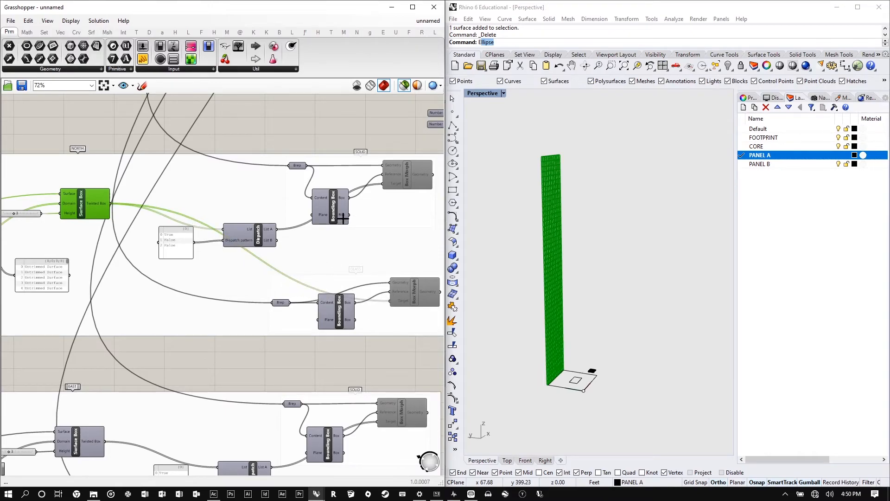
pyautogui.click(407, 173)
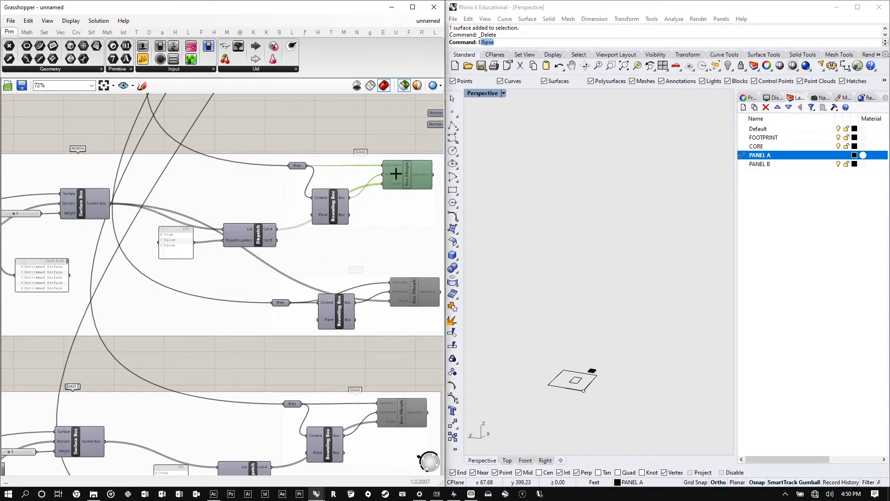
pyautogui.scroll(-3, 368, 203)
pyautogui.scroll(2, 298, 185)
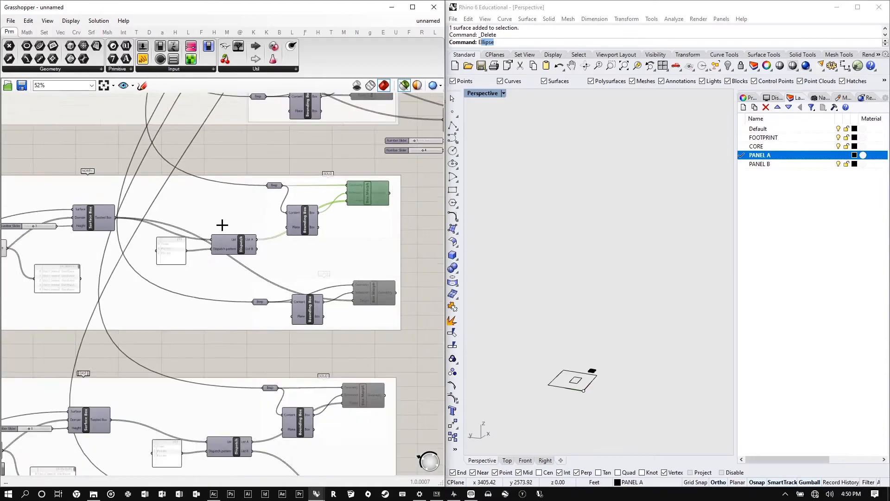
# - Turn on the preview of every SOLID and GLASS Box Morph in the four facade groups, leaving out the NORTH SOLID one
pyautogui.scroll(-5, 222, 225)
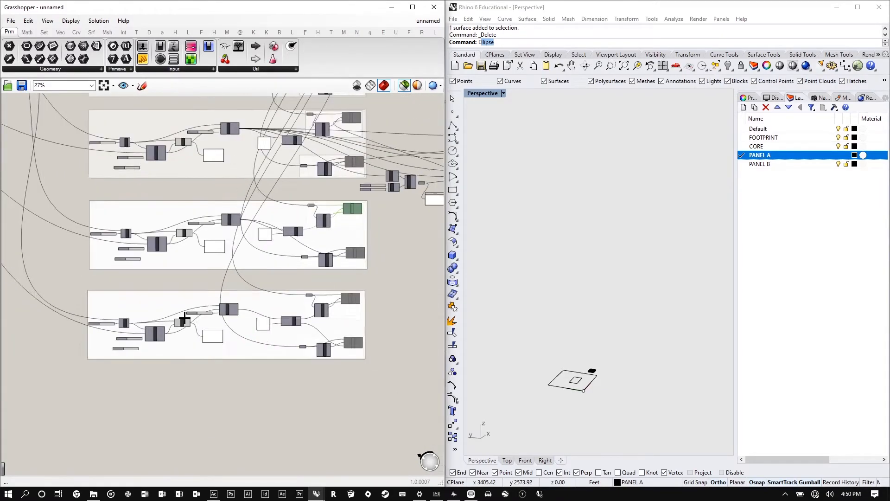
pyautogui.scroll(-1, 184, 318)
pyautogui.moveTo(354, 376); pyautogui.dragTo(304, 283)
pyautogui.click(360, 296)
pyautogui.scroll(3, 319, 338)
pyautogui.click(316, 325)
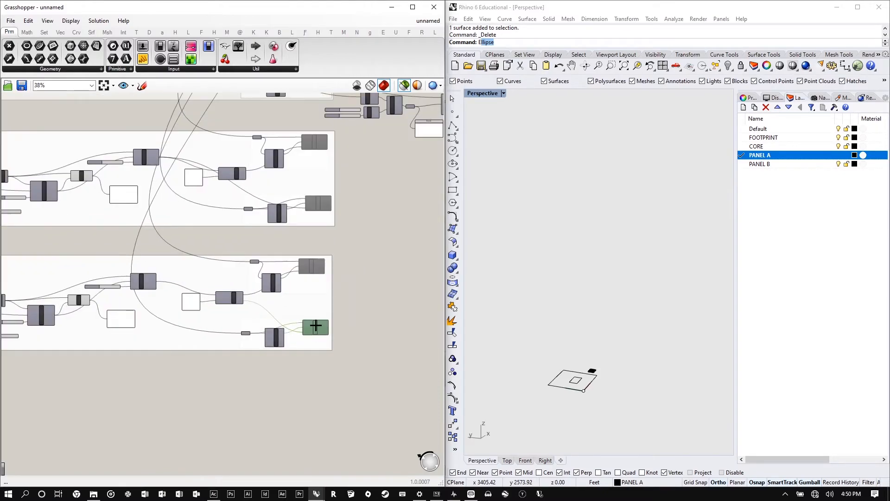
pyautogui.keyDown('shift'); pyautogui.click(316, 273); pyautogui.keyUp('shift')
pyautogui.keyDown('shift'); pyautogui.click(318, 203); pyautogui.keyUp('shift')
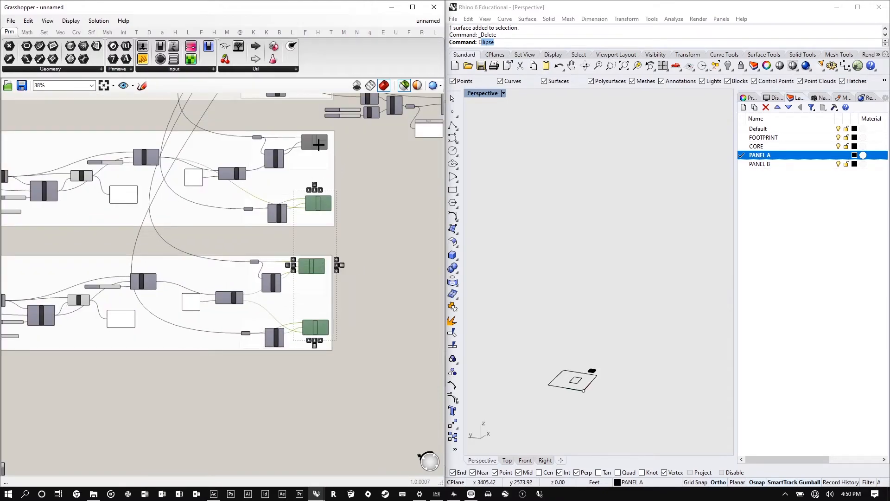
pyautogui.keyDown('shift'); pyautogui.click(314, 142); pyautogui.keyUp('shift')
pyautogui.scroll(-2, 296, 287)
pyautogui.scroll(-1, 318, 143)
pyautogui.scroll(4, 298, 225)
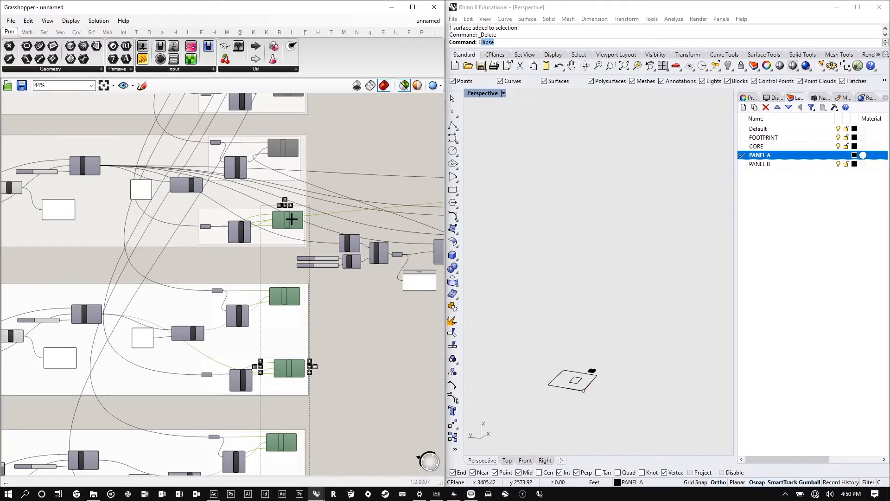
pyautogui.keyDown('shift'); pyautogui.click(287, 157); pyautogui.keyUp('shift')
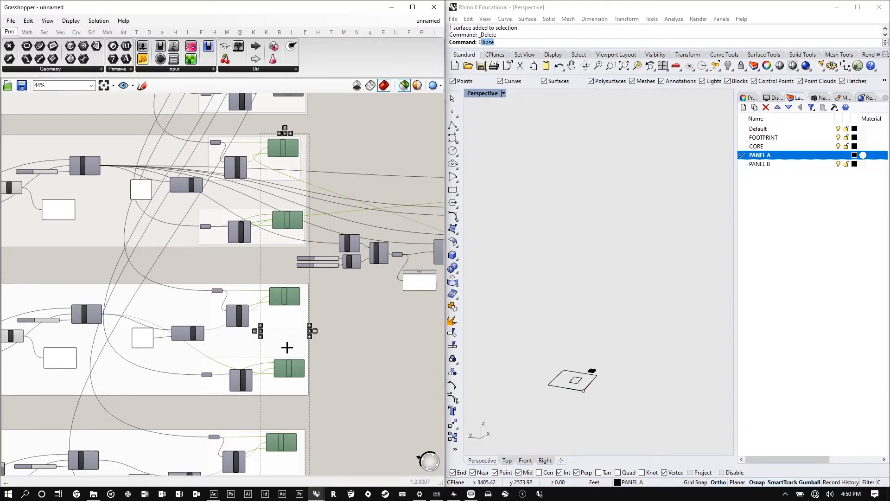
pyautogui.keyDown('ctrl'); pyautogui.click(291, 297); pyautogui.keyUp('ctrl')
pyautogui.scroll(-4, 286, 347)
pyautogui.scroll(2, 298, 232)
pyautogui.keyDown('shift'); pyautogui.click(284, 210); pyautogui.keyUp('shift')
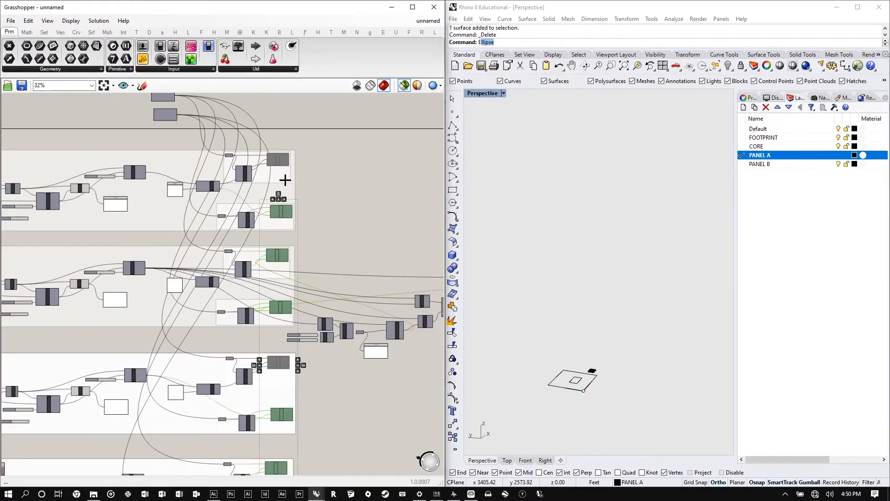
pyautogui.keyDown('shift'); pyautogui.click(281, 160); pyautogui.keyUp('shift')
pyautogui.rightClick(334, 156)
pyautogui.click(360, 182)
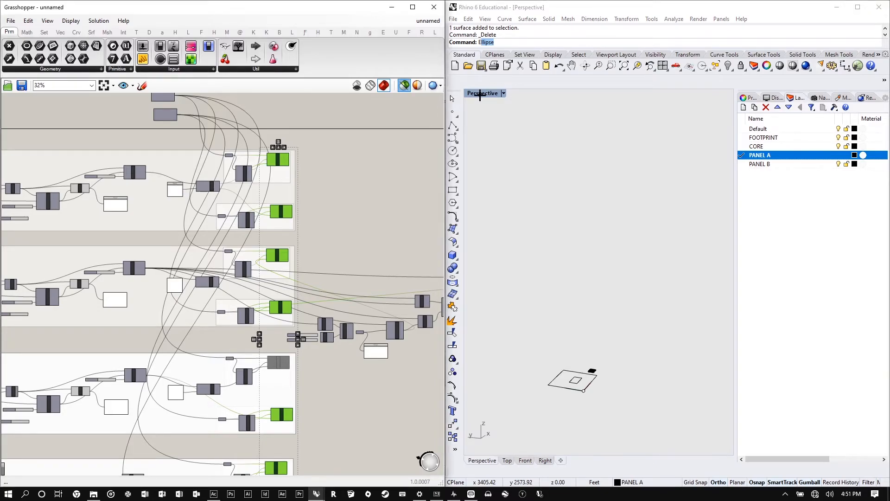
# - Preview all components instead of only the selected ones and examine the panelled tower from several sides in the Perspective viewport
pyautogui.click(408, 167)
pyautogui.scroll(5, 576, 156)
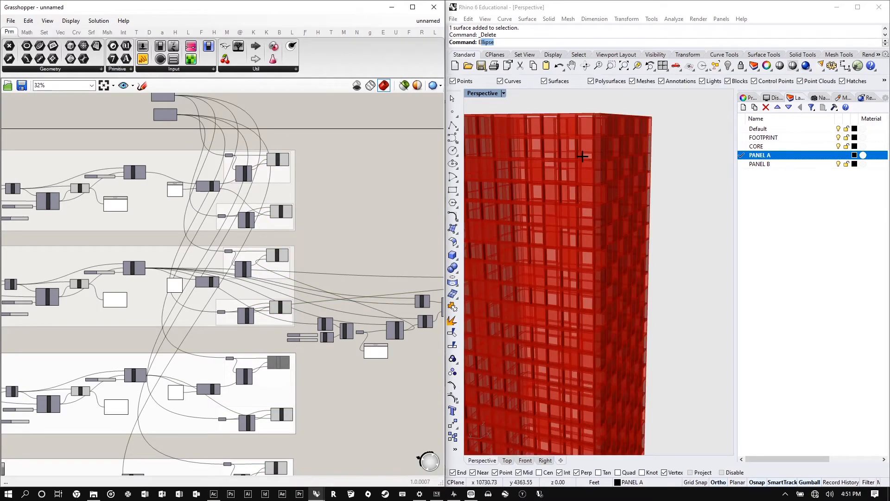
pyautogui.scroll(-1, 577, 147)
pyautogui.moveTo(577, 147)
pyautogui.mouseDown(button='right')
pyautogui.moveTo(595, 166)
pyautogui.moveTo(608, 162)
pyautogui.moveTo(586, 165)
pyautogui.moveTo(642, 159)
pyautogui.moveTo(568, 154)
pyautogui.mouseUp(button='right')
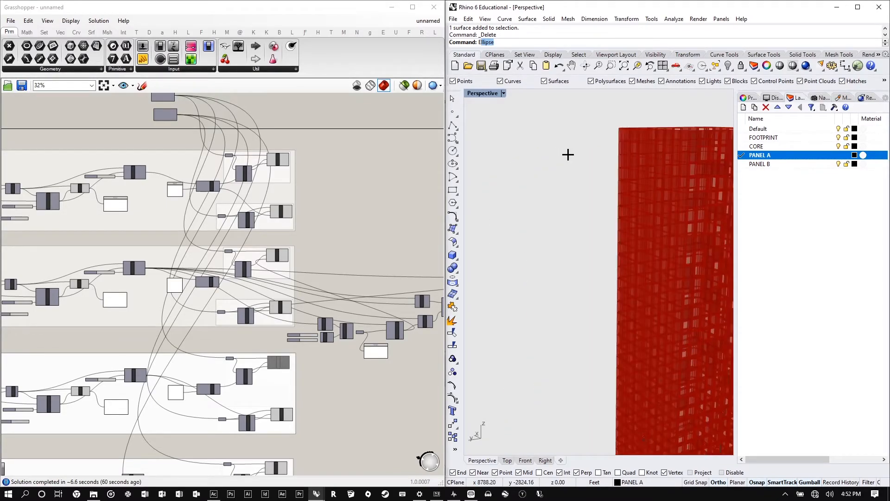
pyautogui.scroll(-3, 567, 154)
pyautogui.scroll(2, 625, 161)
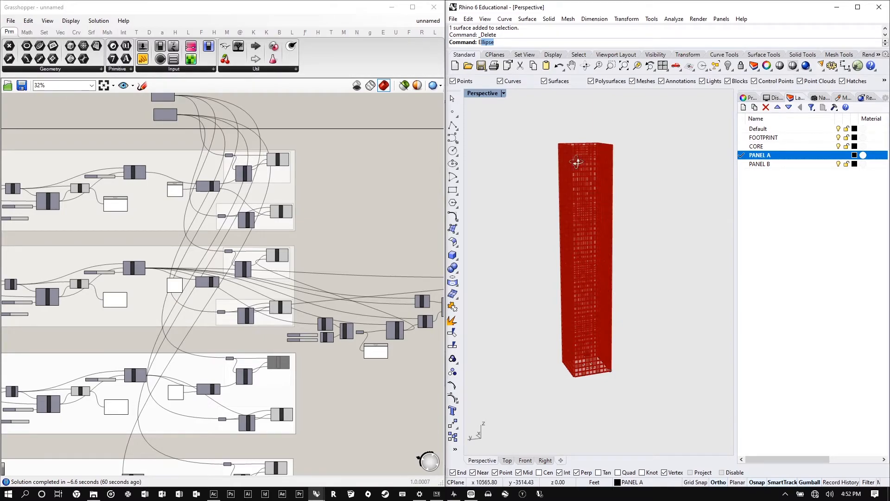
pyautogui.moveTo(577, 162); pyautogui.dragTo(635, 141, button='right')
pyautogui.scroll(5, 657, 183)
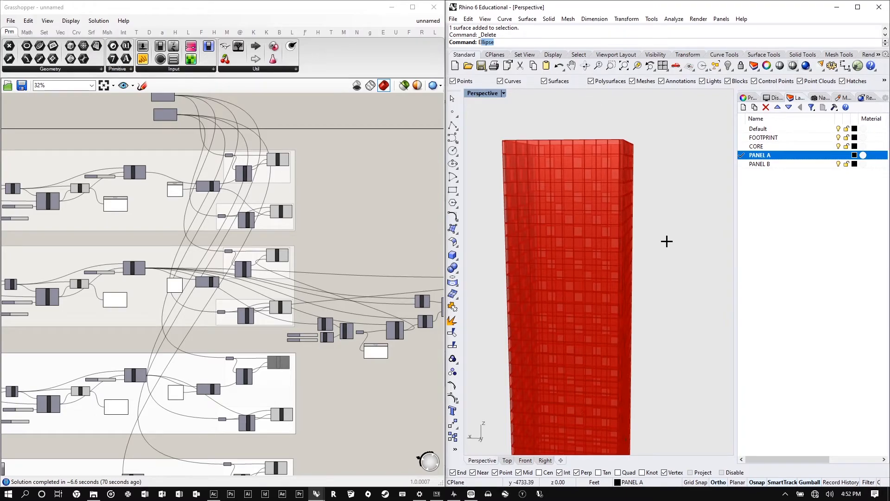
pyautogui.moveTo(677, 276); pyautogui.dragTo(489, 178)
# - Add a Custom Preview component on the empty canvas beside the topmost facade group's Box Morphs
pyautogui.scroll(-2, 212, 234)
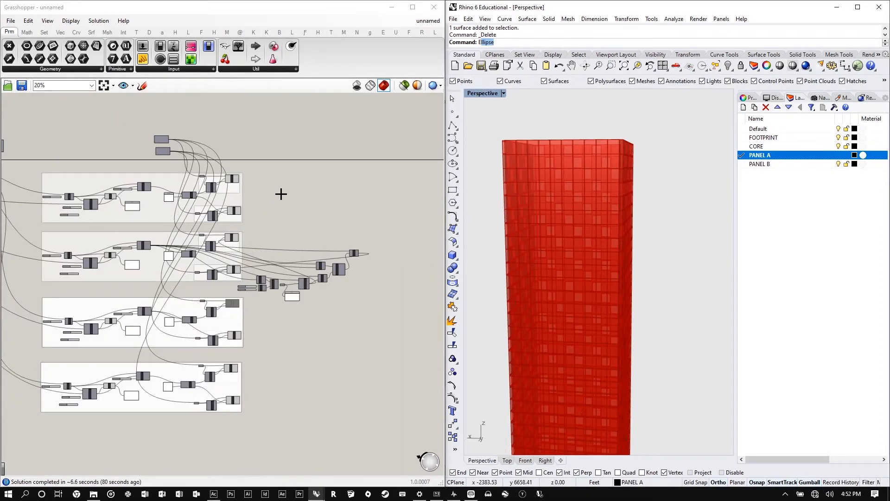
pyautogui.scroll(5, 235, 188)
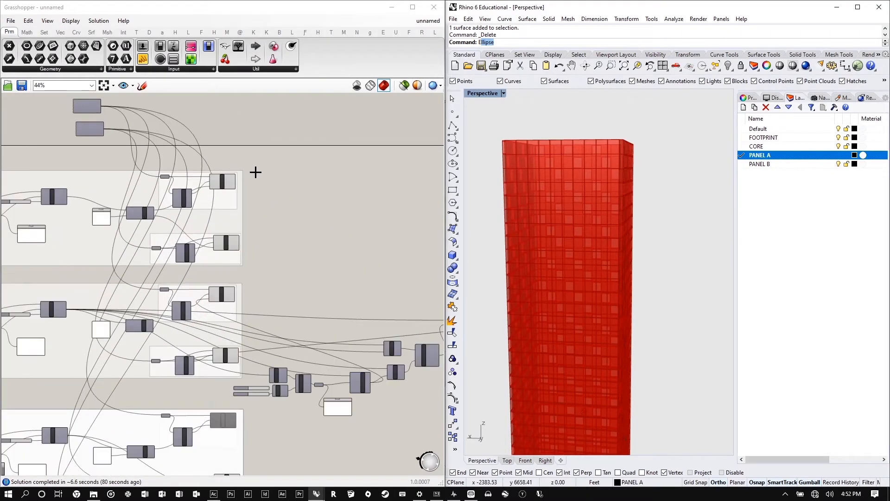
pyautogui.doubleClick(332, 165)
pyautogui.write('cus')
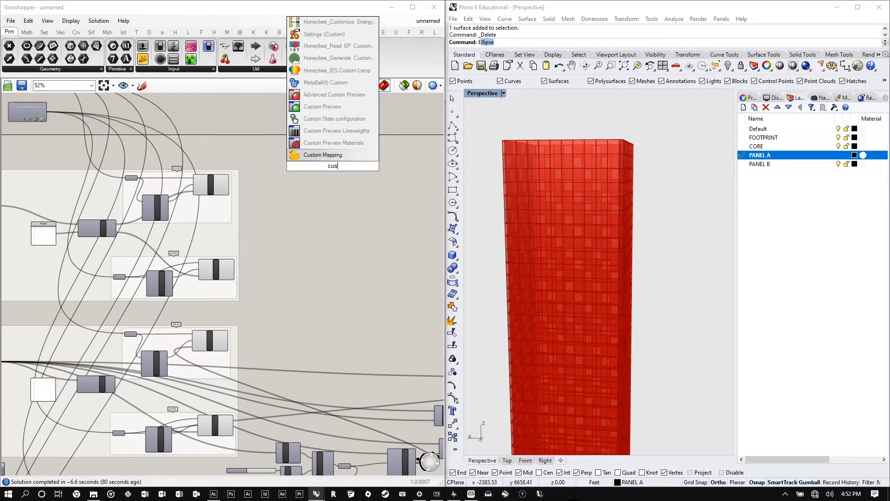
pyautogui.write('tom pre')
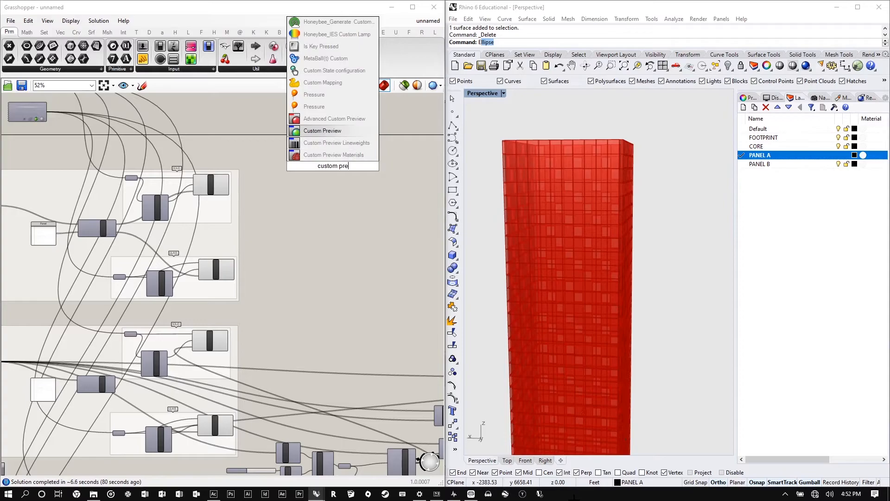
pyautogui.press('Return')
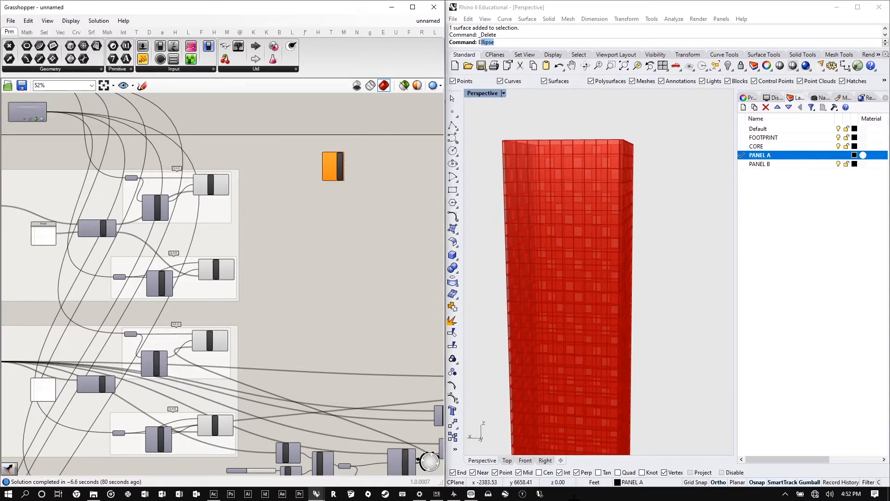
# - Add a Colour Swatch beside the Custom Preview component and connect its output to the Material input
pyautogui.scroll(5, 325, 166)
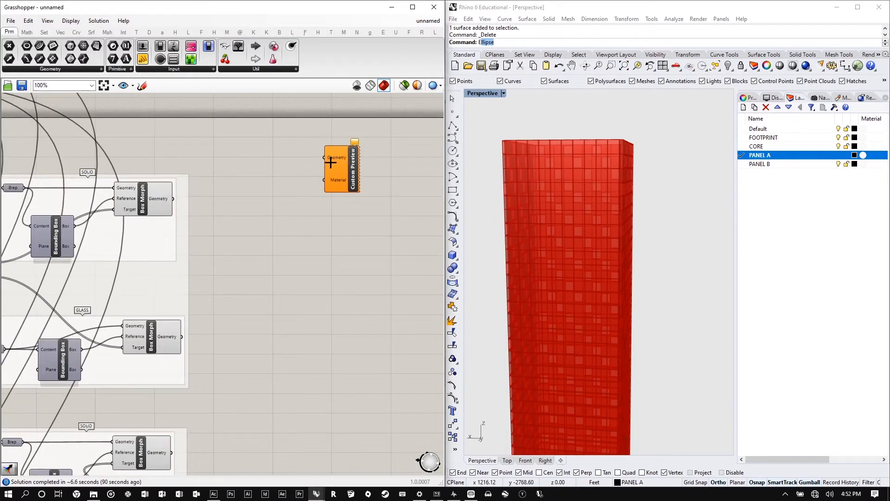
pyautogui.doubleClick(276, 191)
pyautogui.write('swatch')
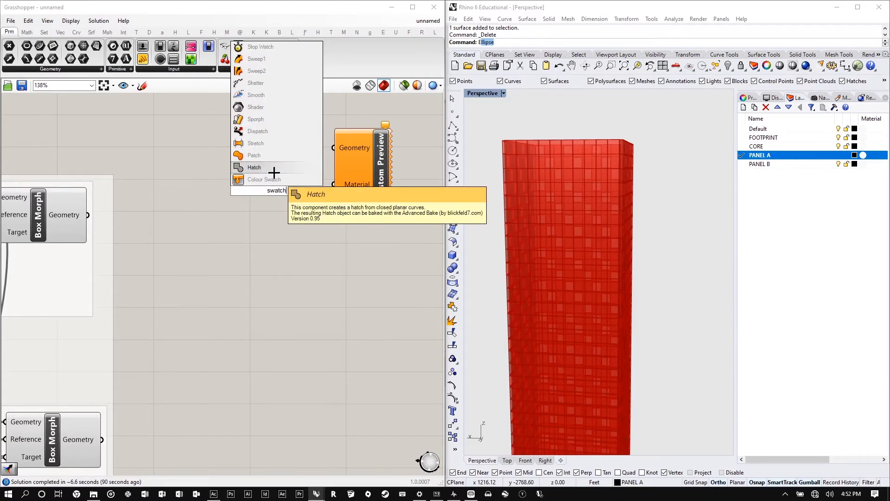
pyautogui.click(271, 179)
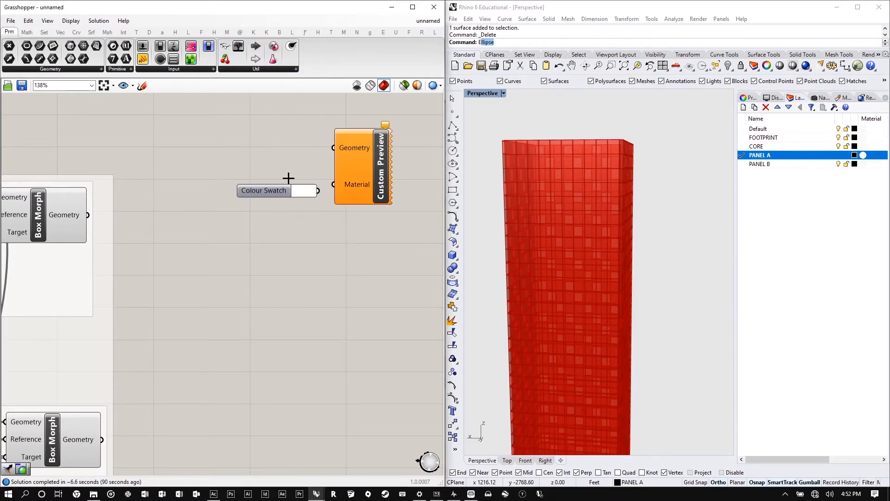
pyautogui.moveTo(358, 178); pyautogui.dragTo(373, 183)
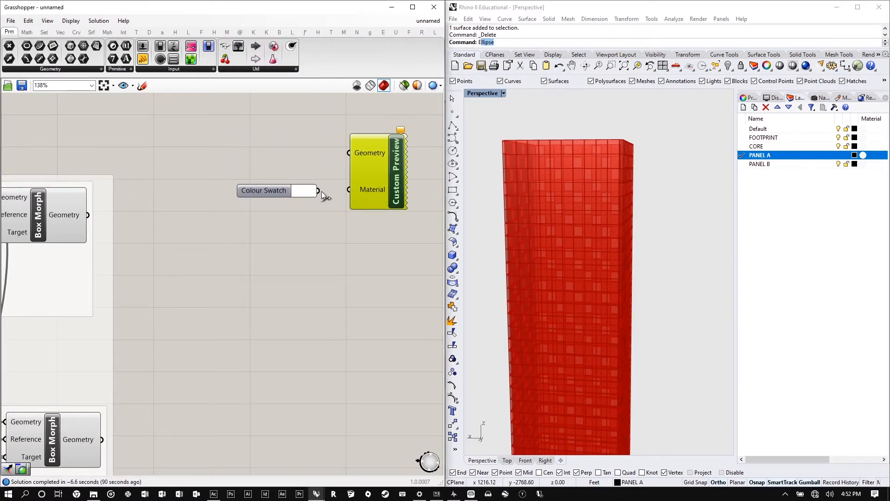
pyautogui.moveTo(318, 190); pyautogui.dragTo(348, 190)
# - Add a Merge component above the Colour Swatch and connect its Result output to the Custom Preview's Geometry input
pyautogui.scroll(-2, 324, 166)
pyautogui.scroll(-3, 371, 169)
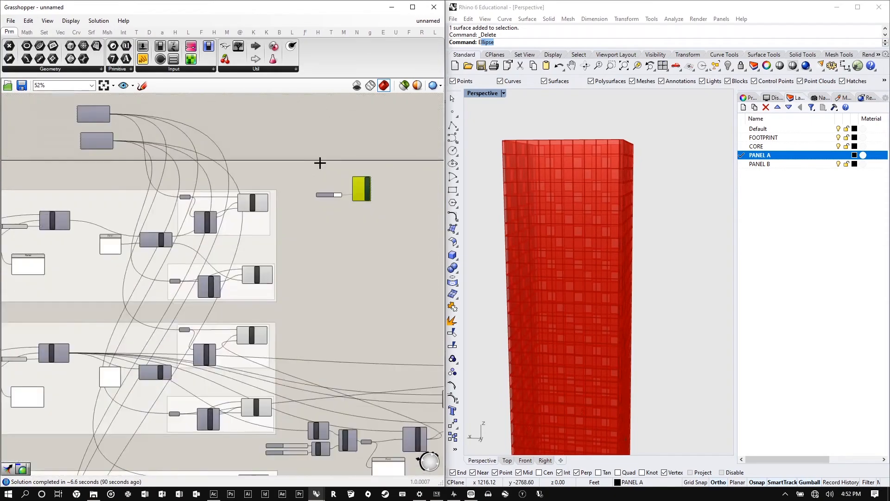
pyautogui.scroll(3, 318, 162)
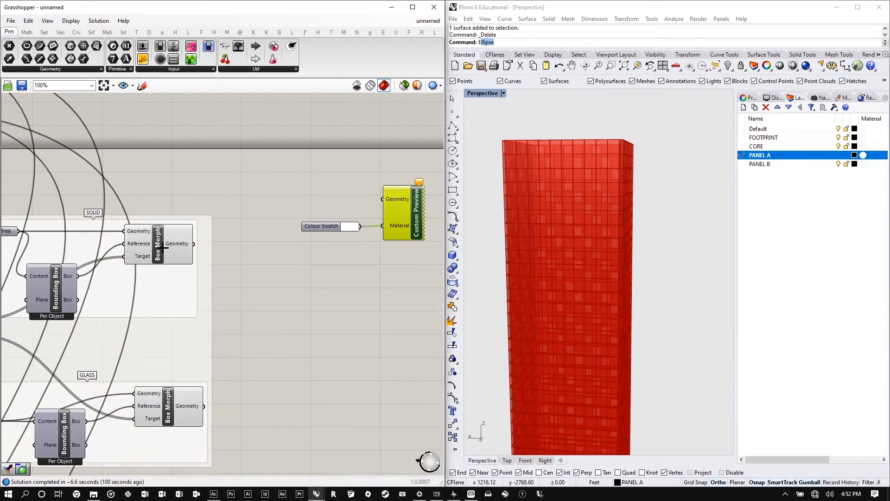
pyautogui.click(141, 251)
pyautogui.scroll(-3, 169, 246)
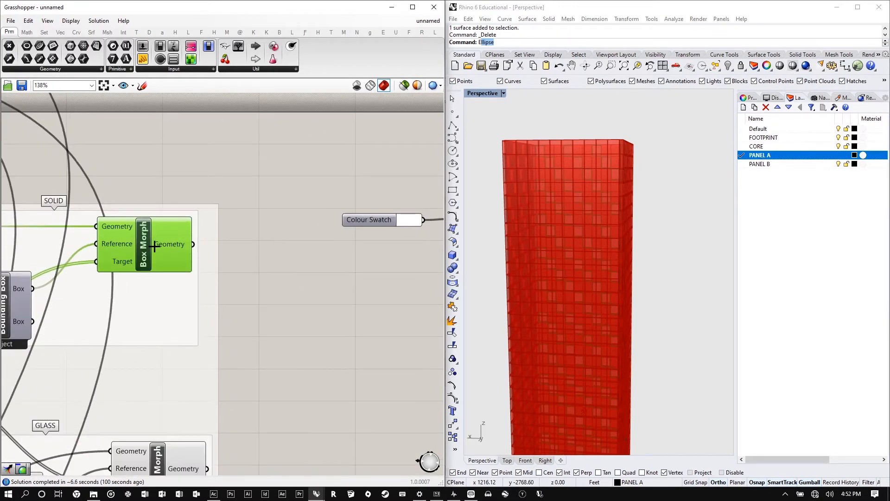
pyautogui.scroll(2, 169, 246)
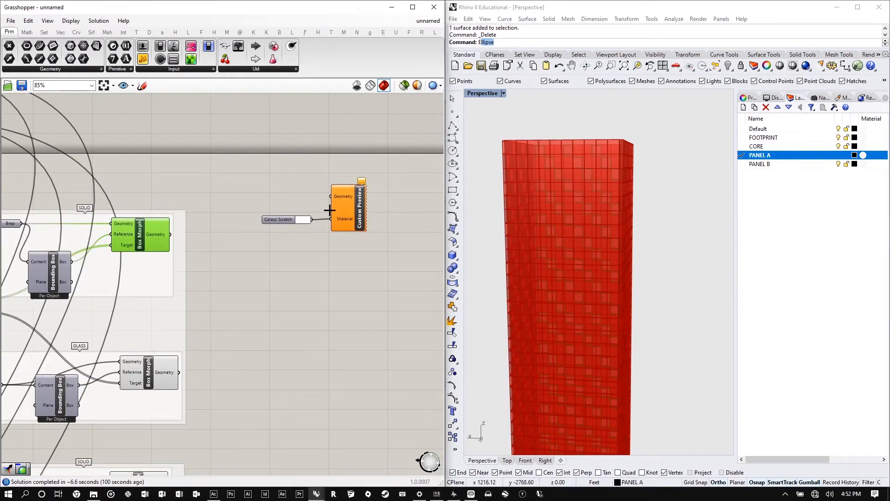
pyautogui.click(286, 246)
pyautogui.scroll(1, 286, 246)
pyautogui.scroll(-4, 258, 254)
pyautogui.scroll(4, 259, 255)
pyautogui.doubleClick(260, 254)
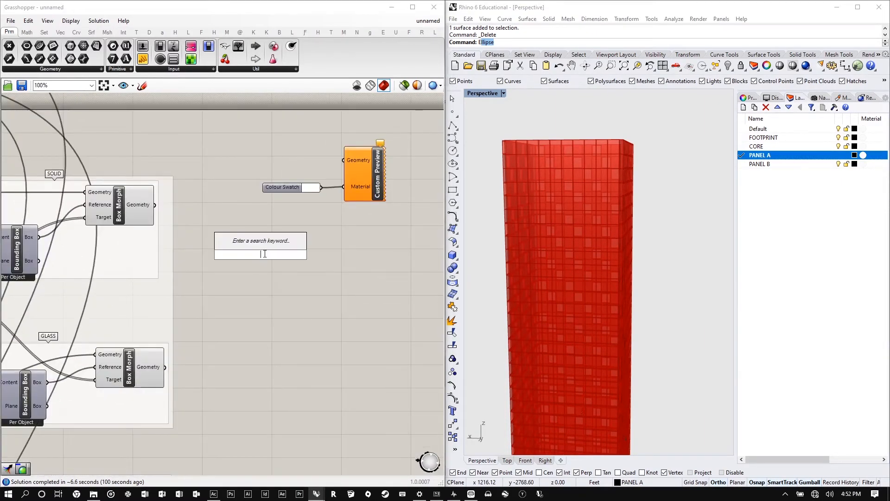
pyautogui.write('merge')
pyautogui.click(272, 239)
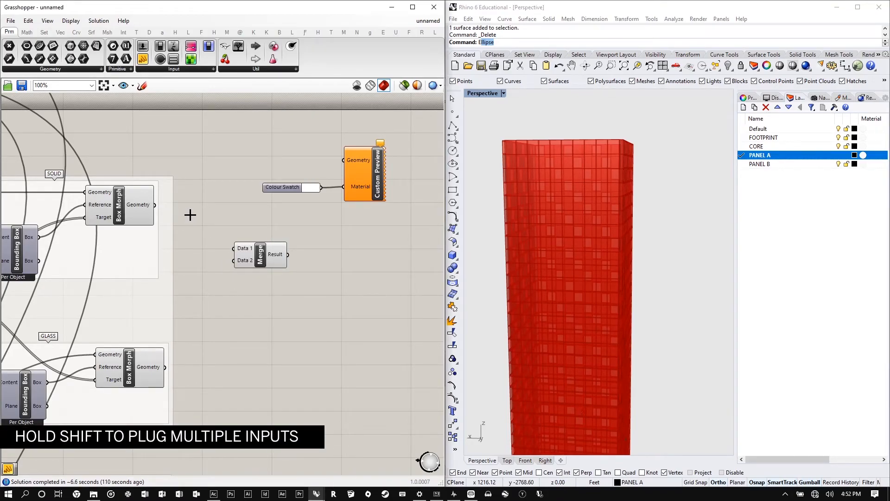
pyautogui.moveTo(190, 214); pyautogui.dragTo(189, 204, button='right')
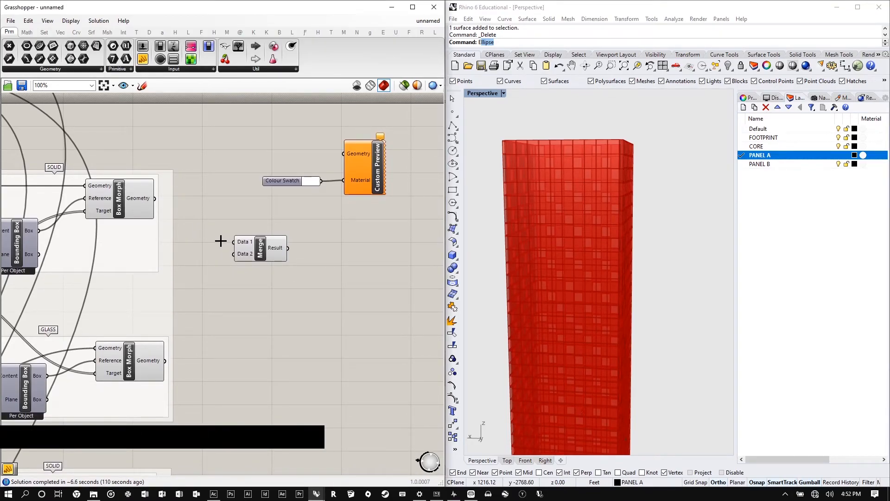
pyautogui.moveTo(277, 250); pyautogui.dragTo(288, 156)
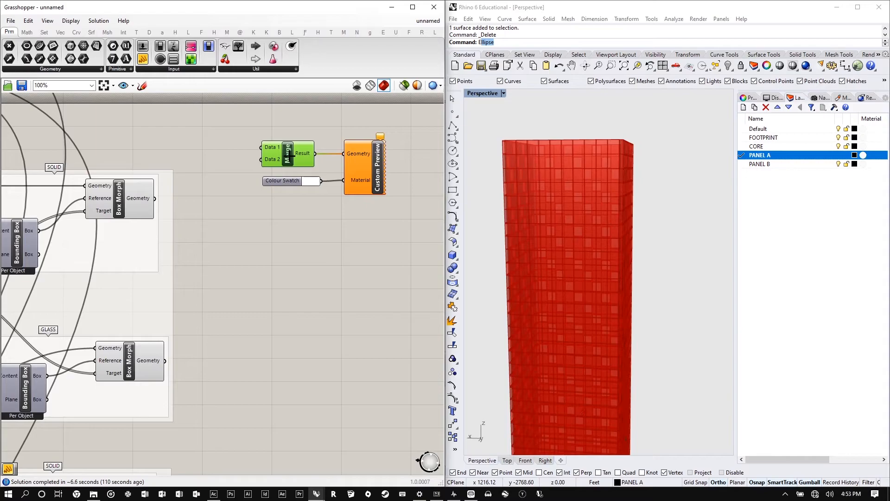
# - Connect the SOLID Box Morph outputs of the topmost and second facade groups to the Merge's first and second inputs
pyautogui.click(119, 190)
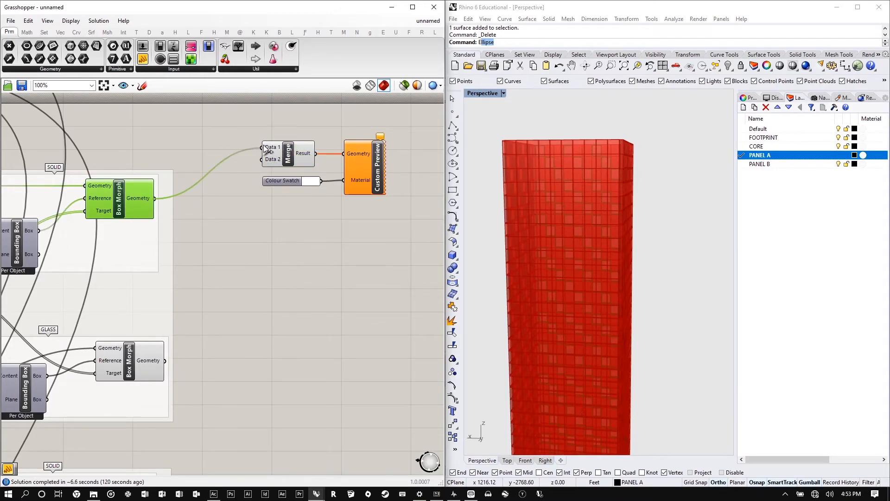
pyautogui.moveTo(264, 148); pyautogui.dragTo(266, 149)
pyautogui.scroll(-2, 267, 163)
pyautogui.scroll(3, 202, 392)
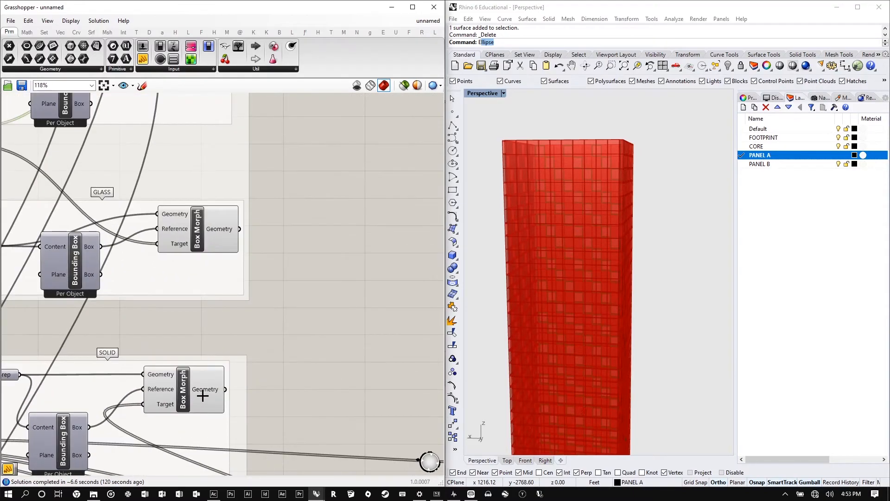
pyautogui.scroll(-4, 202, 357)
pyautogui.middleClick(203, 357)
pyautogui.moveTo(206, 361); pyautogui.dragTo(276, 199)
pyautogui.click(309, 317)
pyautogui.scroll(-4, 274, 199)
pyautogui.scroll(5, 252, 313)
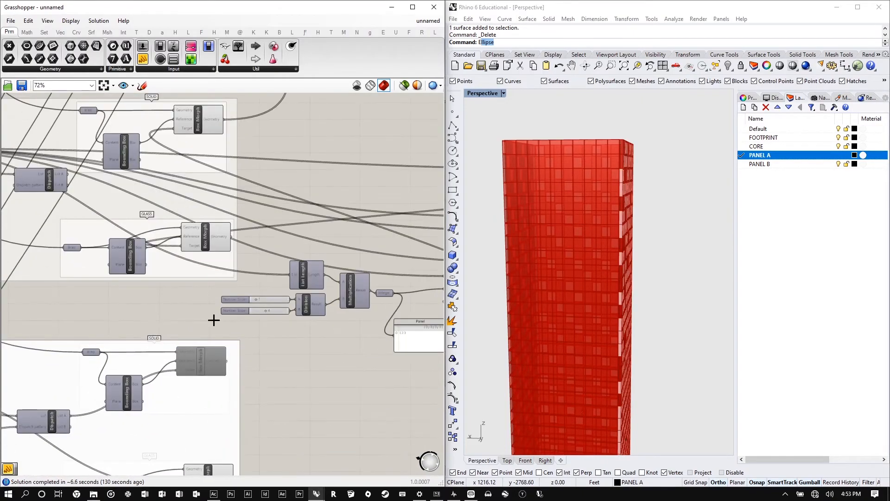
# - Connect the lowest facade group's SOLID Box Morph output to the Merge's D3 input, skipping the NORTH group
pyautogui.scroll(-3, 232, 288)
pyautogui.moveTo(631, 244); pyautogui.dragTo(604, 236, button='right')
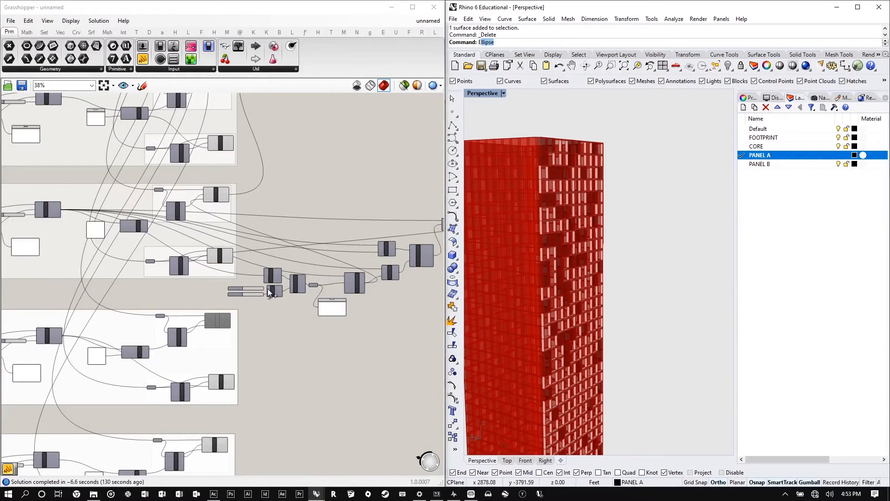
pyautogui.moveTo(226, 384); pyautogui.dragTo(233, 362, button='right')
pyautogui.scroll(6, 233, 361)
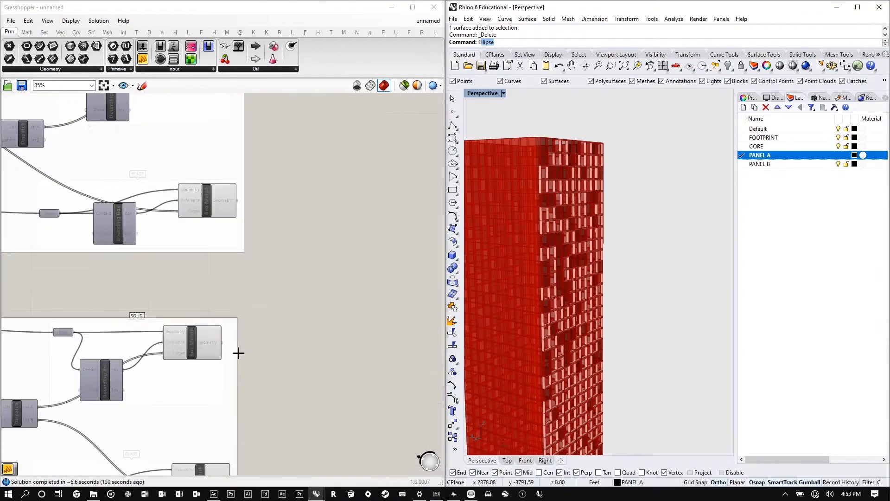
pyautogui.moveTo(226, 351); pyautogui.dragTo(271, 142)
pyautogui.scroll(-7, 231, 319)
pyautogui.scroll(-3, 267, 227)
pyautogui.scroll(2, 276, 160)
pyautogui.scroll(6, 263, 99)
pyautogui.scroll(3, 235, 122)
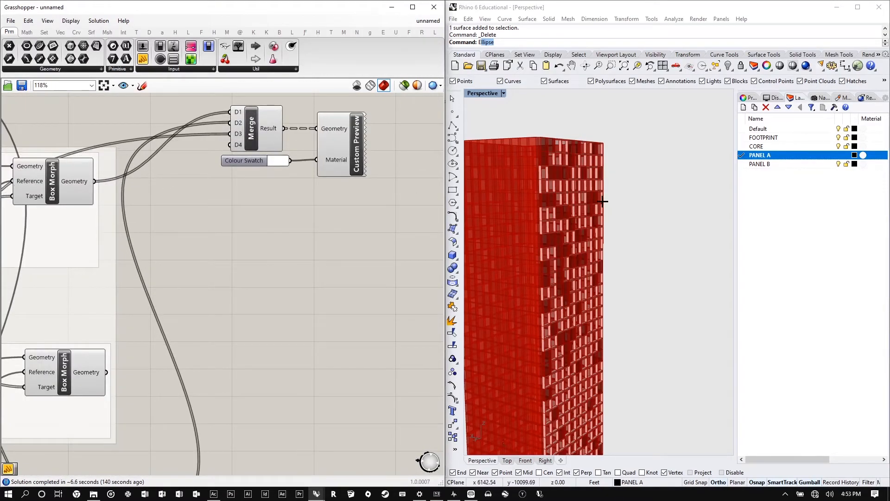
# - Examine the swatch-coloured solid panels on the tower's facades close up and from several sides in the Perspective viewport
pyautogui.moveTo(539, 188); pyautogui.dragTo(605, 164, button='right')
pyautogui.scroll(10, 605, 164)
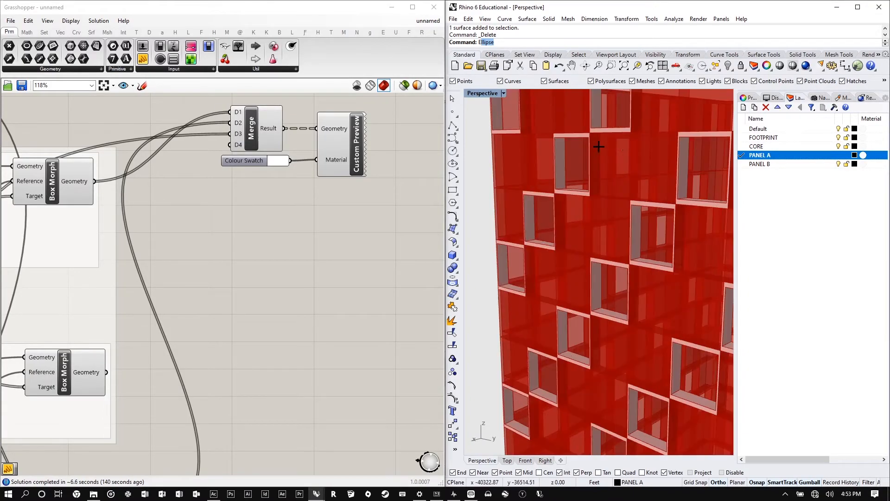
pyautogui.scroll(5, 588, 145)
pyautogui.scroll(-16, 579, 154)
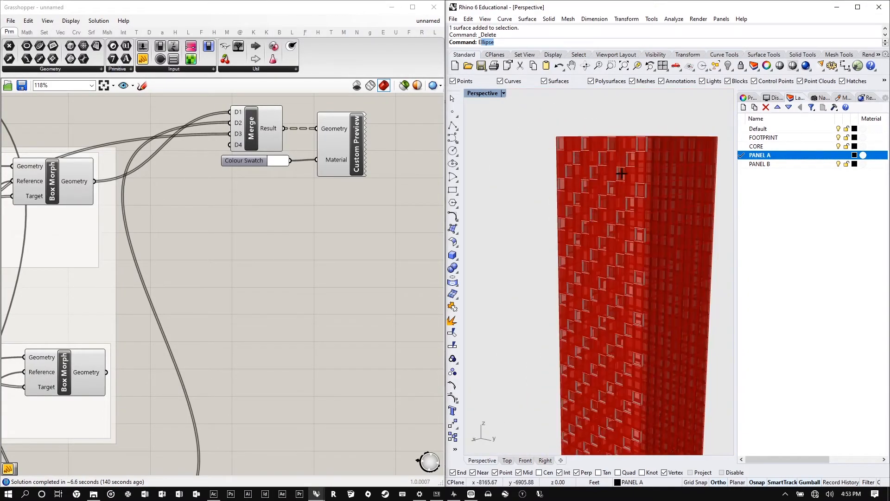
pyautogui.scroll(5, 624, 195)
pyautogui.moveTo(591, 201); pyautogui.dragTo(586, 196, button='right')
pyautogui.scroll(-12, 586, 197)
pyautogui.scroll(4, 659, 191)
pyautogui.moveTo(660, 191); pyautogui.dragTo(717, 183, button='right')
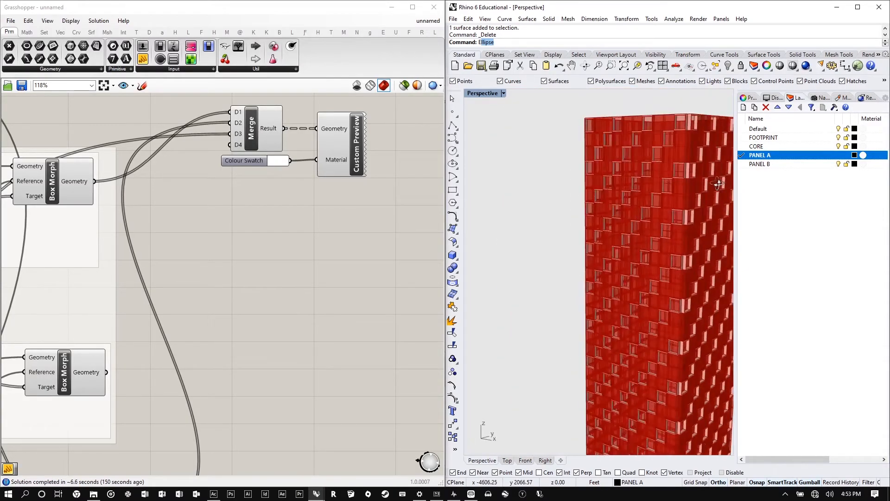
pyautogui.scroll(-6, 598, 185)
pyautogui.scroll(5, 598, 185)
pyautogui.moveTo(599, 185); pyautogui.dragTo(701, 188, button='right')
pyautogui.scroll(4, 576, 175)
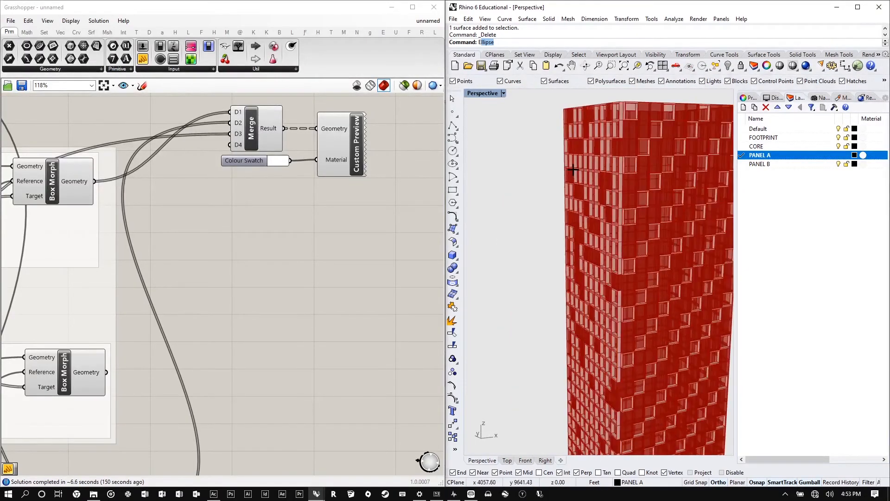
pyautogui.moveTo(576, 174); pyautogui.dragTo(578, 150, button='right')
pyautogui.scroll(-4, 312, 149)
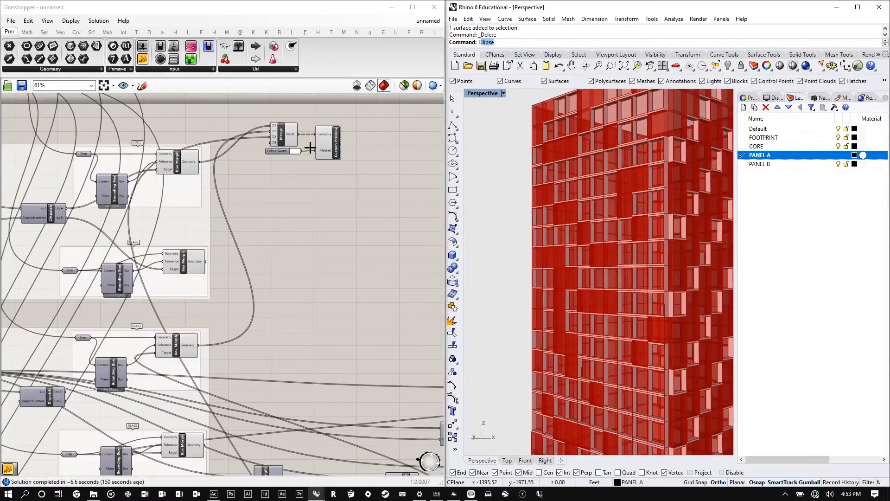
# - Duplicate the Merge, Colour Swatch and Custom Preview set and place the copy directly below the original
pyautogui.scroll(3, 306, 149)
pyautogui.moveTo(419, 196); pyautogui.dragTo(283, 216)
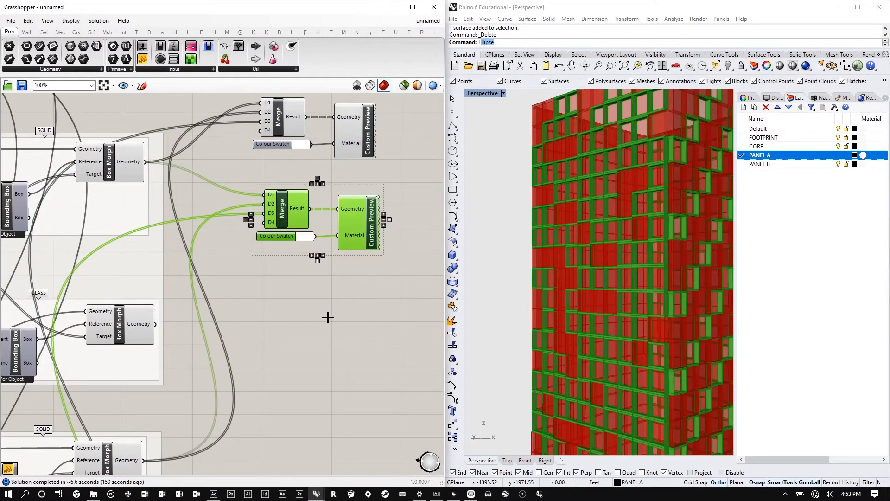
pyautogui.click(328, 315)
# - Change the duplicated Colour Swatch to a mid grey by lowering its colour value, and accept it
pyautogui.scroll(5, 311, 250)
pyautogui.click(309, 236)
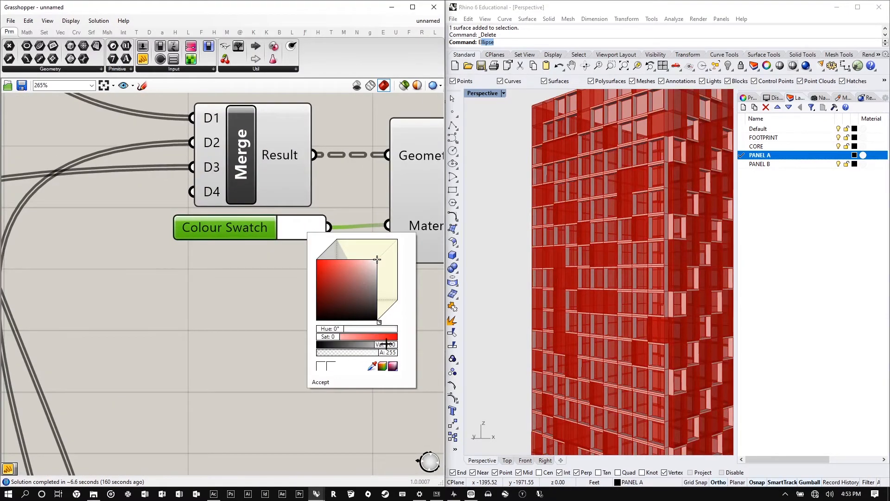
pyautogui.moveTo(390, 345); pyautogui.dragTo(368, 345)
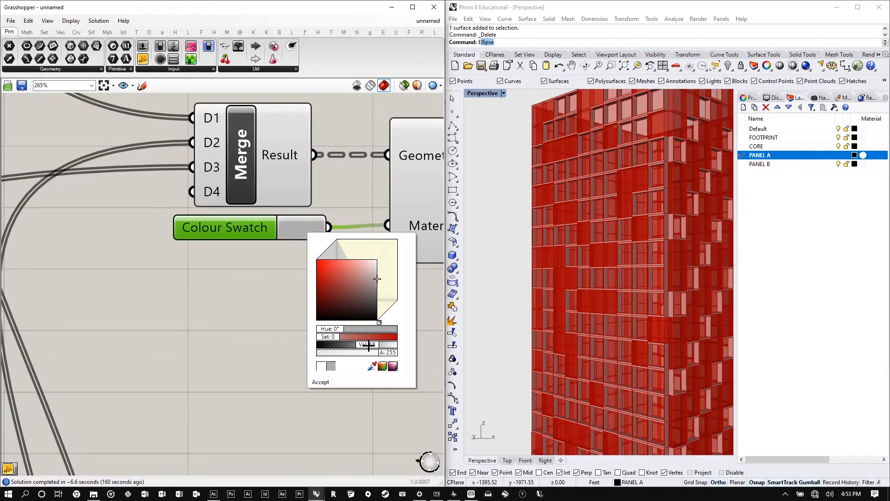
pyautogui.click(324, 381)
pyautogui.scroll(-5, 321, 197)
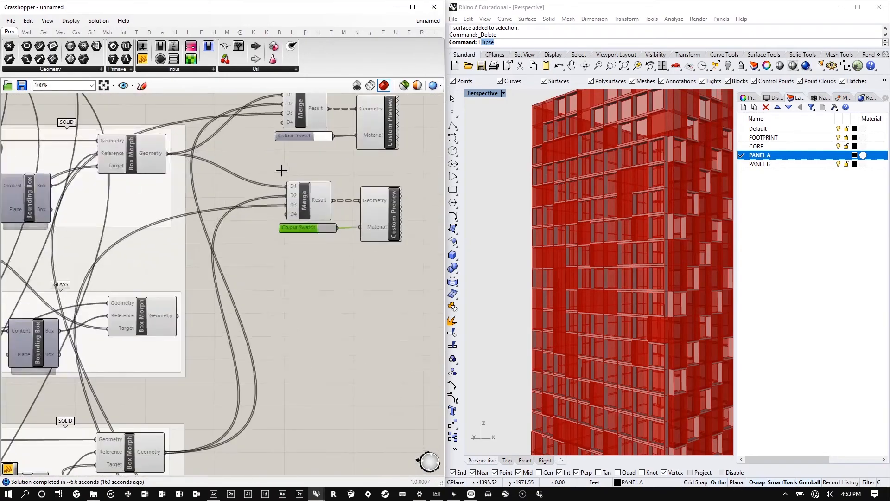
# - Clear the duplicated Merge's wires by removing its inputs, and add inputs back until it has D1 to D4
pyautogui.scroll(5, 292, 196)
pyautogui.scroll(2, 292, 198)
pyautogui.click(289, 230)
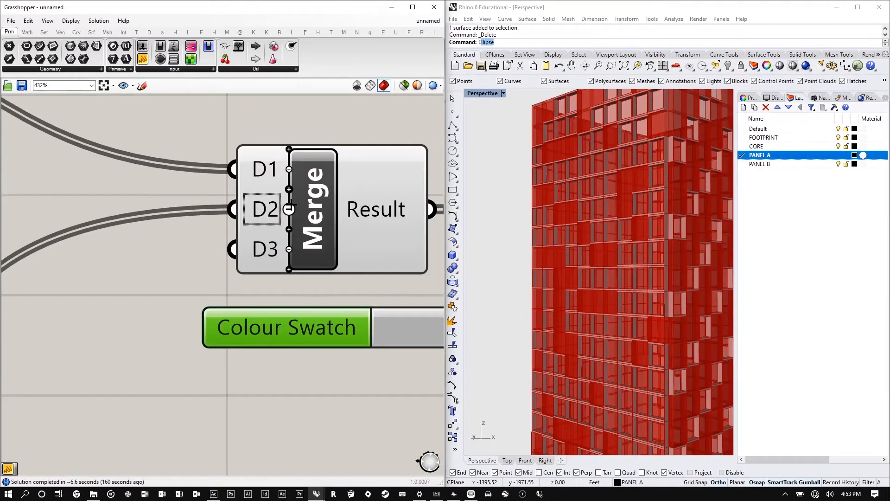
pyautogui.click(290, 208)
pyautogui.click(290, 183)
pyautogui.scroll(-3, 297, 252)
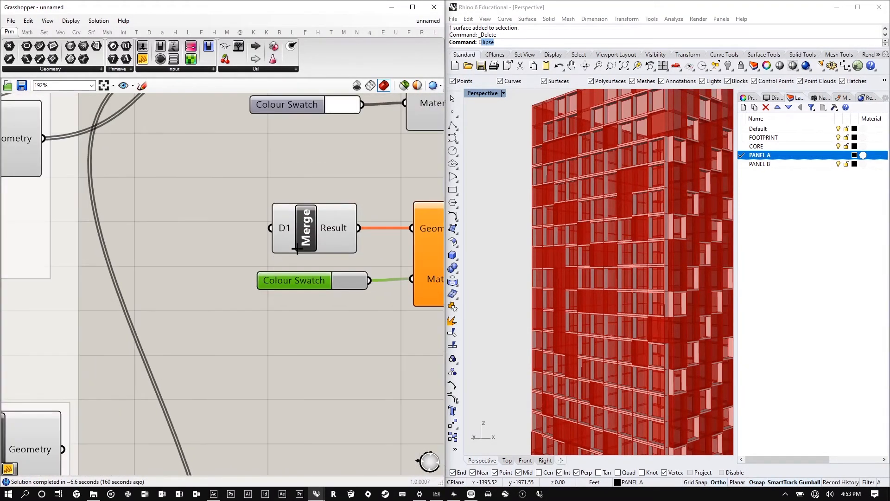
pyautogui.scroll(4, 297, 253)
pyautogui.click(296, 258)
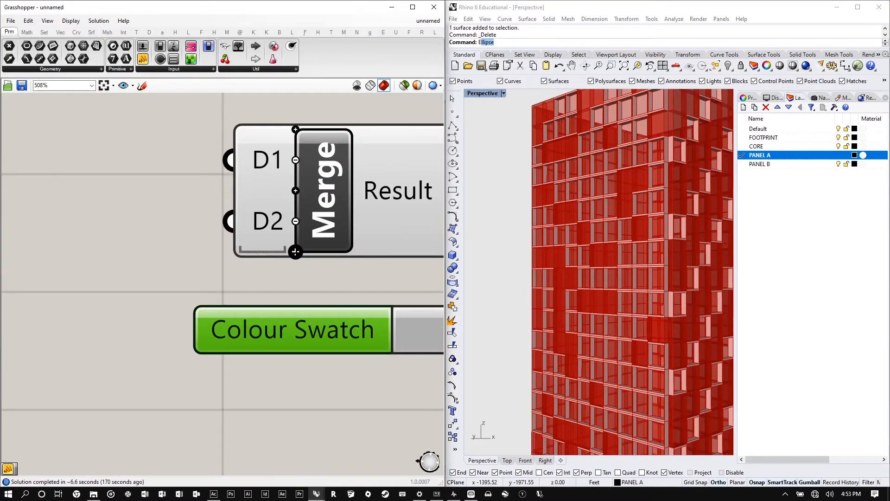
pyautogui.click(295, 260)
pyautogui.click(296, 261)
pyautogui.scroll(-5, 296, 261)
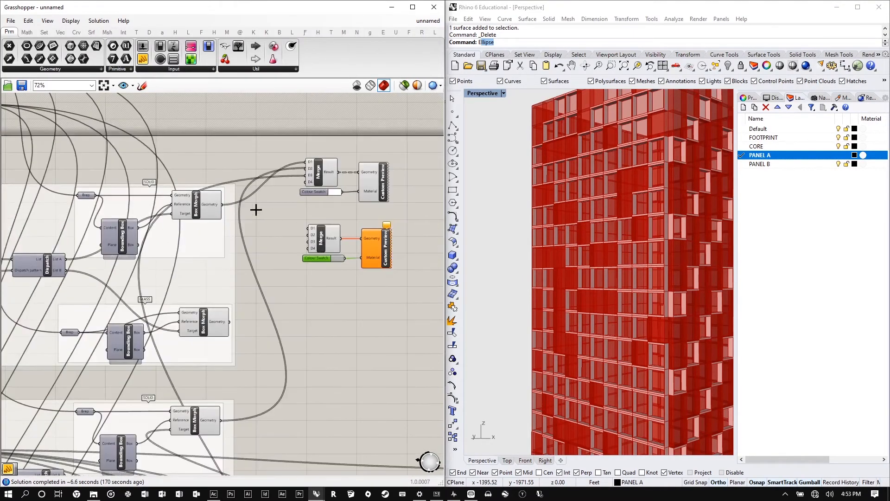
# - Connect the GLASS Box Morph outputs of the topmost and second facade groups to the duplicated Merge's D1 and D2 inputs
pyautogui.click(216, 343)
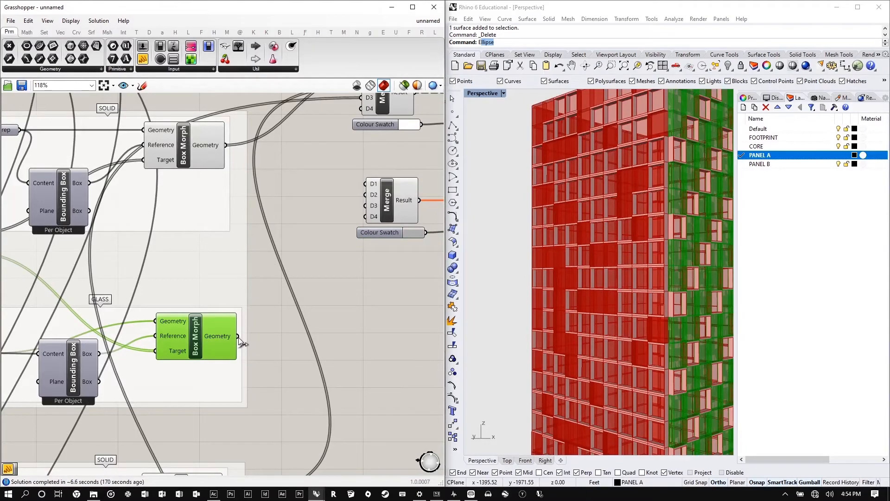
pyautogui.moveTo(238, 338); pyautogui.dragTo(364, 184)
pyautogui.scroll(-4, 288, 151)
pyautogui.scroll(2, 252, 256)
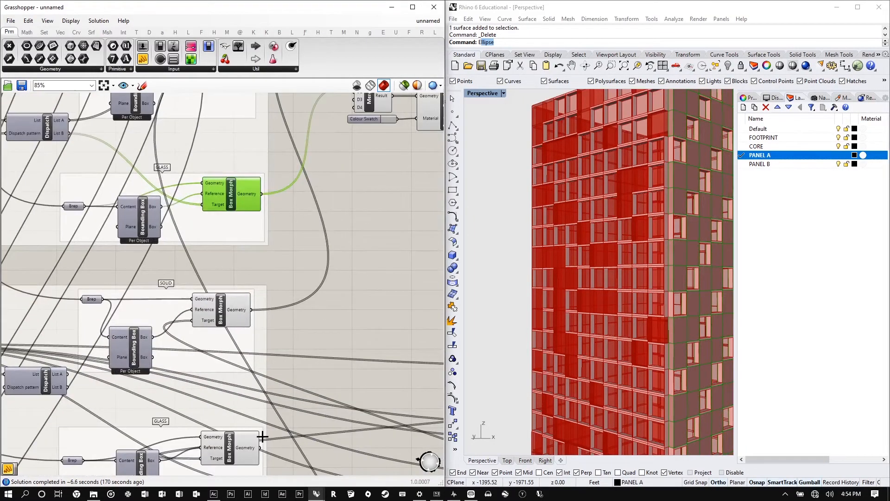
pyautogui.moveTo(262, 449); pyautogui.dragTo(347, 157)
# - Connect the third facade group's GLASS Box Morph output to the D3 input of the duplicated Merge
pyautogui.scroll(-2, 341, 255)
pyautogui.scroll(-4, 334, 129)
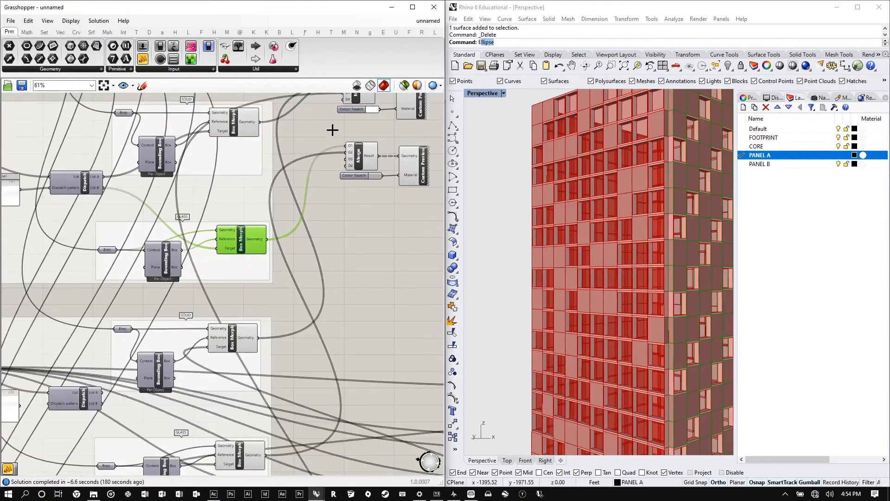
pyautogui.scroll(3, 284, 255)
pyautogui.scroll(3, 284, 377)
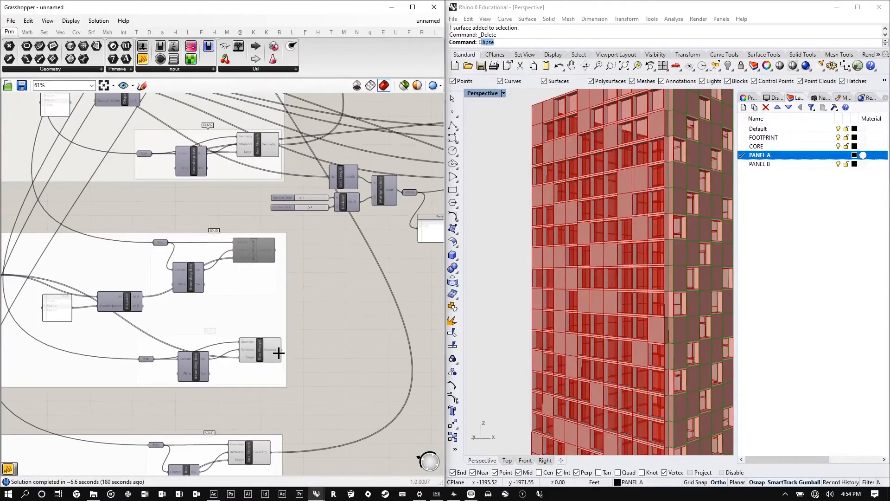
pyautogui.moveTo(280, 350); pyautogui.dragTo(227, 155)
pyautogui.scroll(-6, 277, 337)
pyautogui.scroll(5, 320, 175)
pyautogui.scroll(4, 288, 176)
pyautogui.scroll(-9, 250, 150)
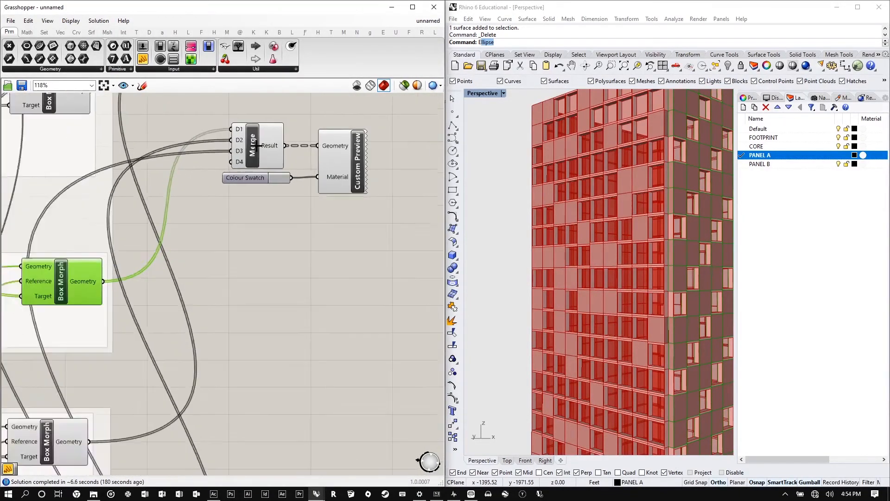
# - Connect the bottom facade group's GLASS Box Morph output to the D4 input of the duplicated Merge
pyautogui.scroll(6, 230, 461)
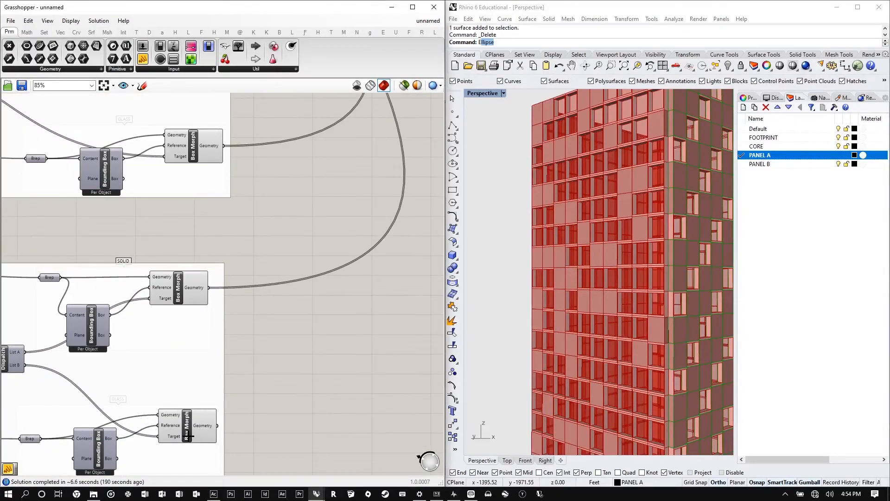
pyautogui.click(212, 438)
pyautogui.scroll(-2, 220, 444)
pyautogui.scroll(-4, 225, 424)
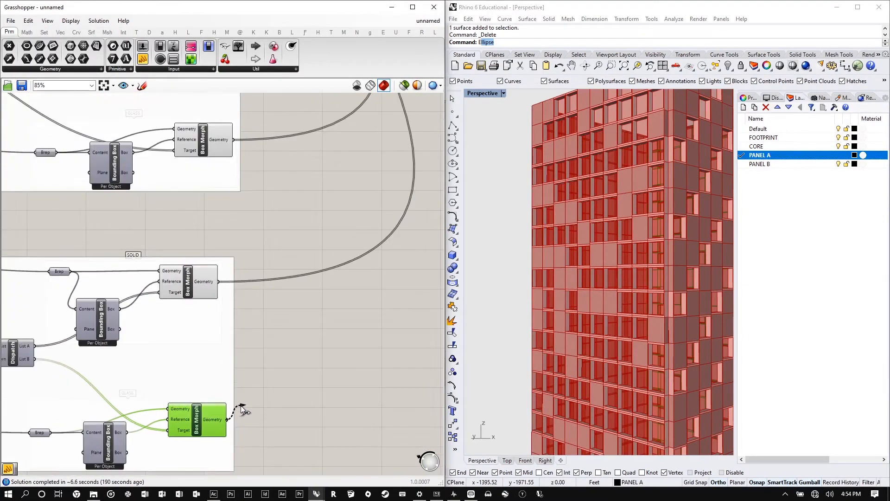
pyautogui.moveTo(244, 388); pyautogui.dragTo(297, 125)
pyautogui.scroll(5, 278, 161)
pyautogui.scroll(2, 267, 127)
pyautogui.click(424, 209)
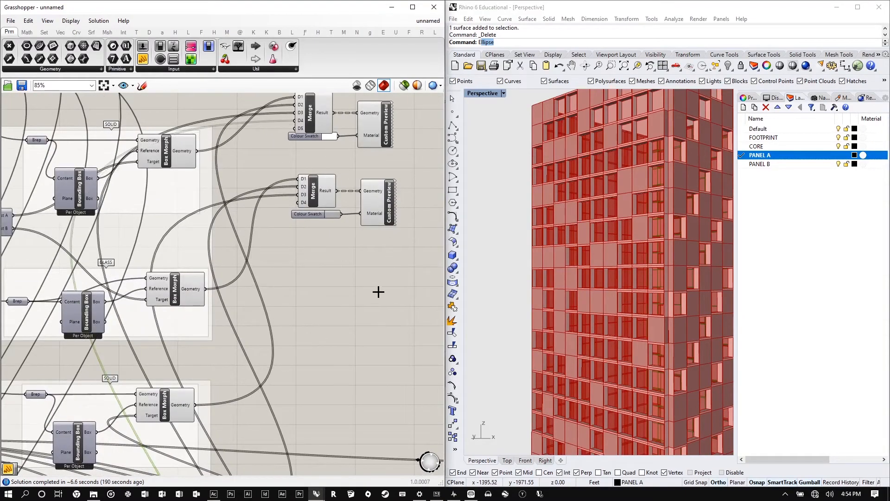
# - Turn off the preview of the Dispatch, Bounding Box and Box Morph components across all four facade groups
pyautogui.scroll(-4, 343, 172)
pyautogui.scroll(-4, 300, 335)
pyautogui.moveTo(298, 458); pyautogui.dragTo(213, 92)
pyautogui.rightClick(312, 125)
pyautogui.click(322, 139)
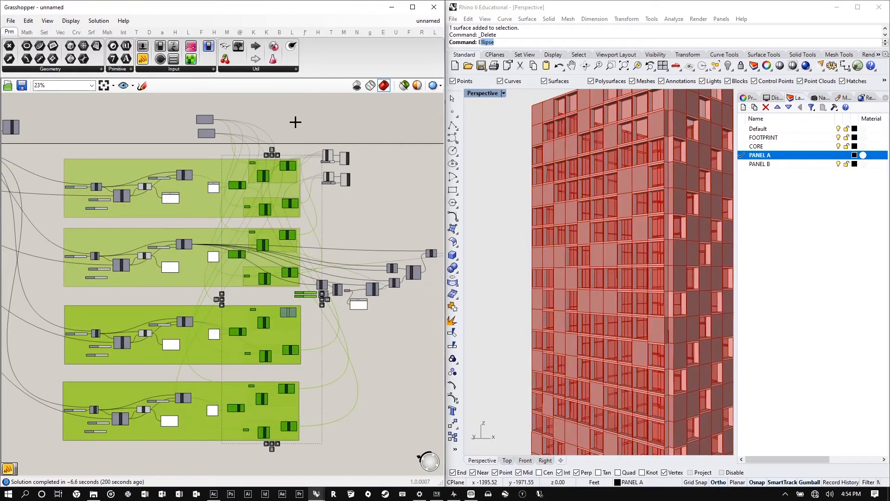
pyautogui.click(354, 167)
# - Turn off the preview of both Merge components so only the Custom Previews colour the tower, and inspect the facade
pyautogui.scroll(4, 339, 191)
pyautogui.scroll(1, 340, 191)
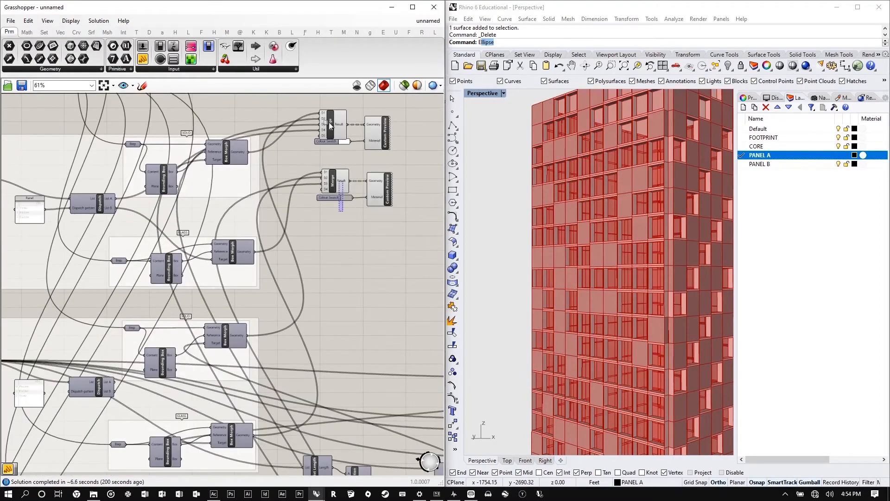
pyautogui.moveTo(345, 211); pyautogui.dragTo(316, 106)
pyautogui.rightClick(425, 116)
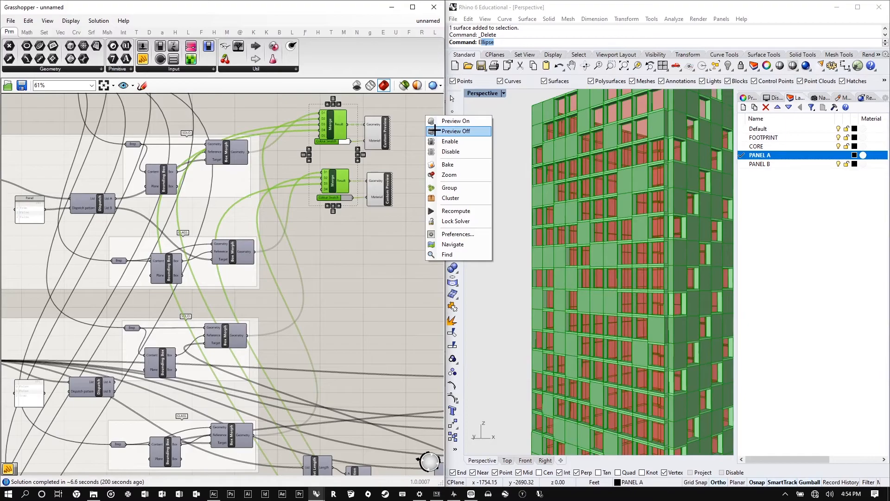
pyautogui.click(435, 132)
pyautogui.click(425, 155)
pyautogui.scroll(-5, 592, 181)
pyautogui.moveTo(592, 181); pyautogui.dragTo(663, 173, button='right')
pyautogui.scroll(5, 589, 186)
pyautogui.scroll(-5, 564, 178)
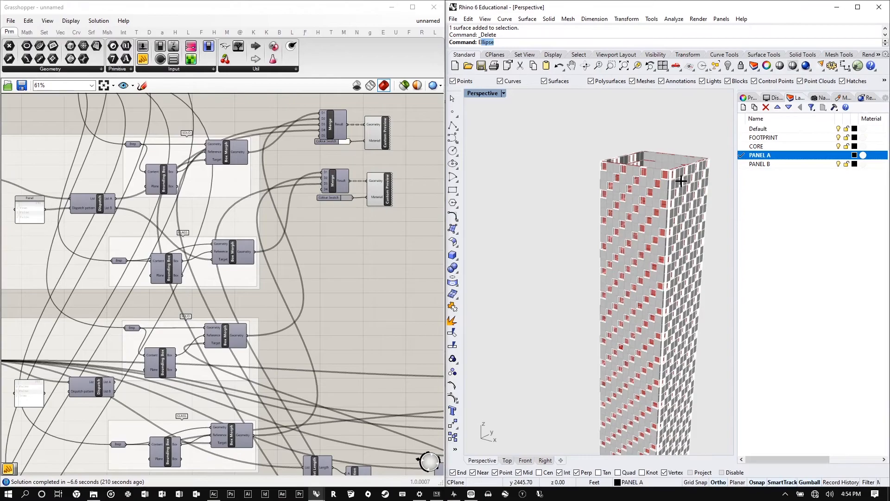
pyautogui.scroll(5, 662, 173)
pyautogui.scroll(-5, 621, 177)
# - Duplicate the upper Colour Swatch and Custom Preview pair and place the copy above the start of the topmost facade group
pyautogui.scroll(-7, 262, 163)
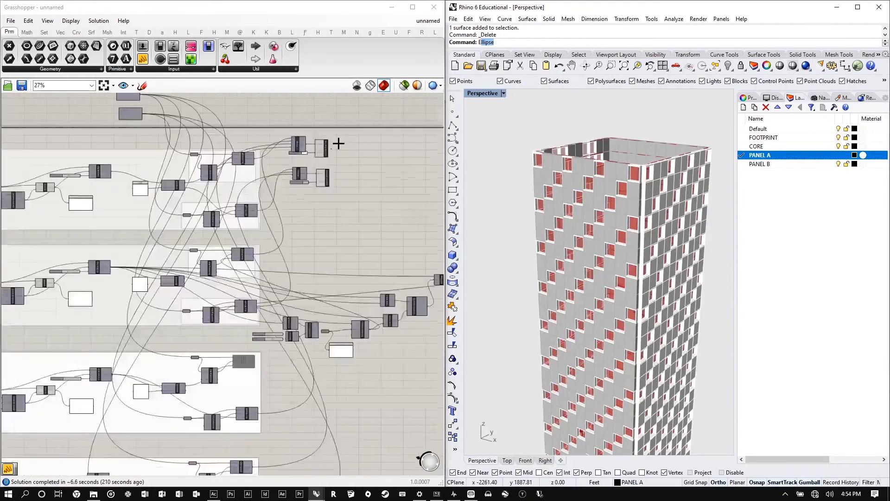
pyautogui.scroll(6, 341, 148)
pyautogui.moveTo(366, 162); pyautogui.dragTo(293, 125)
pyautogui.scroll(5, 368, 159)
pyautogui.click(361, 183)
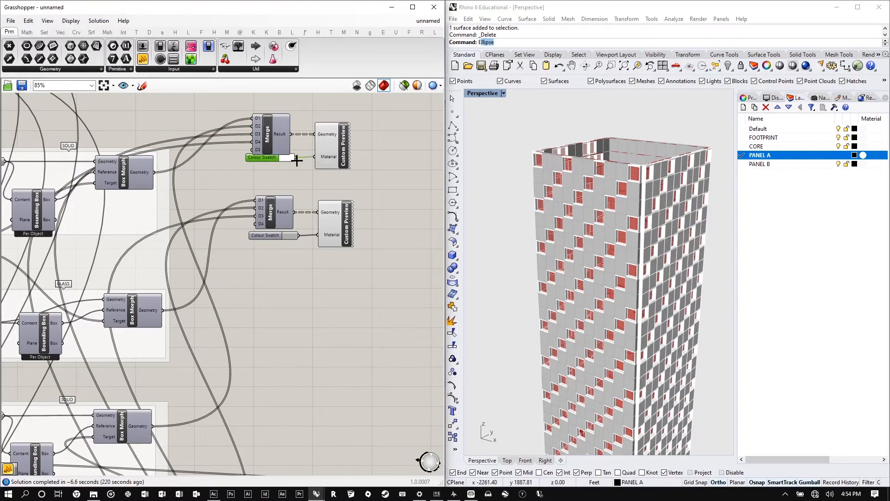
pyautogui.keyDown('shift'); pyautogui.click(337, 147); pyautogui.keyUp('shift')
pyautogui.scroll(-7, 400, 162)
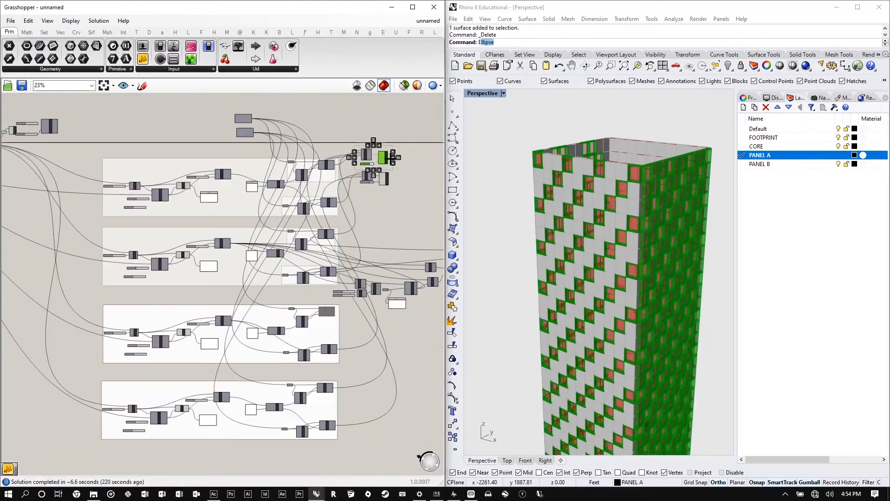
pyautogui.moveTo(97, 138); pyautogui.dragTo(62, 155)
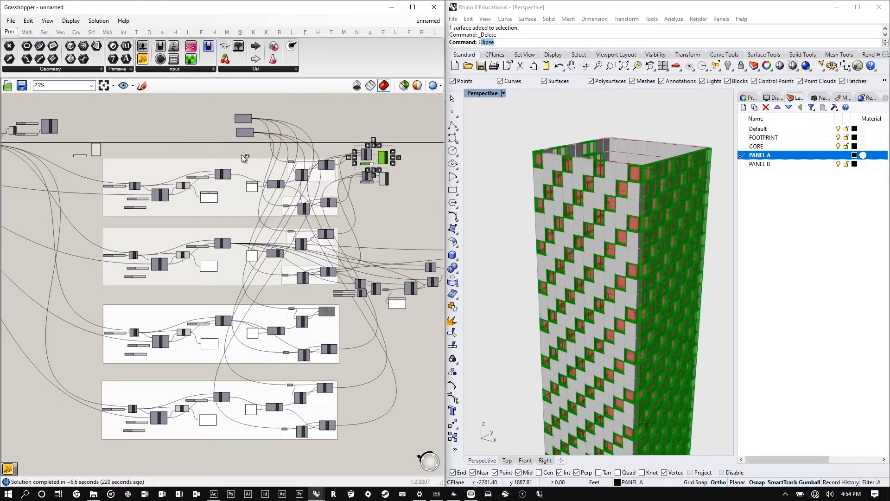
pyautogui.click(419, 137)
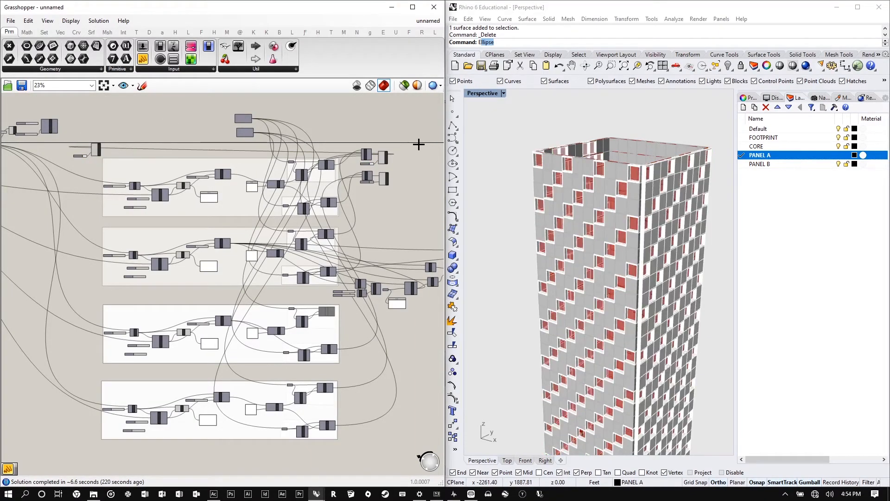
# - Move the copied Colour Swatch and Custom Preview pair upstream, just below the Deconstruct Brep component
pyautogui.scroll(-5, 420, 143)
pyautogui.scroll(3, 250, 146)
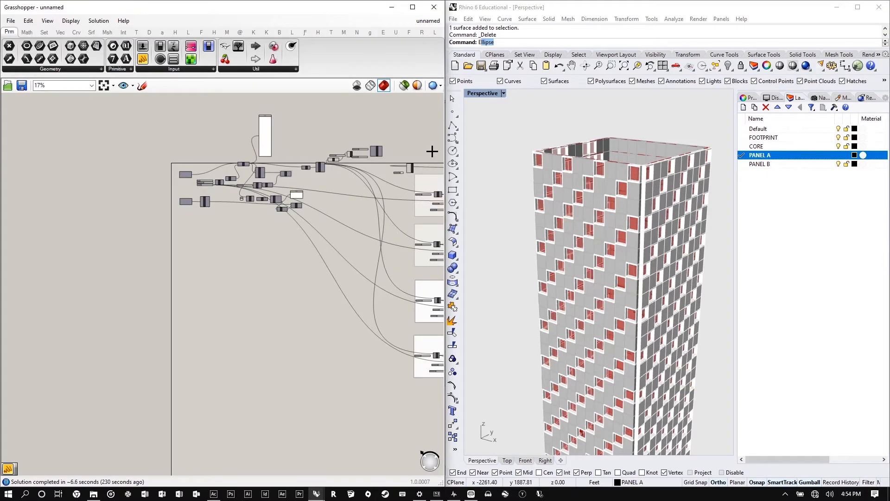
pyautogui.scroll(5, 431, 151)
pyautogui.moveTo(399, 235); pyautogui.dragTo(358, 202)
pyautogui.scroll(-1, 419, 202)
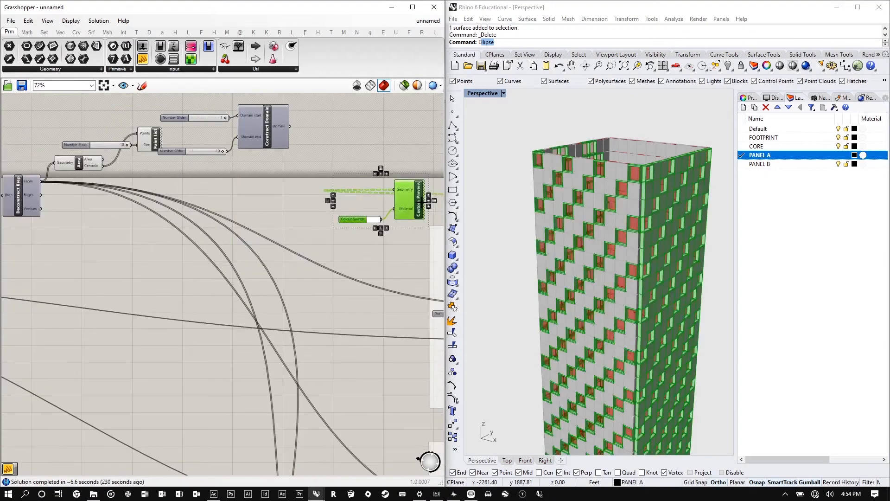
pyautogui.moveTo(414, 201); pyautogui.dragTo(181, 187)
pyautogui.scroll(-2, 356, 172)
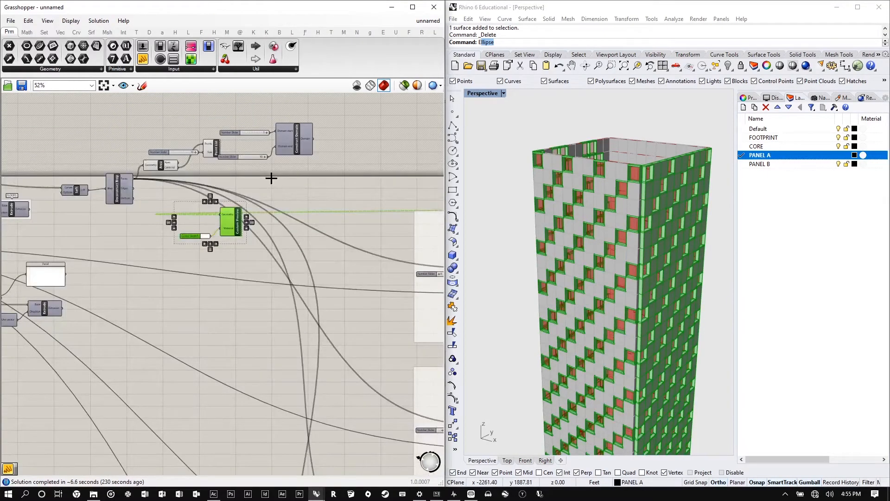
# - Replace the copied Custom Preview's Geometry input with the Extrusion output of the FLOORS Extrude, and check the tower
pyautogui.scroll(2, 79, 203)
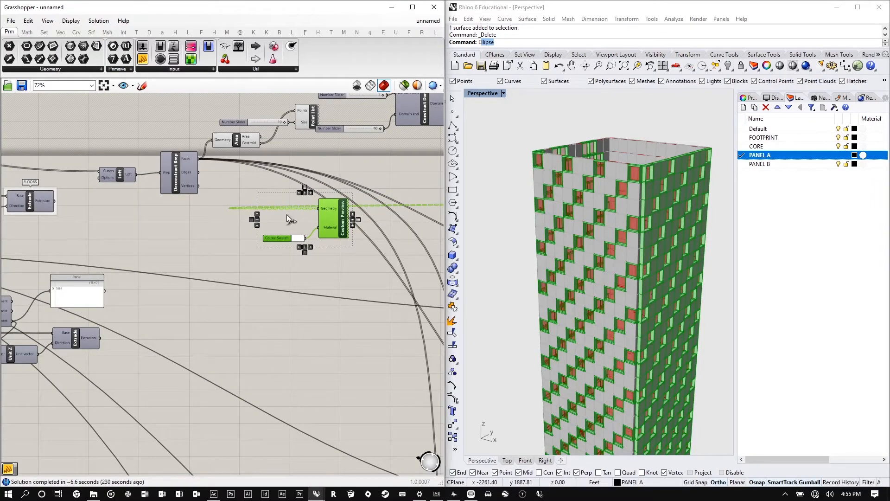
pyautogui.moveTo(286, 214); pyautogui.dragTo(317, 208)
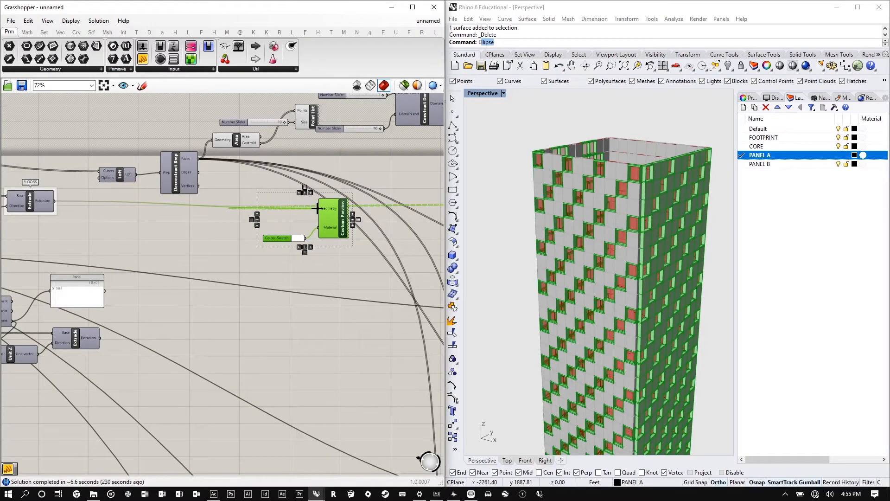
pyautogui.scroll(-3, 667, 186)
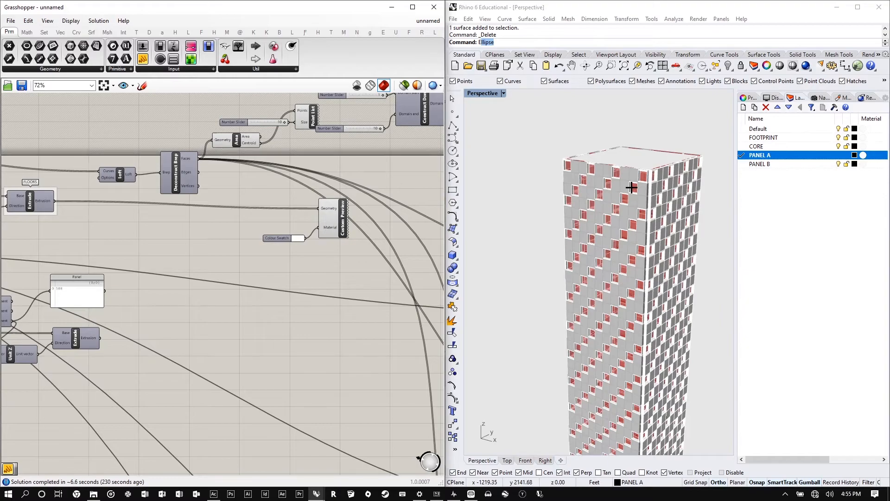
pyautogui.scroll(6, 631, 187)
pyautogui.scroll(-4, 172, 180)
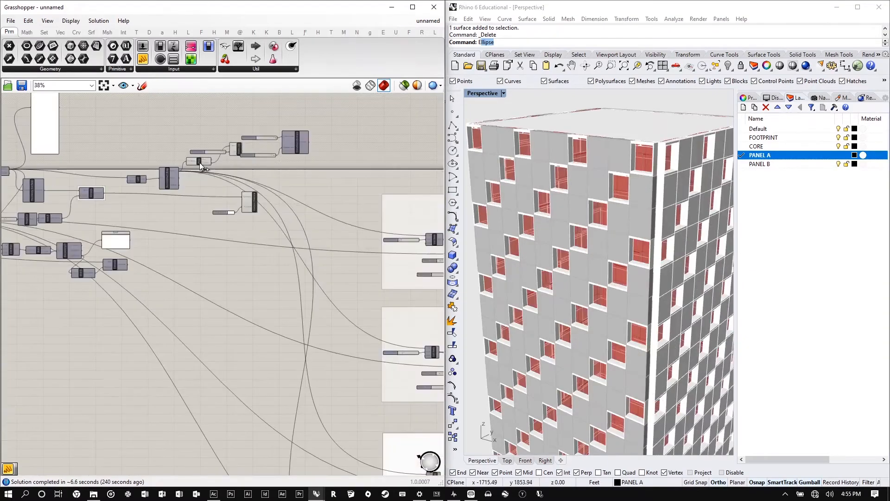
# - Turn off the preview of the upstream floor and core components, and turn the floors' Custom Preview back on
pyautogui.scroll(3, 195, 174)
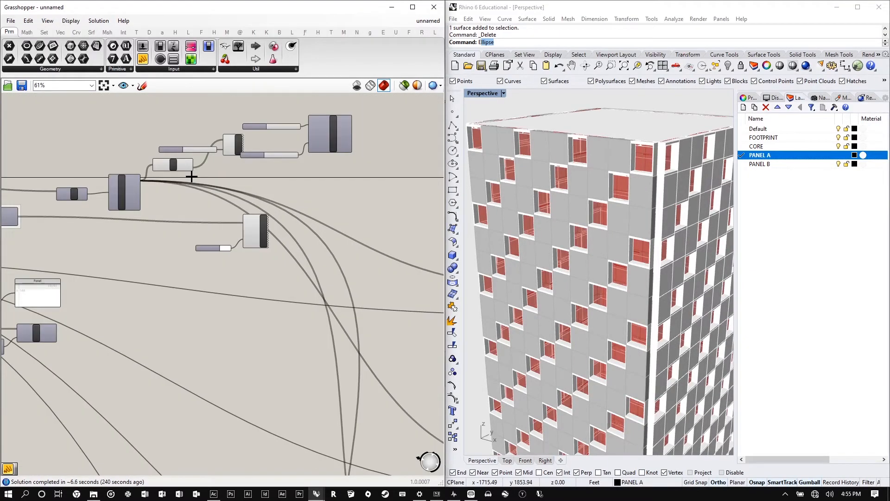
pyautogui.scroll(-5, 191, 176)
pyautogui.scroll(3, 171, 179)
pyautogui.scroll(-3, 141, 206)
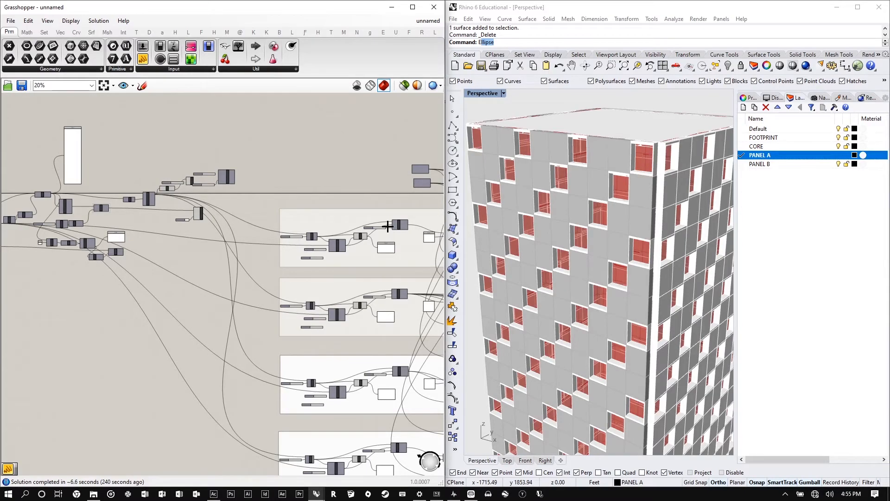
pyautogui.scroll(-1, 387, 225)
pyautogui.moveTo(373, 441); pyautogui.dragTo(177, 148)
pyautogui.rightClick(269, 121)
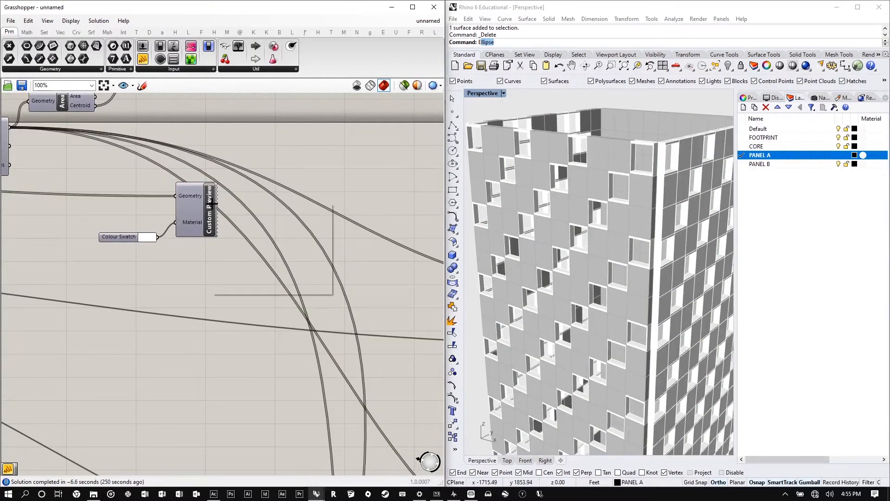
pyautogui.rightClick(214, 202)
pyautogui.click(236, 219)
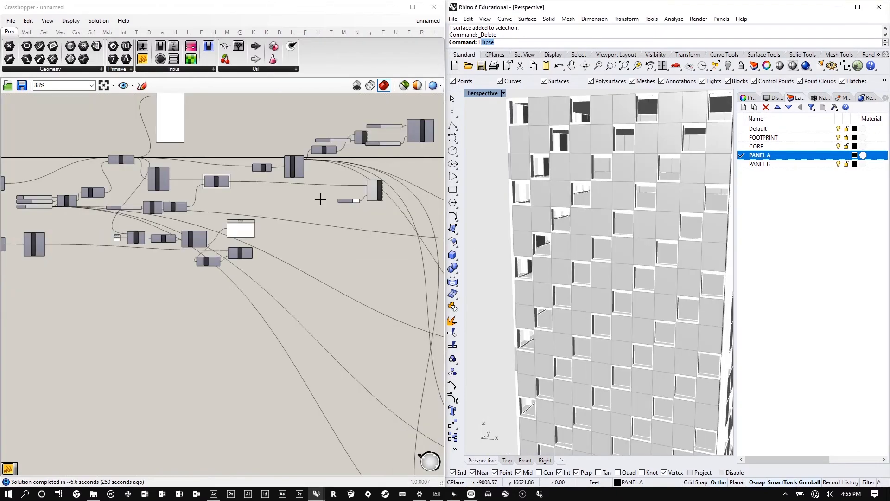
# - Add a Merge feeding the floors' Custom Preview Geometry, with the FLOORS Extrude in D1 and the lower core Extrude in D2
pyautogui.doubleClick(326, 189)
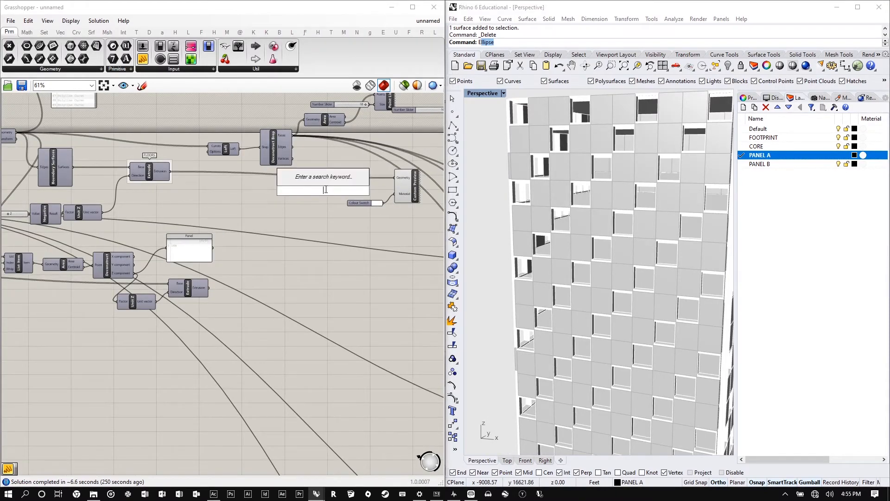
pyautogui.write('m')
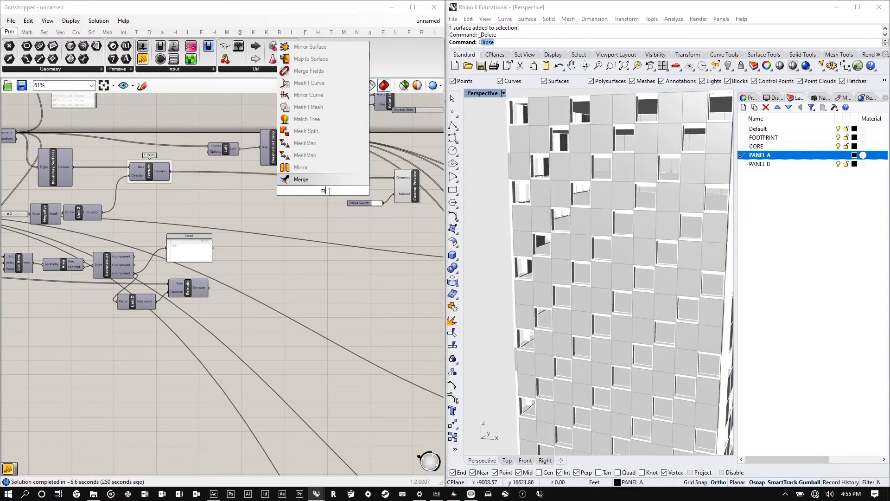
pyautogui.press('Return')
pyautogui.moveTo(340, 191); pyautogui.dragTo(392, 177)
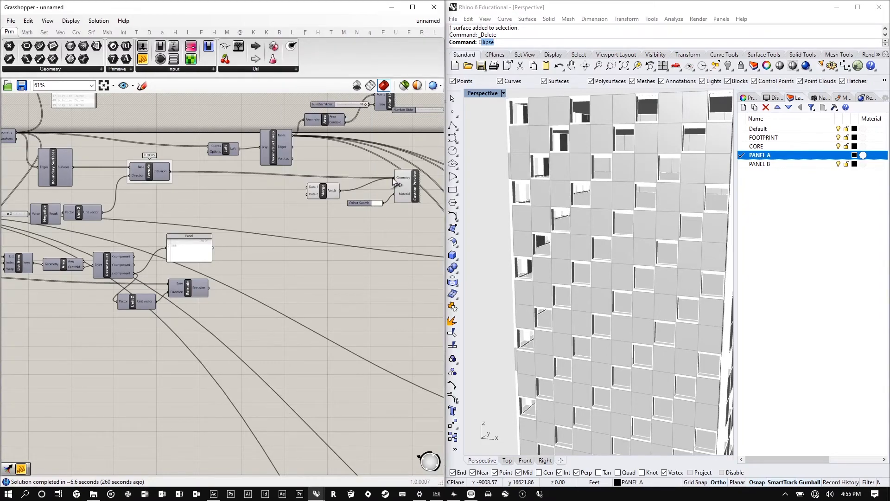
pyautogui.moveTo(209, 288); pyautogui.dragTo(308, 194)
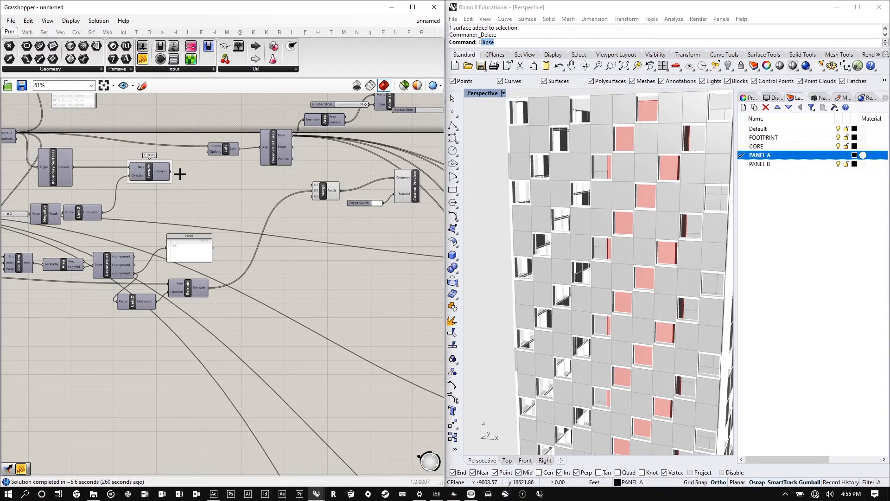
pyautogui.moveTo(171, 171); pyautogui.dragTo(313, 185)
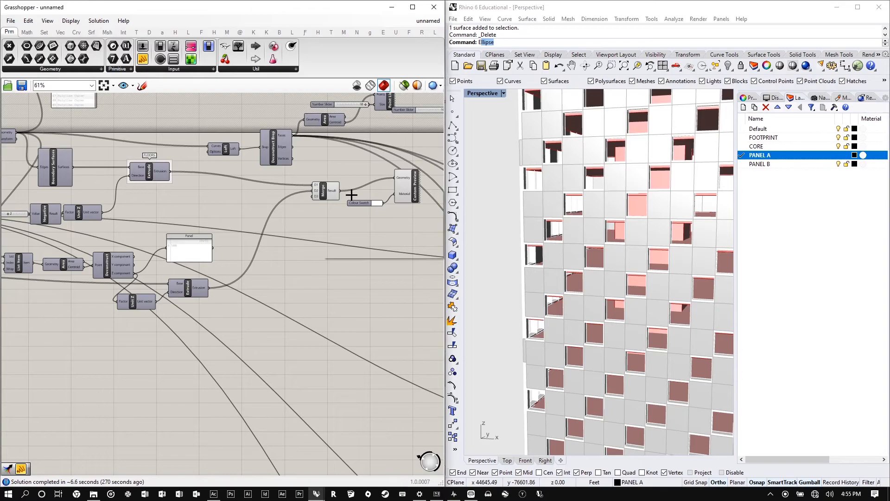
# - Delete the stray CORE-layer curve that overlaps the panel outline beside the tower's base
pyautogui.moveTo(584, 185); pyautogui.dragTo(619, 181, button='right')
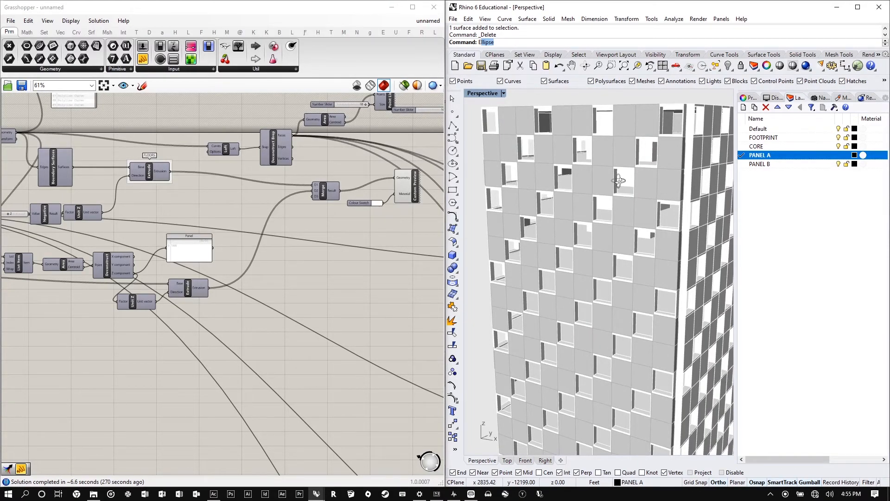
pyautogui.moveTo(619, 180); pyautogui.dragTo(678, 256, button='right')
pyautogui.scroll(-10, 678, 256)
pyautogui.scroll(7, 632, 371)
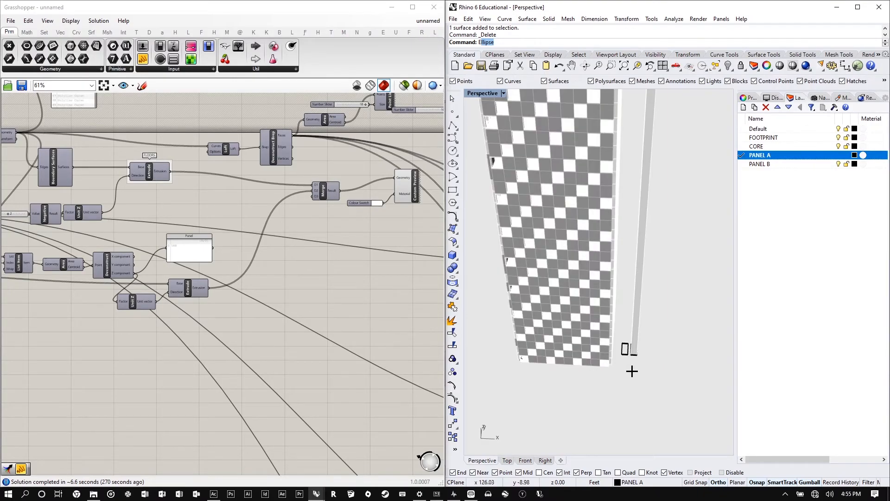
pyautogui.scroll(3, 631, 371)
pyautogui.click(632, 336)
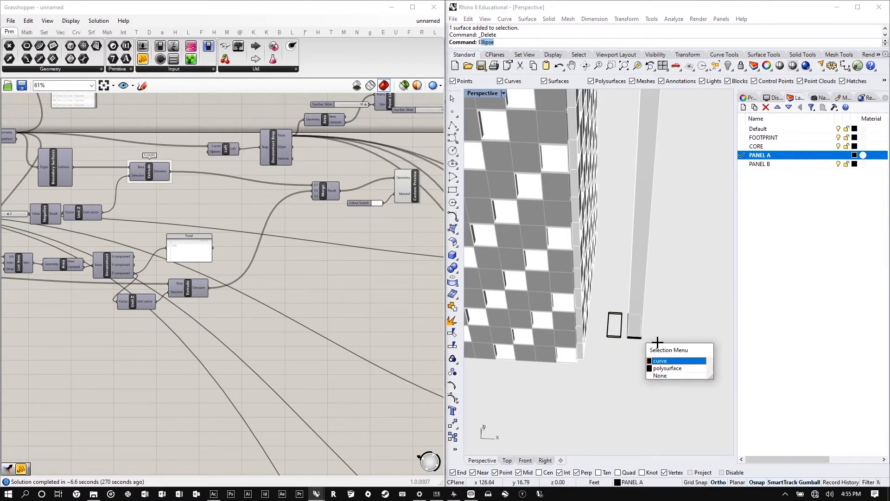
pyautogui.click(660, 360)
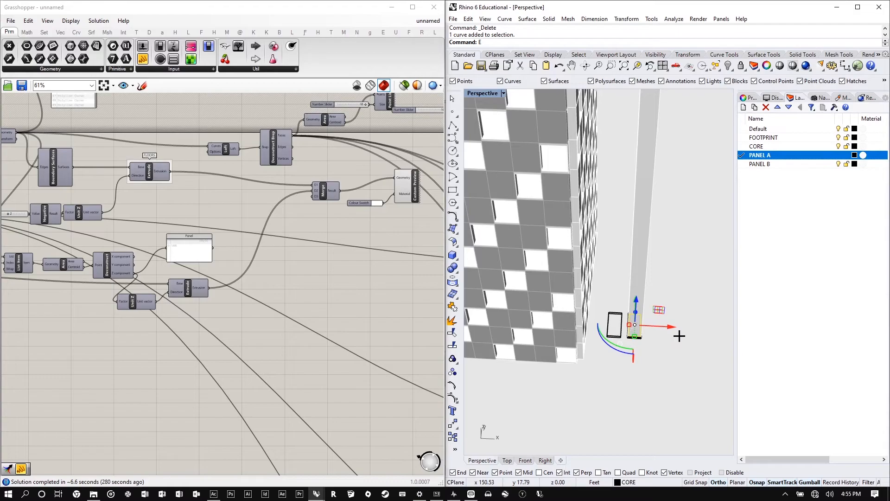
pyautogui.scroll(4, 637, 326)
pyautogui.click(649, 326)
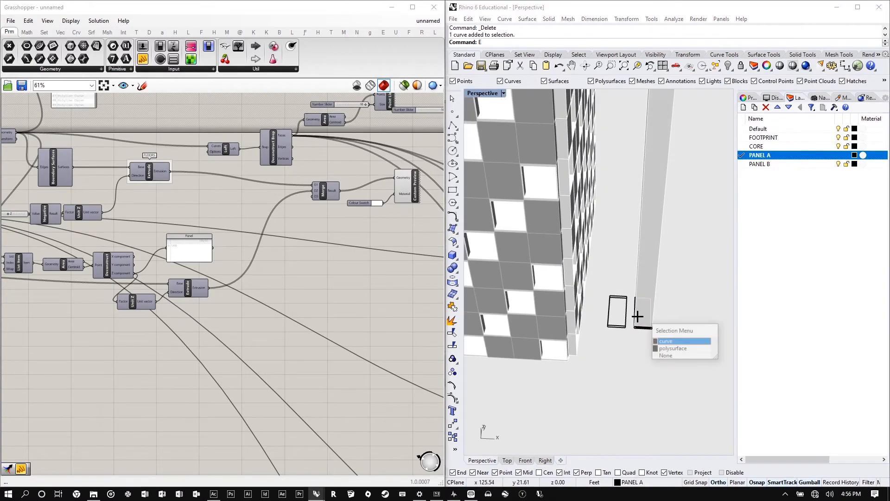
pyautogui.click(671, 341)
pyautogui.click(708, 373)
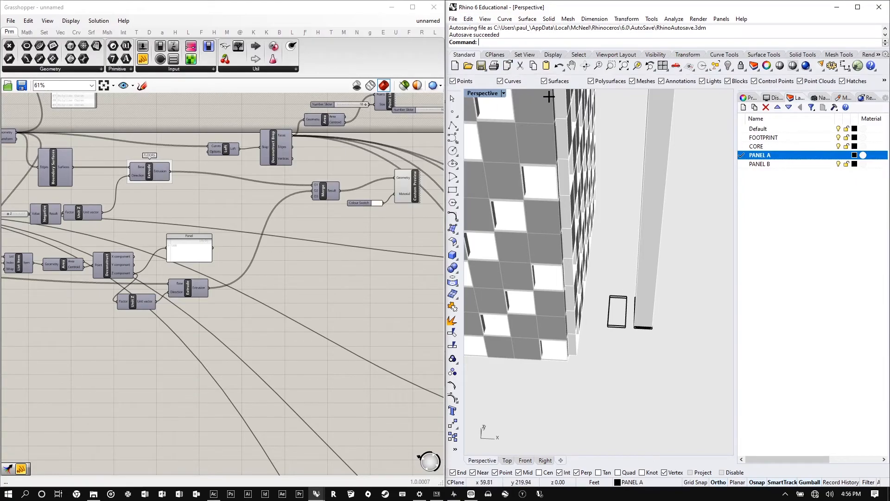
pyautogui.click(644, 324)
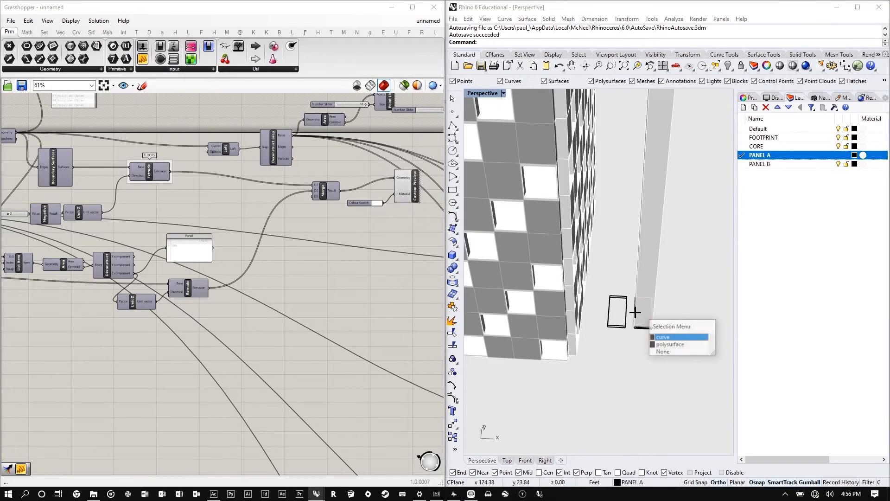
pyautogui.click(667, 335)
pyautogui.press('Delete')
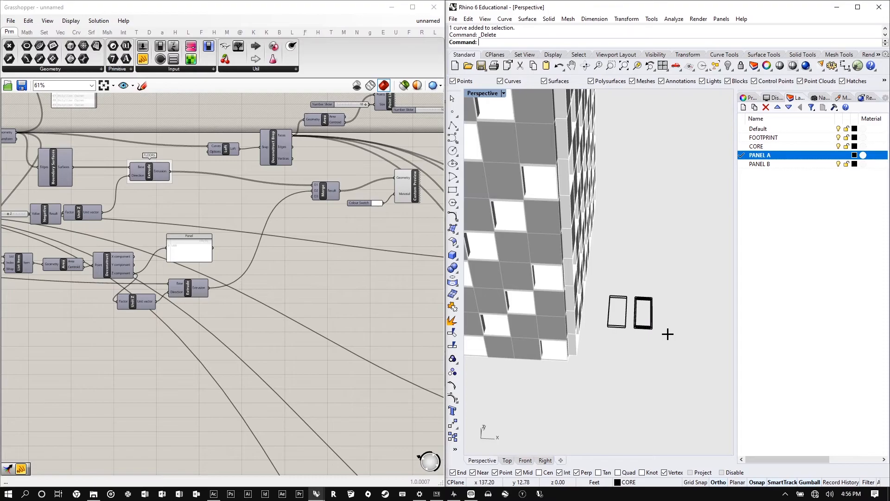
# - Inspect the core through the tower's facade openings and check the whole tower from a distance
pyautogui.scroll(-8, 668, 334)
pyautogui.scroll(10, 600, 315)
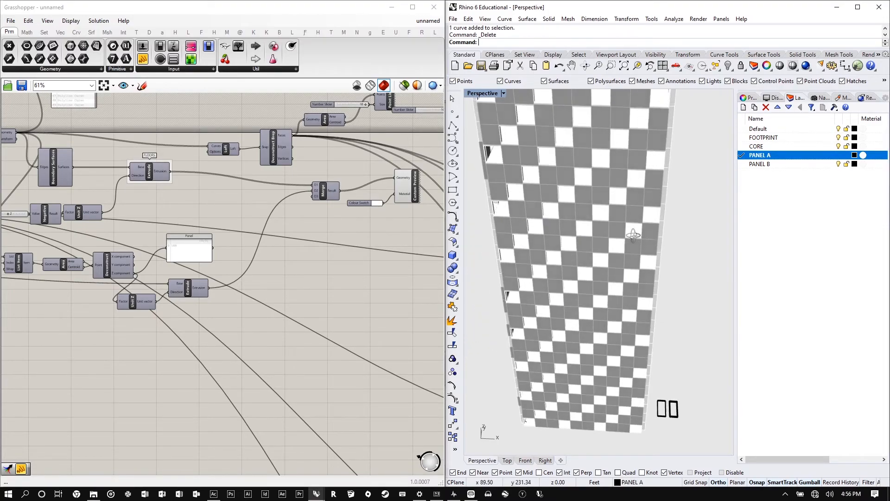
pyautogui.moveTo(518, 217); pyautogui.dragTo(522, 262, button='right')
pyautogui.scroll(-10, 556, 267)
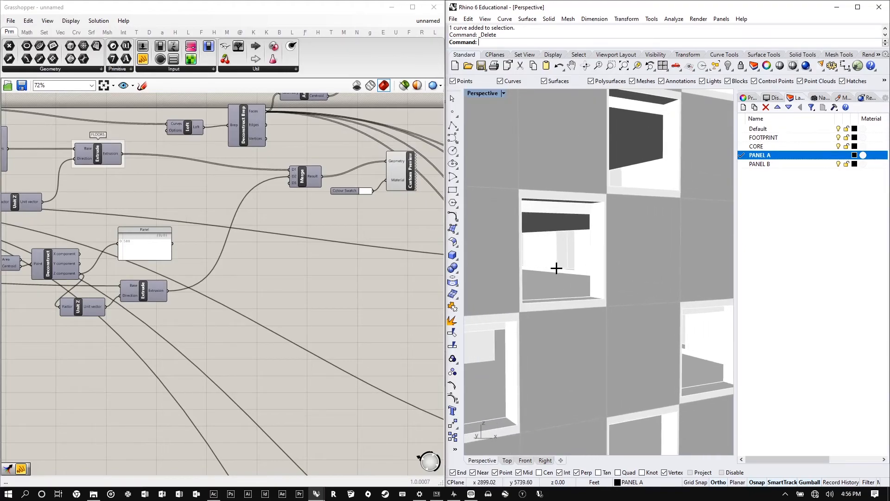
pyautogui.moveTo(574, 278); pyautogui.dragTo(620, 374, button='right')
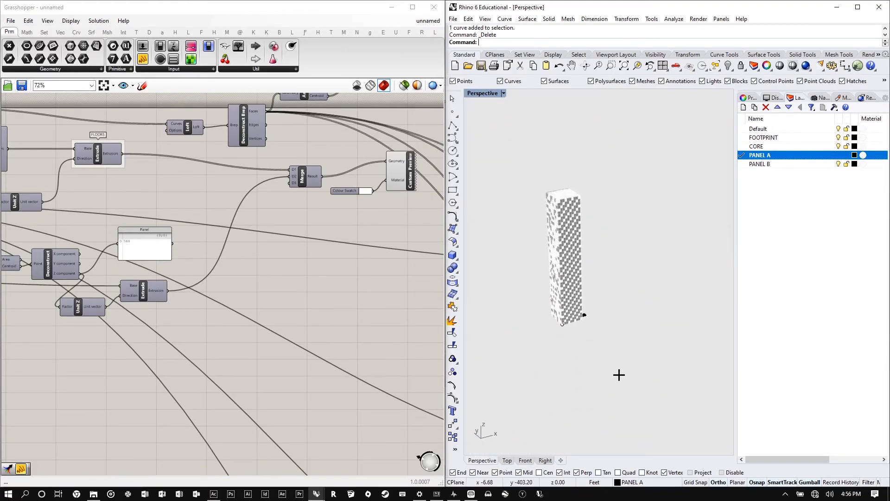
pyautogui.moveTo(620, 374); pyautogui.dragTo(511, 135)
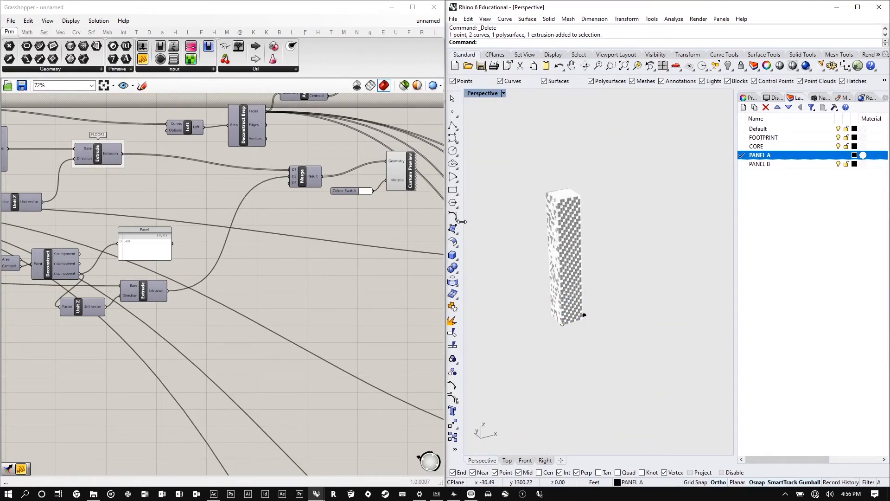
# - Create a new layer named GROUND and make it the current layer
pyautogui.click(771, 164)
pyautogui.click(742, 108)
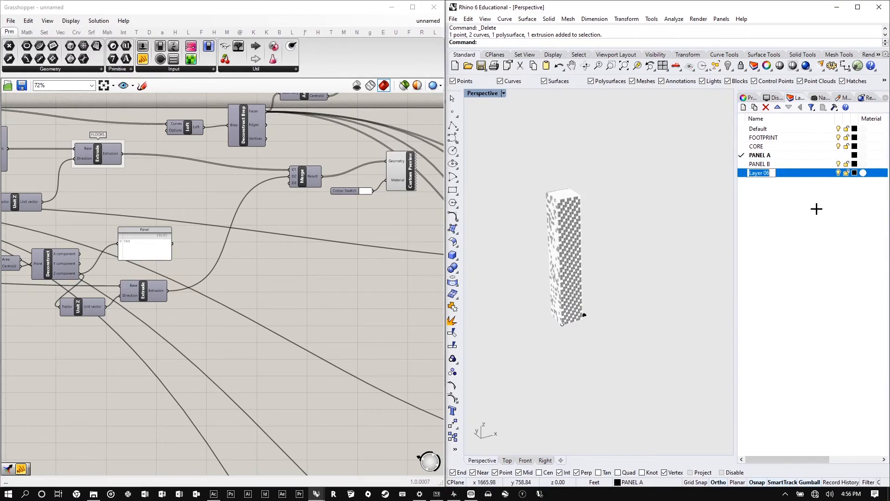
pyautogui.write('GROUN')
pyautogui.rightClick(818, 209)
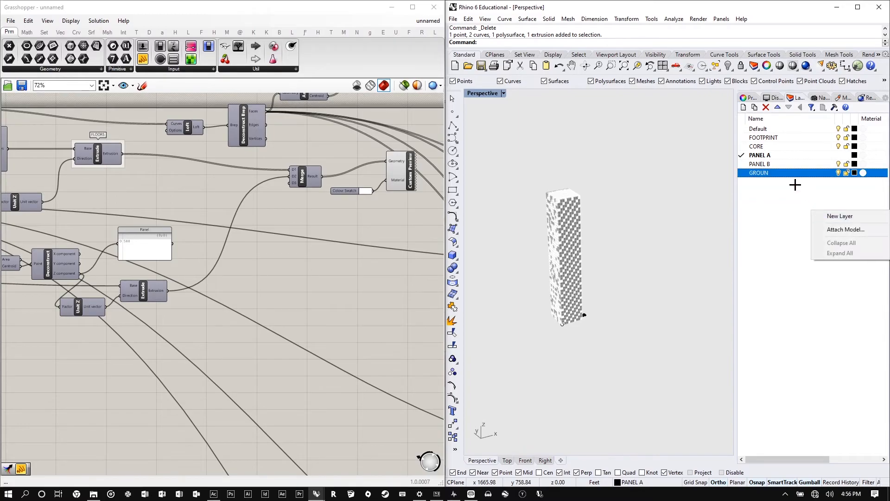
pyautogui.click(766, 173)
pyautogui.click(773, 173)
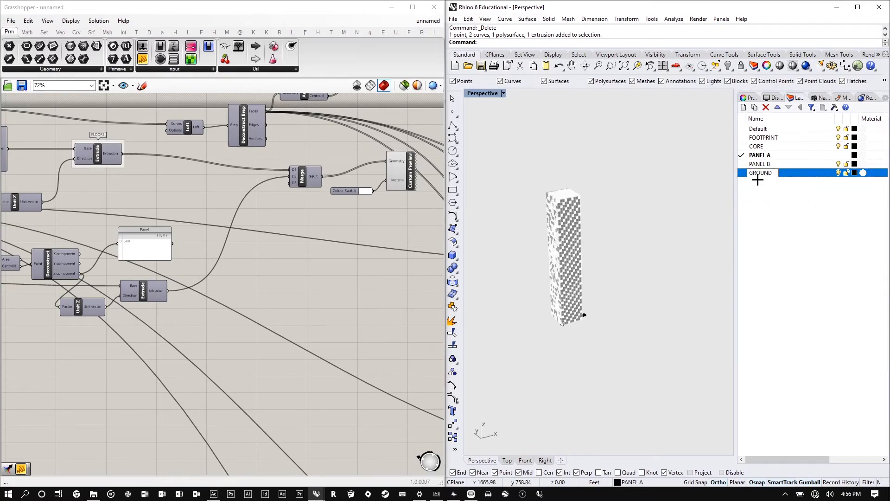
pyautogui.click(742, 173)
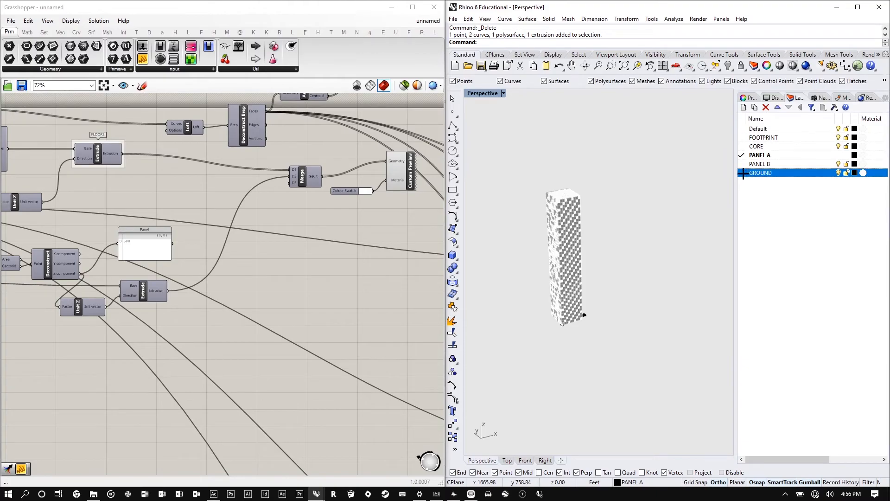
# - Draw a large corner-to-corner plane surface around the tower's base on the GROUND layer and frame it in the view
pyautogui.click(456, 232)
pyautogui.click(467, 246)
pyautogui.click(538, 370)
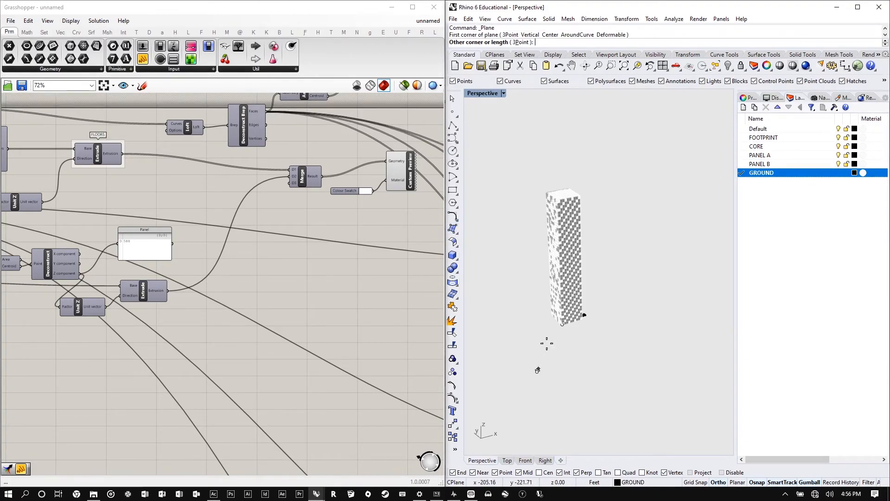
pyautogui.click(614, 263)
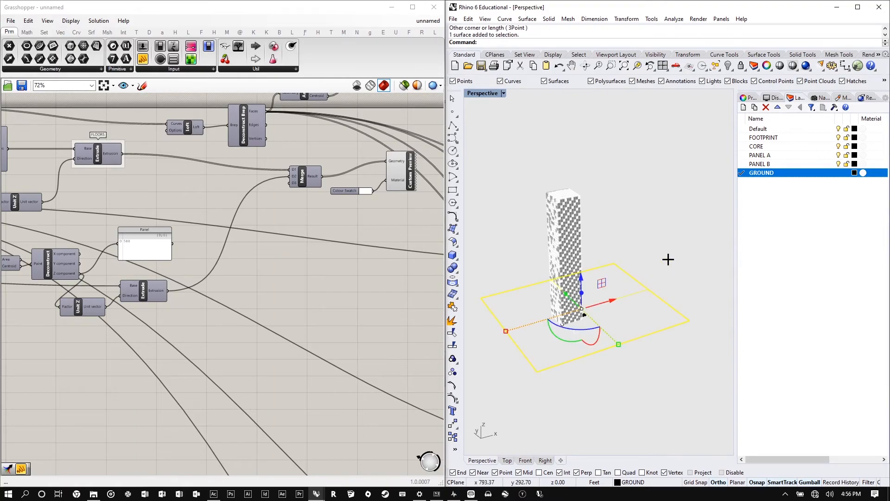
pyautogui.press('Return')
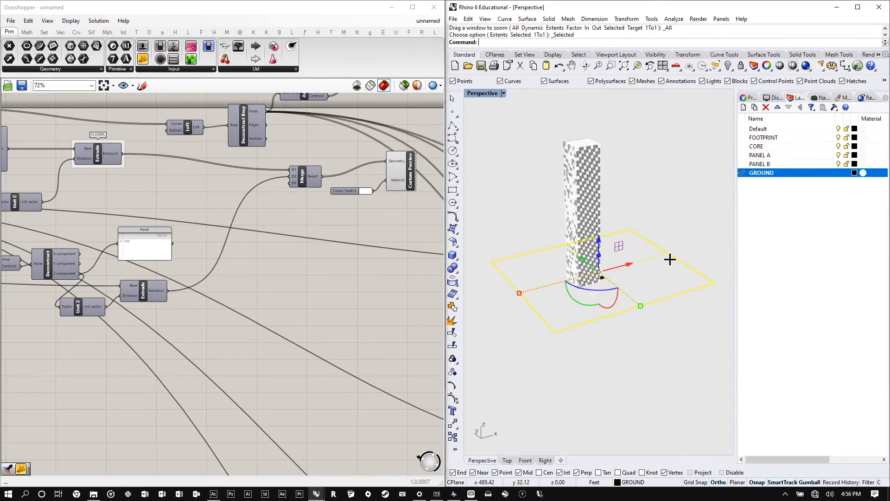
pyautogui.press('Escape')
# - Examine the tower's facades, panel openings and roof from several angles, close up and from a distance
pyautogui.scroll(10, 582, 174)
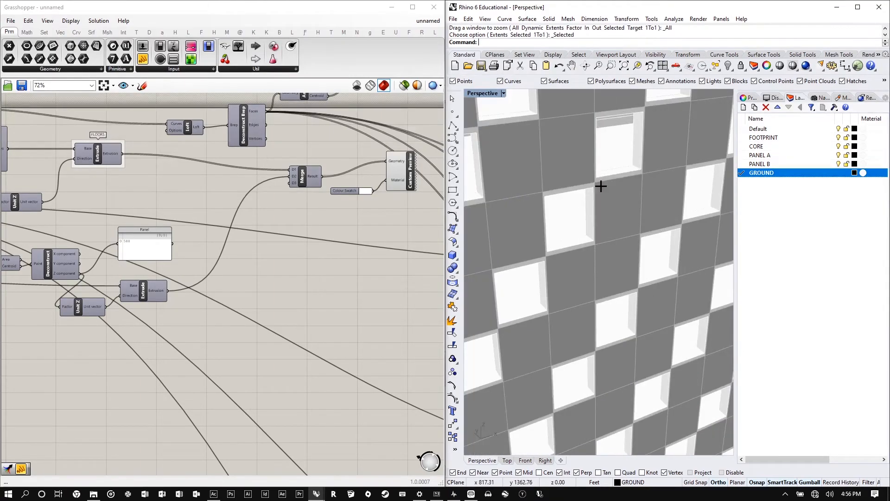
pyautogui.scroll(6, 686, 142)
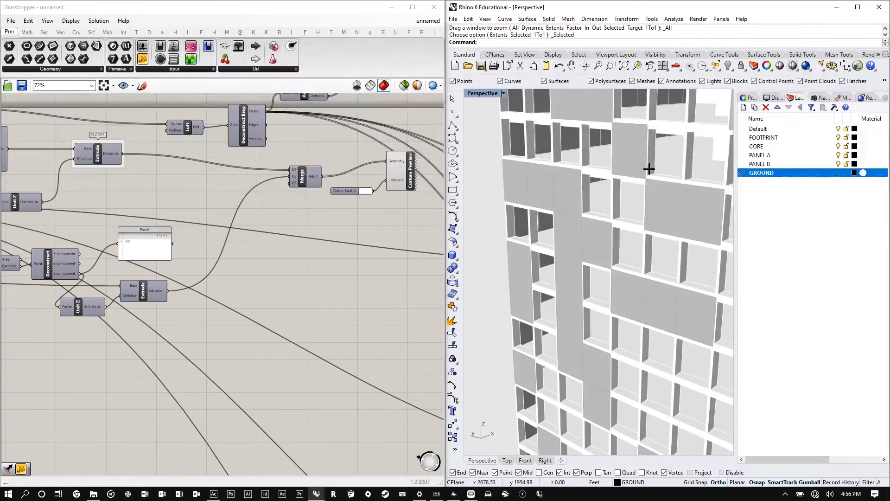
pyautogui.scroll(-8, 531, 167)
pyautogui.scroll(8, 656, 122)
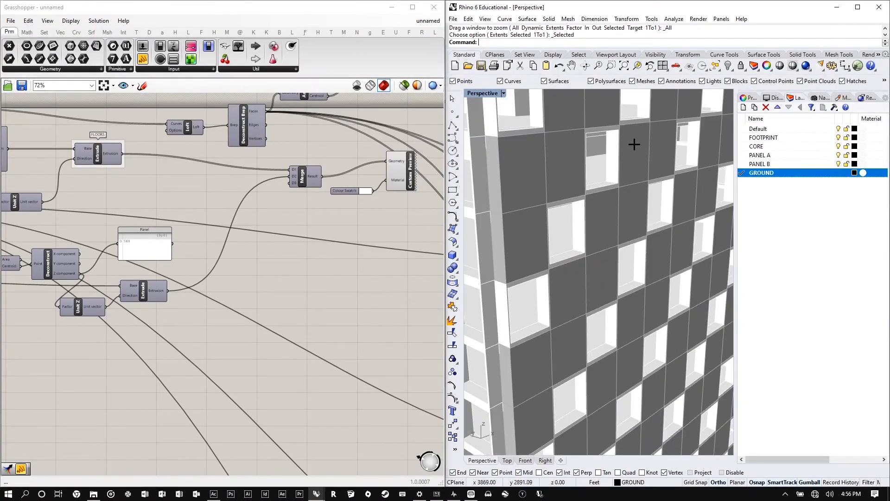
pyautogui.moveTo(635, 143); pyautogui.dragTo(539, 174, button='right')
pyautogui.scroll(3, 695, 149)
pyautogui.scroll(-6, 663, 155)
pyautogui.scroll(-8, 664, 165)
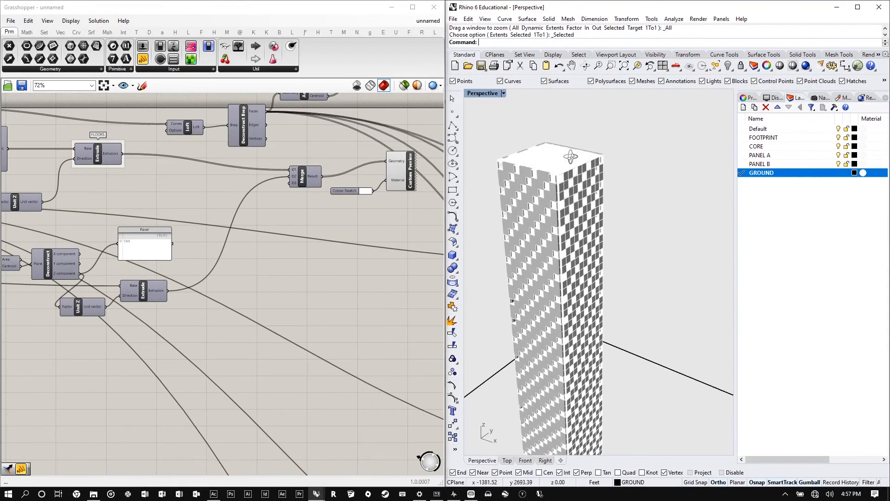
# - Limit the Grasshopper preview to selected components and set the preview mesh to High Quality
pyautogui.scroll(-11, 329, 233)
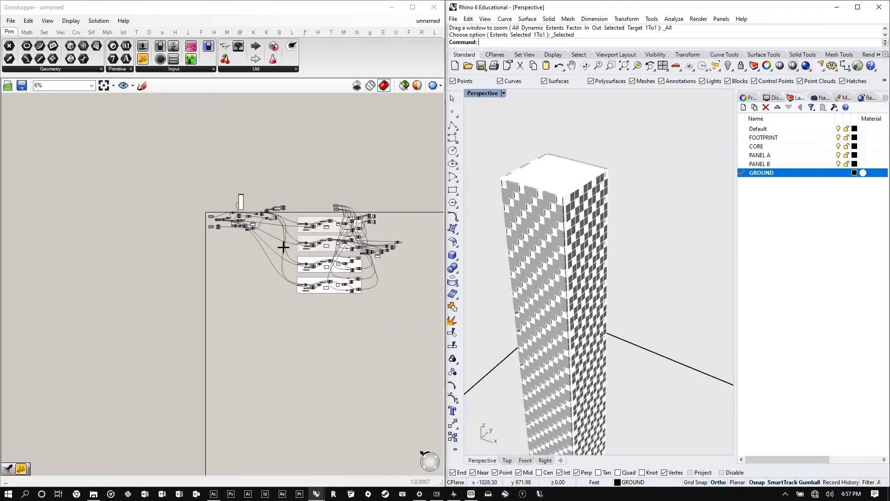
pyautogui.scroll(8, 268, 244)
pyautogui.scroll(1, 259, 206)
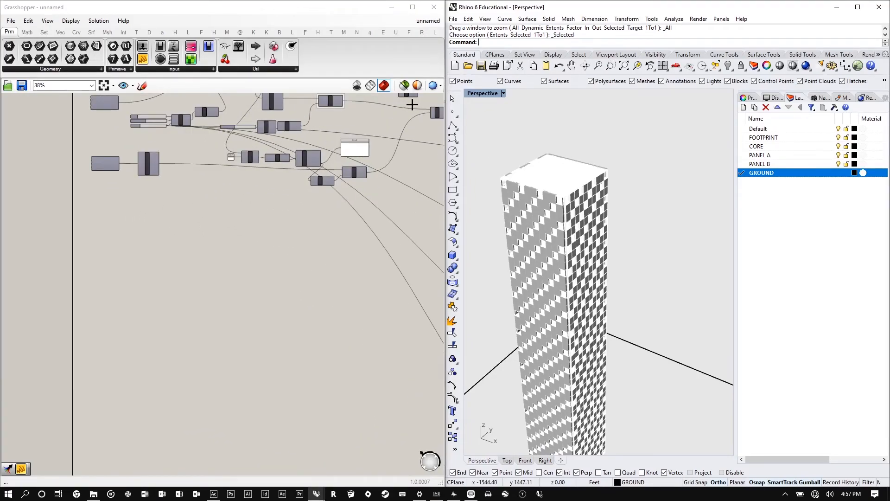
pyautogui.click(419, 85)
pyautogui.click(433, 85)
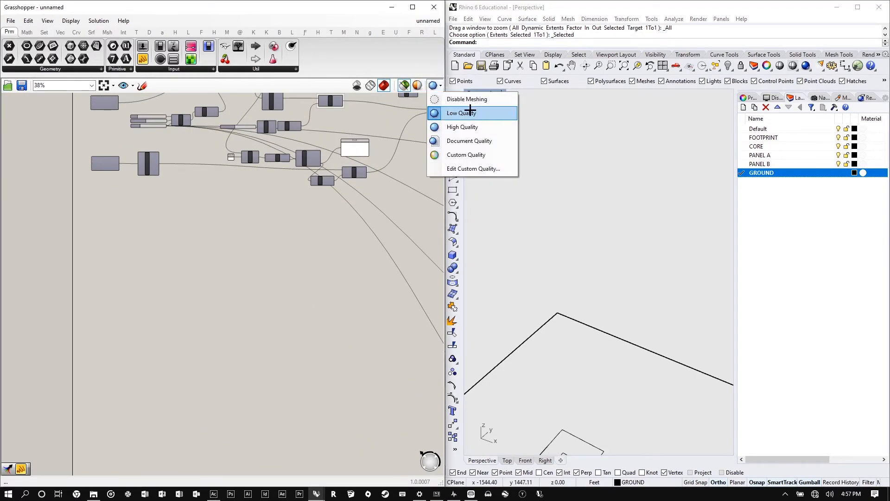
pyautogui.click(463, 127)
# - Duplicate the core's Boundary Surfaces component with its CORE pipeline input, and place the copy well below the original
pyautogui.scroll(-8, 547, 178)
pyautogui.scroll(5, 536, 287)
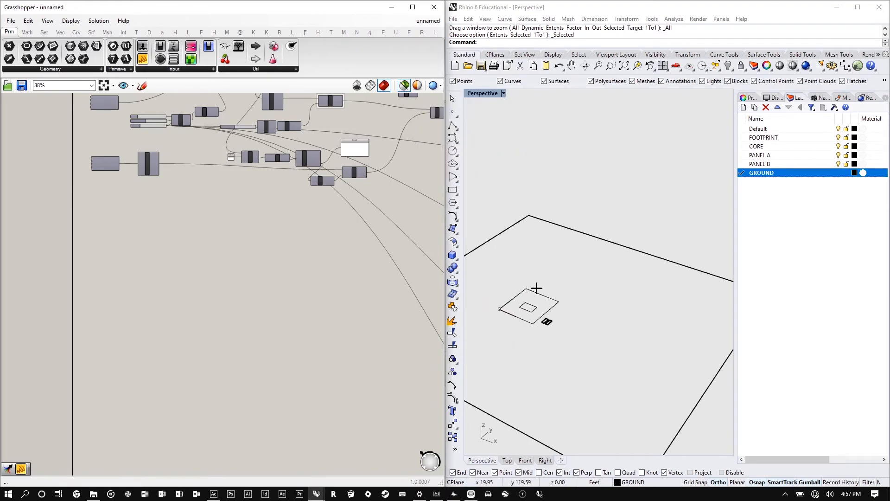
pyautogui.moveTo(536, 287); pyautogui.dragTo(574, 348, button='right')
pyautogui.scroll(9, 530, 334)
pyautogui.scroll(1, 530, 333)
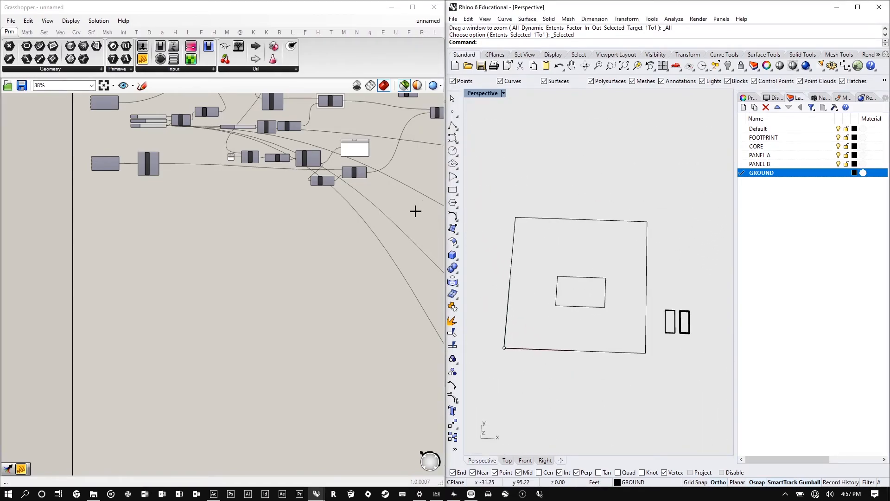
pyautogui.scroll(-2, 127, 232)
pyautogui.scroll(6, 110, 235)
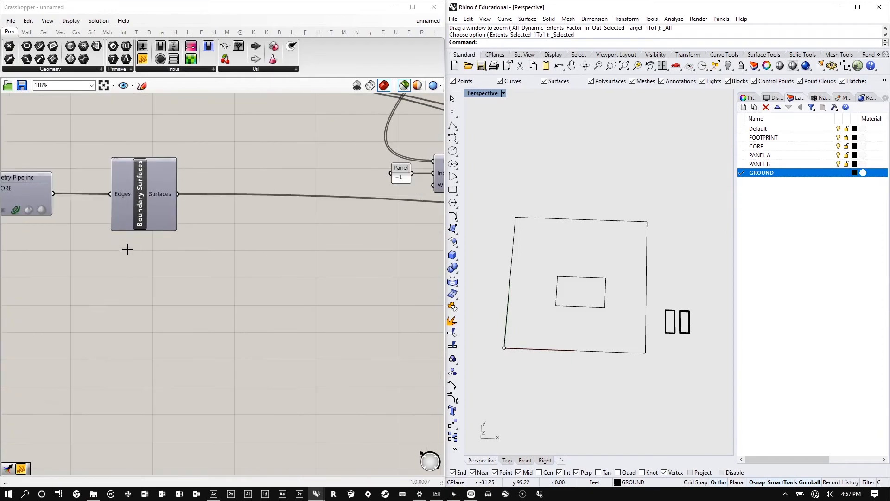
pyautogui.click(127, 248)
pyautogui.scroll(-2, 166, 226)
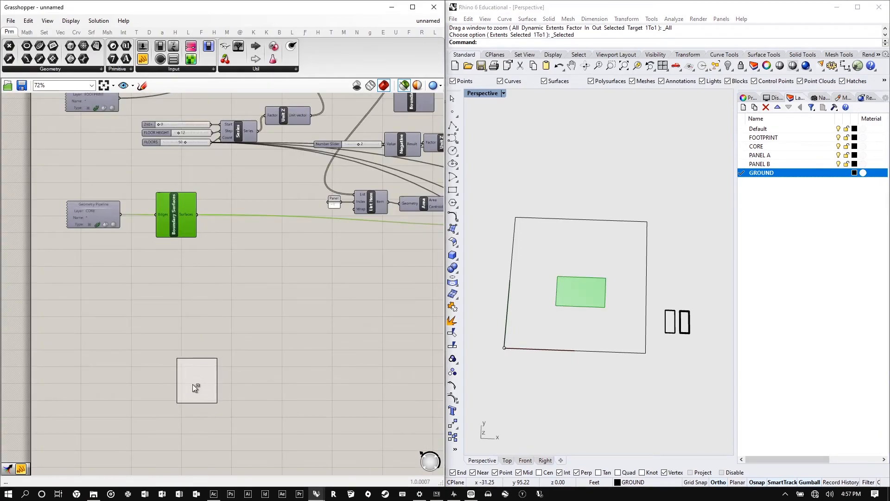
pyautogui.scroll(-10, 121, 315)
pyautogui.scroll(1, 132, 329)
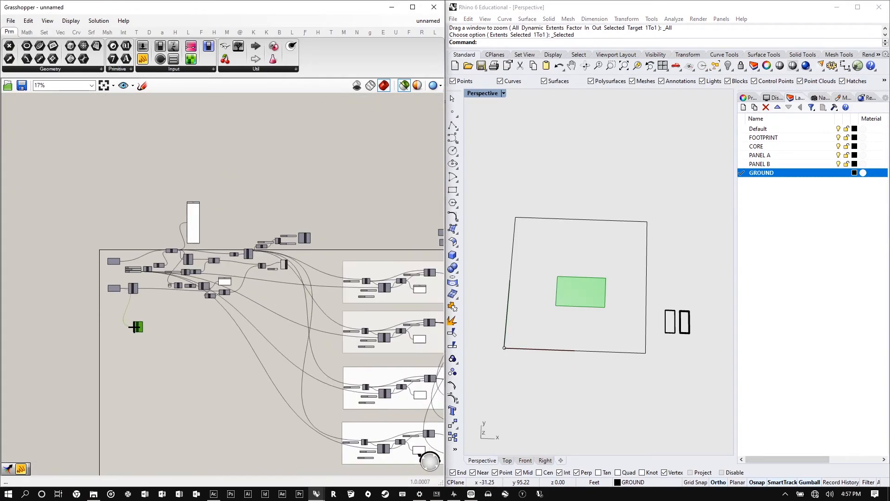
pyautogui.moveTo(136, 335); pyautogui.dragTo(134, 348)
pyautogui.moveTo(327, 325); pyautogui.dragTo(130, 177)
pyautogui.rightClick(255, 148)
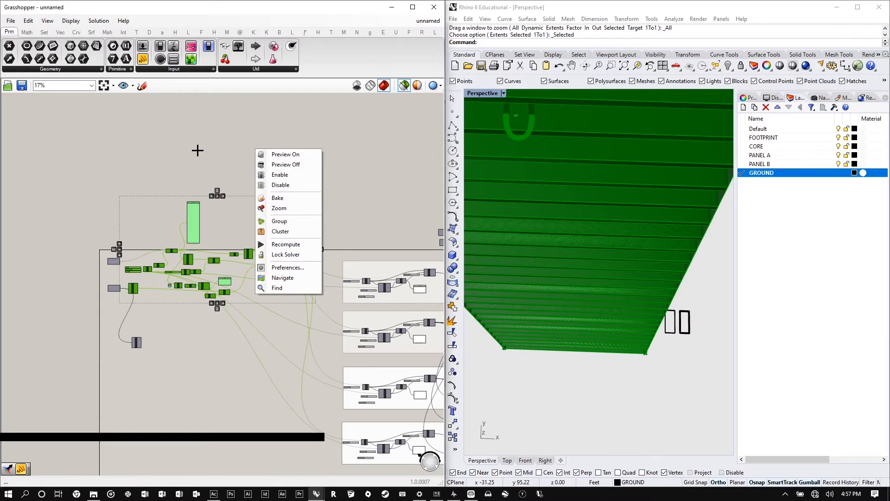
pyautogui.click(196, 150)
pyautogui.scroll(7, 139, 241)
pyautogui.scroll(-3, 399, 343)
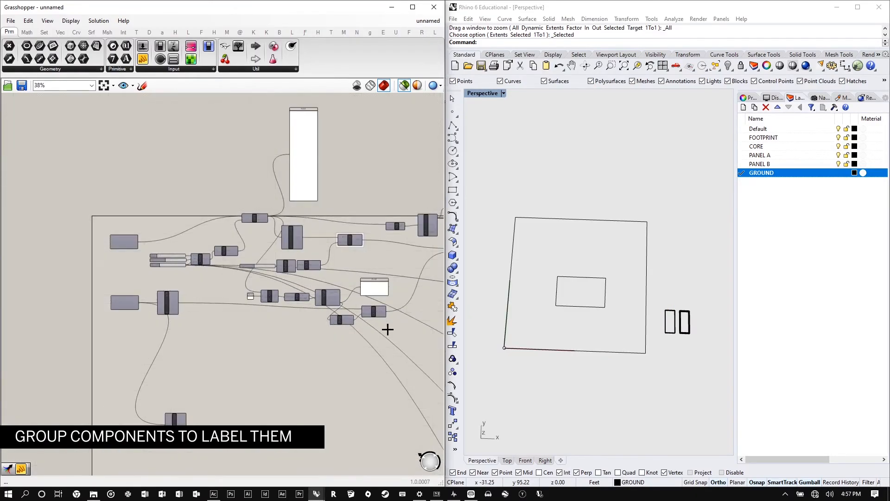
# - Group the core's components from Boundary Surfaces to Extrude, and move the group down, clear of the floor components
pyautogui.moveTo(404, 331); pyautogui.dragTo(160, 281)
pyautogui.rightClick(291, 341)
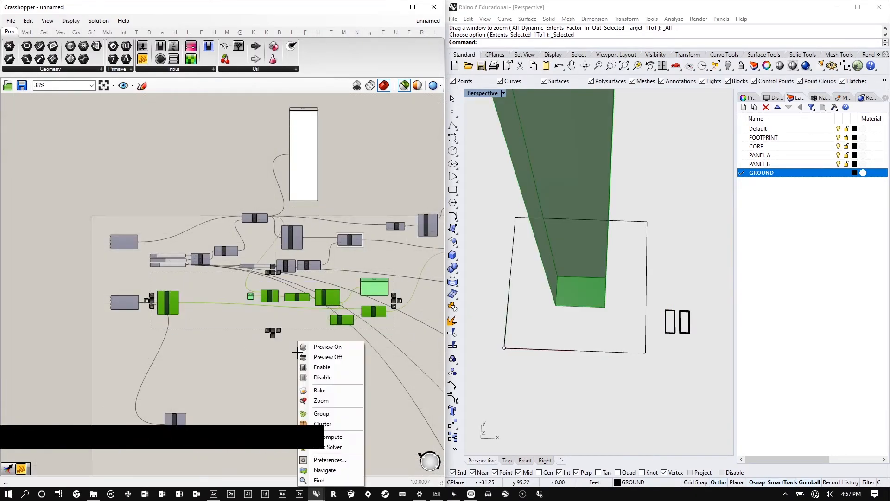
pyautogui.click(320, 415)
pyautogui.moveTo(288, 326); pyautogui.dragTo(309, 387)
pyautogui.scroll(-2, 213, 285)
pyautogui.scroll(2, 312, 292)
pyautogui.scroll(-2, 266, 282)
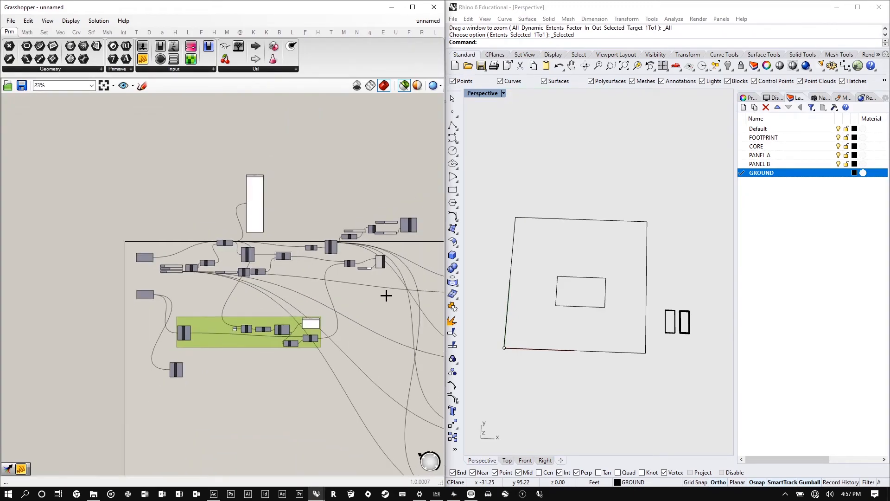
# - Group the floor components above the core group, and delete the tall panel among them
pyautogui.moveTo(426, 303); pyautogui.dragTo(200, 160)
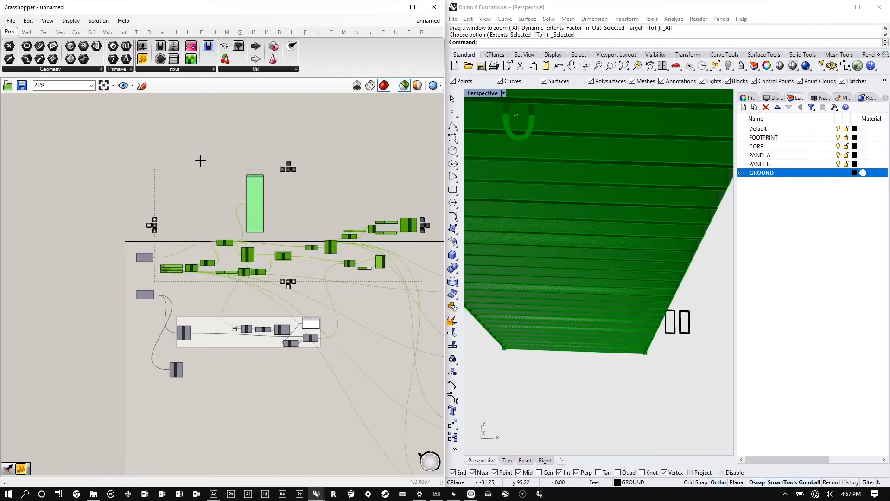
pyautogui.rightClick(339, 218)
pyautogui.click(373, 290)
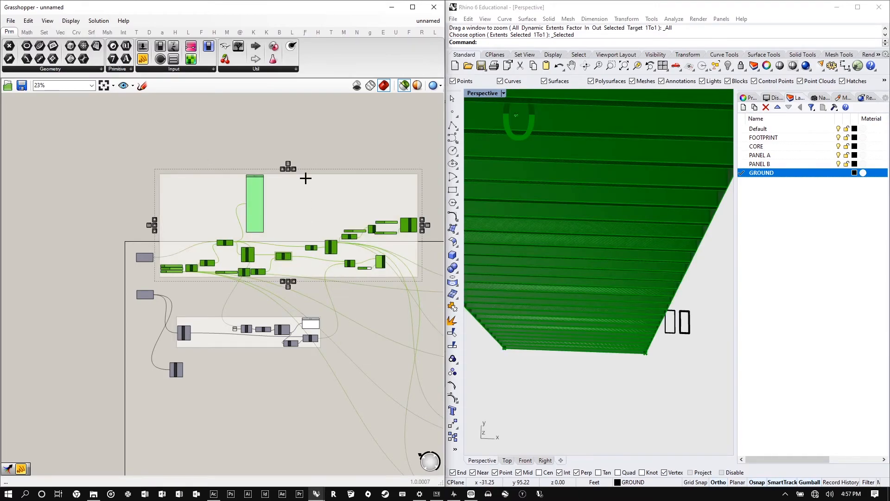
pyautogui.click(256, 199)
pyautogui.press('Delete')
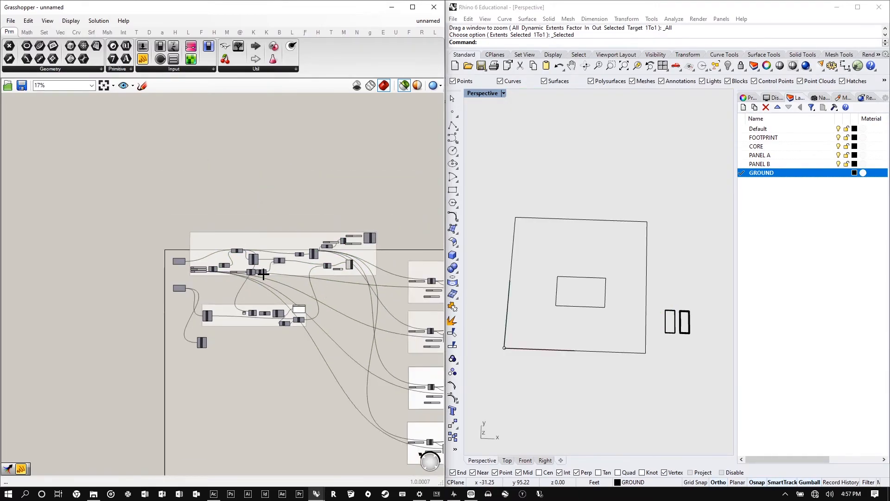
# - Replace the duplicated Boundary Surfaces component's CORE input with the FOOTPRINT pipeline
pyautogui.scroll(2, 184, 327)
pyautogui.click(184, 327)
pyautogui.scroll(4, 102, 176)
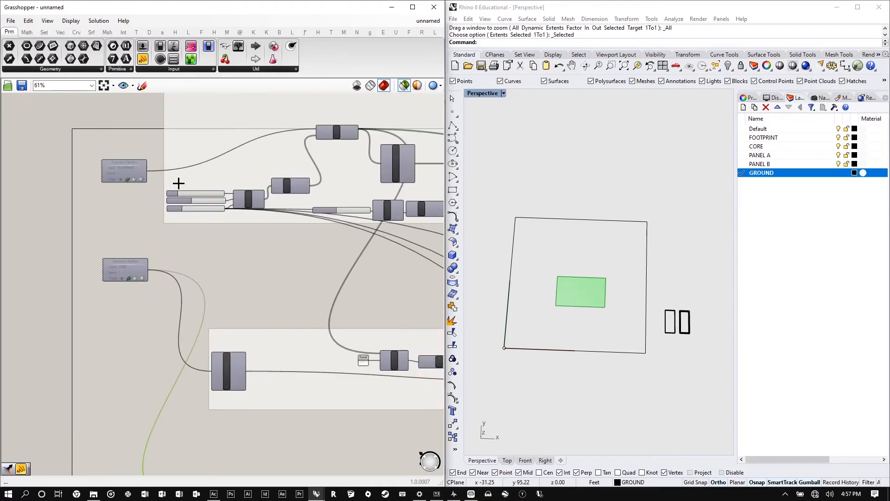
pyautogui.scroll(-3, 139, 135)
pyautogui.scroll(4, 169, 333)
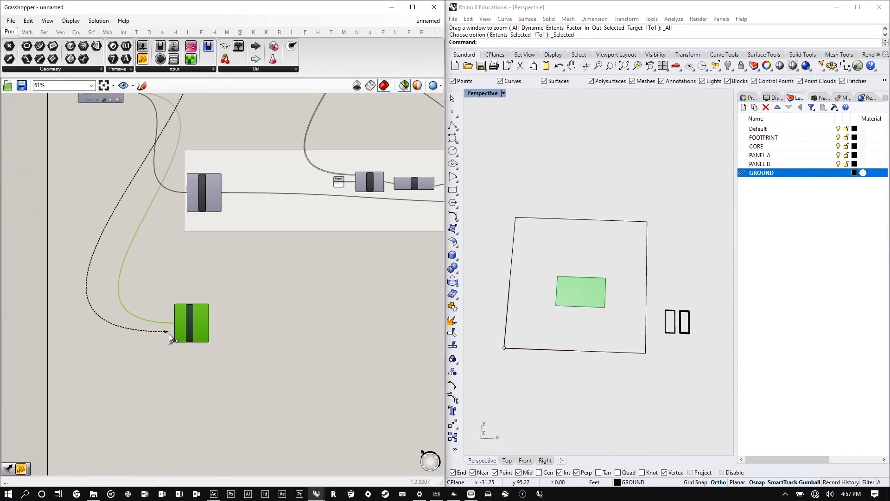
pyautogui.moveTo(182, 319); pyautogui.dragTo(178, 321)
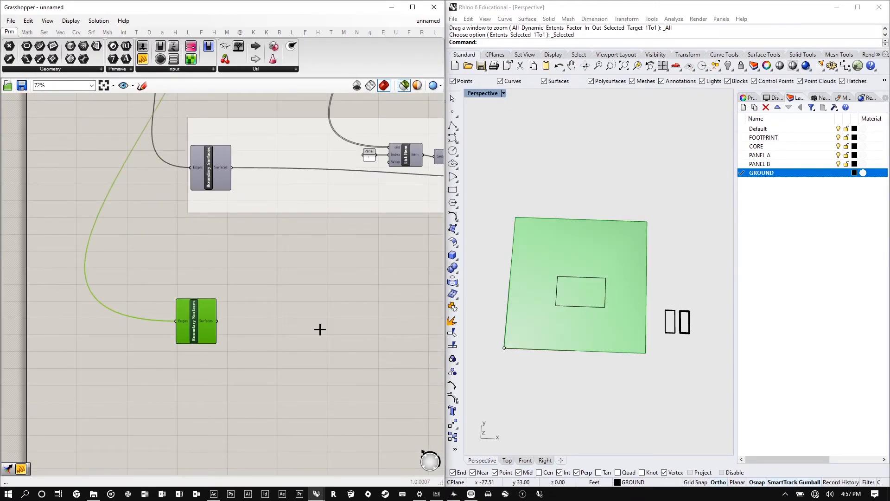
# - Add a Divide Surface component fed by the footprint's Boundary Surfaces, and place it down beside that component
pyautogui.scroll(2, 265, 324)
pyautogui.doubleClick(254, 312)
pyautogui.write('di')
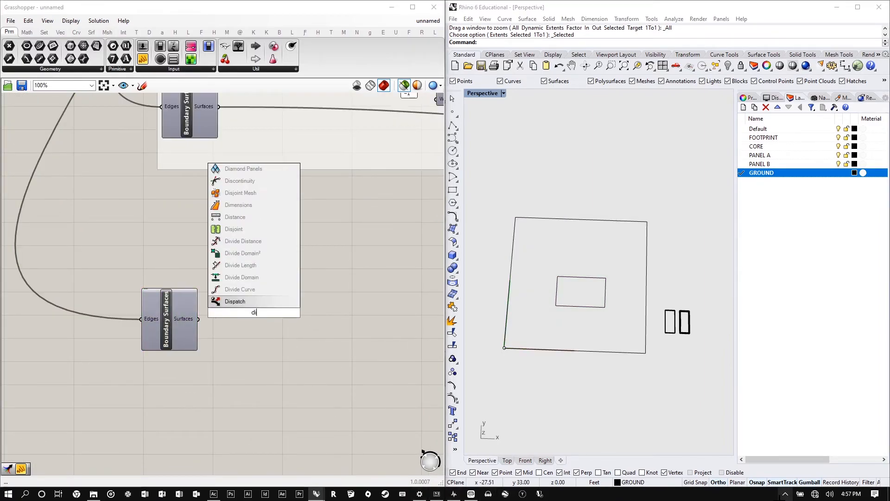
pyautogui.write('vide surface')
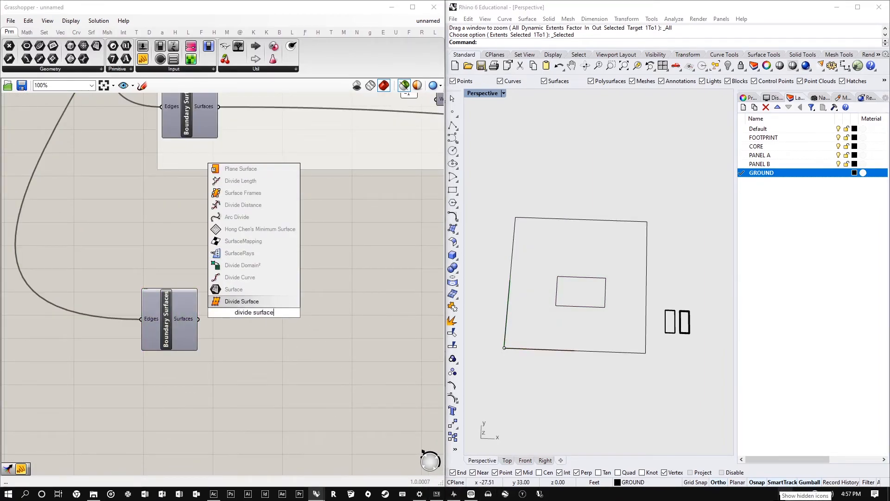
pyautogui.press('Return')
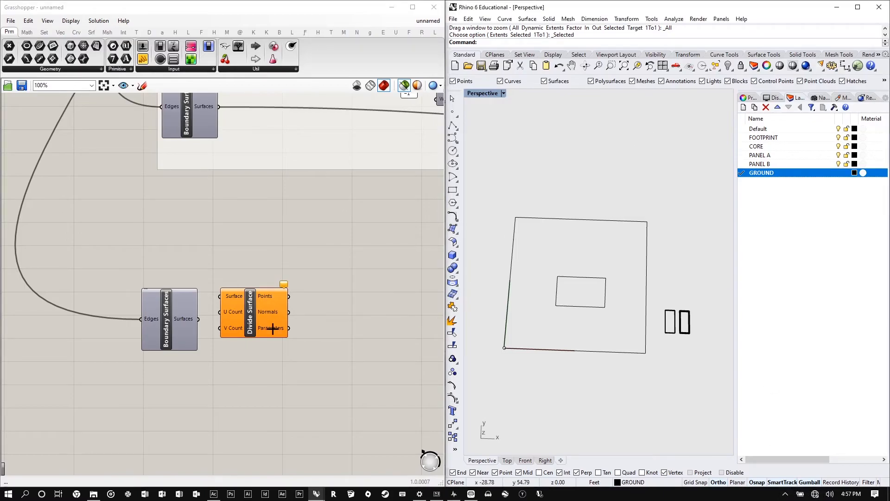
pyautogui.moveTo(198, 319); pyautogui.dragTo(320, 381)
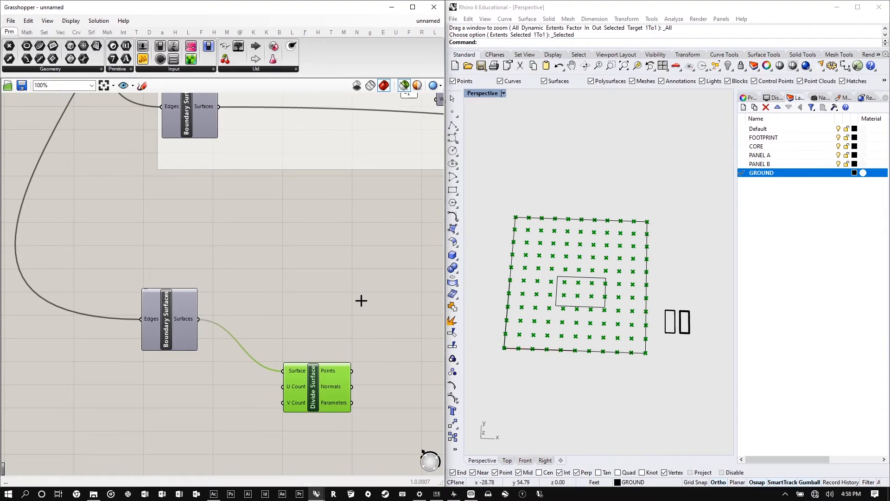
# - Create two number sliders with the value 100, and connect them to Divide Surface's U Count and V Count
pyautogui.scroll(5, 221, 405)
pyautogui.doubleClick(220, 373)
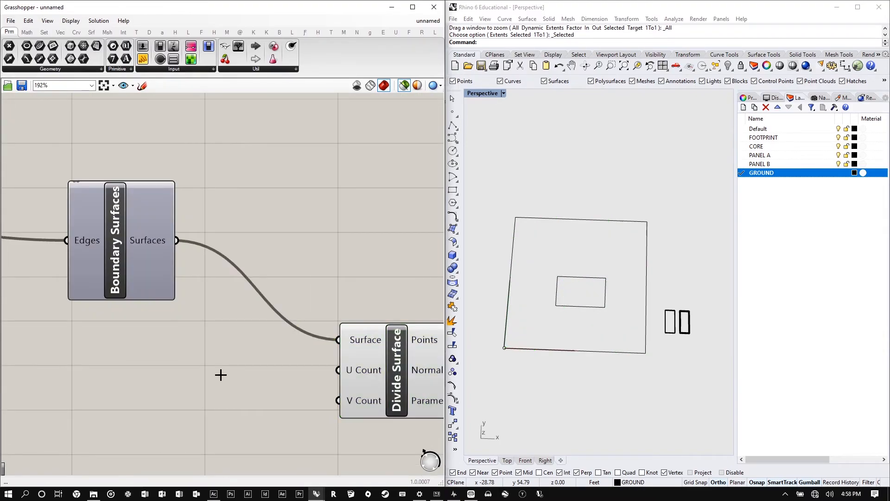
pyautogui.write('100')
pyautogui.press('Return')
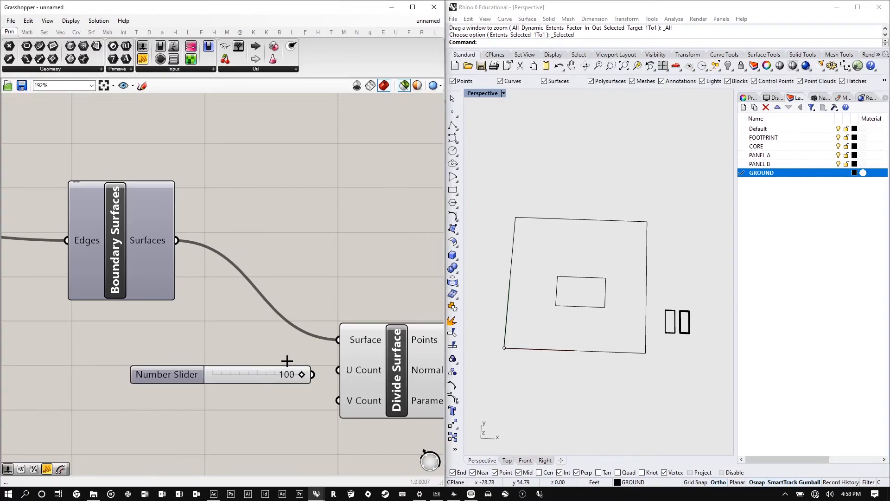
pyautogui.moveTo(254, 372); pyautogui.dragTo(257, 407)
pyautogui.moveTo(317, 411); pyautogui.dragTo(349, 393)
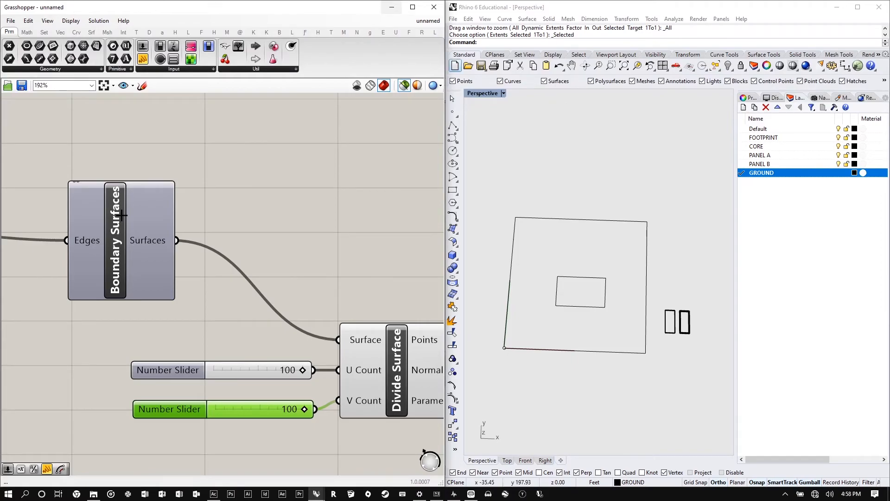
pyautogui.click(380, 353)
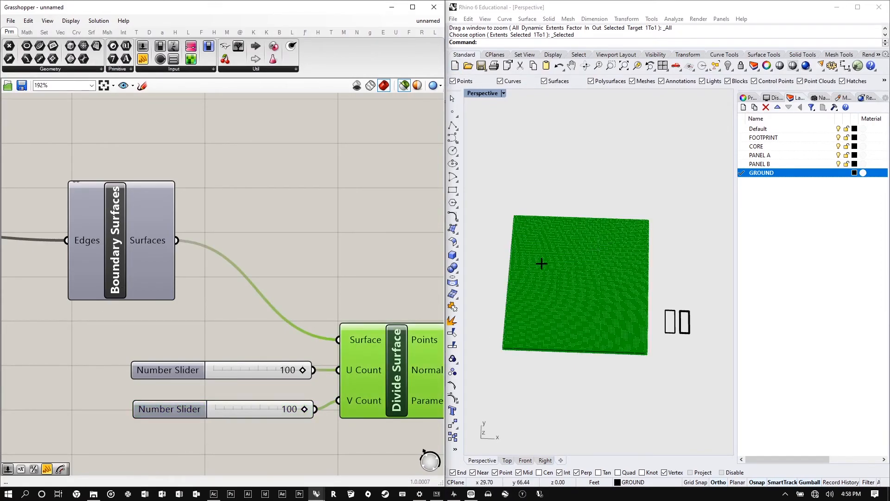
# - Lower Divide Surface's U Count slider to 21 and its V Count slider to 8
pyautogui.scroll(5, 541, 262)
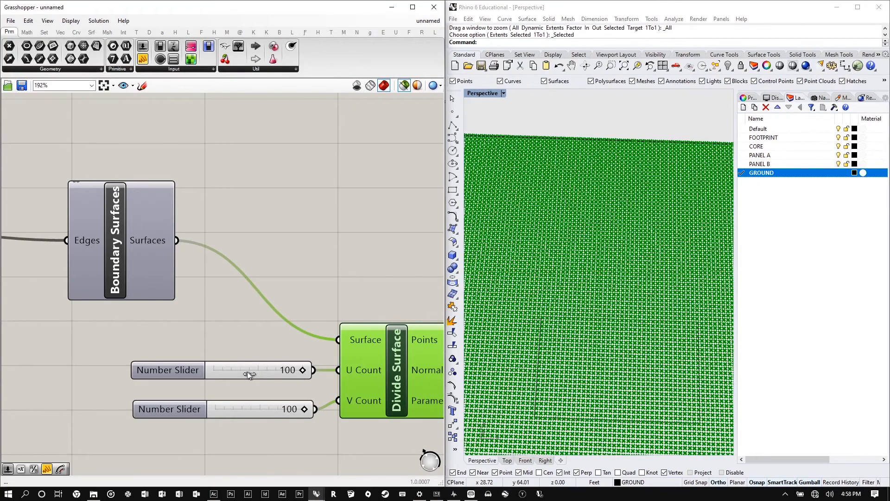
pyautogui.moveTo(247, 371)
pyautogui.mouseDown()
pyautogui.moveTo(223, 369)
pyautogui.moveTo(233, 369)
pyautogui.mouseUp()
pyautogui.scroll(-2, 278, 359)
pyautogui.moveTo(299, 360); pyautogui.dragTo(232, 358)
pyautogui.scroll(-3, 566, 289)
pyautogui.scroll(2, 565, 289)
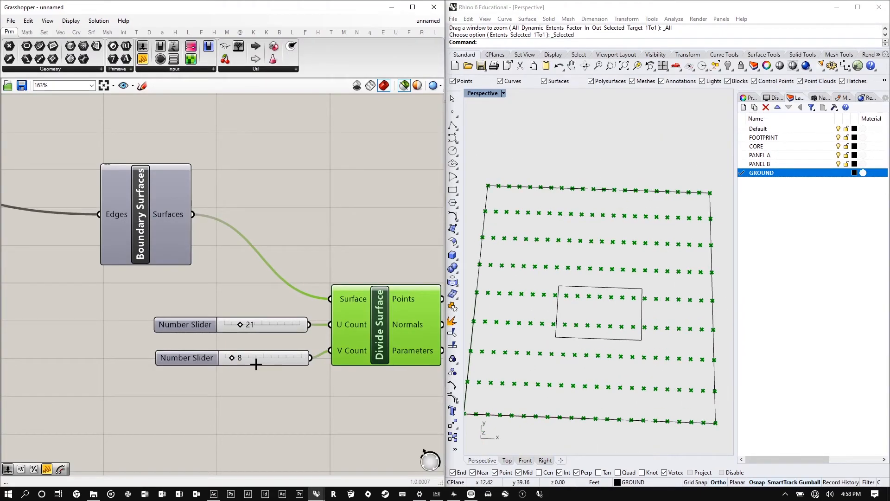
# - Set both the U Count and V Count sliders of Divide Surface to 3, and preview its division points
pyautogui.doubleClick(260, 362)
pyautogui.write('3')
pyautogui.press('Return')
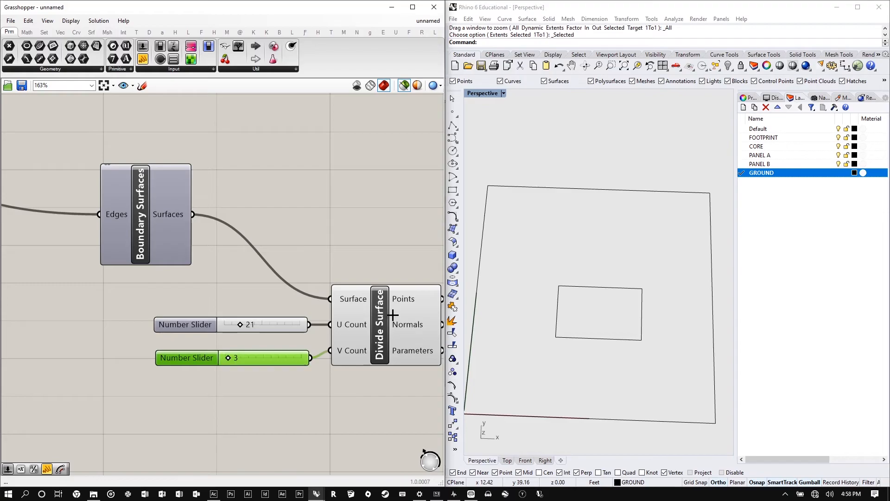
pyautogui.click(393, 315)
pyautogui.doubleClick(271, 323)
pyautogui.write('3')
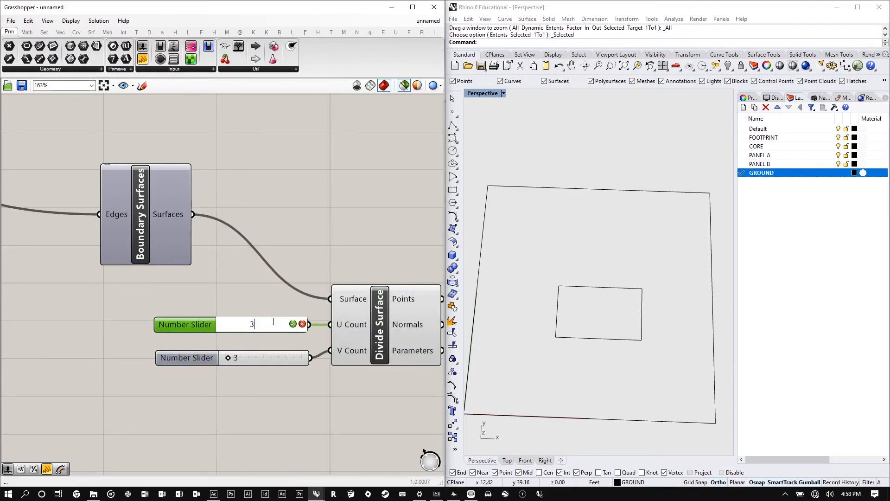
pyautogui.press('Return')
pyautogui.click(365, 312)
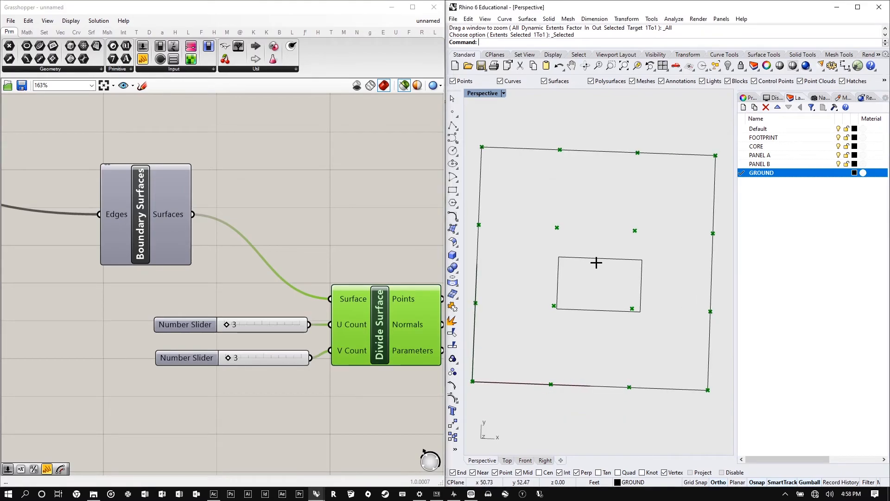
# - Move the core rectangle in Rhino so it sits centred between the four inner division points
pyautogui.click(596, 258)
pyautogui.moveTo(590, 253); pyautogui.dragTo(592, 233)
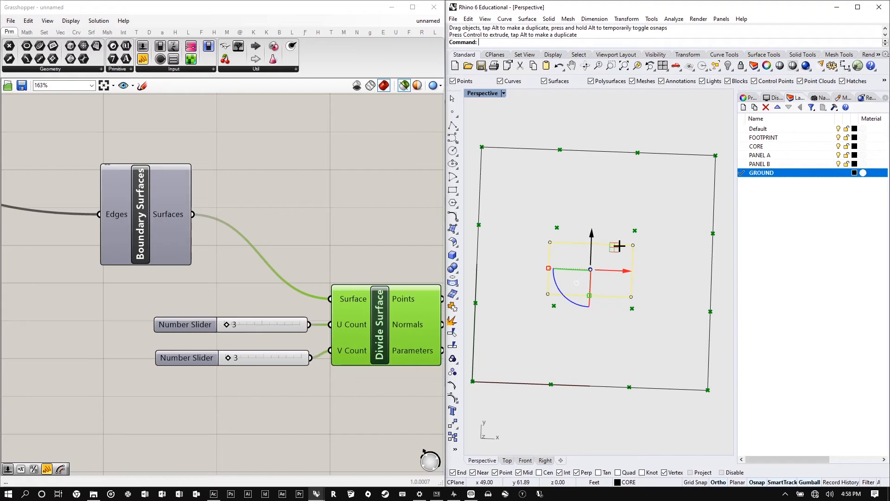
pyautogui.scroll(-3, 542, 228)
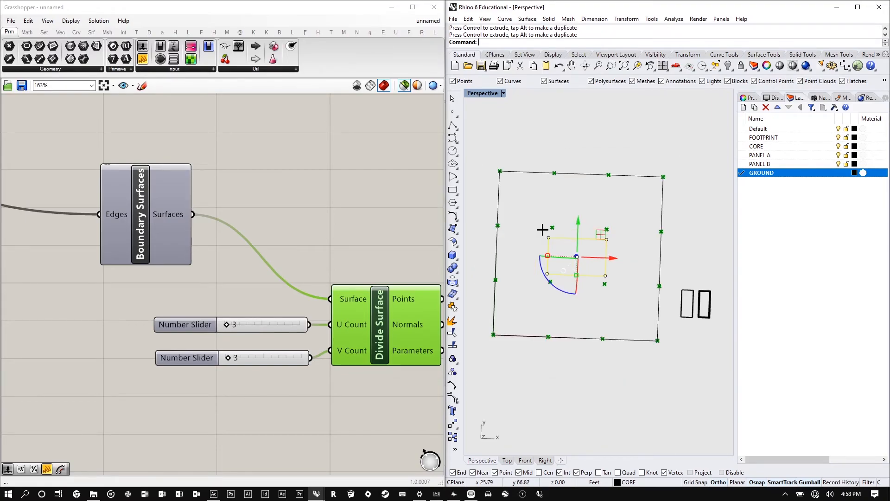
pyautogui.click(693, 252)
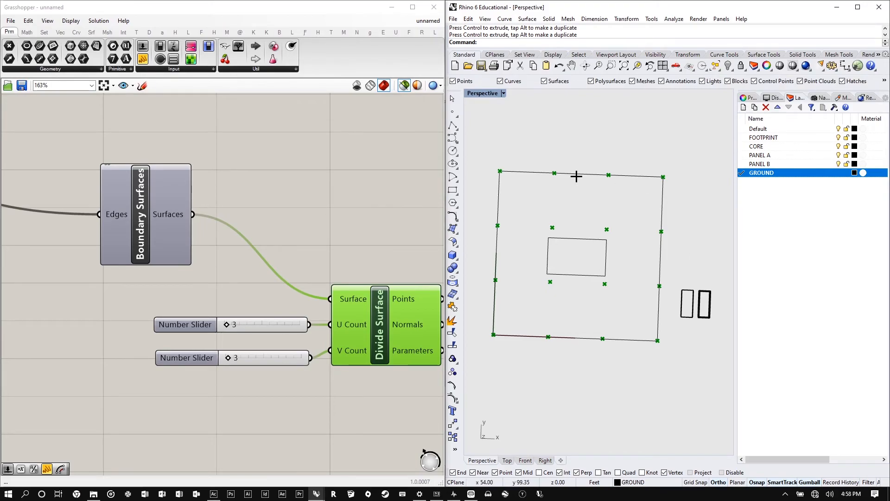
# - Move Divide Surface and its two count sliders further away from the footprint's Boundary Surfaces component
pyautogui.scroll(-2, 320, 227)
pyautogui.click(320, 226)
pyautogui.click(272, 298)
pyautogui.scroll(4, 273, 297)
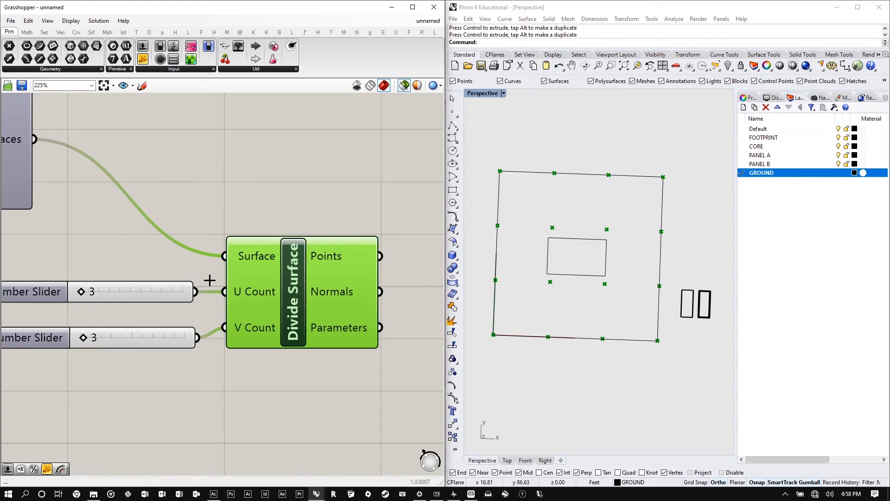
pyautogui.scroll(-3, 209, 280)
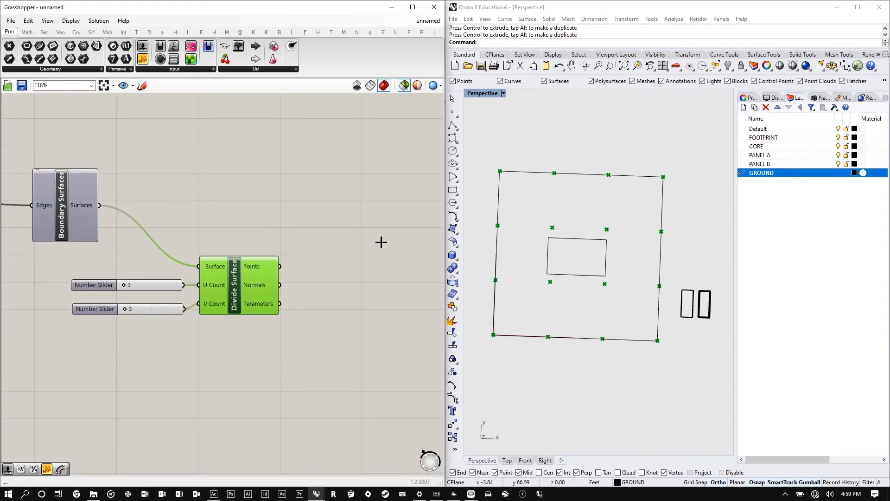
pyautogui.scroll(2, 380, 231)
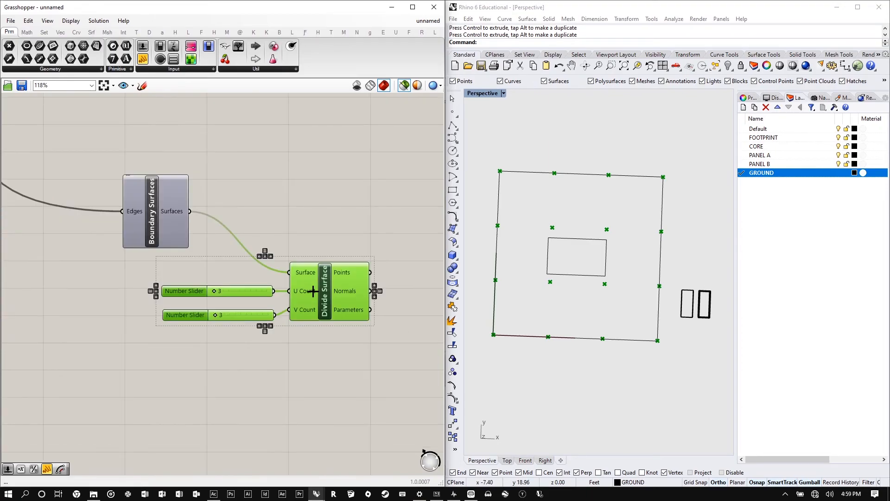
pyautogui.moveTo(312, 290); pyautogui.dragTo(389, 334)
pyautogui.click(241, 211)
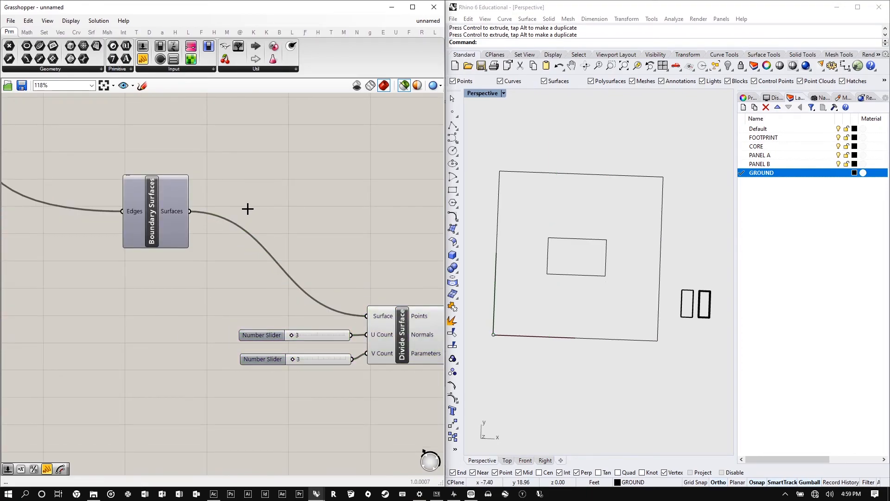
# - Insert an Offset Curve component between the FOOTPRINT pipeline and the Boundary Surfaces component, making room for it
pyautogui.scroll(-3, 321, 266)
pyautogui.scroll(2, 293, 259)
pyautogui.moveTo(202, 232); pyautogui.dragTo(347, 267)
pyautogui.doubleClick(193, 198)
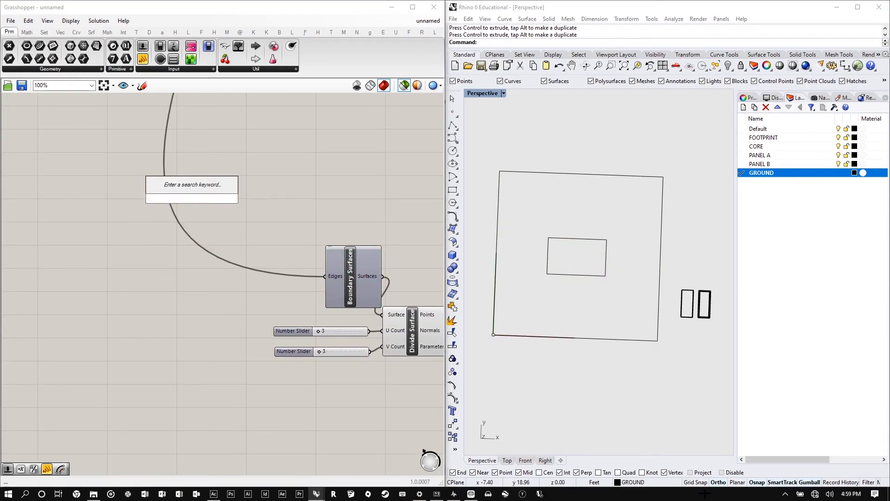
pyautogui.write('off')
pyautogui.press('Return')
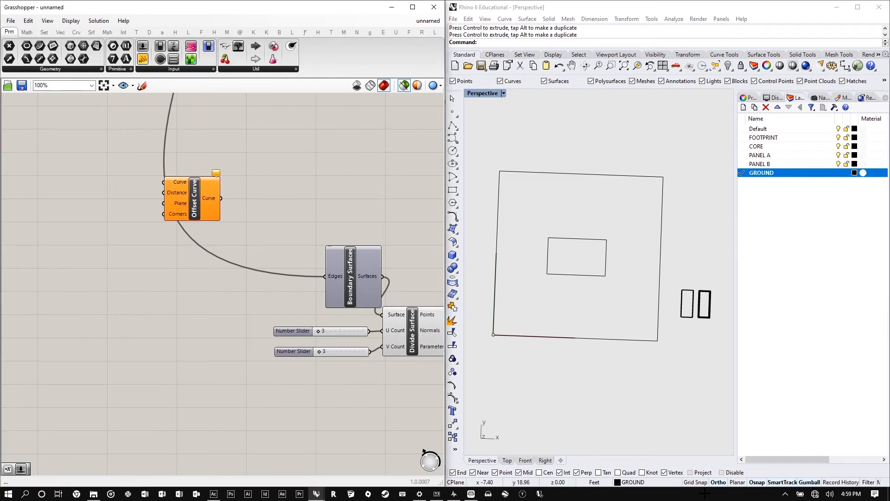
pyautogui.moveTo(200, 200); pyautogui.dragTo(272, 225)
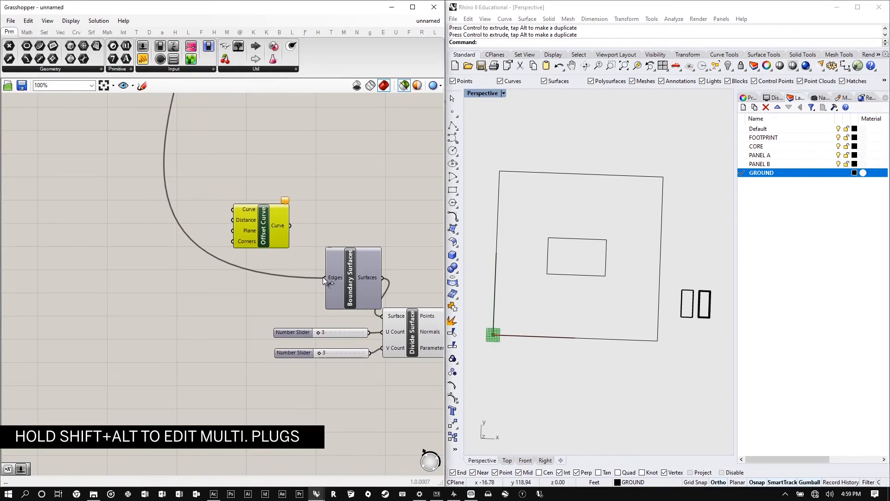
pyautogui.moveTo(324, 276)
pyautogui.keyDown('alt'); pyautogui.keyDown('shift'); pyautogui.mouseDown()
pyautogui.moveTo(238, 210)
pyautogui.moveTo(262, 247)
pyautogui.moveTo(326, 276)
pyautogui.mouseUp(); pyautogui.keyUp('shift'); pyautogui.keyUp('alt')
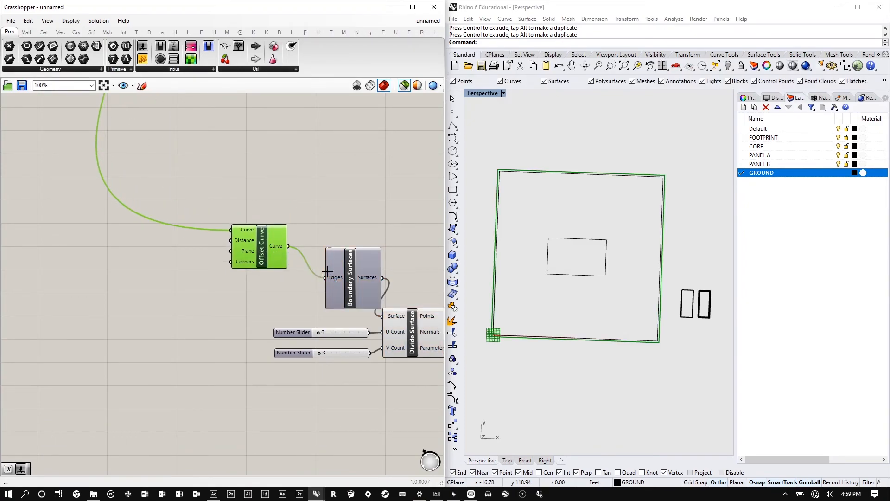
# - Add a Negative component and wire its result into the Distance input of Offset Curve
pyautogui.scroll(5, 230, 272)
pyautogui.scroll(5, 491, 188)
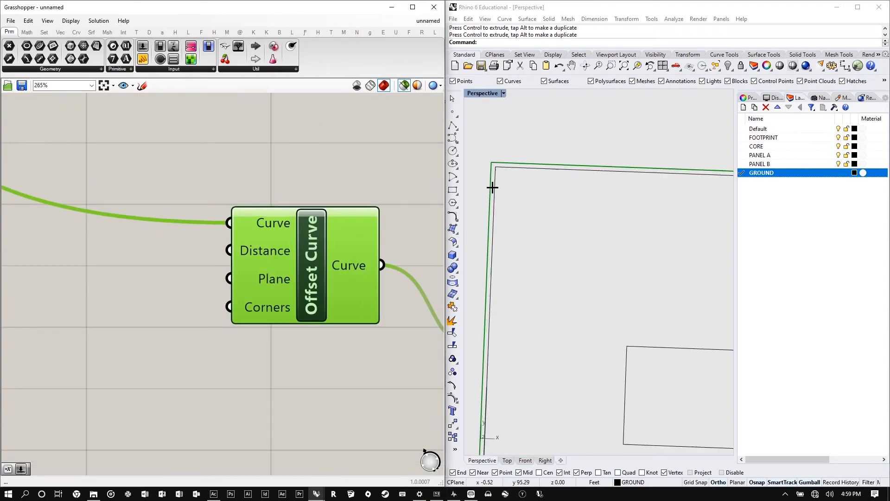
pyautogui.scroll(-7, 259, 211)
pyautogui.keyDown('shift'); pyautogui.click(390, 287); pyautogui.keyUp('shift')
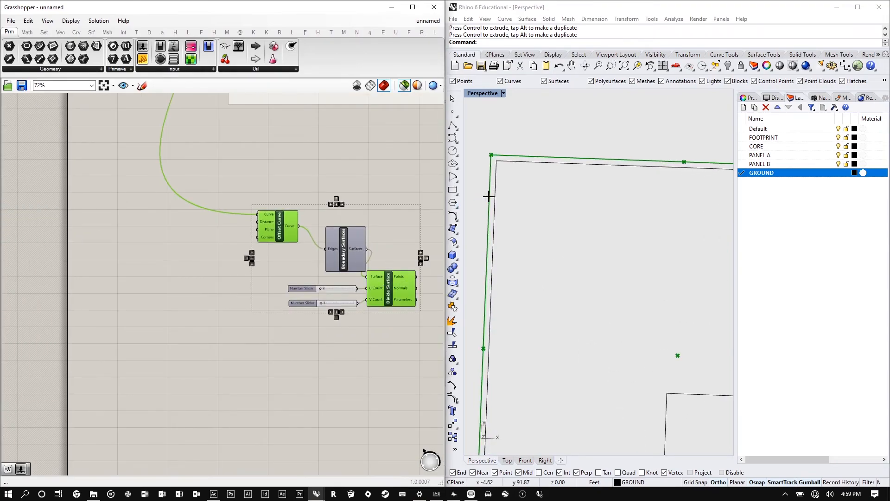
pyautogui.scroll(6, 222, 218)
pyautogui.click(188, 212)
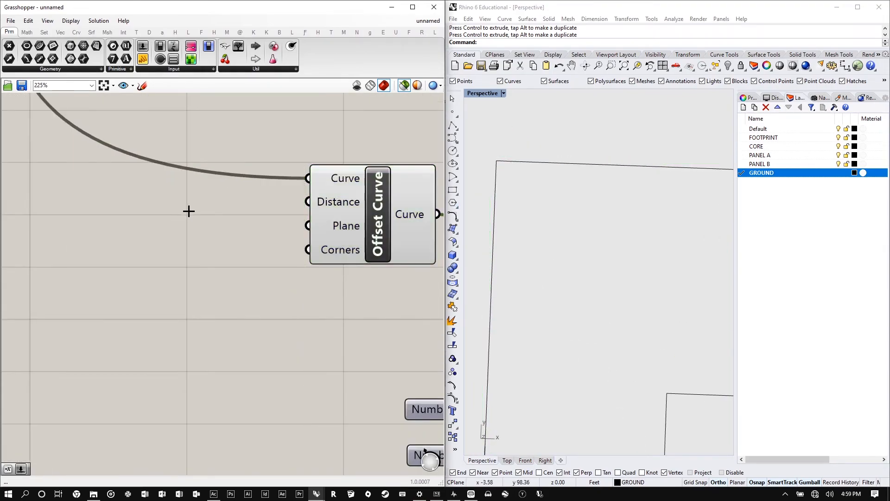
pyautogui.doubleClick(202, 232)
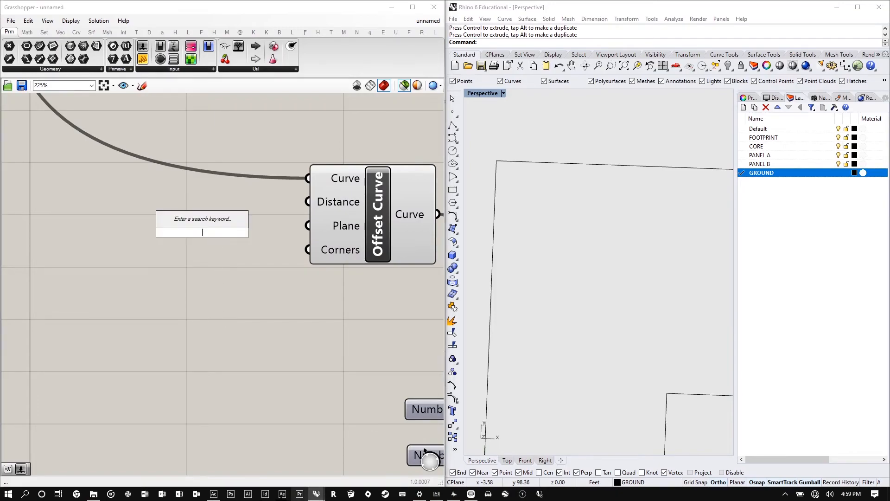
pyautogui.write('nega')
pyautogui.press('Return')
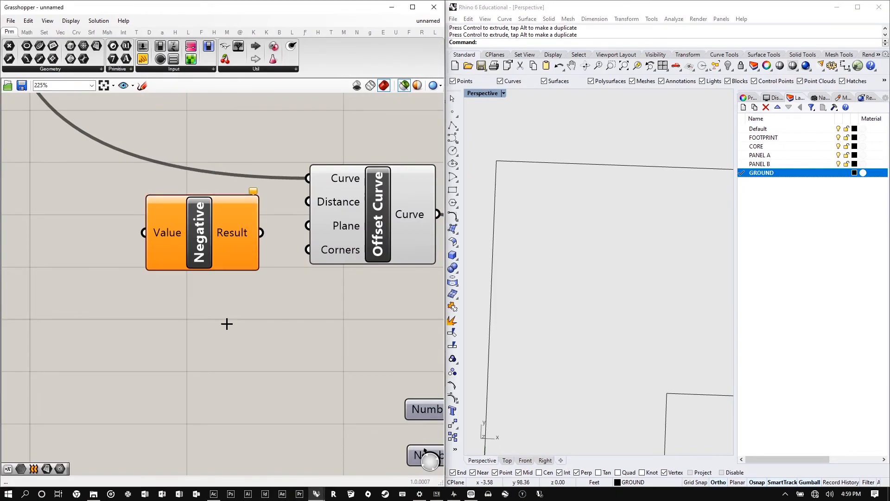
pyautogui.moveTo(261, 233); pyautogui.dragTo(308, 201)
# - Add a number slider set to 5 and wire it into the Negative component's value input
pyautogui.doubleClick(53, 239)
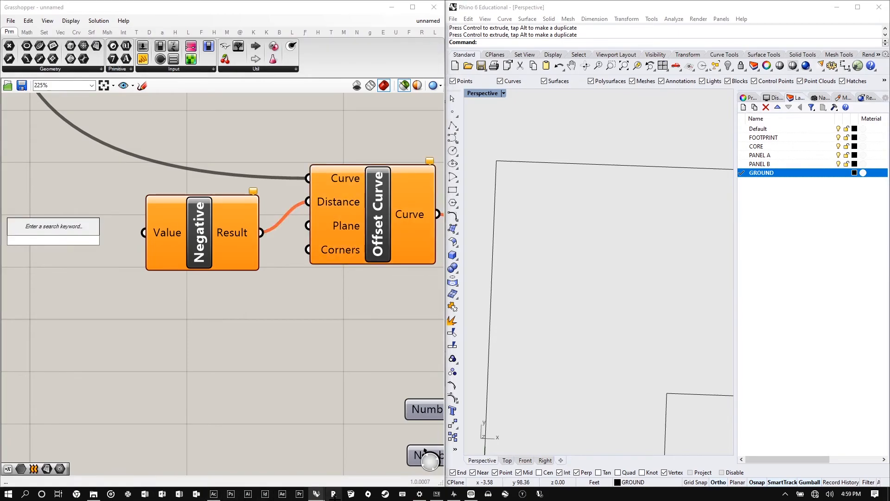
pyautogui.write('number slider')
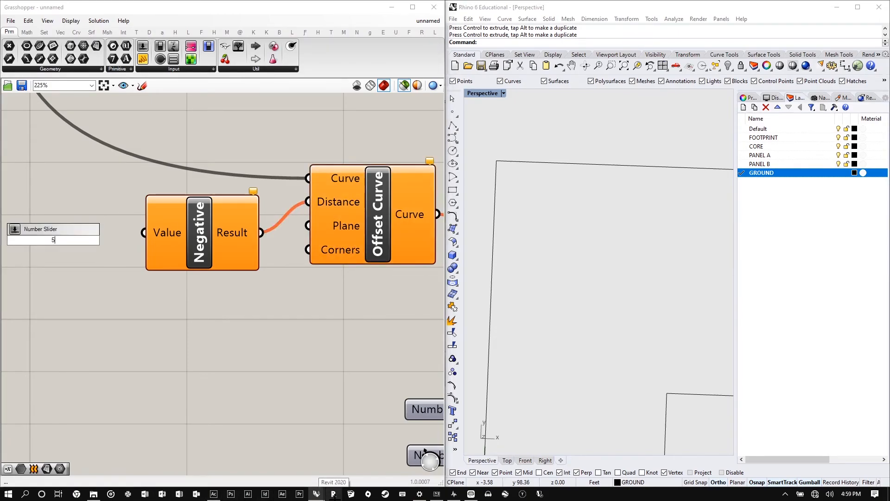
pyautogui.press('Return')
pyautogui.moveTo(134, 245)
pyautogui.mouseDown()
pyautogui.moveTo(104, 240)
pyautogui.moveTo(144, 233)
pyautogui.mouseUp()
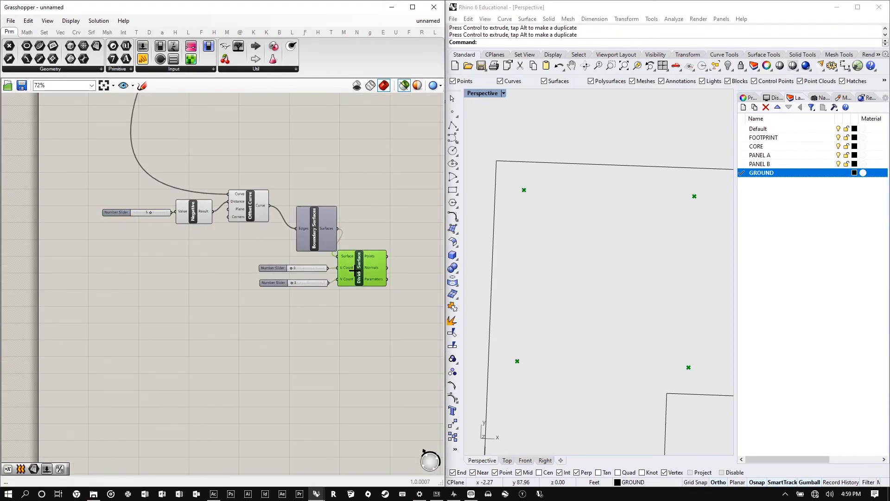
# - Preview the inward offset curve together with the division points inside the footprint
pyautogui.scroll(-5, 561, 165)
pyautogui.scroll(2, 636, 191)
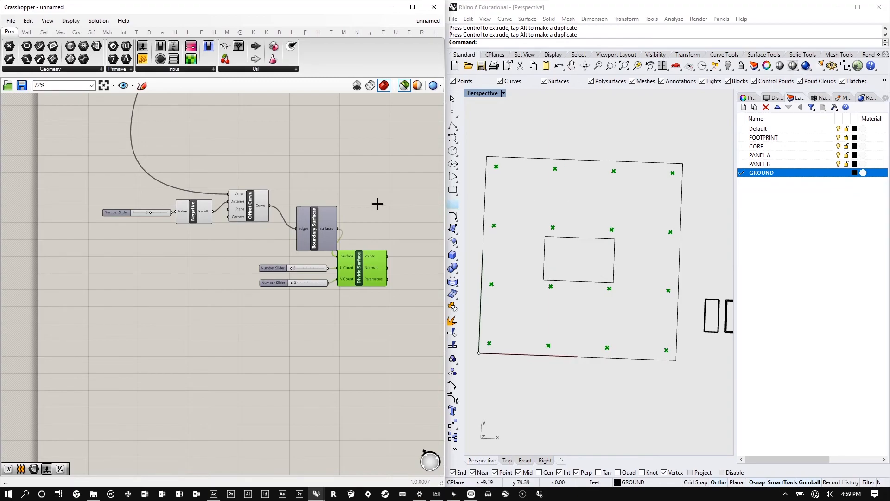
pyautogui.keyDown('shift'); pyautogui.click(256, 210); pyautogui.keyUp('shift')
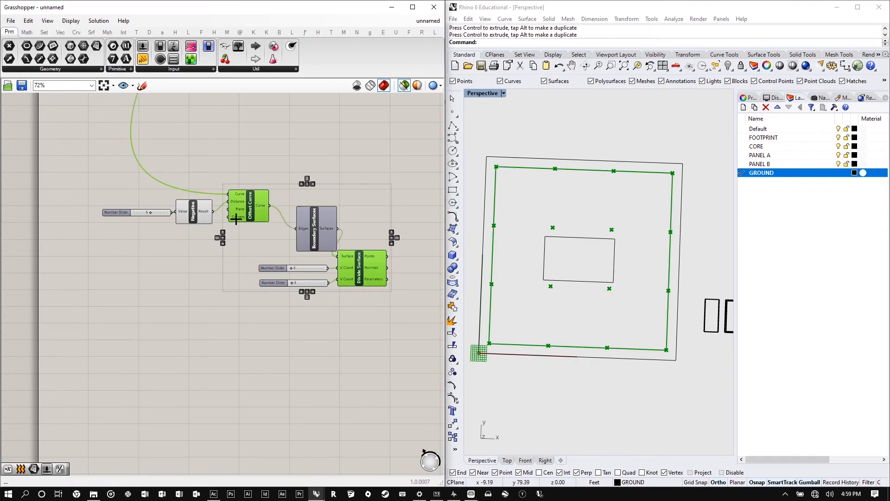
pyautogui.scroll(3, 281, 211)
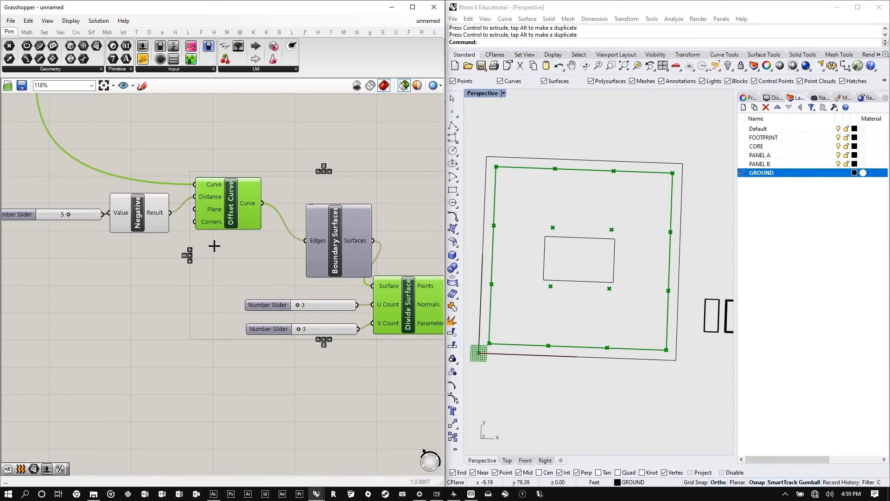
pyautogui.scroll(-3, 214, 246)
# - Move Divide Surface and its two count sliders further away from Boundary Surfaces, towards the empty canvas area
pyautogui.click(343, 309)
pyautogui.moveTo(343, 325); pyautogui.dragTo(226, 272)
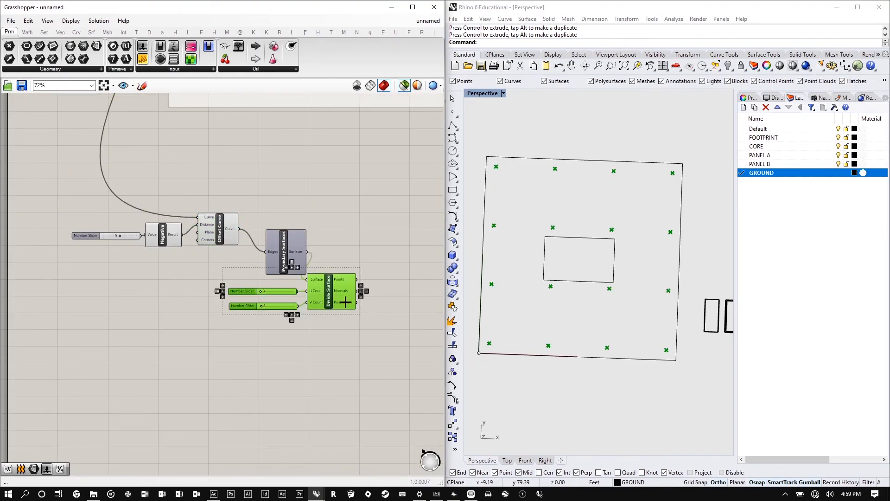
pyautogui.moveTo(345, 302); pyautogui.dragTo(367, 299)
pyautogui.scroll(-4, 175, 269)
pyautogui.moveTo(432, 218); pyautogui.dragTo(392, 215, button='right')
pyautogui.scroll(3, 391, 215)
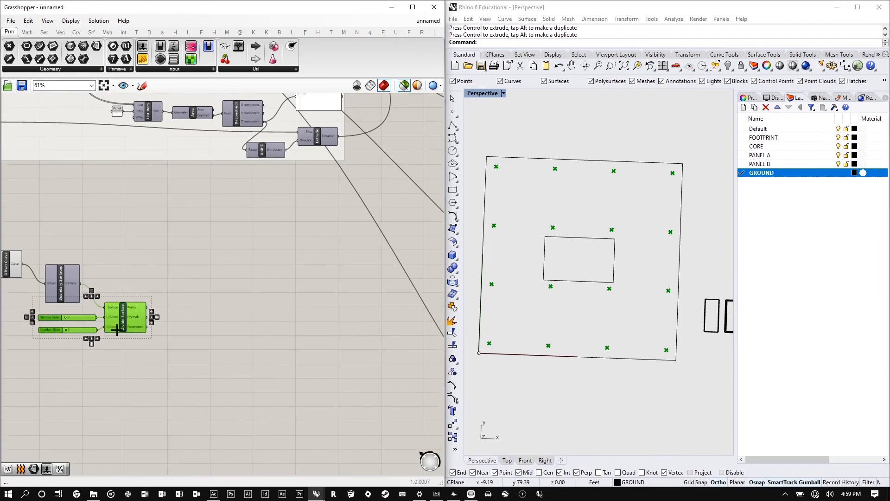
pyautogui.scroll(6, 146, 319)
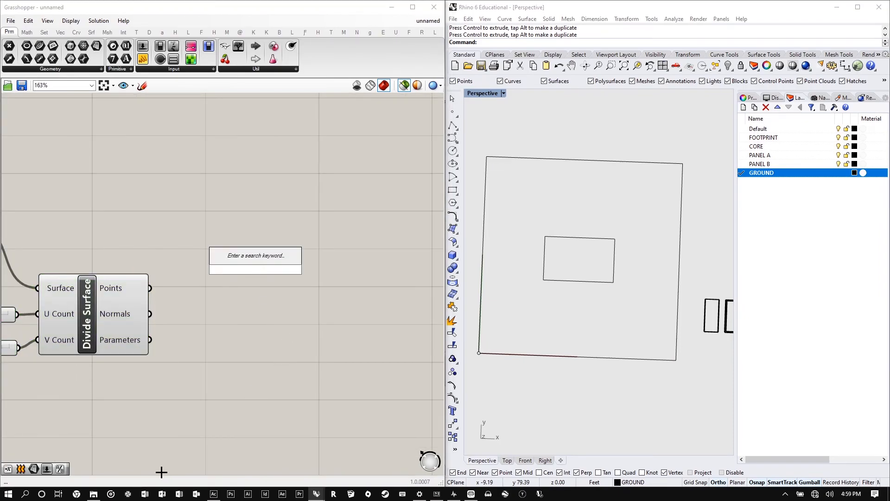
# - Switch to File Explorer and browse to the Scripts folder inside Architecture Tools > Rhino
pyautogui.click(93, 493)
pyautogui.scroll(1, 158, 292)
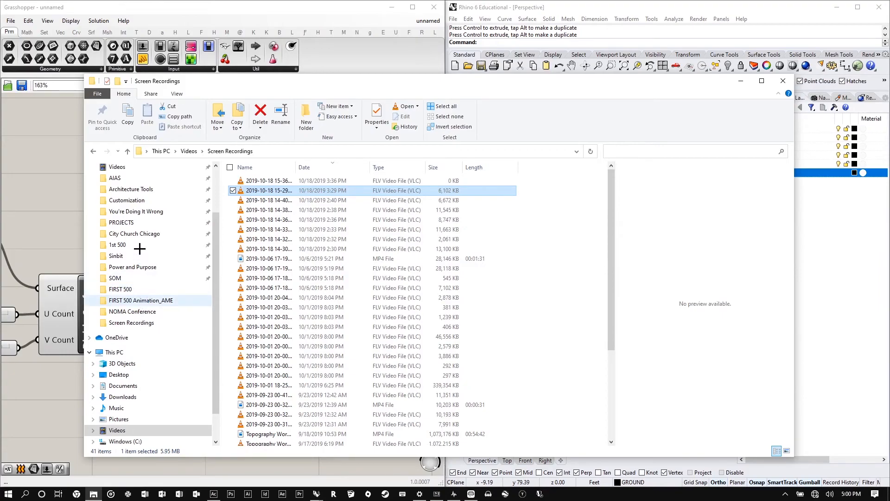
pyautogui.click(143, 188)
pyautogui.doubleClick(277, 258)
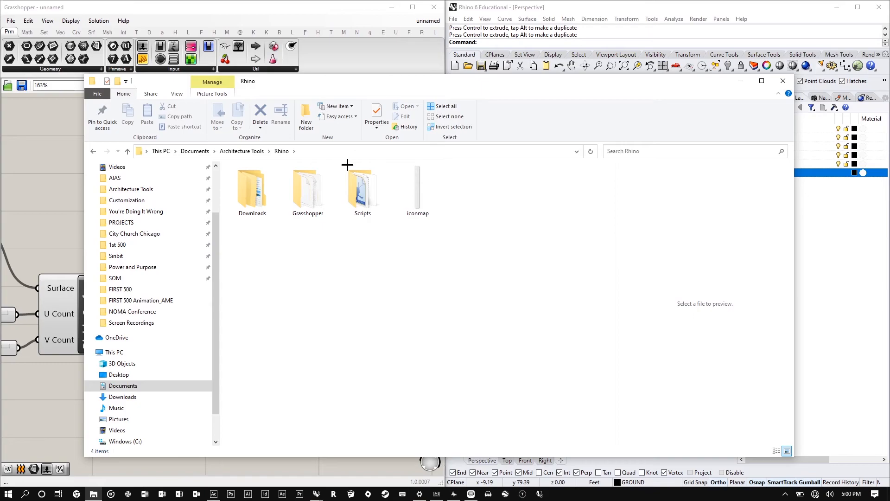
pyautogui.doubleClick(303, 197)
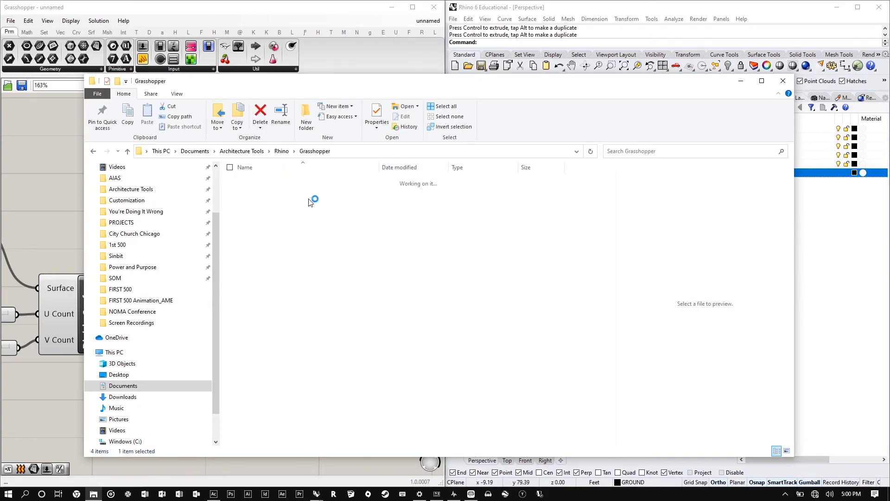
pyautogui.click(93, 145)
pyautogui.doubleClick(363, 193)
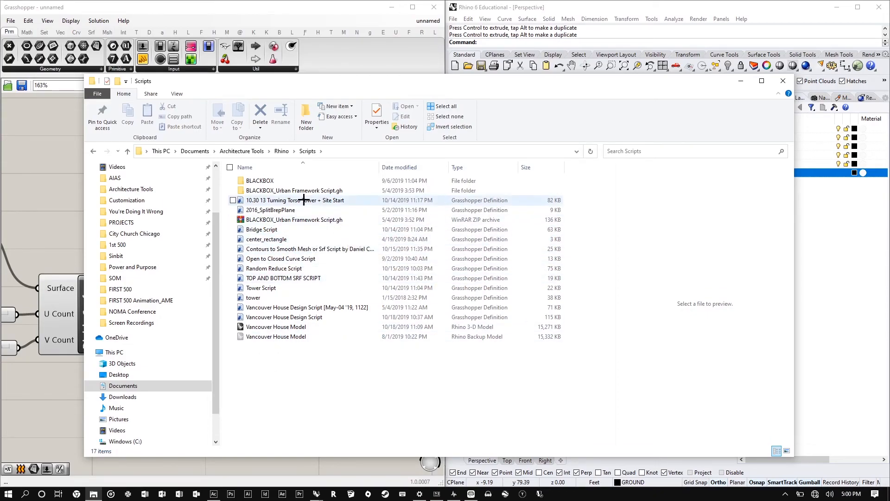
# - Open the center_rectangle definition from the Scripts folder in Grasshopper
pyautogui.click(278, 239)
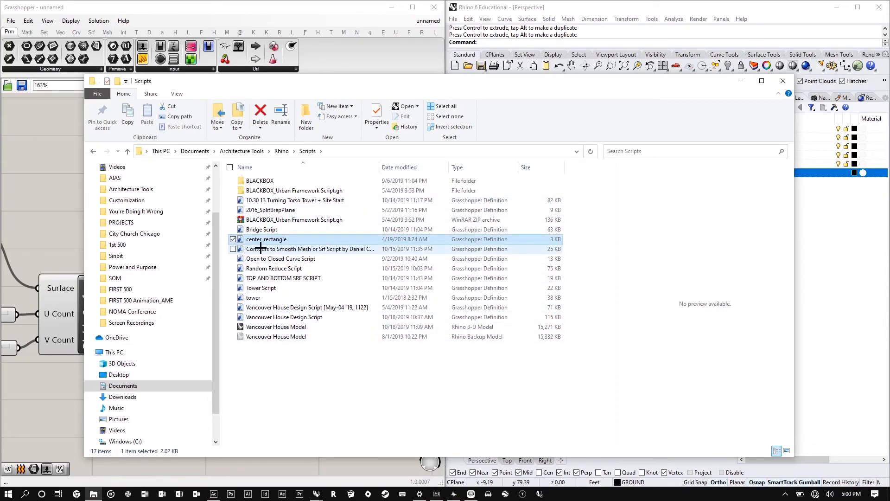
pyautogui.moveTo(266, 240); pyautogui.dragTo(37, 174)
pyautogui.click(70, 207)
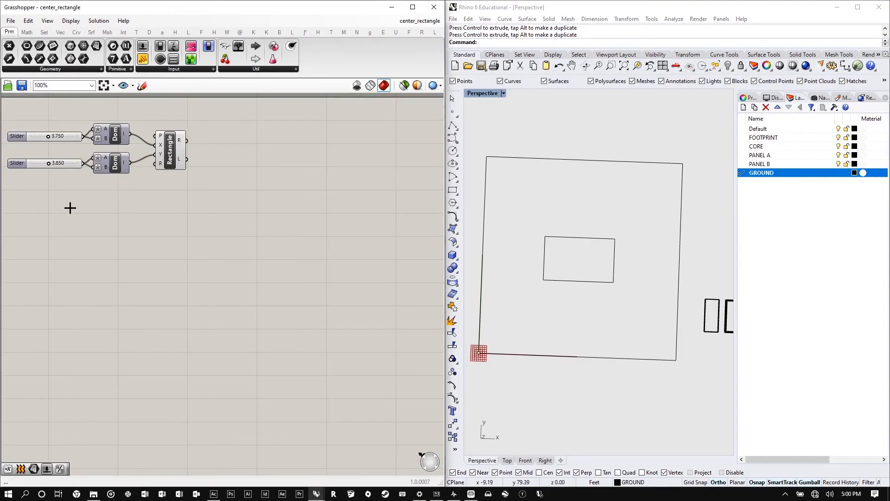
# - Copy the sliders, domains and Rectangle component from center_rectangle into the unnamed tower definition
pyautogui.moveTo(368, 211); pyautogui.dragTo(85, 116)
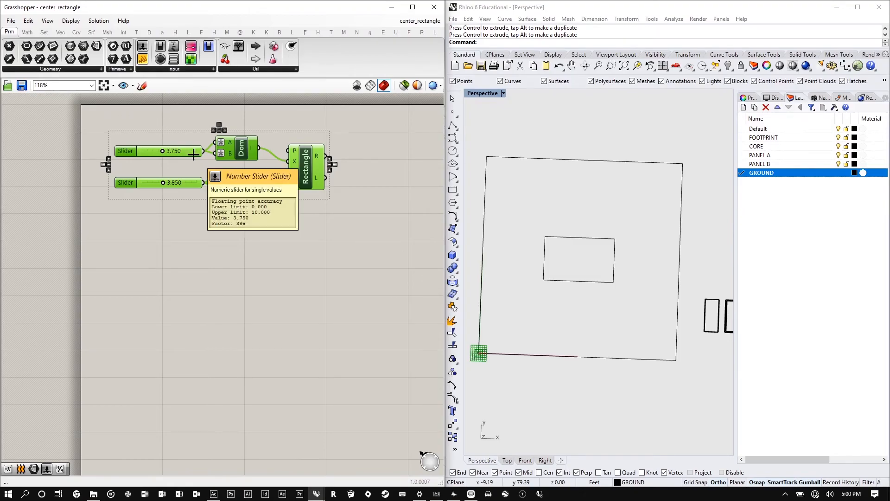
pyautogui.click(419, 21)
pyautogui.click(435, 95)
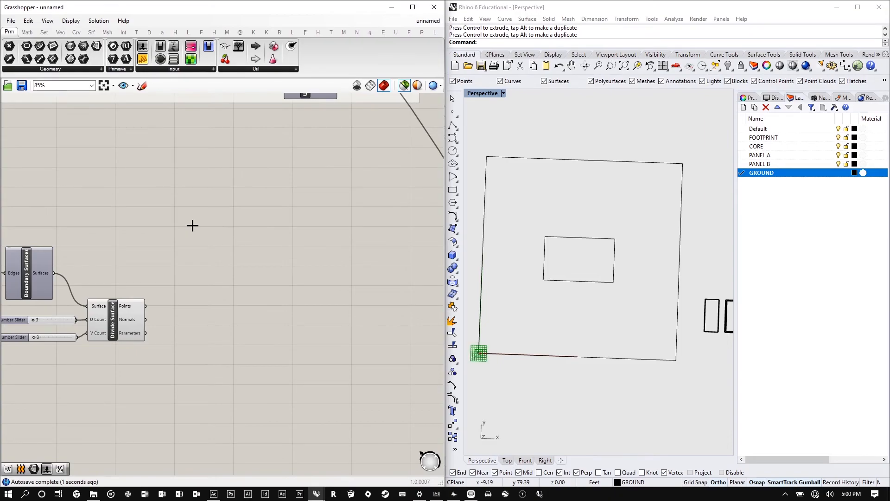
pyautogui.scroll(-8, 179, 268)
pyautogui.scroll(3, 161, 232)
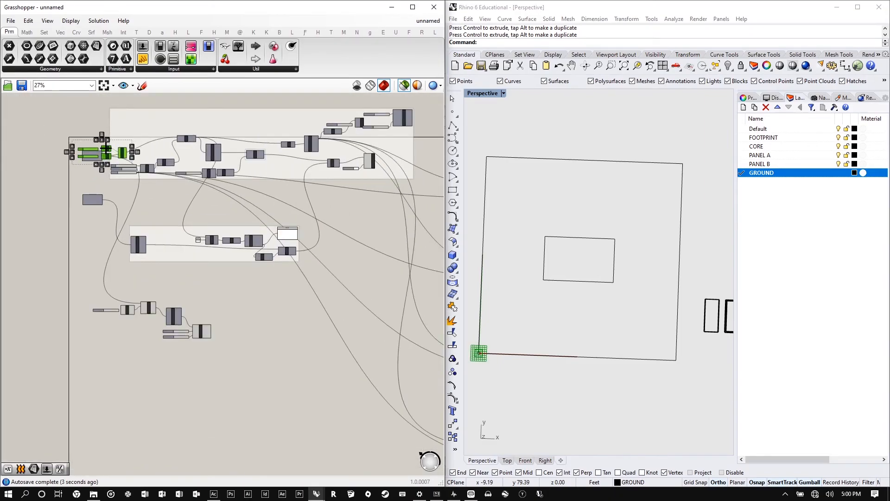
# - Move the pasted centred-rectangle components to just below and beyond the Divide Surface component
pyautogui.moveTo(101, 144); pyautogui.dragTo(229, 308)
pyautogui.scroll(7, 223, 314)
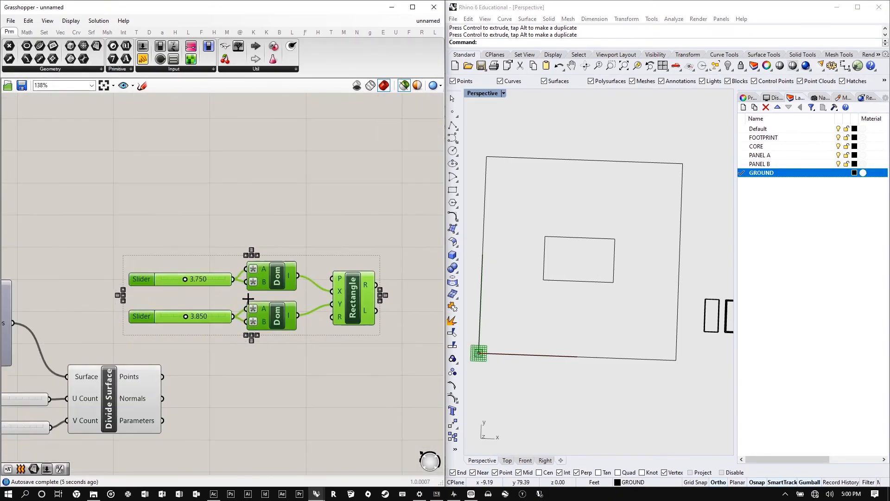
pyautogui.moveTo(272, 281); pyautogui.dragTo(258, 441)
pyautogui.moveTo(259, 441); pyautogui.dragTo(241, 361, button='right')
pyautogui.moveTo(253, 364); pyautogui.dragTo(242, 393)
# - Wire the Points output of Divide Surface into Rectangle's P input and preview the rectangles around the points
pyautogui.moveTo(145, 297); pyautogui.dragTo(290, 387)
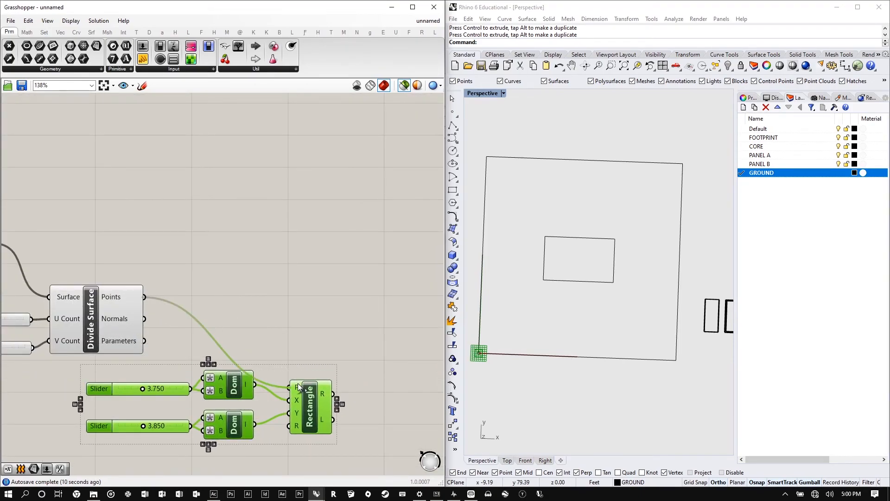
pyautogui.click(315, 334)
pyautogui.click(301, 399)
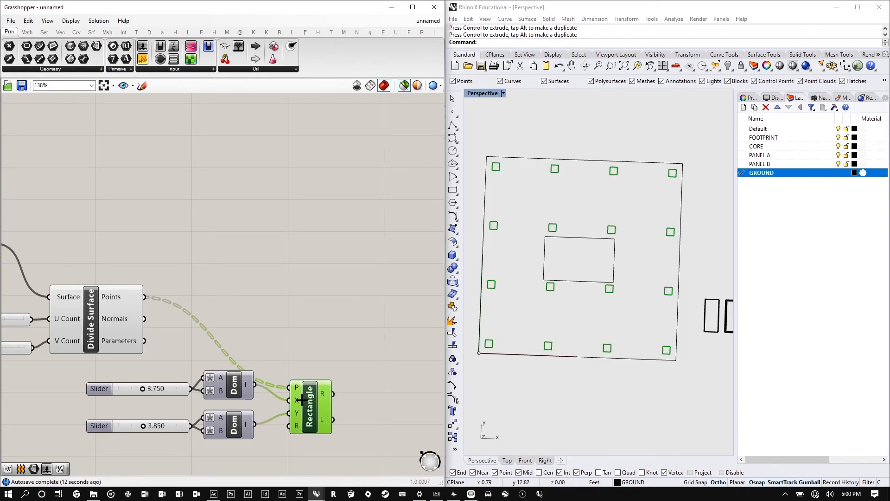
pyautogui.keyDown('shift'); pyautogui.click(114, 318); pyautogui.keyUp('shift')
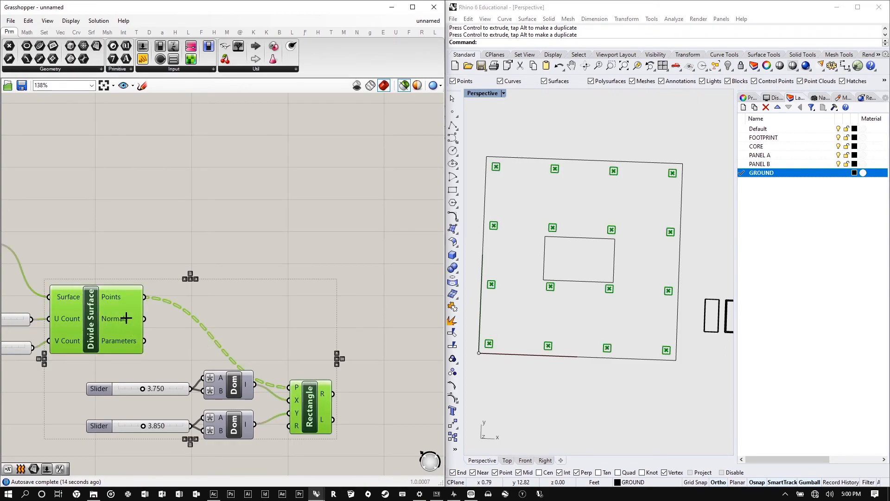
pyautogui.scroll(4, 626, 238)
pyautogui.scroll(3, 239, 311)
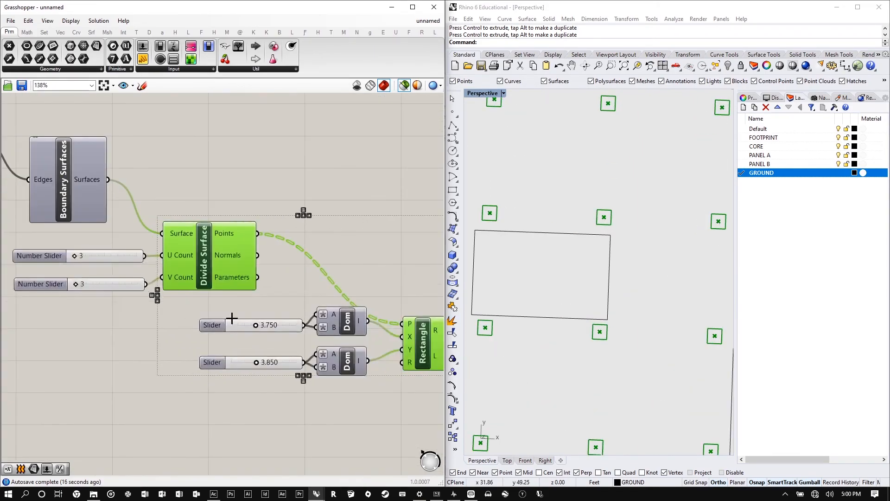
# - Set both sliders that drive the rectangle's X and Y domains to 2
pyautogui.click(159, 388)
pyautogui.doubleClick(280, 342)
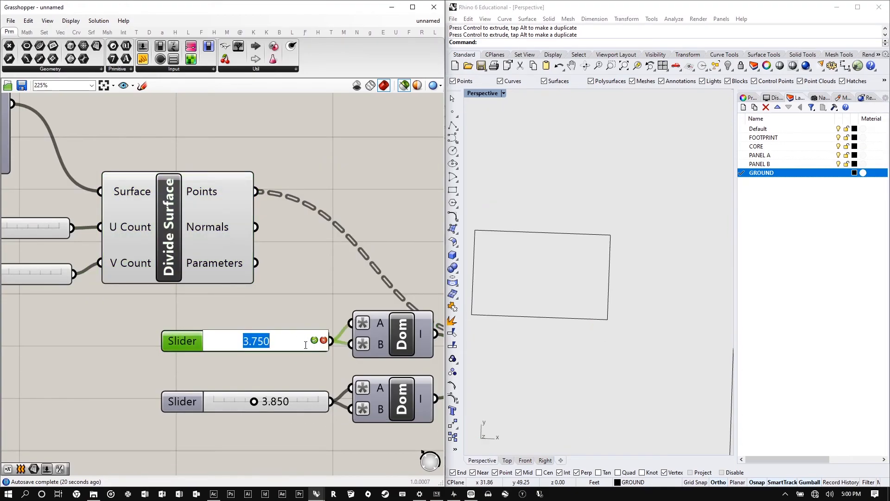
pyautogui.write('2')
pyautogui.press('Return')
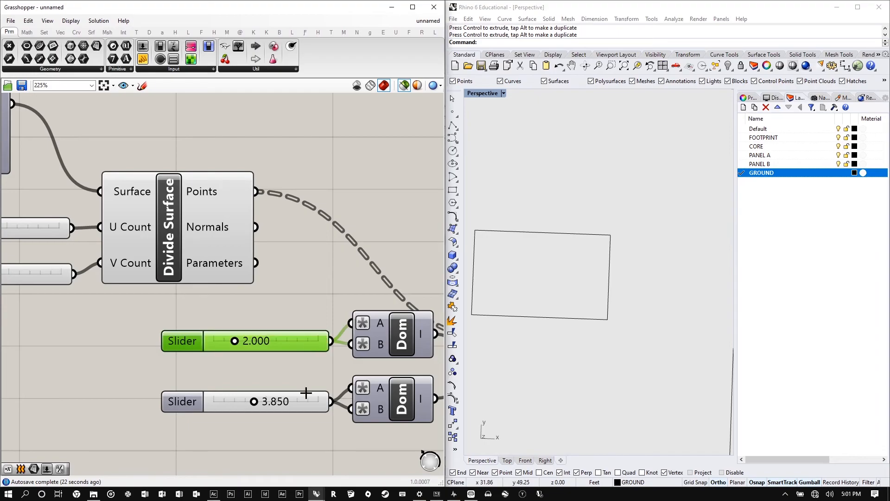
pyautogui.click(301, 396)
pyautogui.doubleClick(302, 396)
pyautogui.write('2')
pyautogui.press('Return')
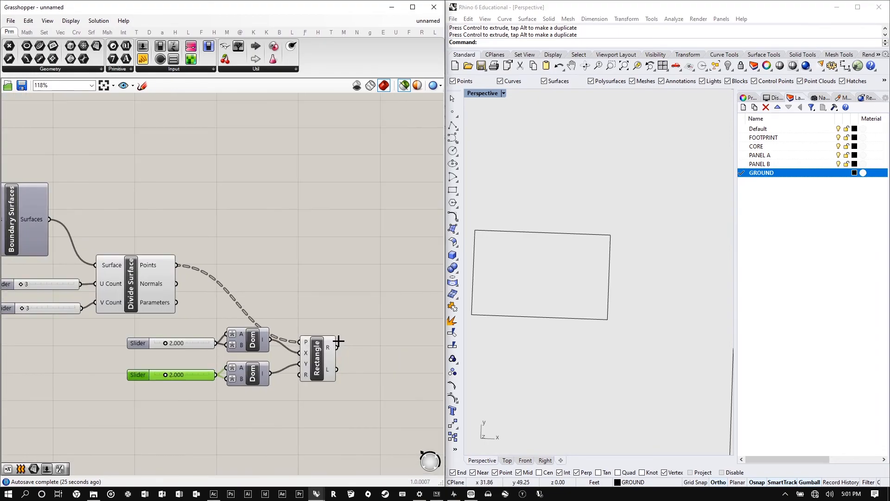
# - Preview the resized rectangles together with the division points across the whole footprint
pyautogui.click(326, 351)
pyautogui.scroll(-5, 581, 293)
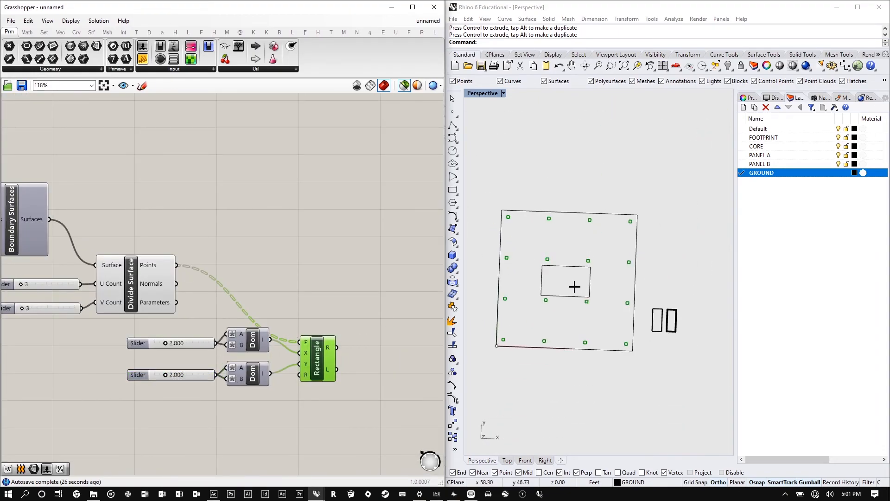
pyautogui.keyDown('shift'); pyautogui.click(125, 282); pyautogui.keyUp('shift')
pyautogui.scroll(-1, 274, 320)
pyautogui.scroll(-3, 278, 323)
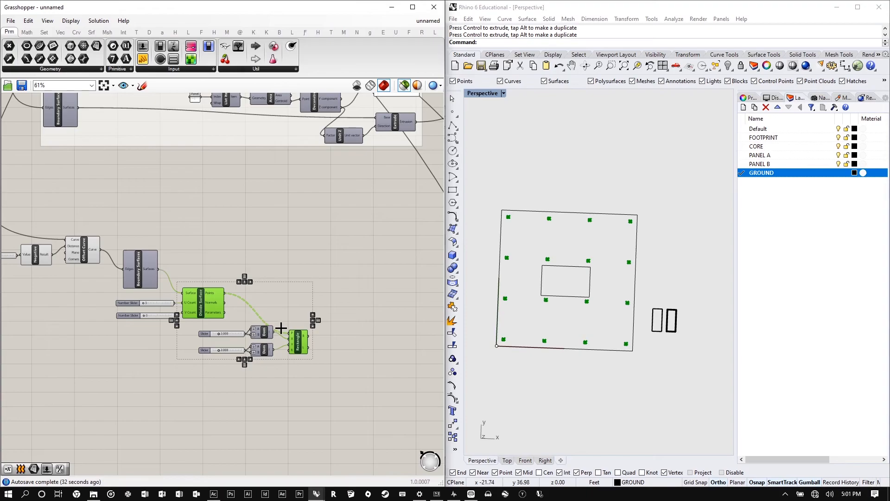
# - Examine the group above the point grid that extrudes the core's boundary surface
pyautogui.scroll(-4, 350, 322)
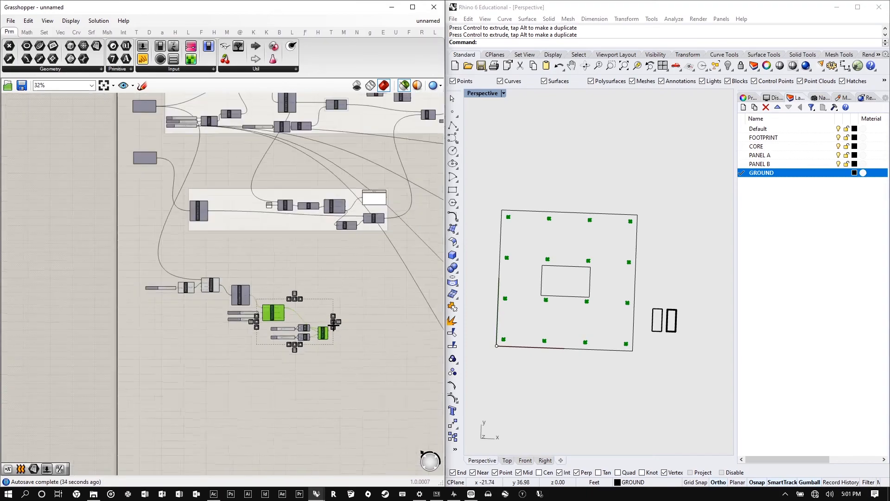
pyautogui.scroll(3, 351, 233)
pyautogui.scroll(-3, 393, 164)
pyautogui.moveTo(349, 180); pyautogui.dragTo(261, 201, button='right')
pyautogui.moveTo(273, 146); pyautogui.dragTo(296, 214, button='right')
pyautogui.scroll(-1, 278, 251)
pyautogui.scroll(5, 273, 278)
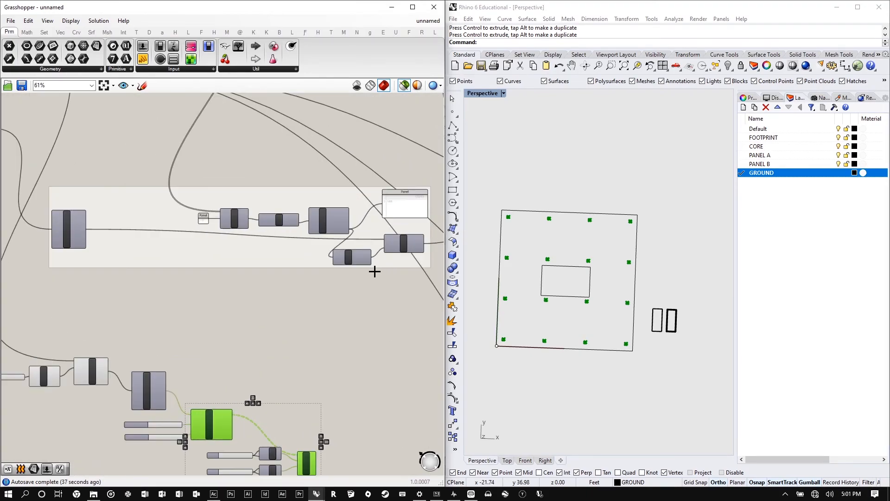
# - Duplicate the core group's Unit Z and Extrude beside Rectangle, keeping the height input, and connect the rectangles as the extrusion base
pyautogui.scroll(4, 321, 243)
pyautogui.scroll(-1, 169, 204)
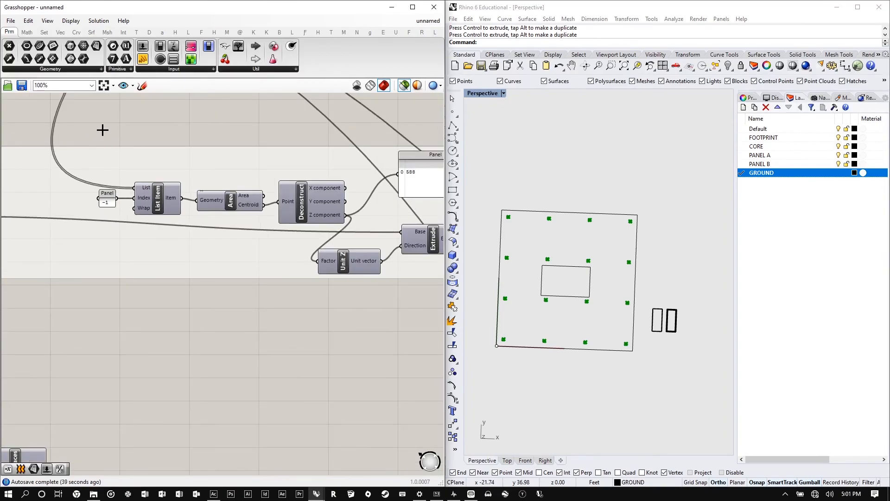
pyautogui.scroll(-2, 116, 144)
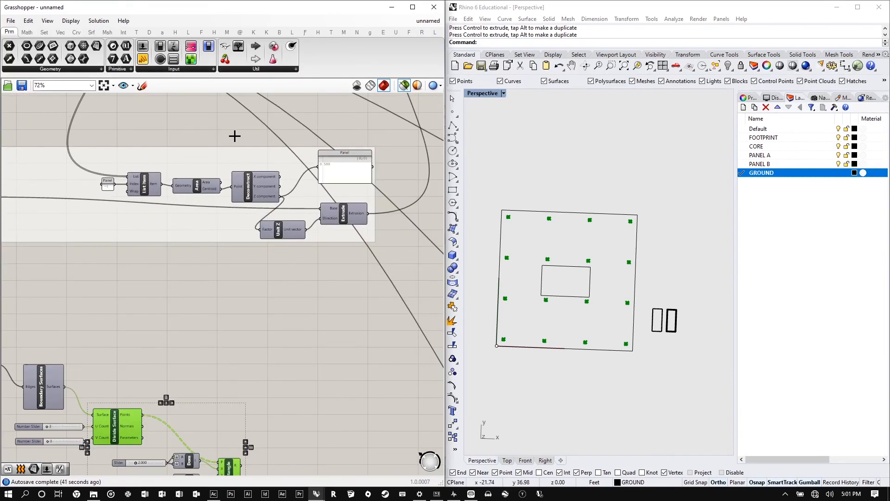
pyautogui.click(345, 214)
pyautogui.keyDown('shift'); pyautogui.click(282, 227); pyautogui.keyUp('shift')
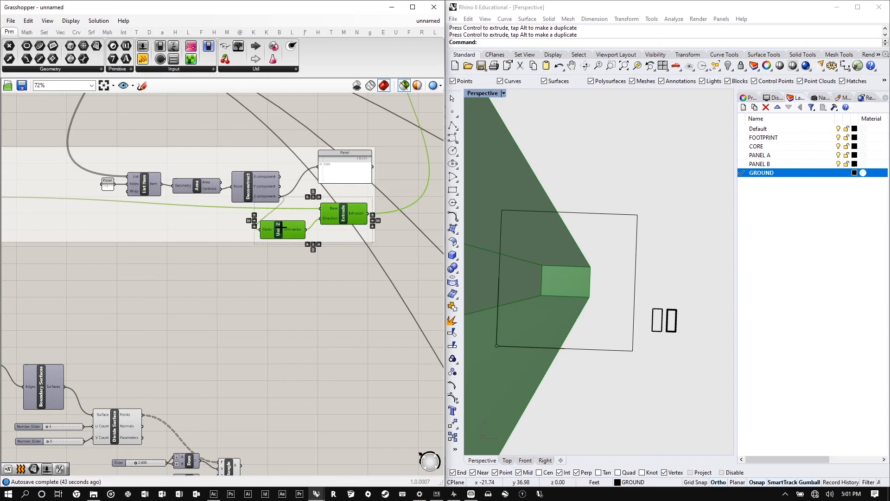
pyautogui.scroll(-2, 282, 227)
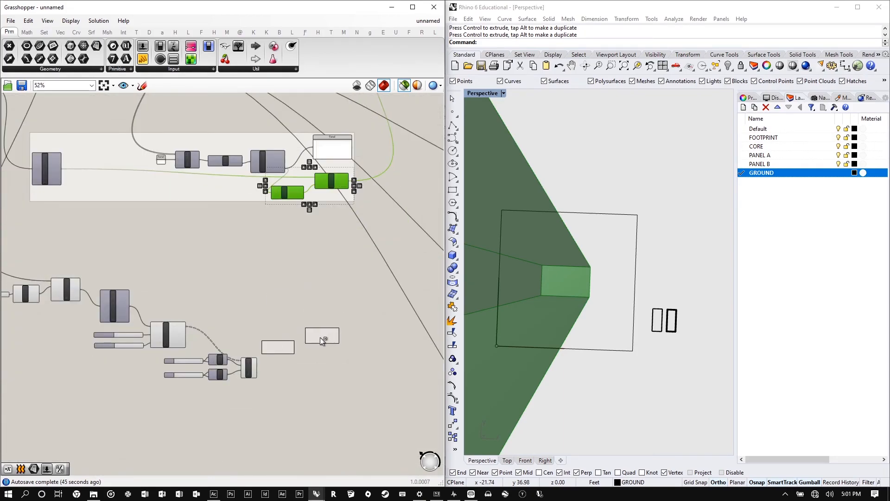
pyautogui.moveTo(320, 337); pyautogui.dragTo(341, 299)
pyautogui.scroll(4, 319, 336)
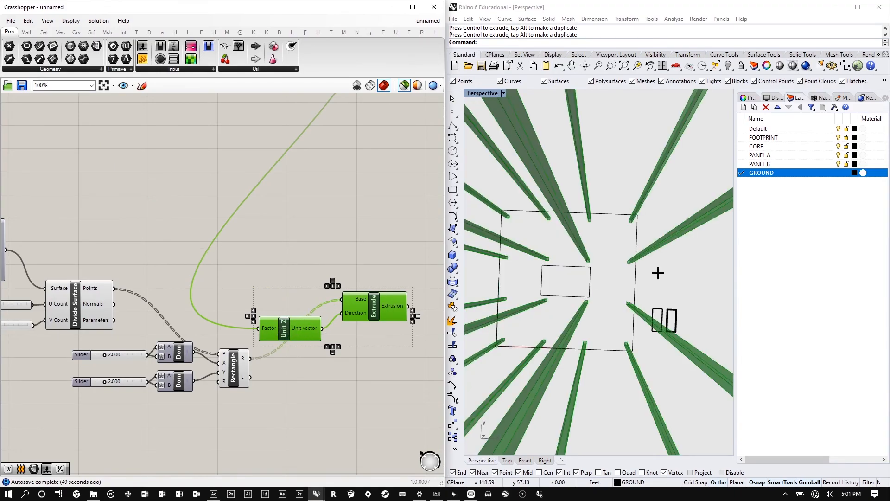
# - Inspect the extruded columns from an angled view of the whole site
pyautogui.scroll(-5, 658, 273)
pyautogui.moveTo(624, 275); pyautogui.dragTo(620, 211, button='right')
pyautogui.scroll(-5, 628, 223)
pyautogui.scroll(3, 636, 226)
pyautogui.moveTo(600, 250); pyautogui.dragTo(597, 230, button='right')
pyautogui.click(380, 270)
# - Remove the floor and core Merge, its Custom Preview and Colour Swatch from their group and place them beside the column Extrude
pyautogui.scroll(-1, 140, 298)
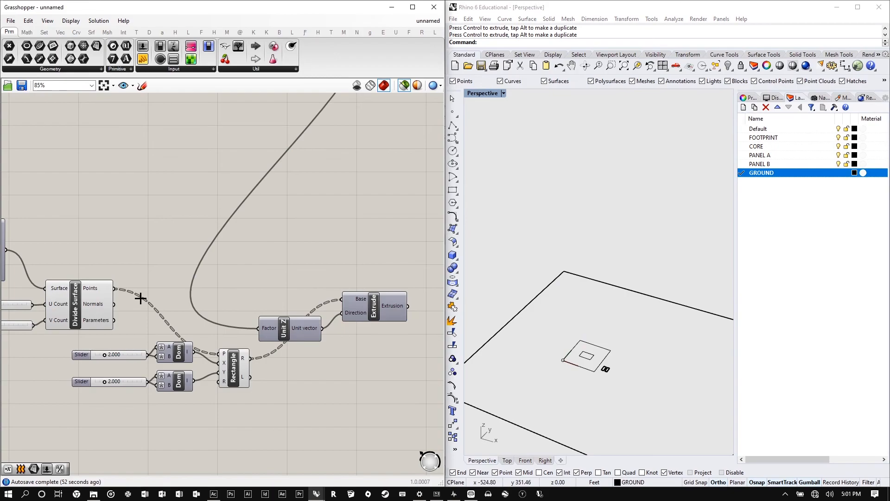
pyautogui.scroll(-6, 141, 298)
pyautogui.scroll(2, 282, 217)
pyautogui.scroll(-3, 196, 310)
pyautogui.scroll(2, 284, 163)
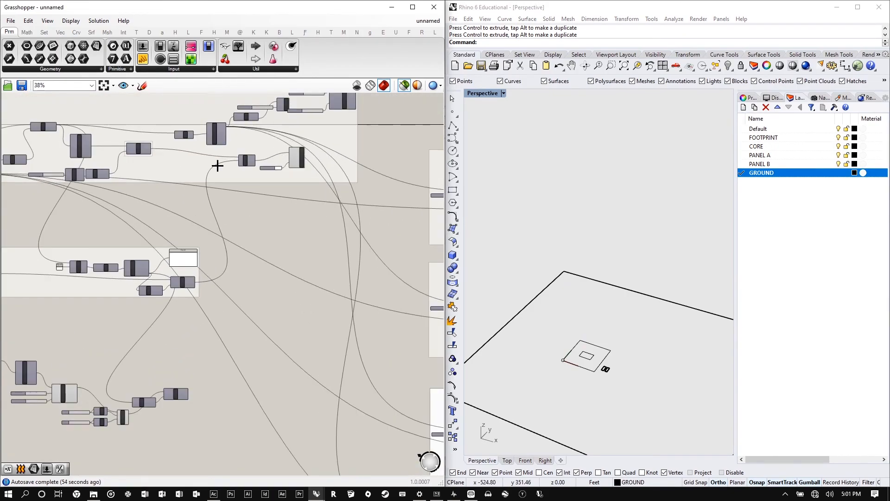
pyautogui.scroll(2, 235, 160)
pyautogui.scroll(-1, 235, 160)
pyautogui.click(248, 160)
pyautogui.keyDown('shift'); pyautogui.click(304, 160); pyautogui.keyUp('shift')
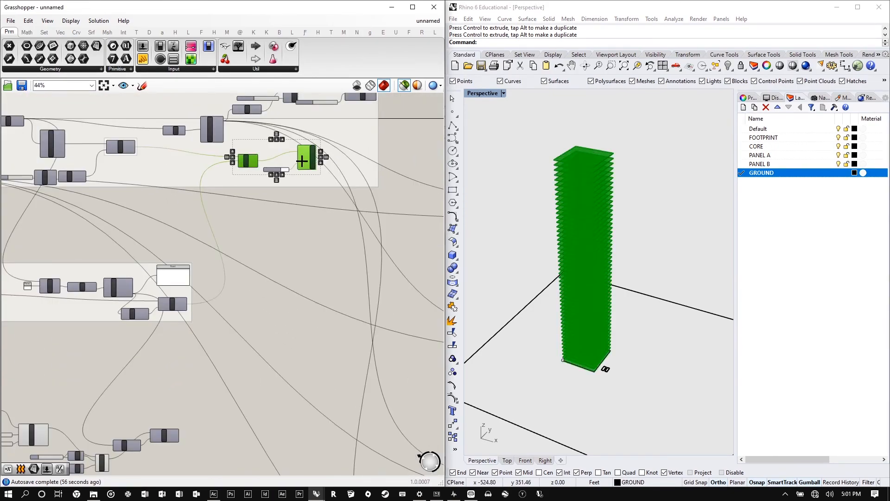
pyautogui.keyDown('shift'); pyautogui.click(271, 169); pyautogui.keyUp('shift')
pyautogui.rightClick(362, 139)
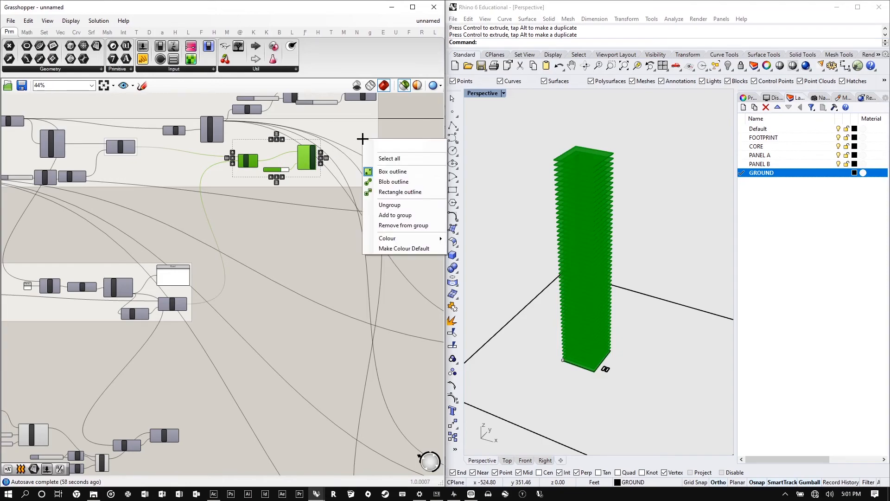
pyautogui.click(391, 225)
pyautogui.moveTo(298, 166); pyautogui.dragTo(305, 443)
# - Wire the column Extrude's Extrusion output into the D3 input of Merge
pyautogui.scroll(4, 208, 446)
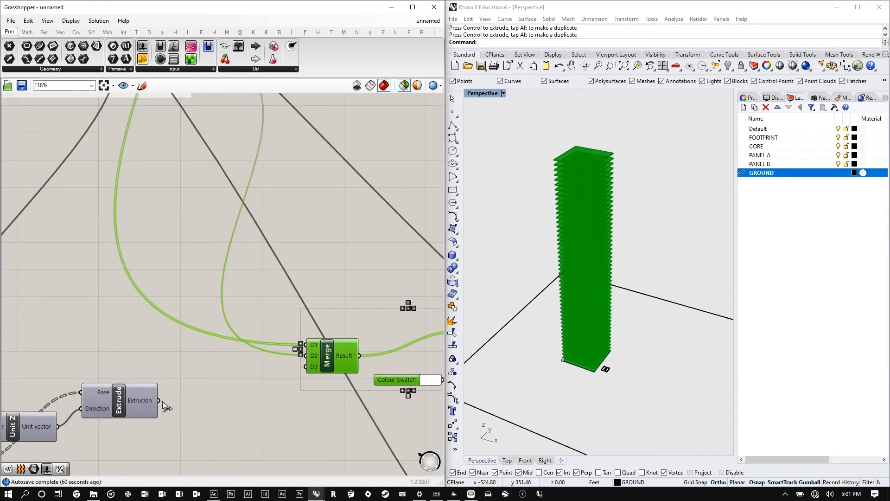
pyautogui.moveTo(159, 400); pyautogui.dragTo(305, 366)
pyautogui.click(356, 265)
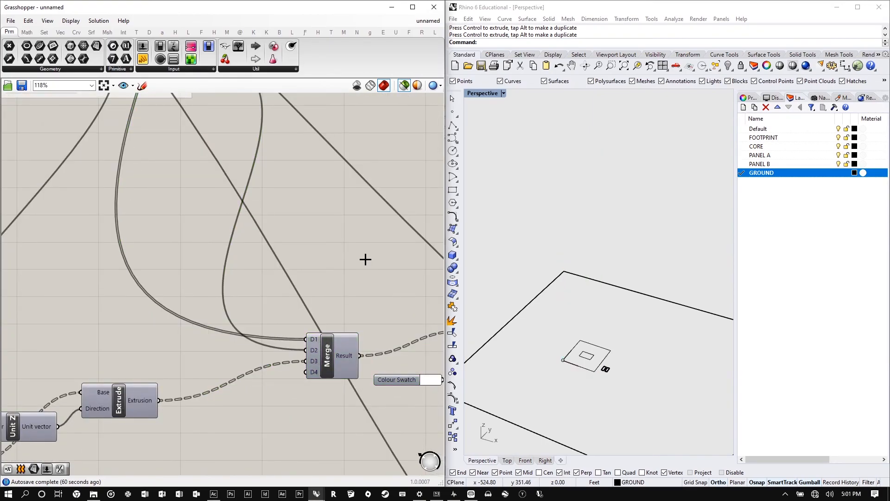
pyautogui.scroll(-5, 362, 278)
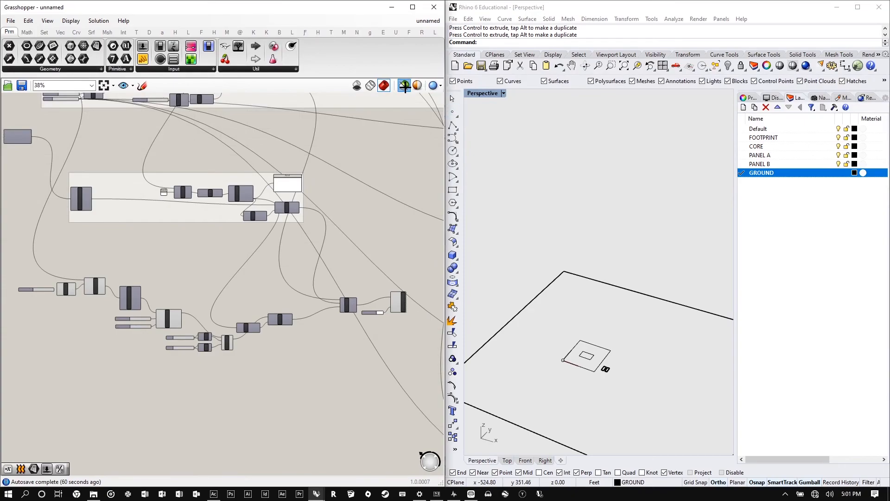
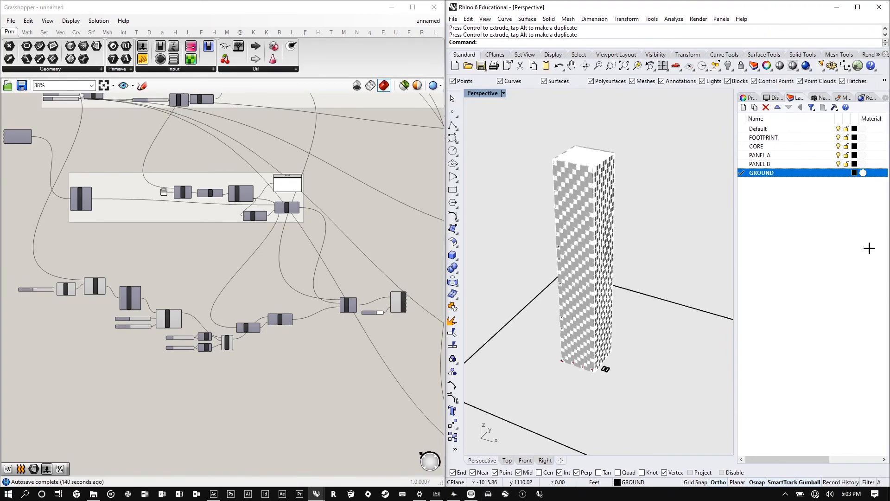
# - Examine the panelled tower from several angles and look over the definition up to the panel Merge and Custom Preview components
pyautogui.moveTo(587, 223); pyautogui.dragTo(594, 216, button='right')
pyautogui.scroll(8, 576, 195)
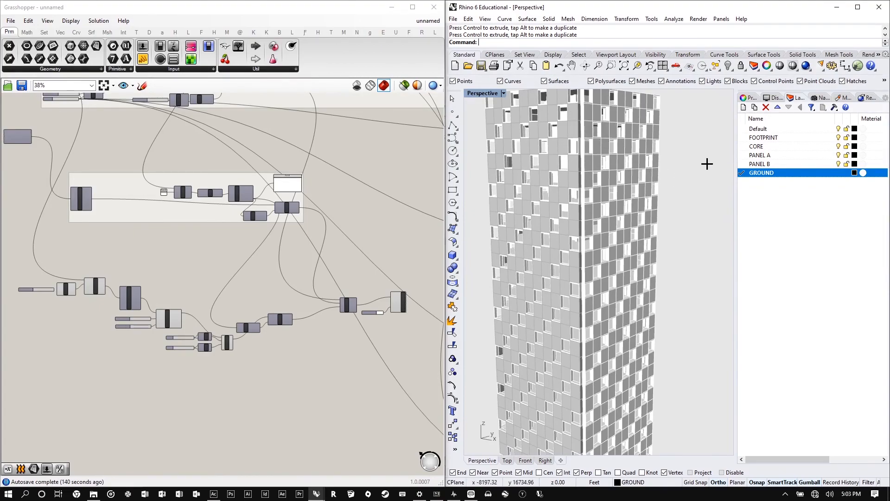
pyautogui.scroll(-4, 646, 149)
pyautogui.scroll(4, 664, 173)
pyautogui.moveTo(665, 173); pyautogui.dragTo(582, 181, button='right')
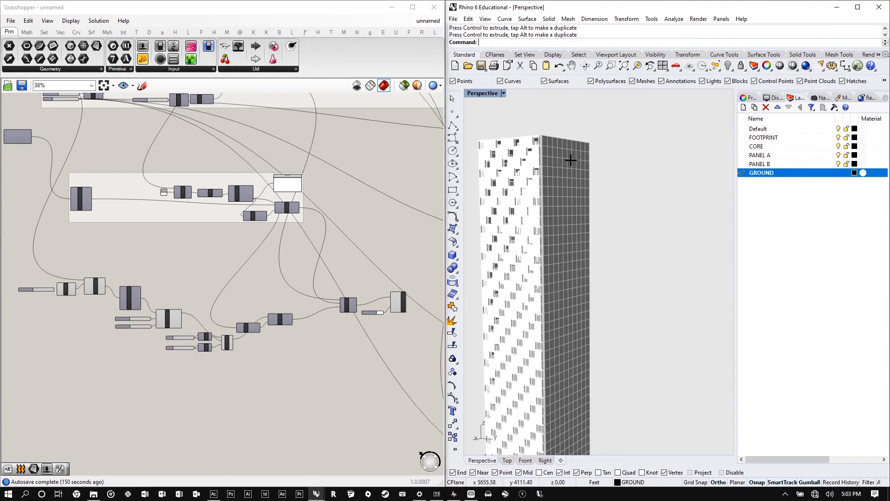
pyautogui.moveTo(567, 166); pyautogui.dragTo(706, 222, button='right')
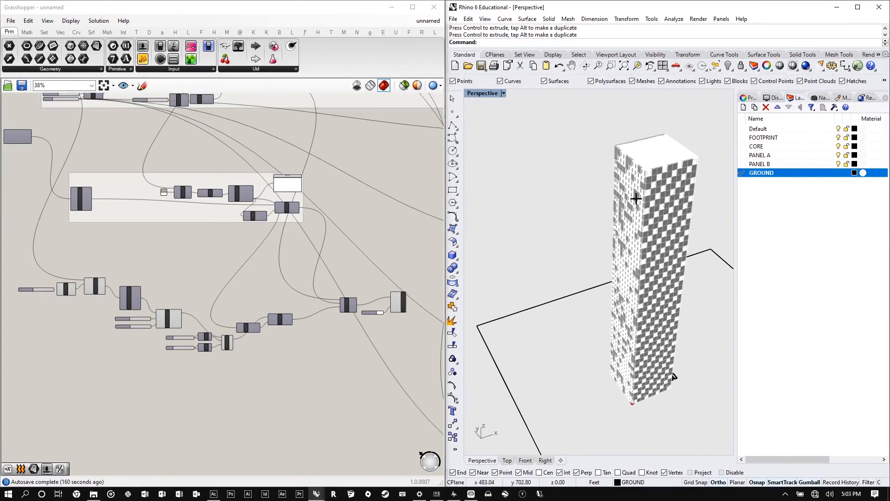
pyautogui.scroll(-3, 250, 241)
pyautogui.scroll(-2, 205, 240)
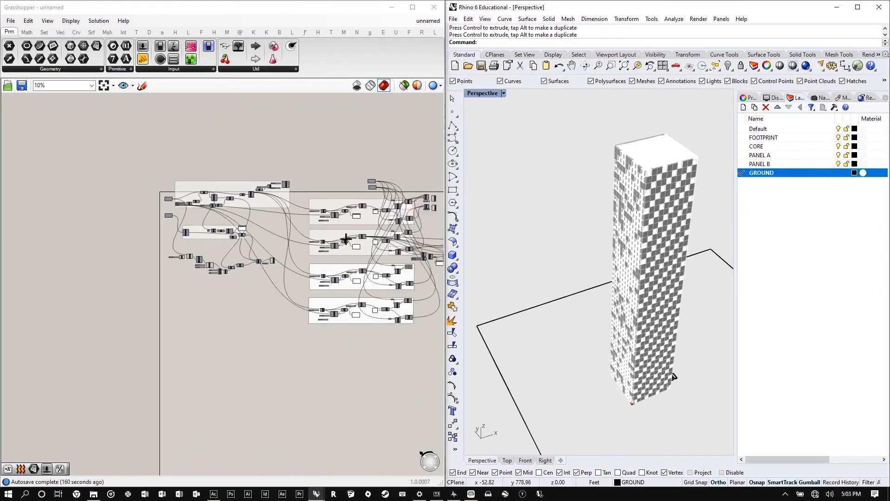
pyautogui.scroll(3, 684, 183)
pyautogui.moveTo(684, 183); pyautogui.dragTo(700, 143, button='right')
pyautogui.scroll(-2, 252, 224)
pyautogui.scroll(1, 309, 232)
pyautogui.scroll(5, 309, 232)
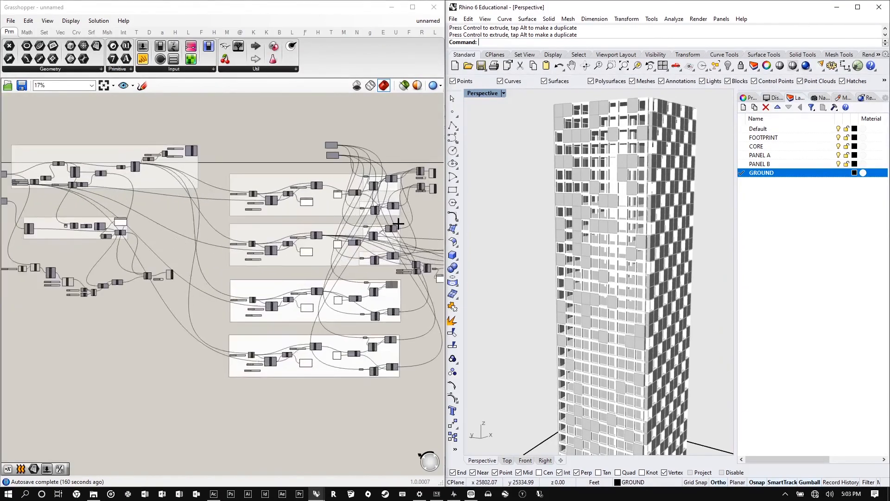
pyautogui.scroll(1, 292, 196)
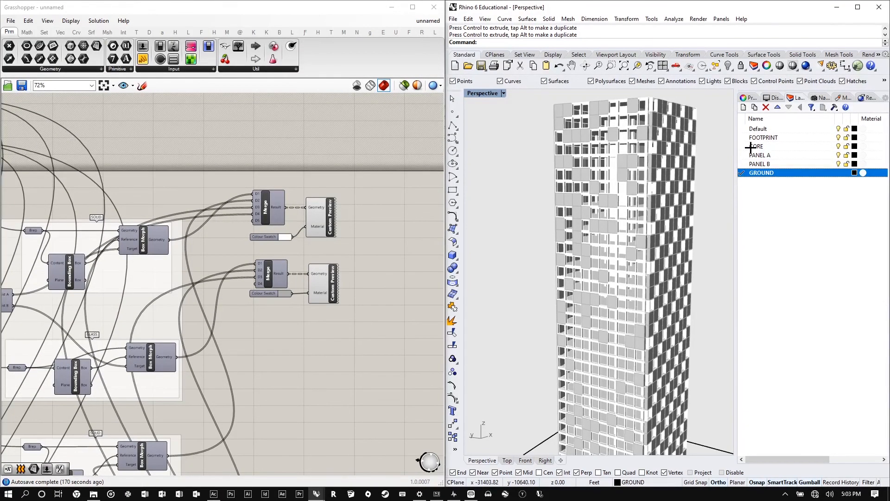
# - Create a new Rhino layer named FLOOR
pyautogui.click(743, 107)
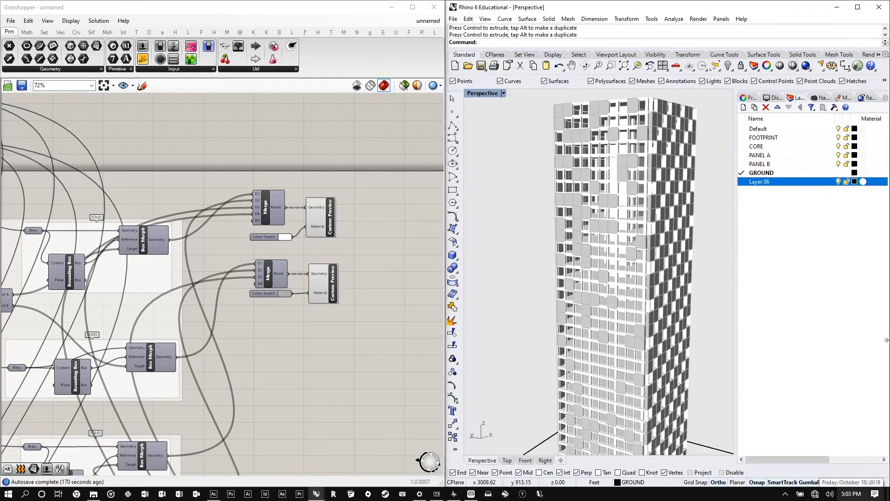
pyautogui.click(761, 183)
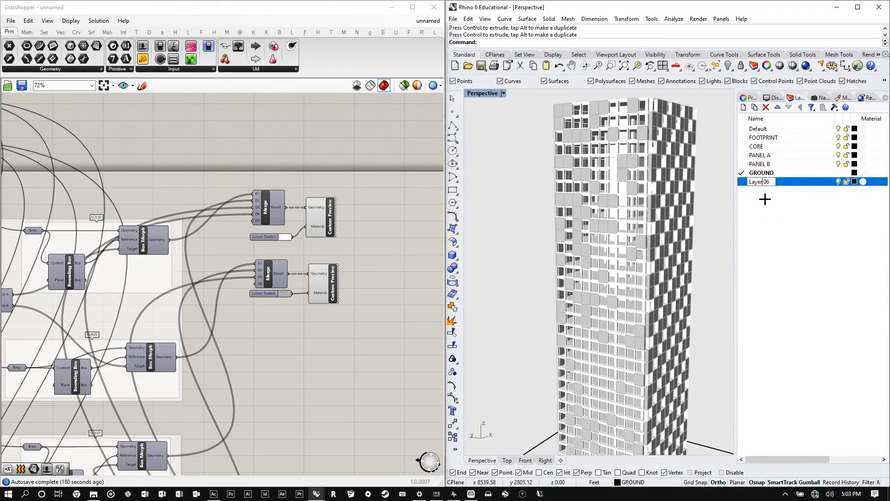
pyautogui.write('FLOOR')
pyautogui.press('Return')
# - Bake the Extrude component labelled FLOORS onto the FLOOR layer
pyautogui.scroll(-8, 165, 183)
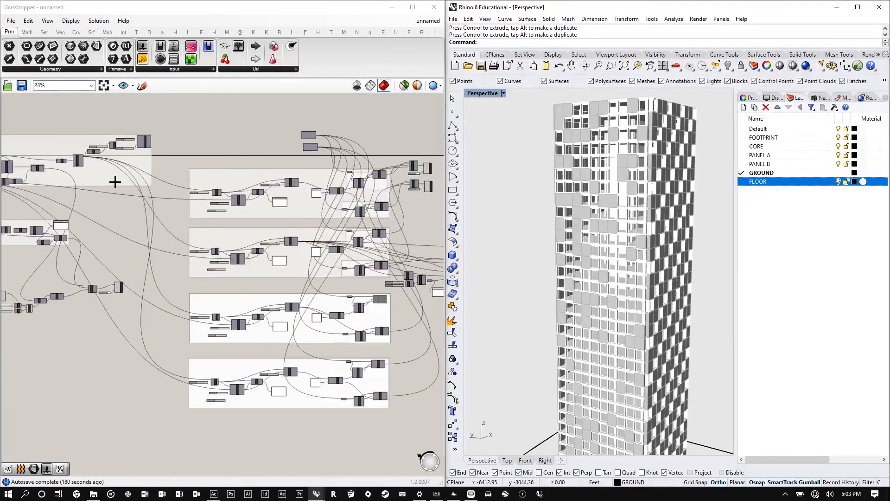
pyautogui.scroll(7, 153, 165)
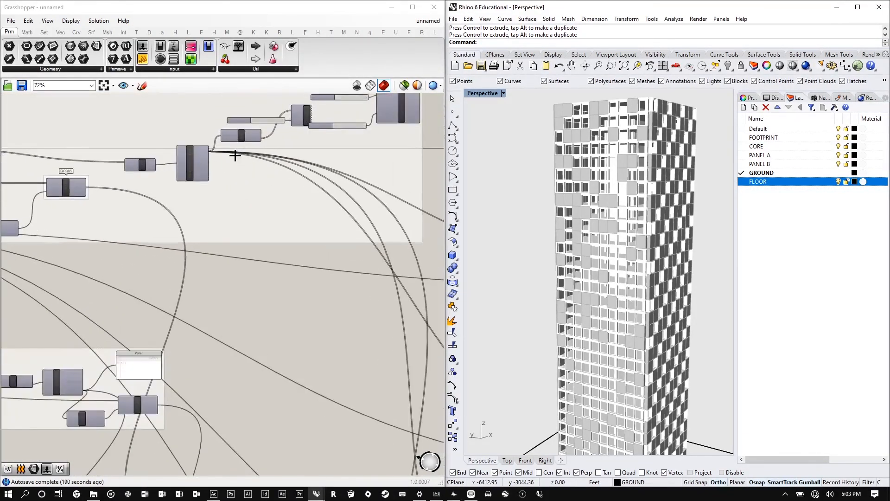
pyautogui.scroll(2, 256, 154)
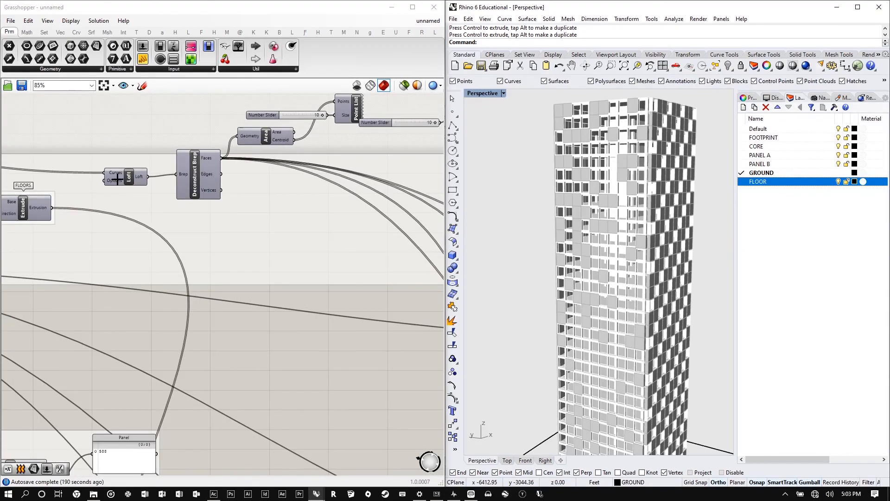
pyautogui.scroll(-6, 204, 176)
pyautogui.scroll(3, 180, 168)
pyautogui.scroll(3, 198, 182)
pyautogui.click(206, 202)
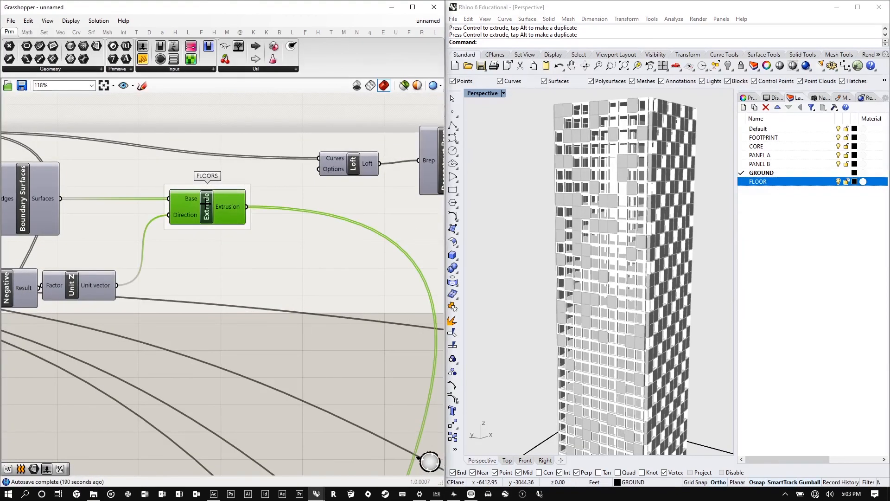
pyautogui.rightClick(207, 202)
pyautogui.click(230, 240)
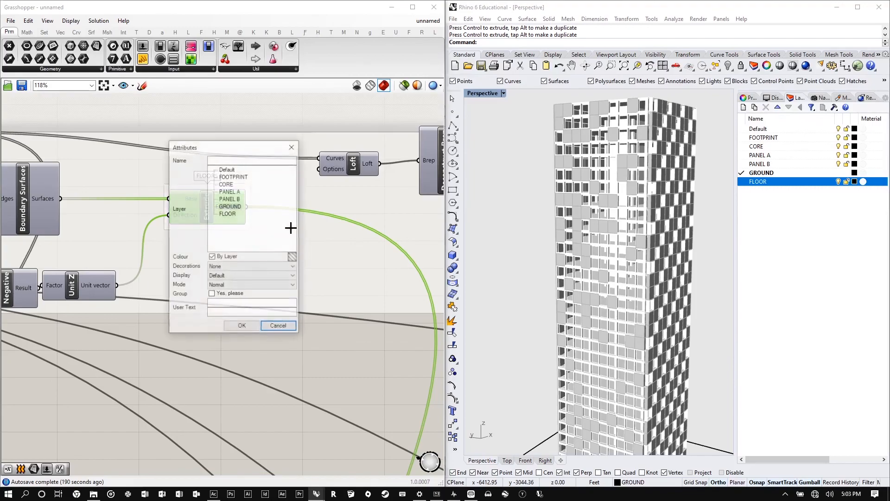
pyautogui.click(226, 213)
pyautogui.click(251, 325)
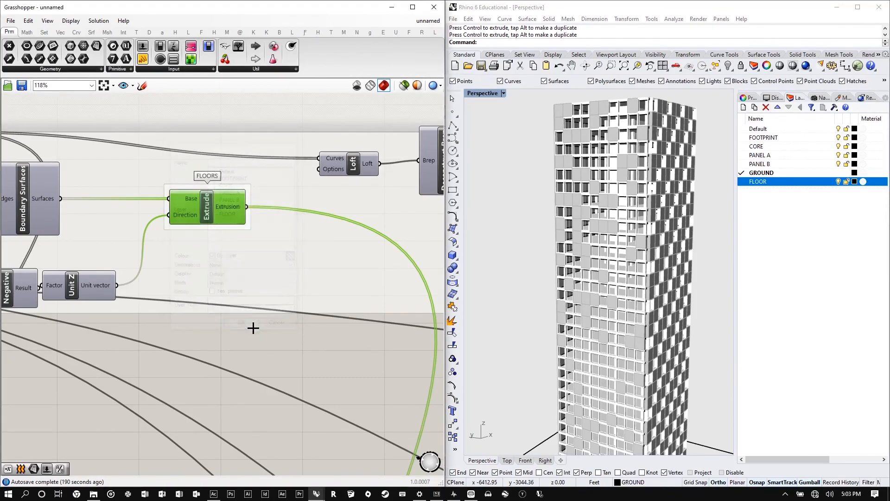
# - Check the baked floor slabs individually with only the selected component previewed, and restore the full tower preview
pyautogui.click(404, 88)
pyautogui.scroll(5, 514, 141)
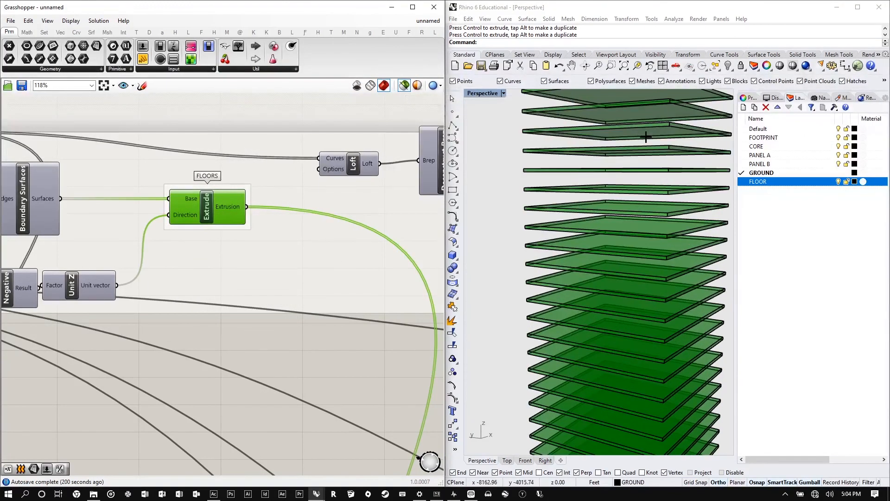
pyautogui.click(596, 138)
pyautogui.click(515, 130)
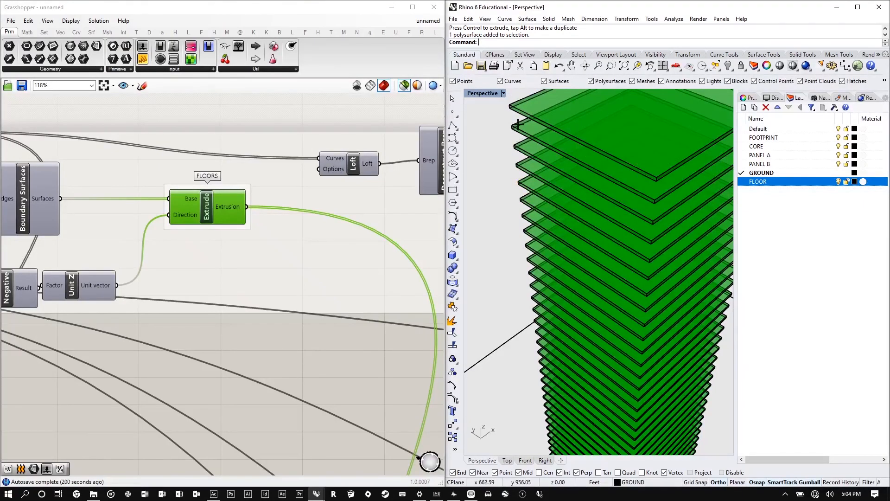
pyautogui.click(515, 110)
pyautogui.click(534, 252)
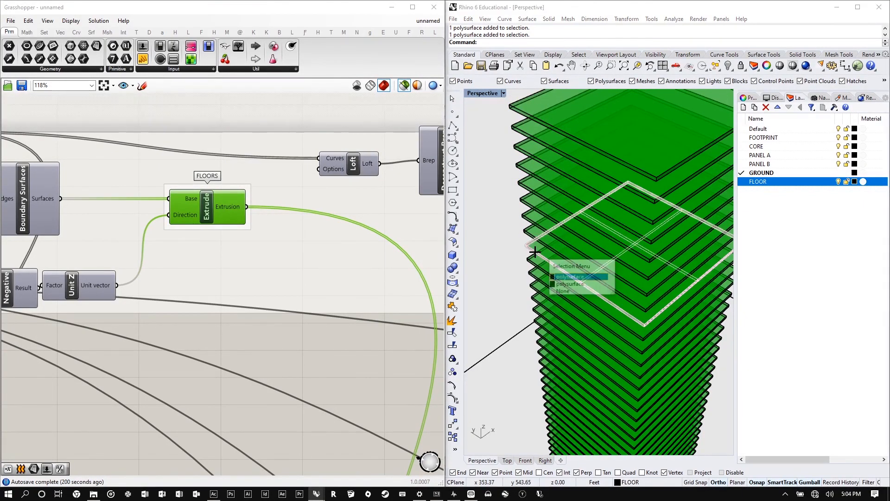
pyautogui.click(511, 235)
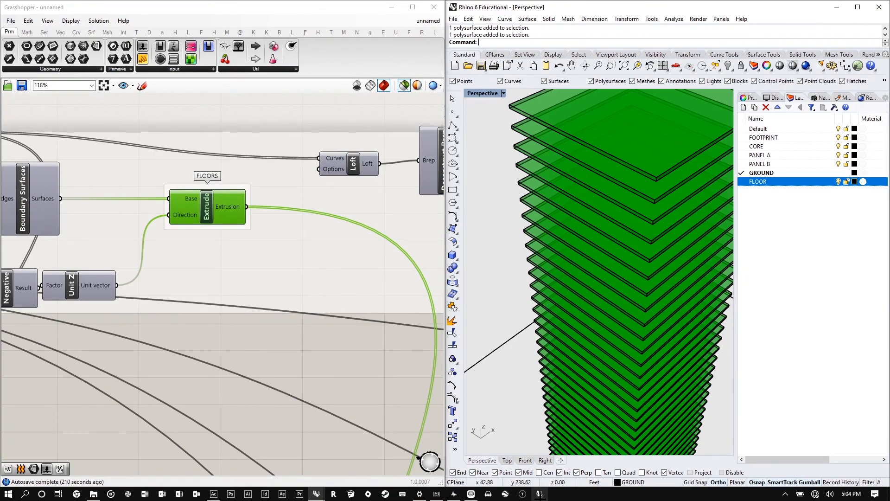
pyautogui.click(404, 85)
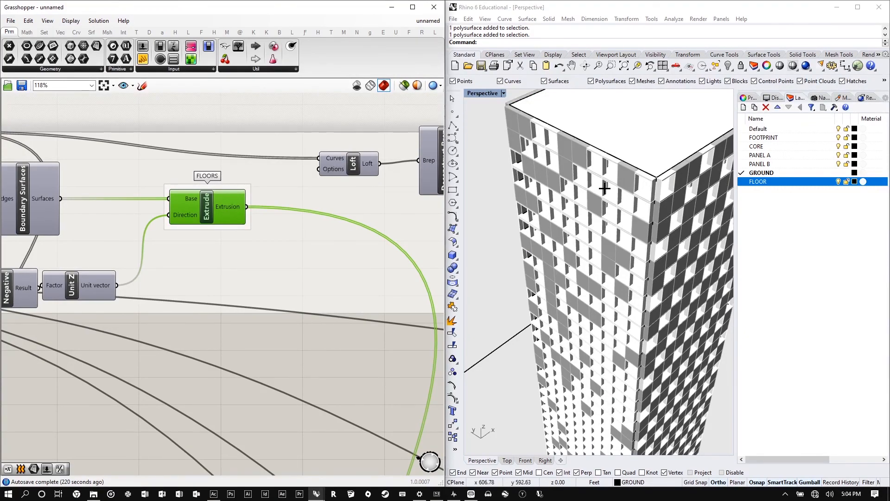
pyautogui.scroll(-3, 529, 183)
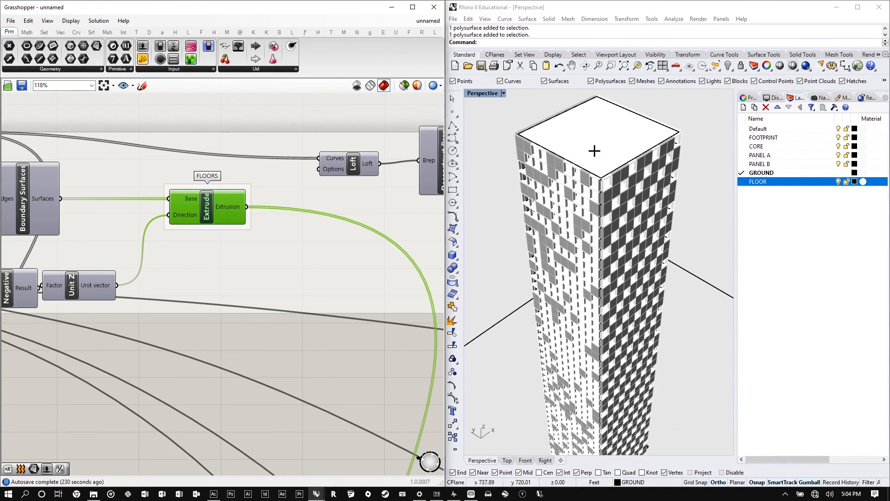
# - Switch to the conference presentation PDF in Acrobat and open page 3, About YDIW
pyautogui.click(213, 493)
pyautogui.scroll(-1, 83, 343)
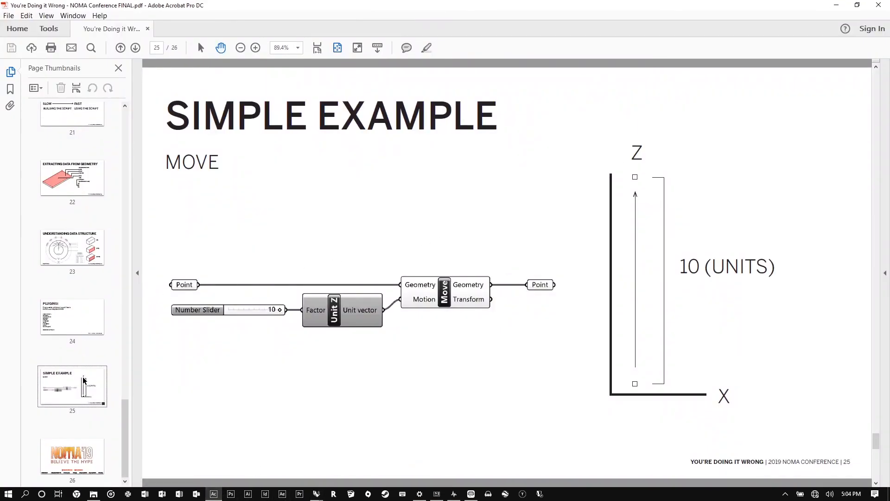
pyautogui.click(95, 385)
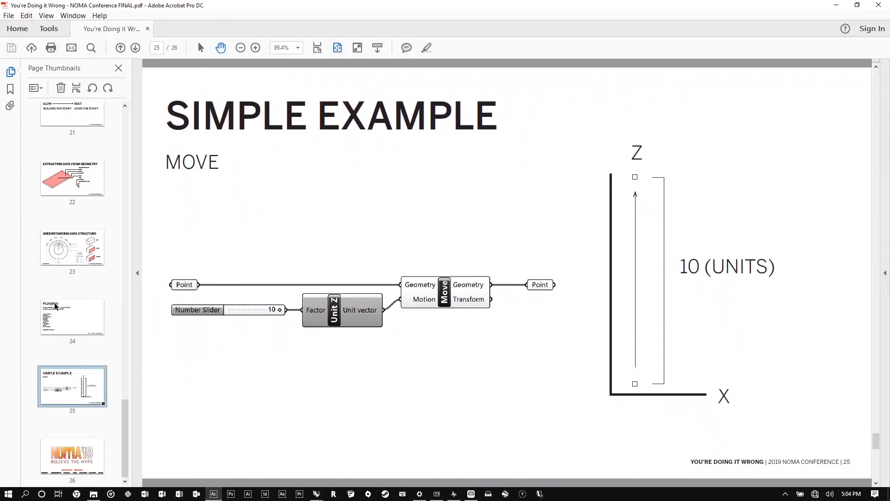
pyautogui.scroll(10, 57, 306)
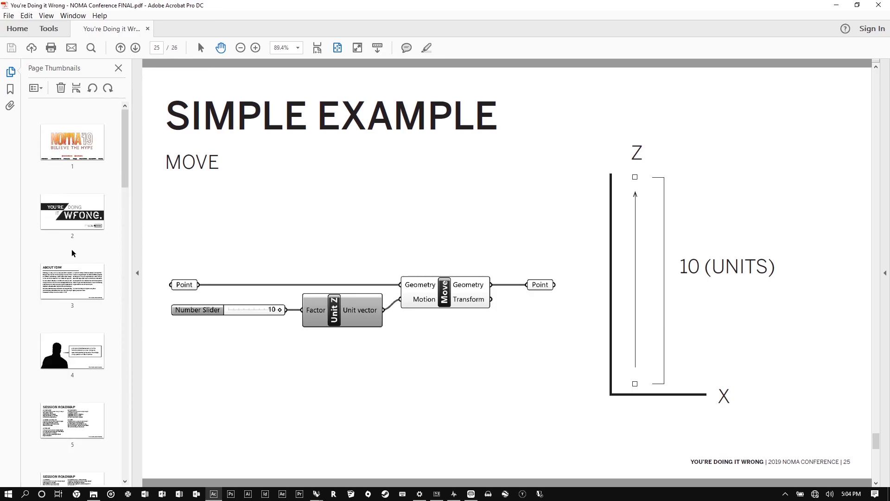
pyautogui.click(81, 285)
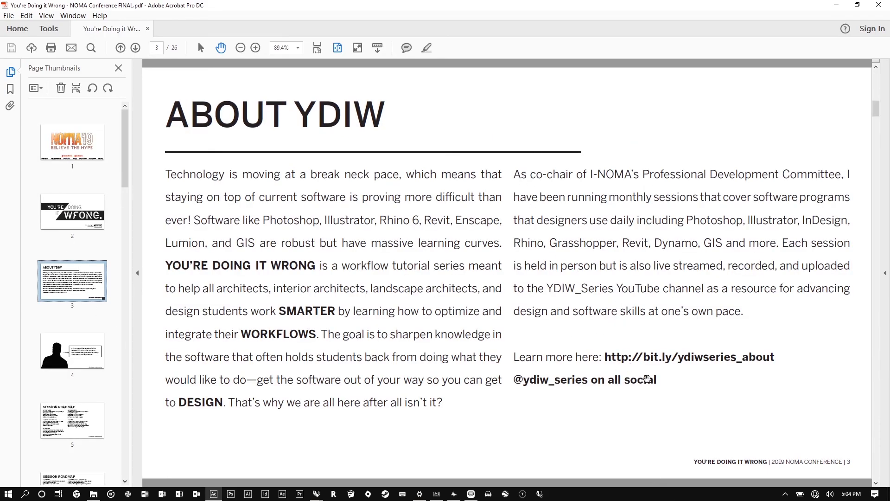